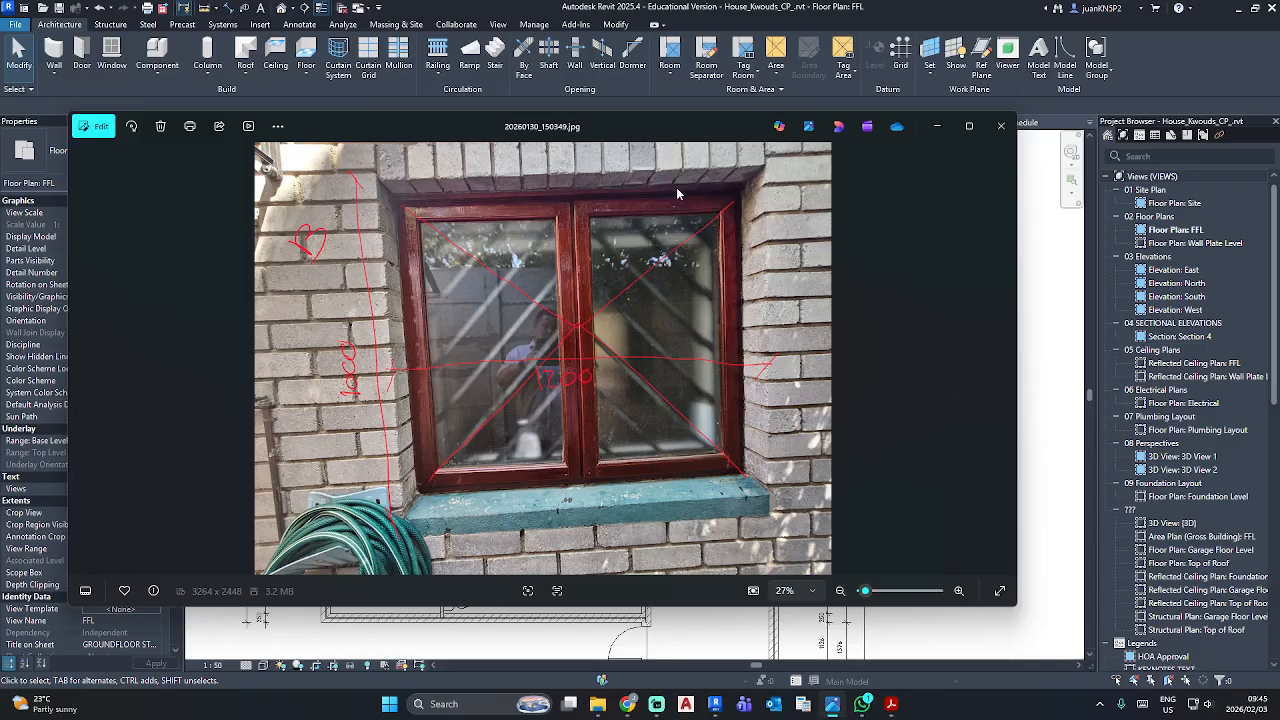
Minimise the window reference photo and open the family of the lounge window facing the stoep for editing.
left_click(935, 127)
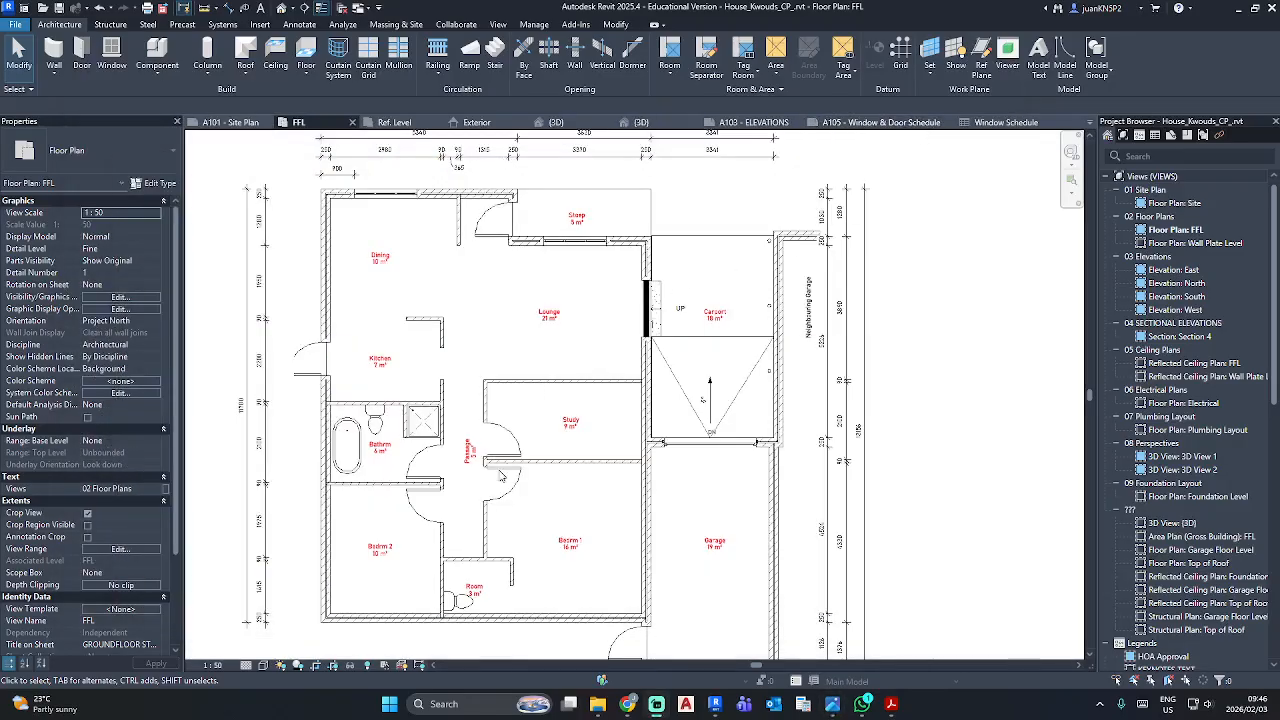
scroll(355, 458, "up", 1)
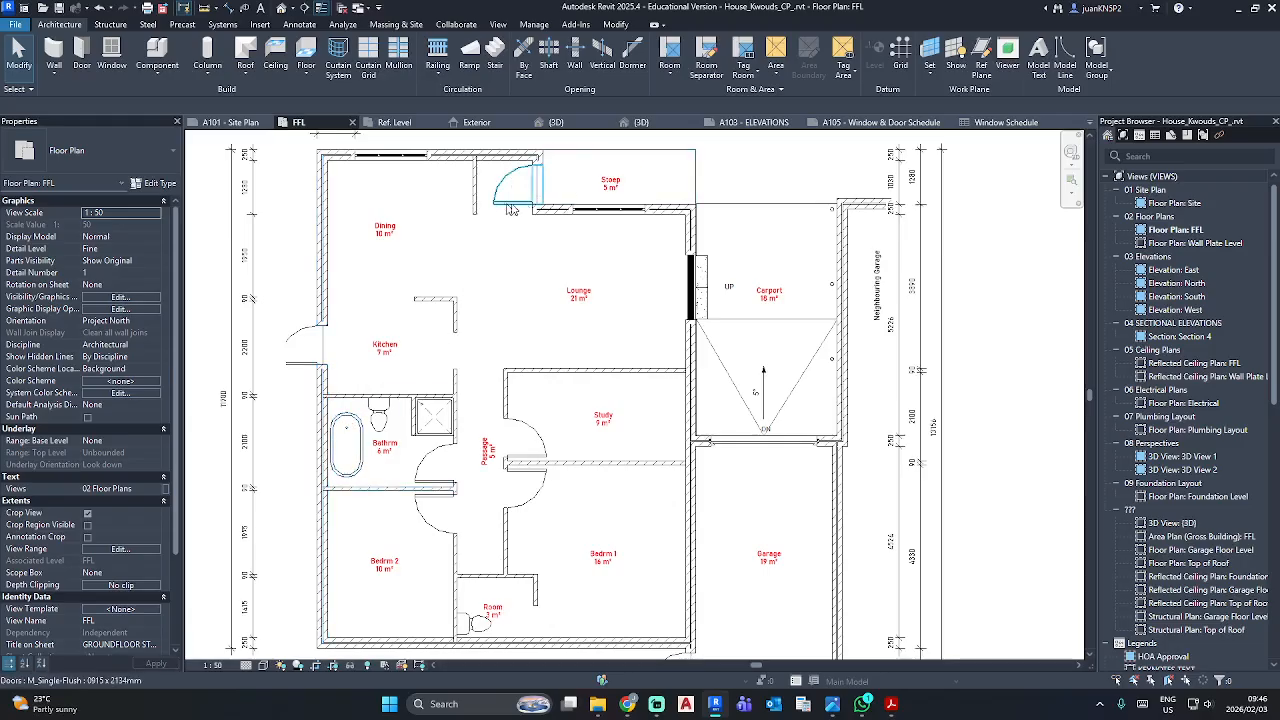
left_click(606, 209)
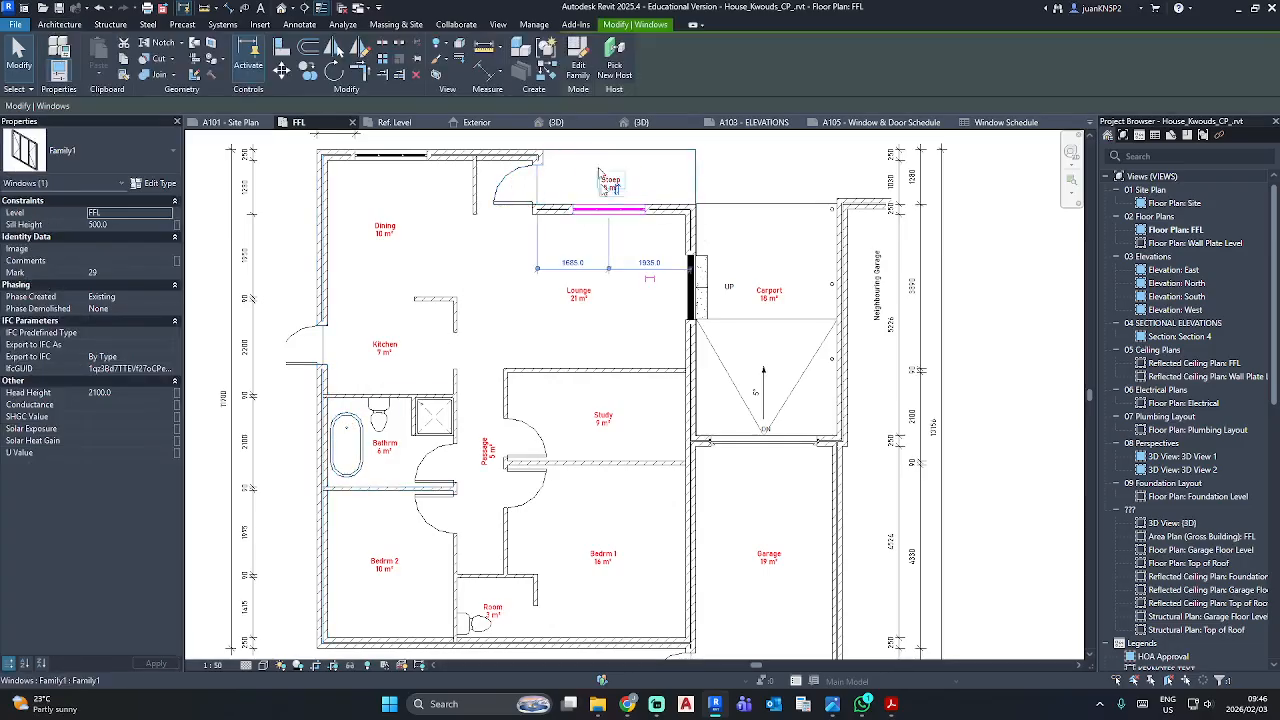
left_click(577, 66)
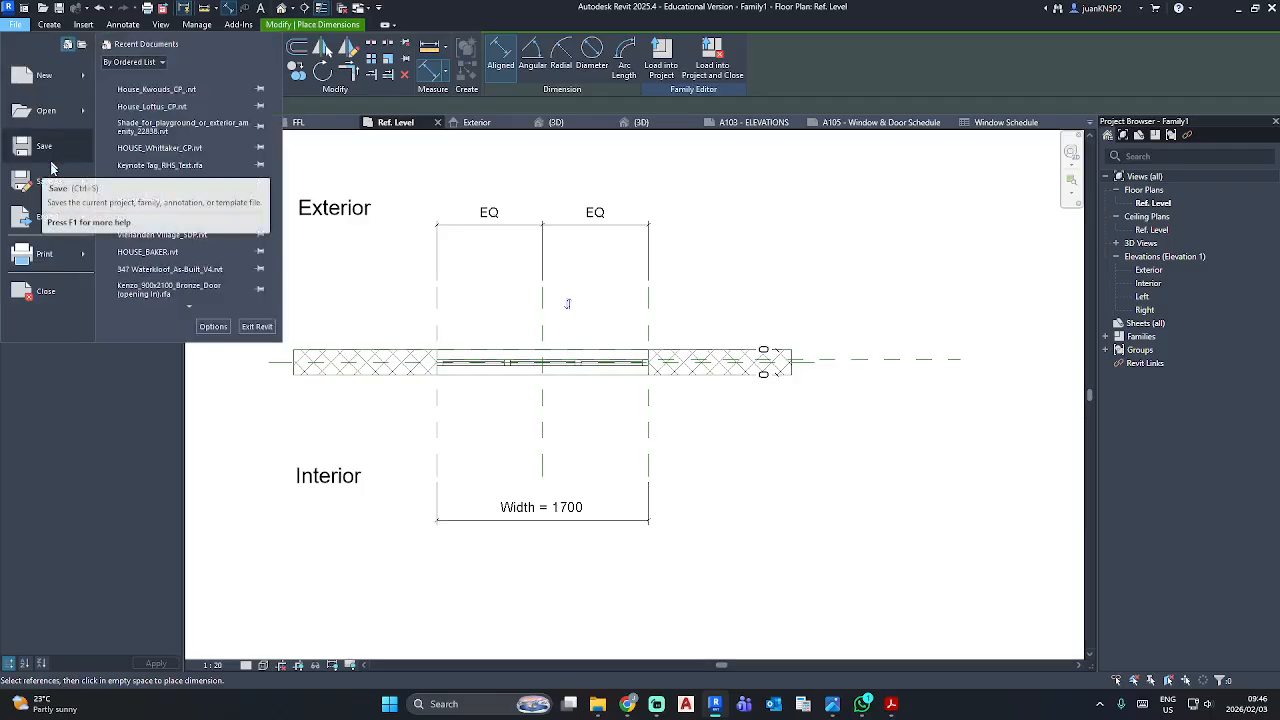
Start saving the window as a new family file and browse through the 0.Residential folder to the house project's folder.
mouse_move(48, 183)
left_click(140, 173)
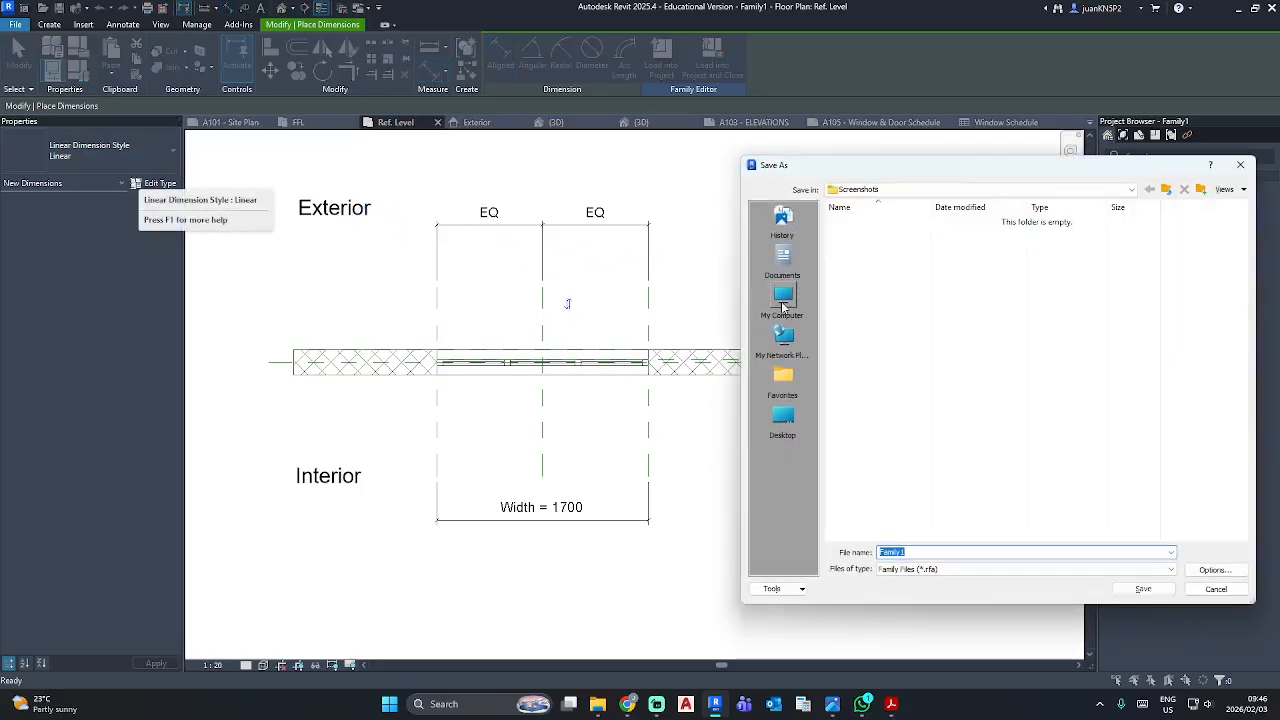
left_click(785, 298)
double_click(886, 264)
double_click(878, 246)
double_click(876, 262)
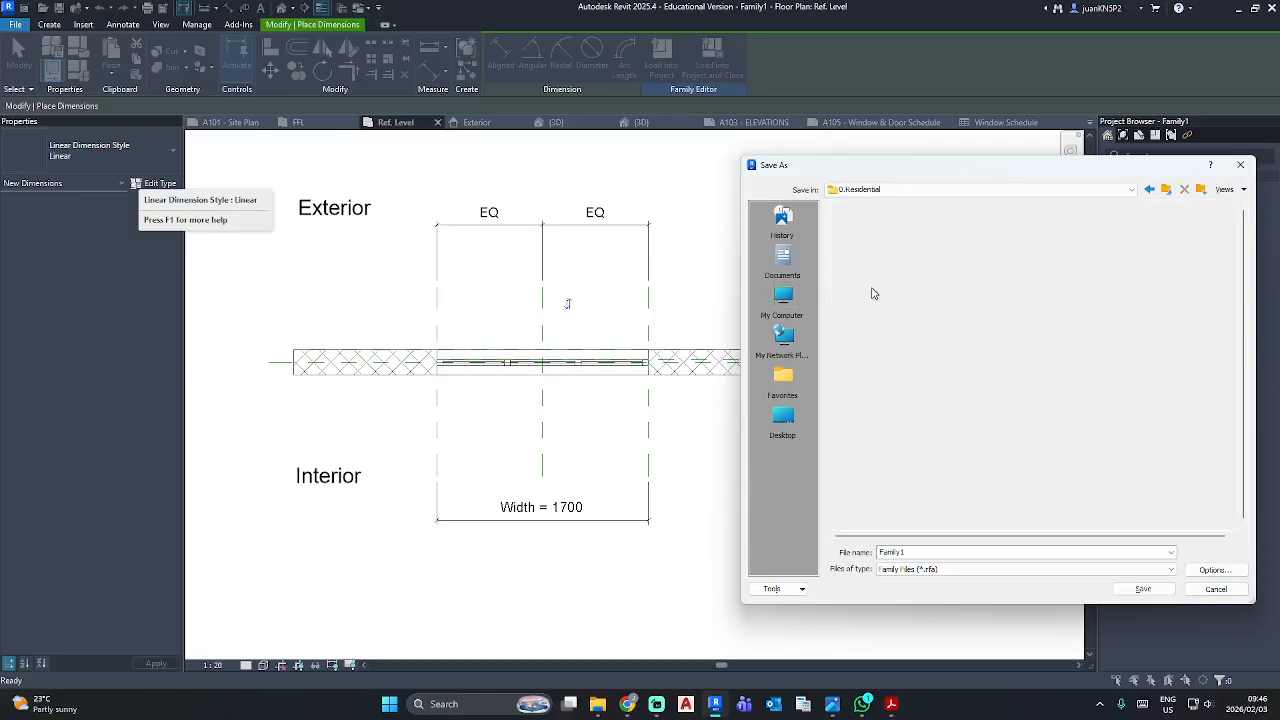
double_click(891, 515)
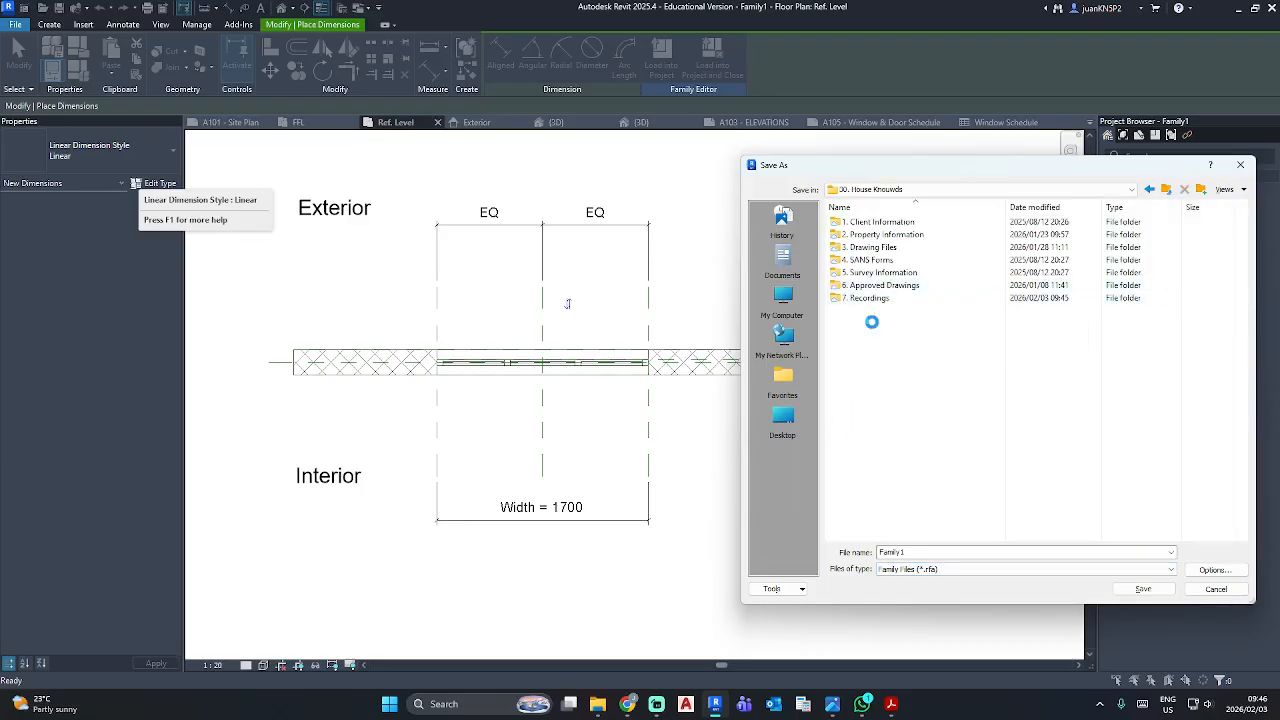
Create a new folder named "8. Windows" in the house project's folder.
right_click(874, 323)
mouse_move(959, 462)
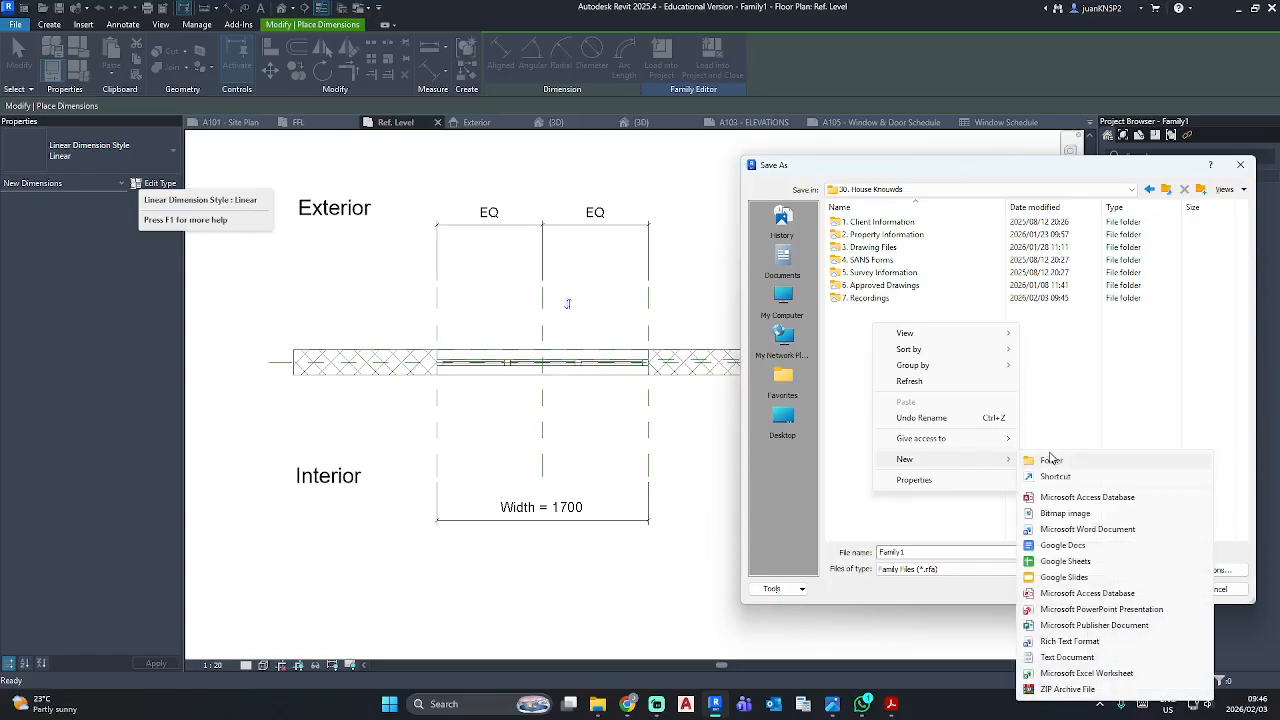
left_click(1050, 458)
type("8. Windows")
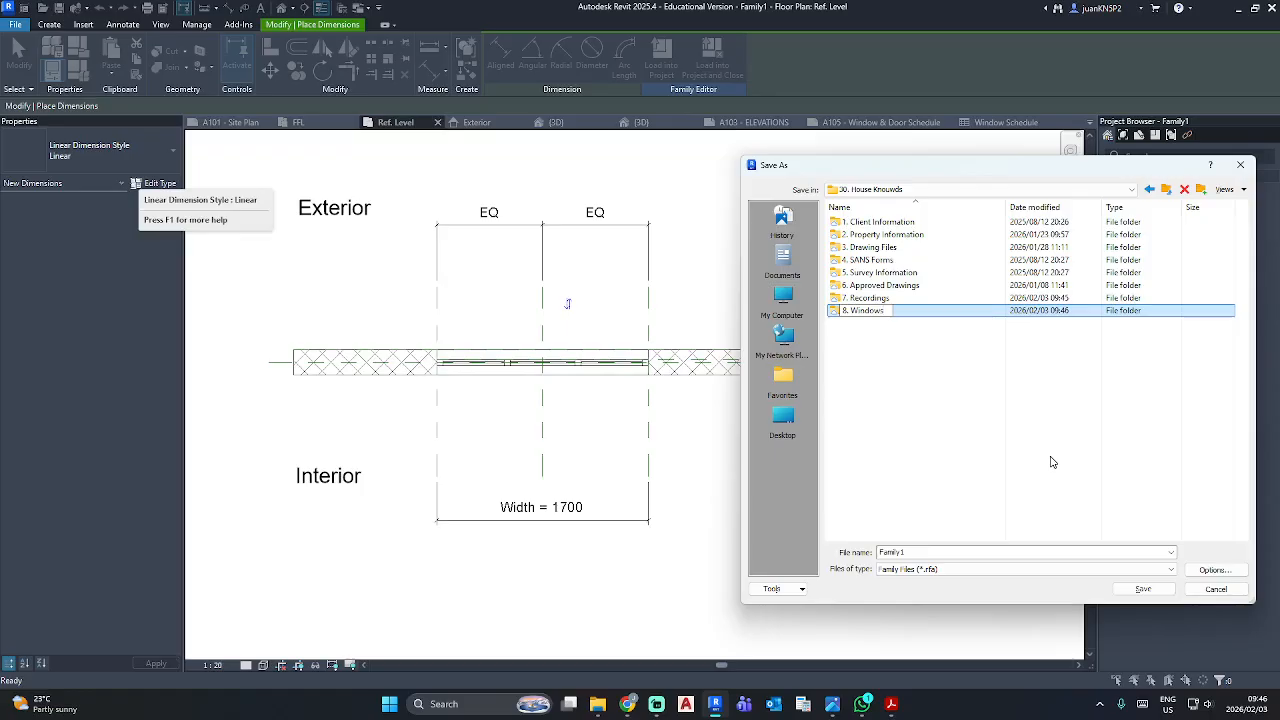
key("Return")
Save the window family as "1600x1700 Timber Frame" inside the 8. Windows folder.
double_click(896, 314)
double_click(914, 552)
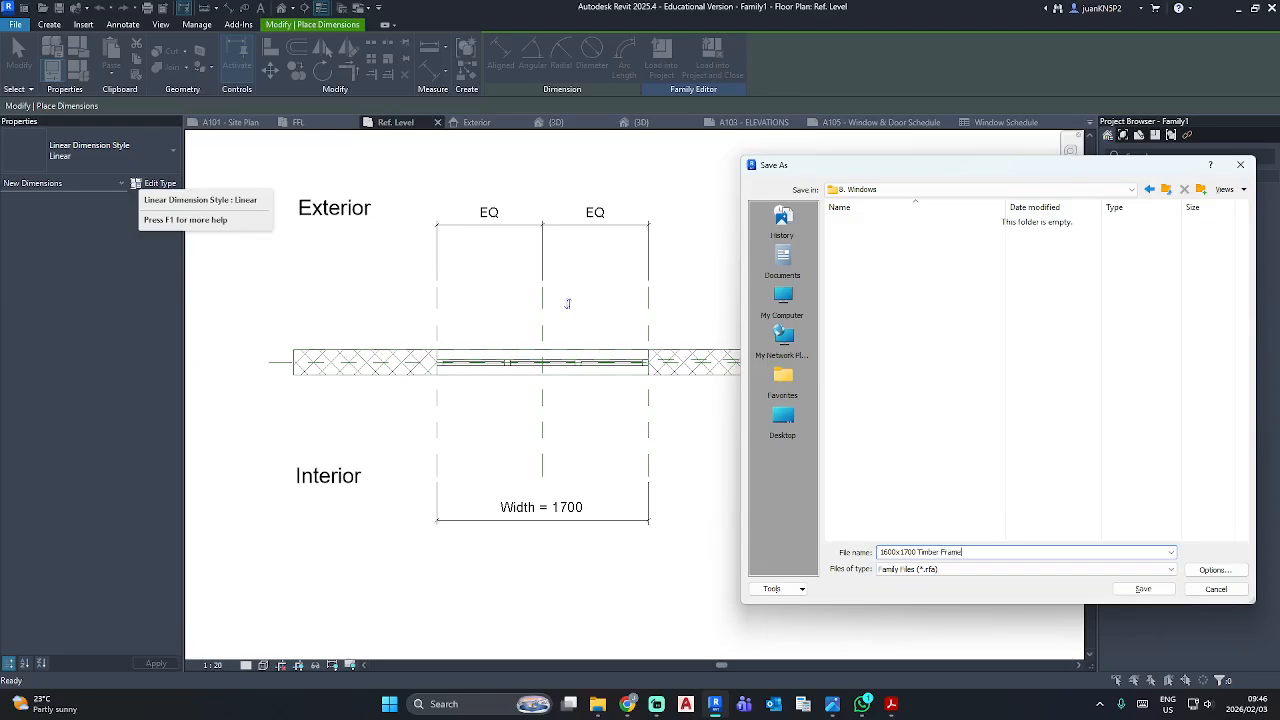
key("Return")
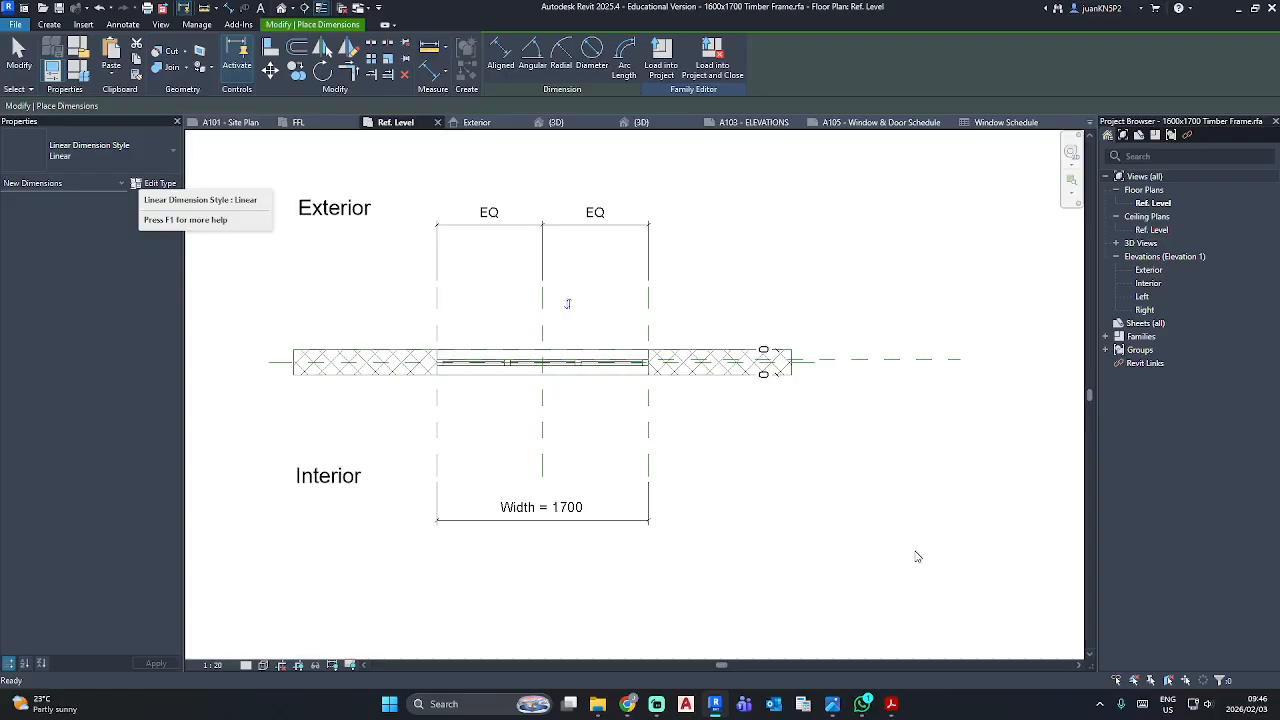
Load the timber frame window family into the house project and save the project.
left_click(662, 70)
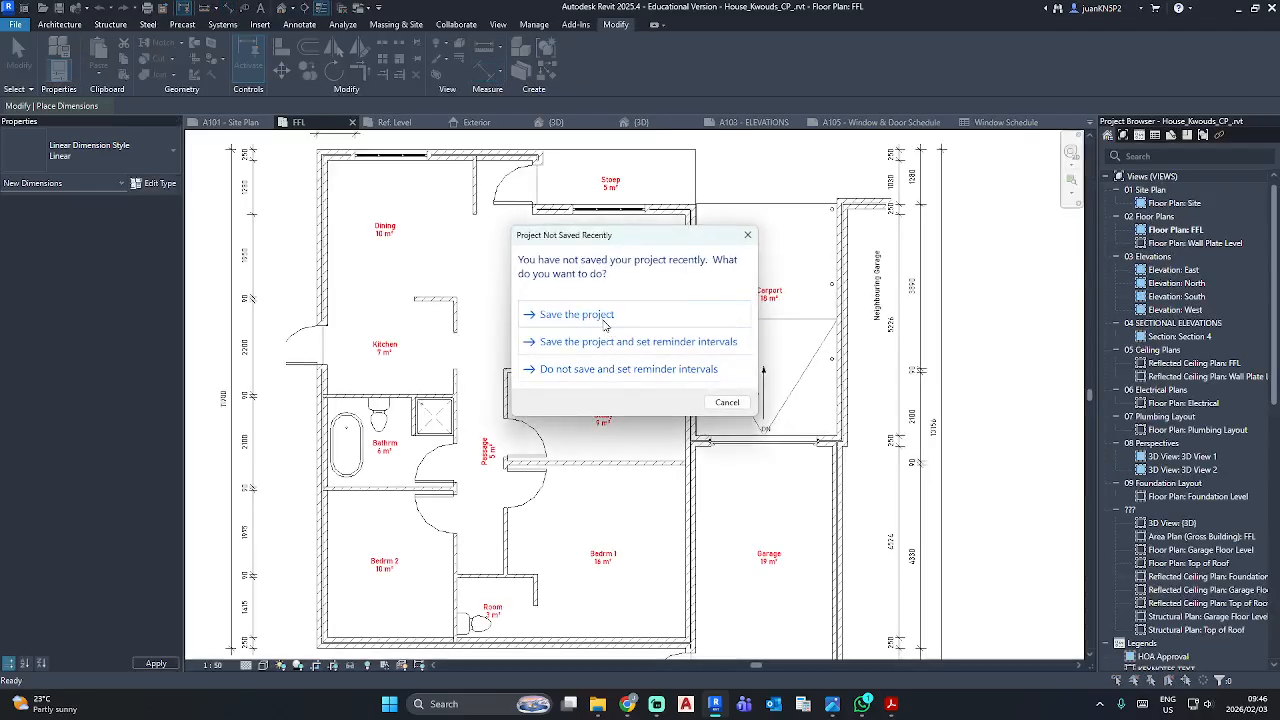
left_click(577, 315)
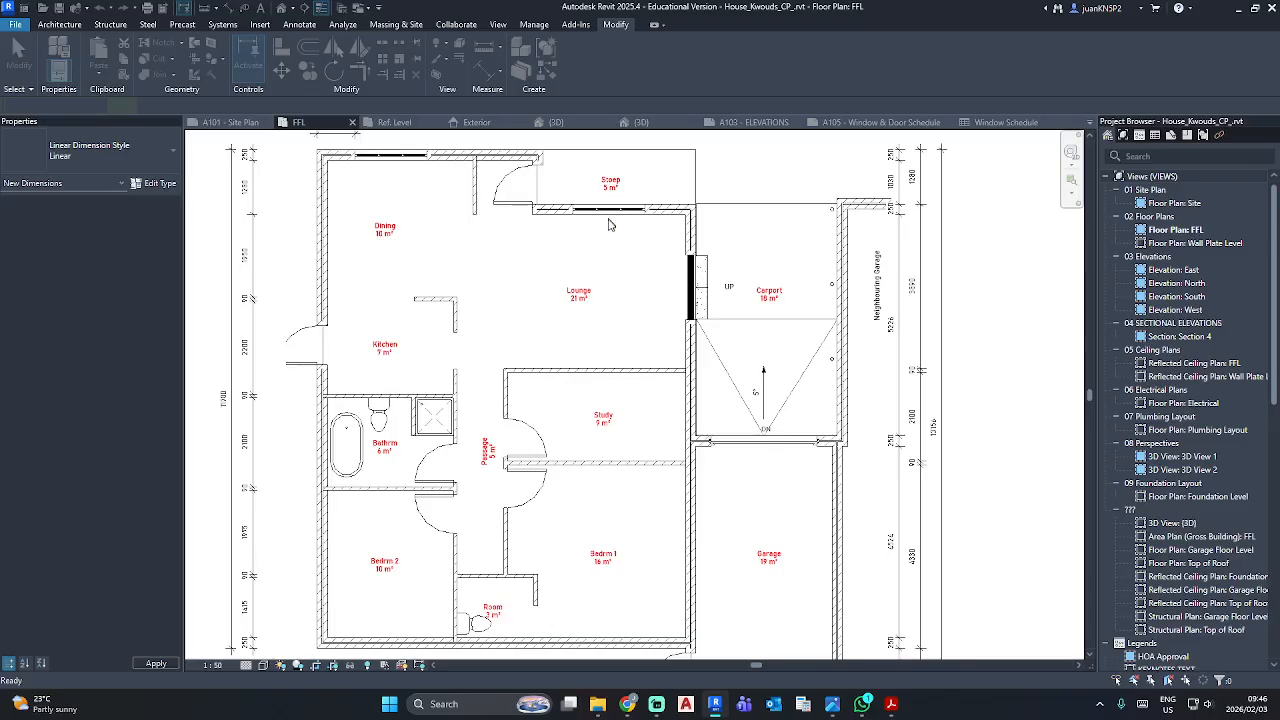
key("w")
key("n")
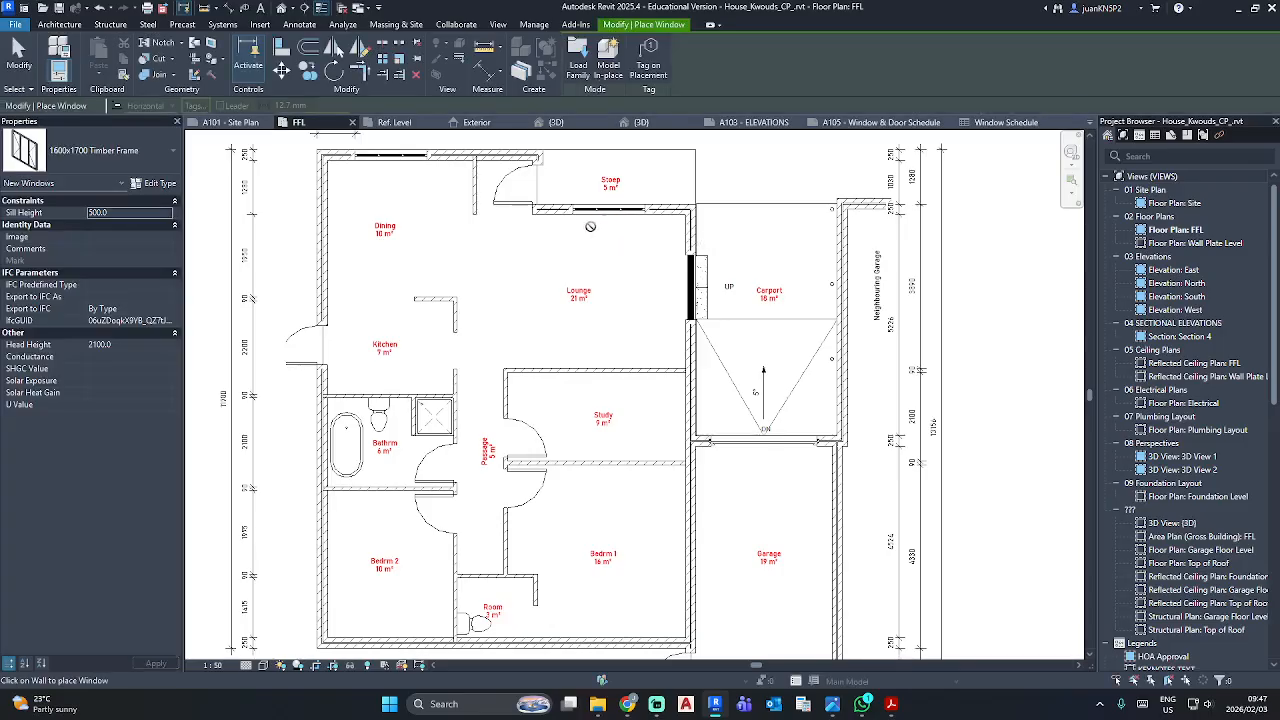
scroll(591, 229, "up", 3)
left_click(589, 227)
key("Escape")
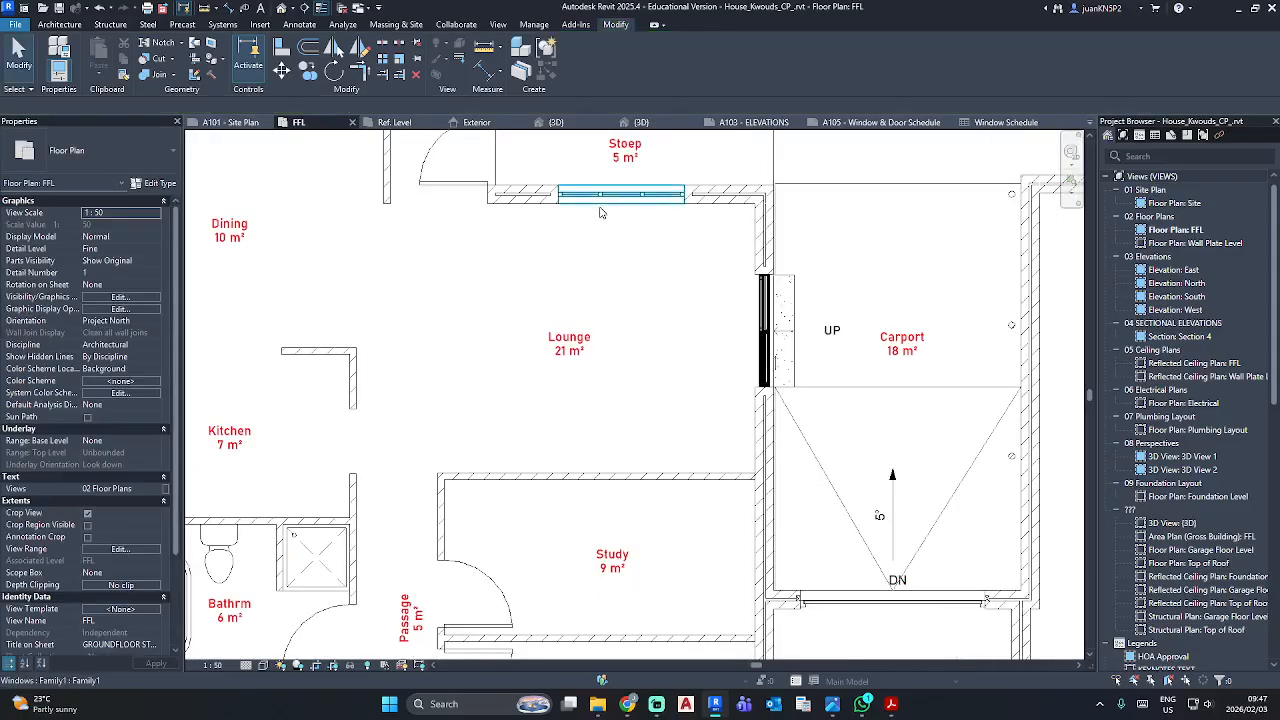
Change the type of both the dining and lounge windows from Family1 to 1600x1700 Timber Frame.
middle_click_drag(589, 227, 684, 359)
left_click(335, 232, "ctrl")
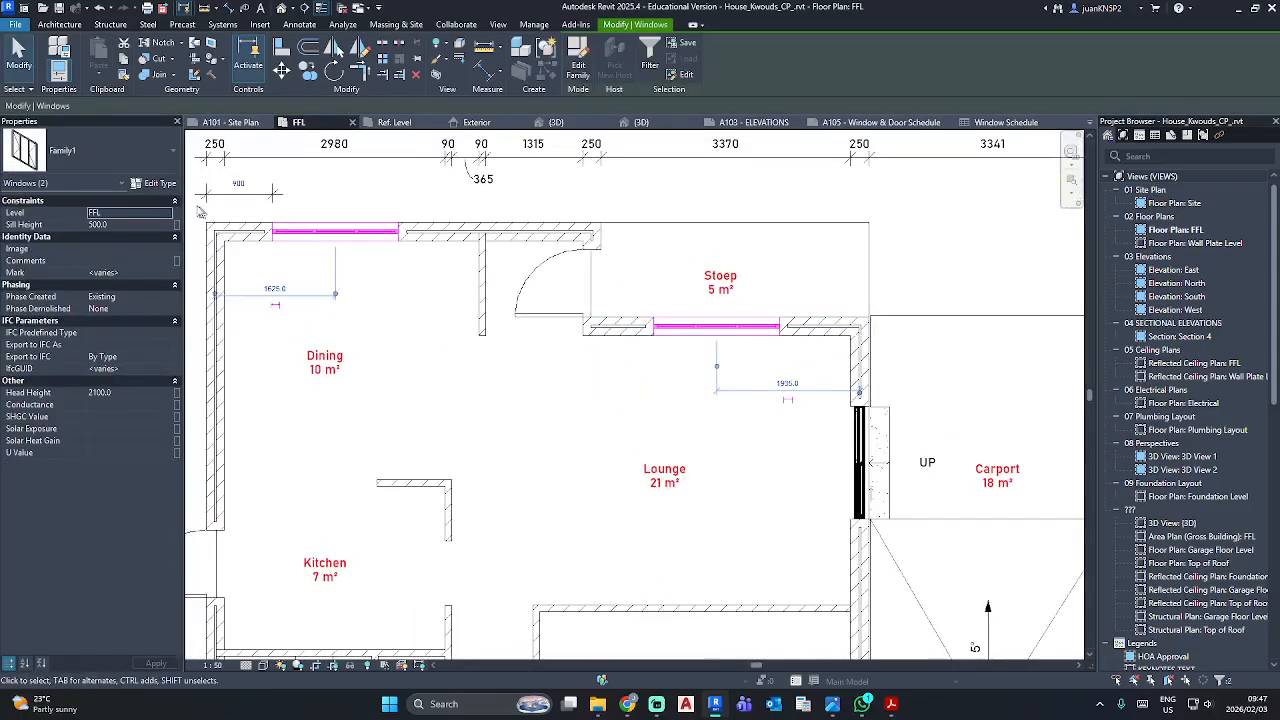
left_click(109, 155)
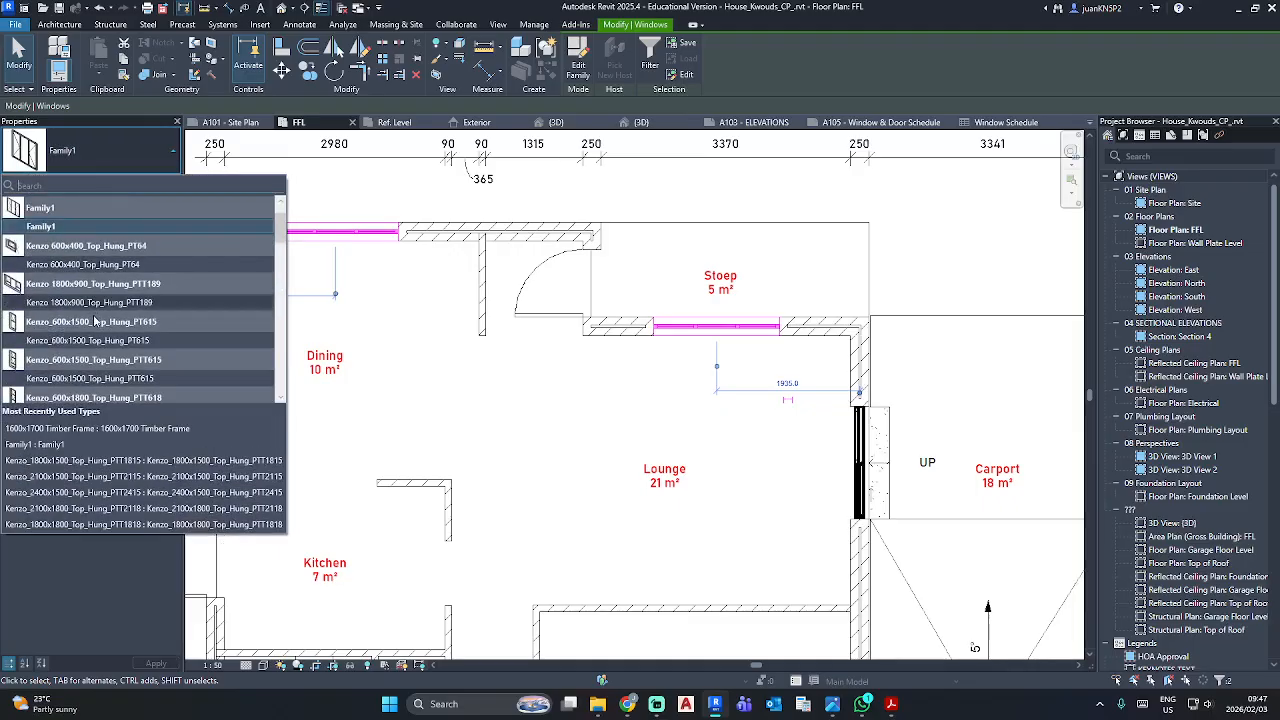
scroll(93, 300, "up", 1)
left_click(96, 224)
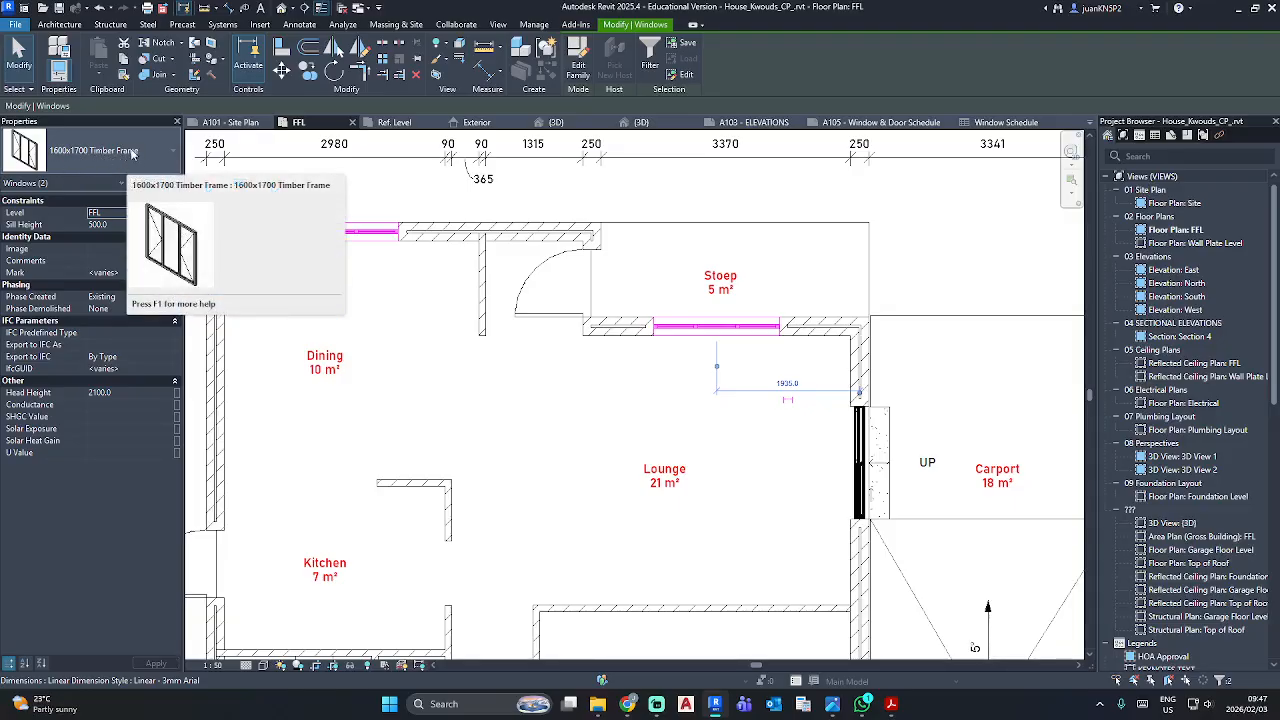
left_click(556, 342)
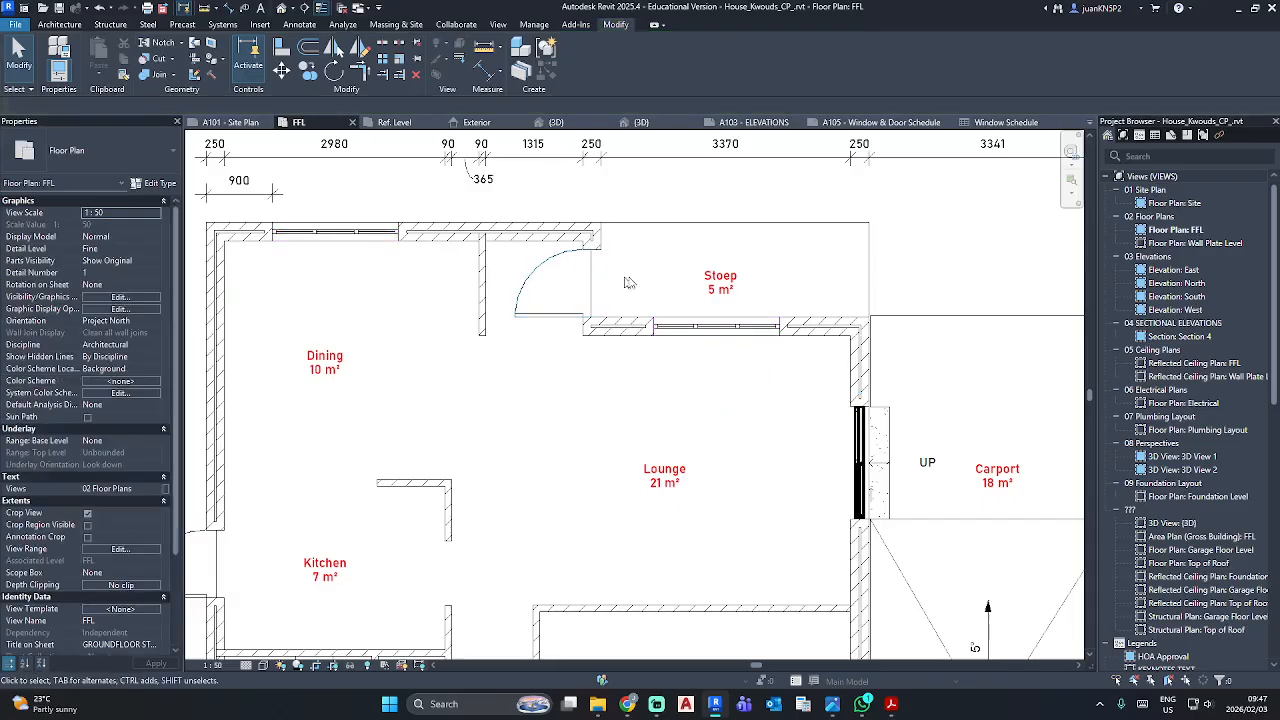
Open the lounge window's family for editing and save a copy as "100x1200mm TImber Frame" in the 8. Windows folder.
left_click(706, 322)
left_click(575, 75)
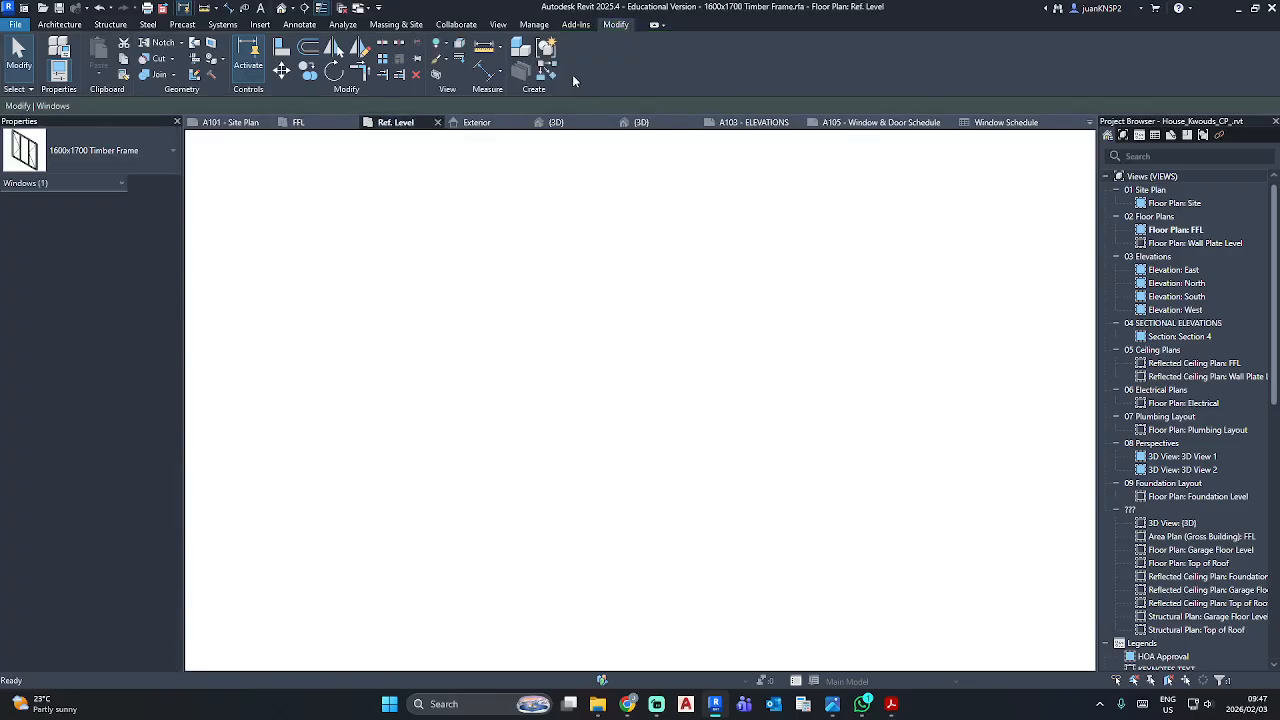
left_click(14, 24)
mouse_move(60, 181)
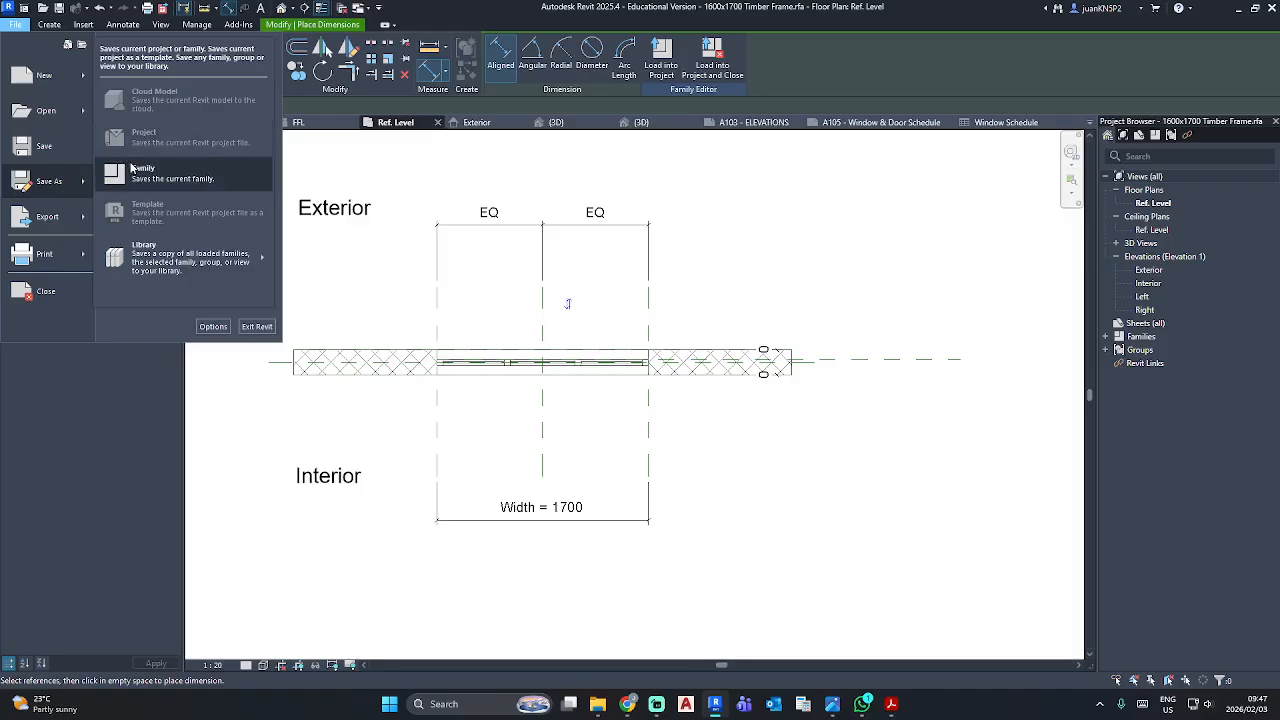
left_click(133, 168)
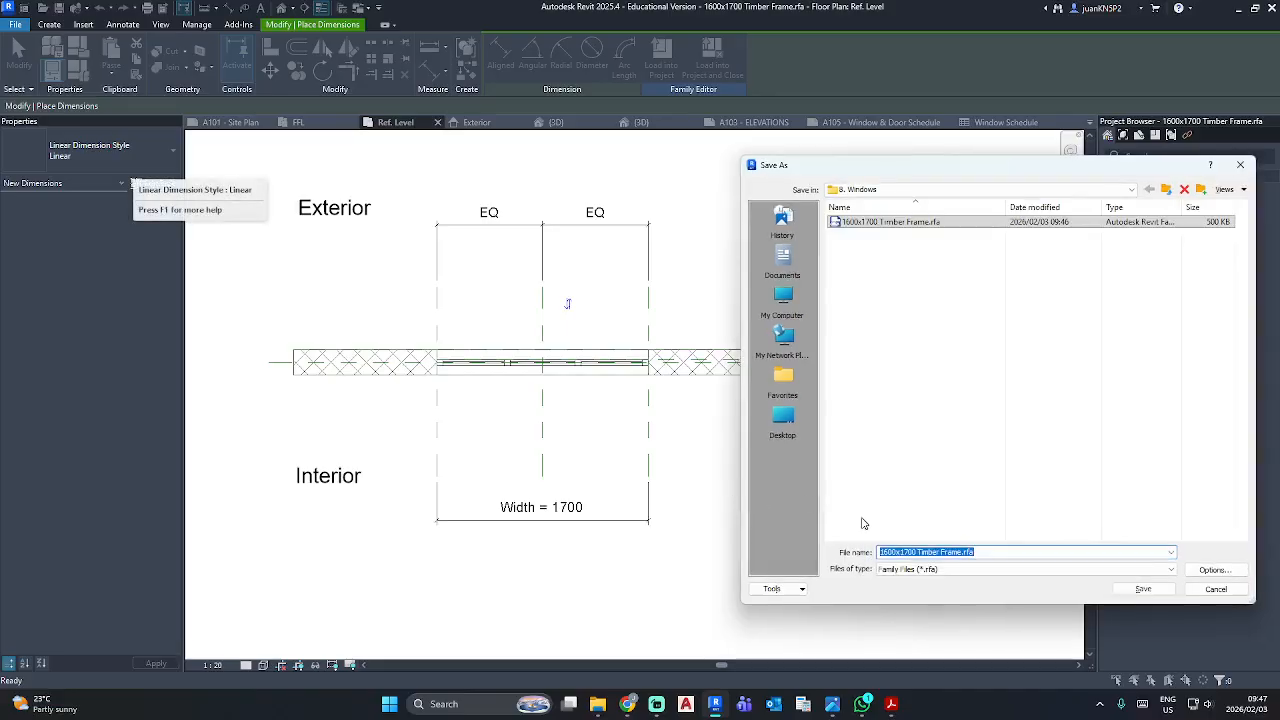
type("100x")
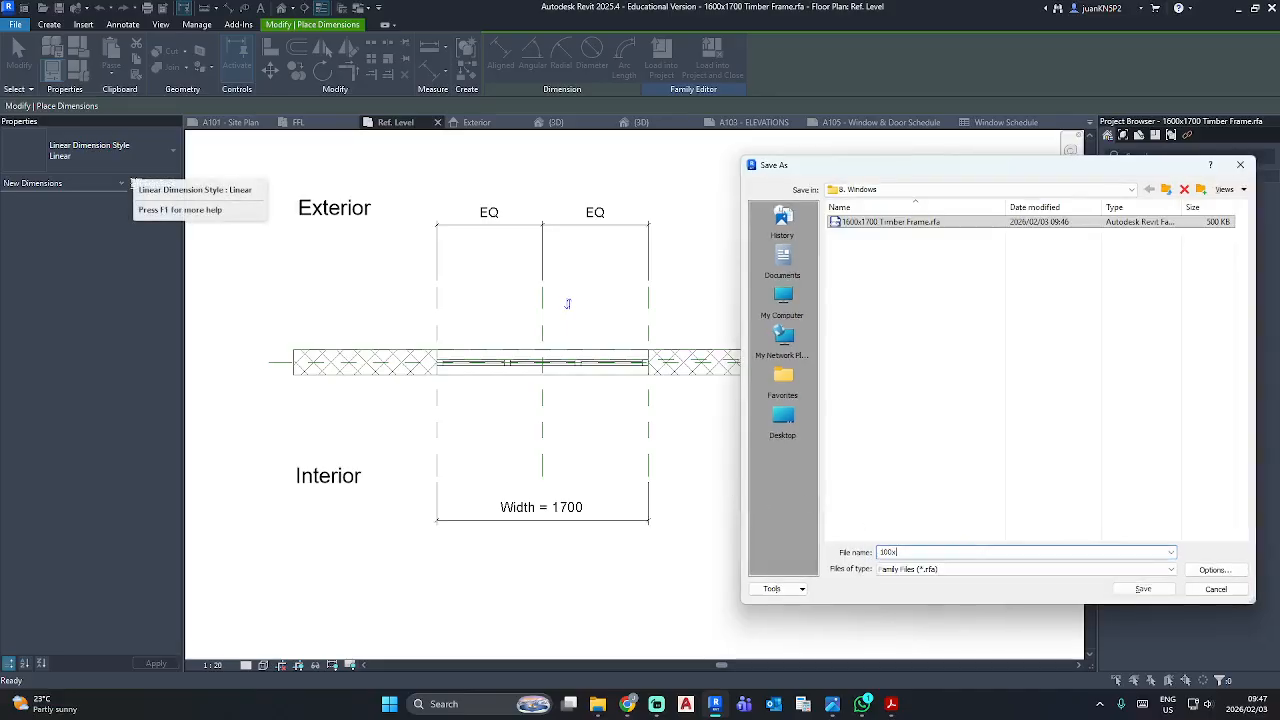
type("1200mm TImber Frame")
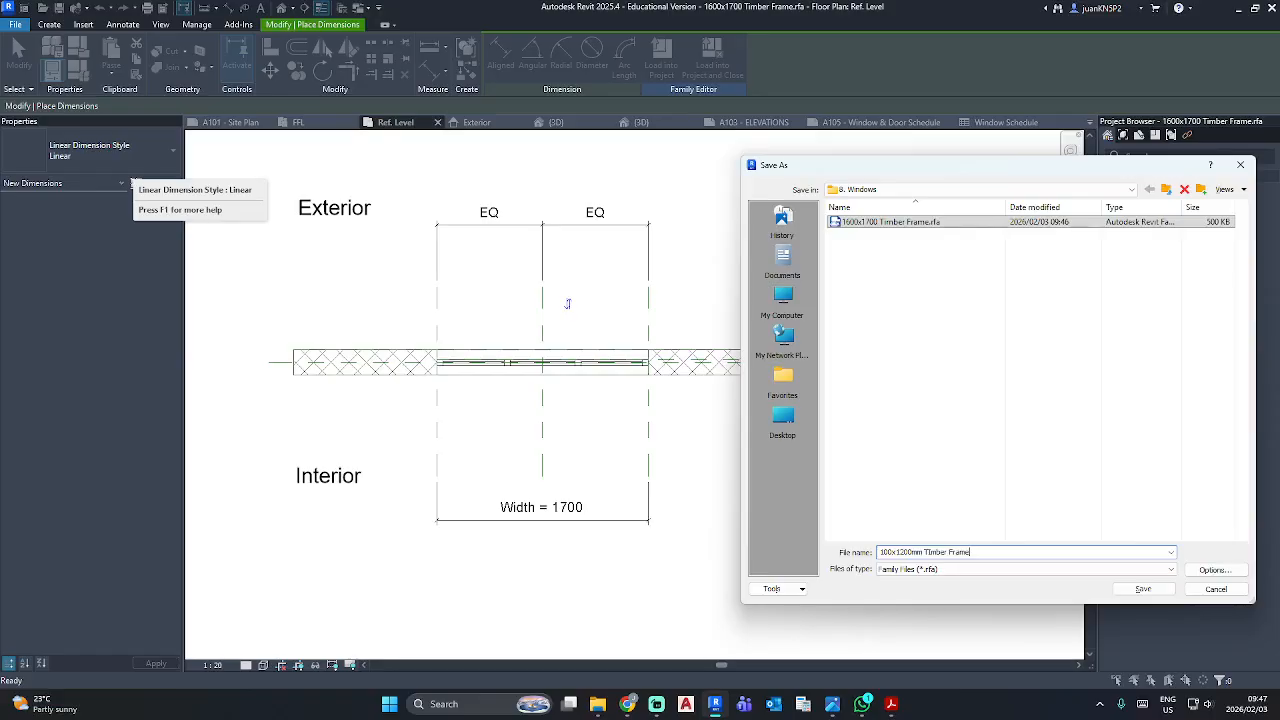
key("Return")
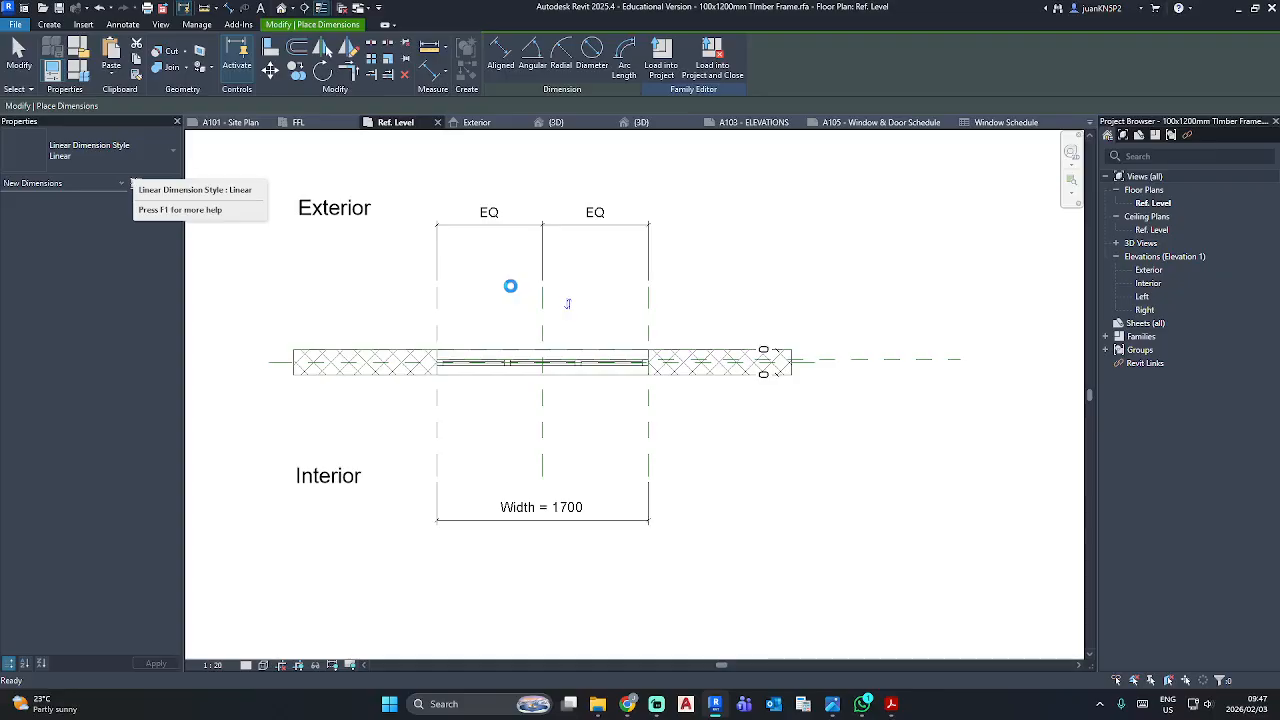
Set the window family's Width dimension to 1200 mm in the Ref. Level plan.
key("Escape")
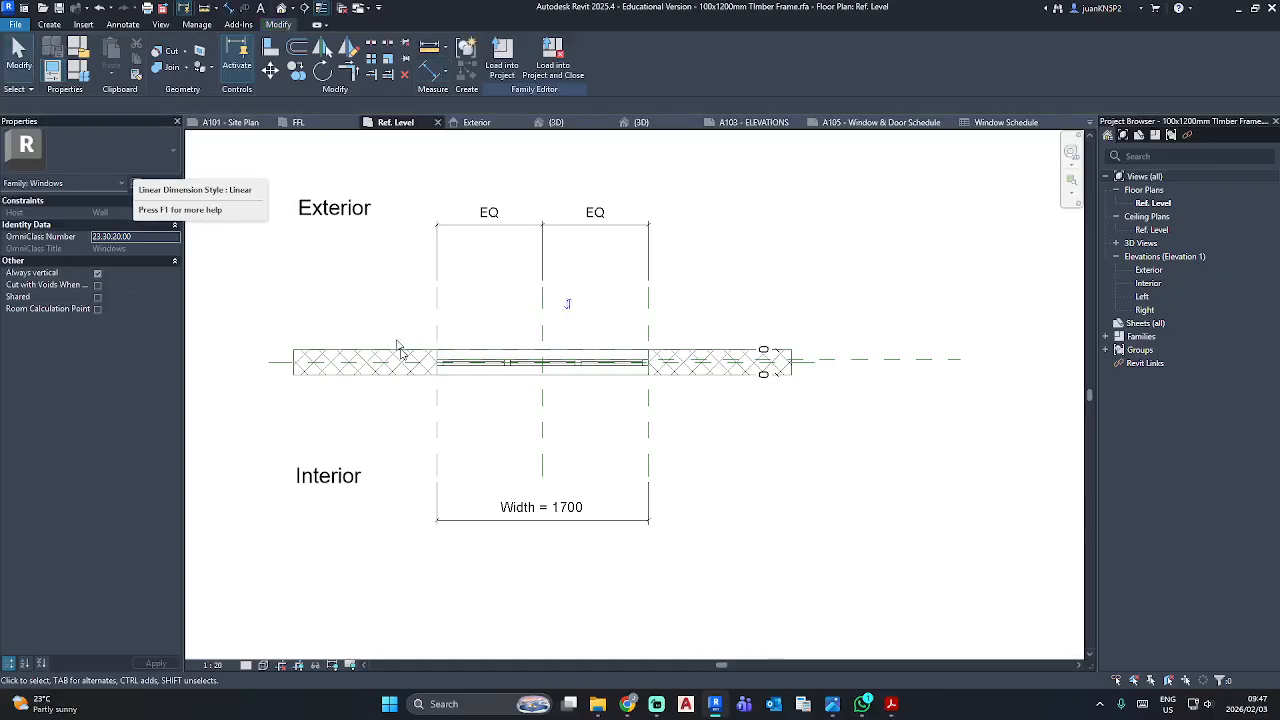
left_click(437, 422)
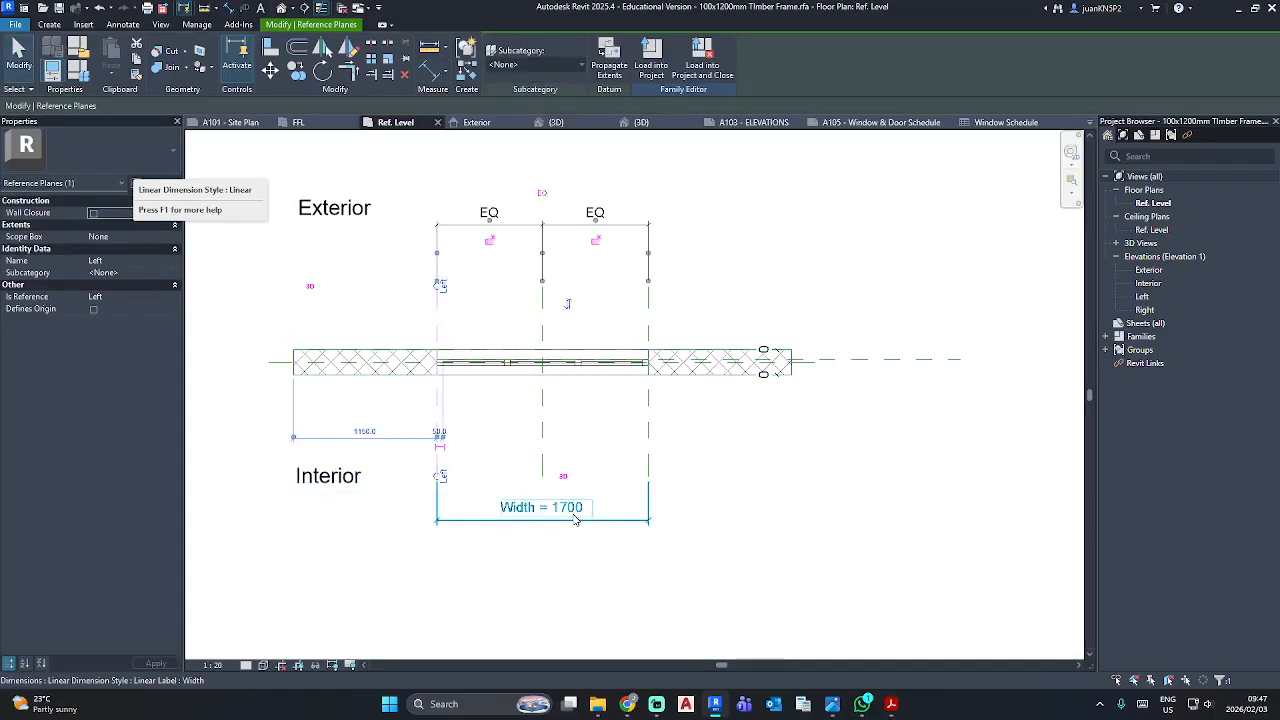
left_click(575, 519)
left_click(572, 512)
type("1200")
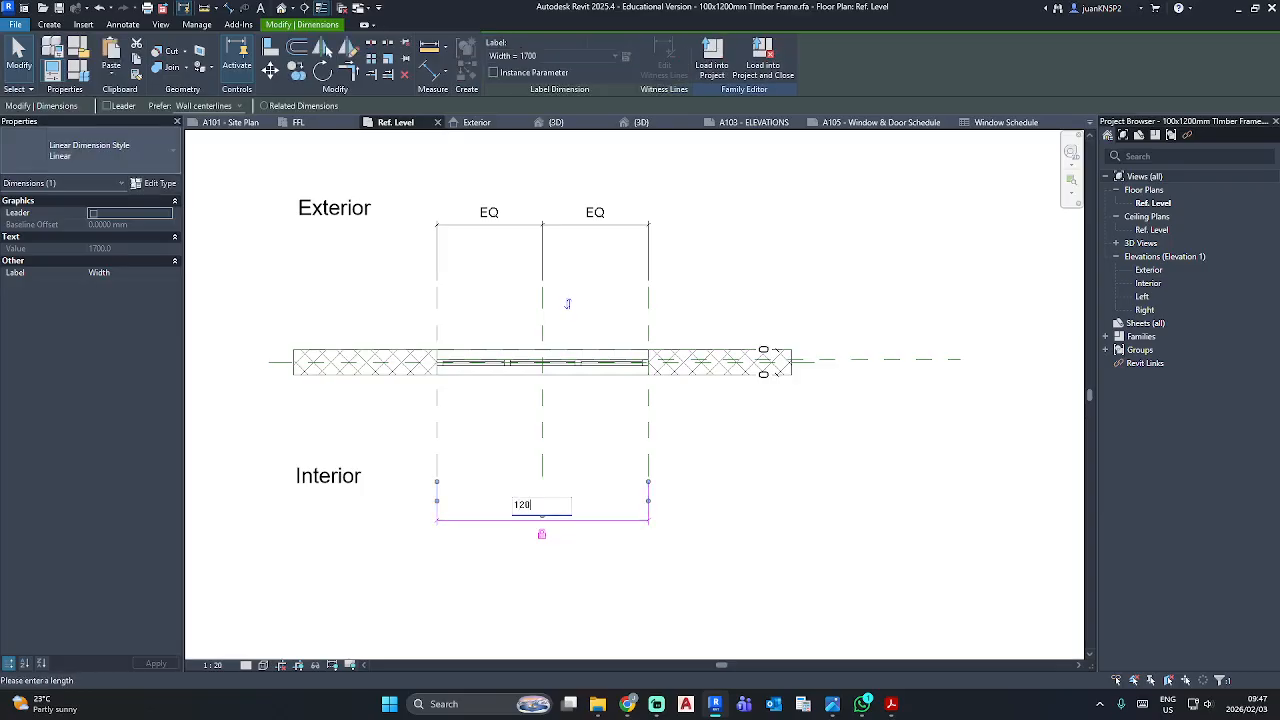
key("Return")
left_click(704, 453)
Open the Exterior elevation of the window family and reset its temporary hide/isolate.
double_click(1149, 270)
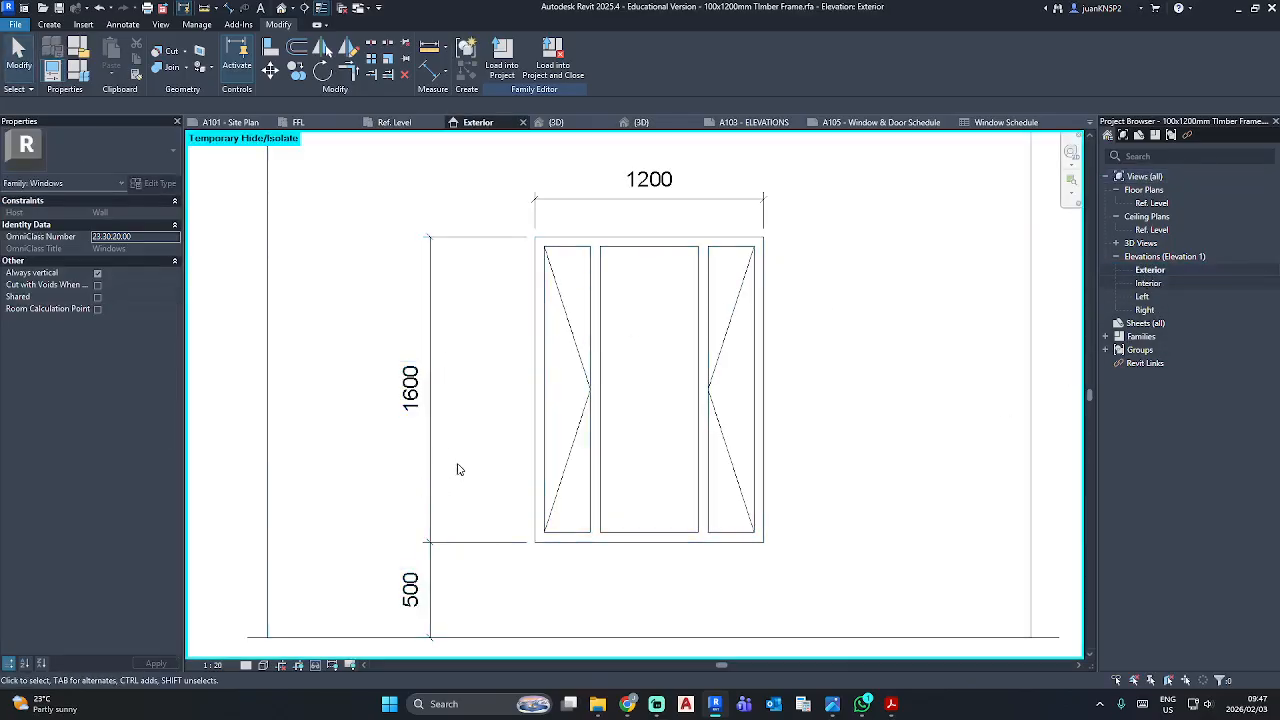
left_click(331, 666)
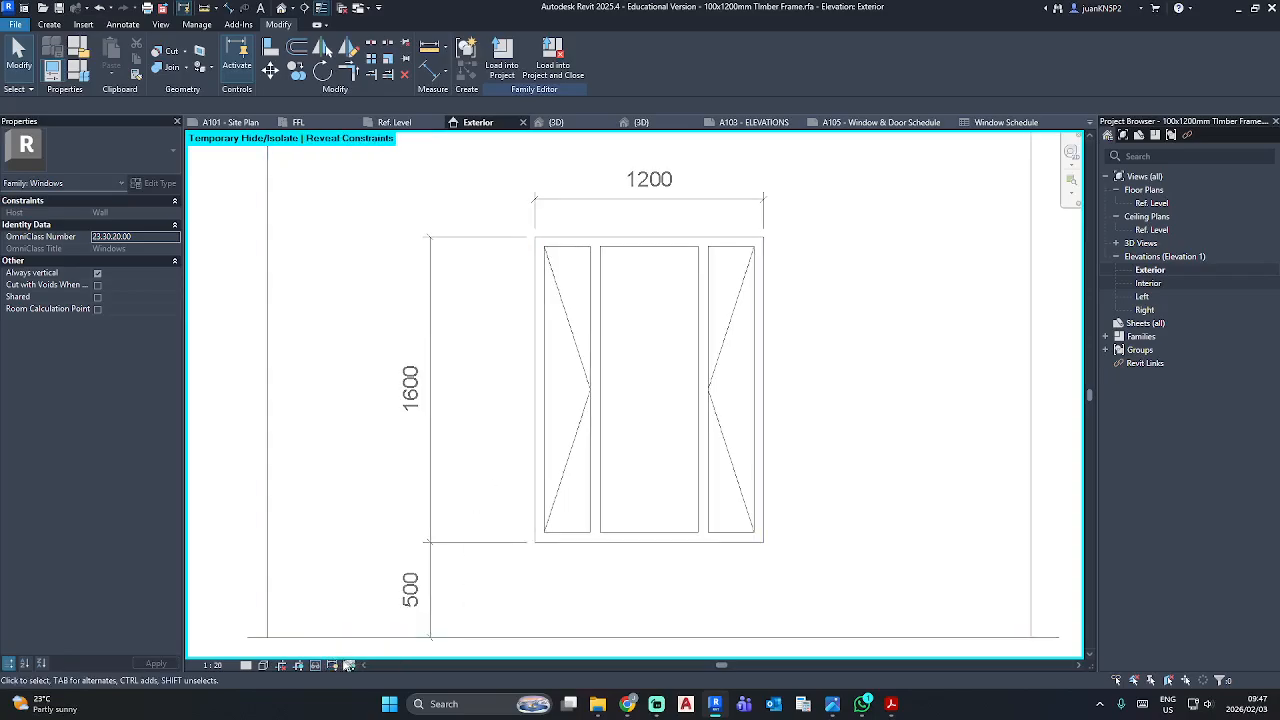
left_click(333, 666)
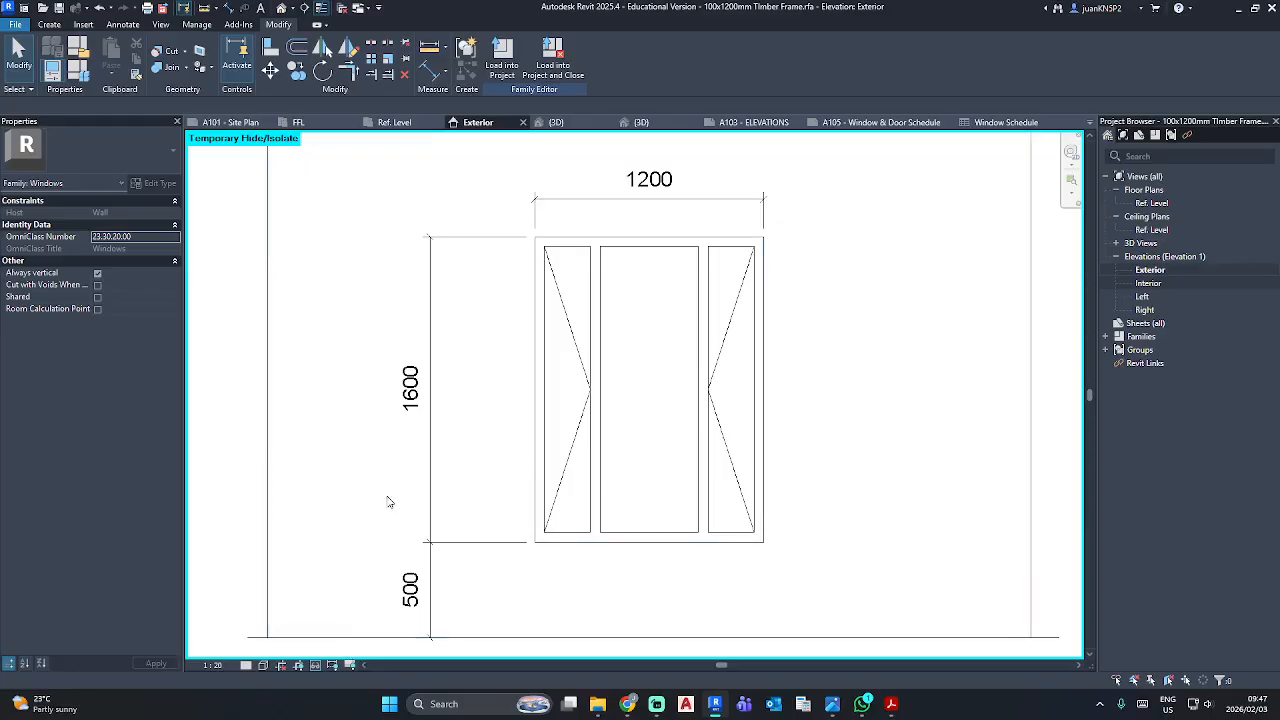
left_click(314, 665)
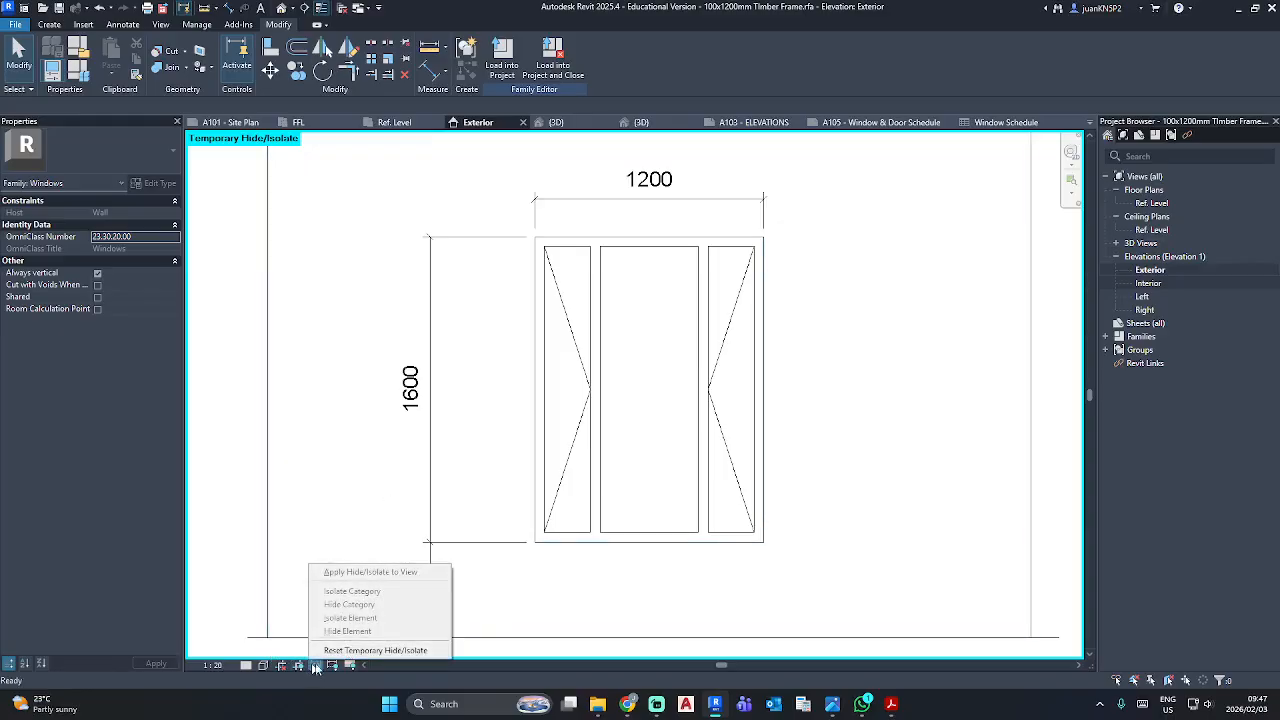
left_click(371, 654)
scroll(501, 506, "down", 2)
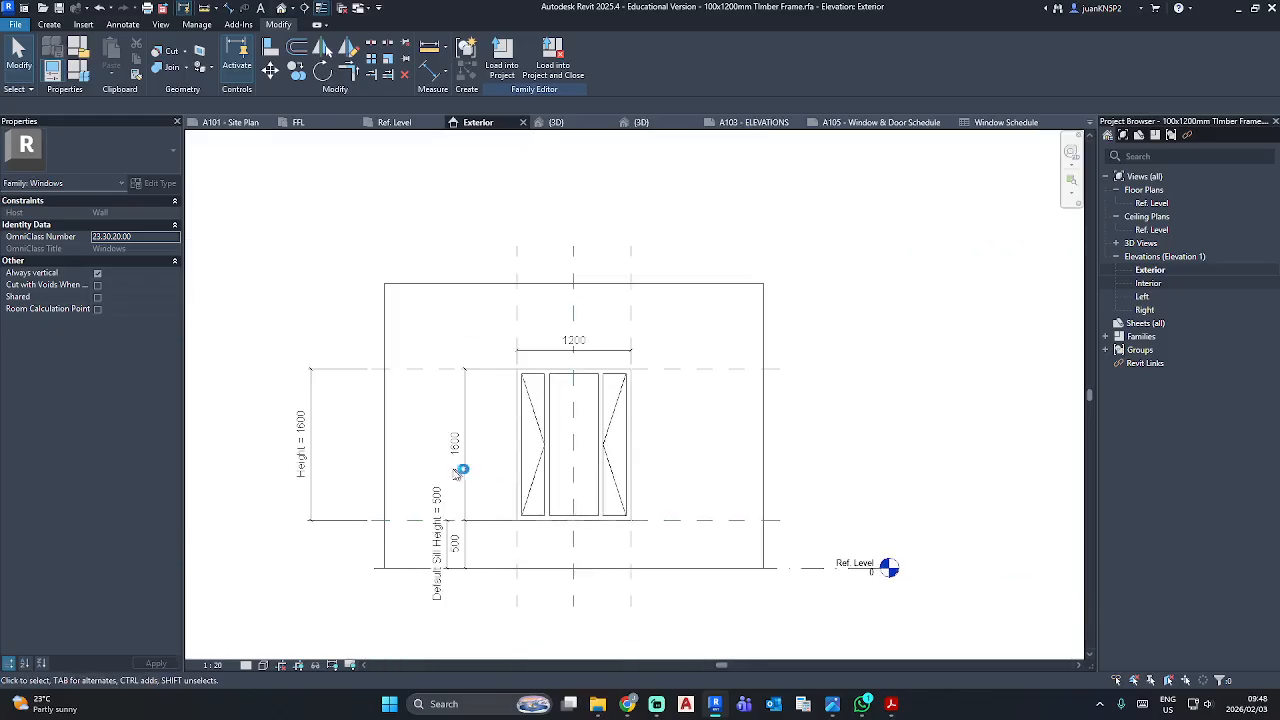
Move the window's Height dimension closer to the wall and set the height to 1000 mm.
left_click_drag(310, 395, 337, 404)
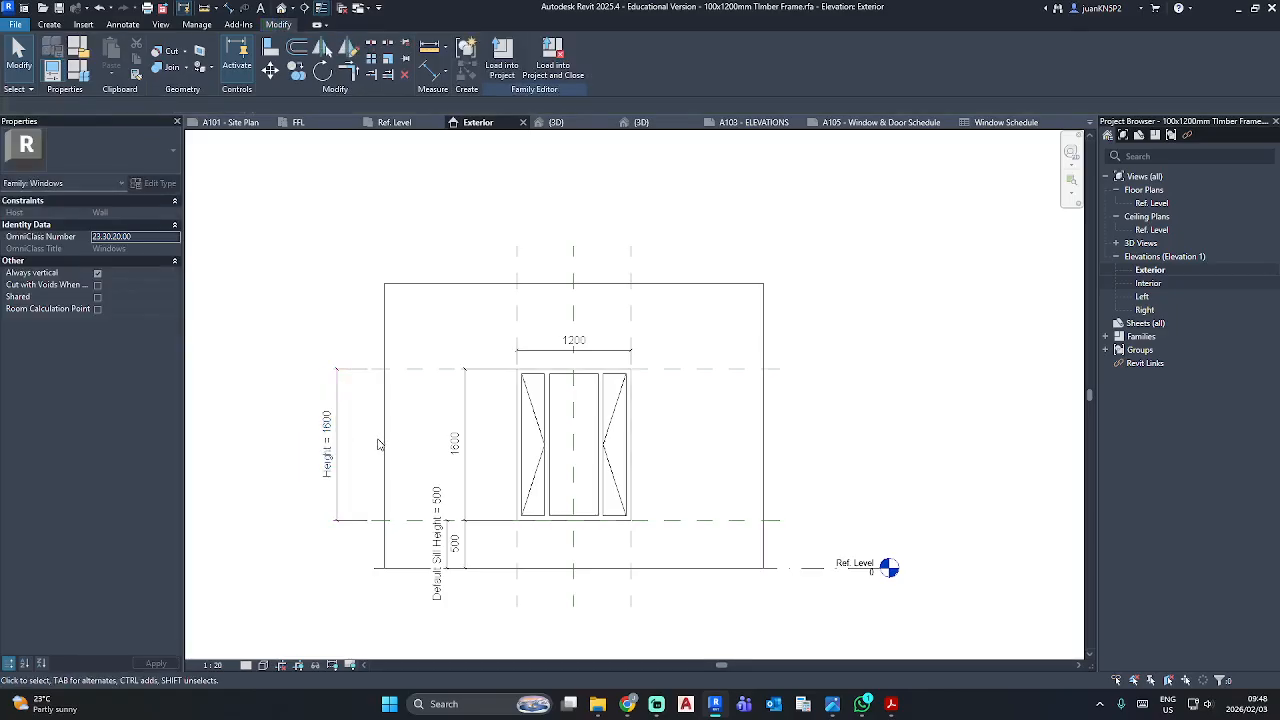
scroll(371, 420, "up", 2)
left_click(304, 441)
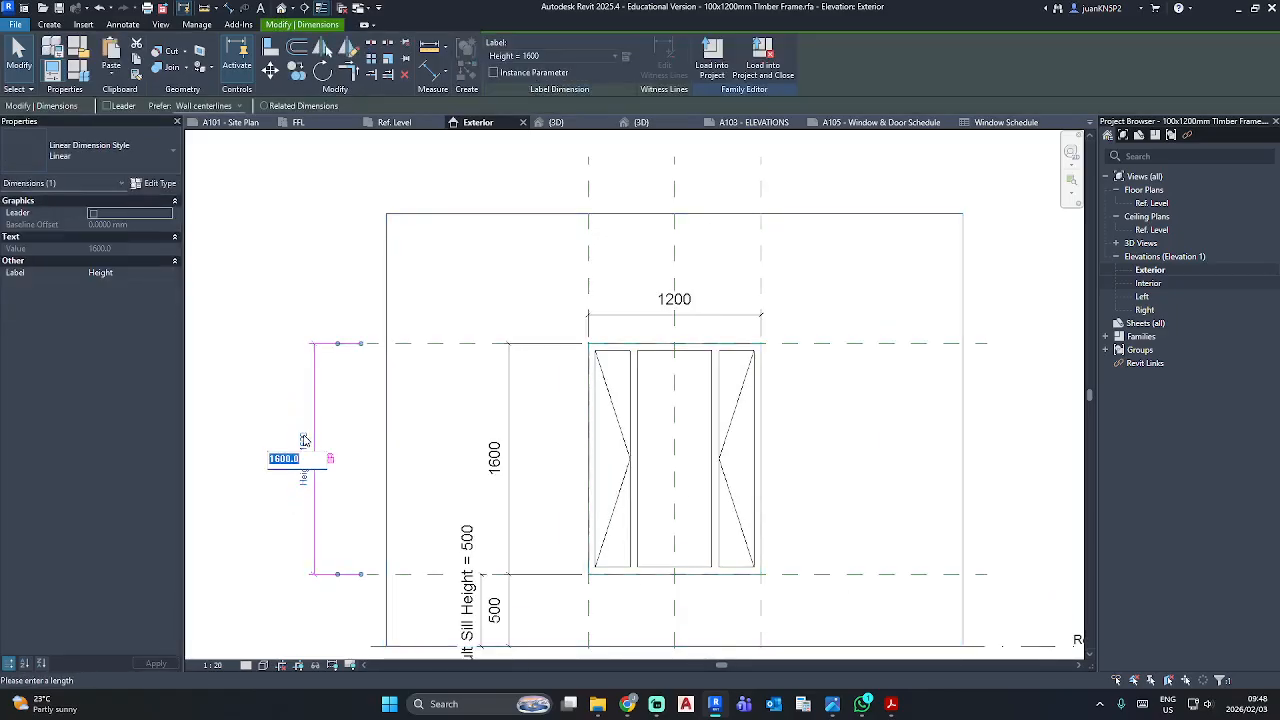
type("1000")
key("Return")
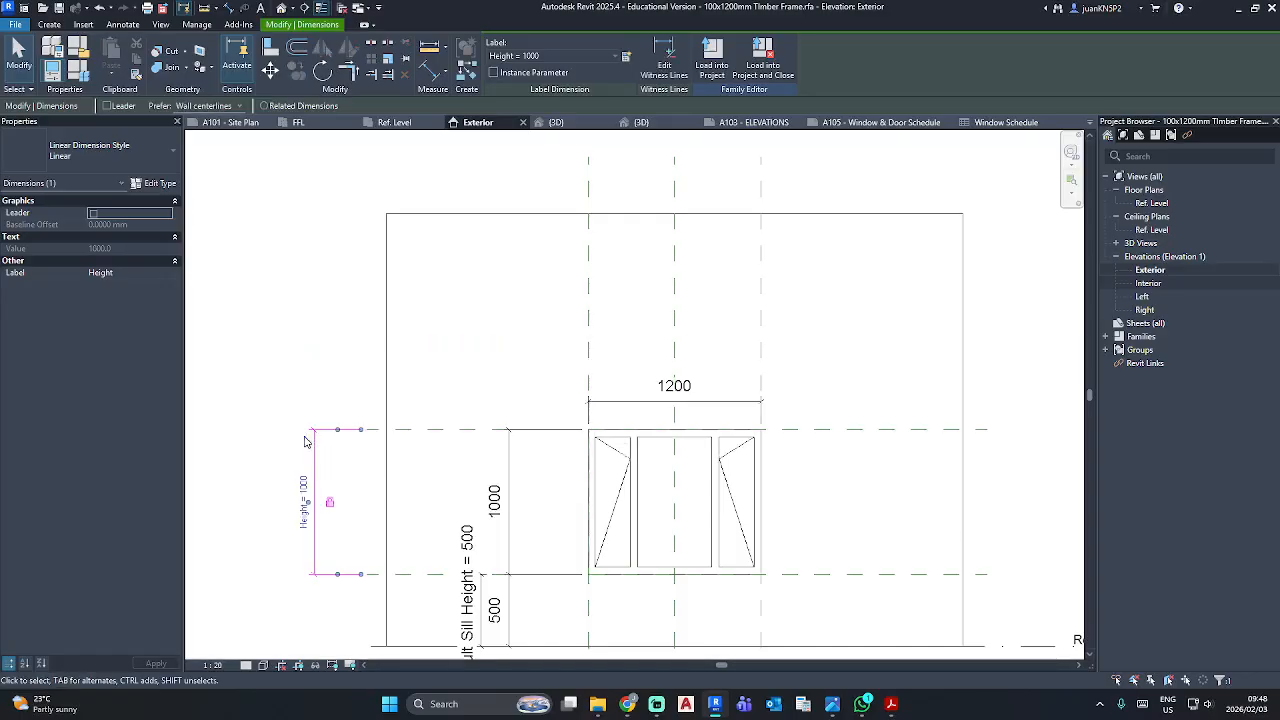
Set the window's Default Sill Height dimension to 1100 mm.
left_click(467, 585)
left_click(470, 605)
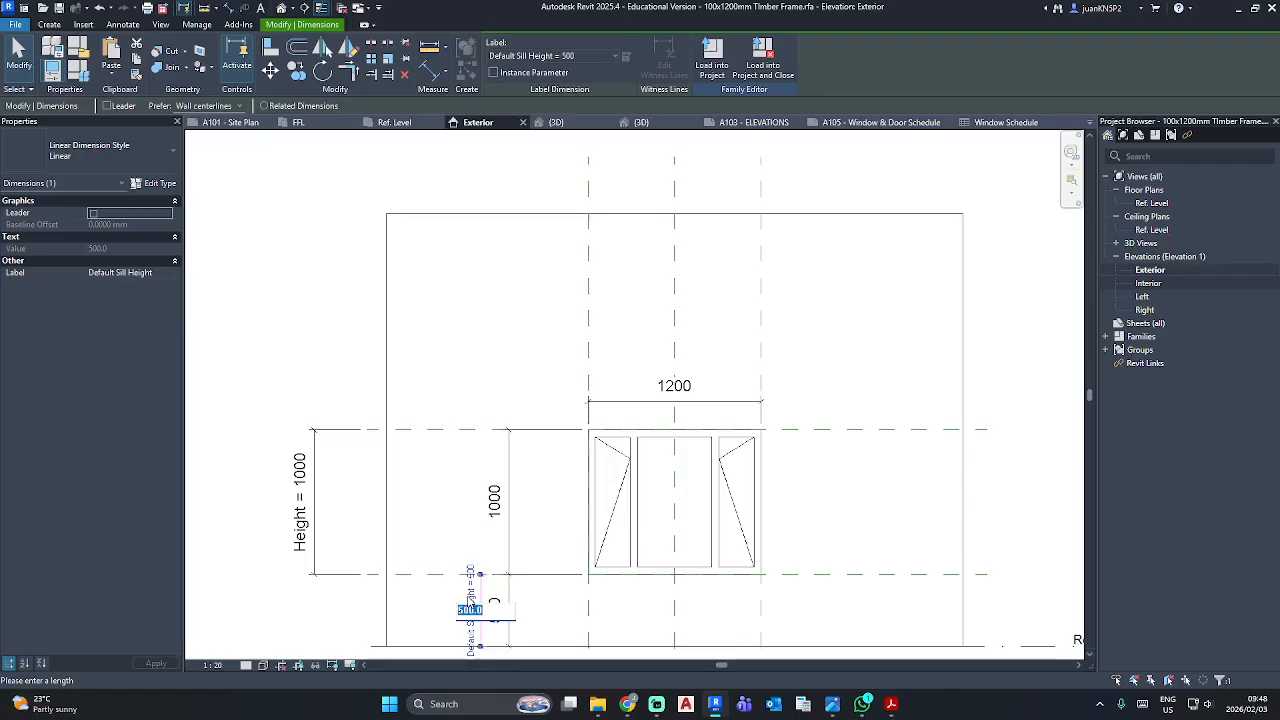
type("1")
key("Return")
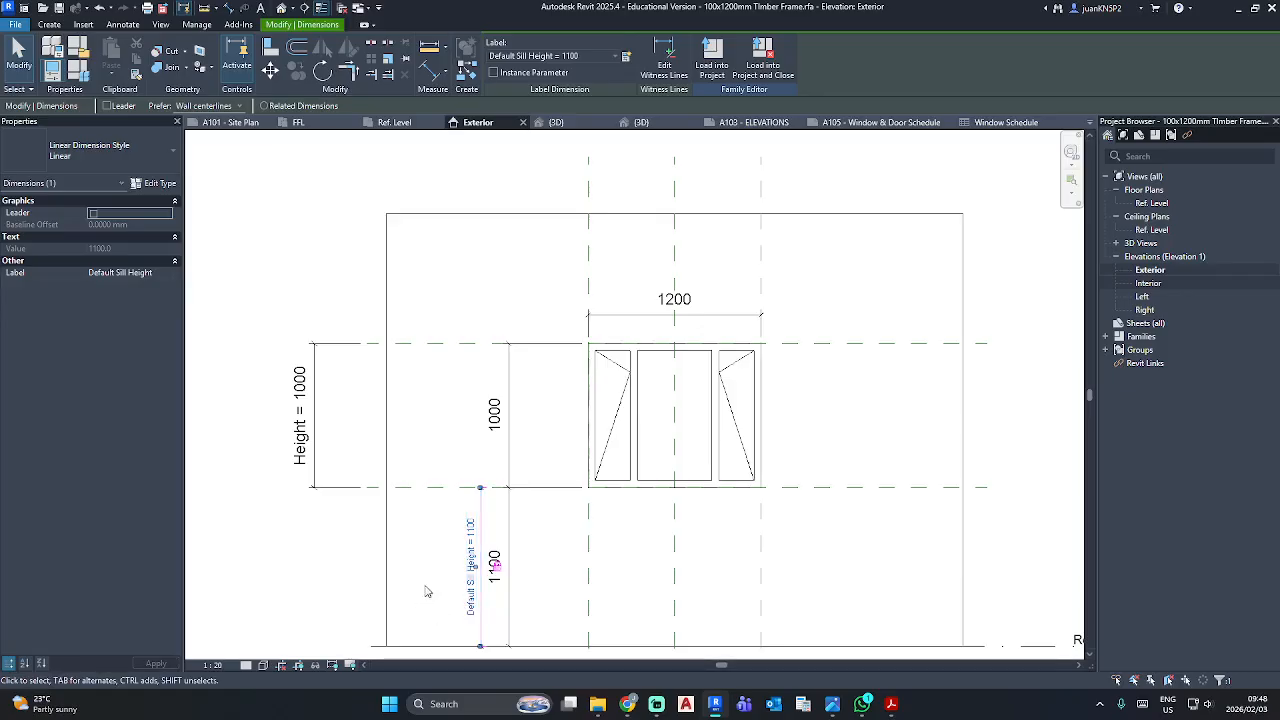
left_click(428, 589)
Delete the four dashed opening-swing lines from the two side panes of the window.
scroll(586, 377, "up", 2)
scroll(589, 381, "up", 2)
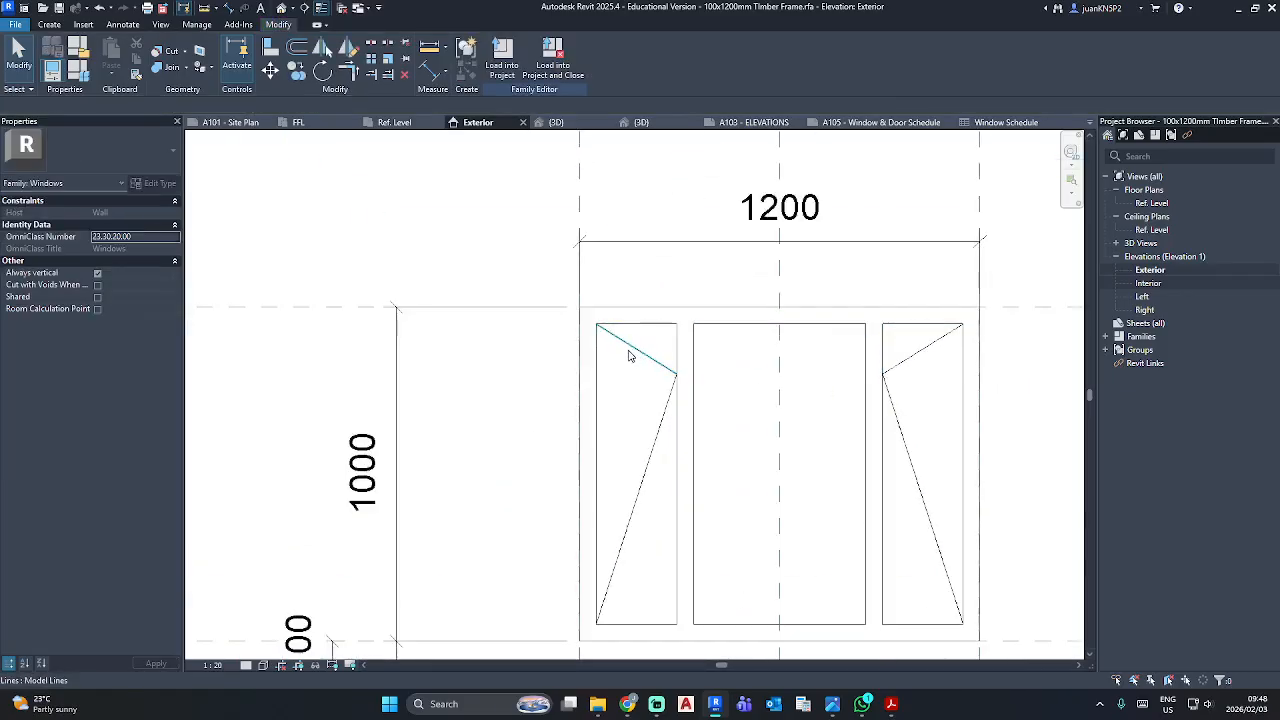
left_click(629, 358)
key("Delete")
left_click(652, 450)
key("Delete")
left_click(907, 370)
key("Delete")
left_click(905, 444)
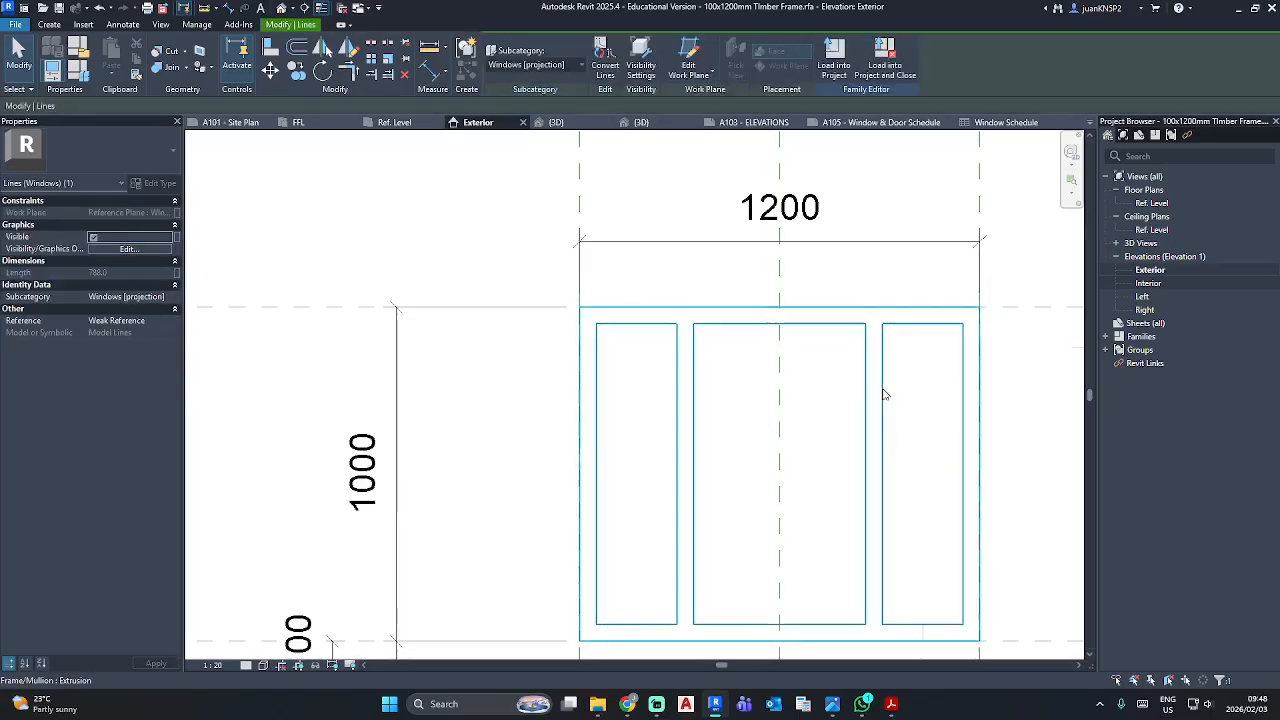
key("Delete")
Open the frame extrusion's sketch for editing and consult the reference photo of the two-pane timber window.
left_click(878, 392)
scroll(878, 392, "down", 2)
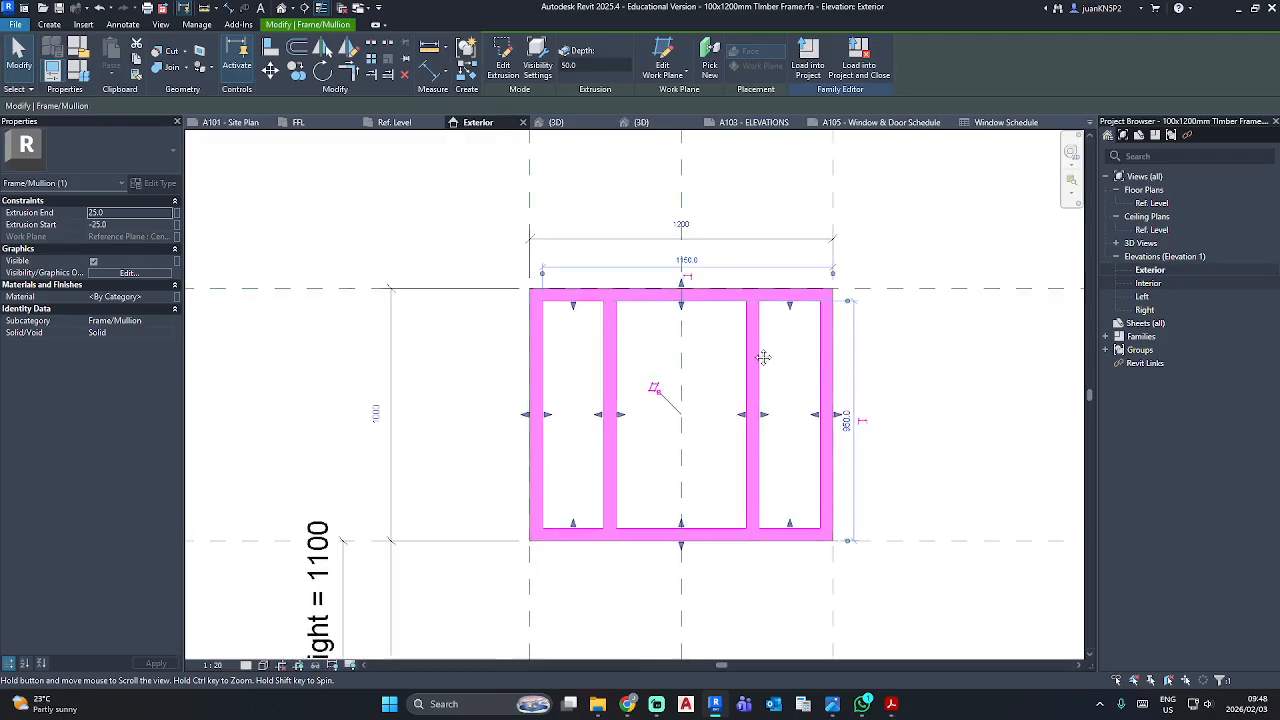
left_click(503, 60)
left_click(832, 704)
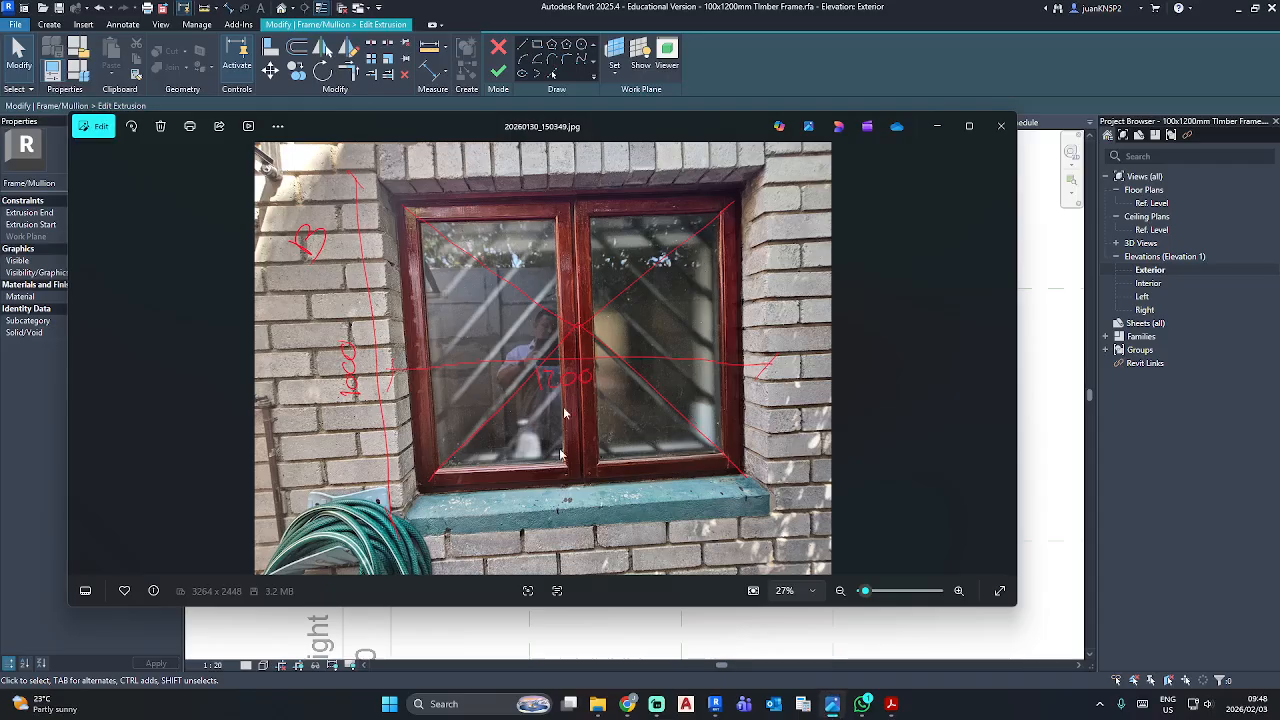
mouse_move(702, 128)
left_mouse_down()
mouse_move(778, 138)
mouse_move(760, 0)
left_mouse_up()
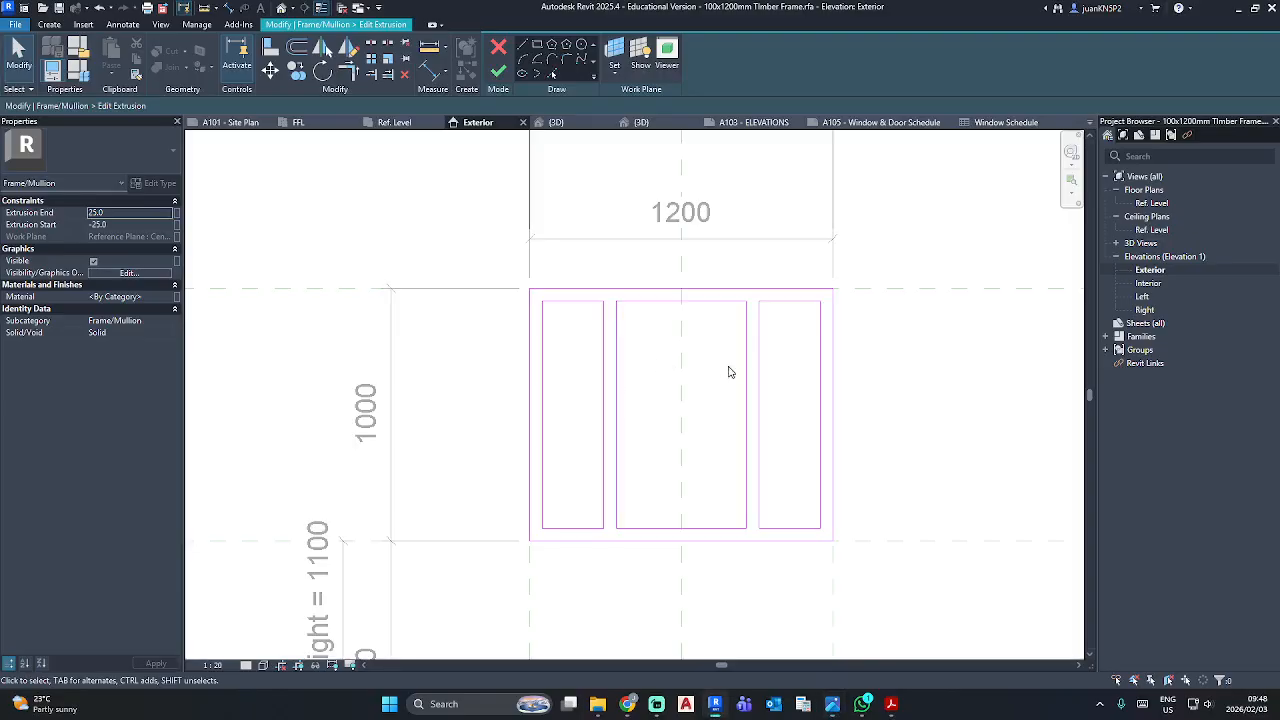
Merge the frame sketch's middle and right openings by removing the mullion edges between them and trimming the horizontal lines to the far right edge.
left_click(758, 357)
key("Escape")
key("t")
key("r")
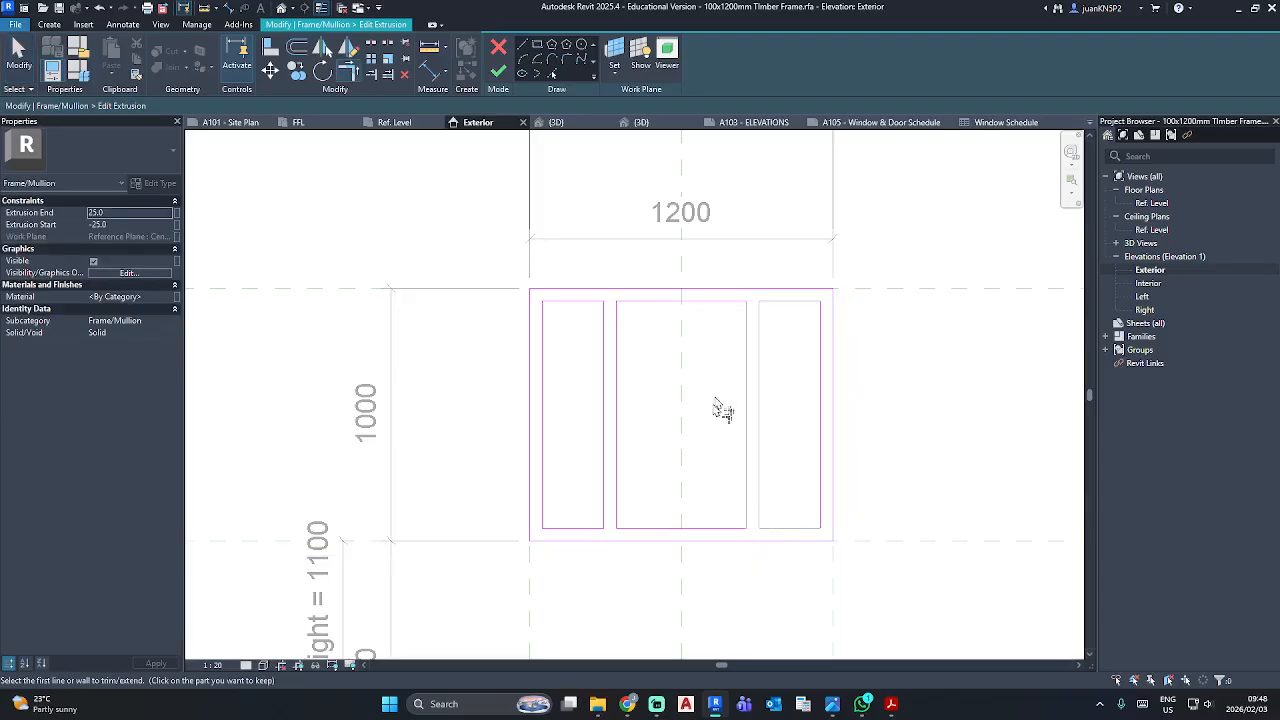
key("Escape")
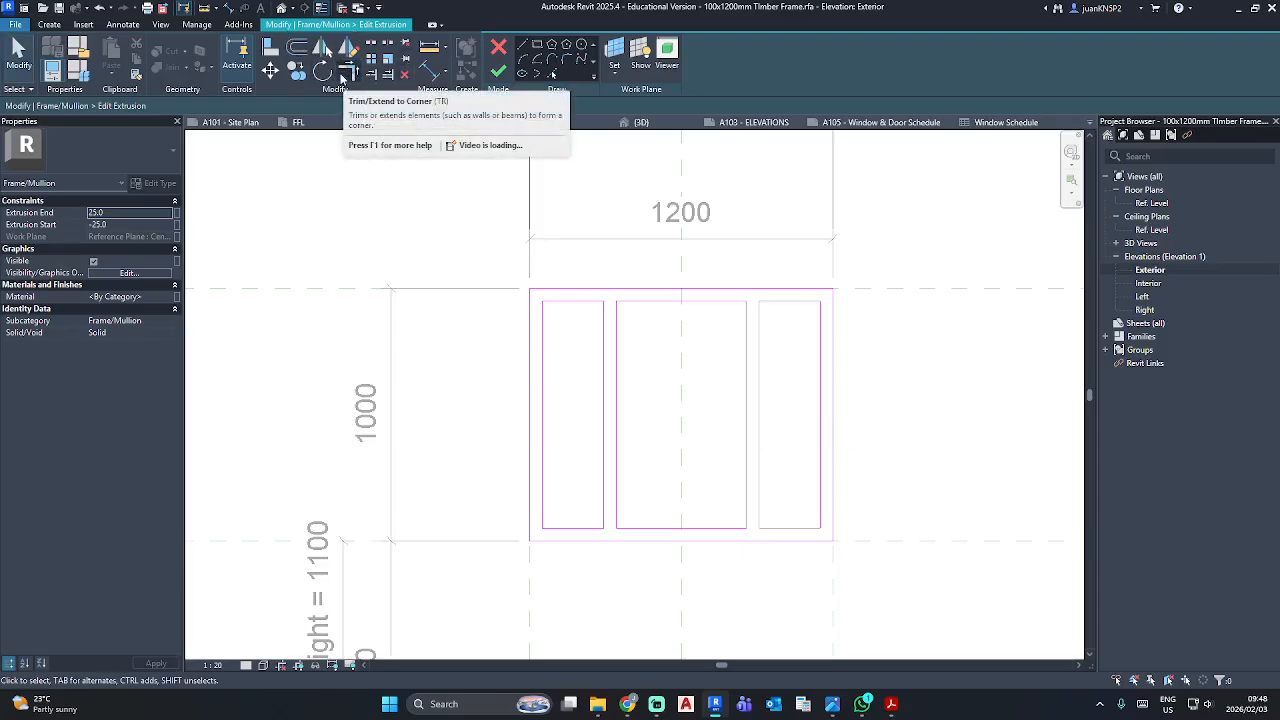
left_click(345, 74)
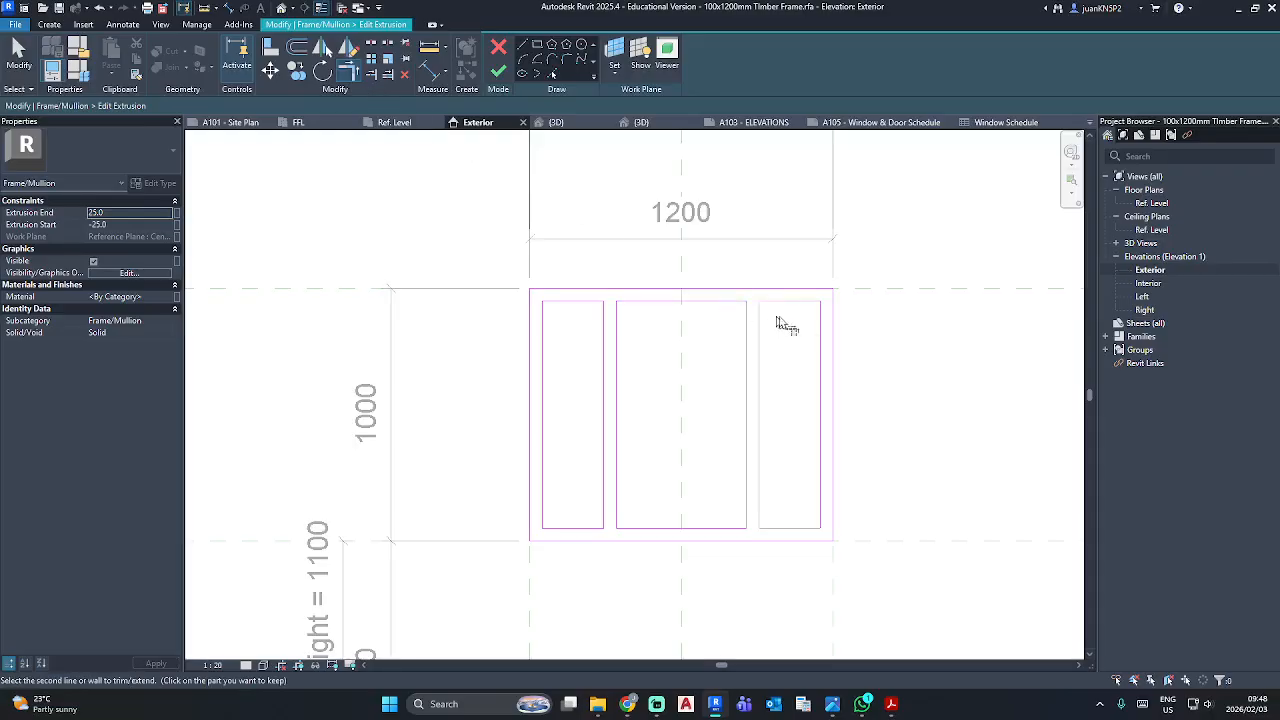
left_click(737, 528)
left_click(820, 505)
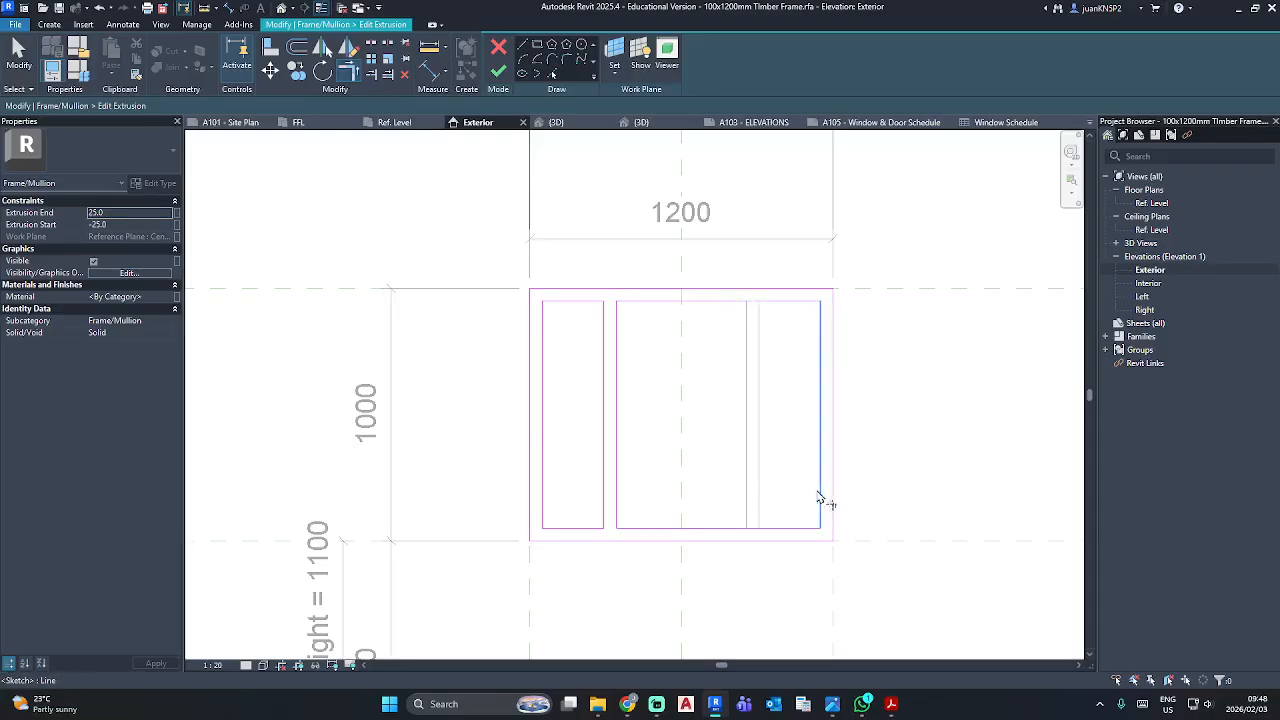
key("Escape")
Move the inner vertical edges of the two frame openings towards the window's centre and dimension them from the centre reference plane.
left_click(618, 371)
left_click_drag(620, 372, 714, 380)
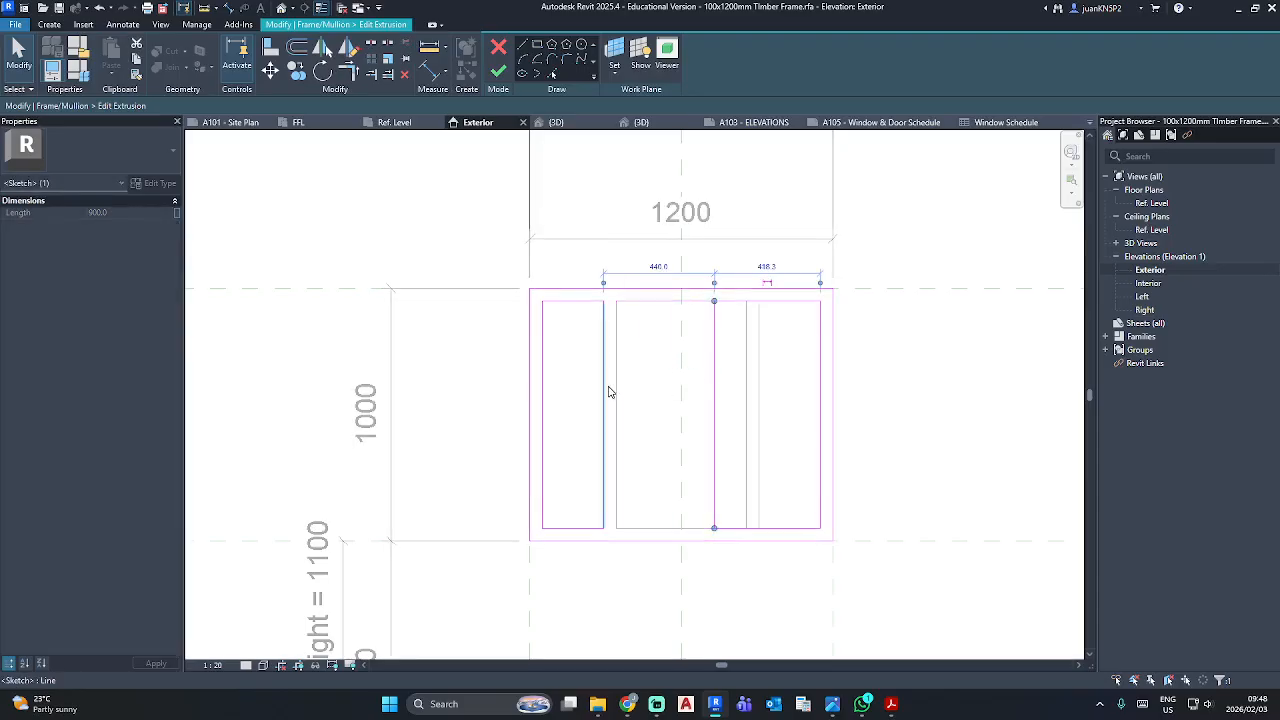
left_click_drag(608, 391, 656, 391)
key("d")
key("i")
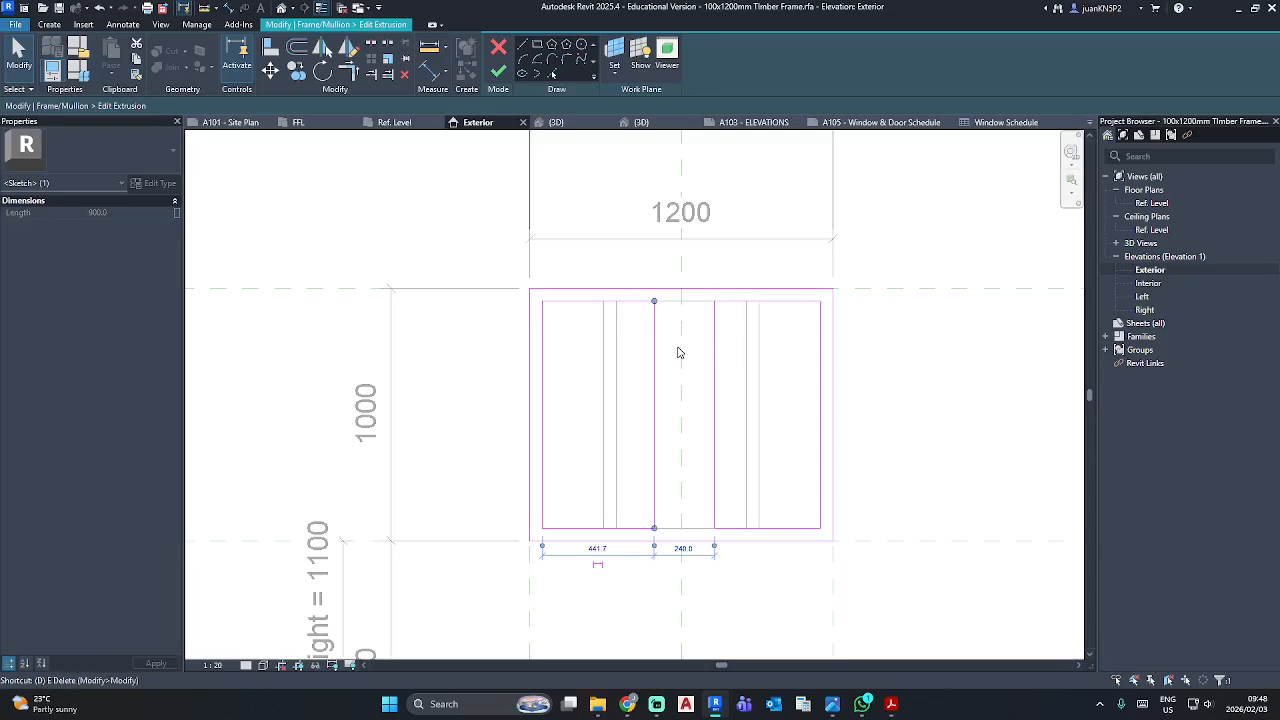
left_click(681, 352)
left_click(714, 350)
left_click(654, 365)
left_click(648, 358)
key("Escape")
Set both inner frame edges 25 mm from the centre reference plane to form the central mullion.
scroll(653, 390, "up", 1)
left_click(653, 389)
left_click(670, 341)
type("25")
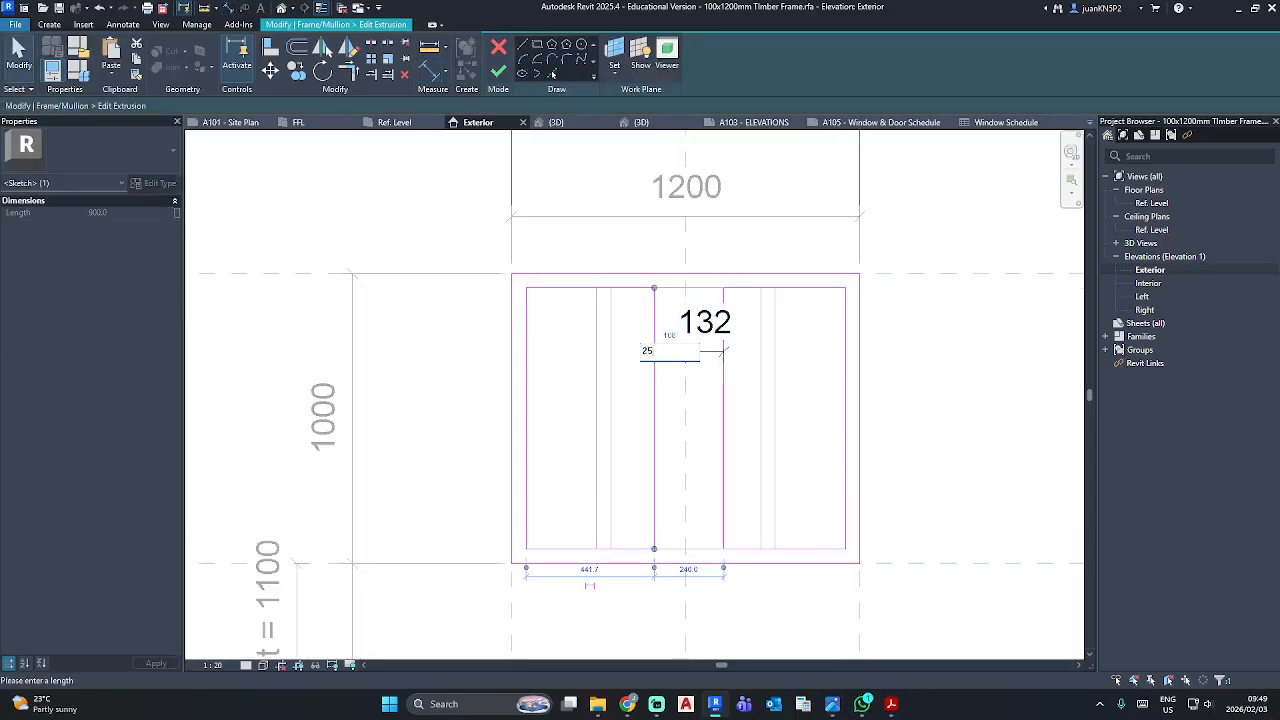
key("Return")
left_click(723, 416)
left_click(710, 338)
type("25")
key("Return")
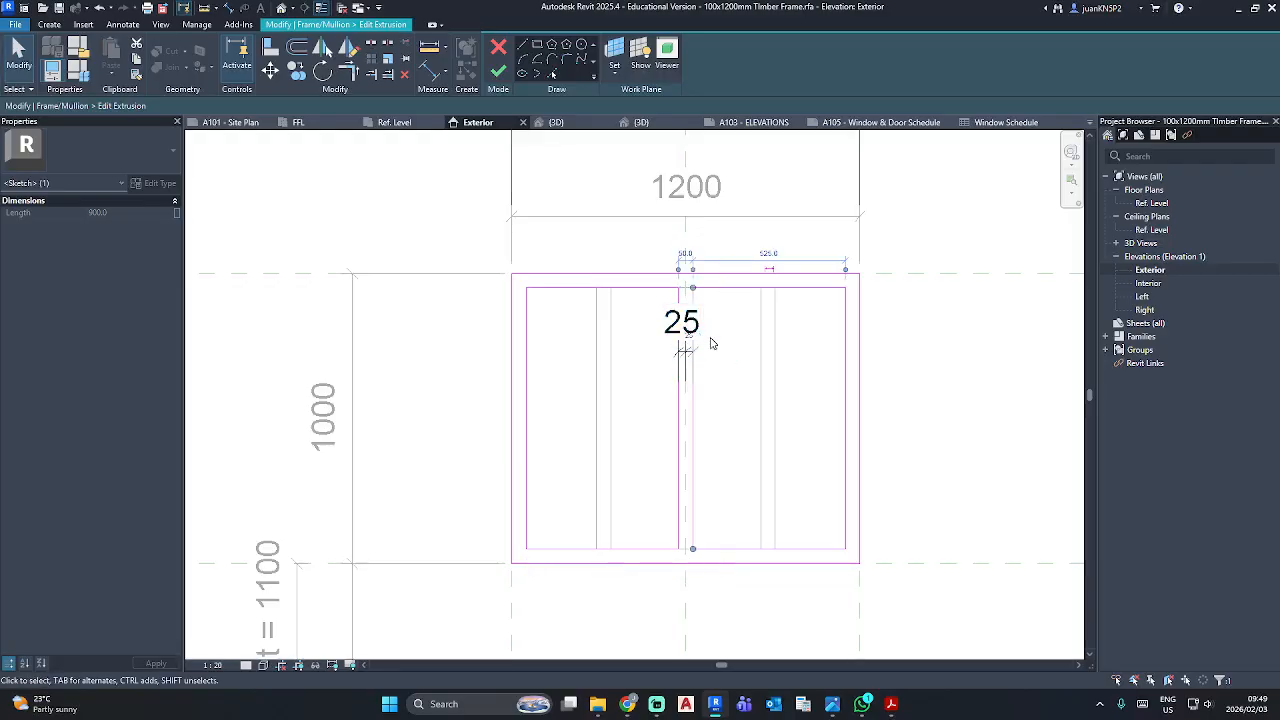
Remove the helper dimensions at the central mullion and finish the frame extrusion's sketch.
left_click(716, 388)
left_click(689, 349)
scroll(697, 374, "down", 5)
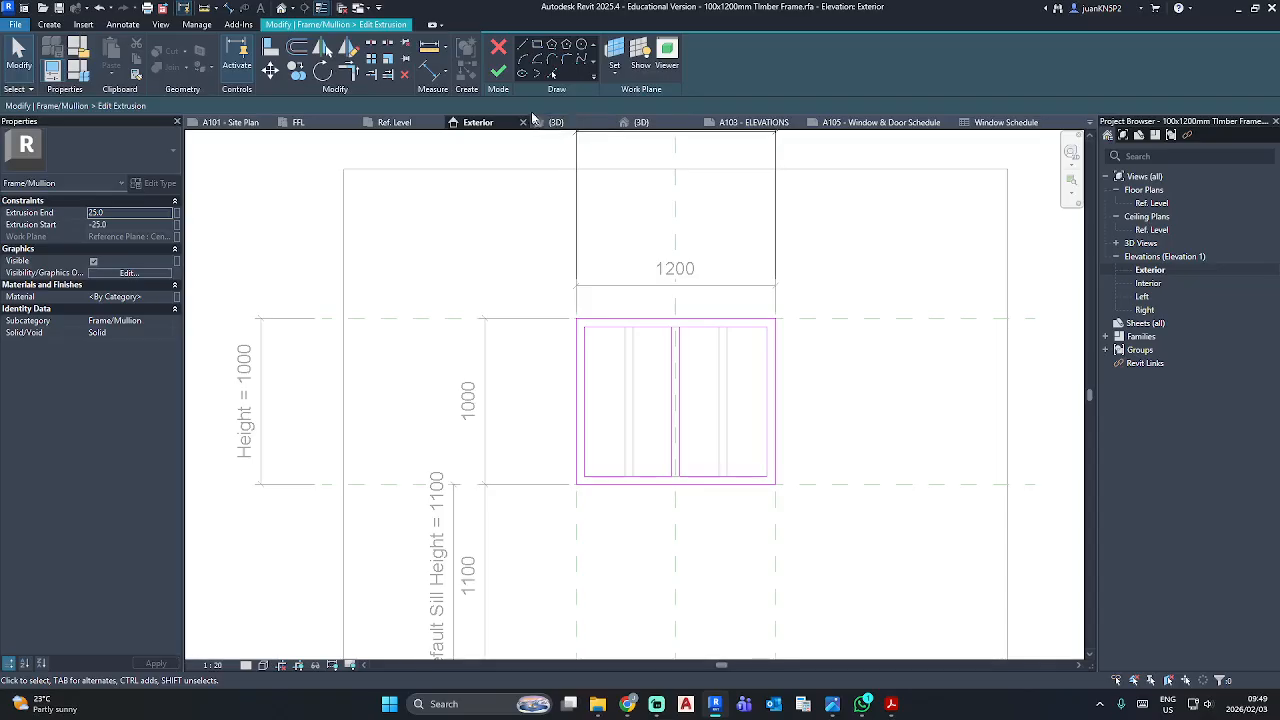
left_click(499, 72)
left_click(514, 240)
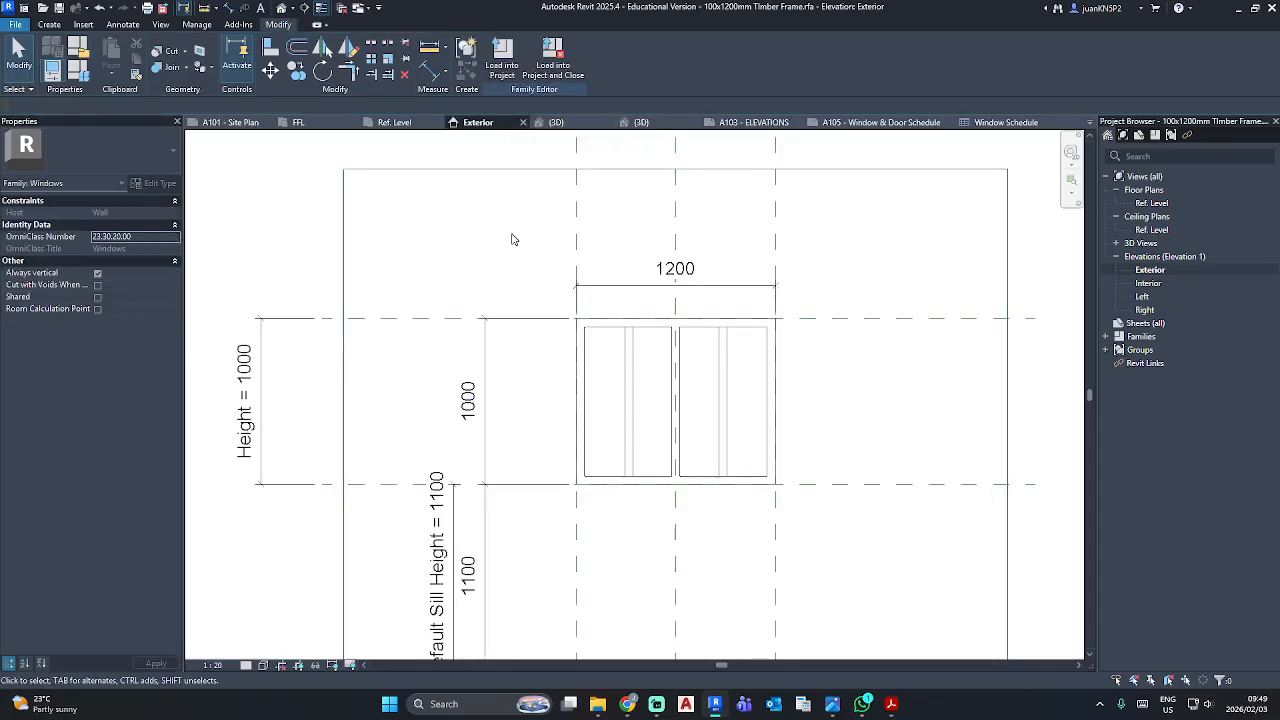
Open the glass extrusion's sketch for editing and delete the middle pane's outline.
left_click(629, 381)
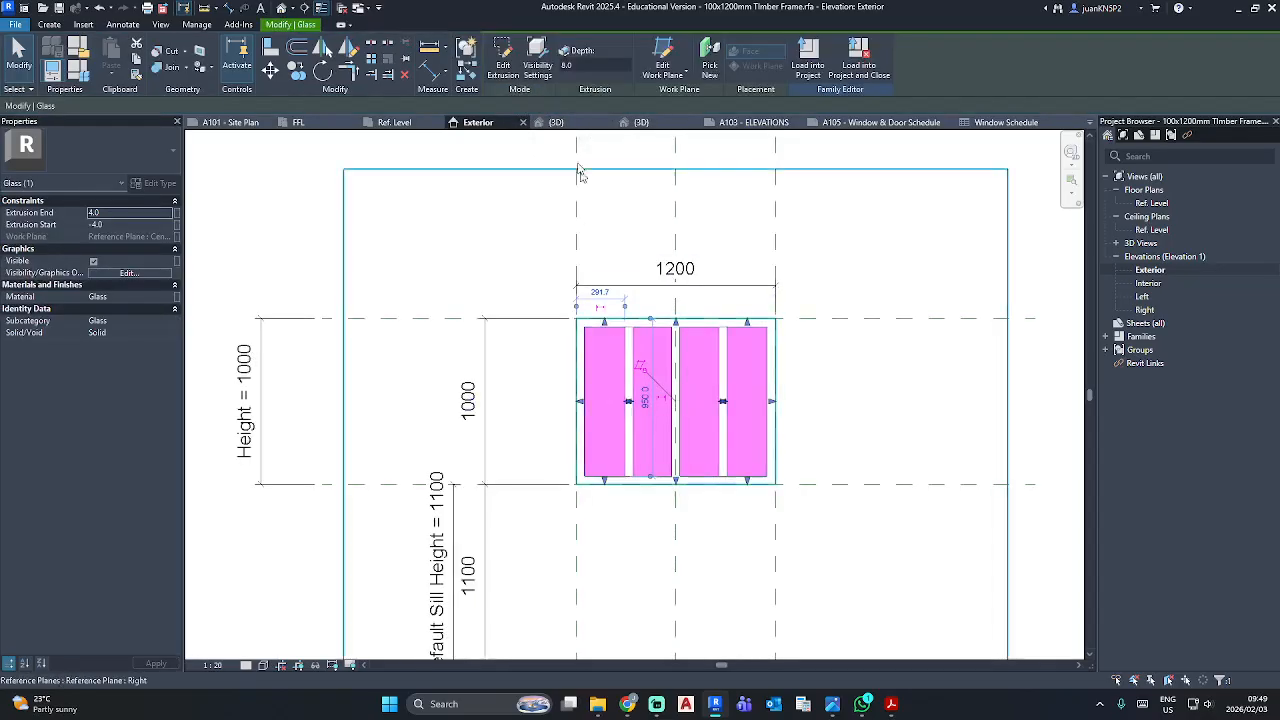
left_click(504, 62)
scroll(670, 355, "up", 3)
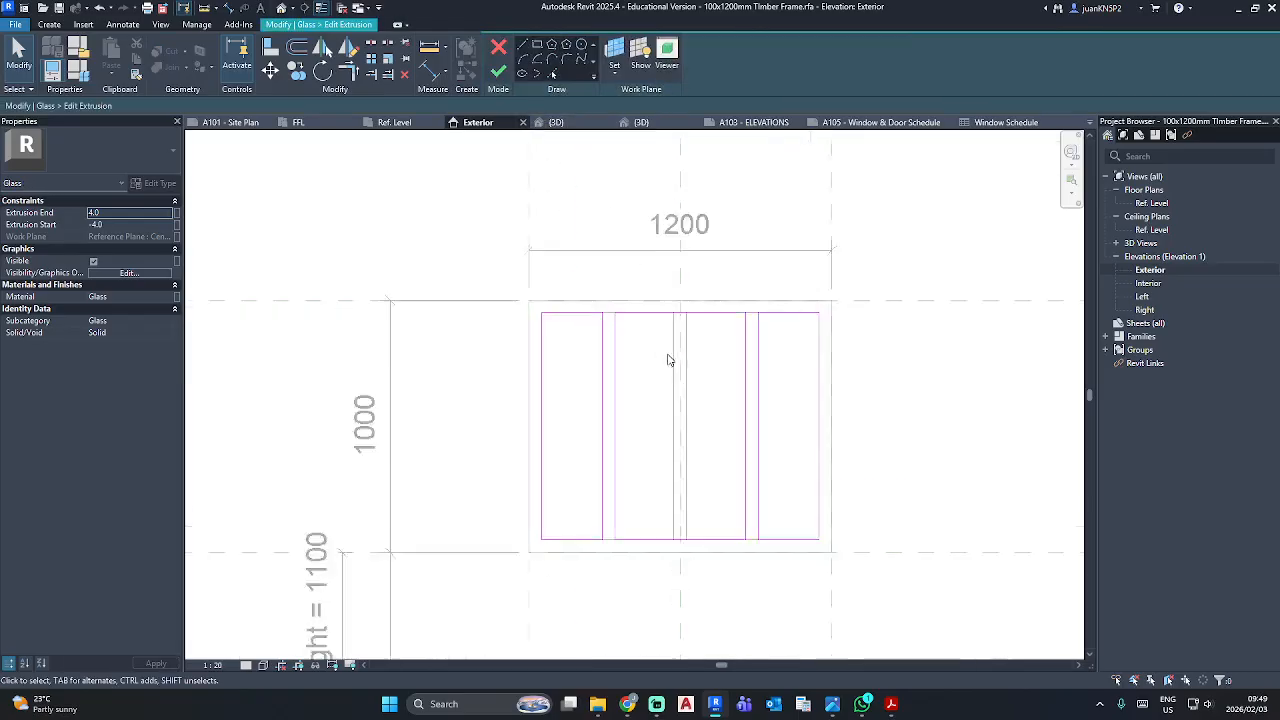
mouse_move(602, 292)
left_mouse_down()
mouse_move(651, 368)
mouse_move(862, 545)
mouse_move(825, 590)
mouse_move(768, 604)
left_mouse_up()
key("Delete")
Extend the inner edges of the two remaining glass panes to the central mullion and finish the glass sketch.
left_click(595, 420)
left_click_drag(597, 411, 676, 410)
left_click(690, 418)
left_click_drag(693, 417, 694, 418)
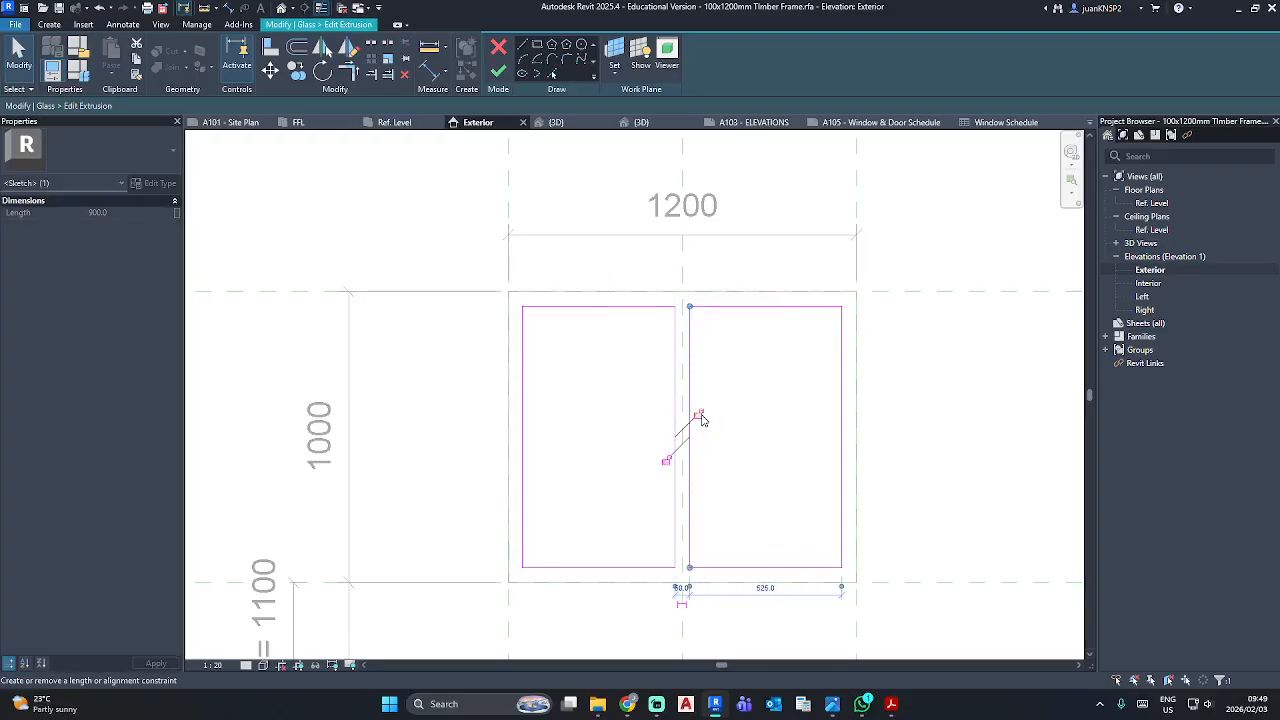
left_click(724, 437)
scroll(710, 440, "down", 5)
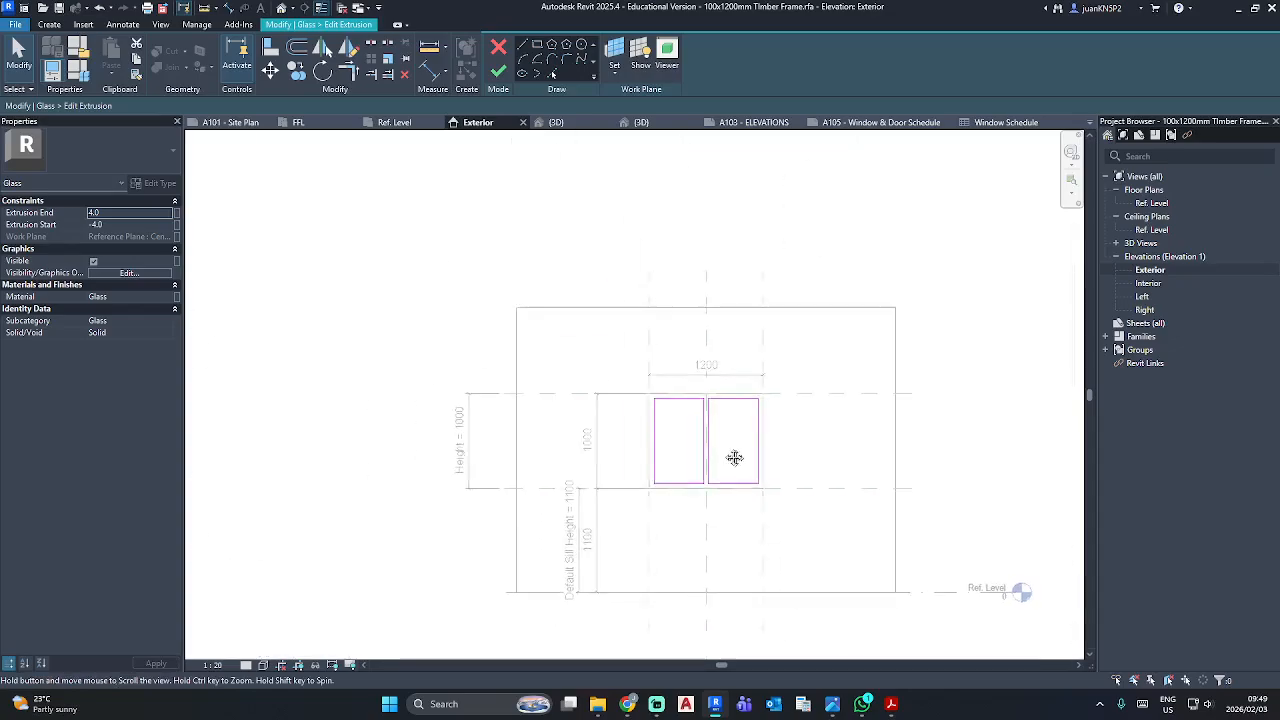
left_click(498, 72)
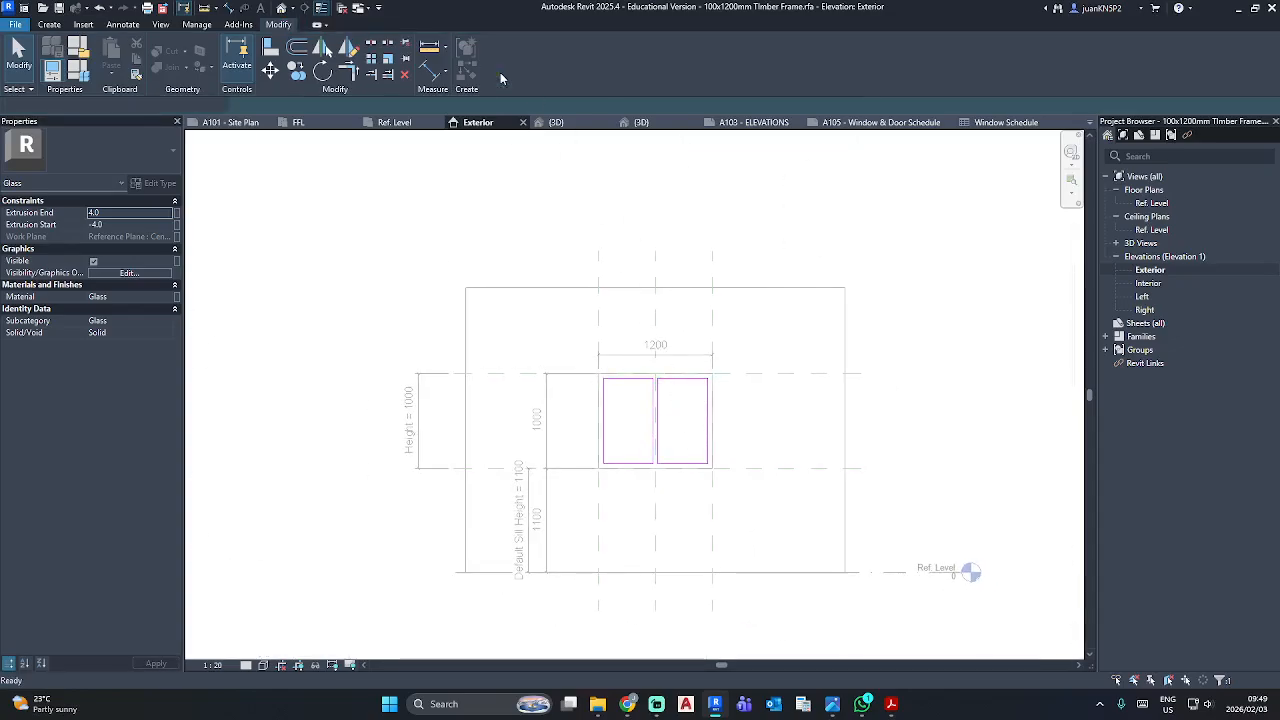
left_click(600, 206)
Delete the unlabelled vertical dimension string and the 1200 mm width dimension from the Exterior elevation.
scroll(630, 437, "up", 4)
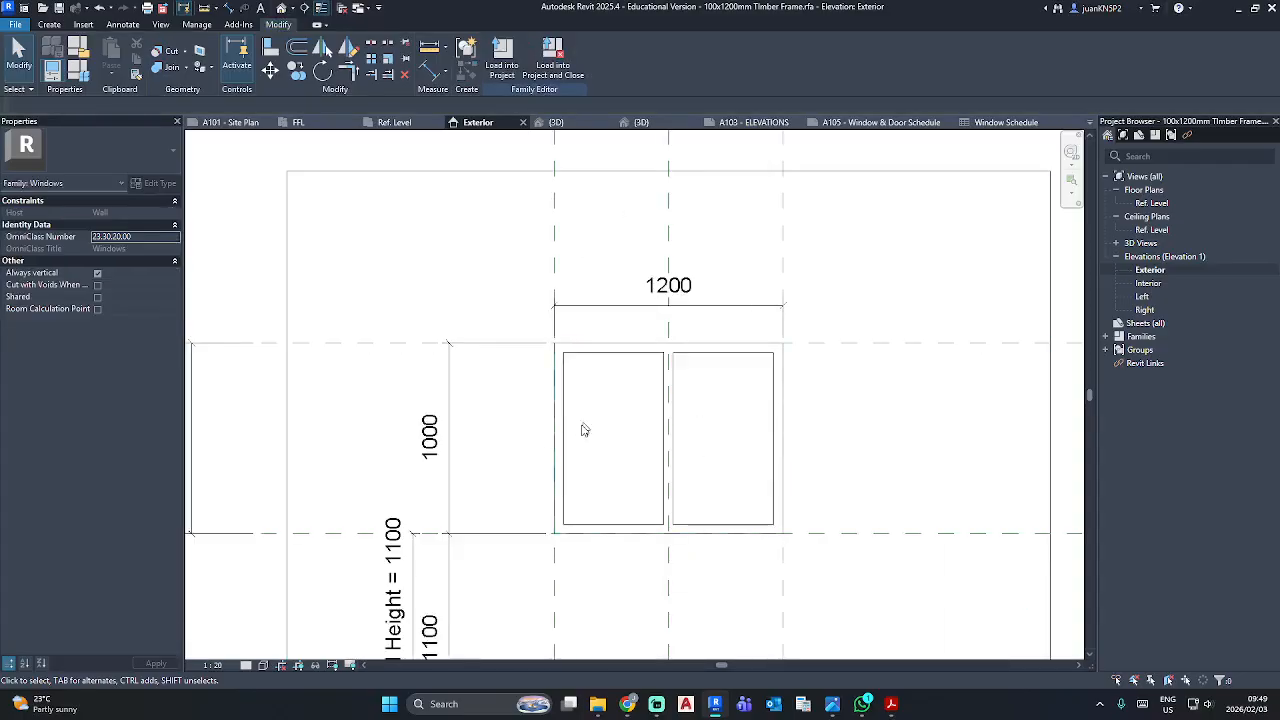
scroll(576, 432, "down", 2)
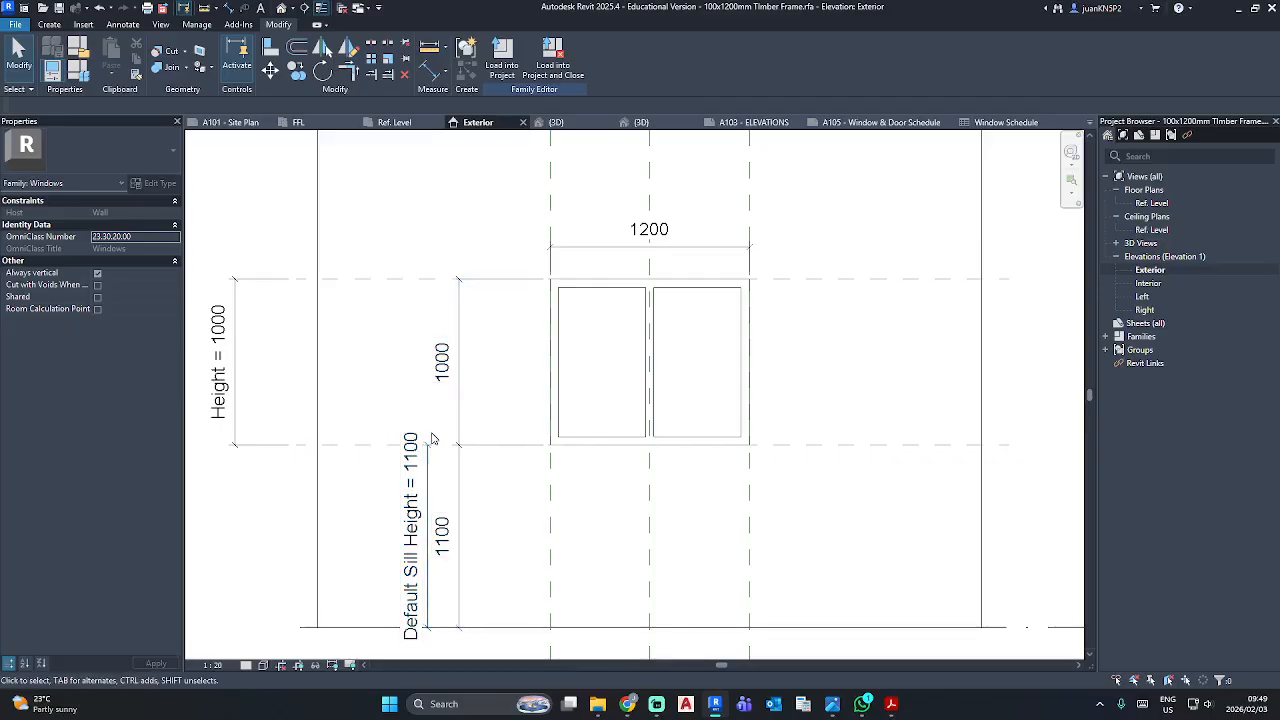
left_click(466, 421)
key("Delete")
left_click(600, 248)
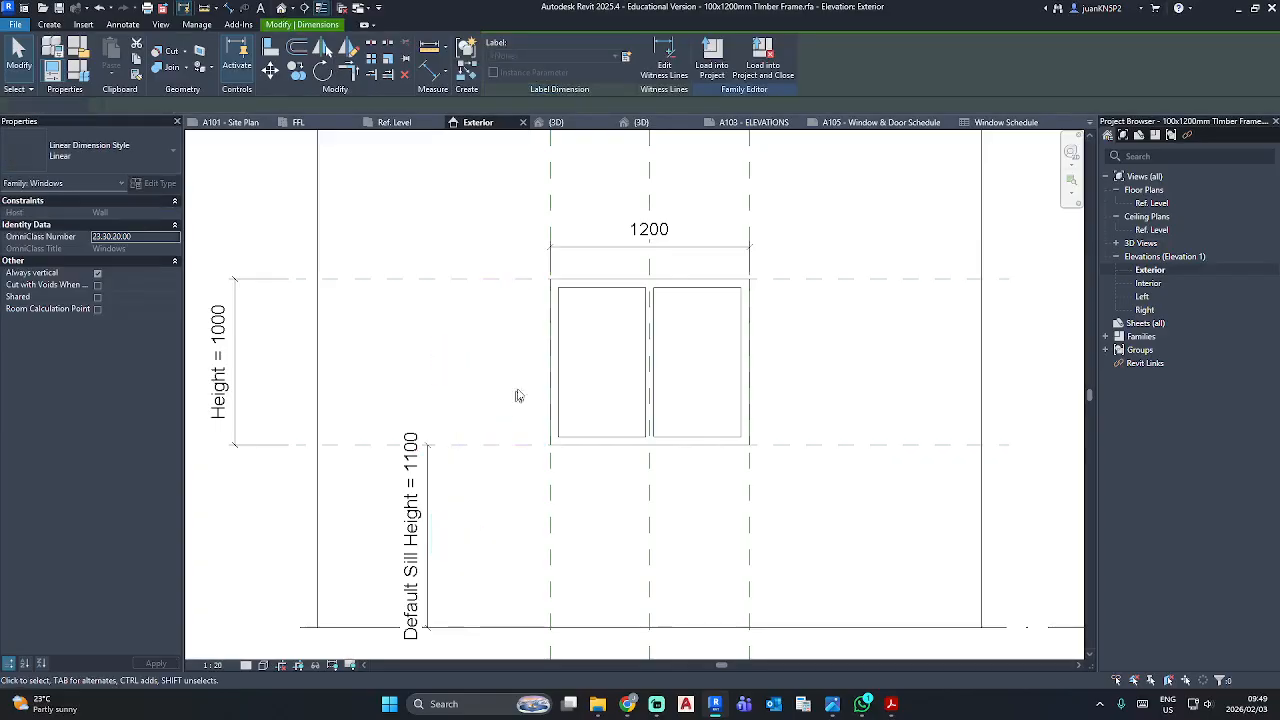
key("Delete")
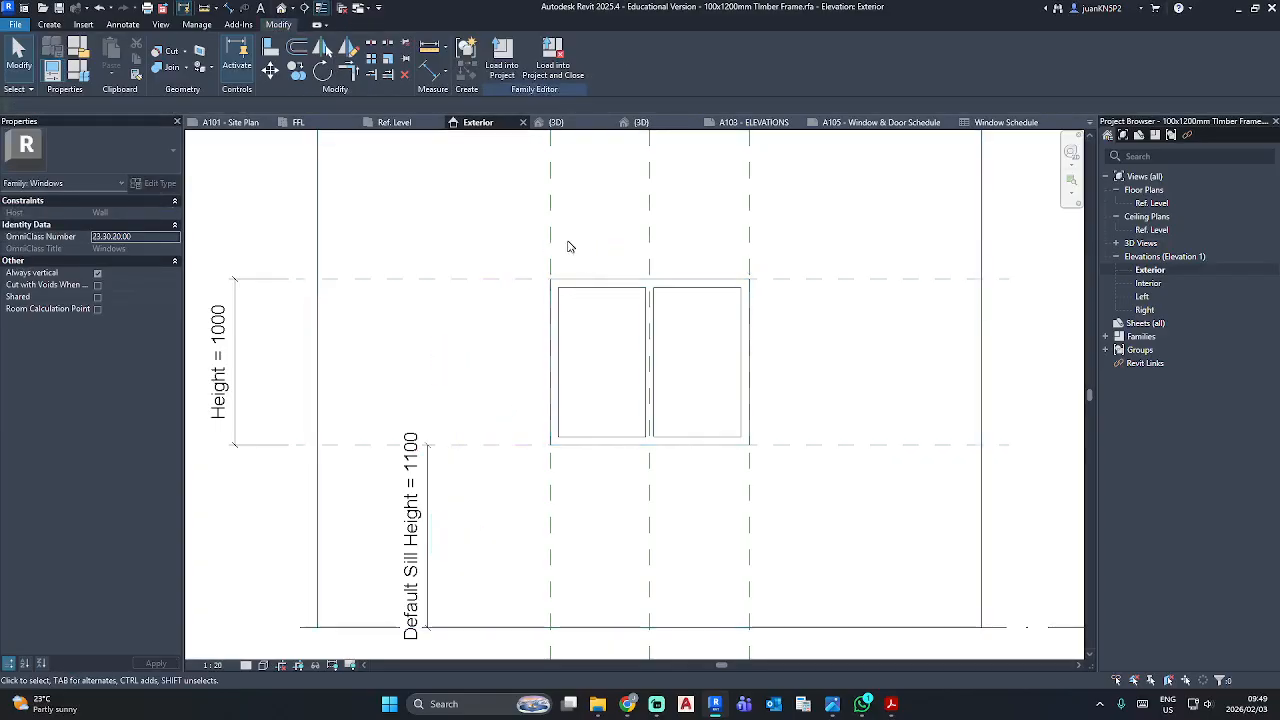
Select all reference planes visible in the Exterior elevation and hide them temporarily.
right_click(552, 232)
mouse_move(646, 386)
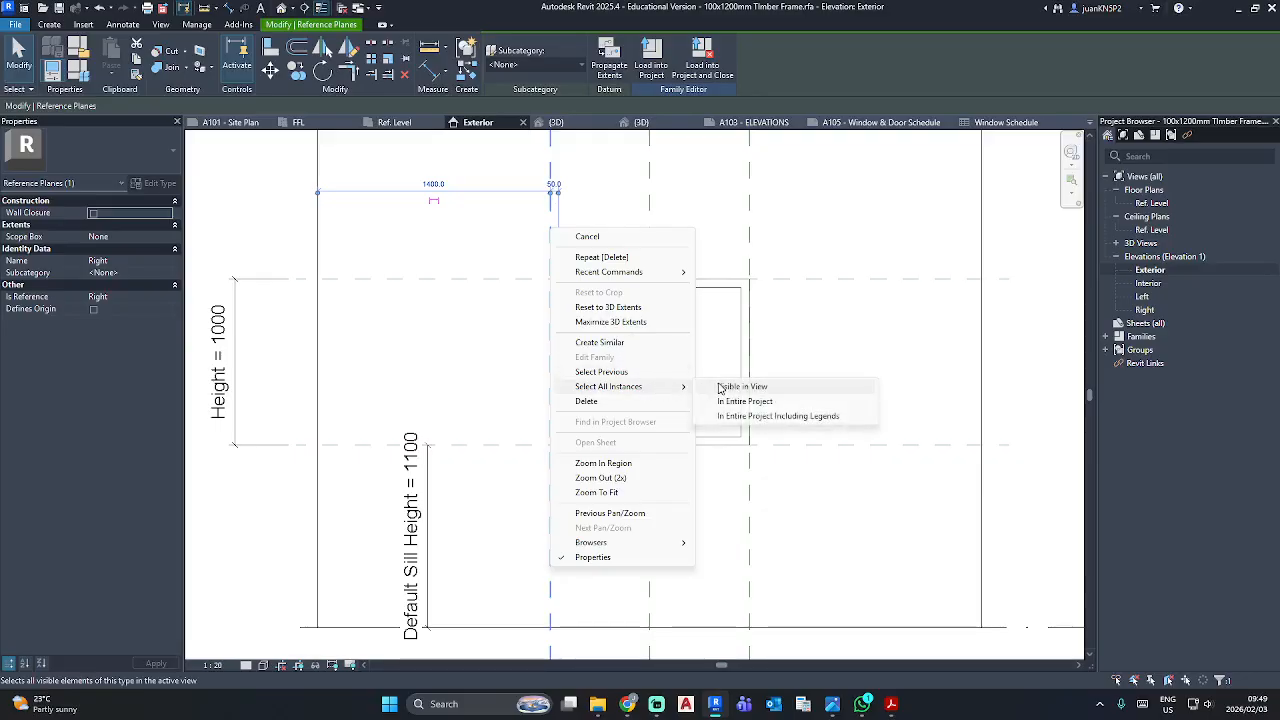
left_click(742, 386)
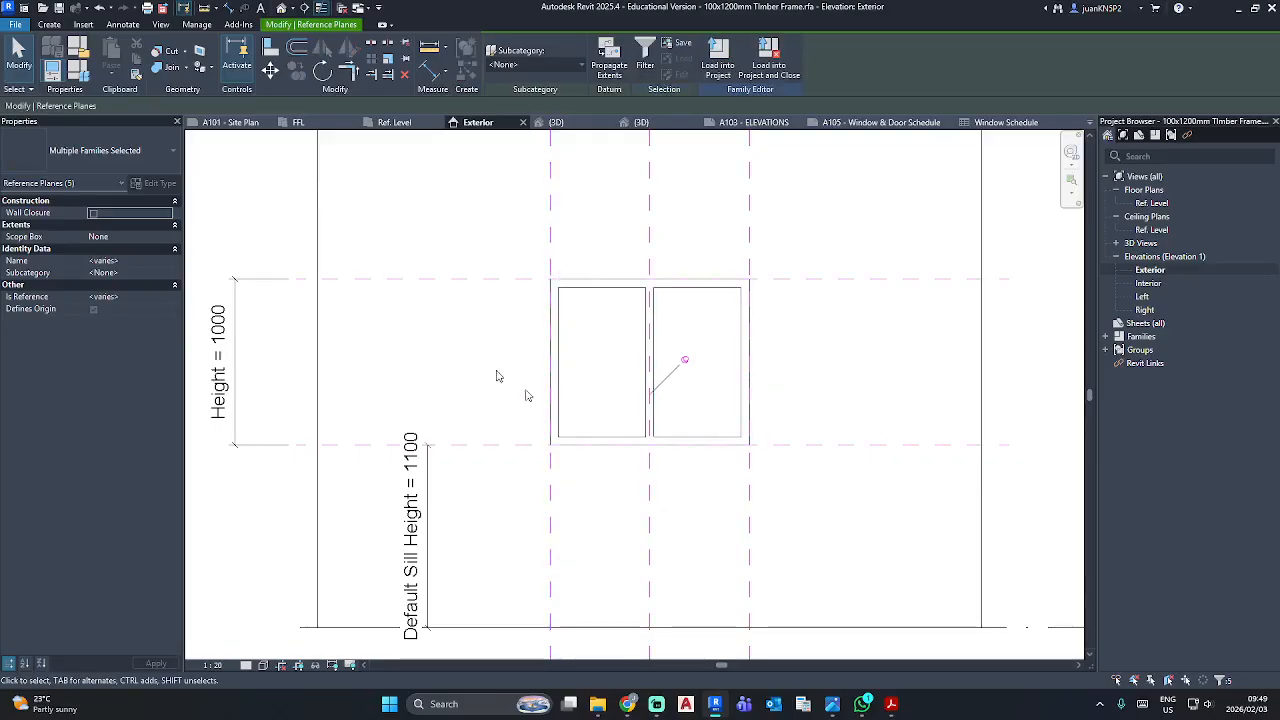
right_click(474, 324)
mouse_move(560, 427)
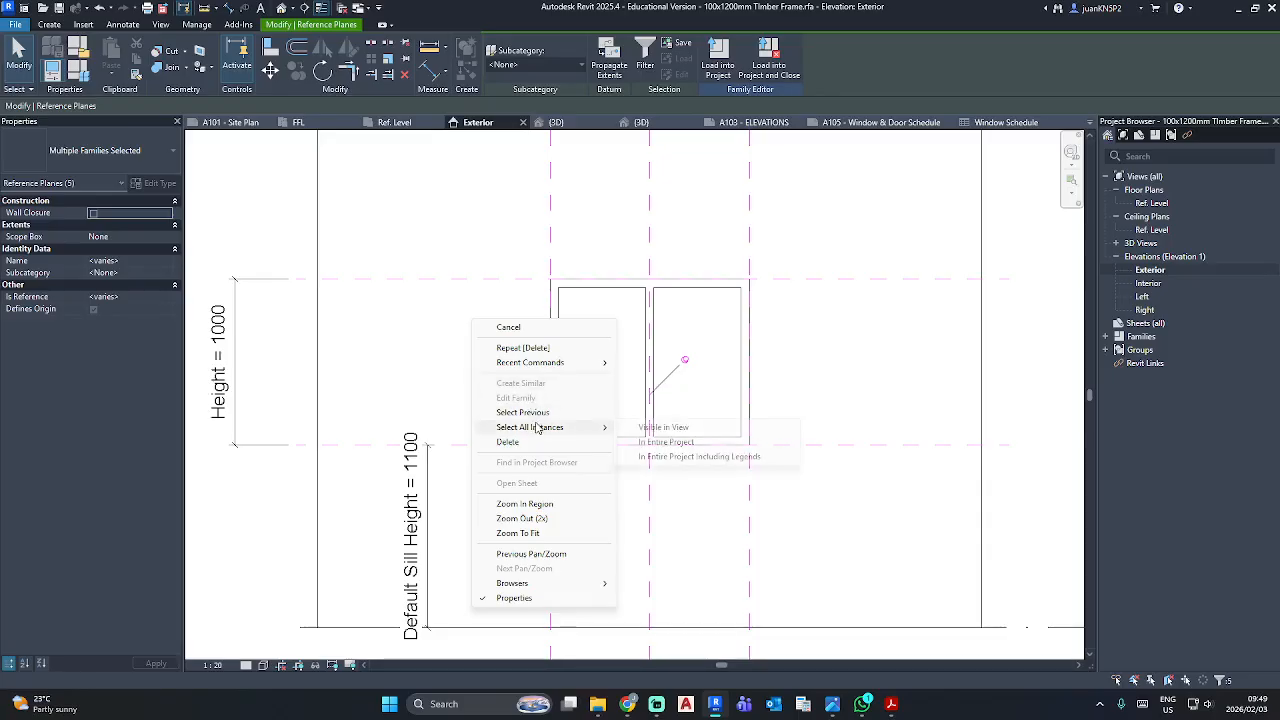
left_click(465, 370)
key("h")
key("h")
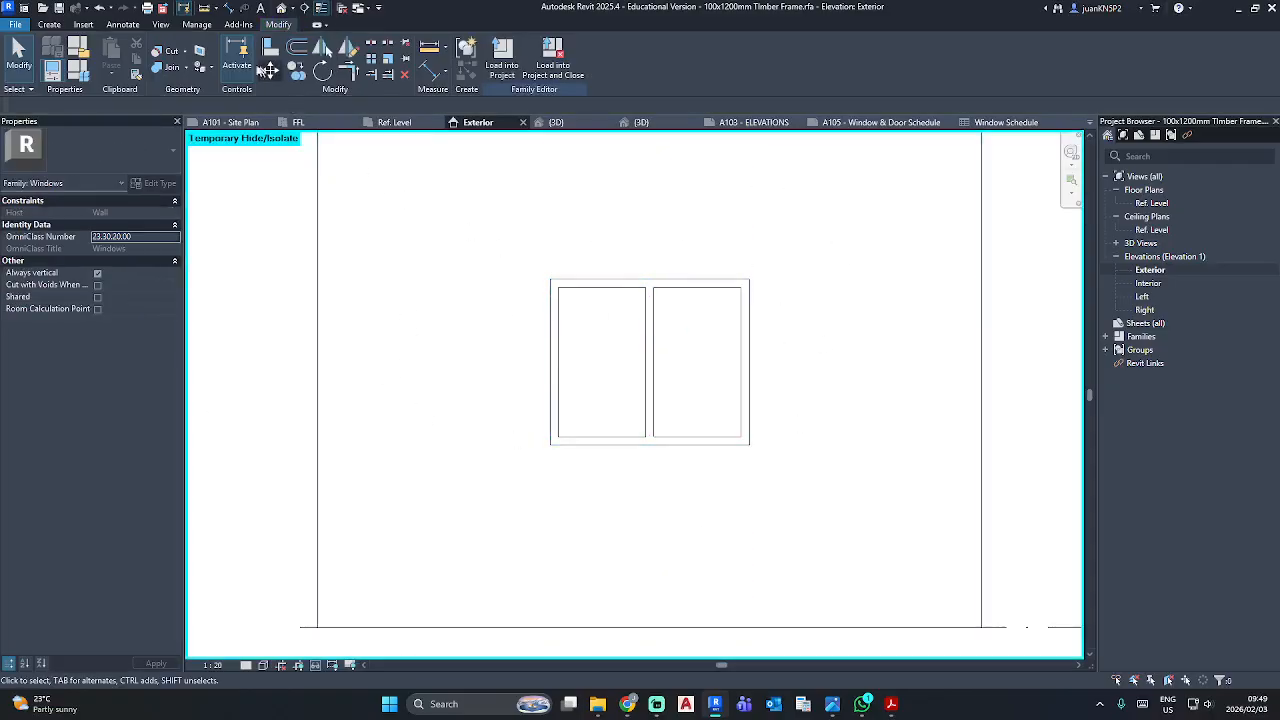
left_click(48, 24)
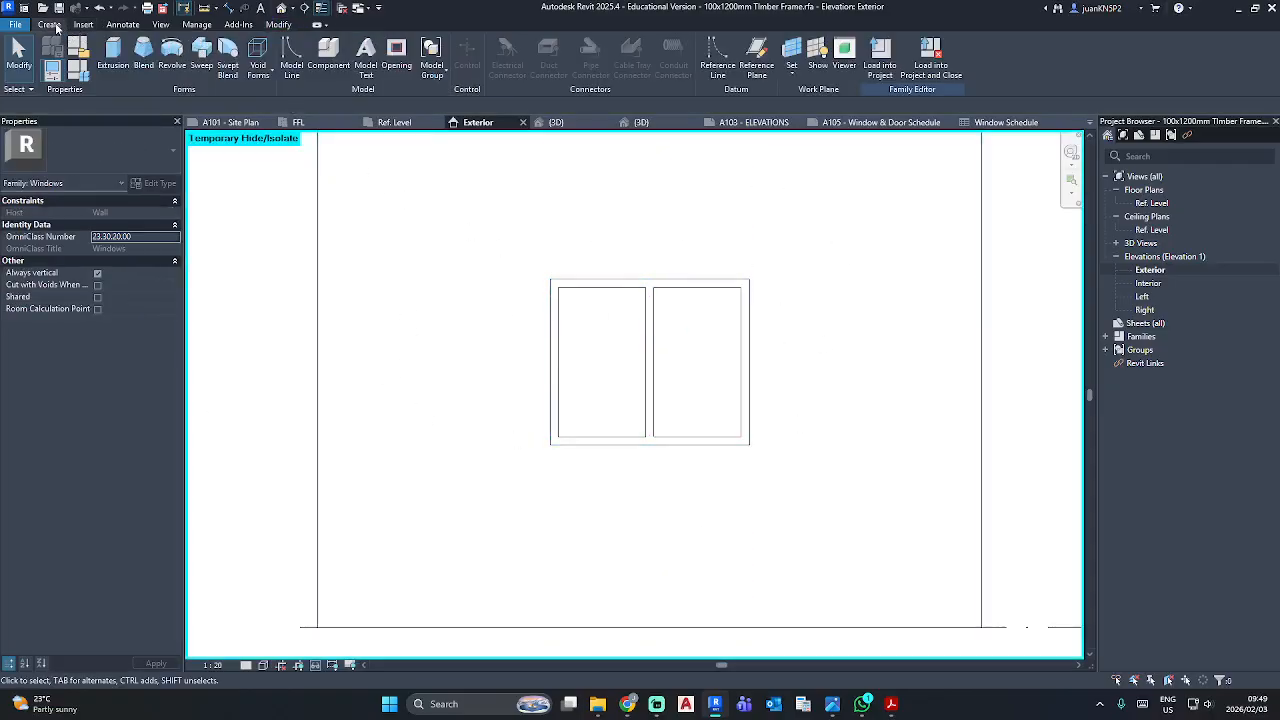
left_click(302, 50)
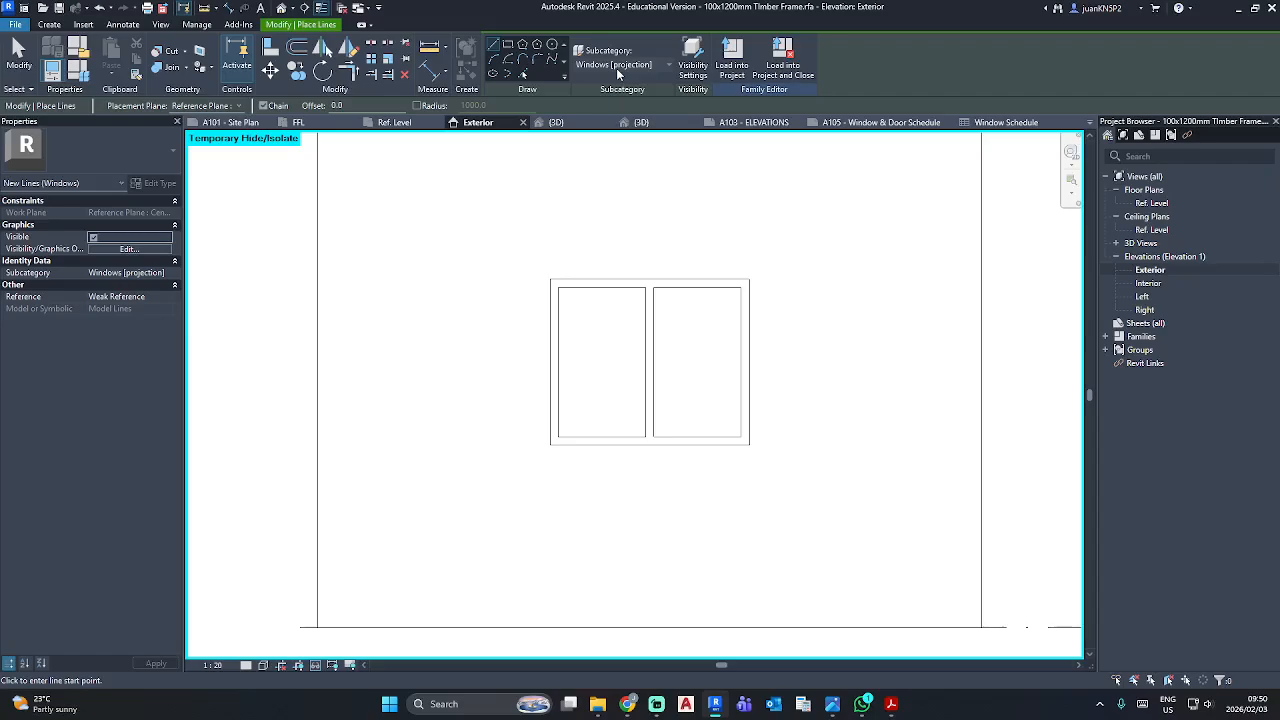
scroll(562, 298, "up", 2)
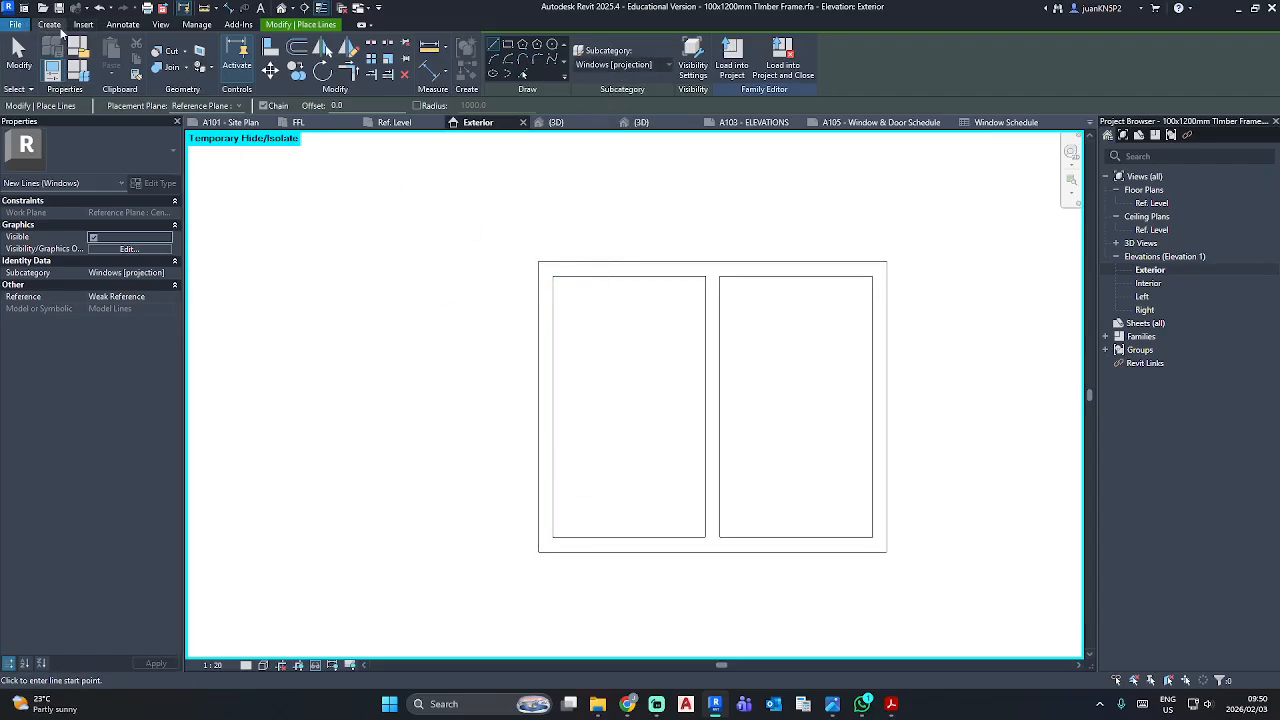
left_click(60, 30)
left_click(768, 62)
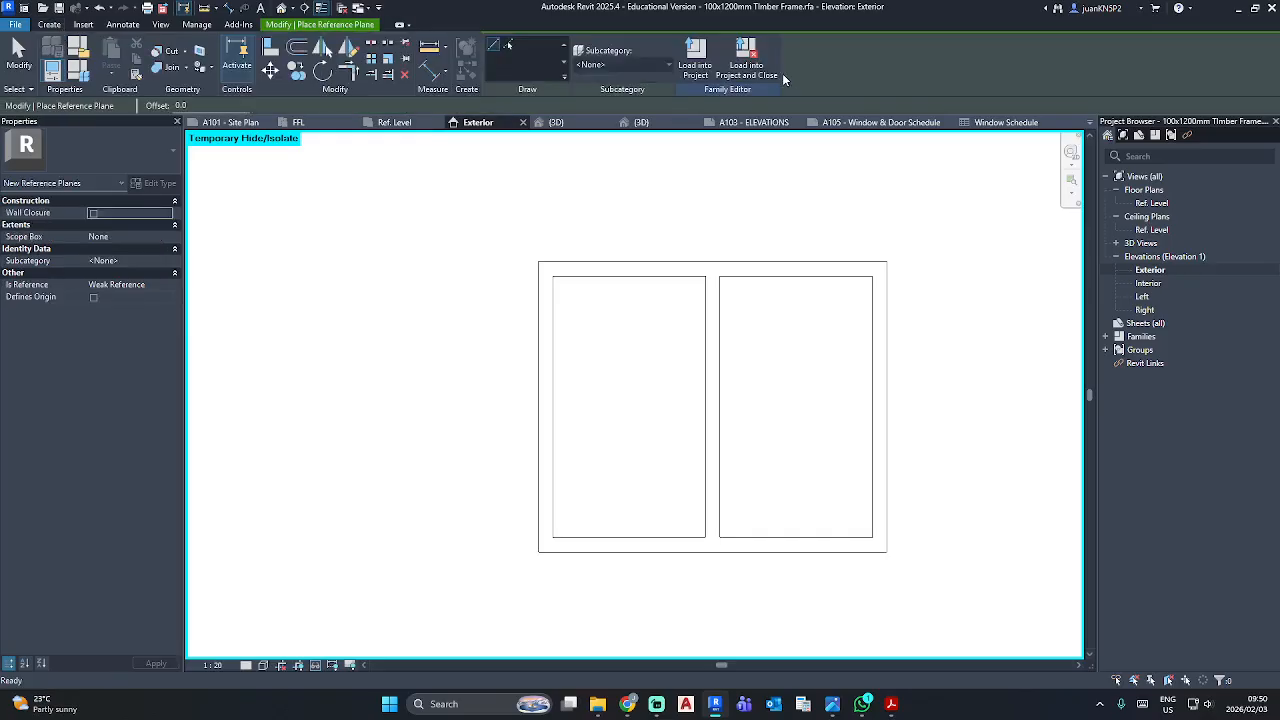
key("Escape")
Set the work plane of the Exterior elevation to the reference plane named Window opening projection.
left_click(49, 24)
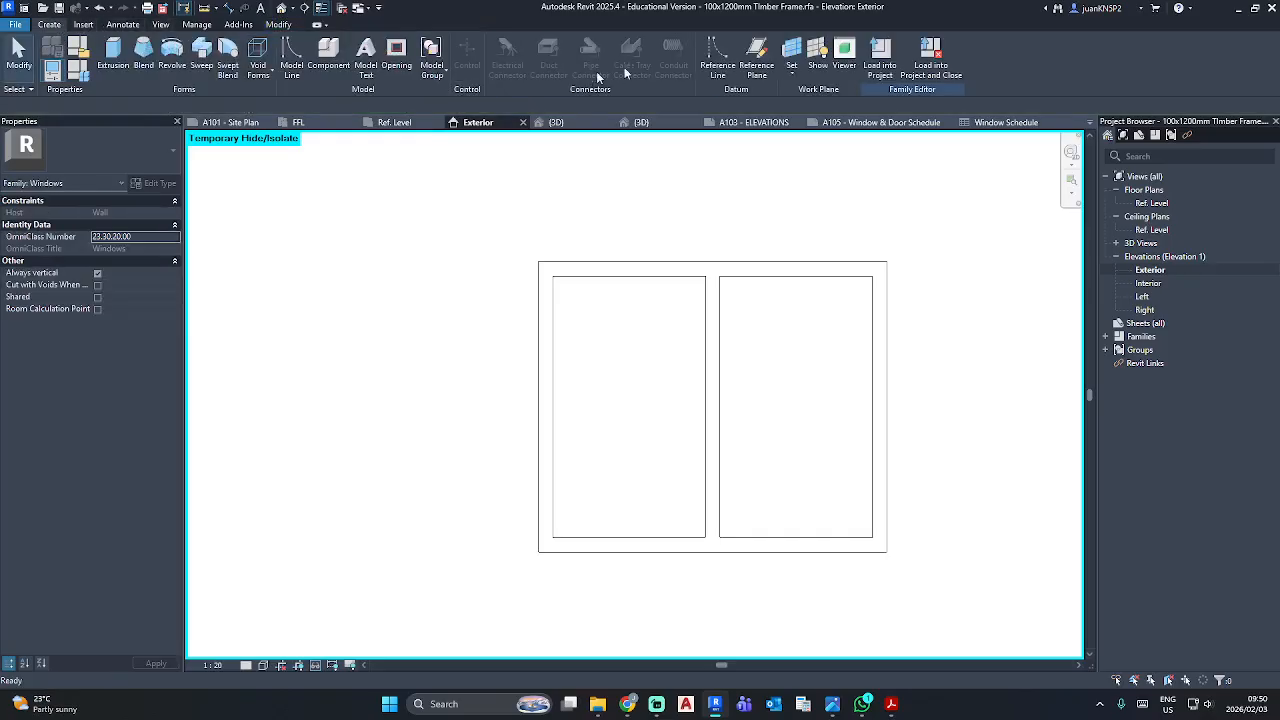
left_click(795, 75)
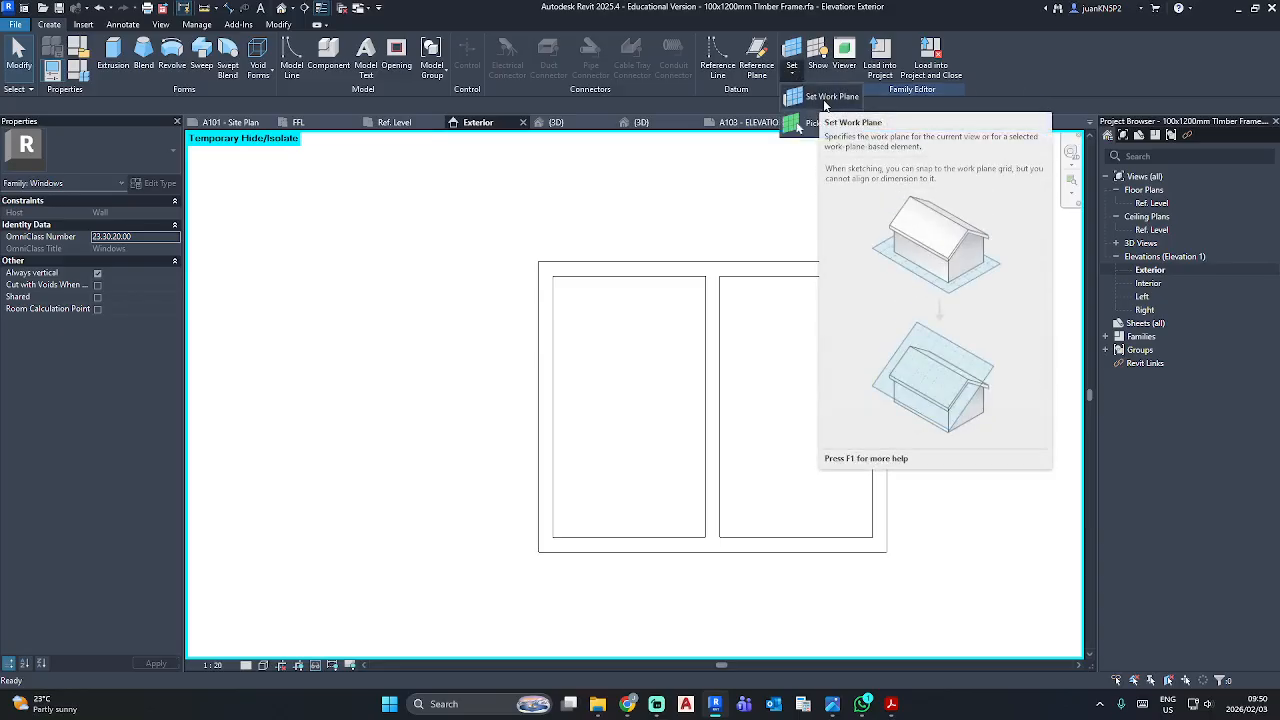
left_click(827, 100)
left_click(680, 364)
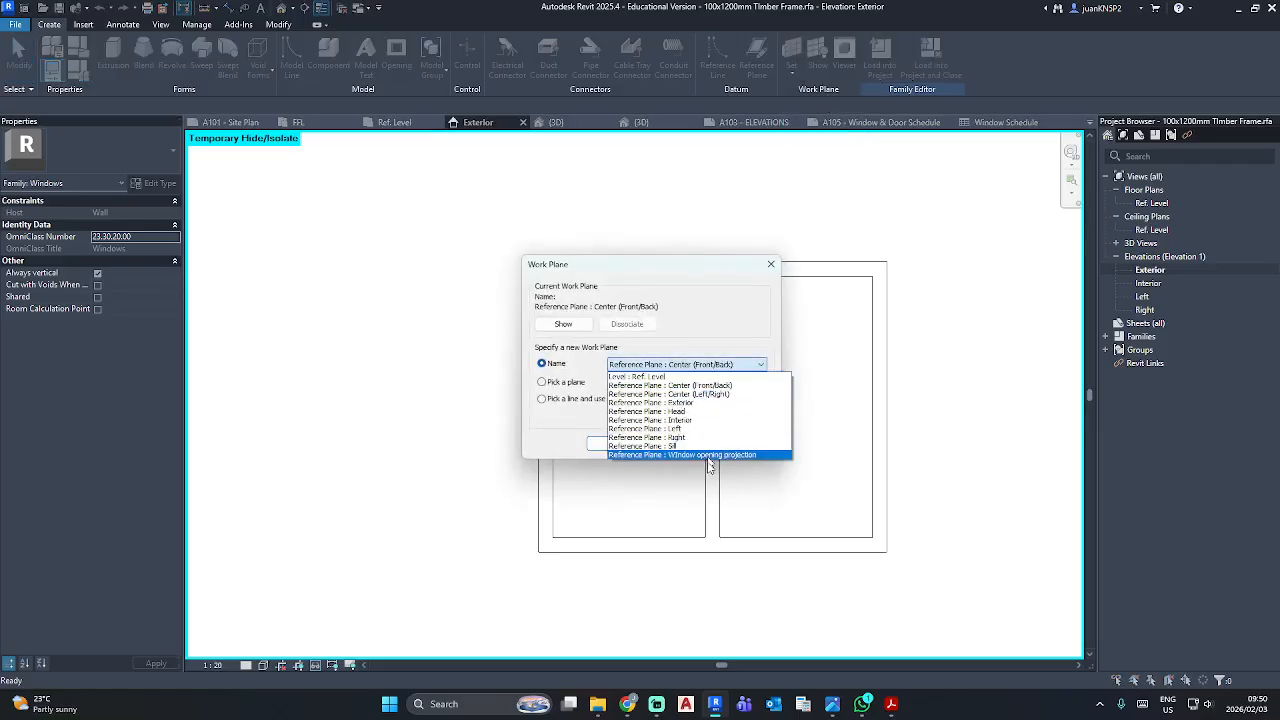
left_click(713, 455)
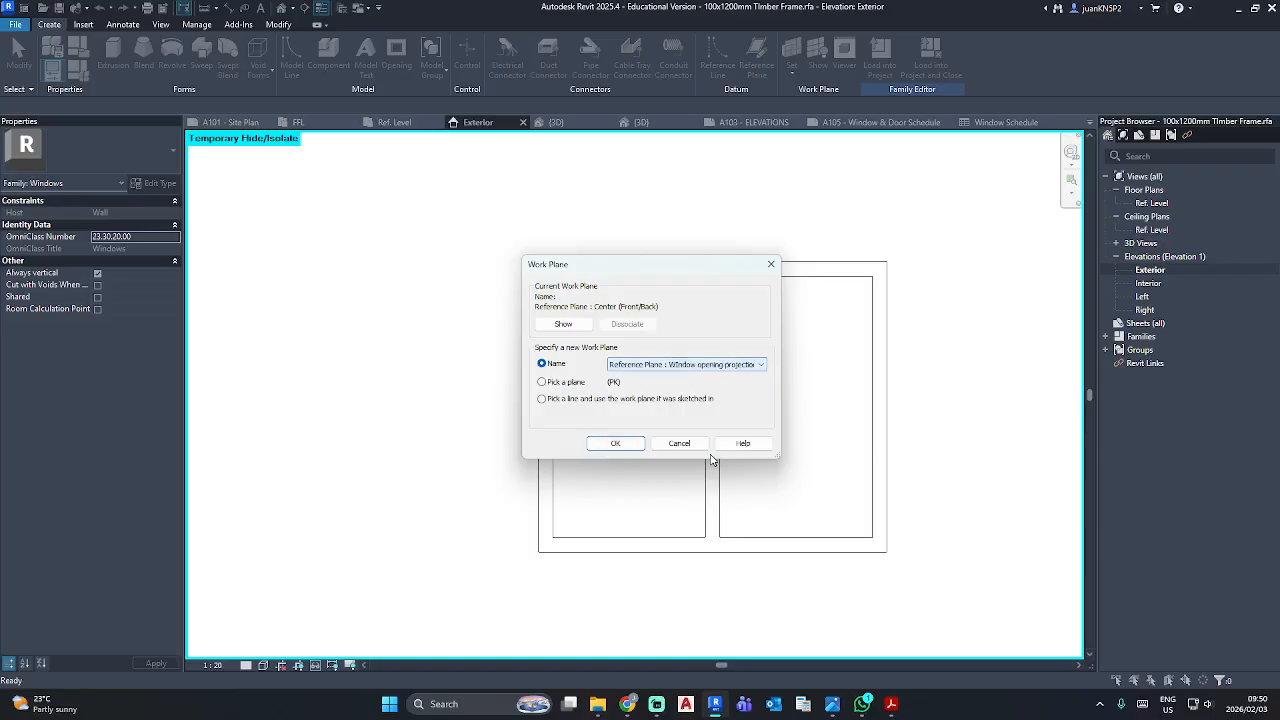
left_click(612, 443)
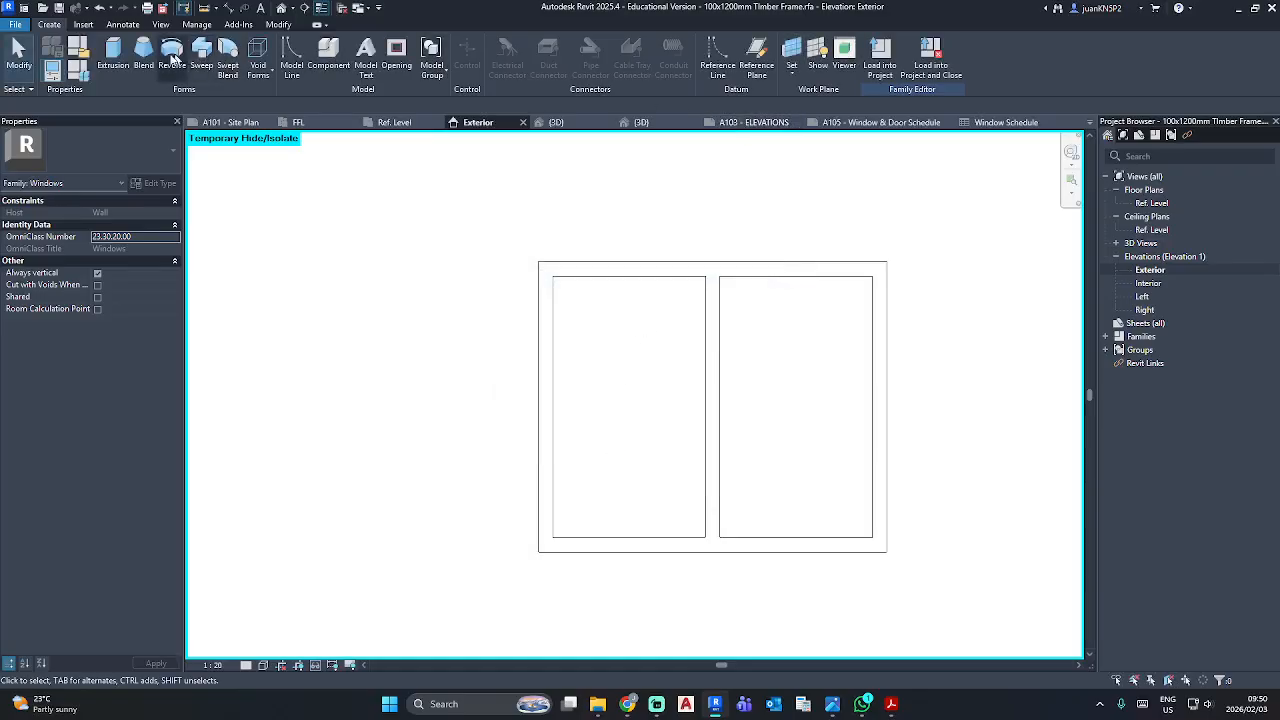
Draw two model lines in the left pane from its outer corners to the midpoint of its mullion edge as an opening symbol.
left_click(291, 55)
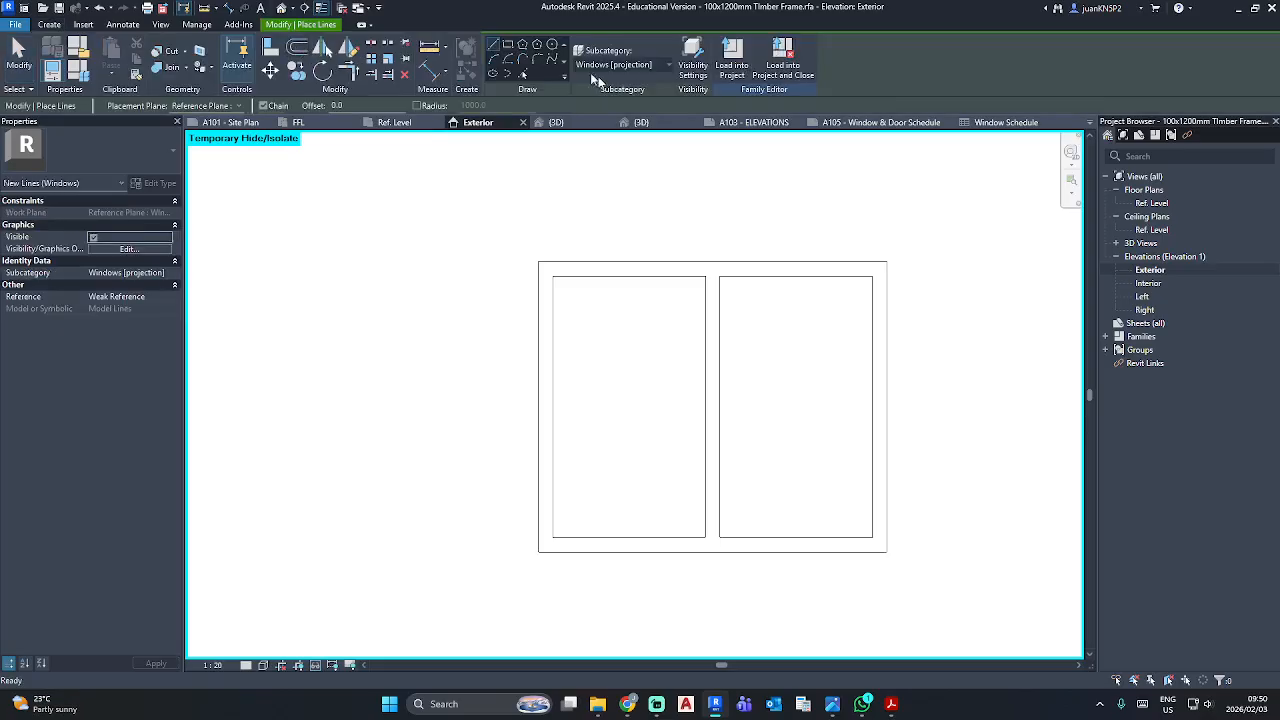
left_click(555, 278)
left_click(705, 405)
left_click(553, 537)
key("Escape")
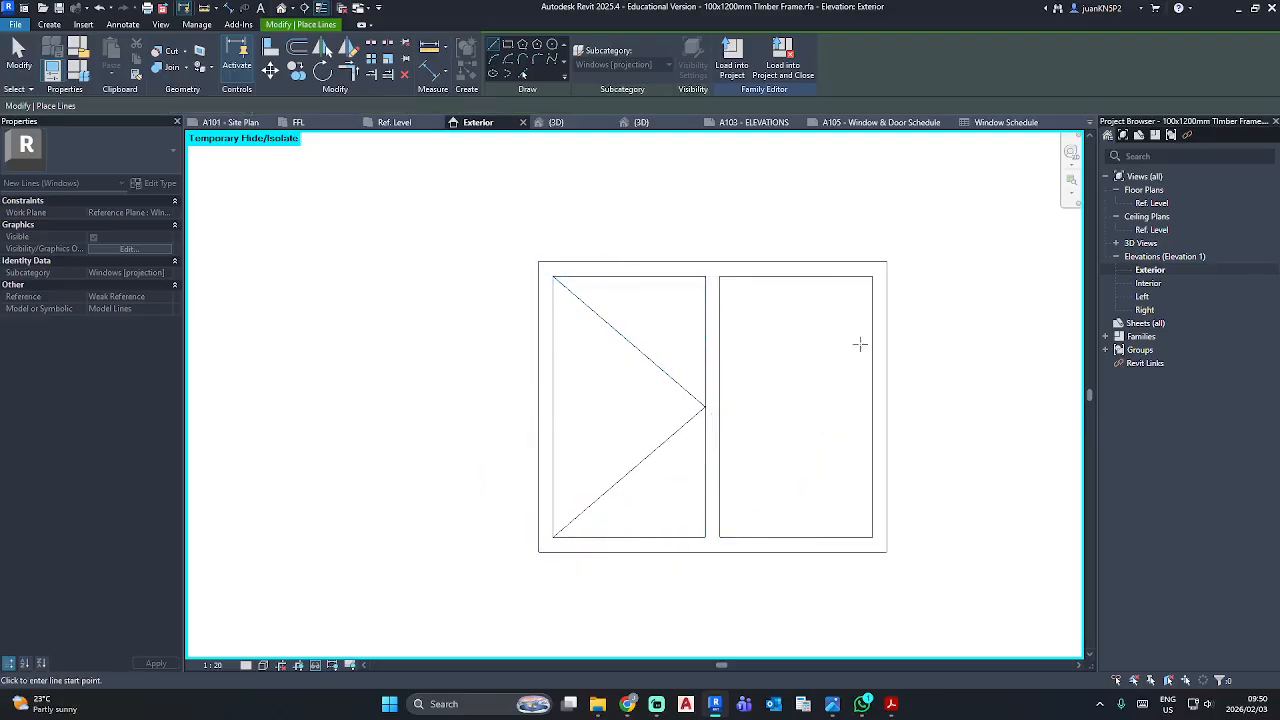
Draw the mirrored opening symbol in the right pane with two model lines from its outer corners to its mullion edge's midpoint.
left_click(871, 276)
left_click(718, 405)
left_click(871, 537)
key("Escape")
key("Escape")
scroll(797, 485, "down", 2)
middle_click_drag(797, 485, 666, 380)
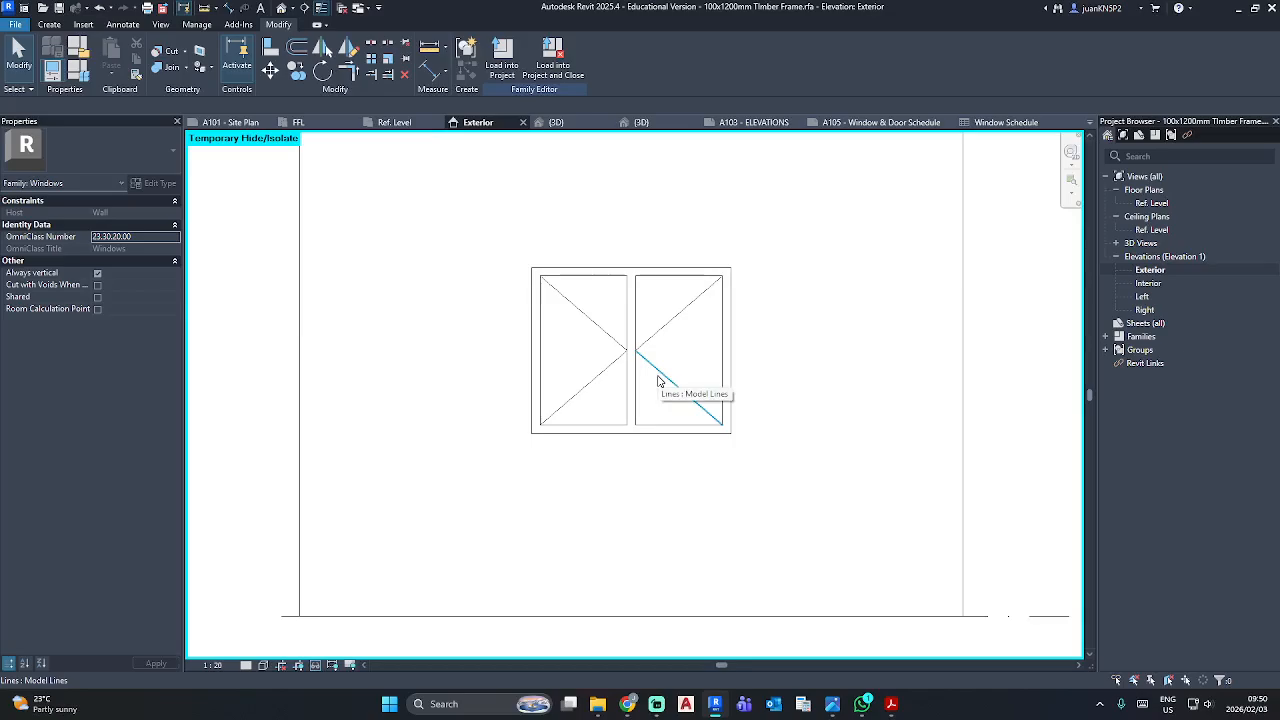
Add a vertical dimension string beside the window from the floor level to the frame's bottom and top edges.
key("d")
key("i")
left_click(505, 616)
left_click(584, 433)
left_click(562, 268)
left_click(492, 280)
Dimension the overall frame width, placing the dimension above the window.
left_click(531, 296)
left_click(731, 305)
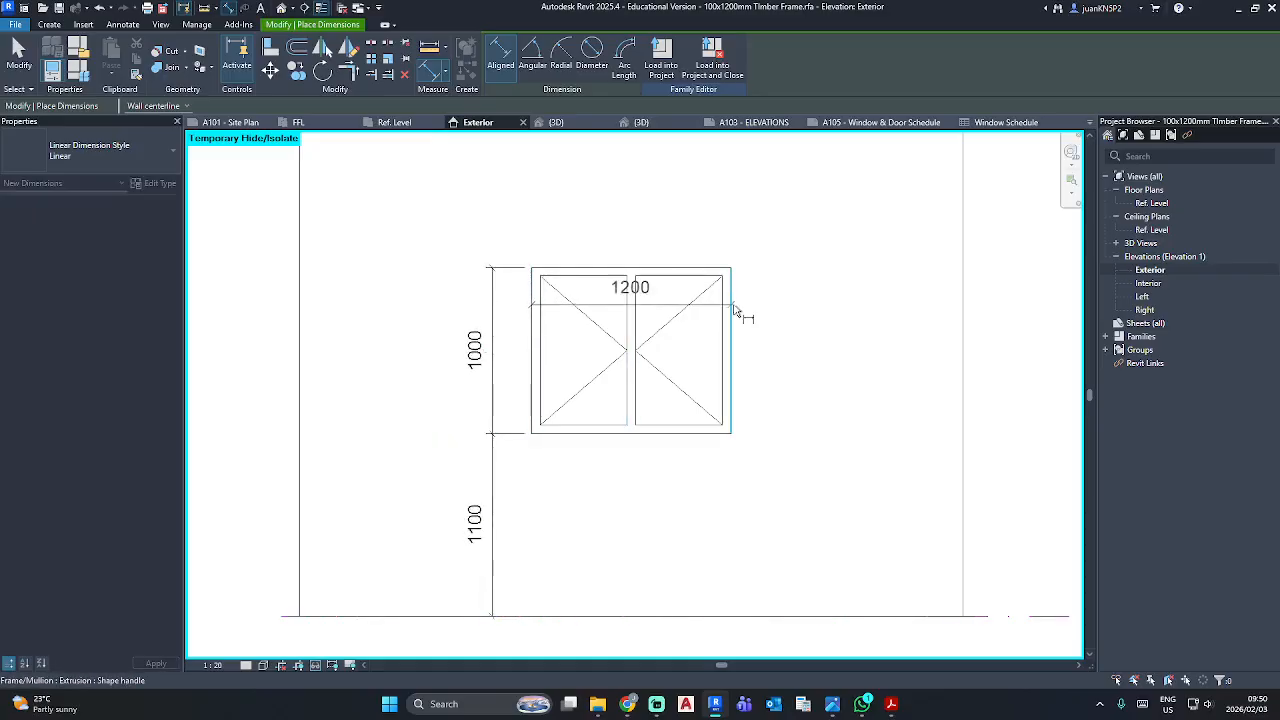
left_click(697, 245)
mouse_move(631, 300)
middle_mouse_down()
mouse_move(617, 323)
mouse_move(585, 324)
middle_mouse_up()
key("Escape")
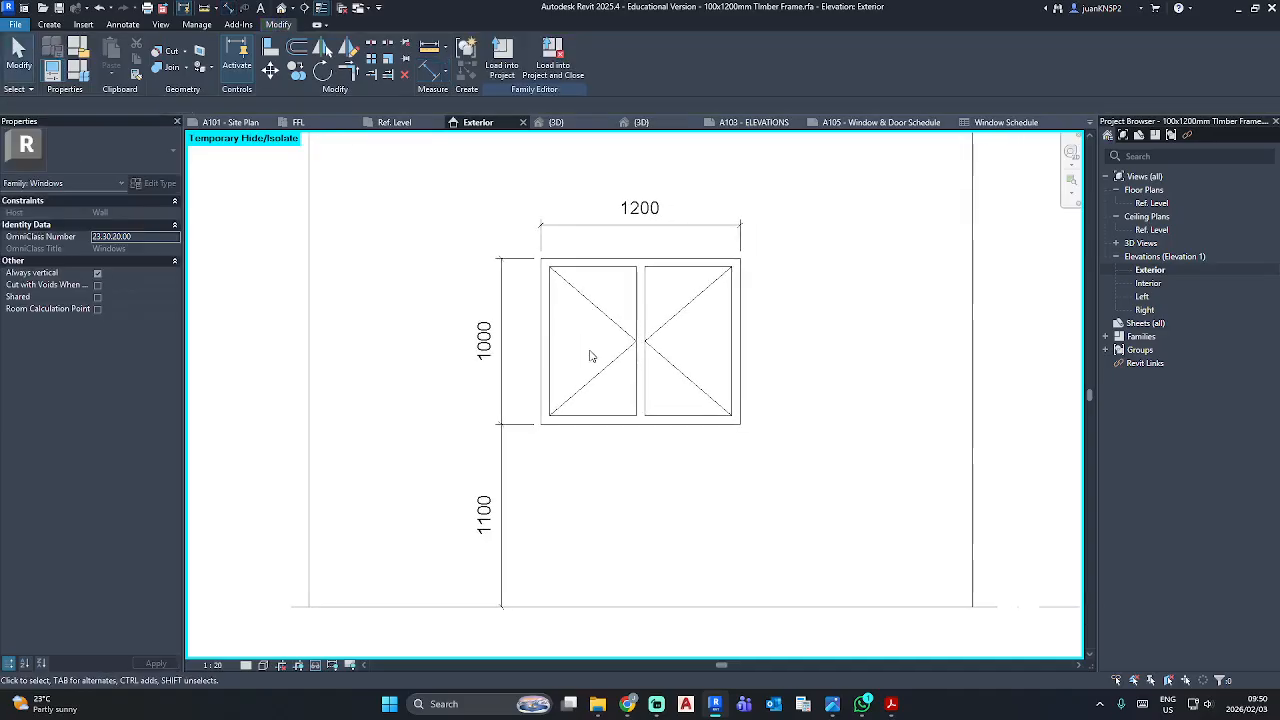
Capture a screenshot of the dimensioned window elevation and open the image manager for the family's Type Image parameter.
key("super+shift+s")
left_click_drag(428, 168, 811, 641)
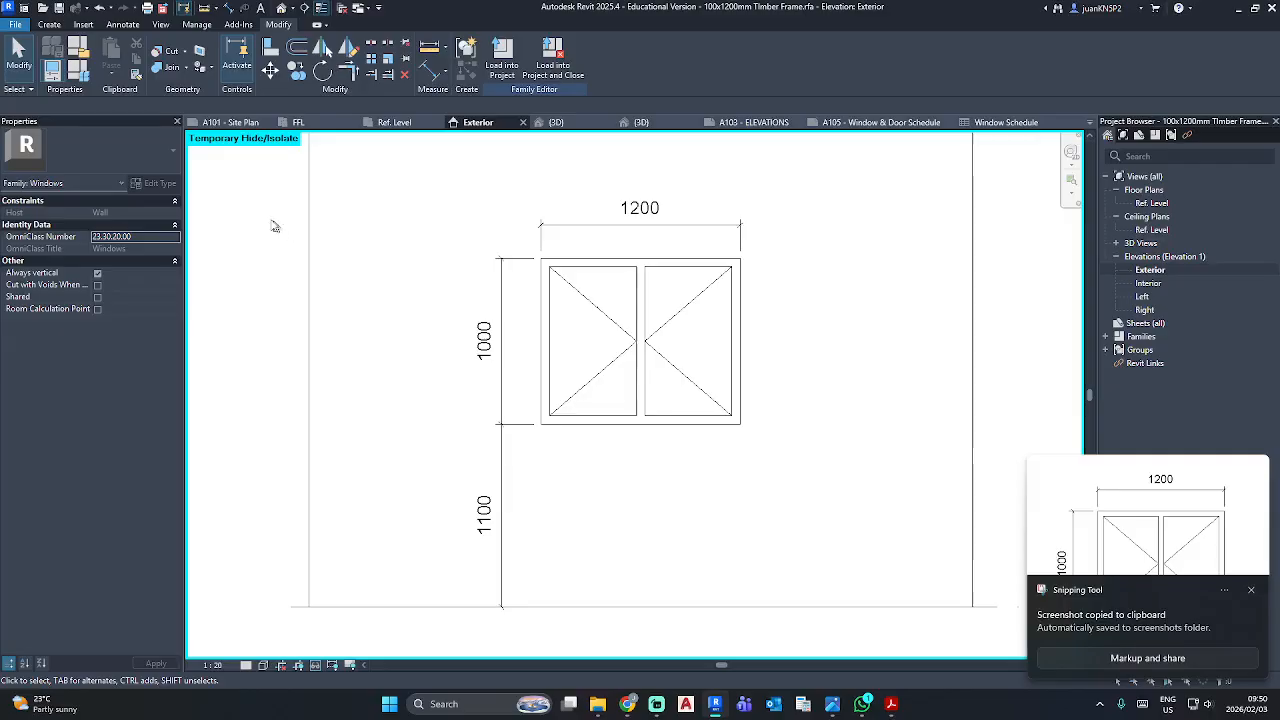
left_click(80, 71)
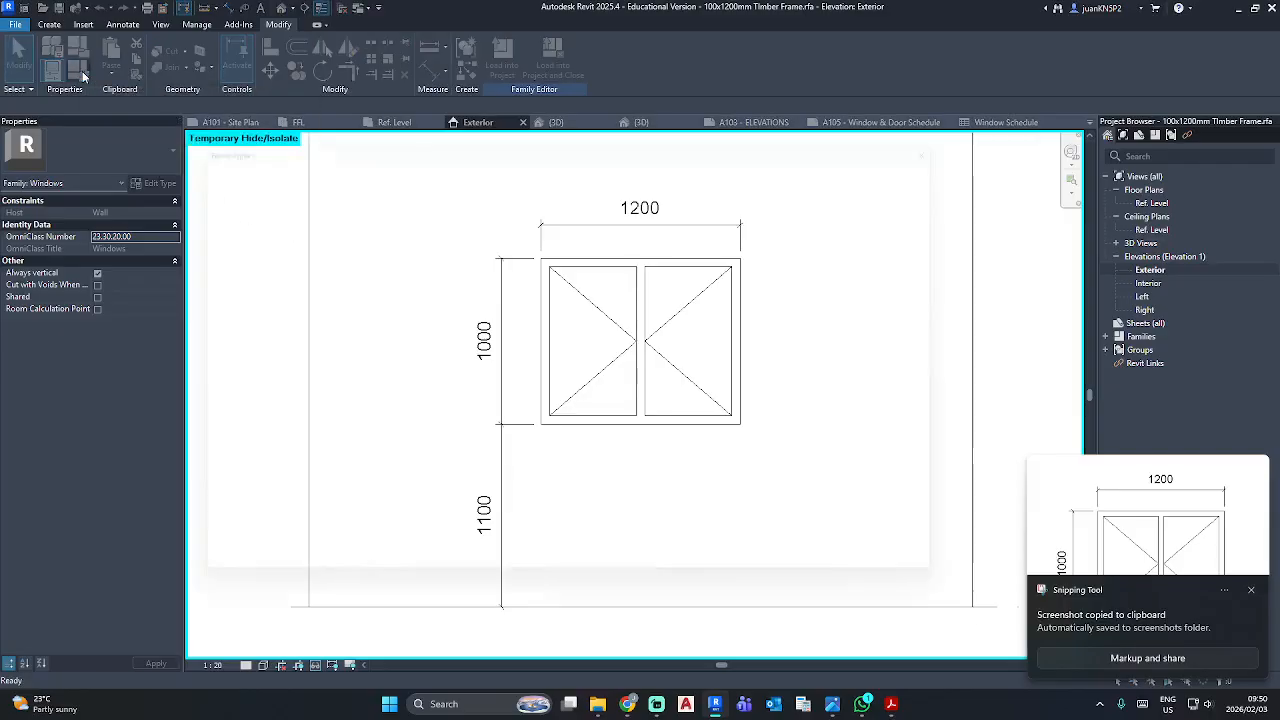
scroll(566, 363, "down", 2)
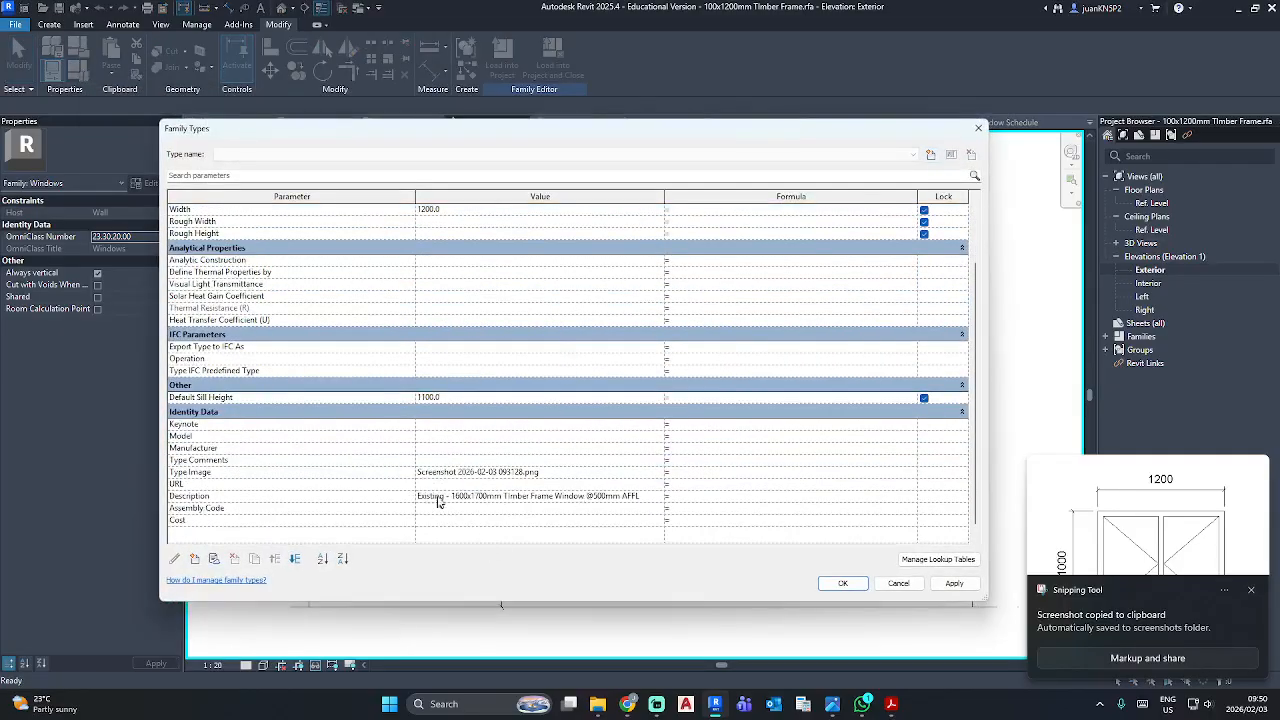
left_click(664, 474)
left_click(664, 474)
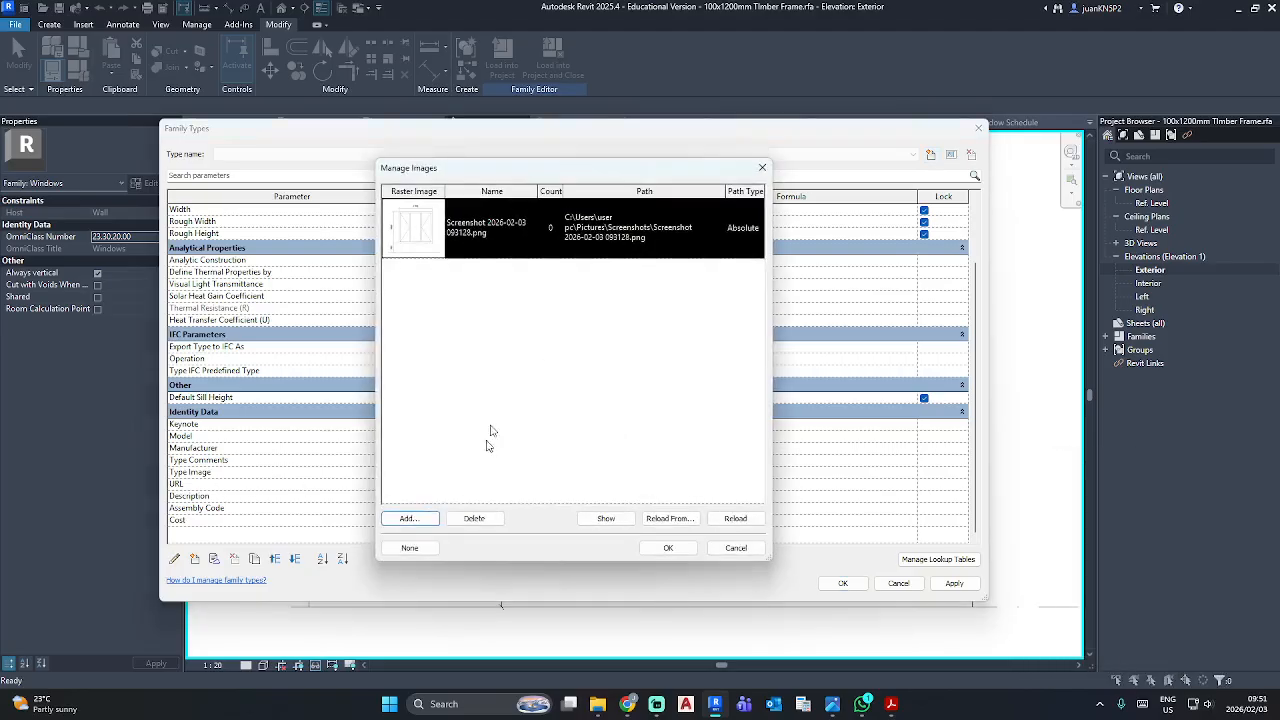
Import Screenshot 2026-02-03 095053.png from the Screenshots folder in Pictures into the family's images.
left_click(407, 519)
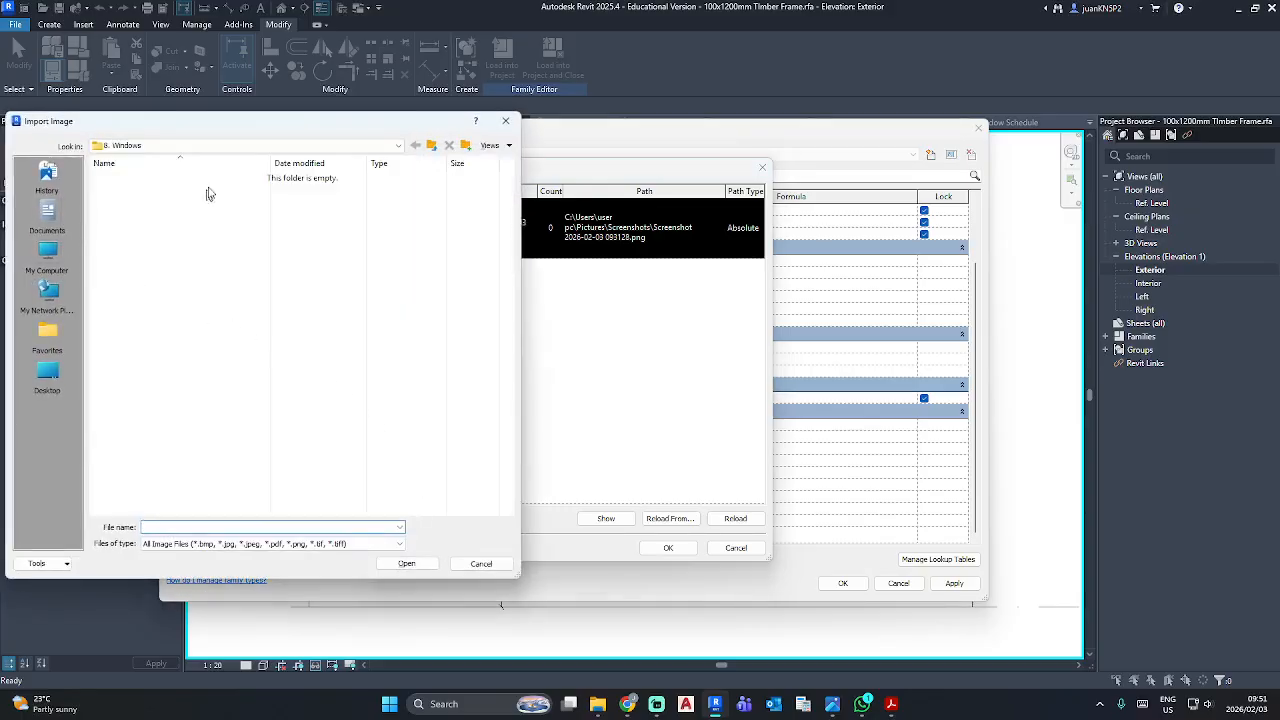
left_click(231, 147)
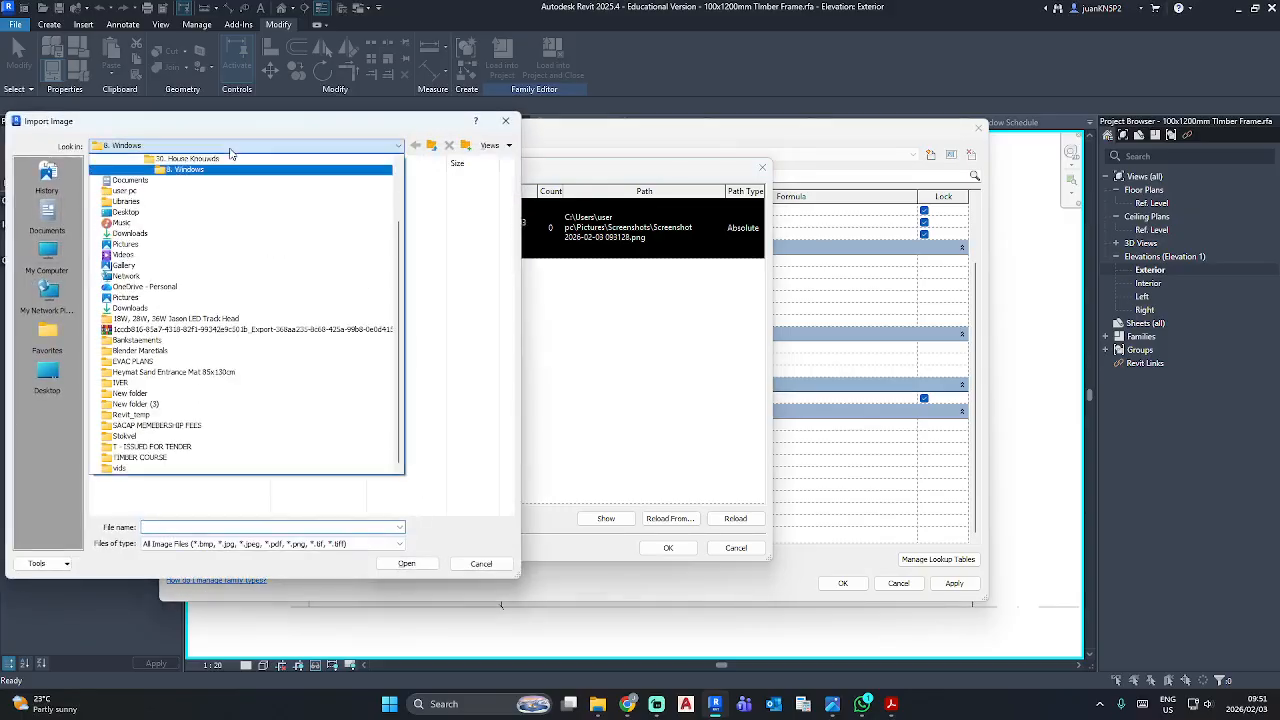
left_click(137, 246)
left_click(137, 217)
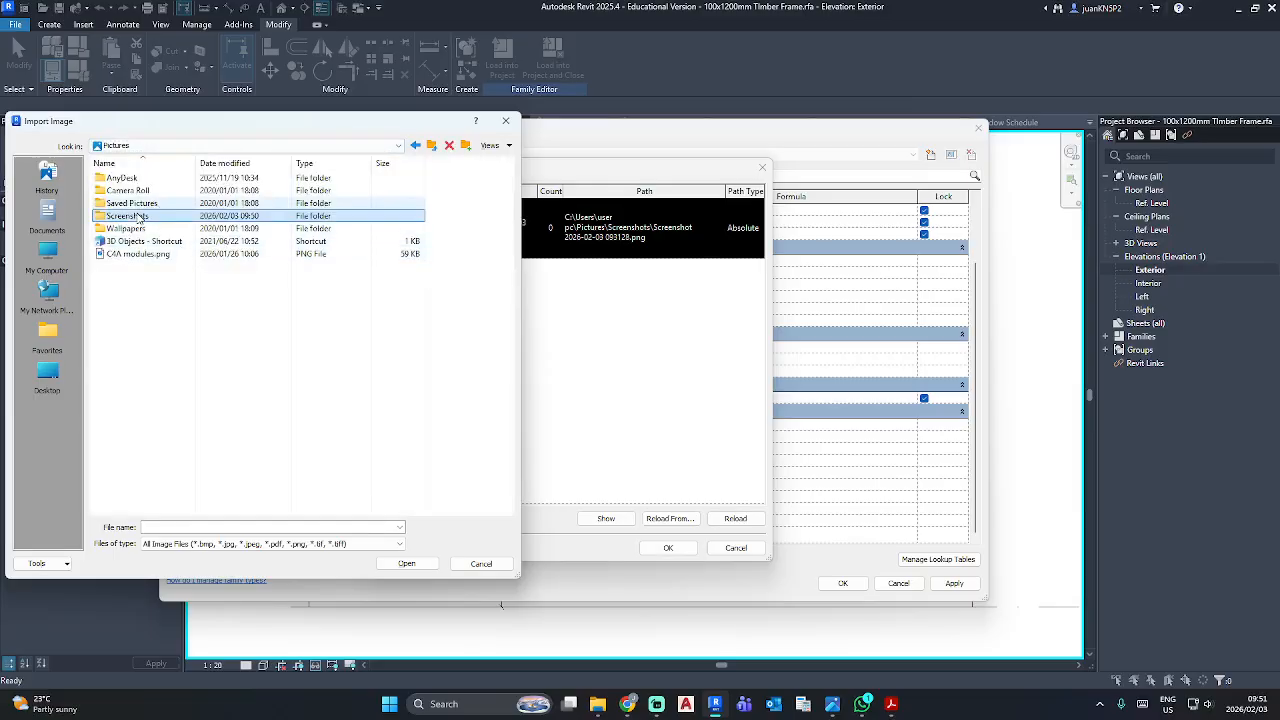
double_click(137, 217)
left_click_drag(511, 206, 510, 498)
left_click(172, 469)
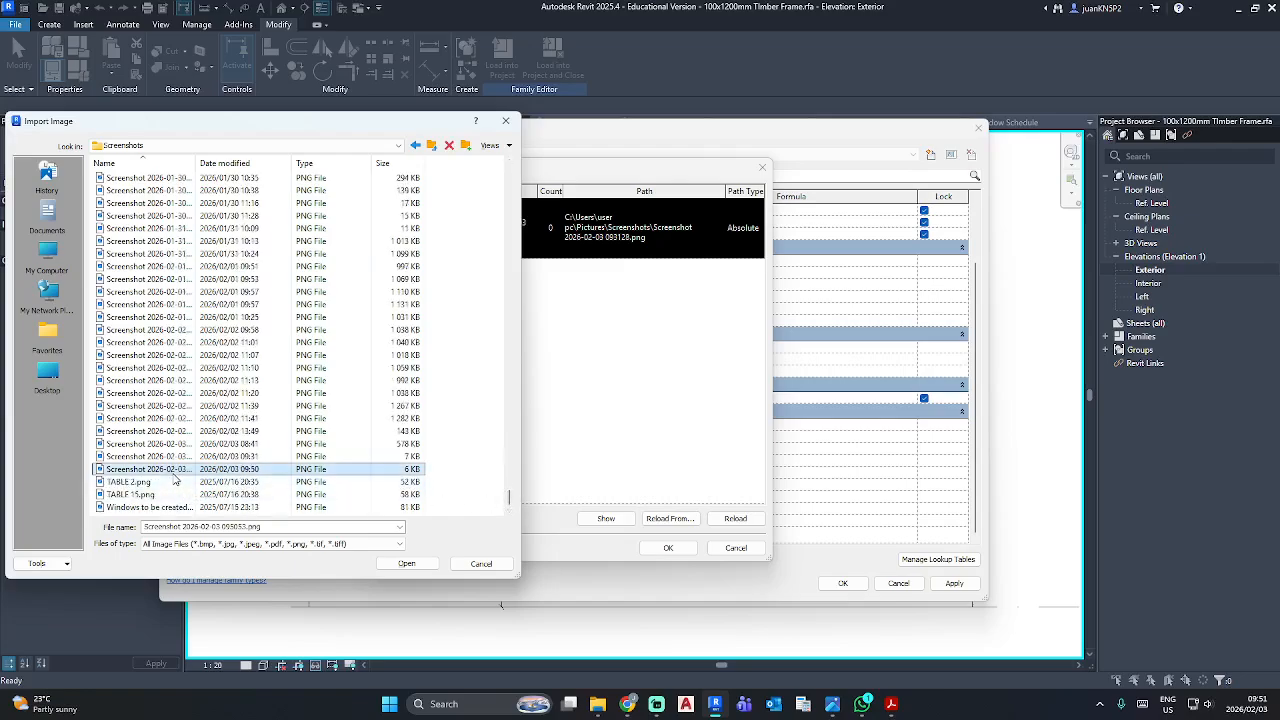
left_click(395, 563)
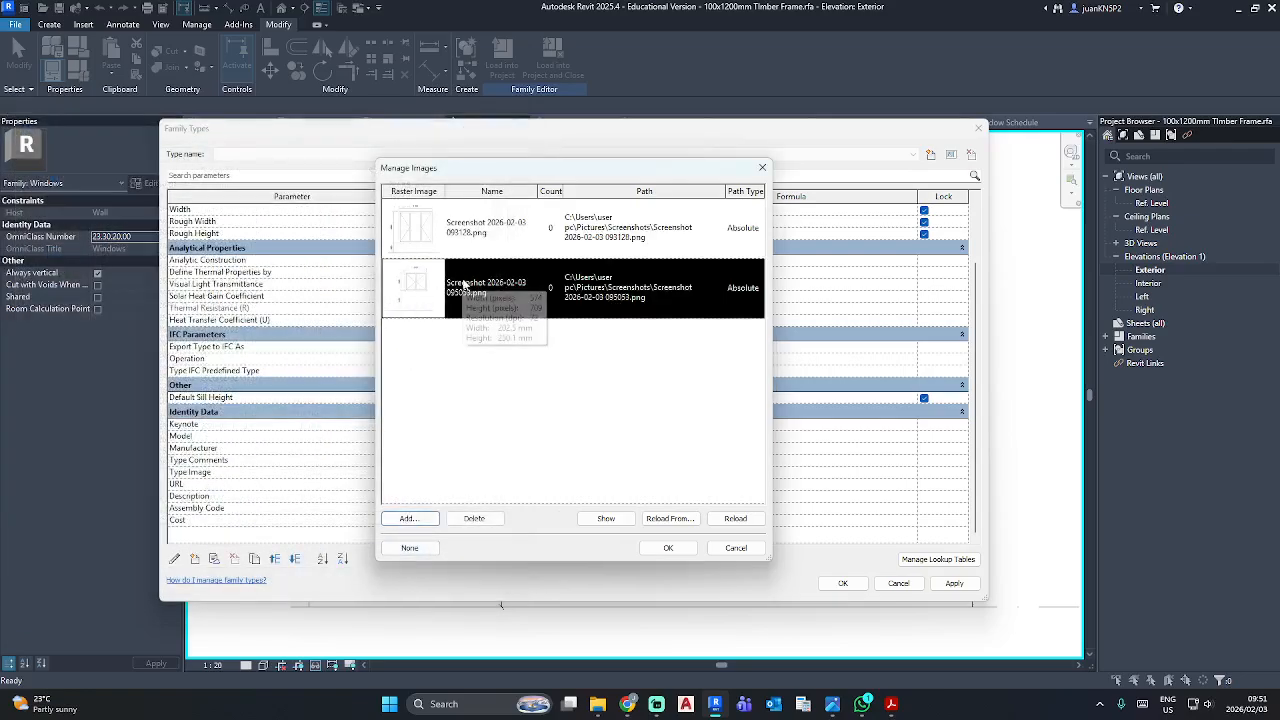
Delete Screenshot 2026-02-03 093128.png from the family's images and assign Screenshot 2026-02-03 095053.png as the Type Image.
left_click(465, 230)
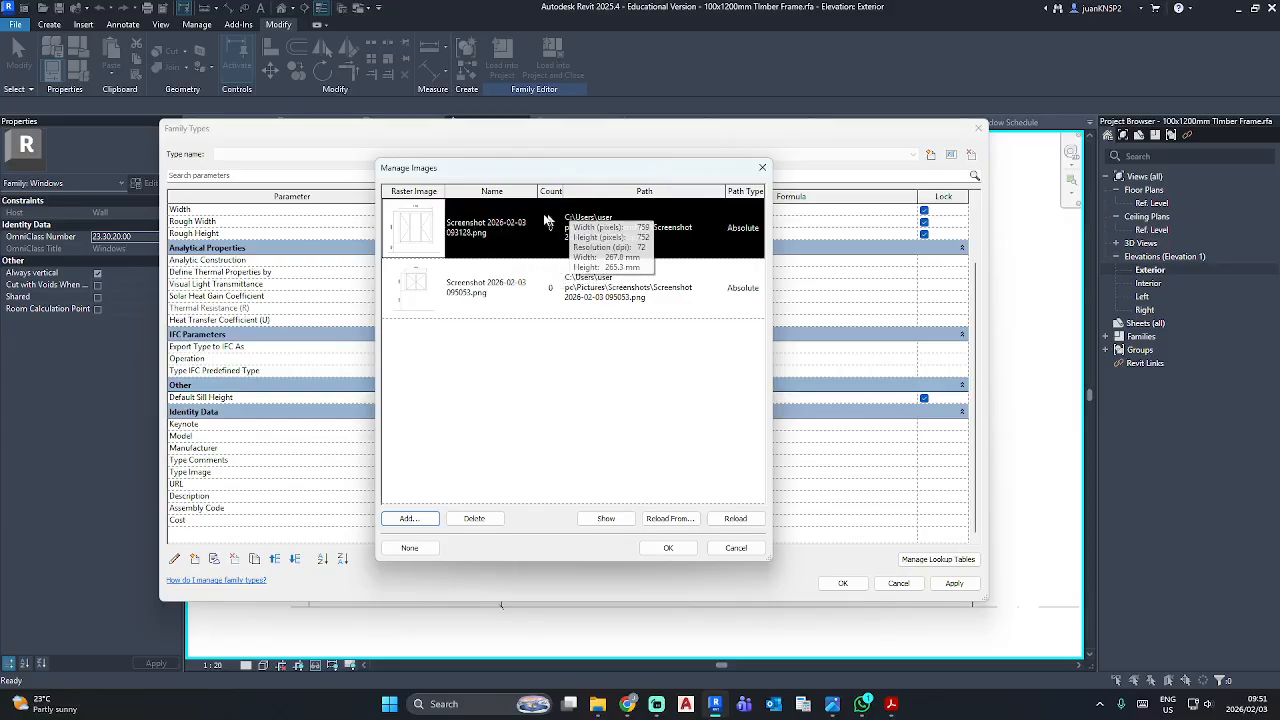
left_click(466, 520)
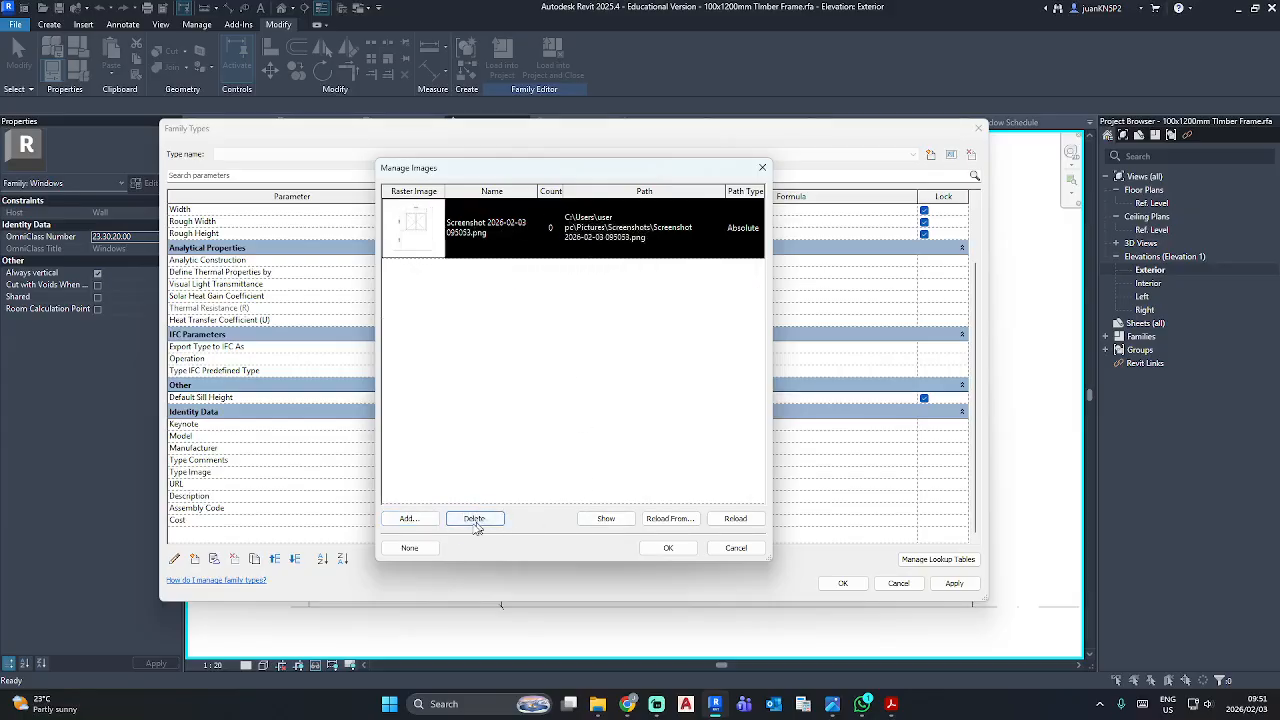
left_click(683, 553)
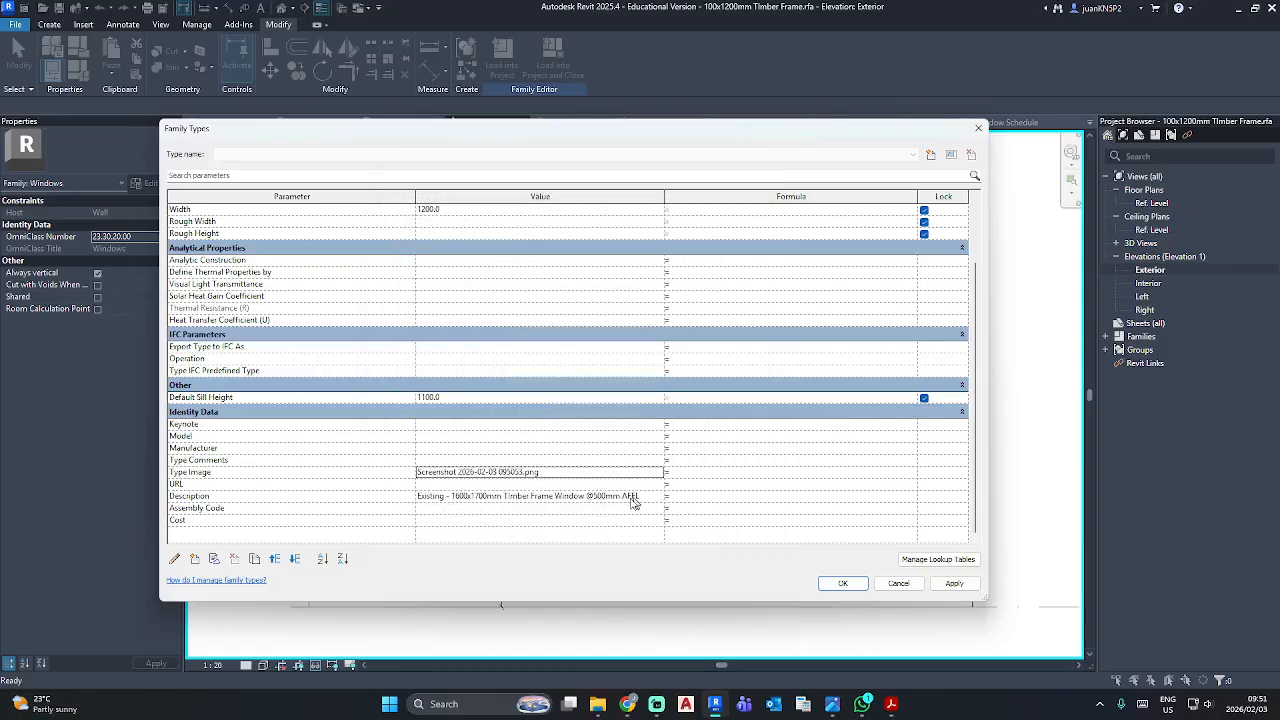
left_click(455, 495)
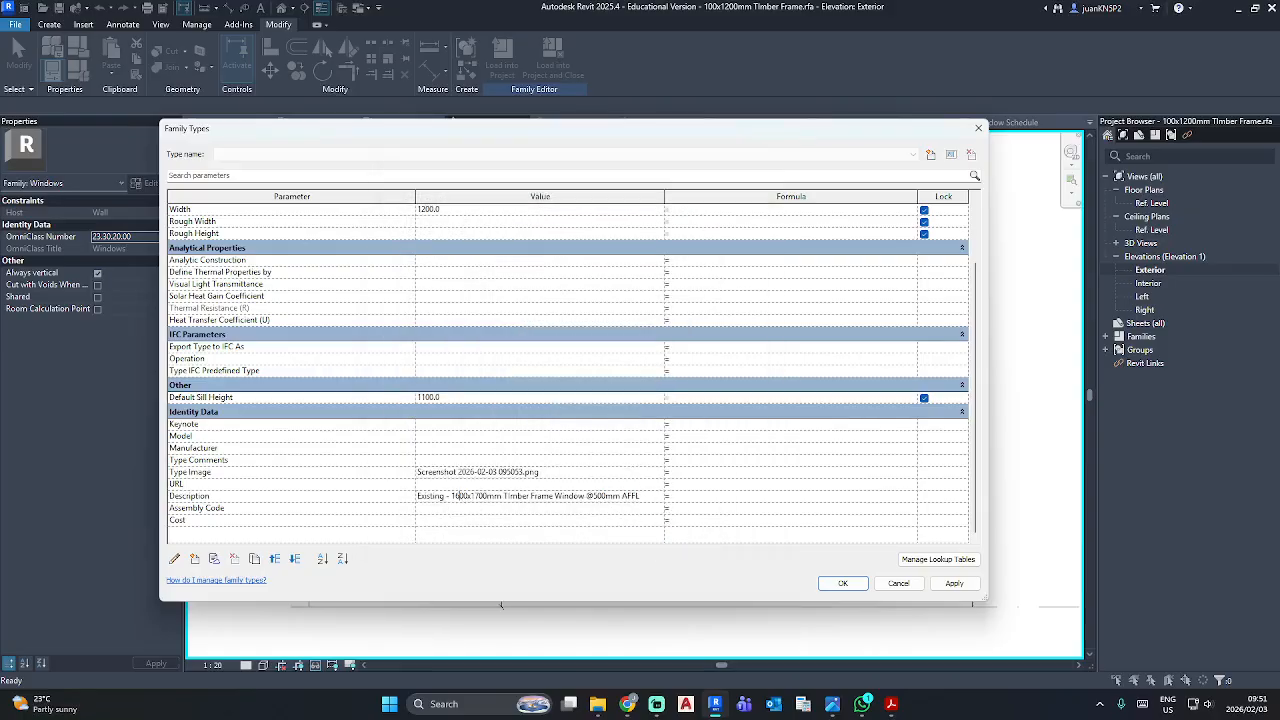
key("Delete")
type("0")
left_click(954, 586)
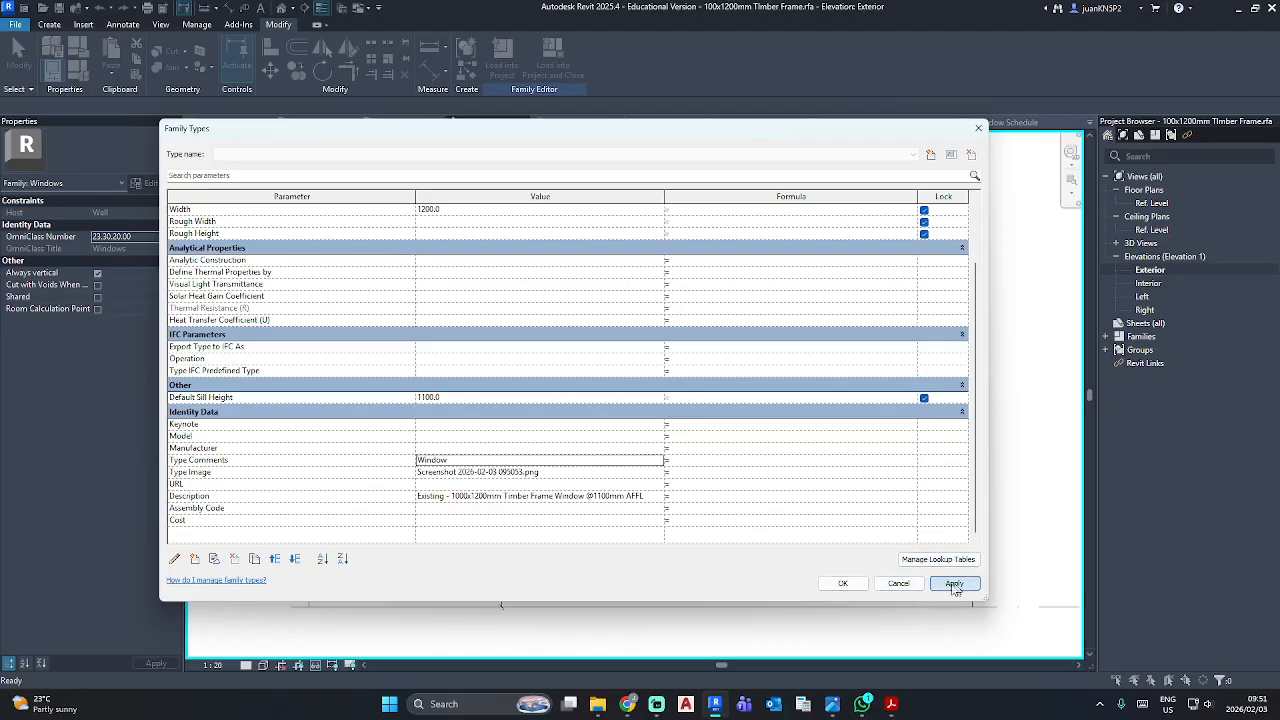
left_click(855, 585)
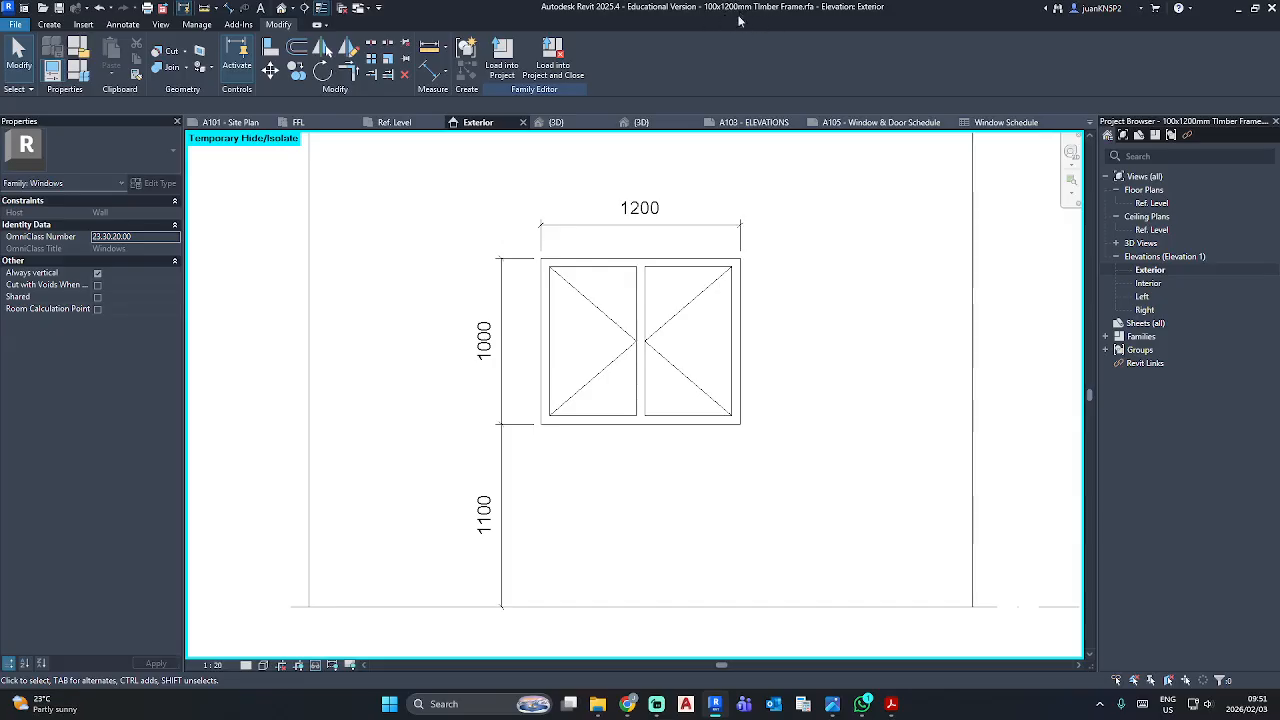
Load the window family into the house project and place it in the bathroom's exterior wall, centred between the partition walls.
left_click(508, 58)
middle_click_drag(355, 411, 561, 88)
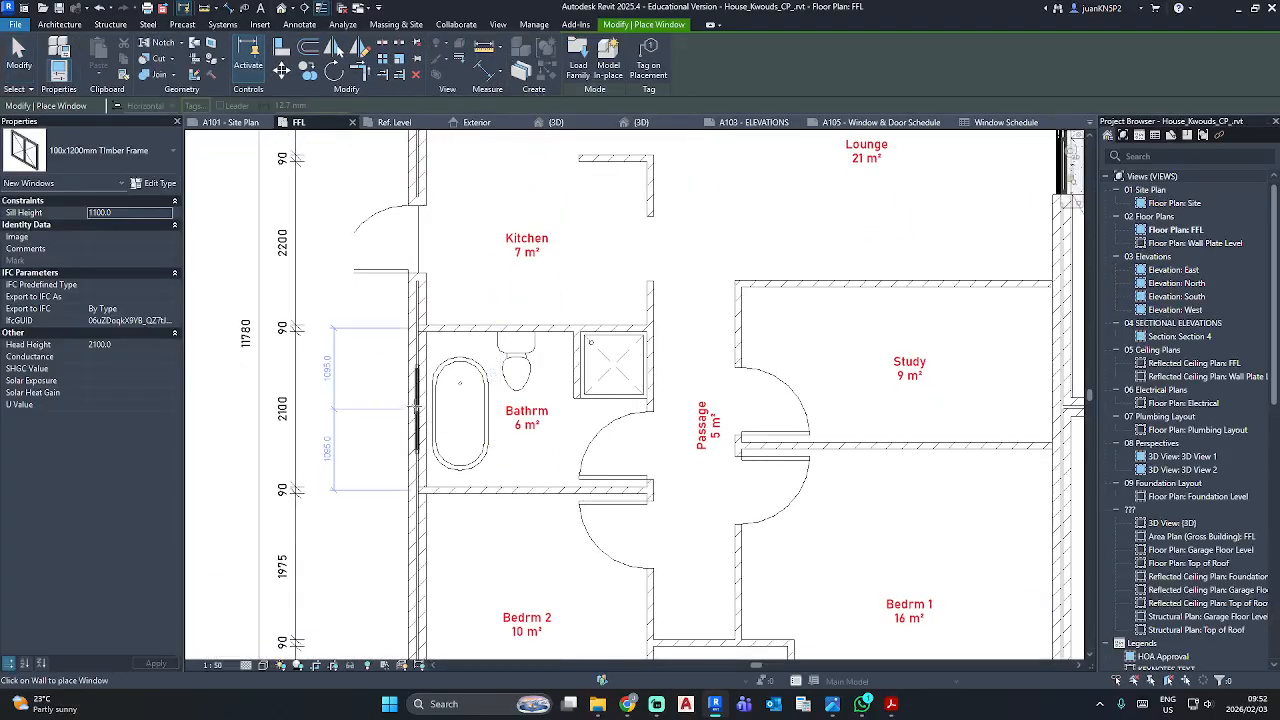
key("Escape")
key("Escape")
Dimension the bathroom window's centre to the inner faces of both partition walls, placing the string outside the exterior wall.
key("d")
key("i")
left_click(424, 411)
left_click(463, 332)
left_click(477, 487)
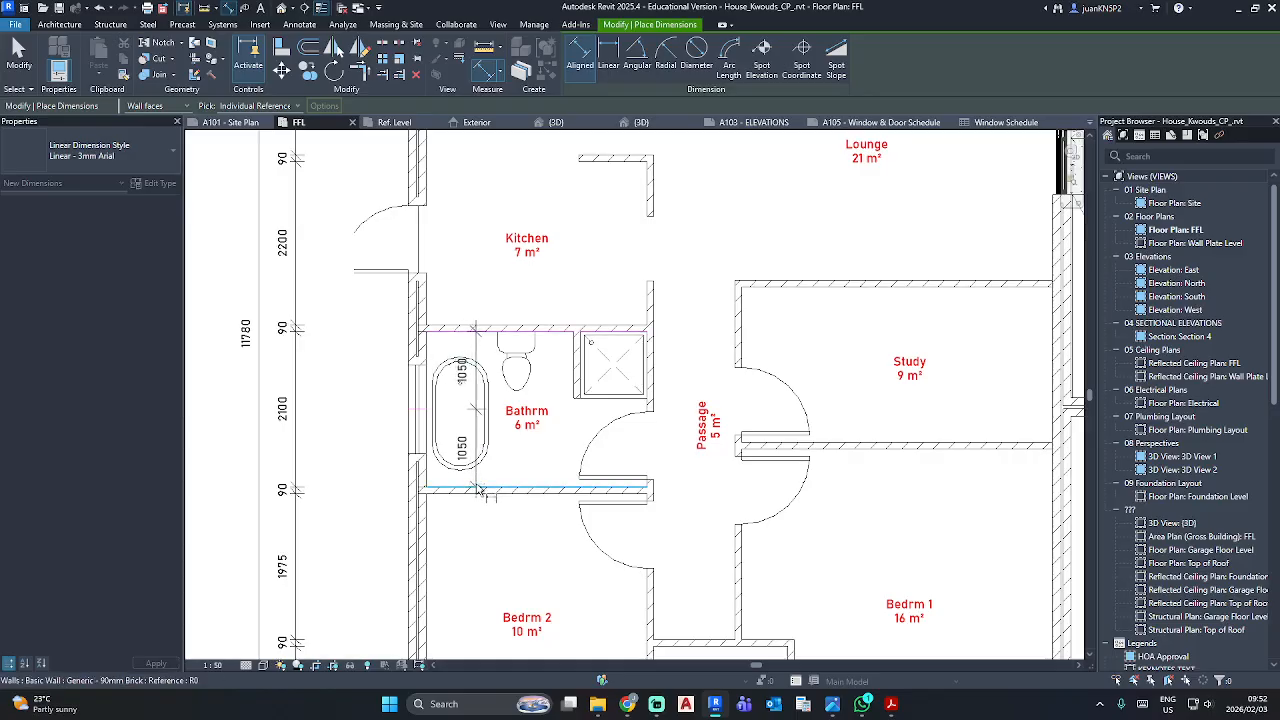
left_click(352, 440)
key("Escape")
key("Escape")
scroll(350, 442, "up", 3)
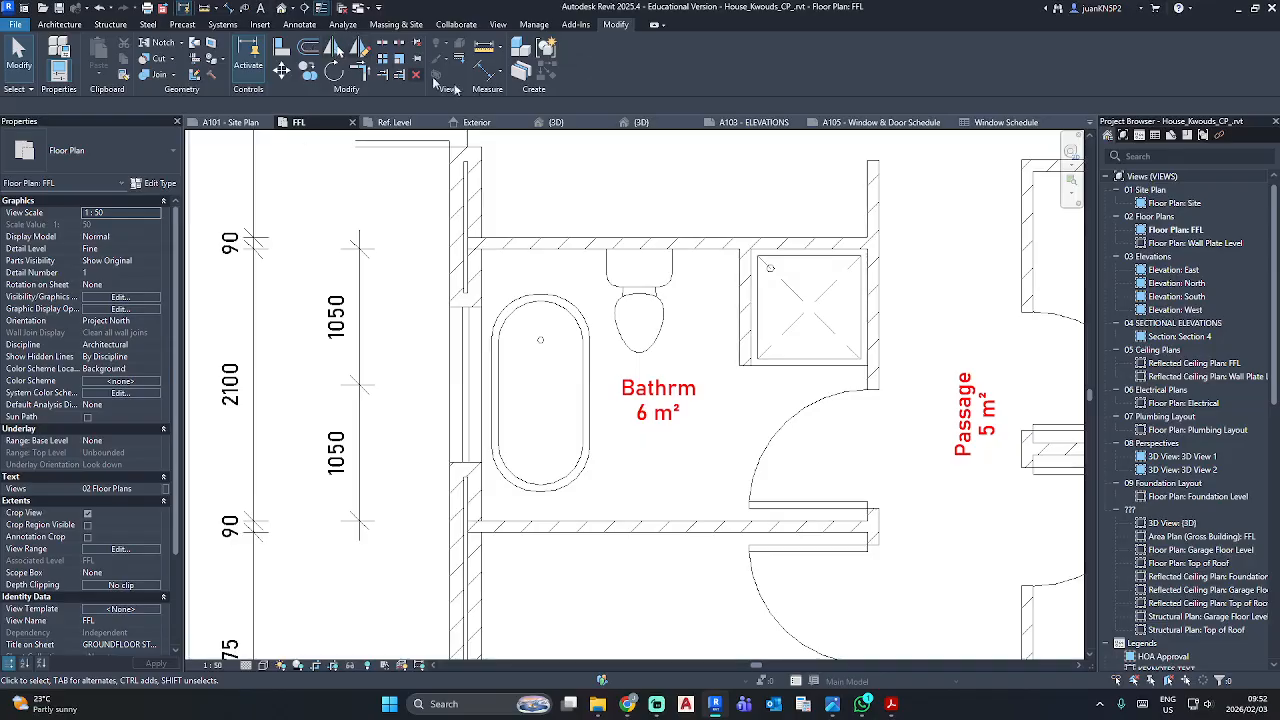
Examine the new bathroom window in the West elevation on sheet A103 - ELEVATIONS.
left_click(754, 124)
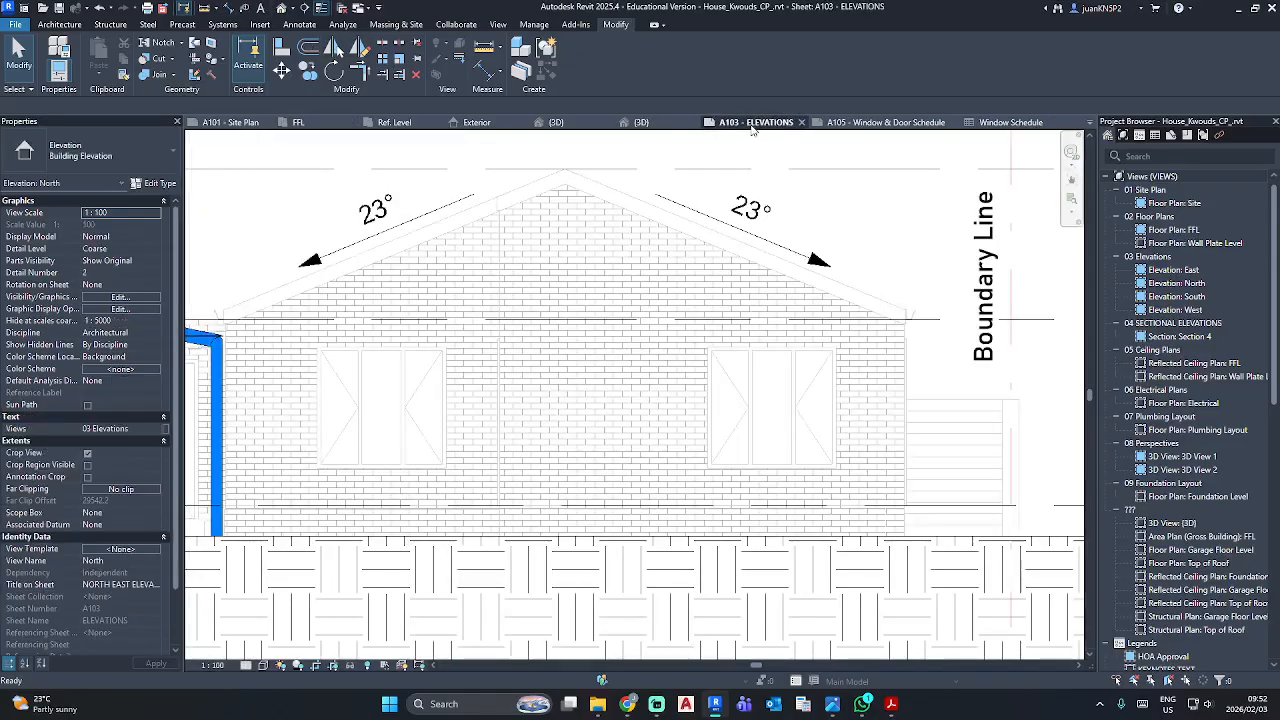
scroll(642, 419, "down", 3)
middle_click_drag(643, 419, 710, 147)
middle_click_drag(629, 470, 630, 240)
middle_click_drag(602, 540, 690, 100)
middle_click_drag(640, 431, 625, 152)
middle_click_drag(622, 452, 605, 250)
double_click(627, 246)
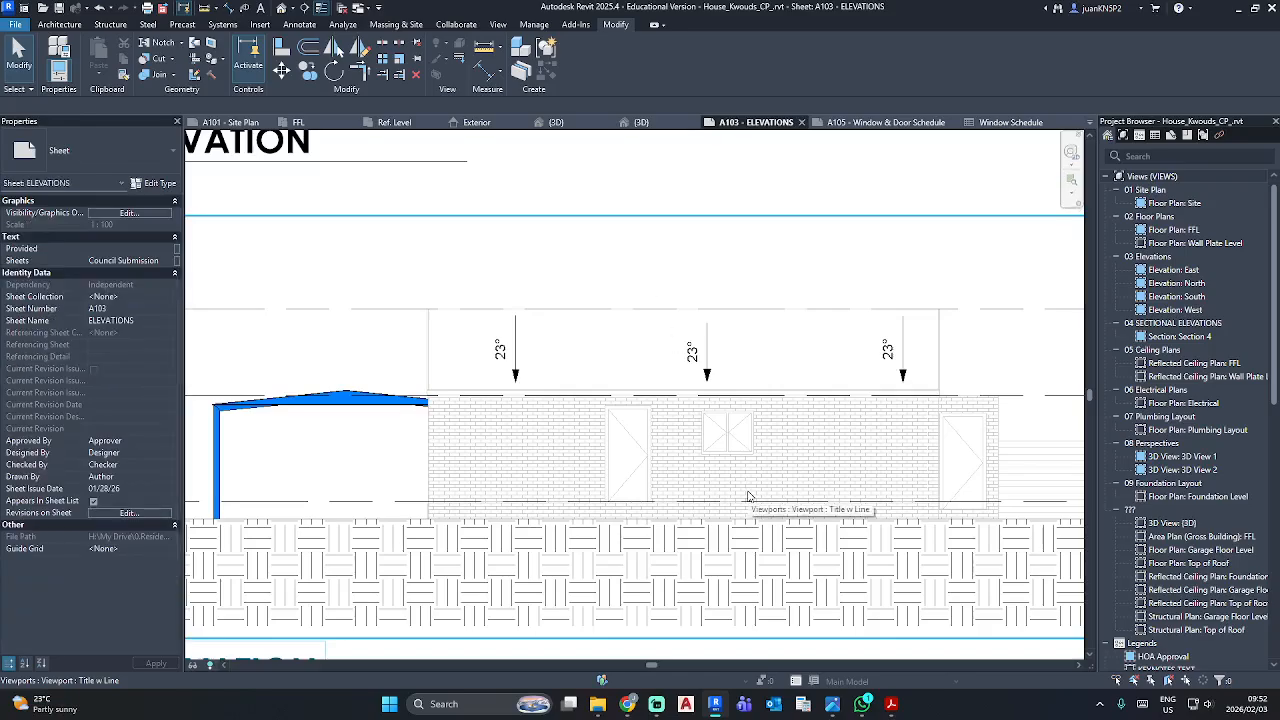
scroll(748, 496, "up", 3)
double_click(737, 442)
scroll(737, 440, "up", 3)
left_click(677, 372)
key("Escape")
scroll(677, 470, "down", 4)
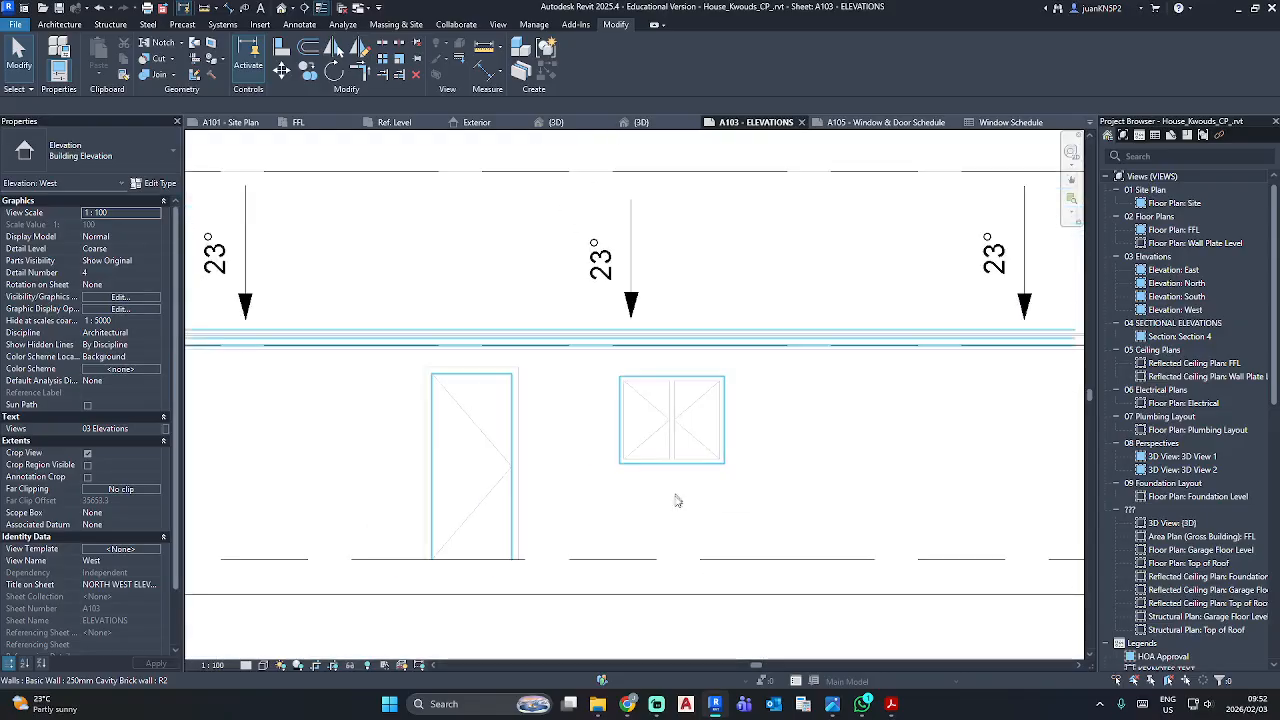
Examine the bathroom window's illustration, description and count in the Window Schedule on sheet A105 - Window & Door Schedule.
scroll(1155, 613, "down", 10)
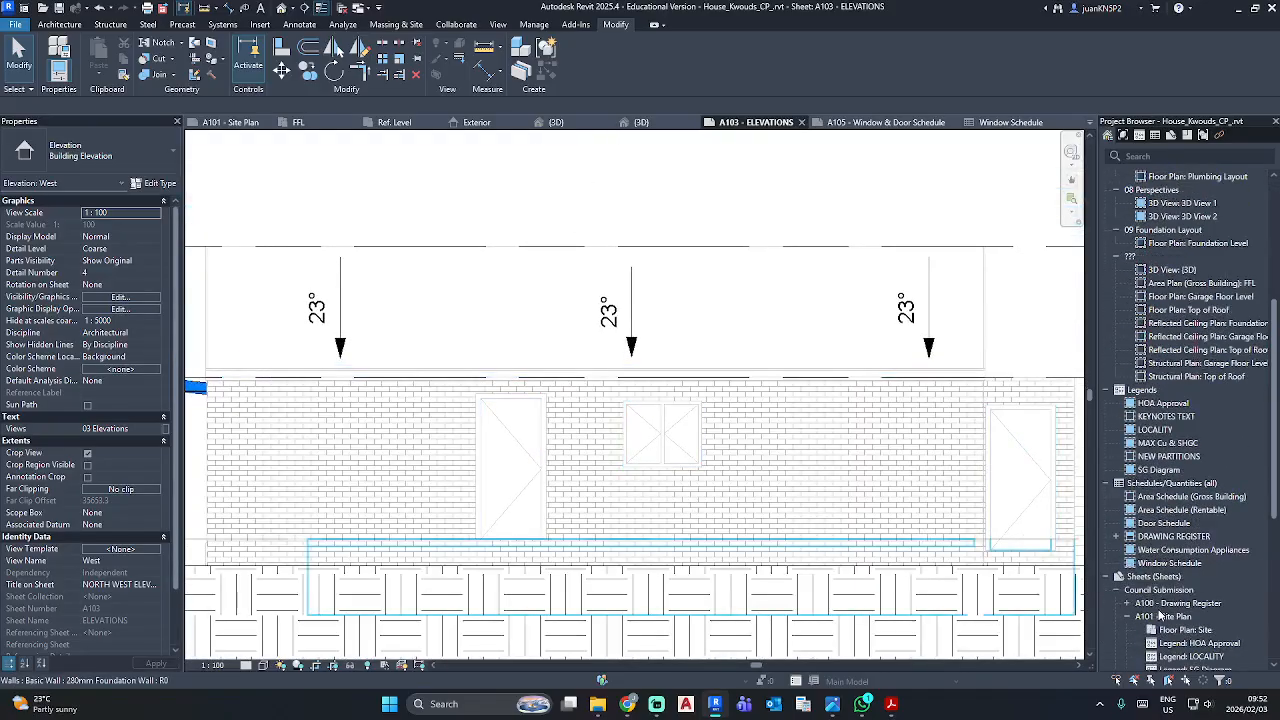
double_click(1185, 573)
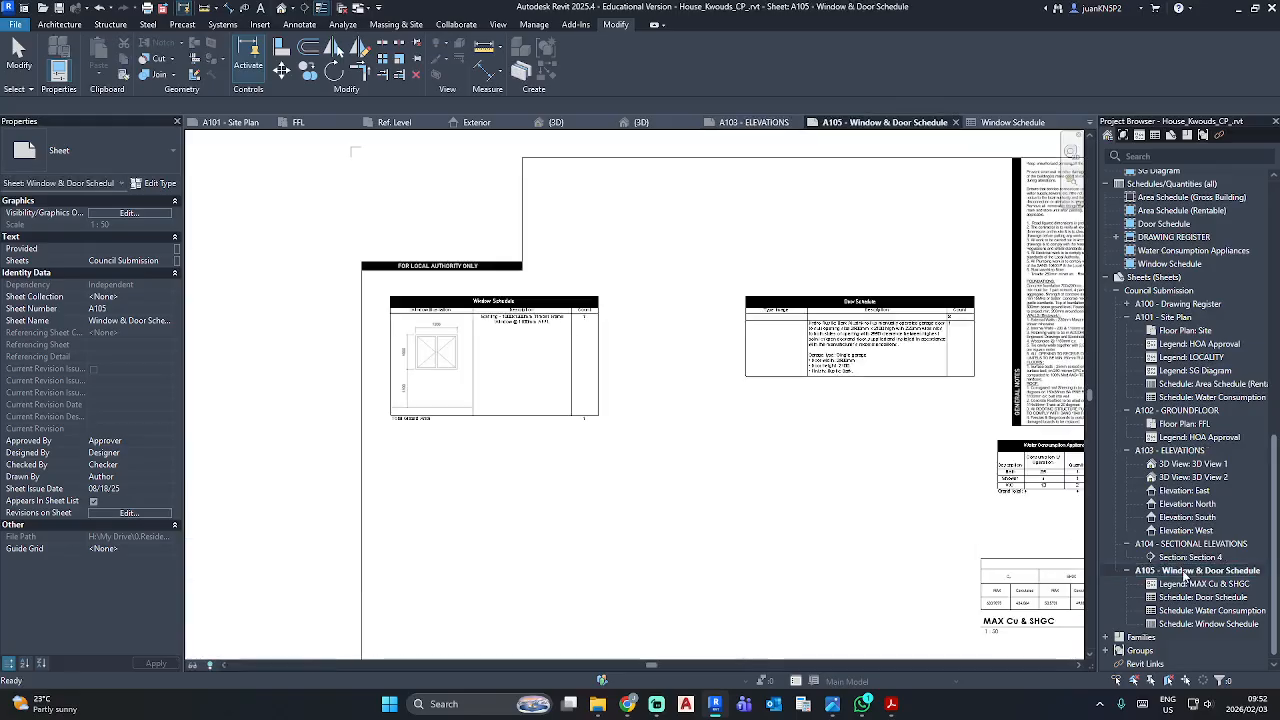
scroll(435, 432, "up", 2)
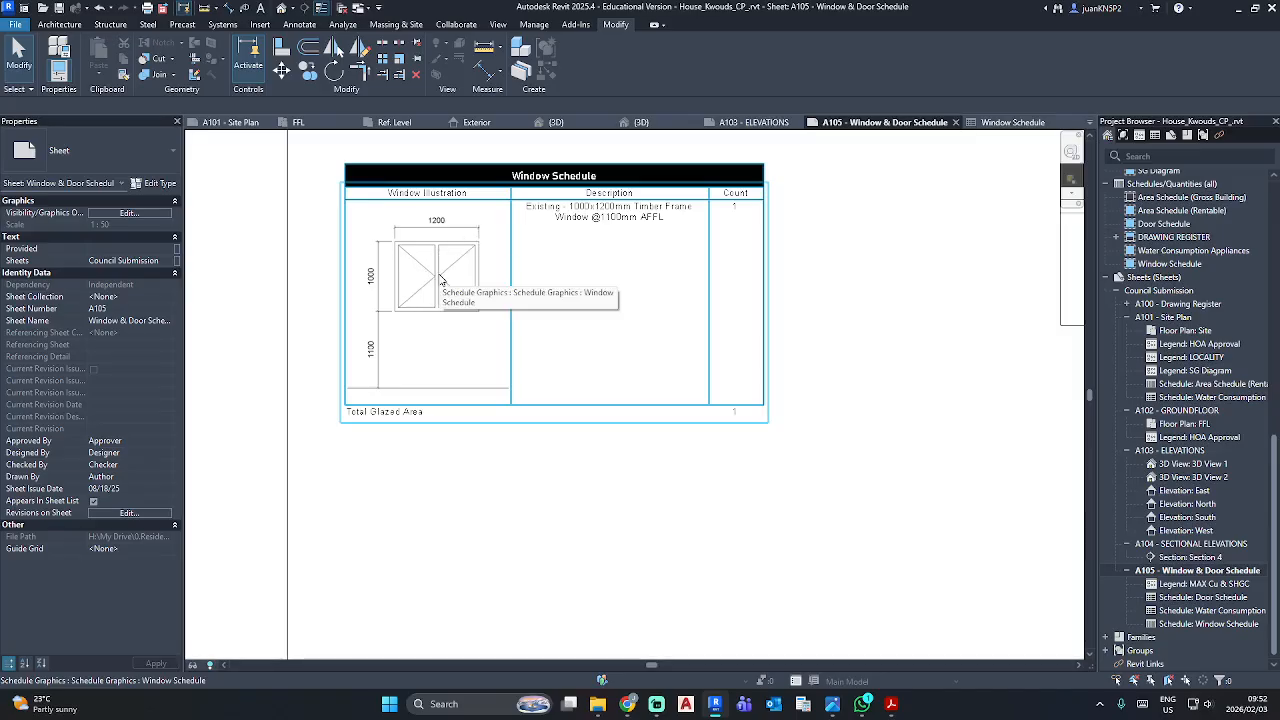
scroll(441, 279, "down", 3)
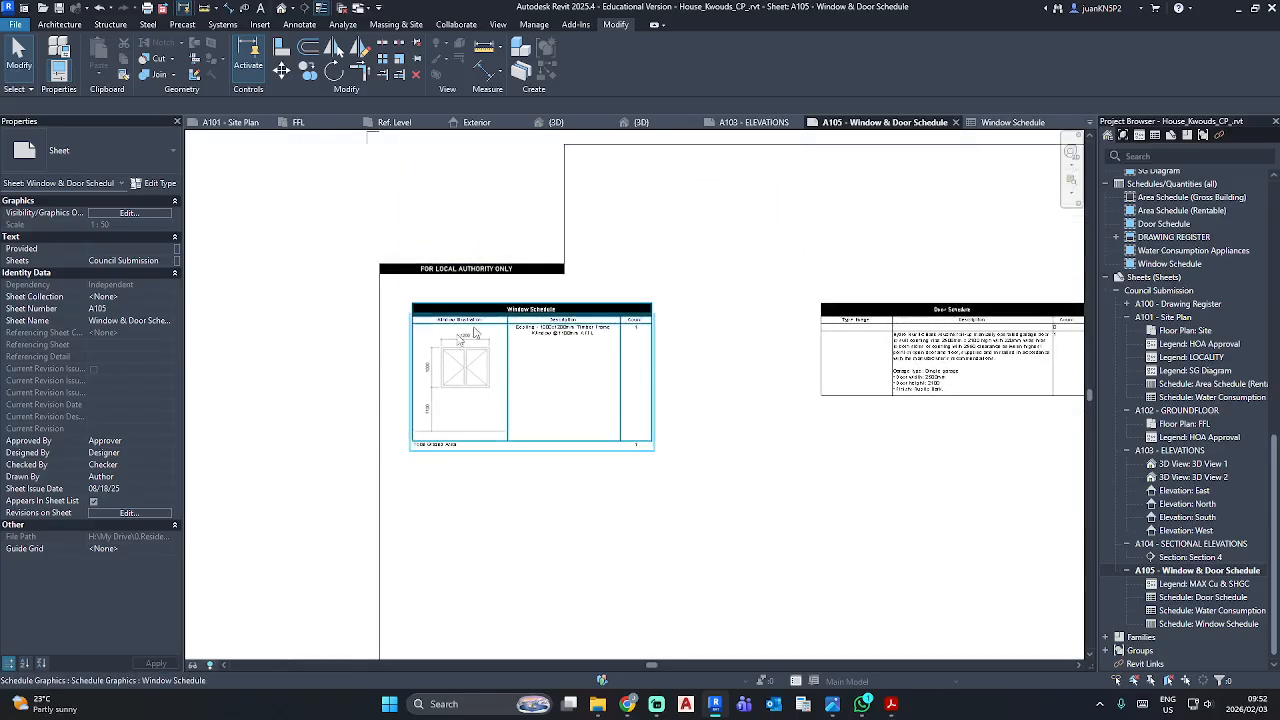
Open the family of the lounge's 1600x1700 Timber Frame window from the FFL plan for editing and set its Type Comments to "Window".
left_click(298, 122)
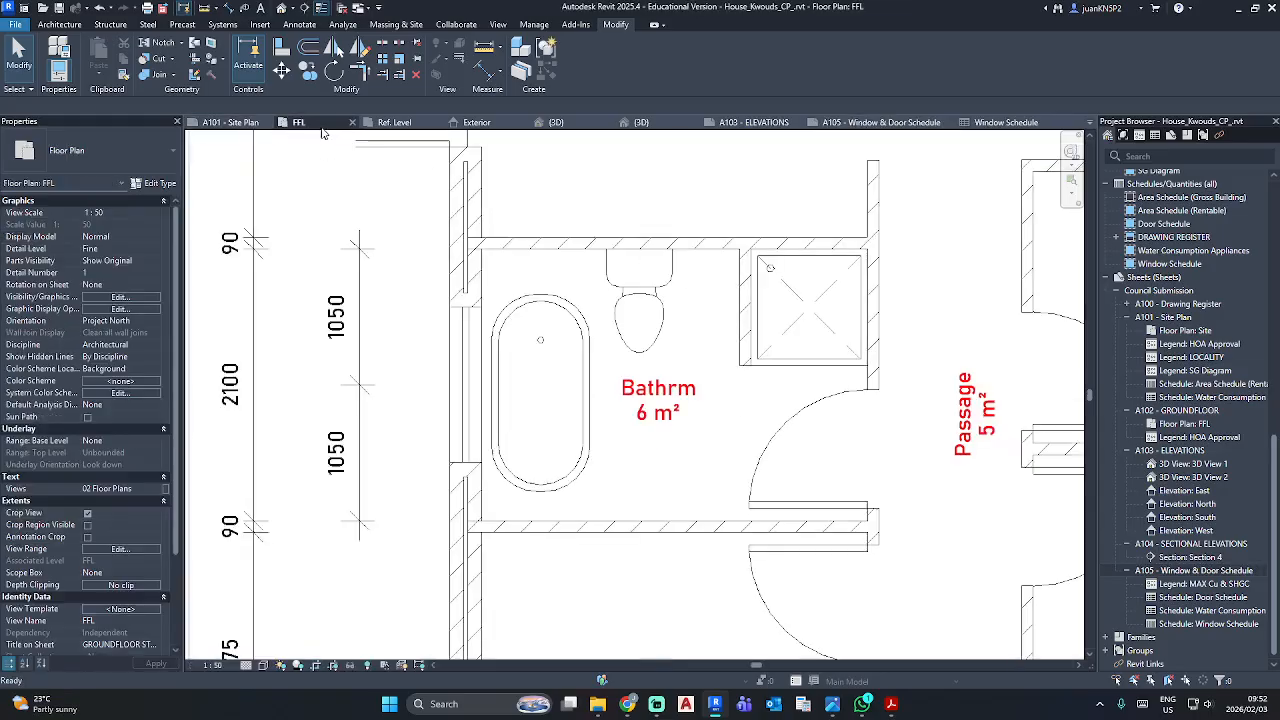
middle_click_drag(481, 284, 405, 535)
middle_click_drag(697, 283, 630, 422)
left_click(755, 309)
left_click(752, 325)
left_click(760, 299)
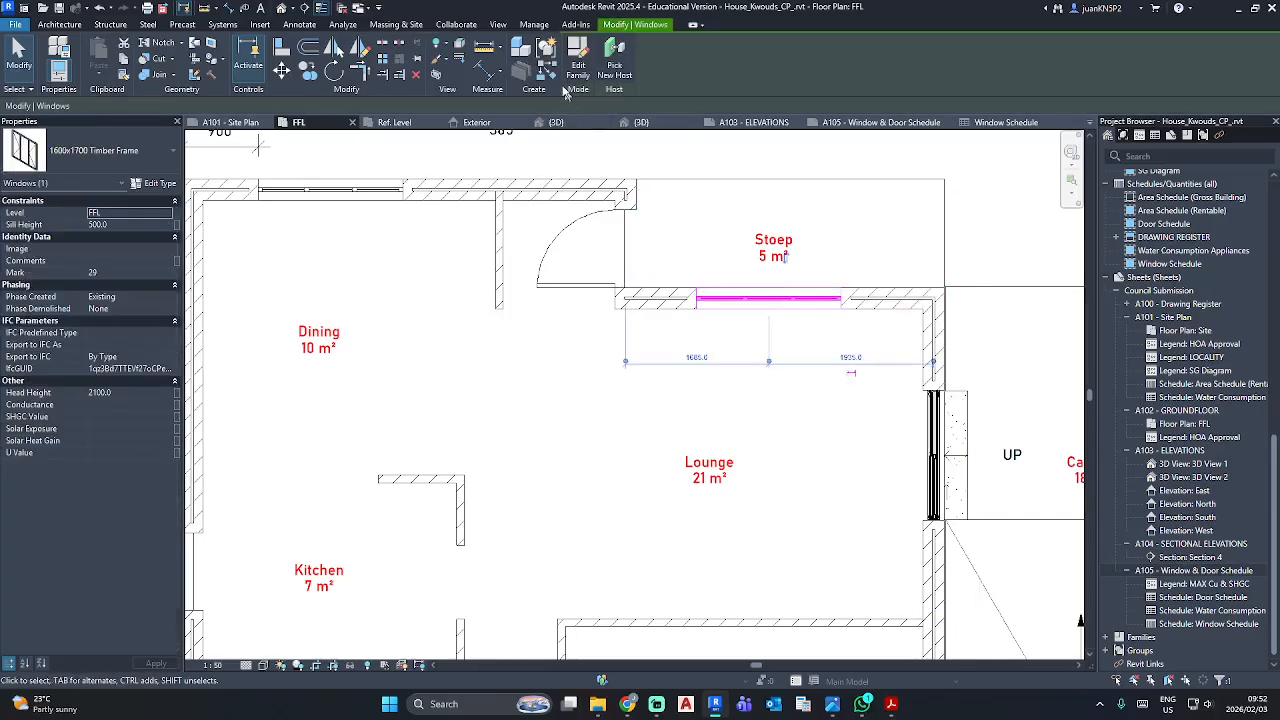
left_click(578, 58)
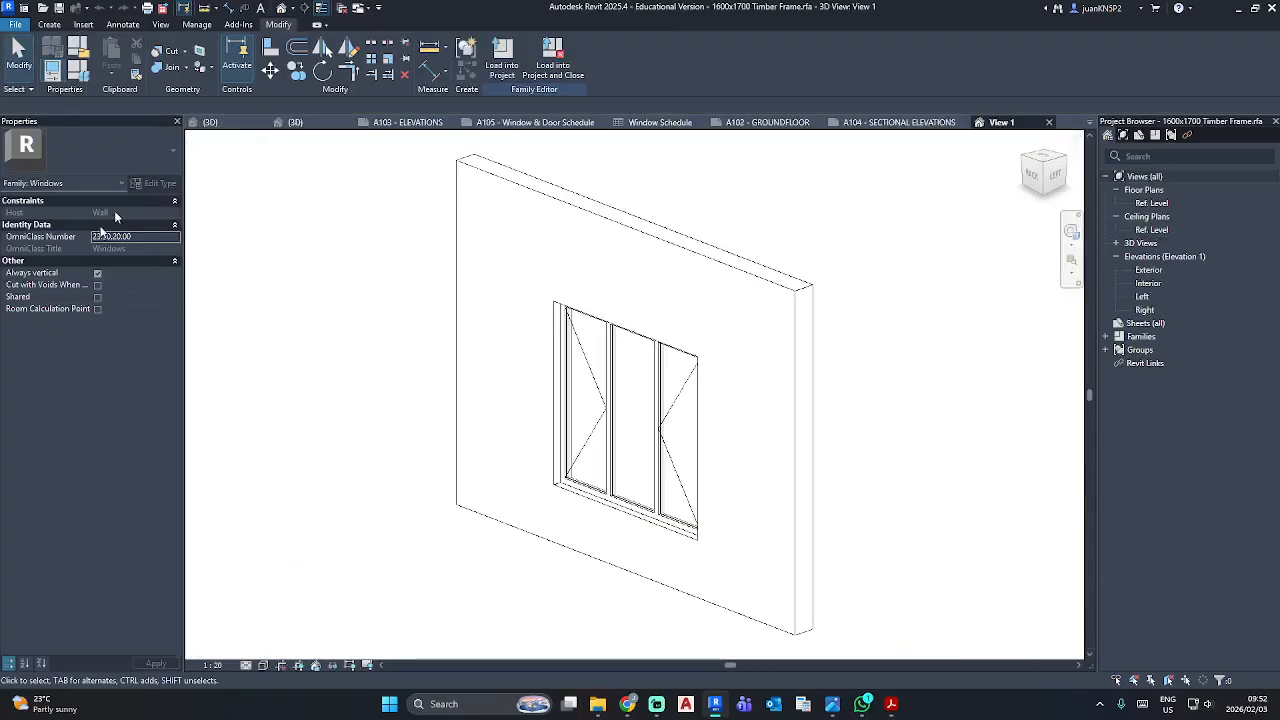
left_click(80, 70)
scroll(561, 368, "down", 2)
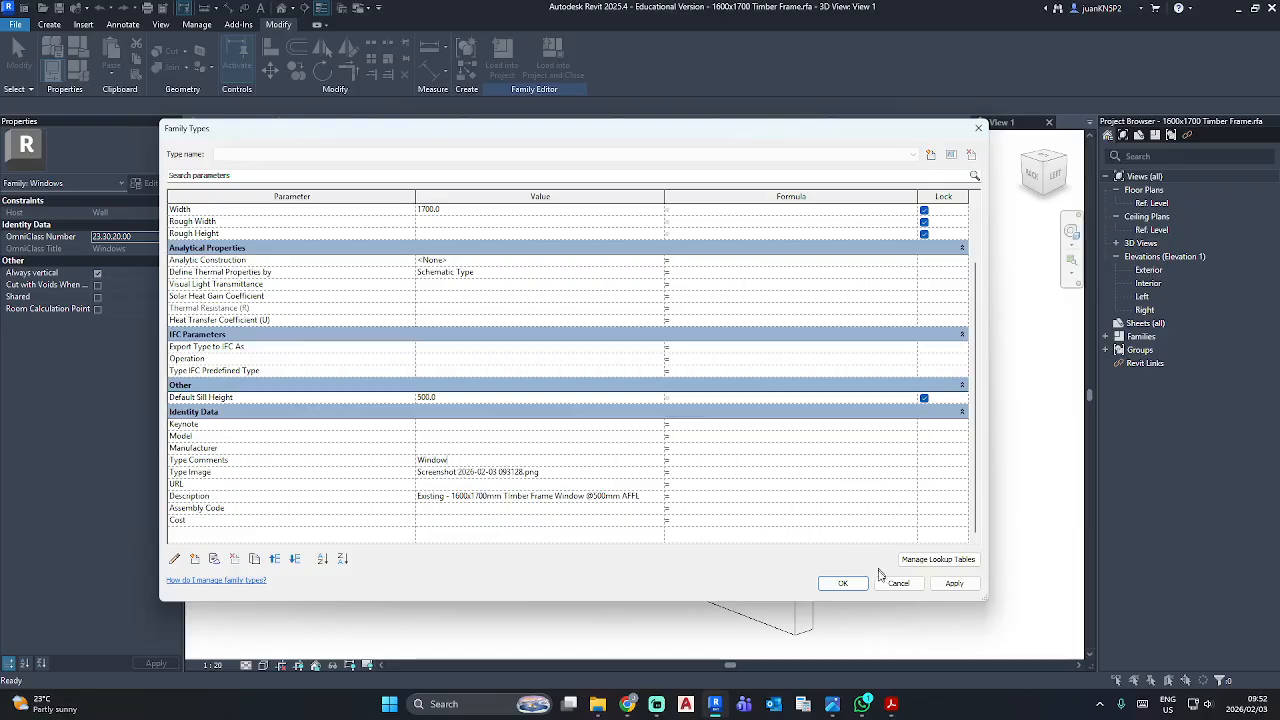
left_click(842, 583)
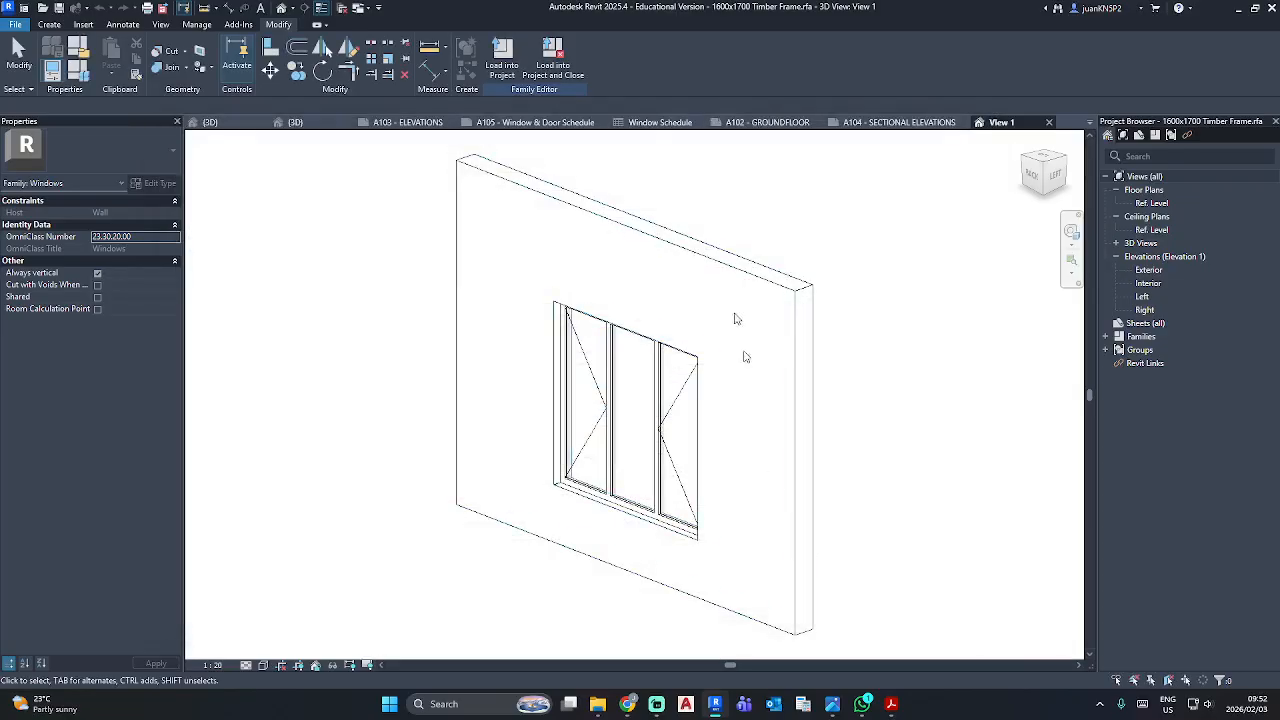
Load the edited 1600x1700 Timber Frame family into the house project and close it, saving over the existing family file.
left_click(540, 66)
left_click(603, 448)
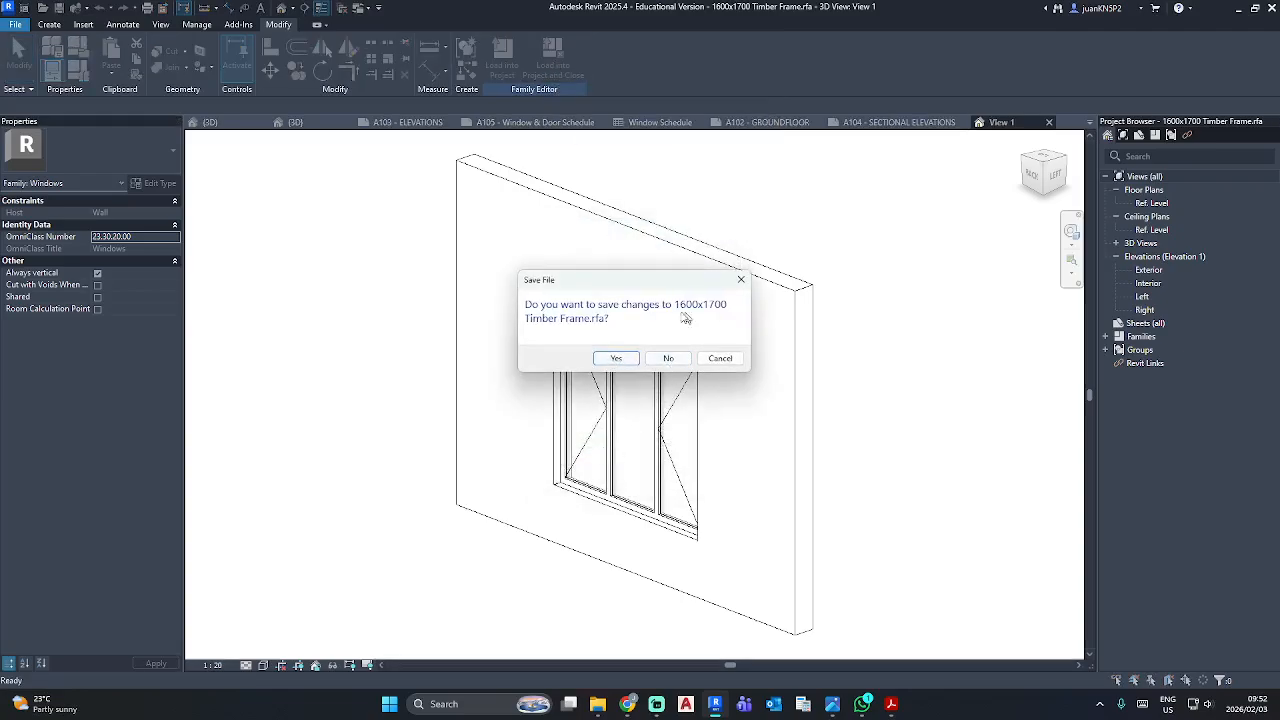
left_click(619, 358)
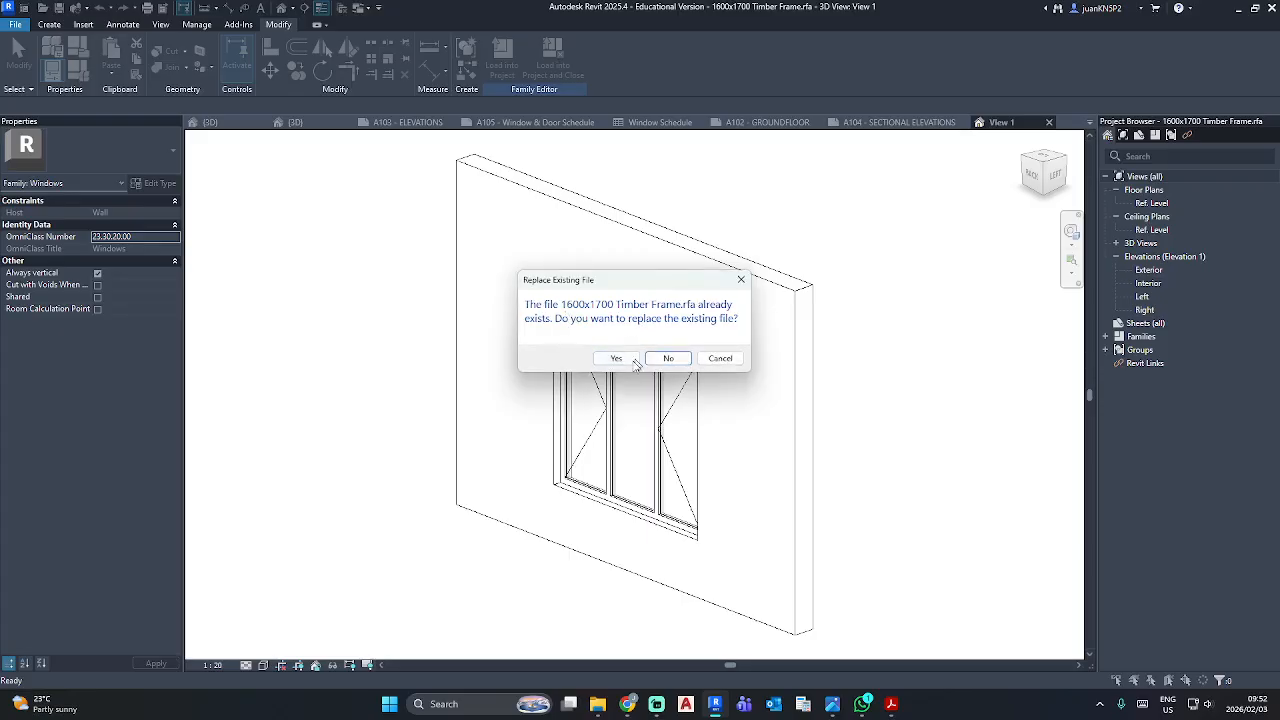
left_click(612, 358)
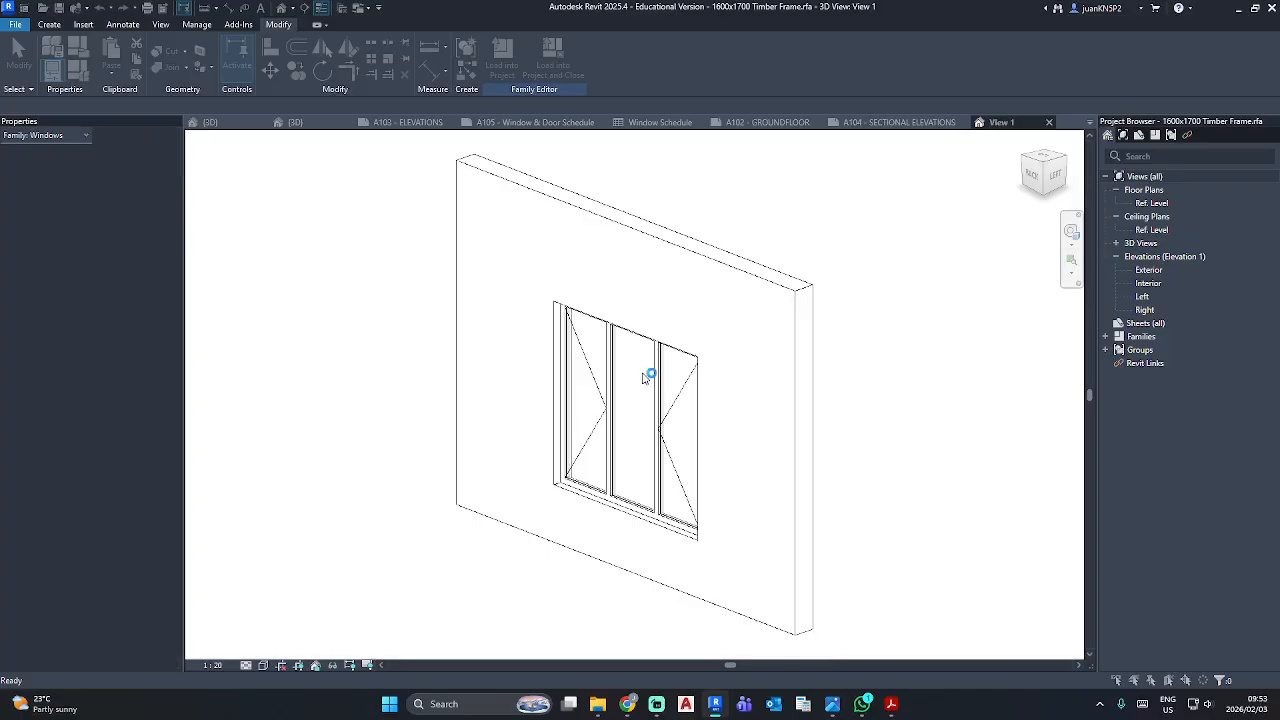
left_click(657, 358)
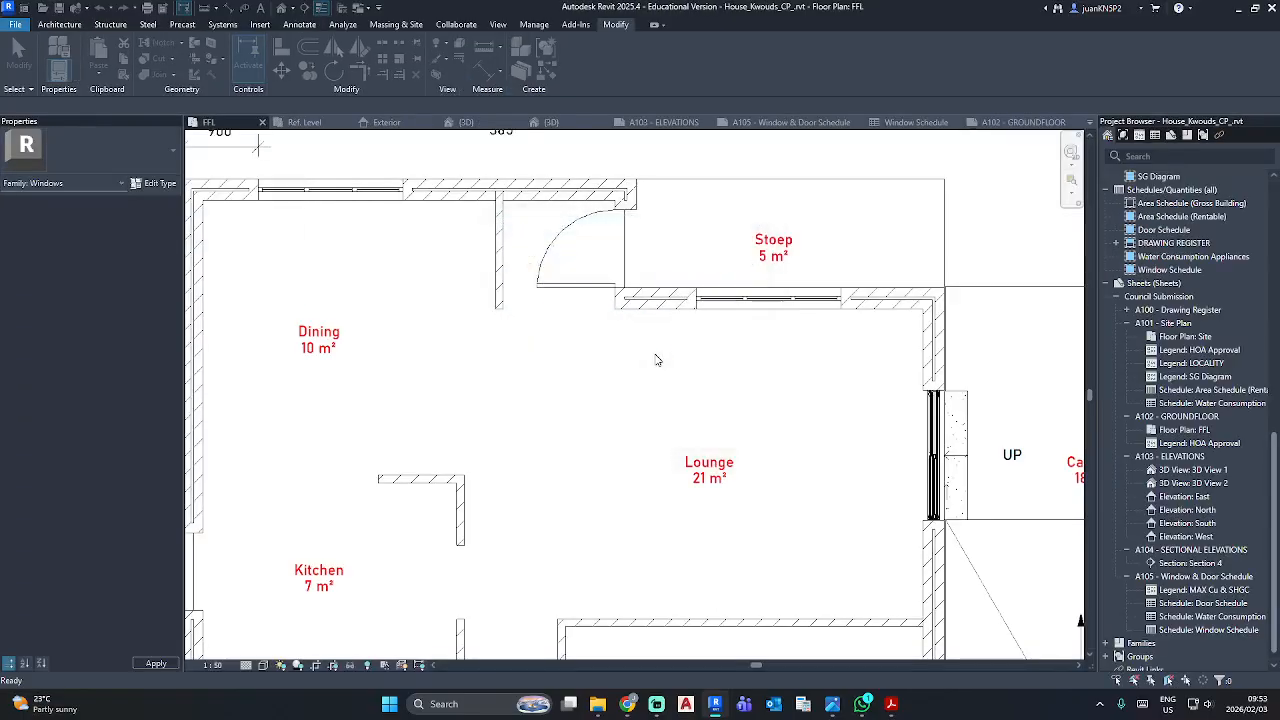
Check the entries for both timber window types in the Window Schedule and on sheet A105 - Window & Door Schedule.
scroll(657, 358, "down", 2)
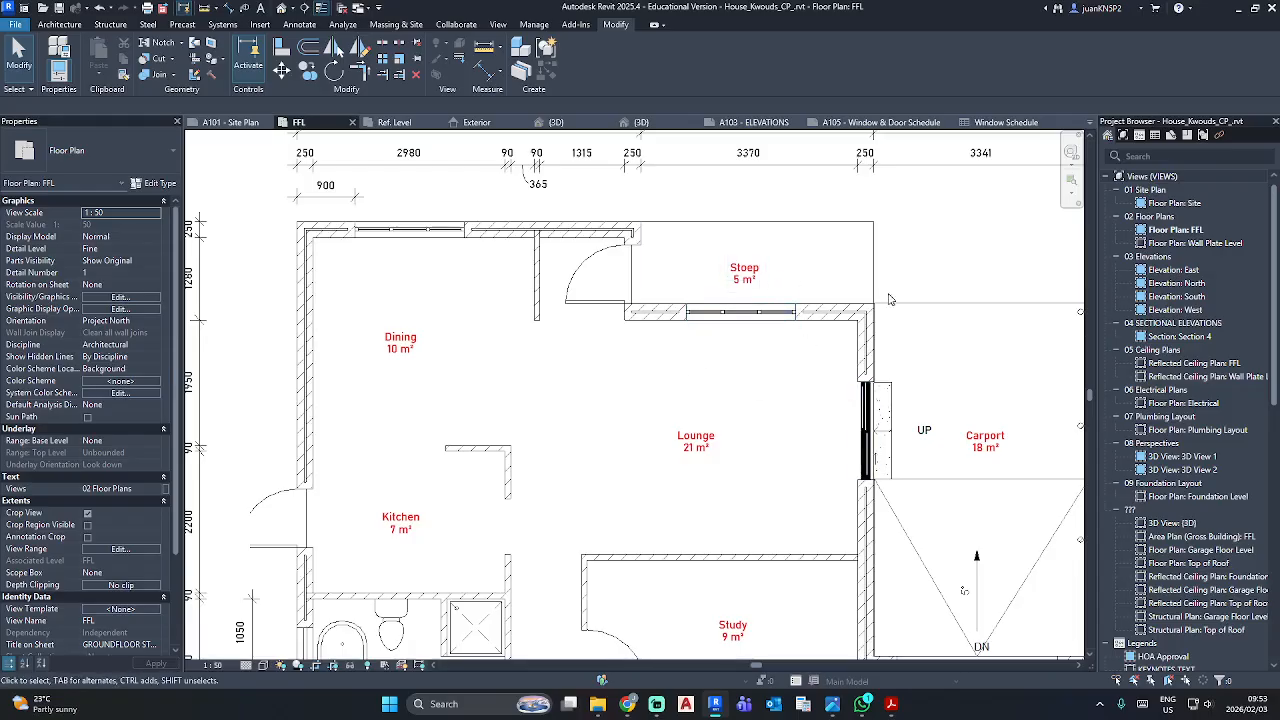
left_click(996, 123)
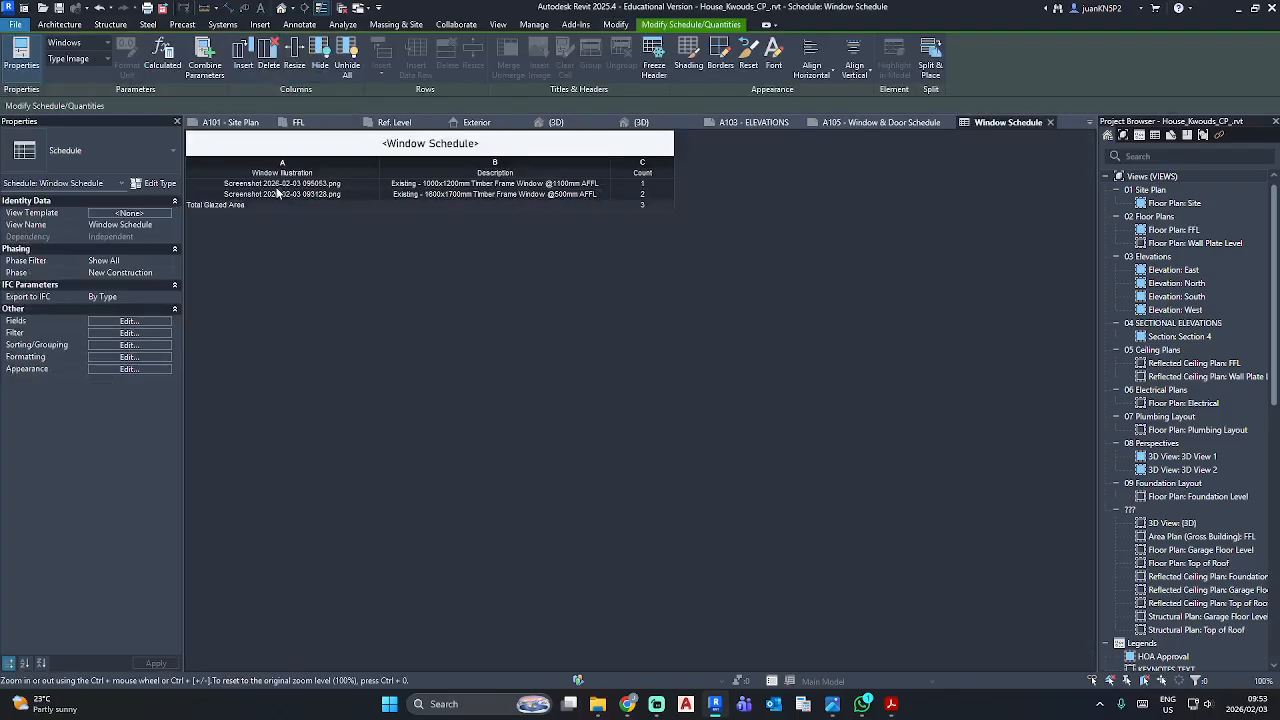
scroll(1172, 585, "down", 10)
double_click(1182, 578)
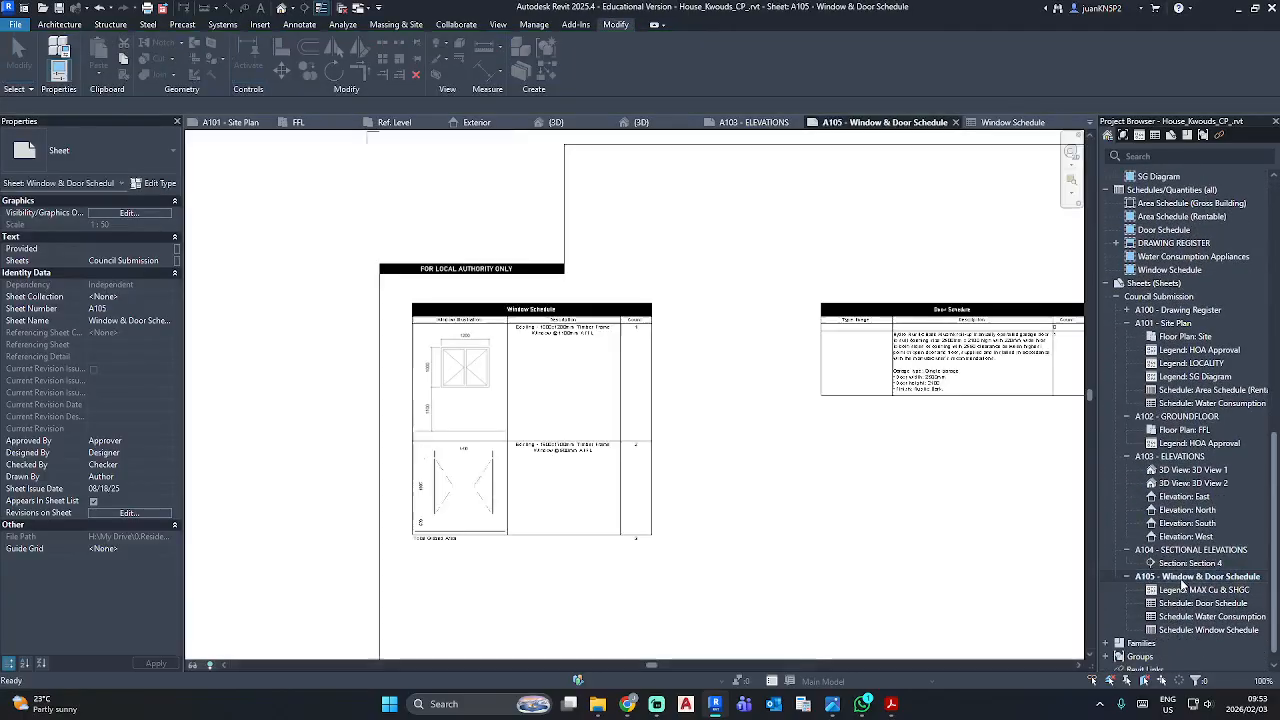
left_click(478, 482)
scroll(480, 480, "up", 4)
key("Escape")
mouse_move(646, 293)
middle_mouse_down()
mouse_move(590, 315)
mouse_move(637, 311)
middle_mouse_up()
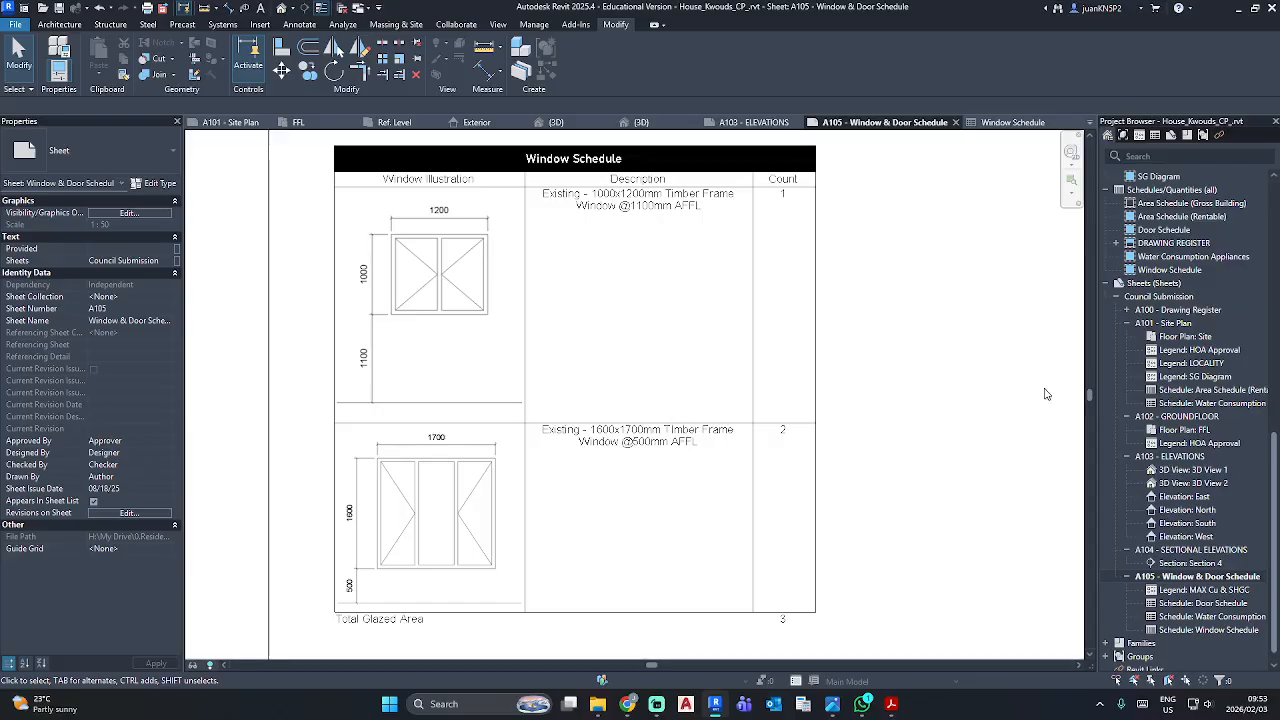
Compare the scheduled window illustrations with the marked-up site photos of the two-pane and three-pane windows.
left_click_drag(1279, 68, 699, 113)
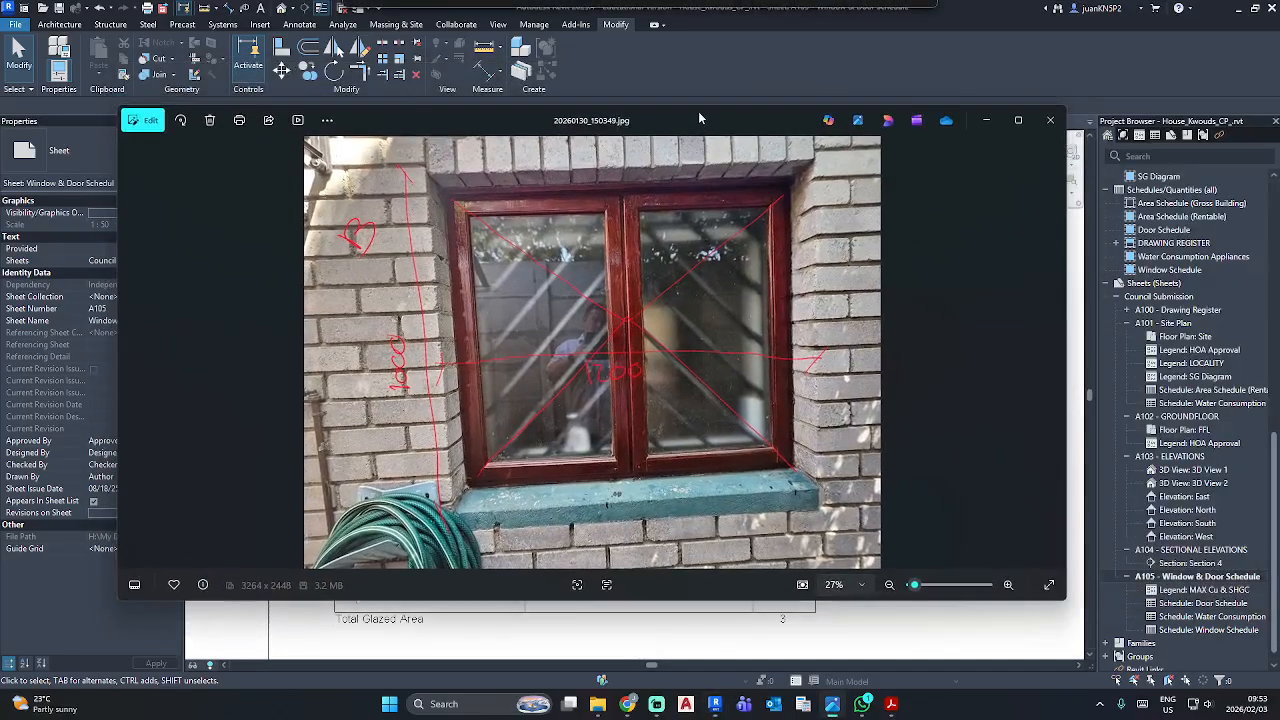
left_click(1050, 355)
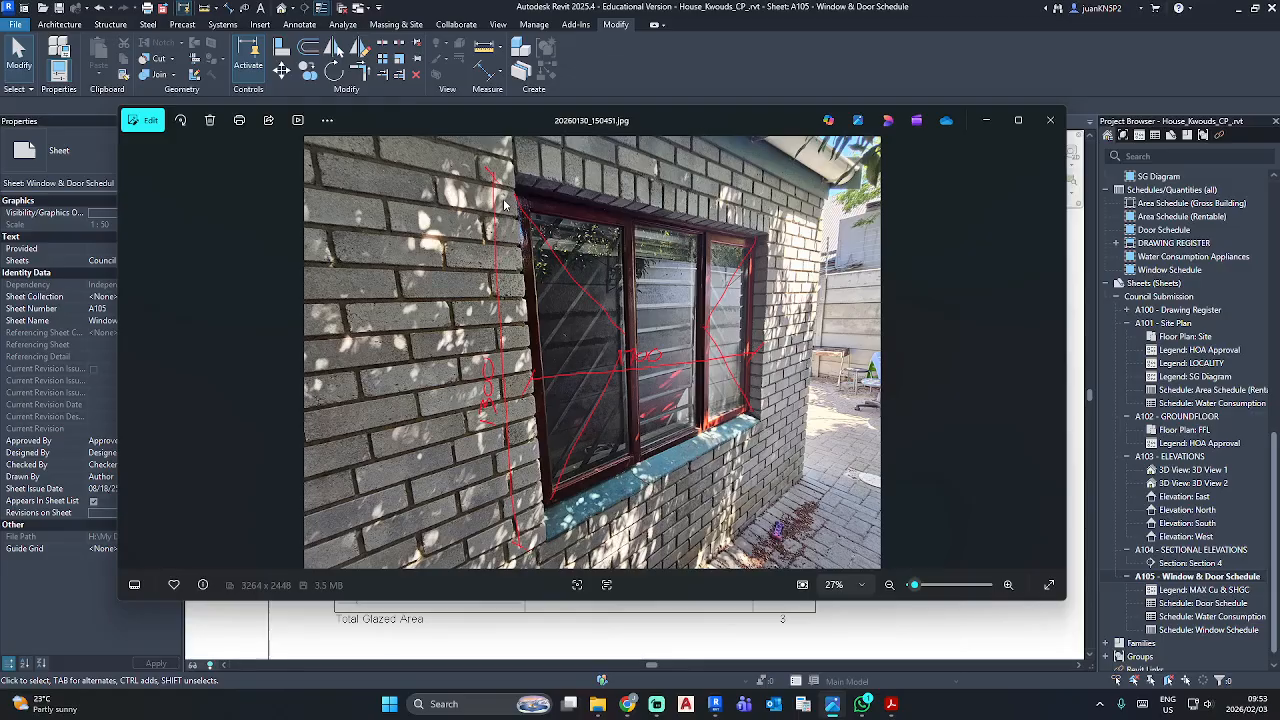
left_click_drag(658, 125, 1279, 165)
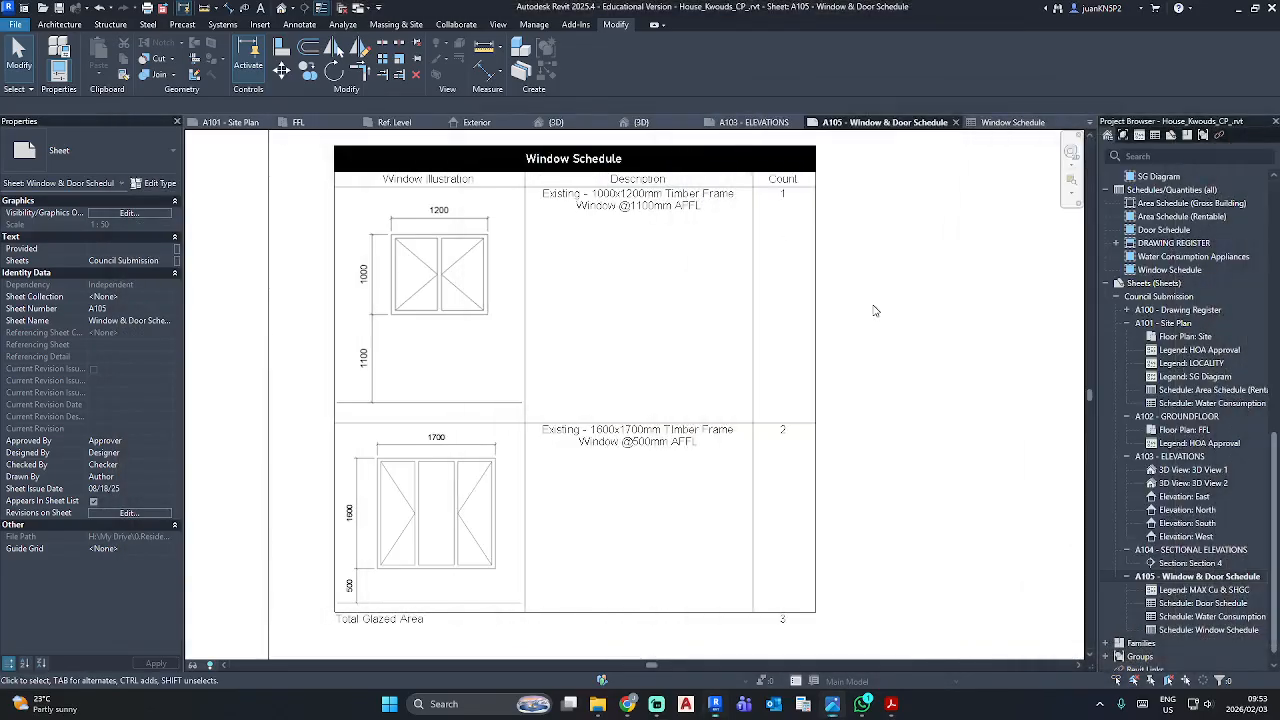
Activate the floor plan on sheet A102 - GROUNDFLOOR and set its view range cut plane offset to 1500.
double_click(1180, 416)
double_click(553, 405)
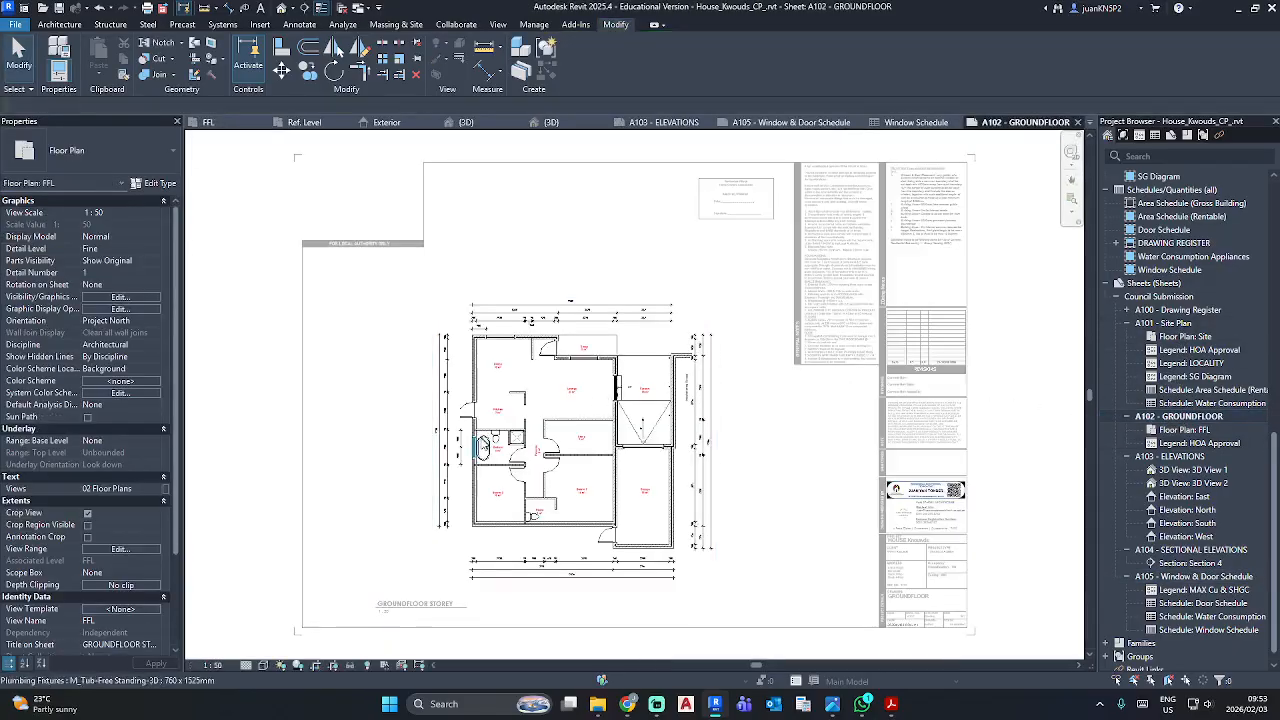
scroll(556, 410, "up", 5)
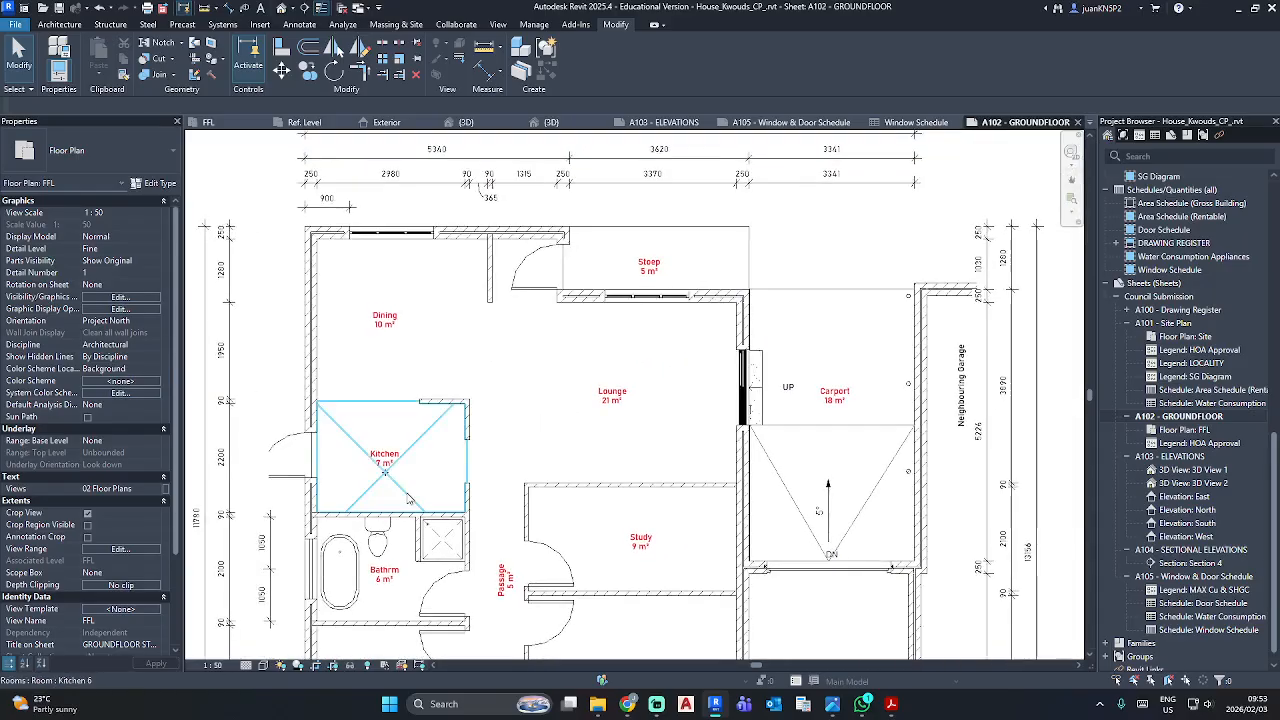
middle_click_drag(415, 494, 503, 320)
middle_click_drag(652, 233, 589, 436)
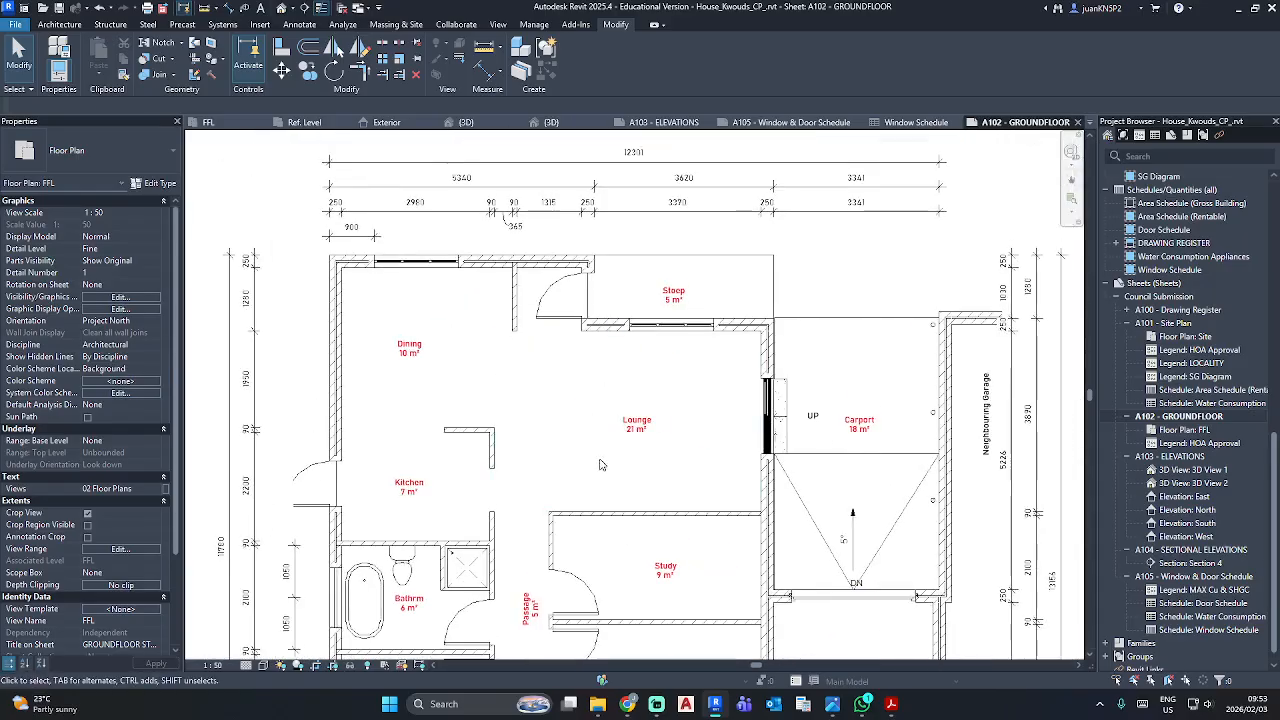
scroll(323, 429, "up", 5)
left_click(392, 430)
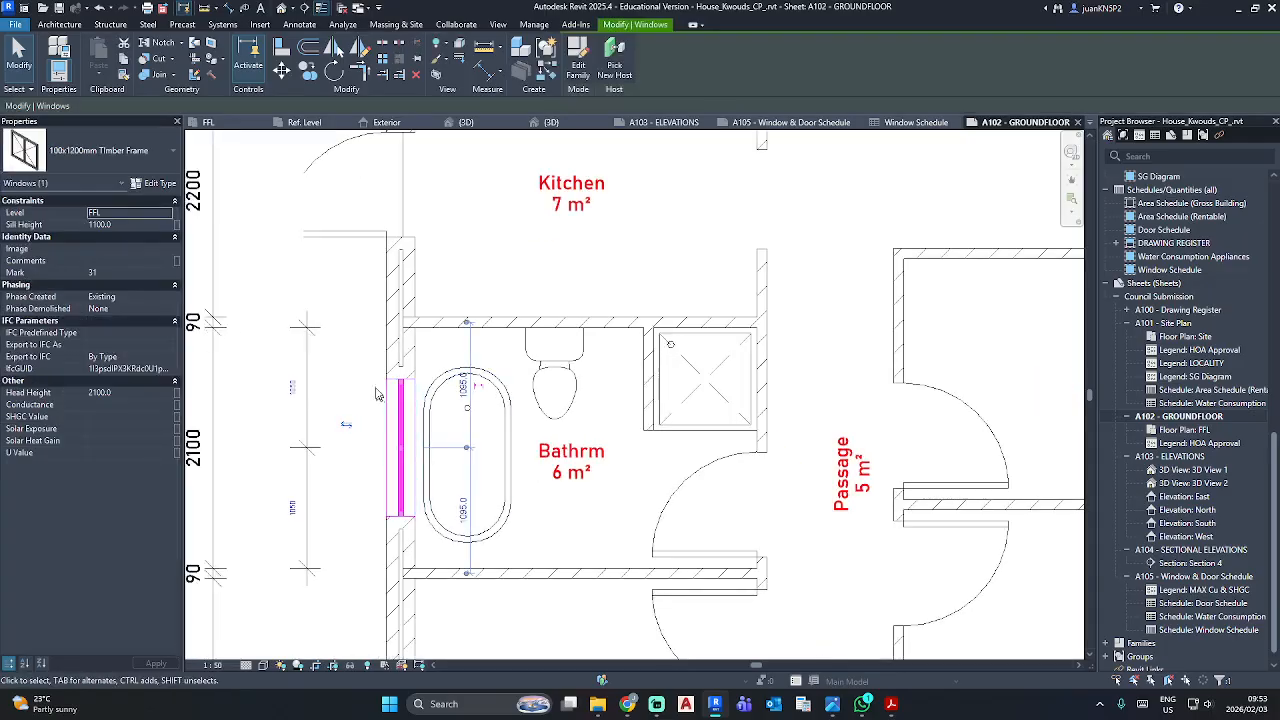
key("Escape")
left_click(104, 550)
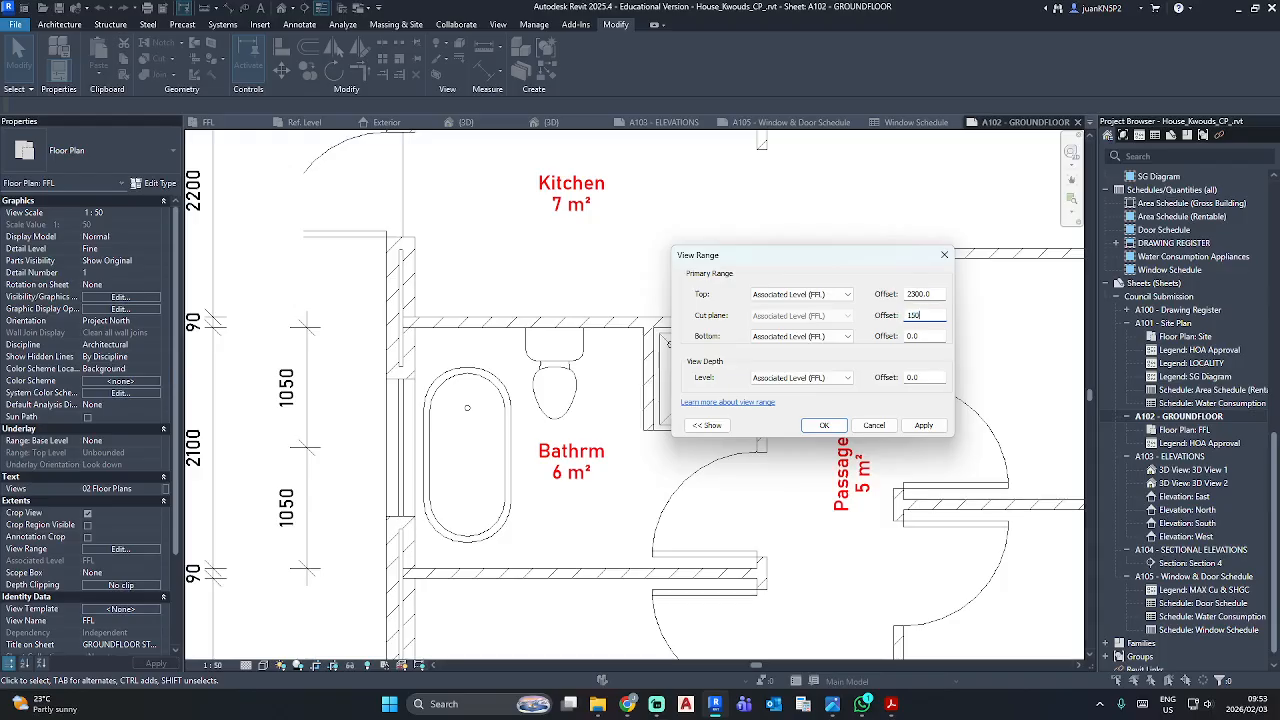
type("1500")
key("Return")
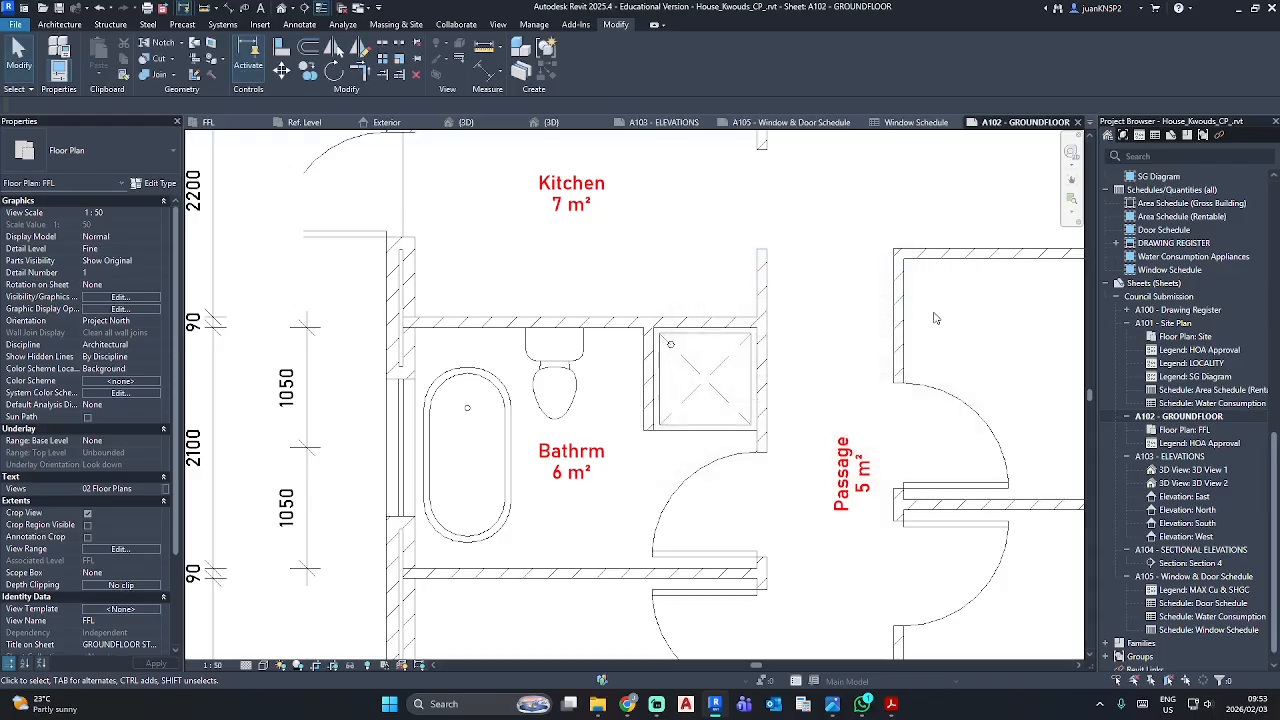
Examine how the bathroom's timber window is drawn in its exterior wall on the ground floor plan.
left_click(404, 472)
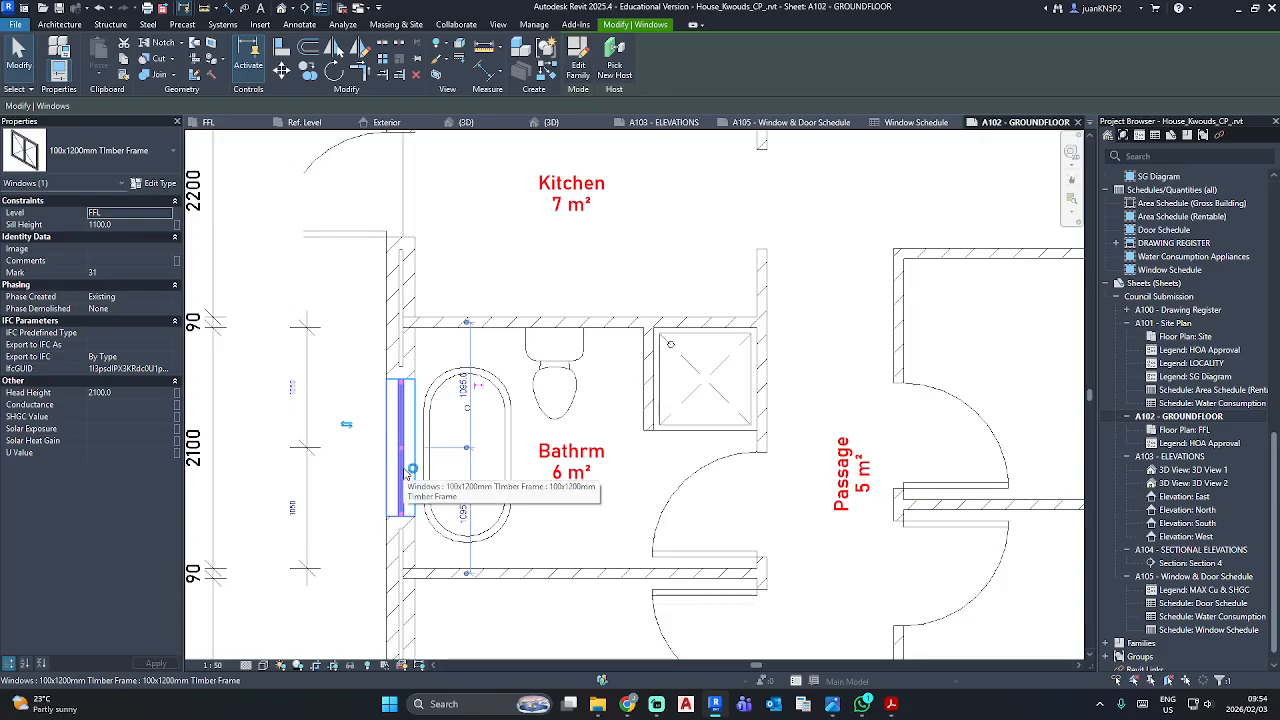
left_click(349, 361)
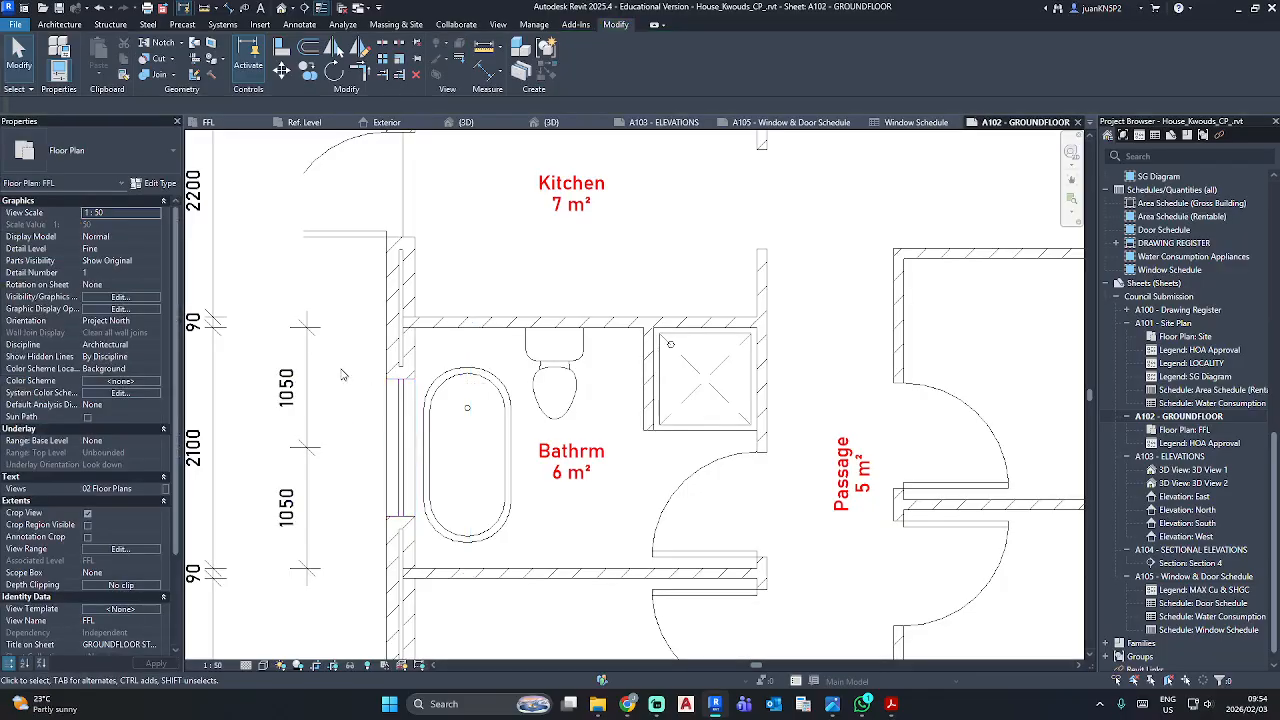
scroll(330, 620, "down", 5)
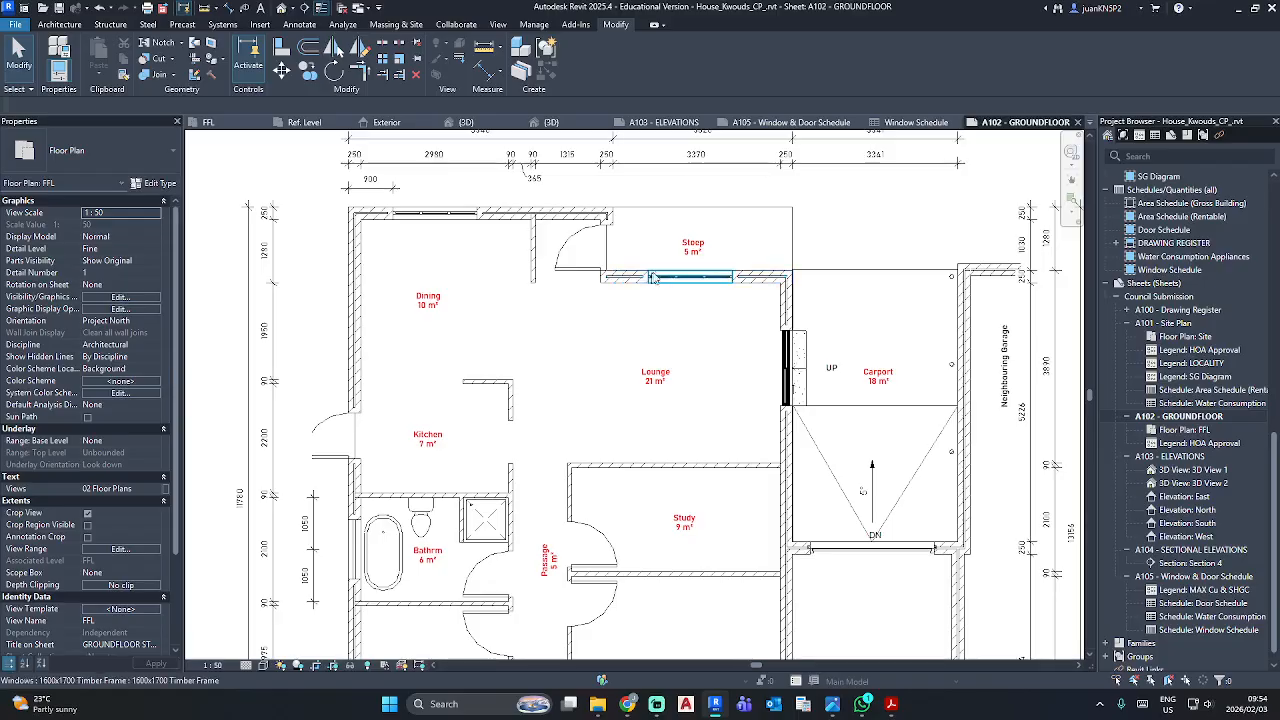
left_click(356, 540)
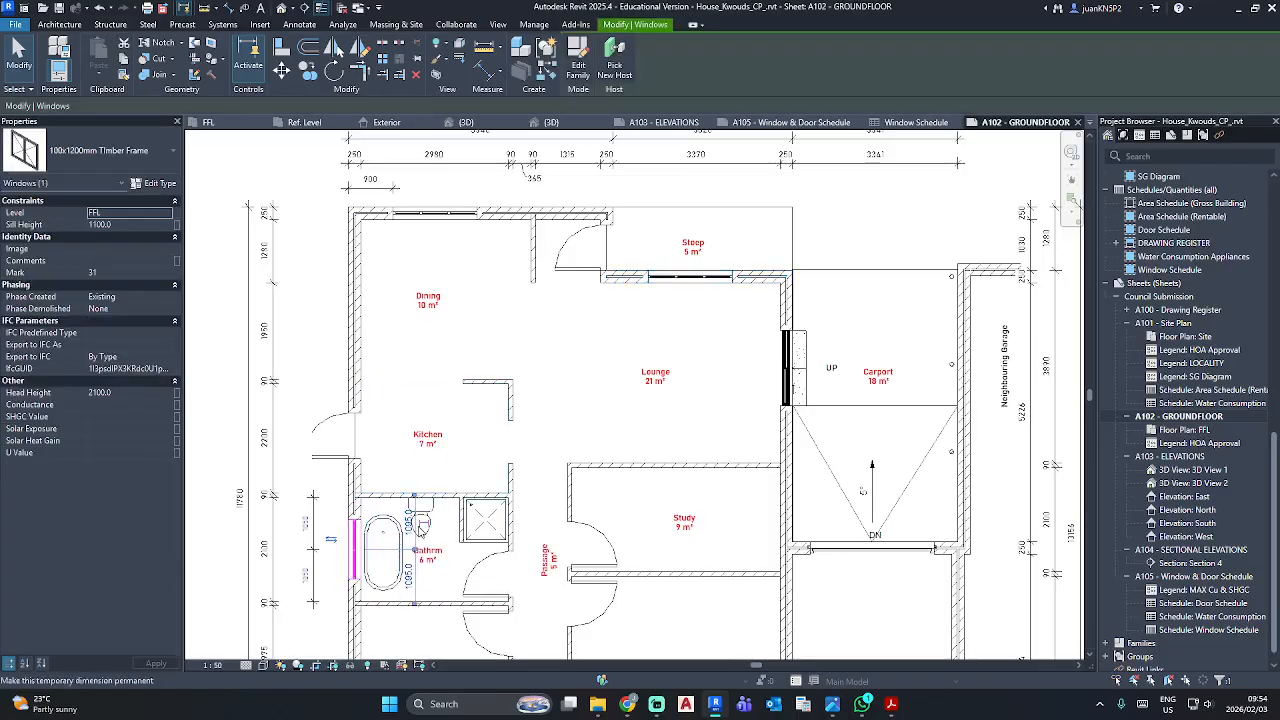
scroll(422, 528, "up", 5)
key("Escape")
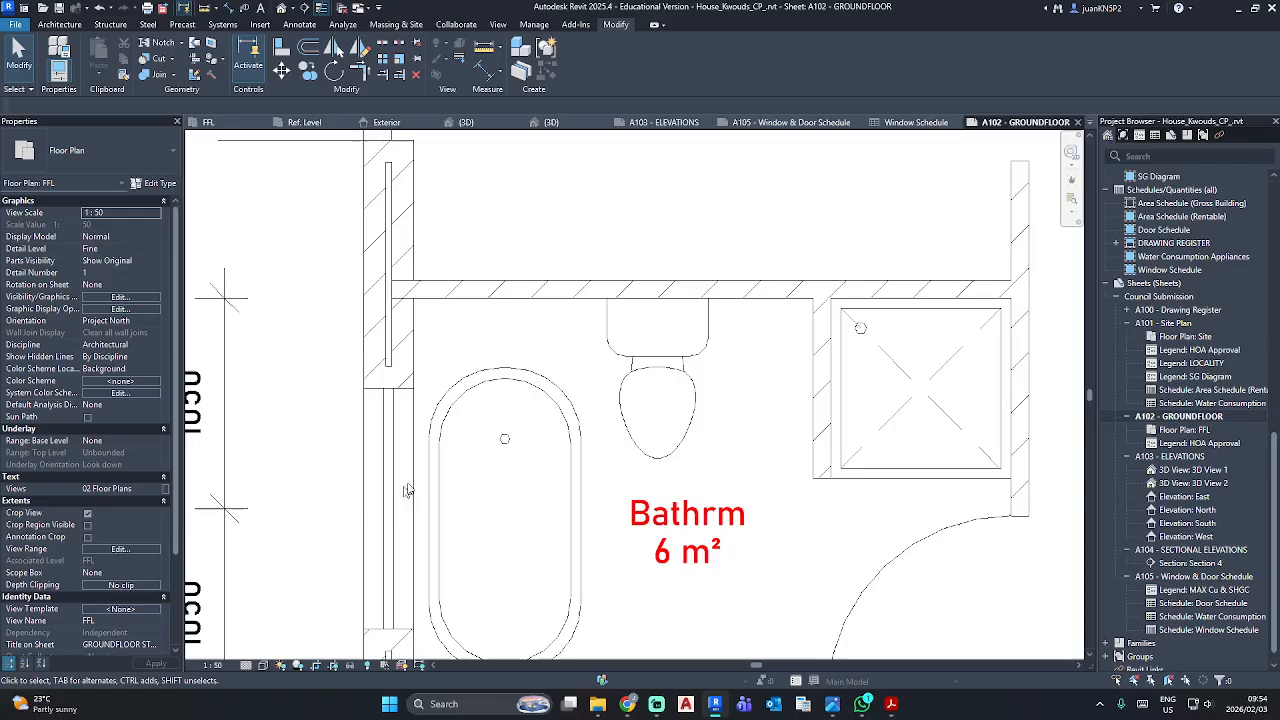
middle_click_drag(400, 498, 469, 348)
left_click(469, 348)
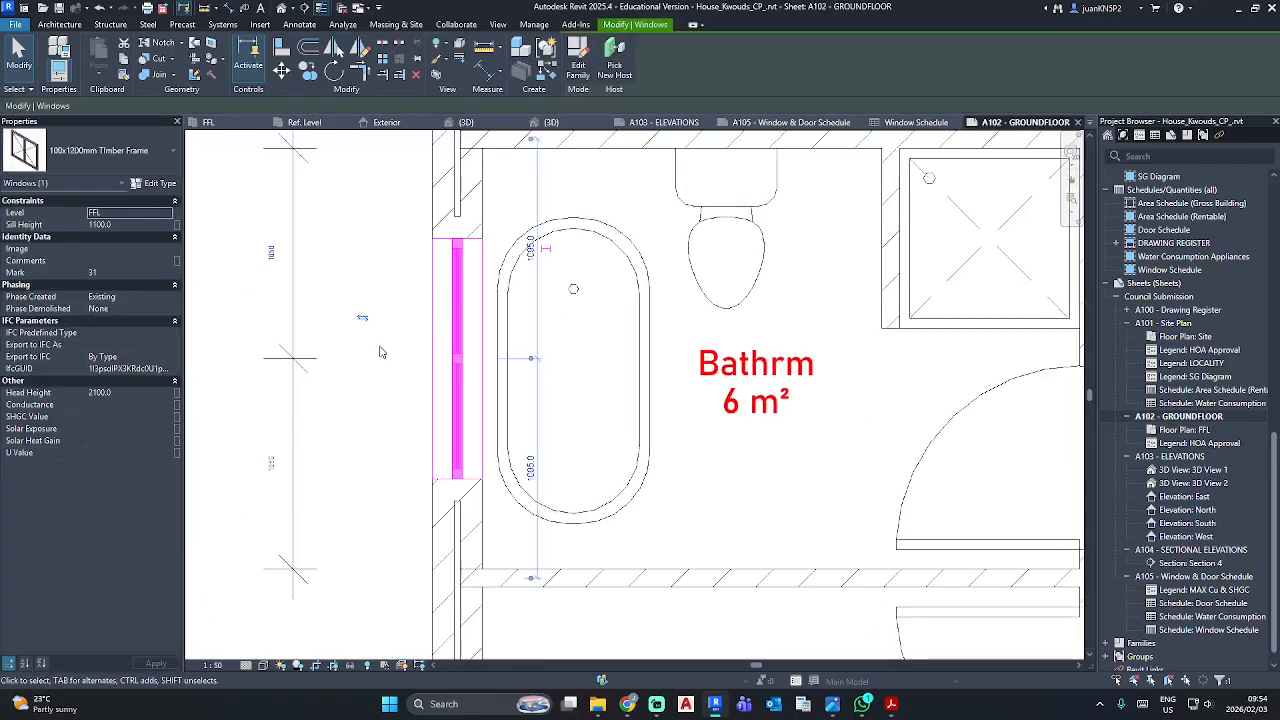
key("Escape")
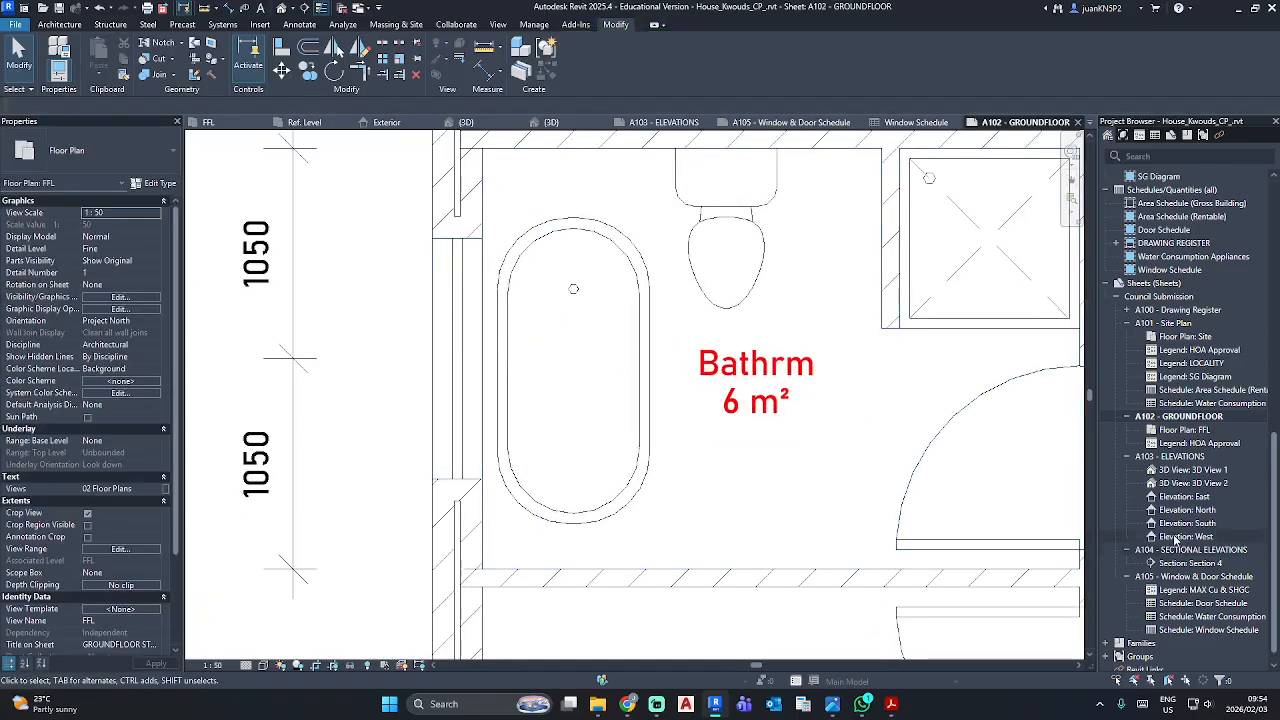
Review the bathroom window in the West elevation on sheet A103 - ELEVATIONS again.
double_click(1171, 456)
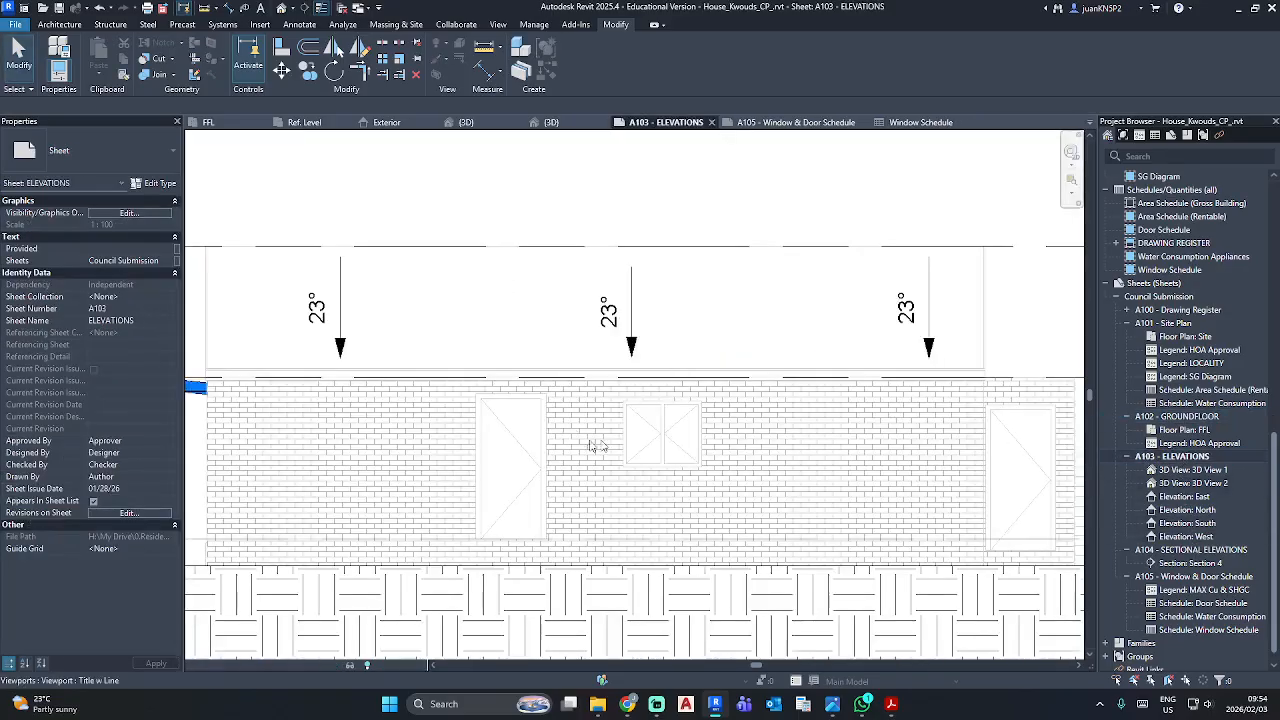
scroll(677, 434, "up", 3)
scroll(671, 437, "down", 3)
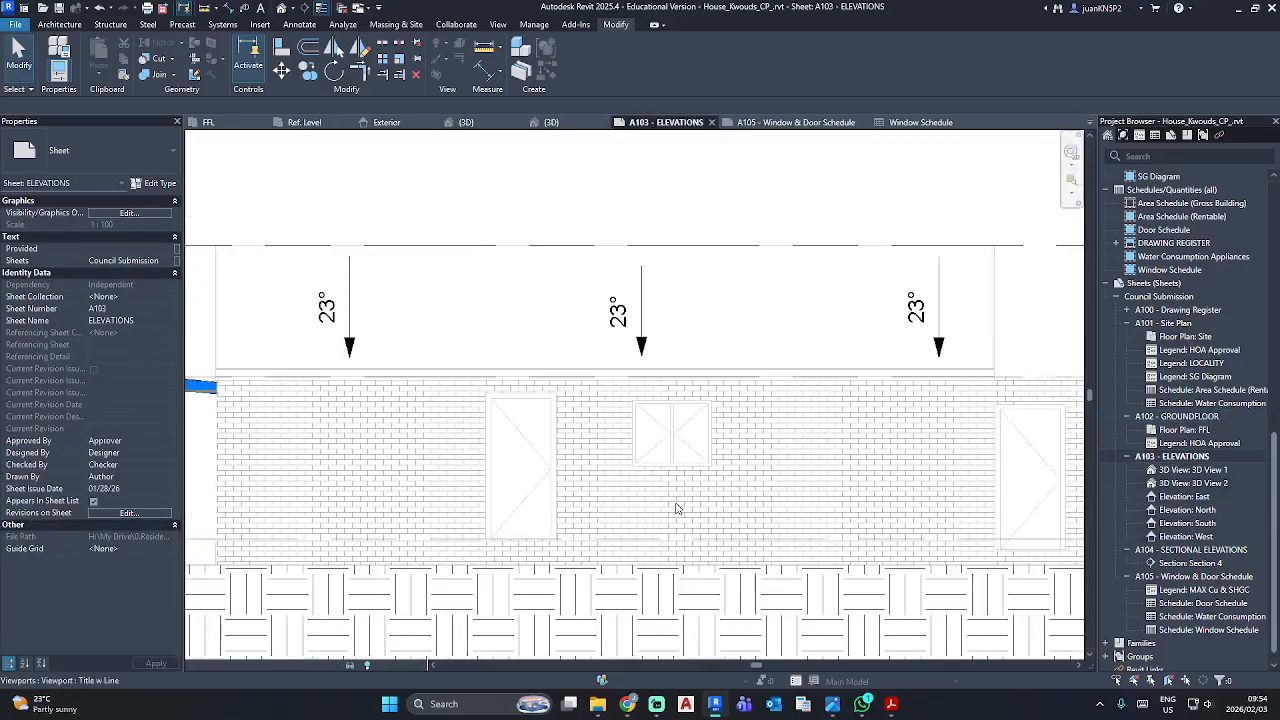
Measure the bathroom window's height above the floor level in the West elevation with a trial aligned dimension.
key("d")
key("i")
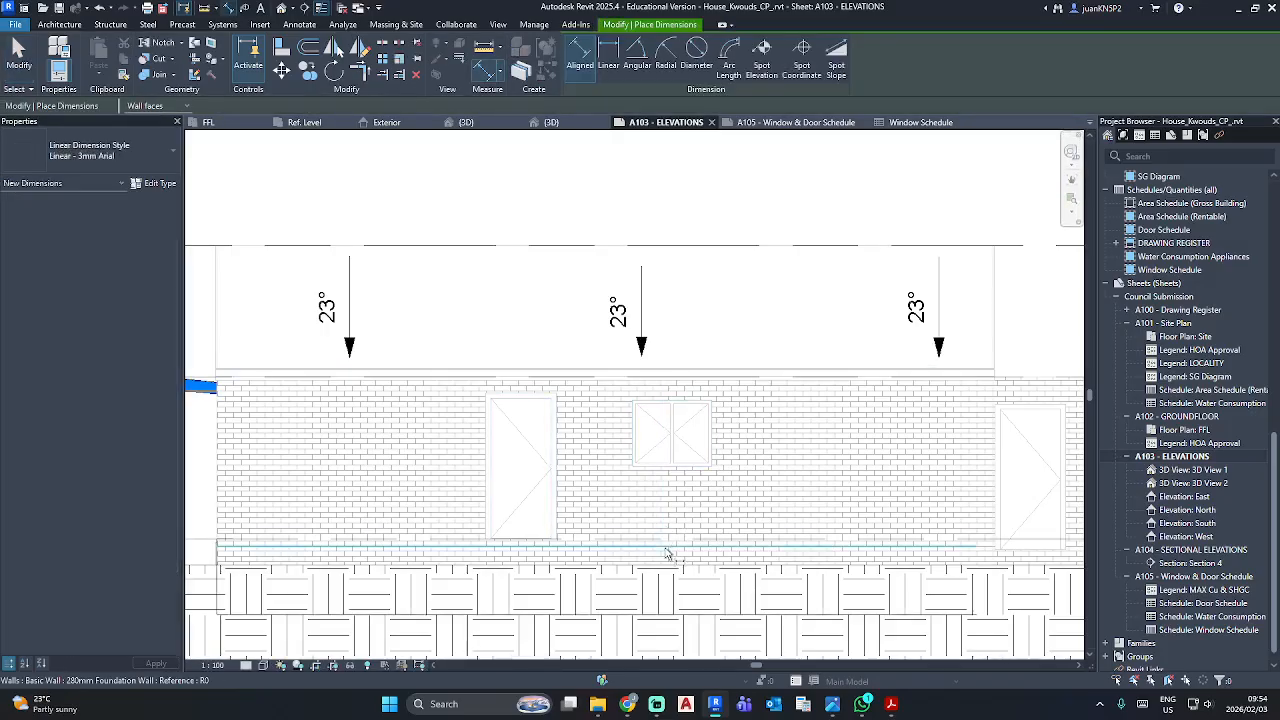
left_click(645, 540)
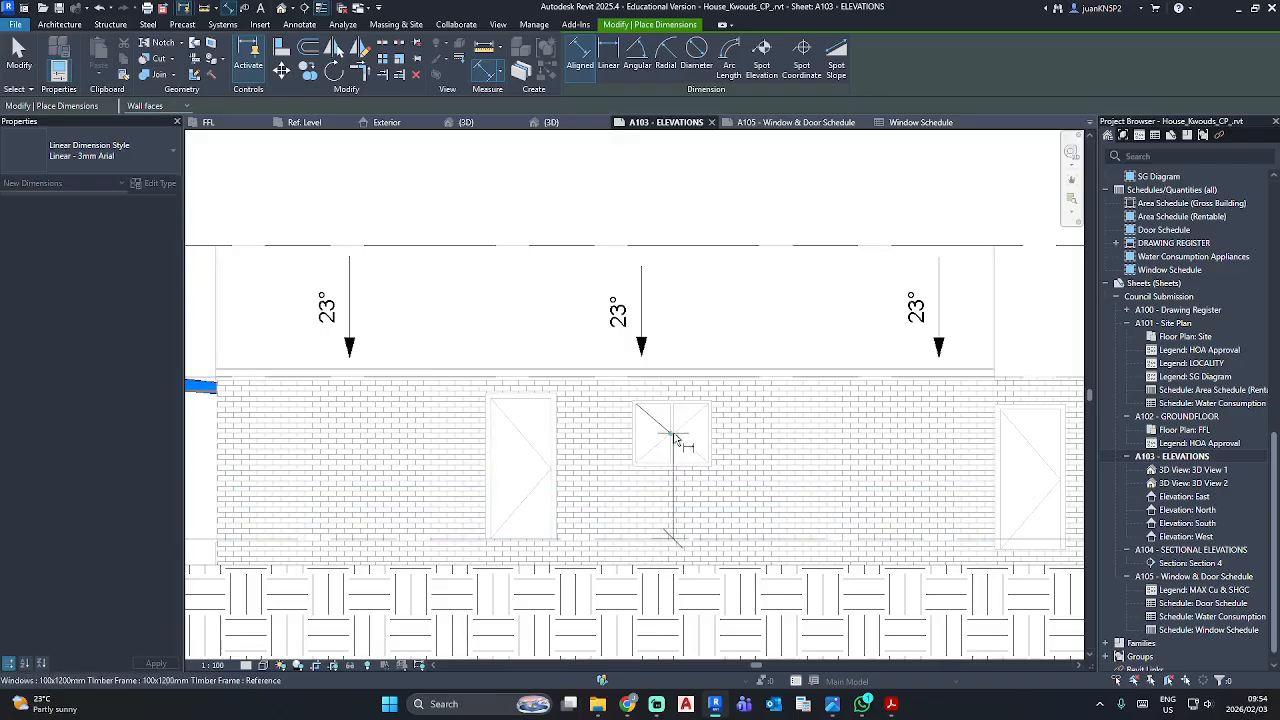
scroll(675, 438, "up", 3)
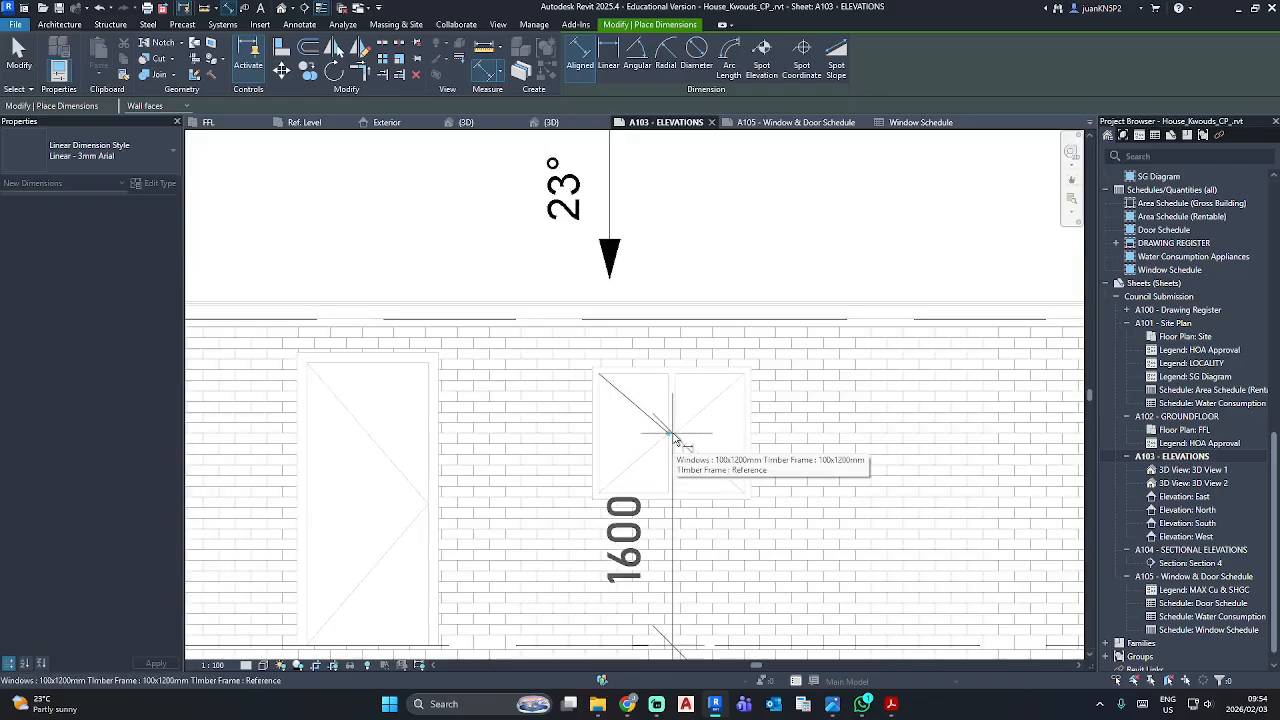
left_click(675, 438)
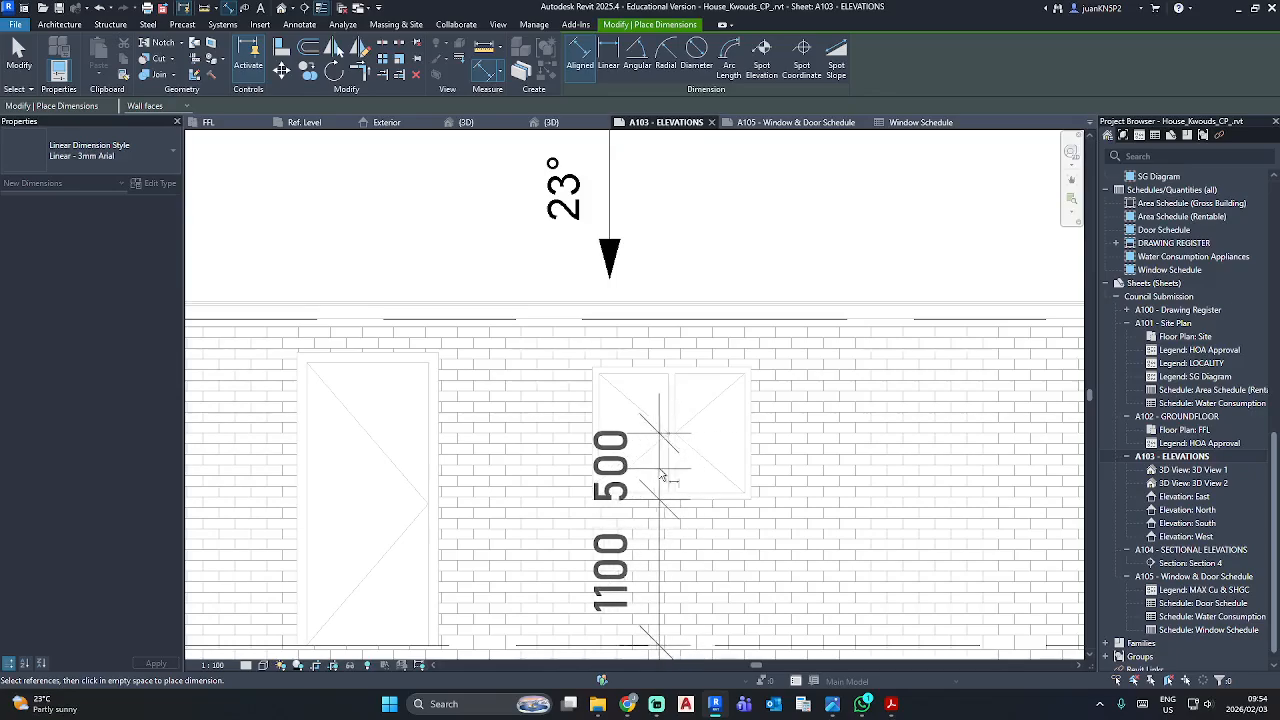
key("Escape")
key("Escape")
scroll(668, 460, "down", 3)
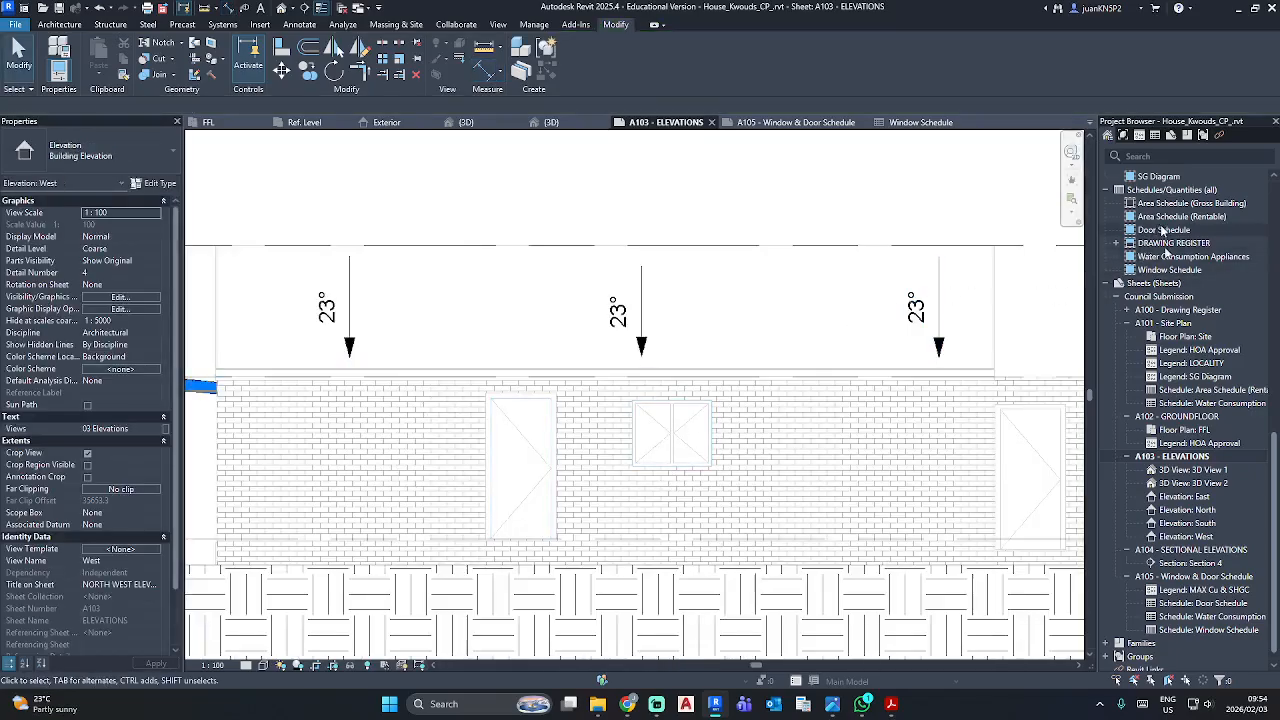
Check the bathroom window's instance properties, including its sill height, in the ground floor plan on sheet A102 - GROUNDFLOOR.
double_click(1177, 415)
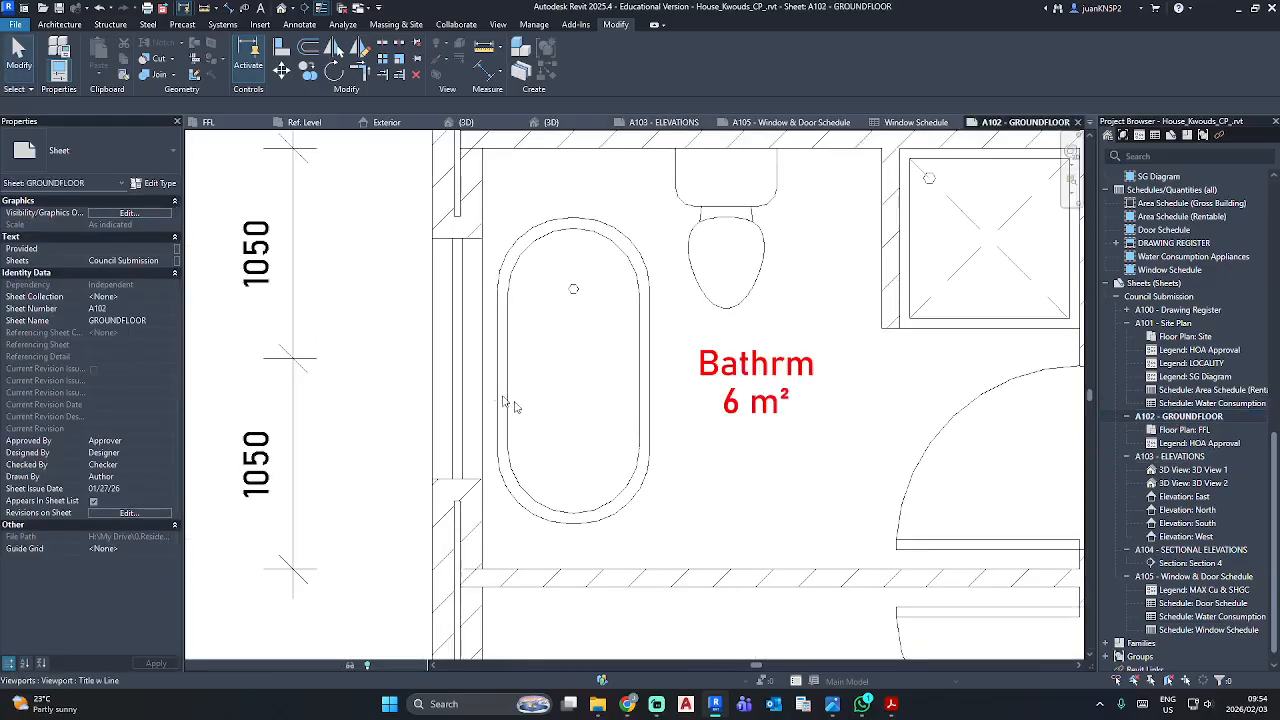
double_click(466, 345)
left_click(461, 342)
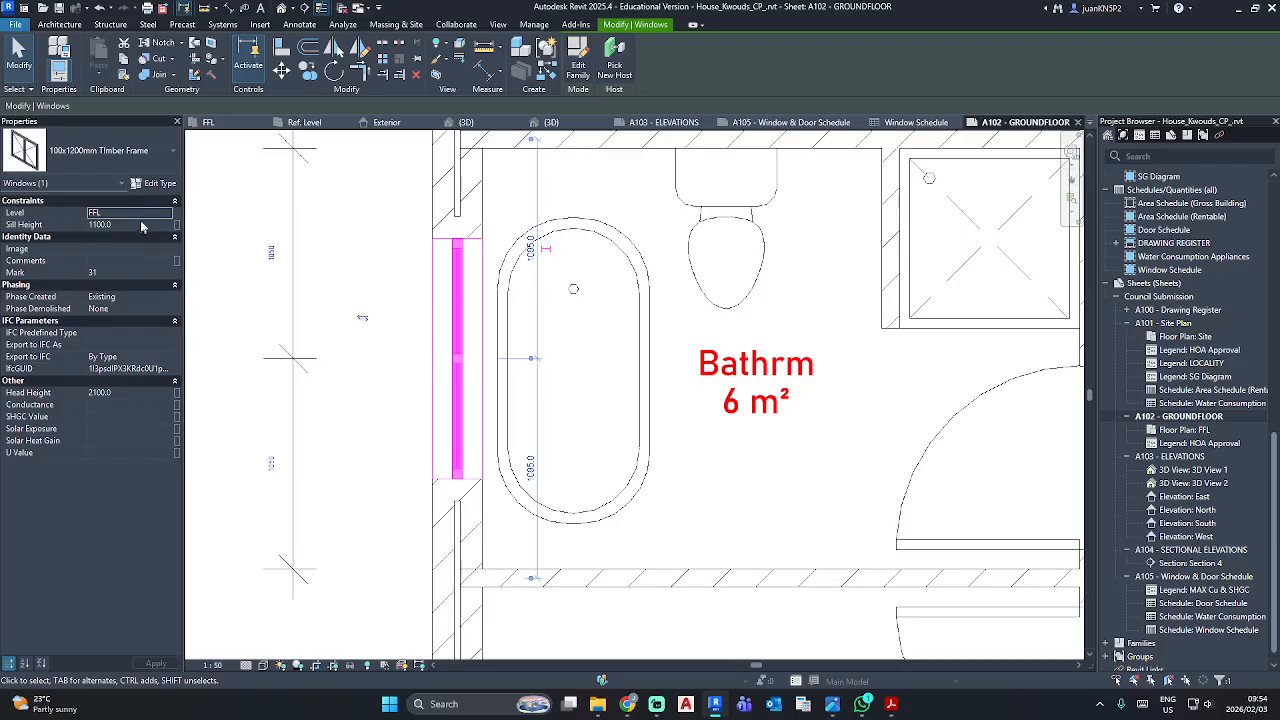
left_click(350, 257)
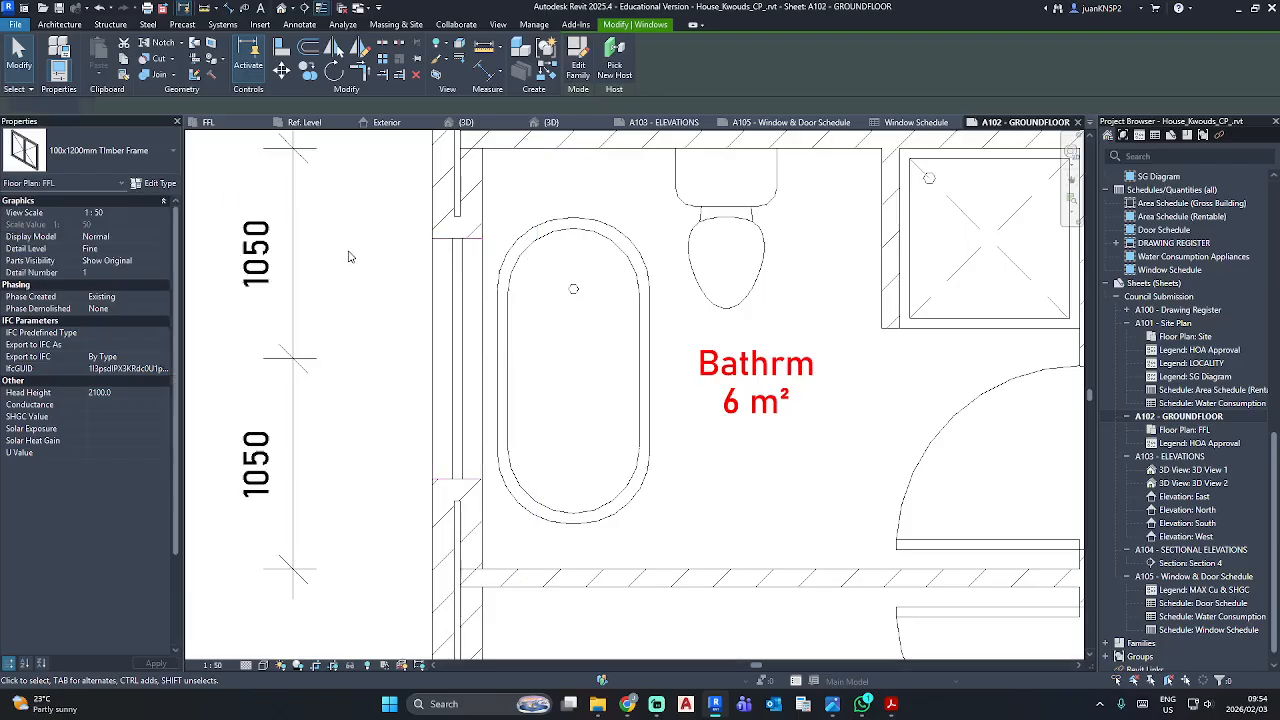
left_click(451, 262)
double_click(451, 262)
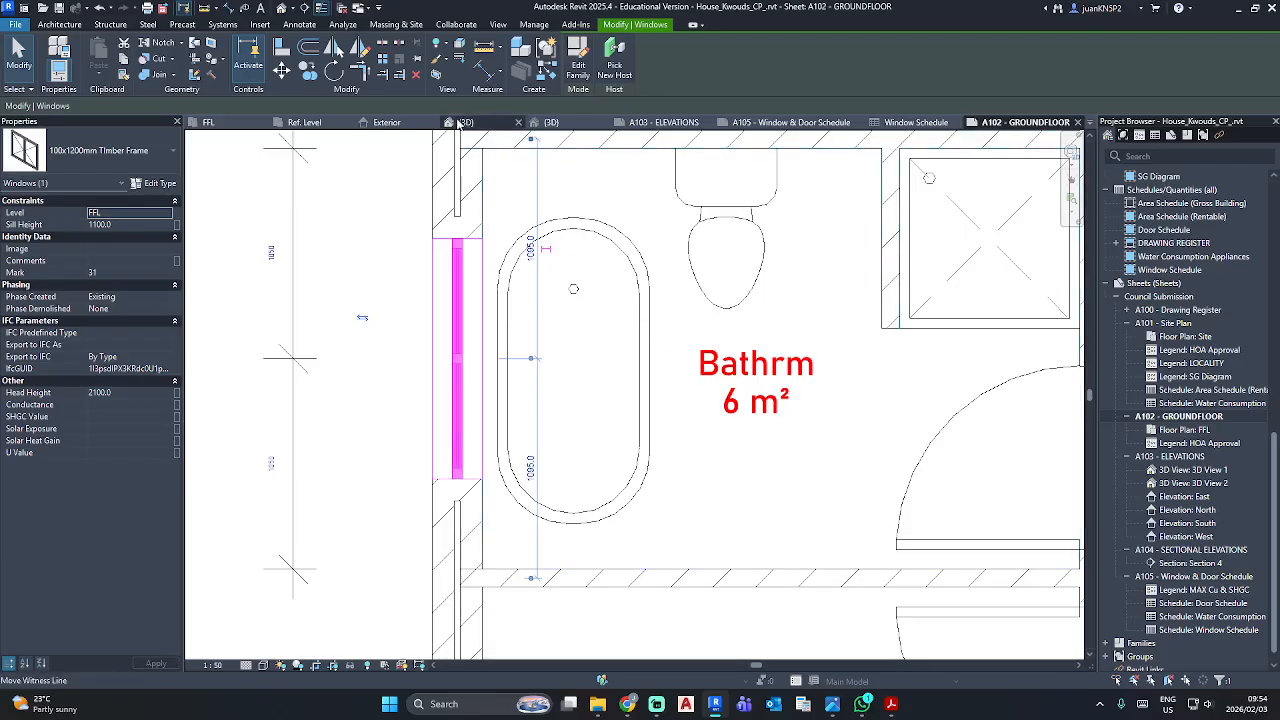
Reset the temporary hide/isolate in the Exterior elevation of the 100x1200mm Timber Frame window family.
double_click(1151, 203)
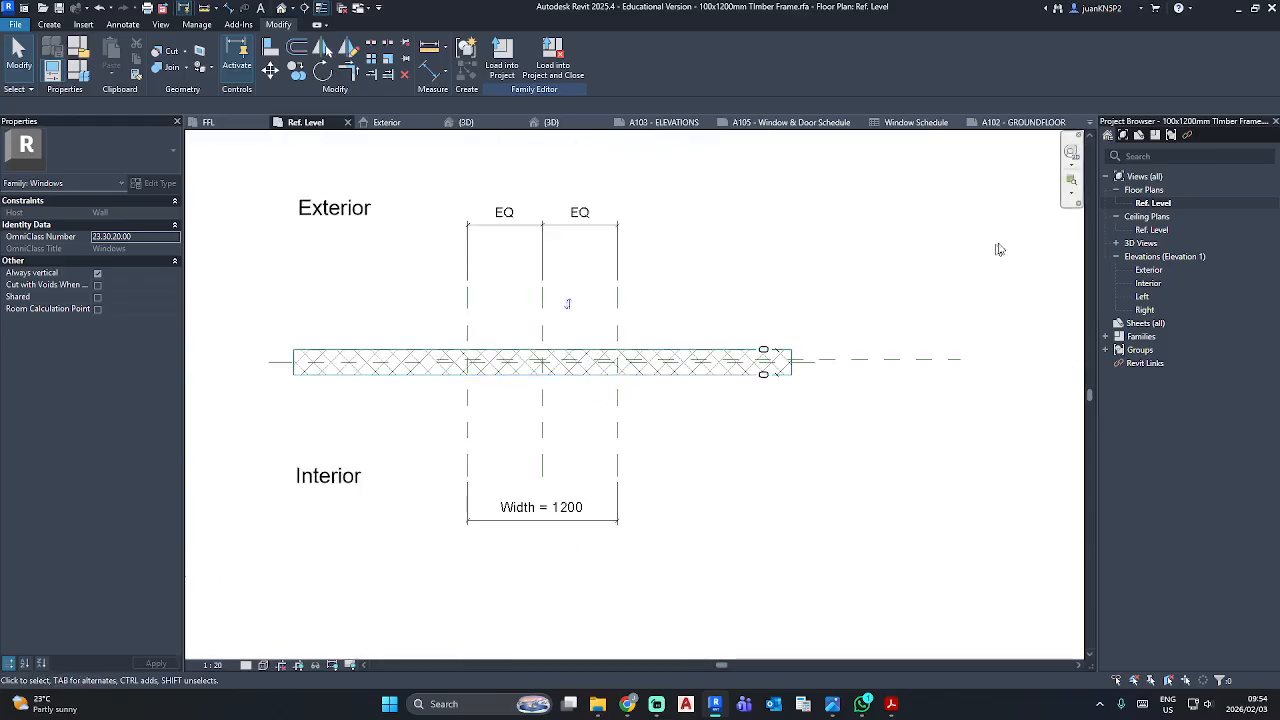
double_click(1149, 270)
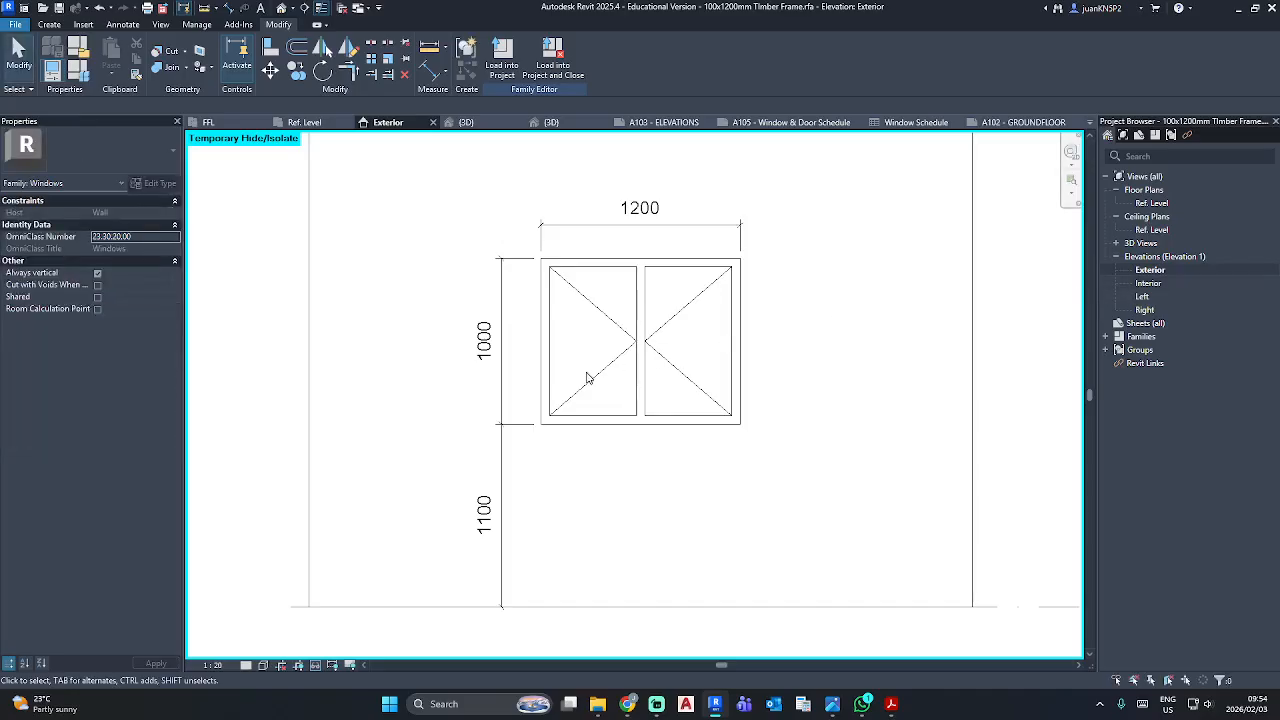
left_click(316, 670)
left_click(337, 651)
scroll(544, 380, "up", 1)
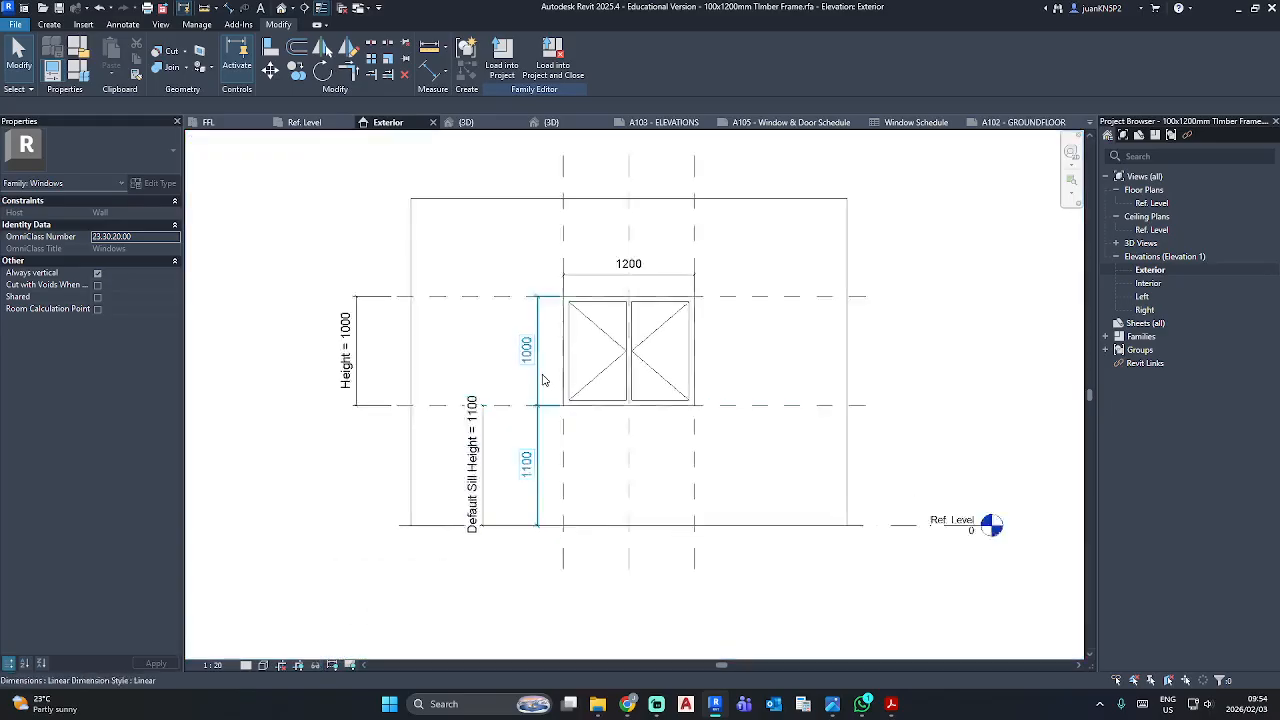
scroll(544, 380, "up", 1)
Examine the host wall and the window's plan representation in the family's Ref. Level floor plan.
double_click(1152, 203)
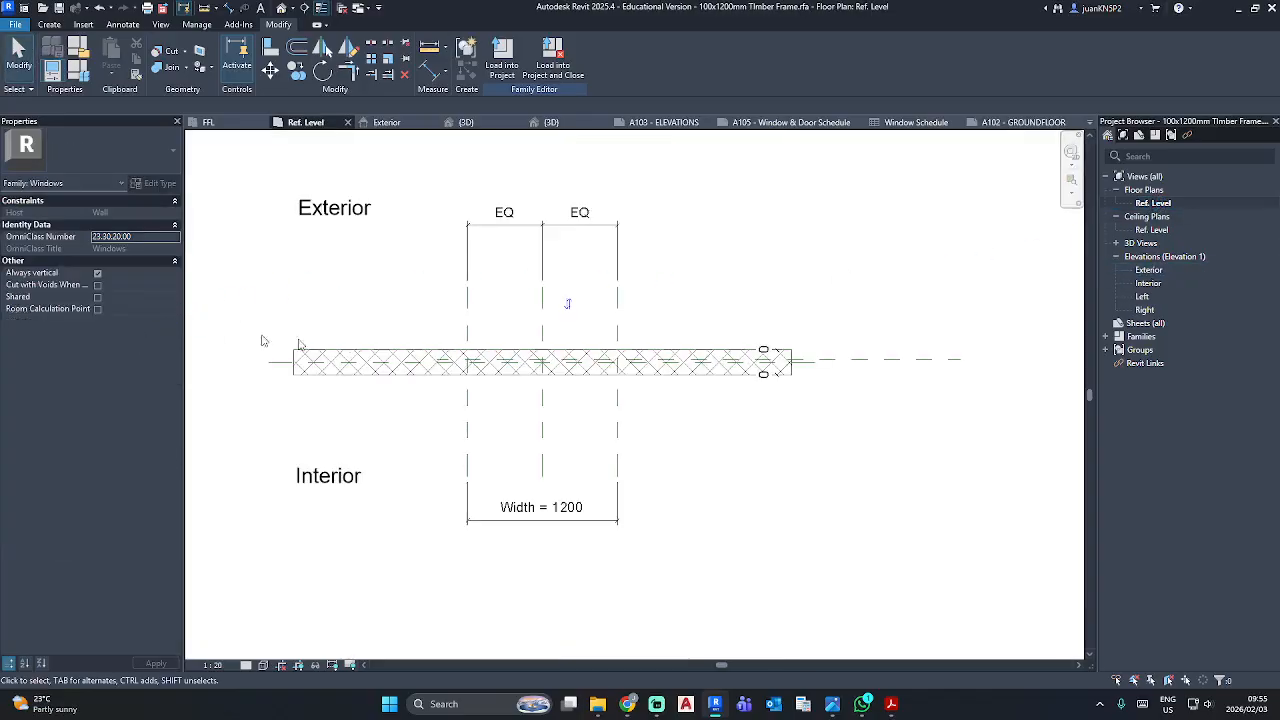
left_click(505, 366)
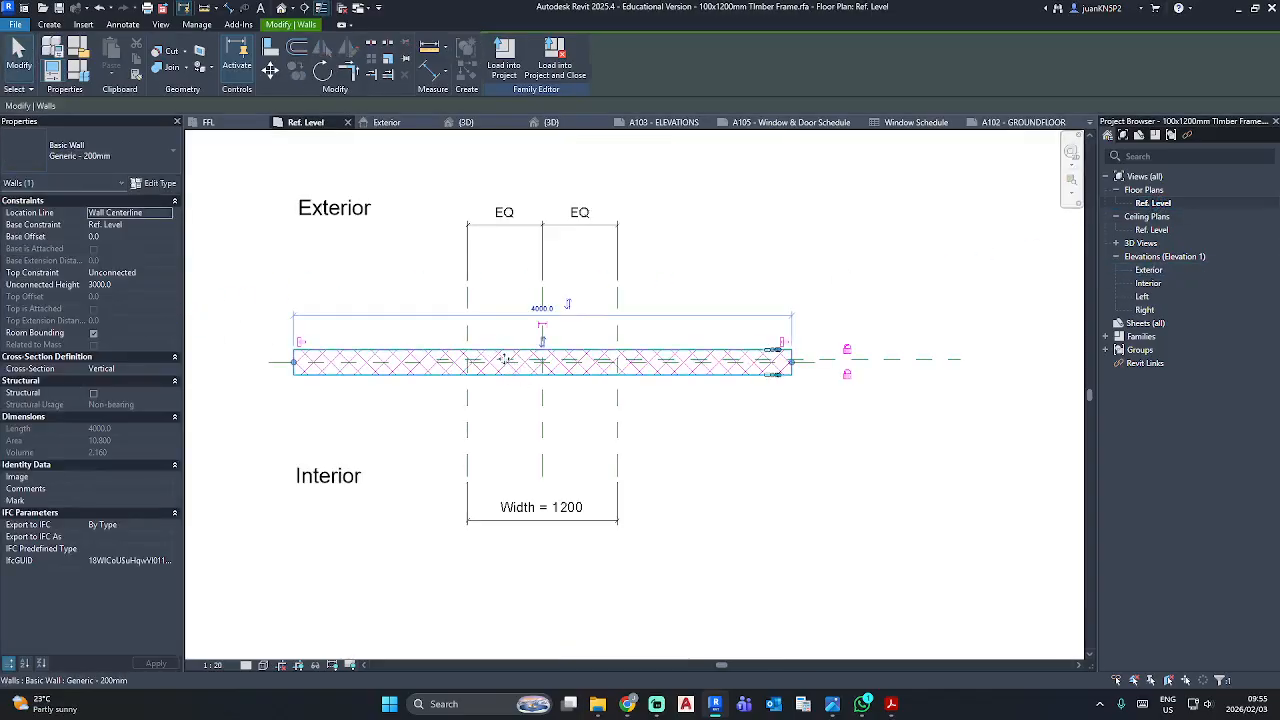
scroll(503, 362, "up", 3)
scroll(500, 420, "down", 3)
left_click(505, 451)
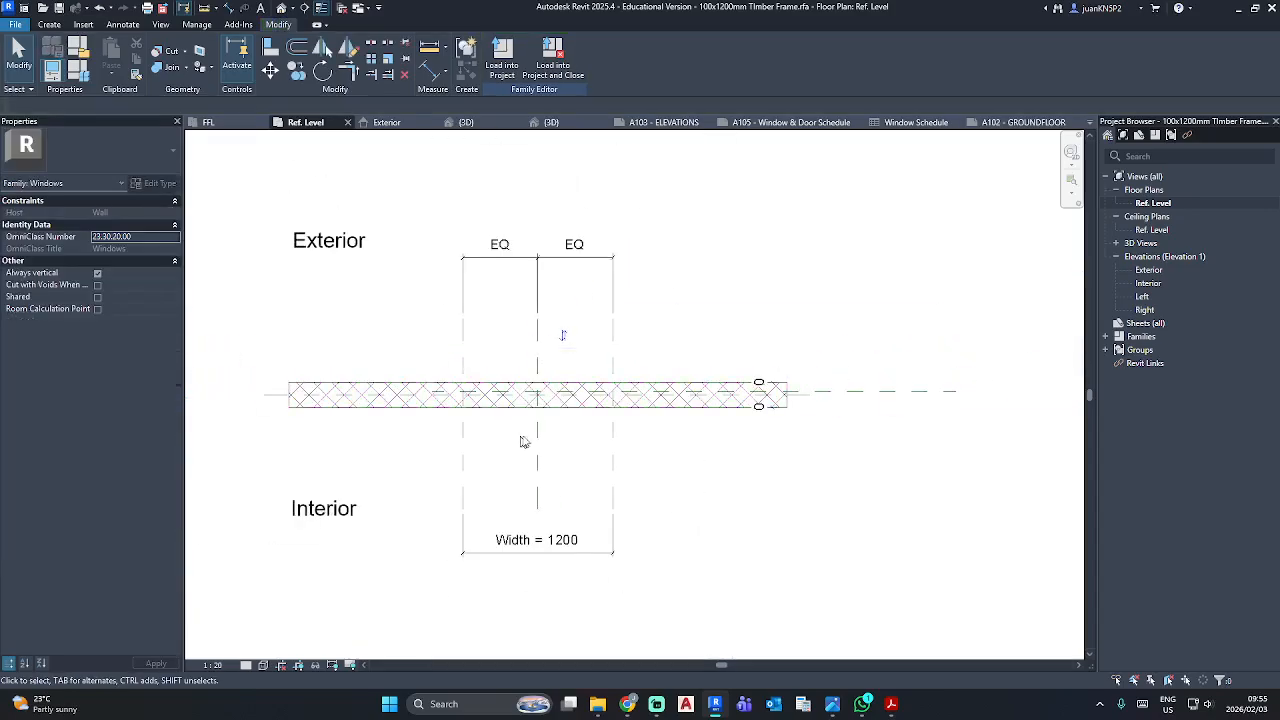
Set the window family's Default Sill Height to 500 in the Exterior elevation.
double_click(1149, 270)
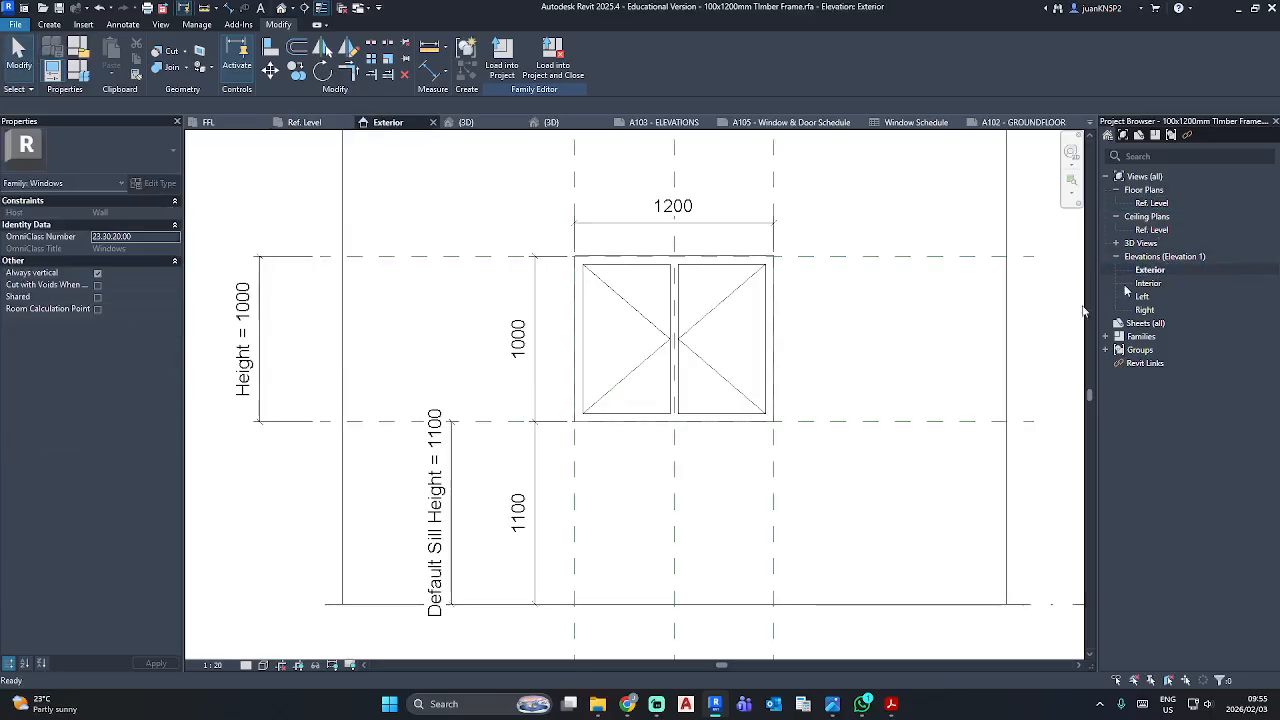
left_click(452, 424)
left_click(436, 453)
left_click(438, 480)
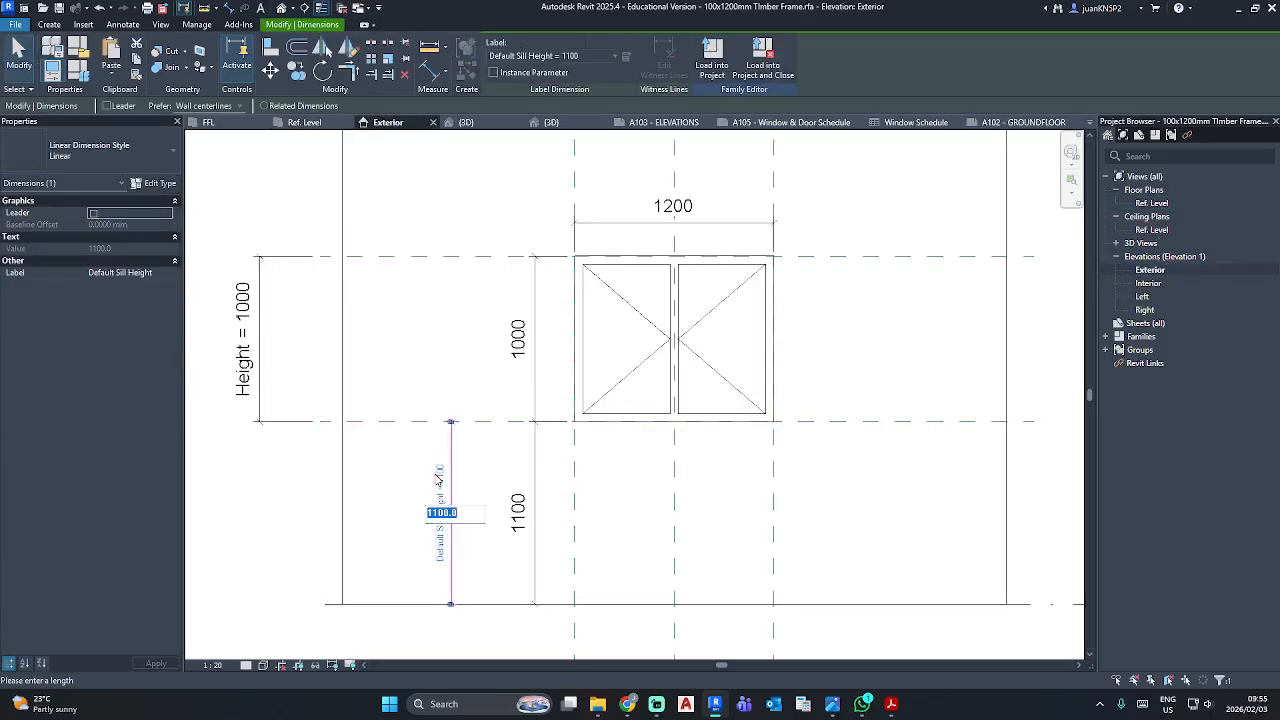
type("500")
key("Return")
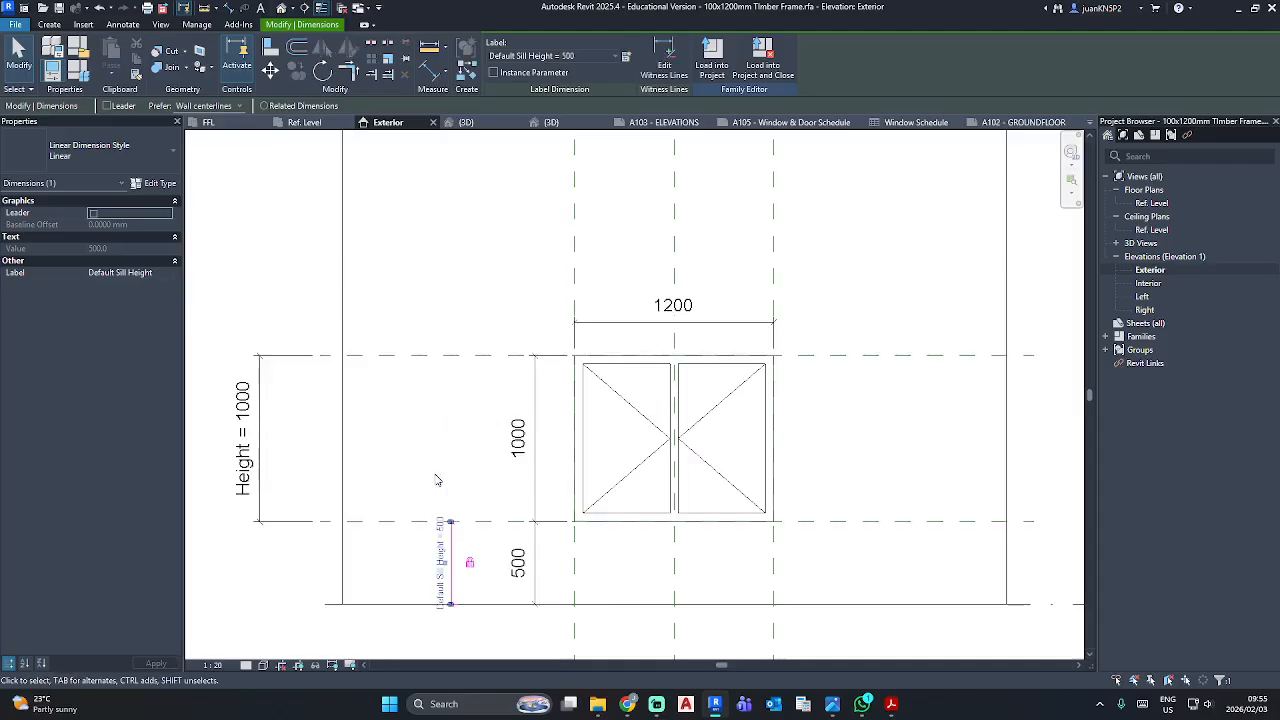
left_click(447, 296)
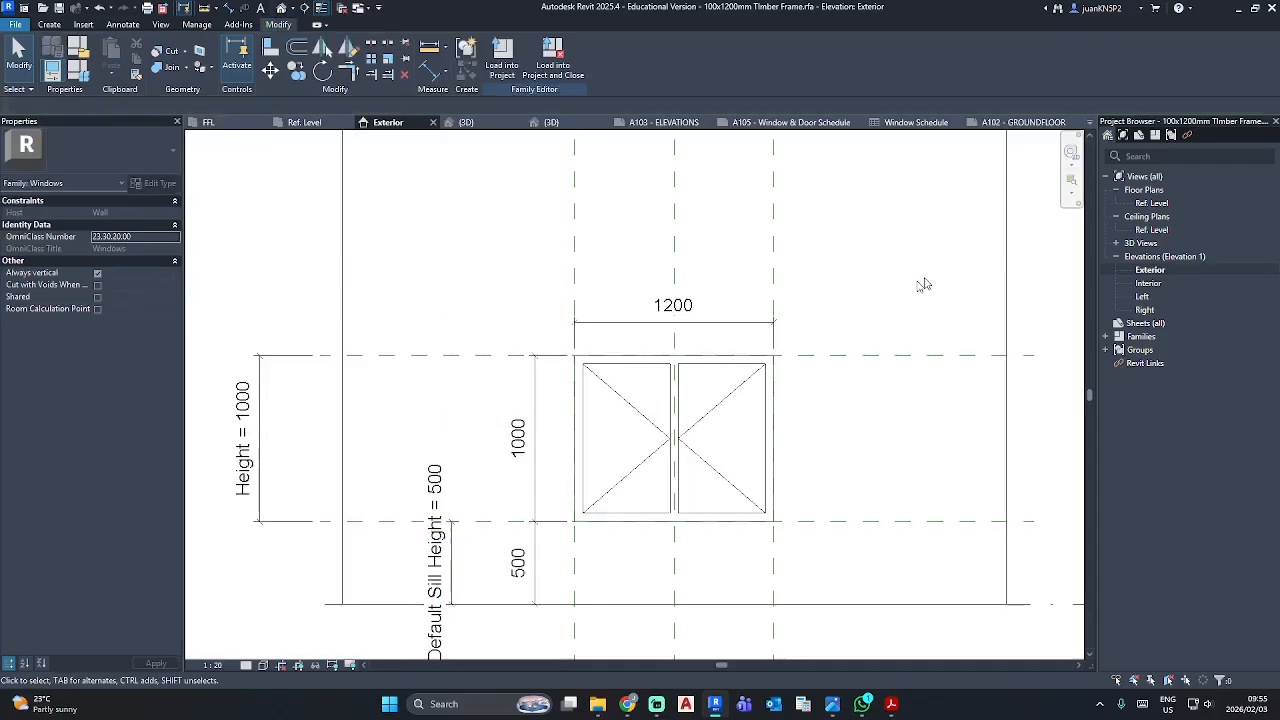
Check the window in the family's Ref. Level plan and load the updated family into the house project.
double_click(1152, 203)
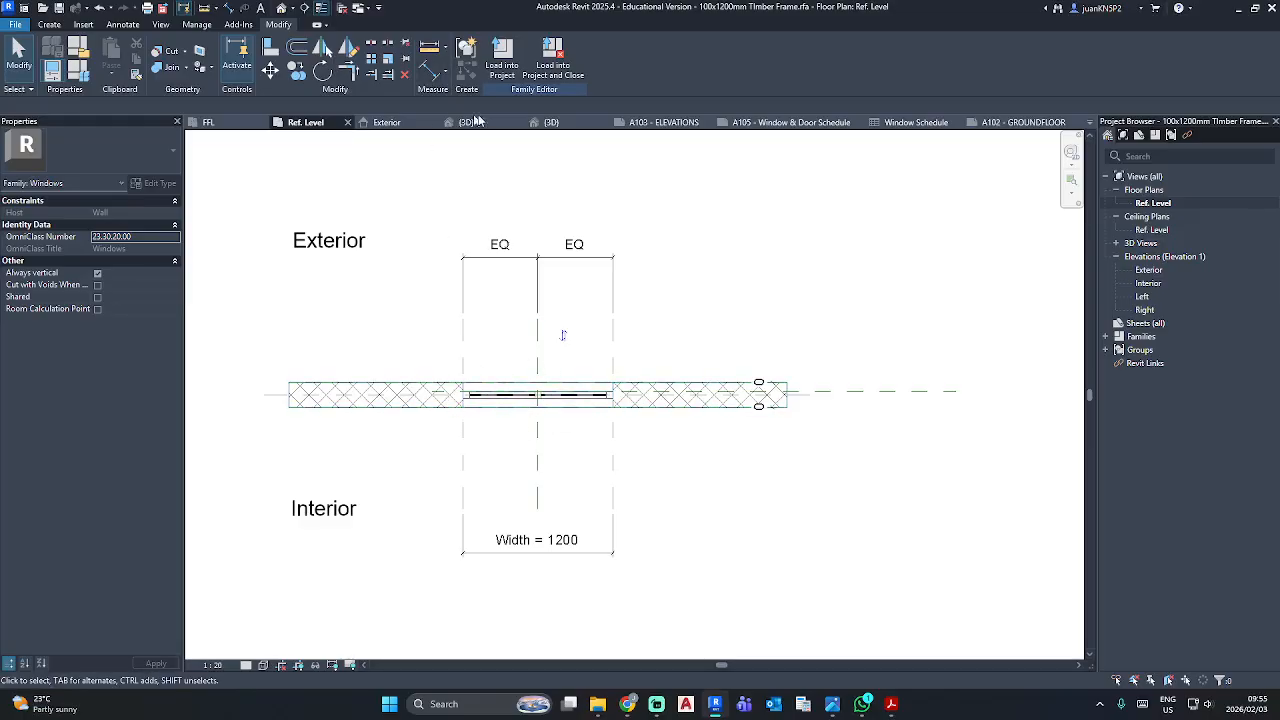
left_click(504, 62)
left_click(597, 352)
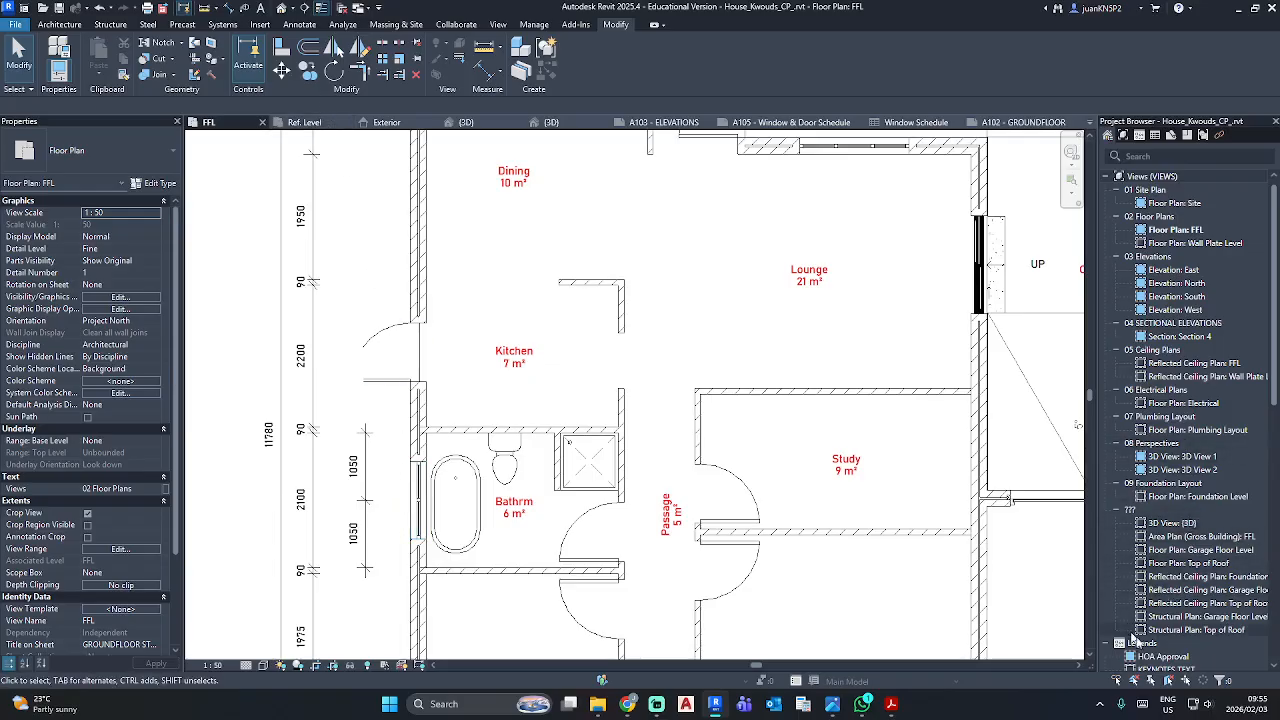
Check the bathroom window's position and sill height in the West elevation on sheet A103 - ELEVATIONS.
scroll(1130, 637, "down", 5)
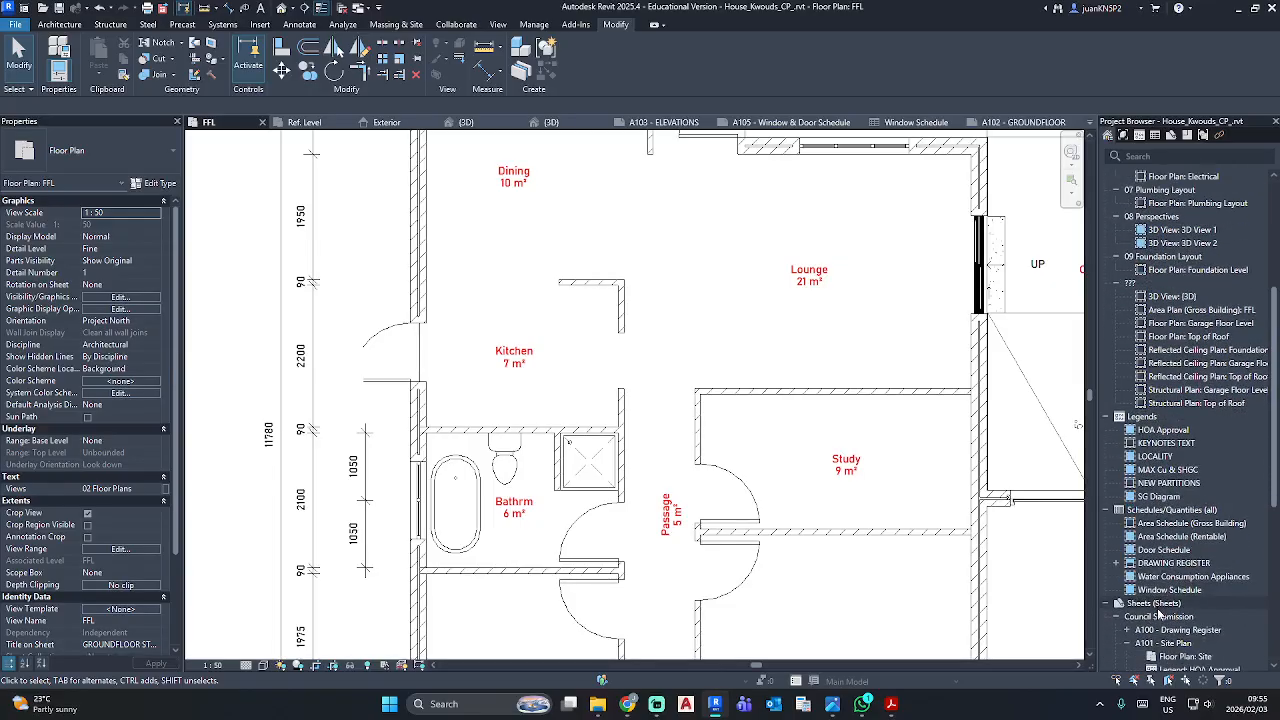
scroll(1160, 608, "down", 9)
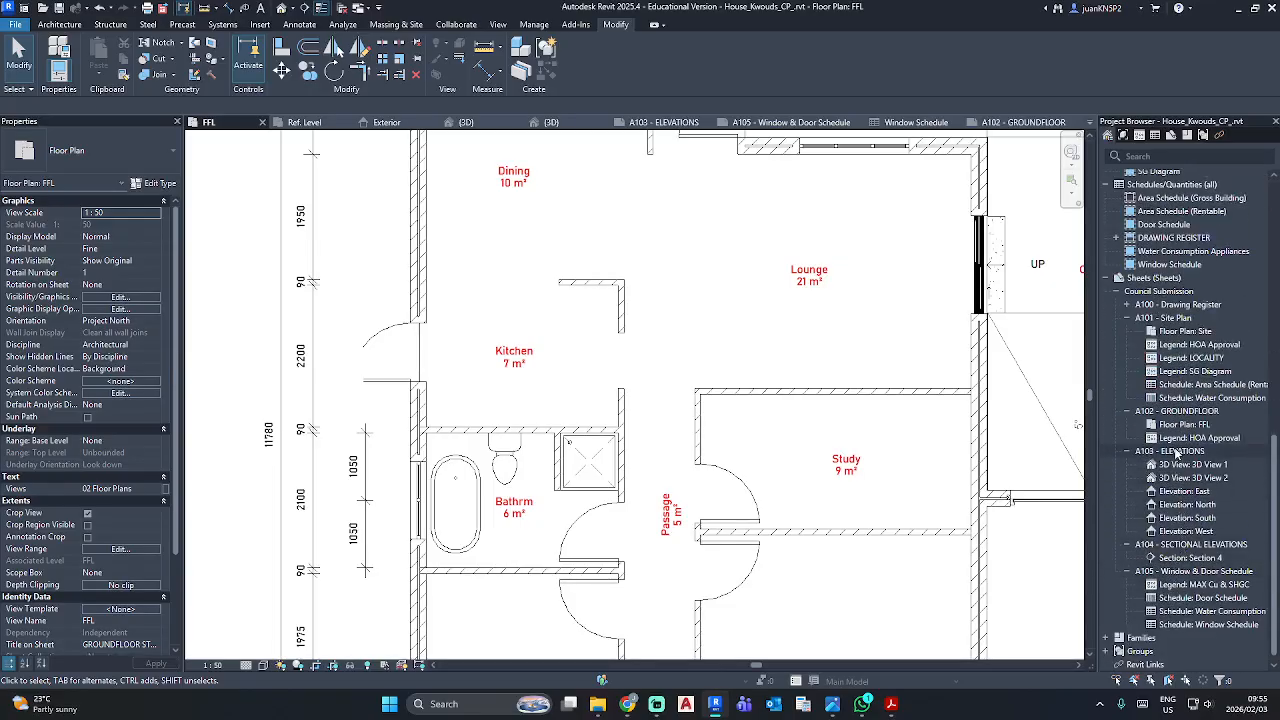
double_click(1178, 452)
double_click(665, 428)
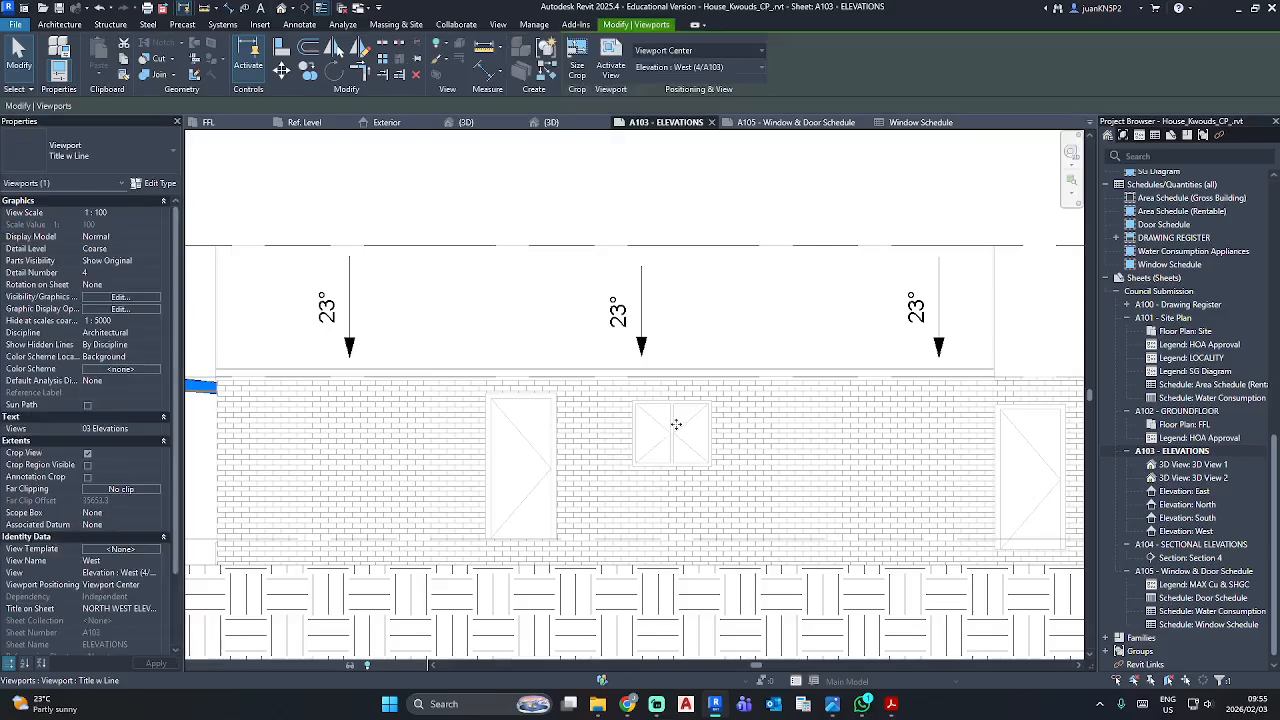
left_click(674, 428)
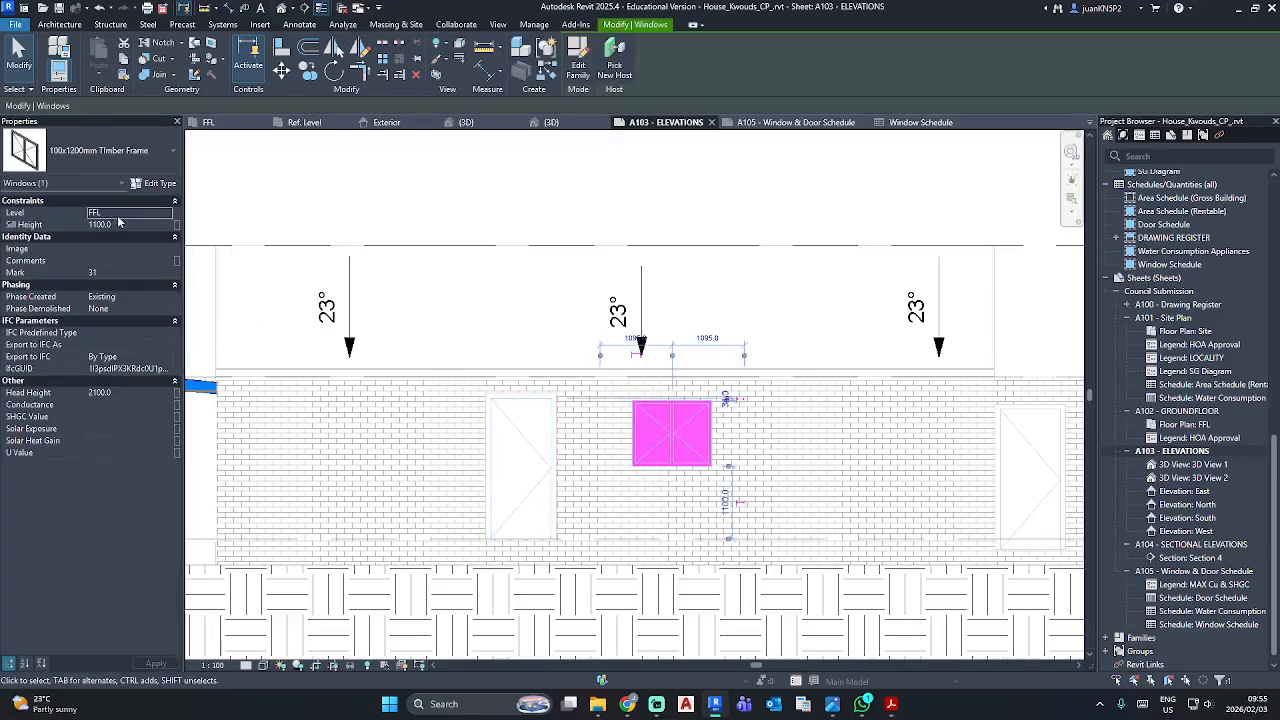
key("Escape")
scroll(623, 466, "up", 3)
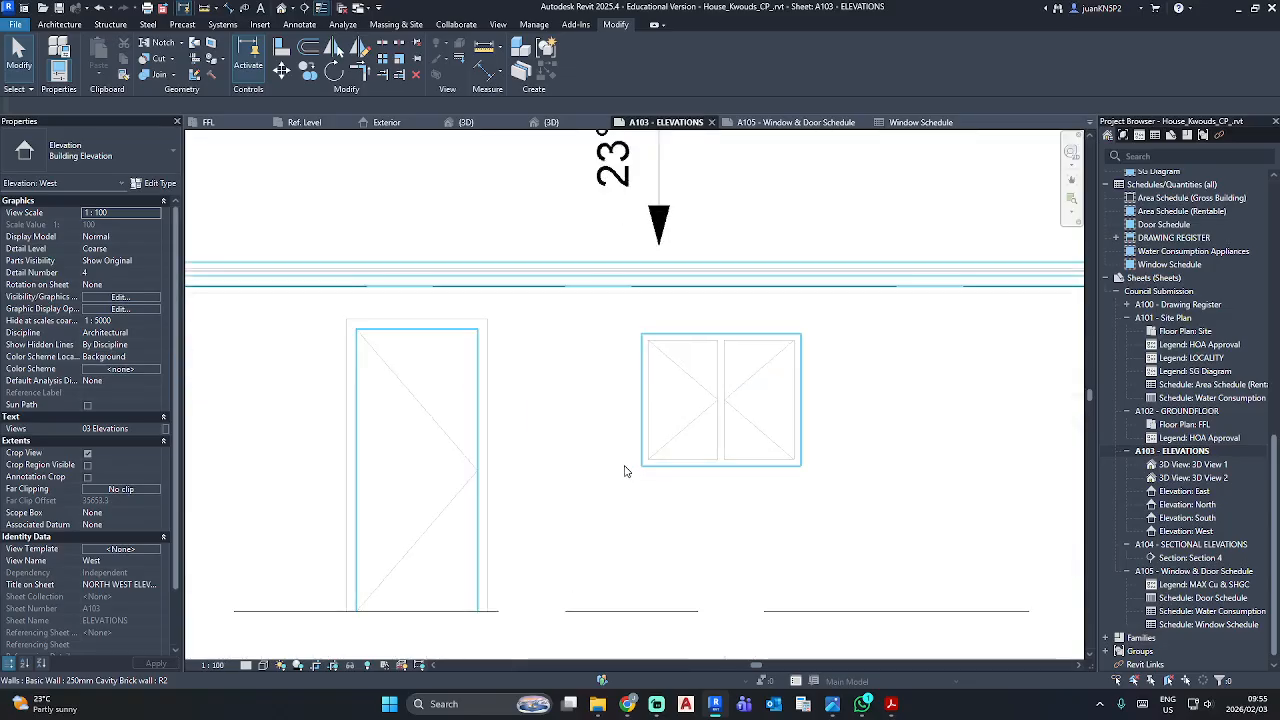
Open the family of the lounge window facing the stoep from floor plan FFL for editing, and show its Exterior elevation.
scroll(1200, 299, "up", 5)
scroll(1195, 305, "up", 8)
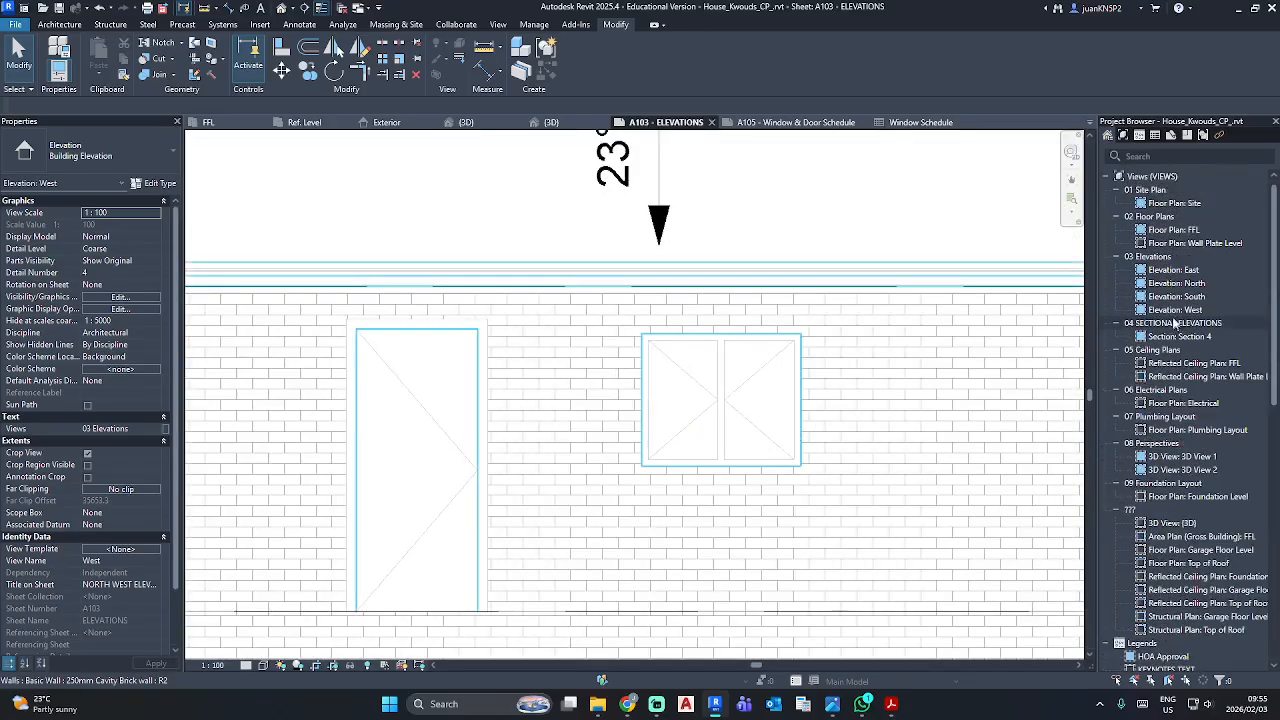
double_click(1163, 230)
scroll(423, 461, "down", 2)
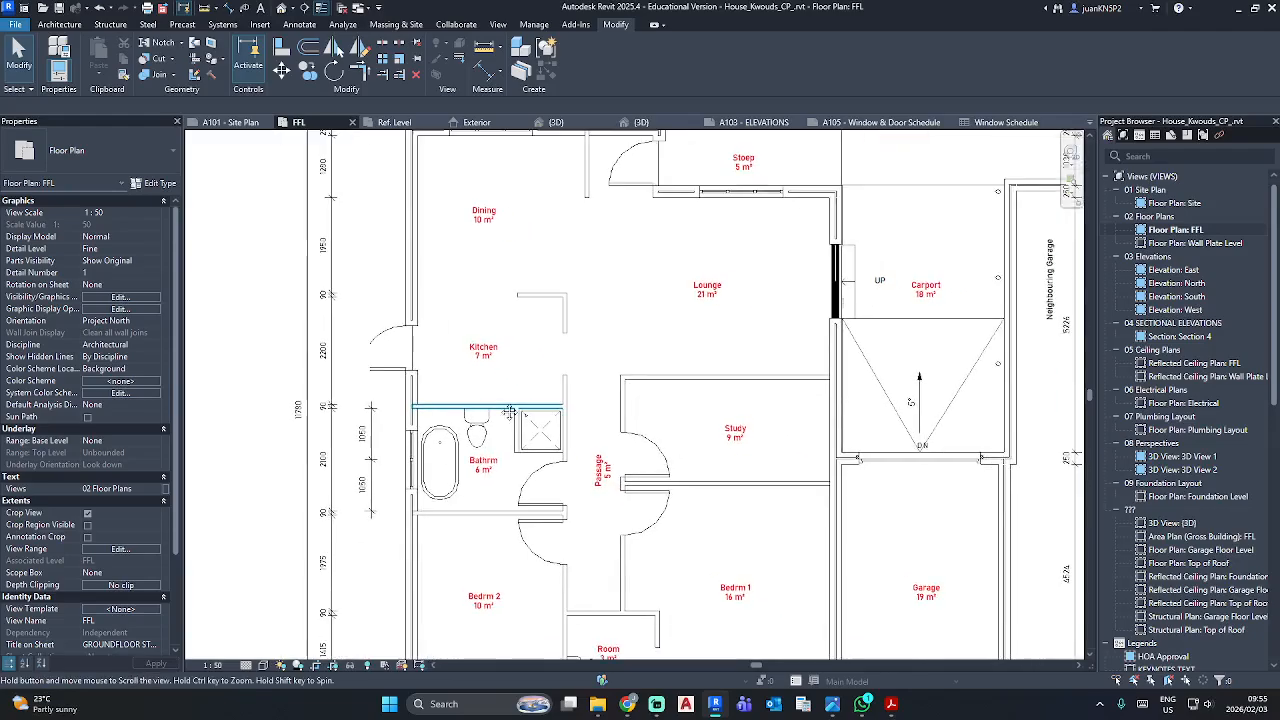
middle_click_drag(402, 458, 349, 597)
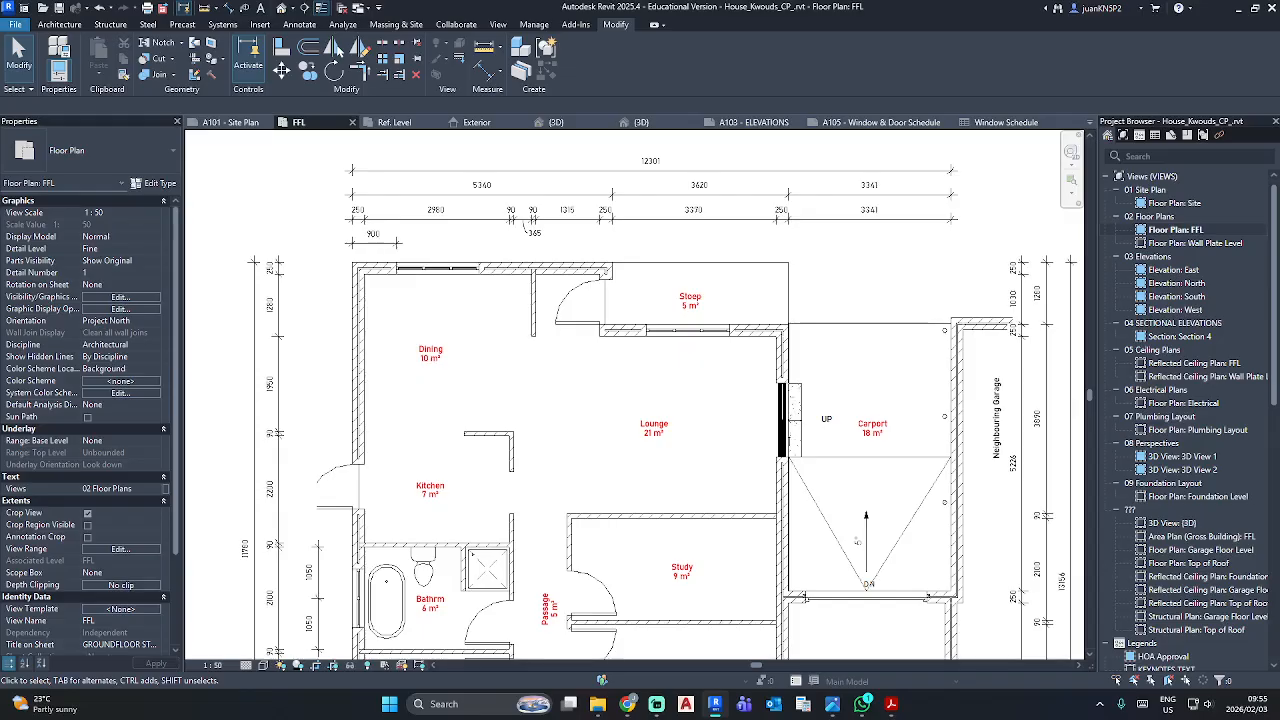
left_click(689, 329)
left_click(578, 55)
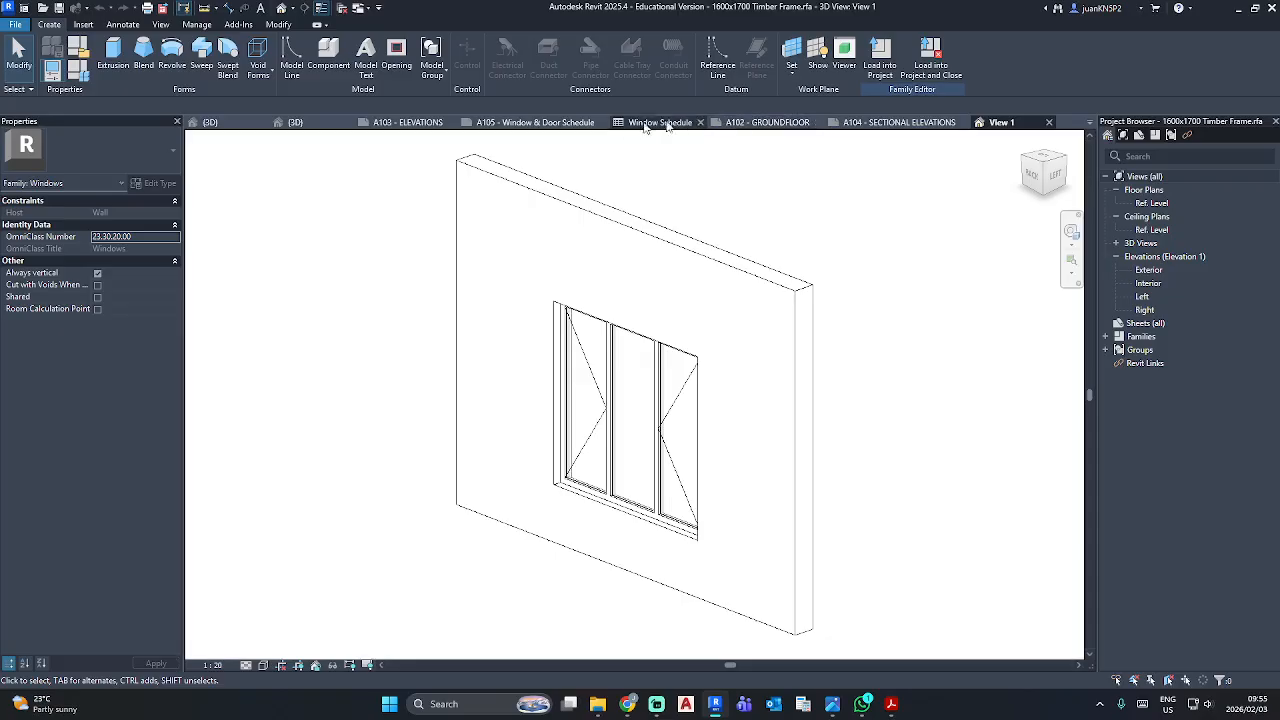
double_click(1149, 270)
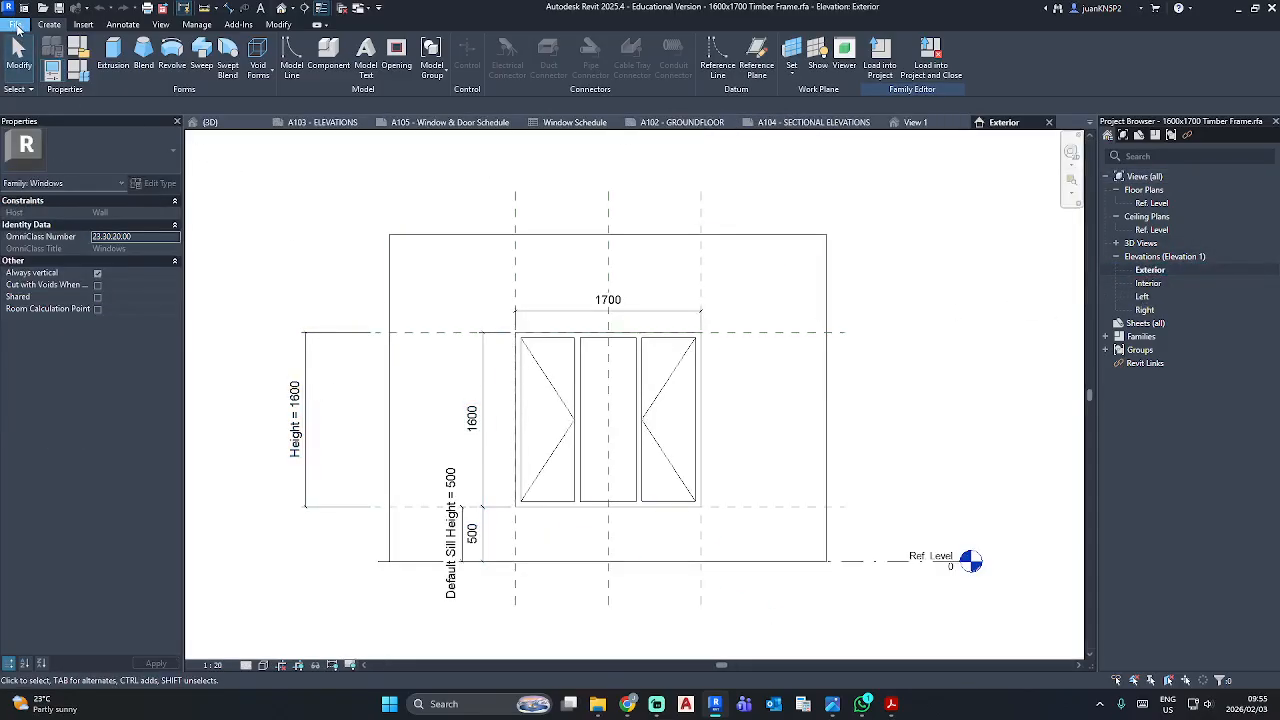
Save the three-pane window family under the new name 1300x1700 Timber Frame.rfa in the Windows folder.
left_click(17, 26)
mouse_move(60, 190)
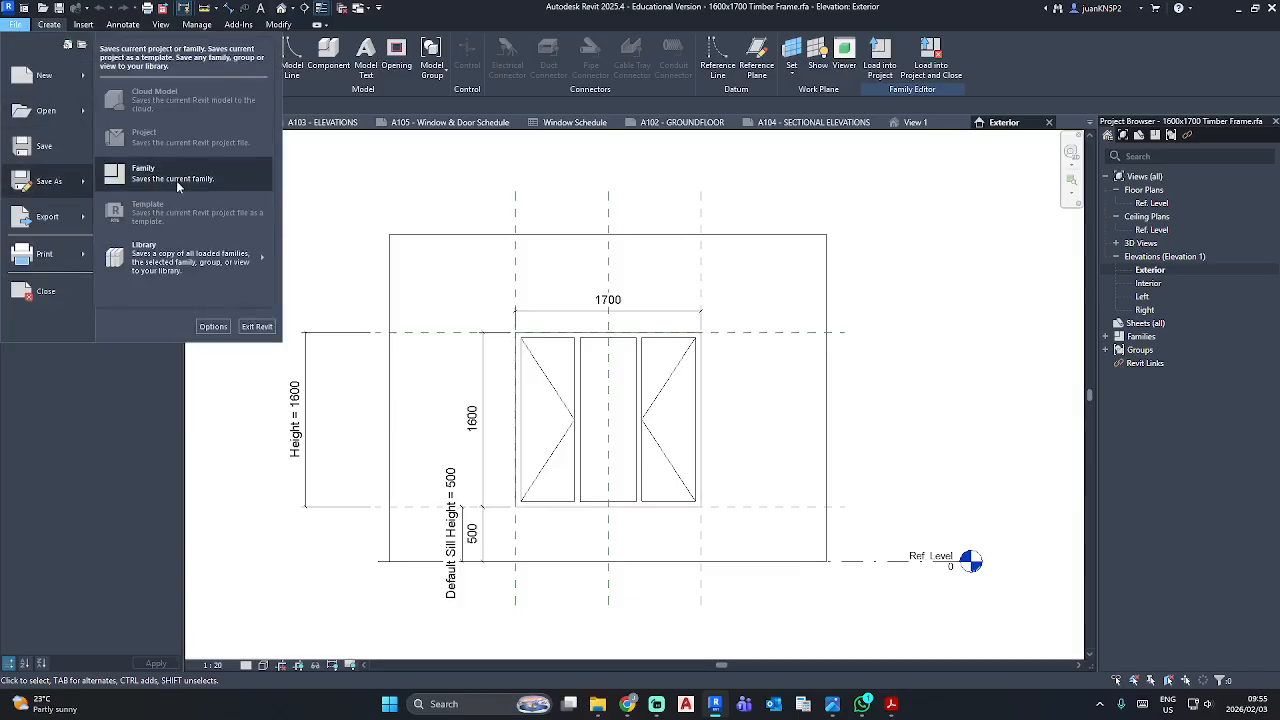
left_click(178, 187)
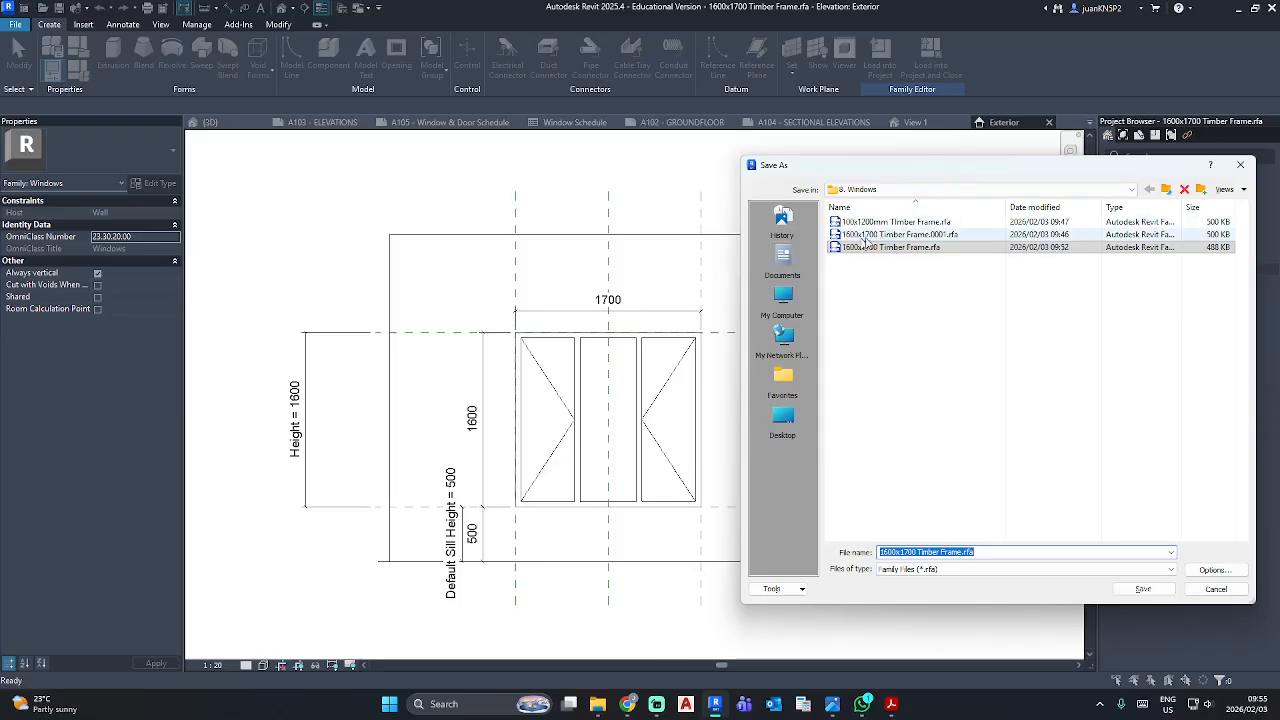
left_click(884, 552)
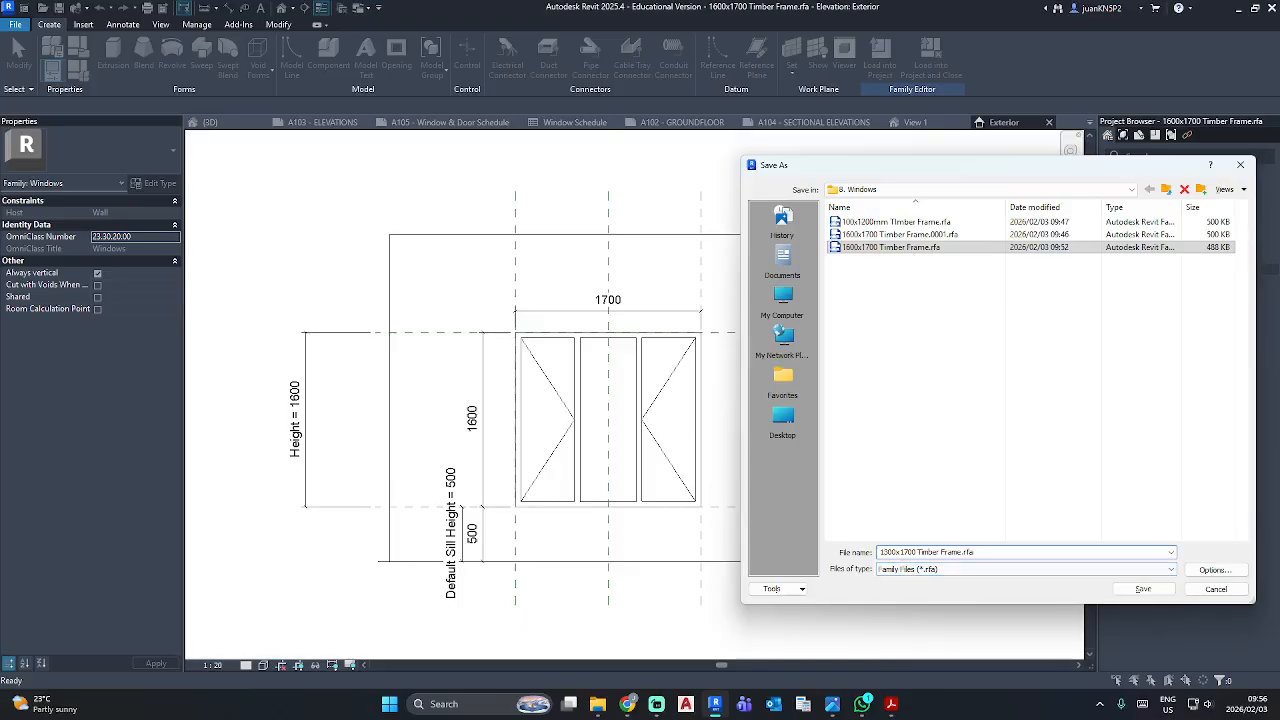
left_click(1143, 589)
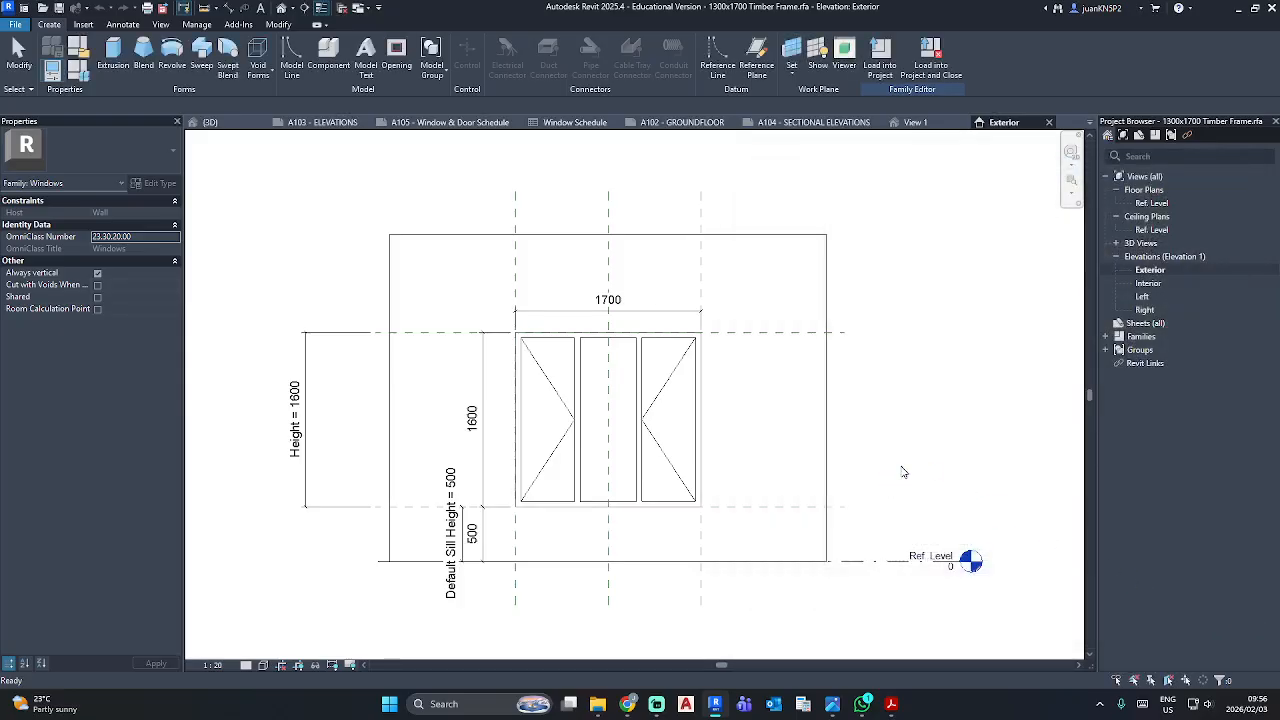
Set the window's Height parameter to 1300 in the Exterior elevation.
scroll(456, 393, "up", 1)
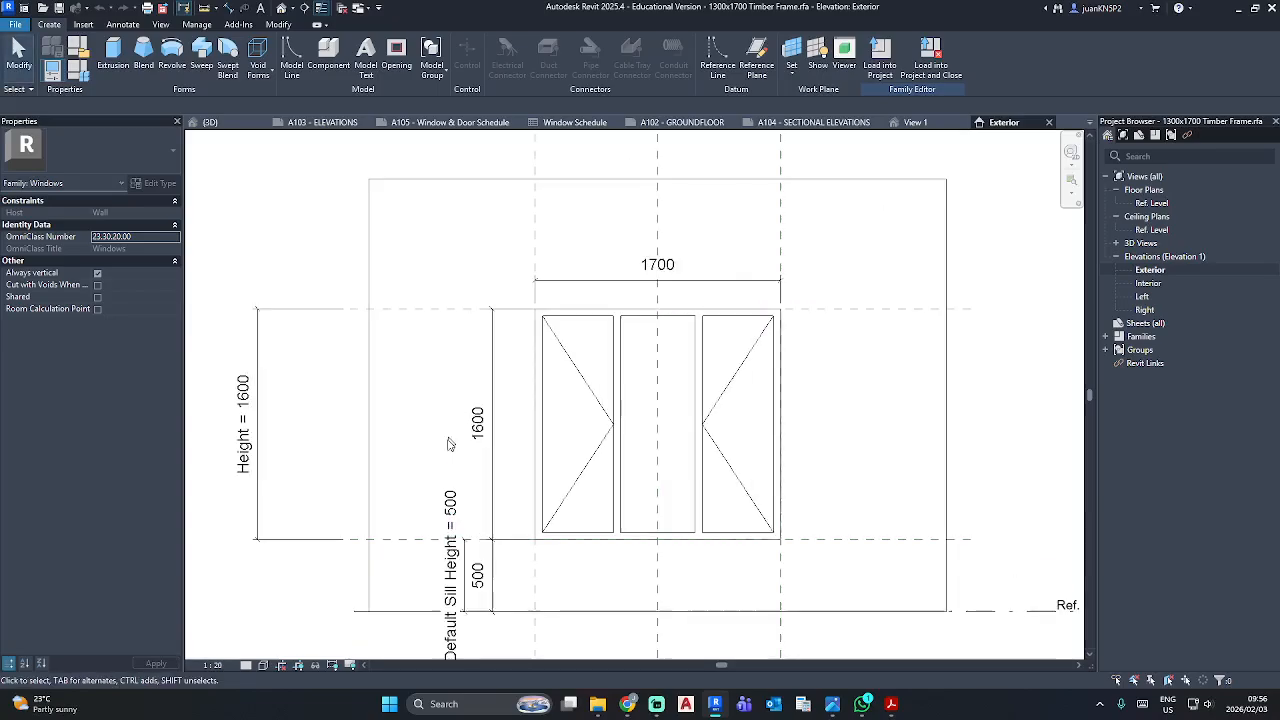
left_click(250, 463)
left_click(248, 410)
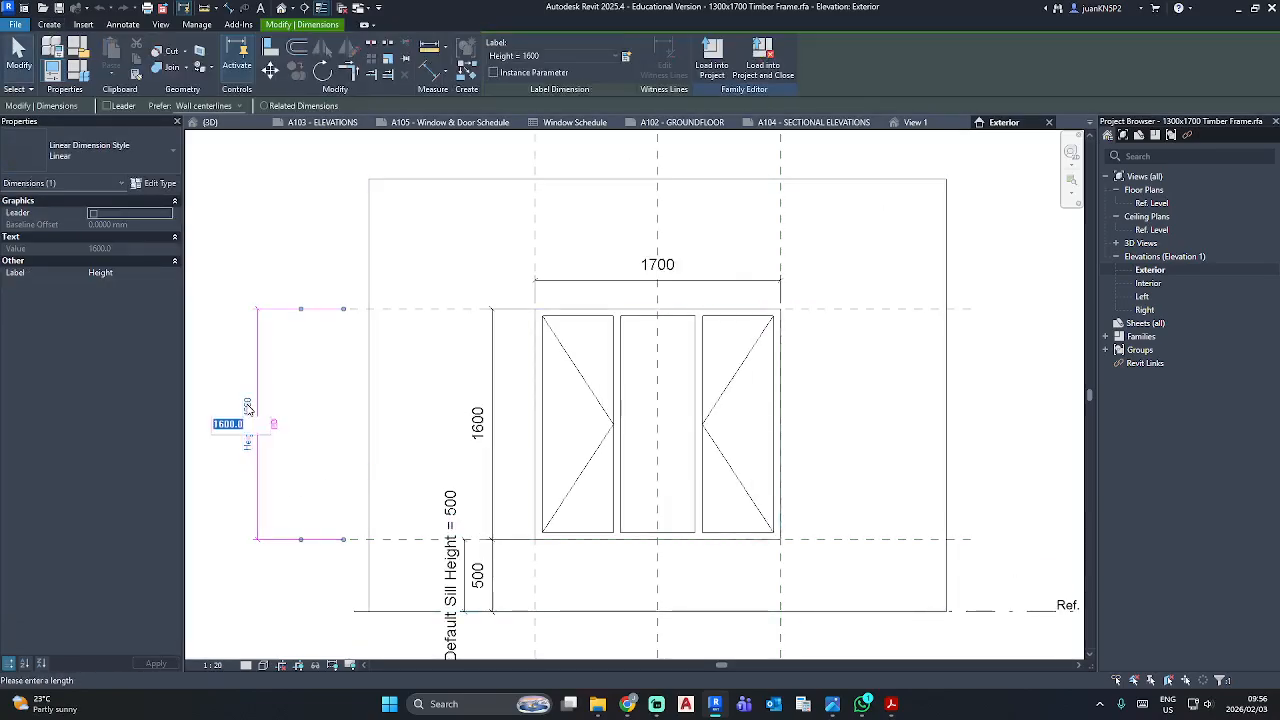
type("1300")
key("Return")
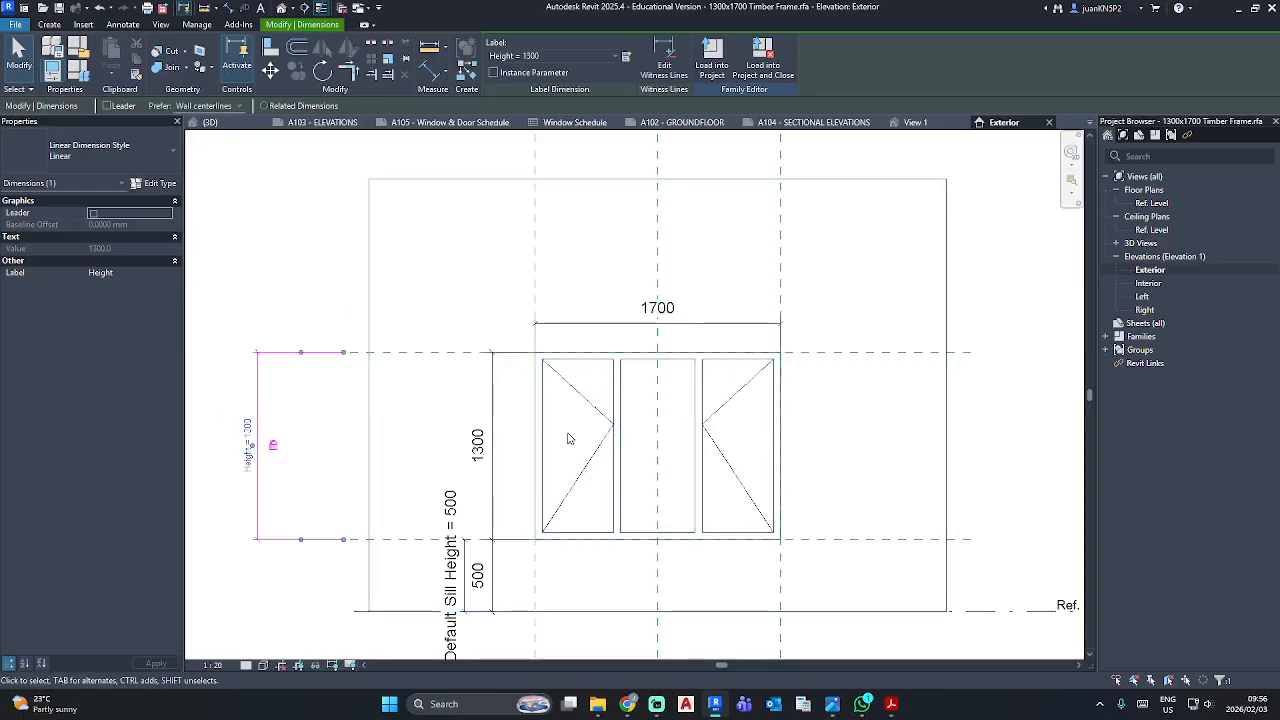
Move the inner ends of both outer panes' dashed opening lines down to meet at mid-height of the shortened panes.
left_click(600, 450)
scroll(600, 450, "up", 3)
left_click_drag(613, 425, 630, 451)
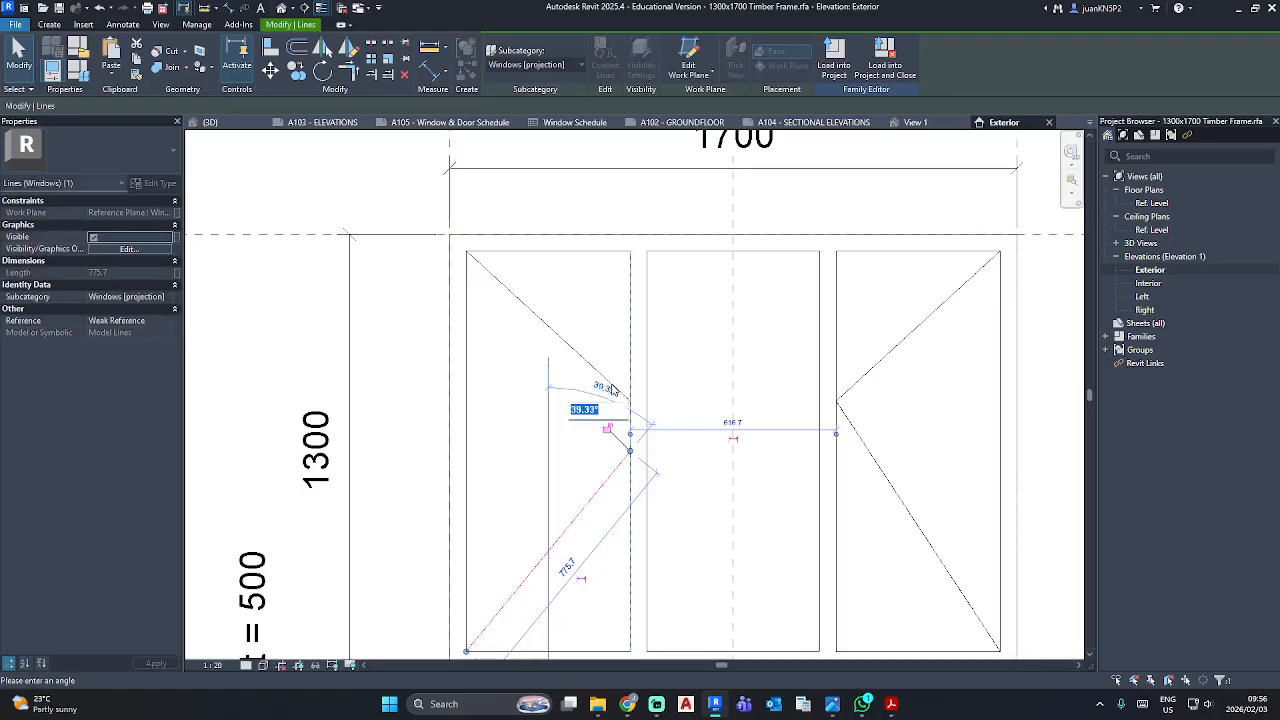
left_click(546, 322)
left_click_drag(630, 401, 630, 451)
left_click(834, 402)
left_click_drag(836, 400, 836, 451)
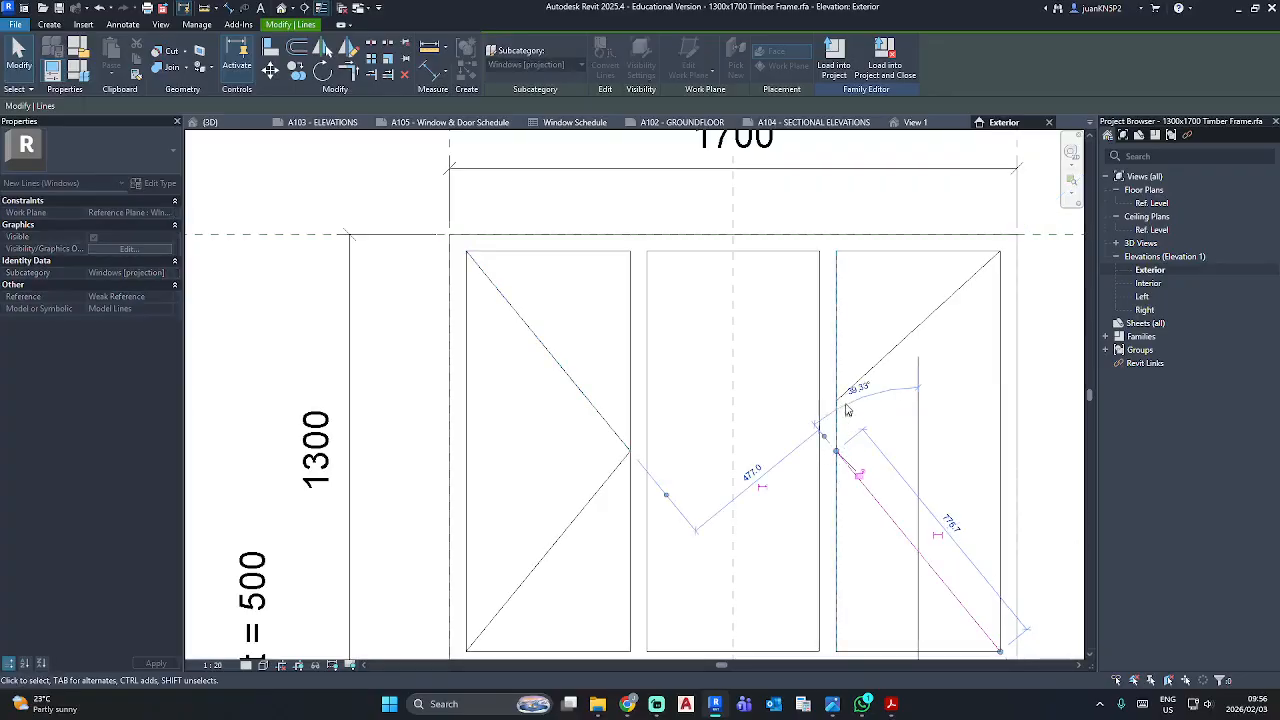
left_click(905, 345)
left_click_drag(836, 400, 834, 449)
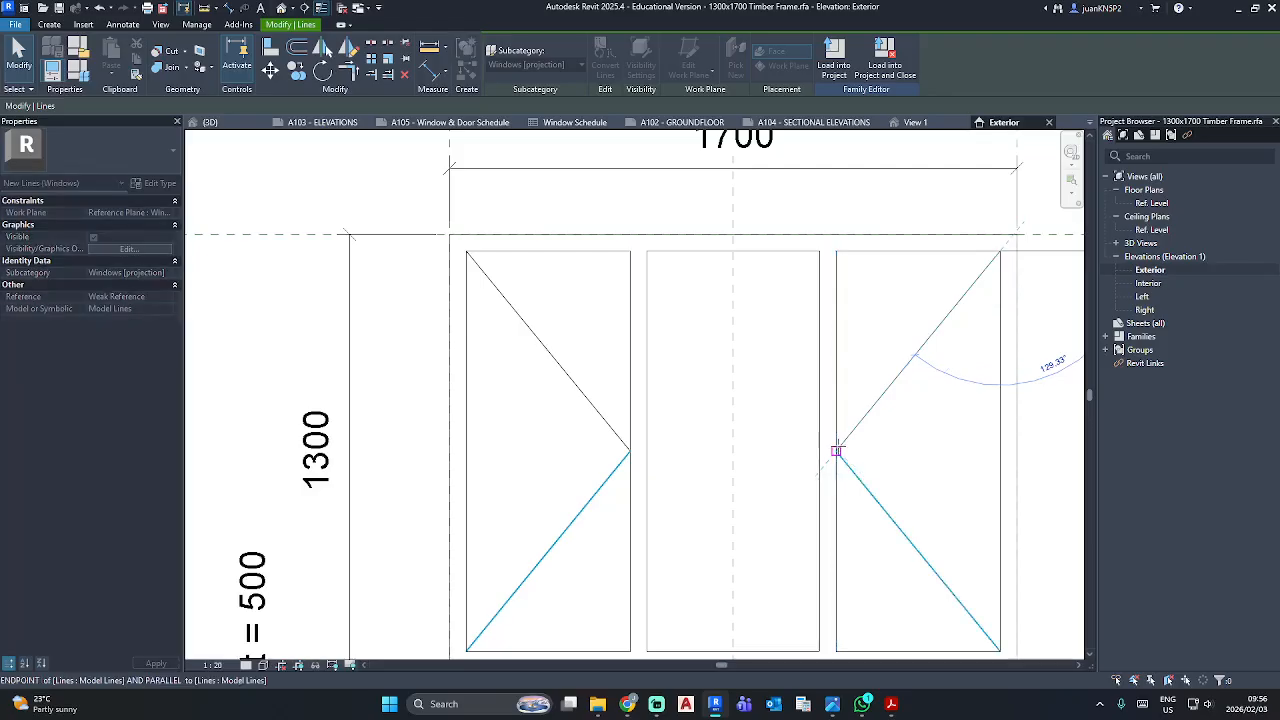
key("Escape")
Change the window size in the family type's Description to 1300x1700mm.
scroll(794, 429, "down", 4)
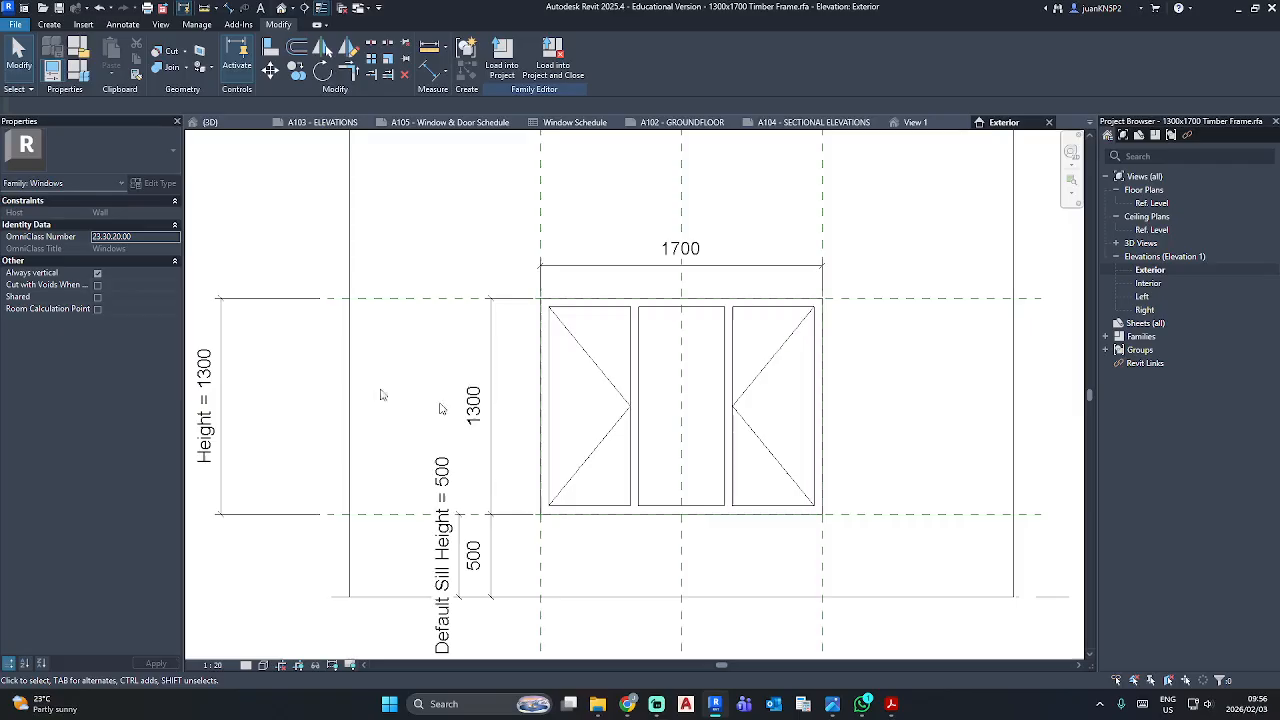
scroll(648, 373, "down", 3)
middle_click_drag(664, 368, 630, 403)
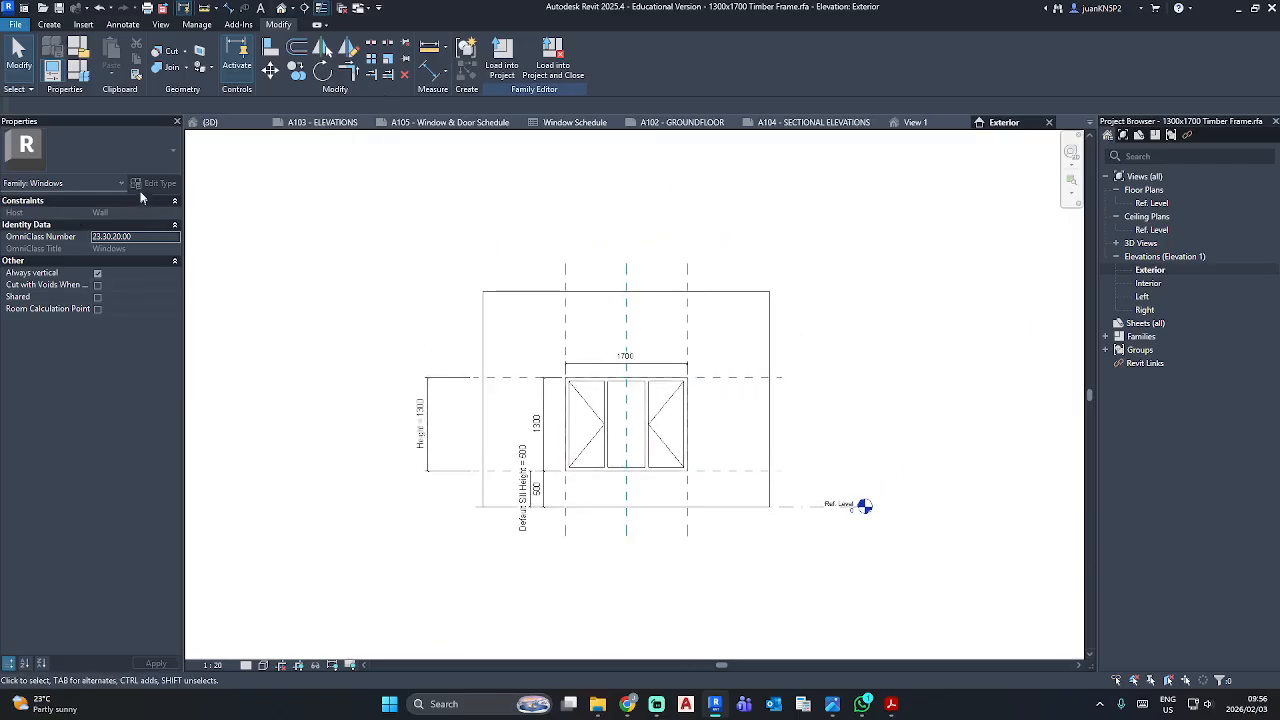
left_click(77, 74)
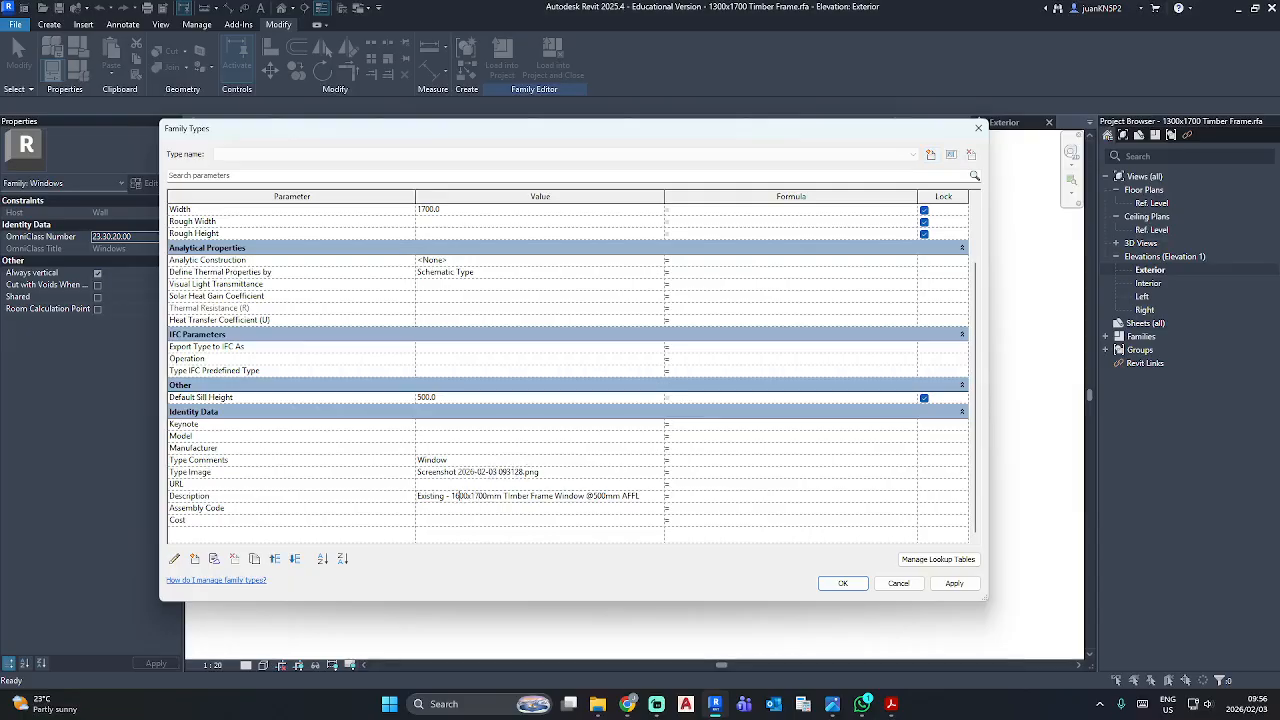
key("Delete")
type("3")
left_click(470, 704)
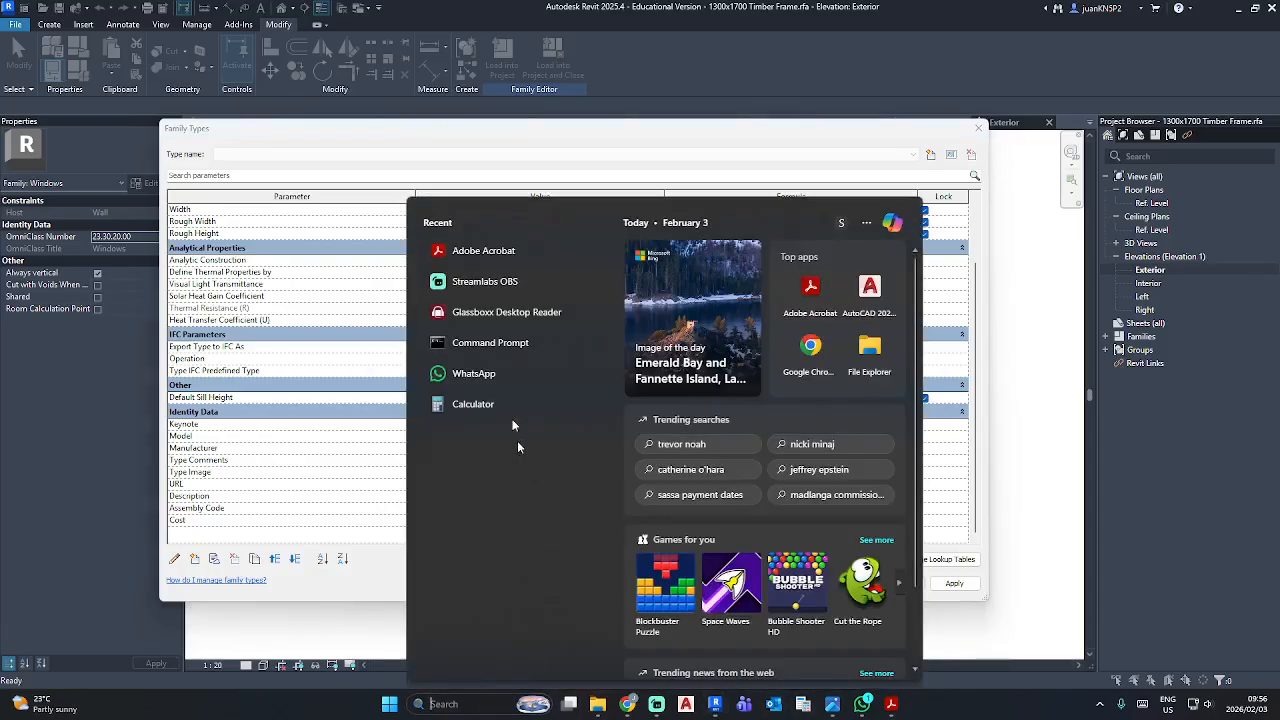
left_click(473, 404)
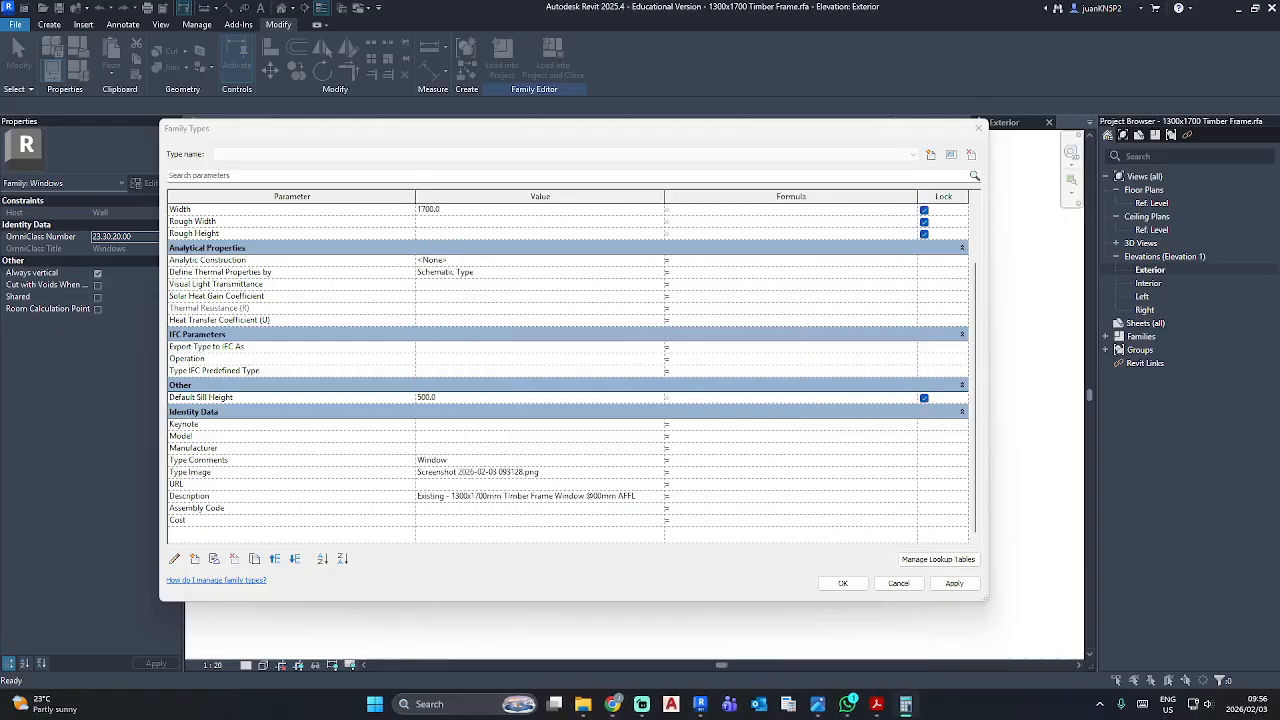
type("210")
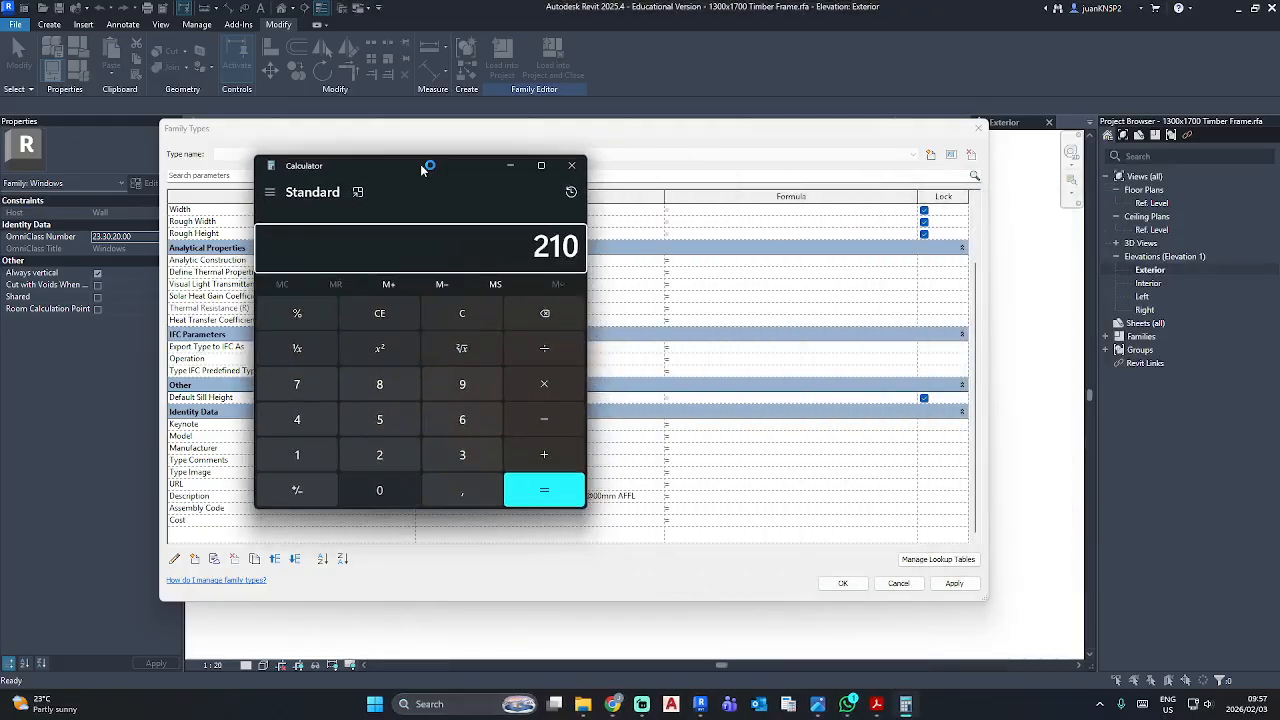
type("0 - 1300")
key("Return")
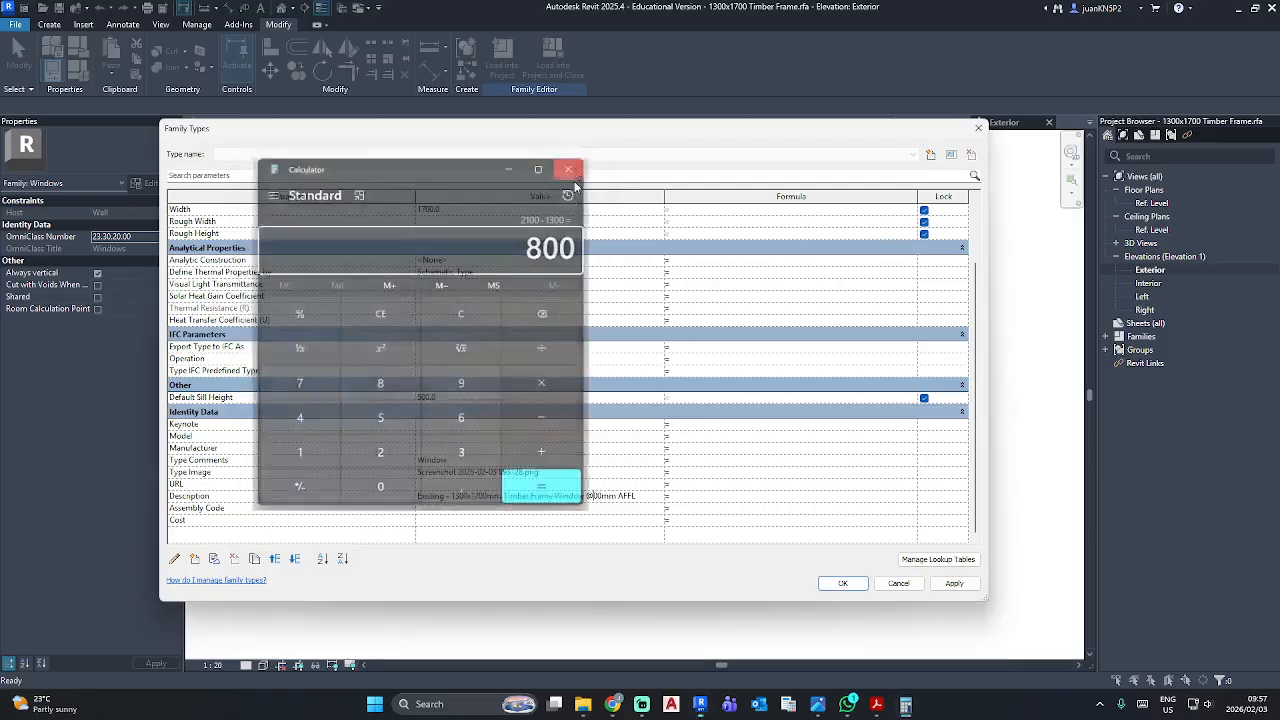
left_click(572, 166)
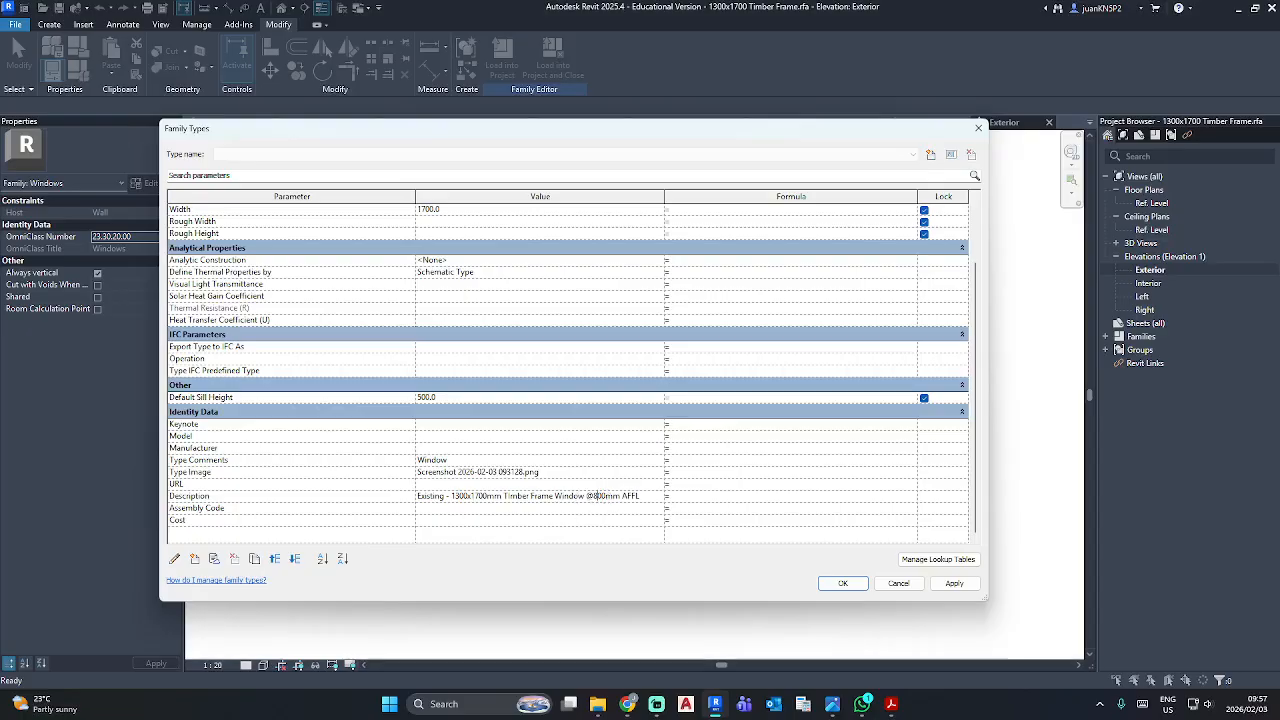
left_click(842, 583)
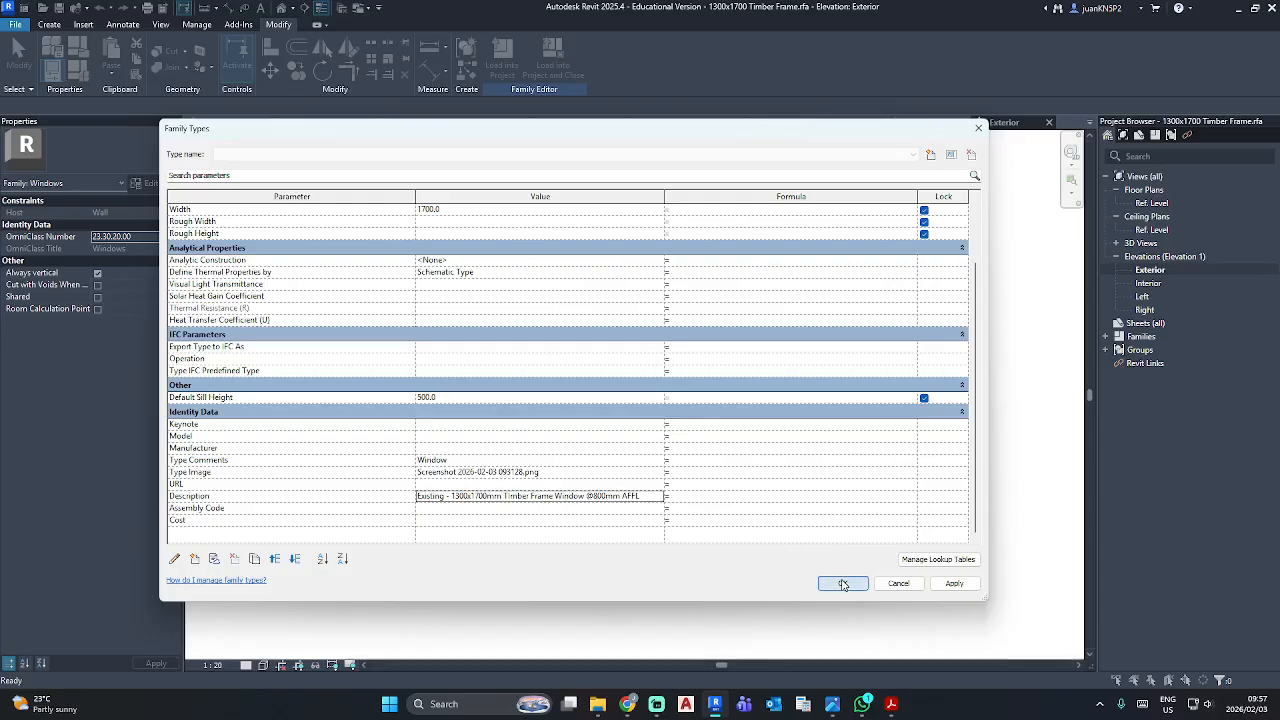
Delete the 1300/500 vertical dimension string and the 1700 width dimension, keeping the labelled Height and Default Sill Height dimensions.
scroll(563, 537, "up", 5)
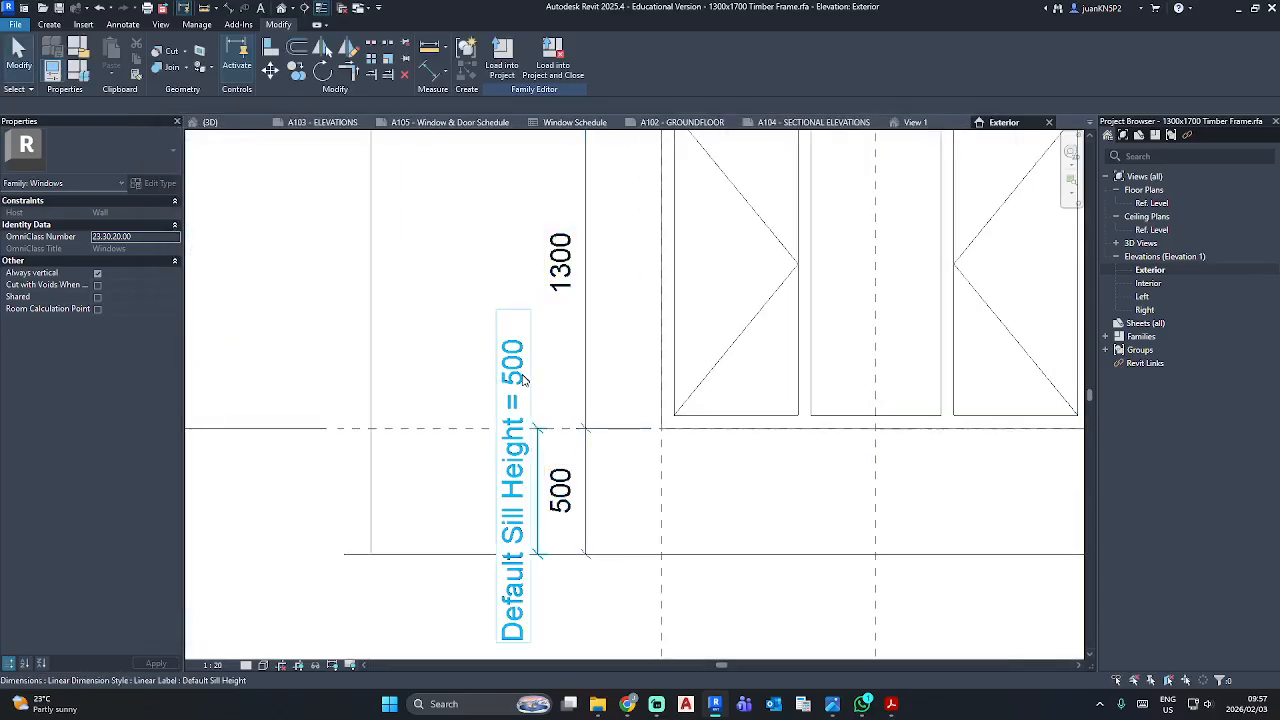
scroll(651, 386, "down", 5)
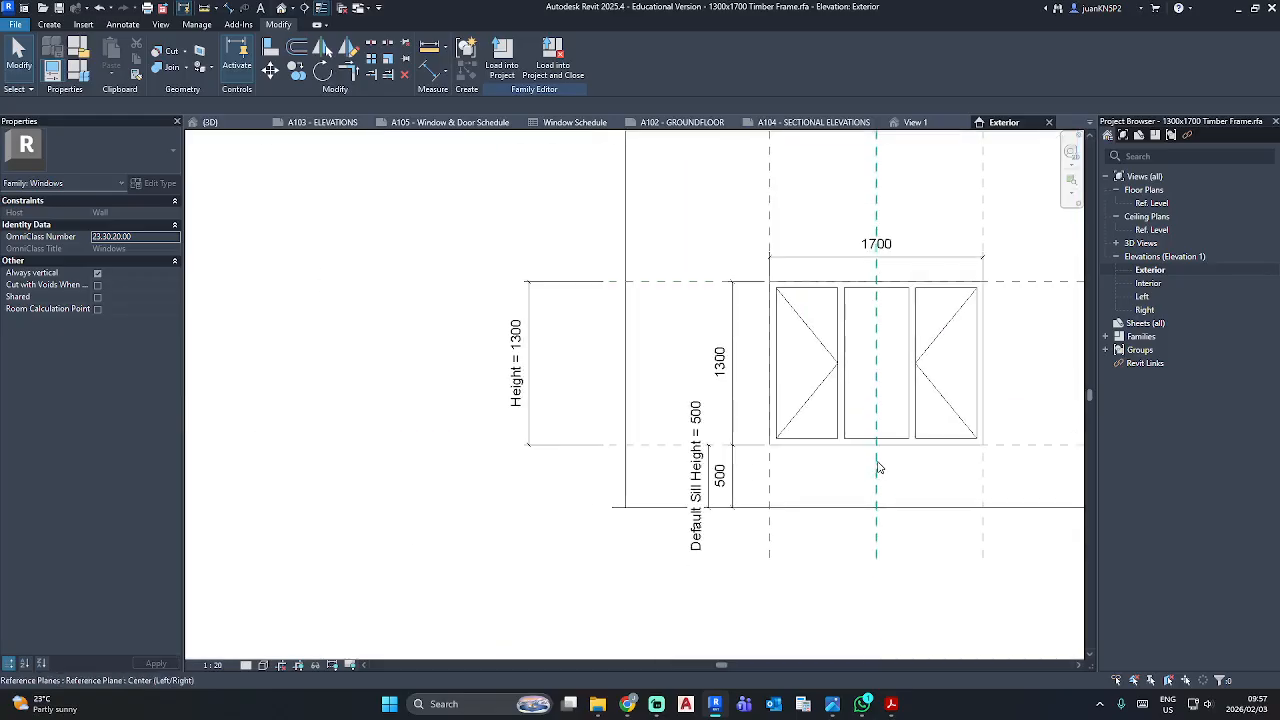
left_click(553, 378)
key("Delete")
left_click(605, 331)
key("Delete")
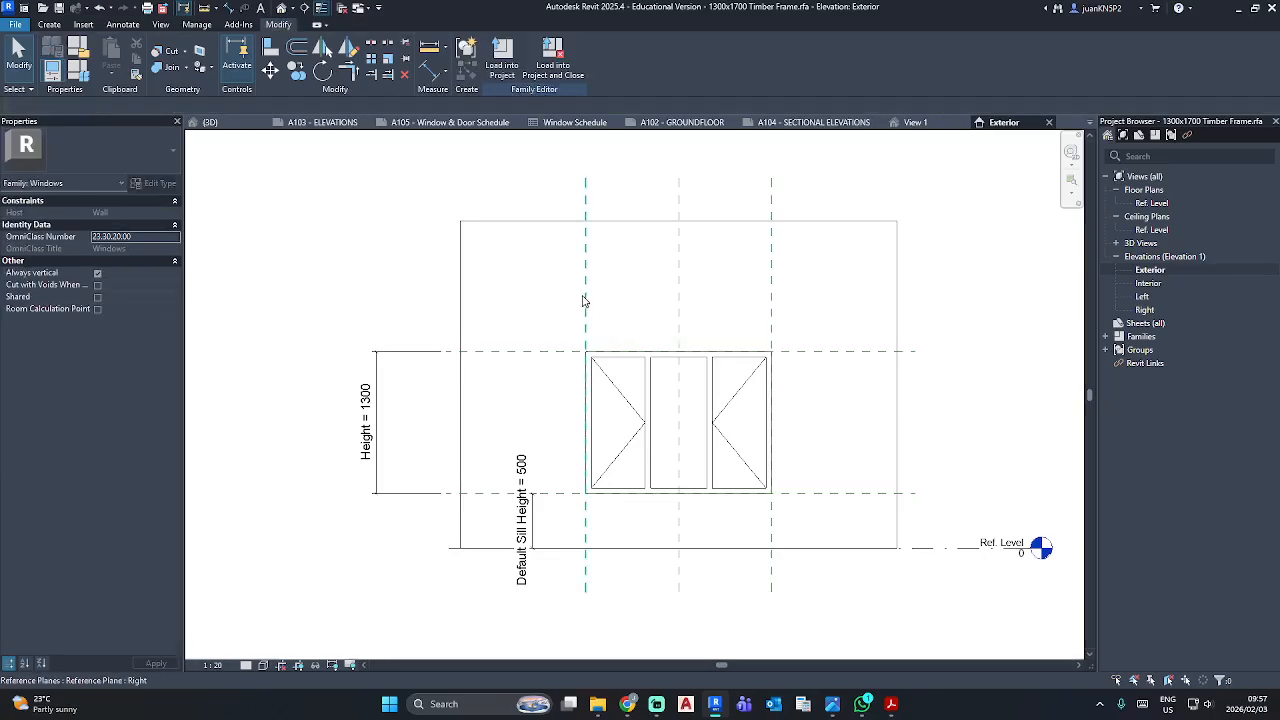
Select all matching reference planes visible in the elevation and temporarily hide them.
right_click(585, 296)
mouse_move(678, 459)
left_click(782, 452)
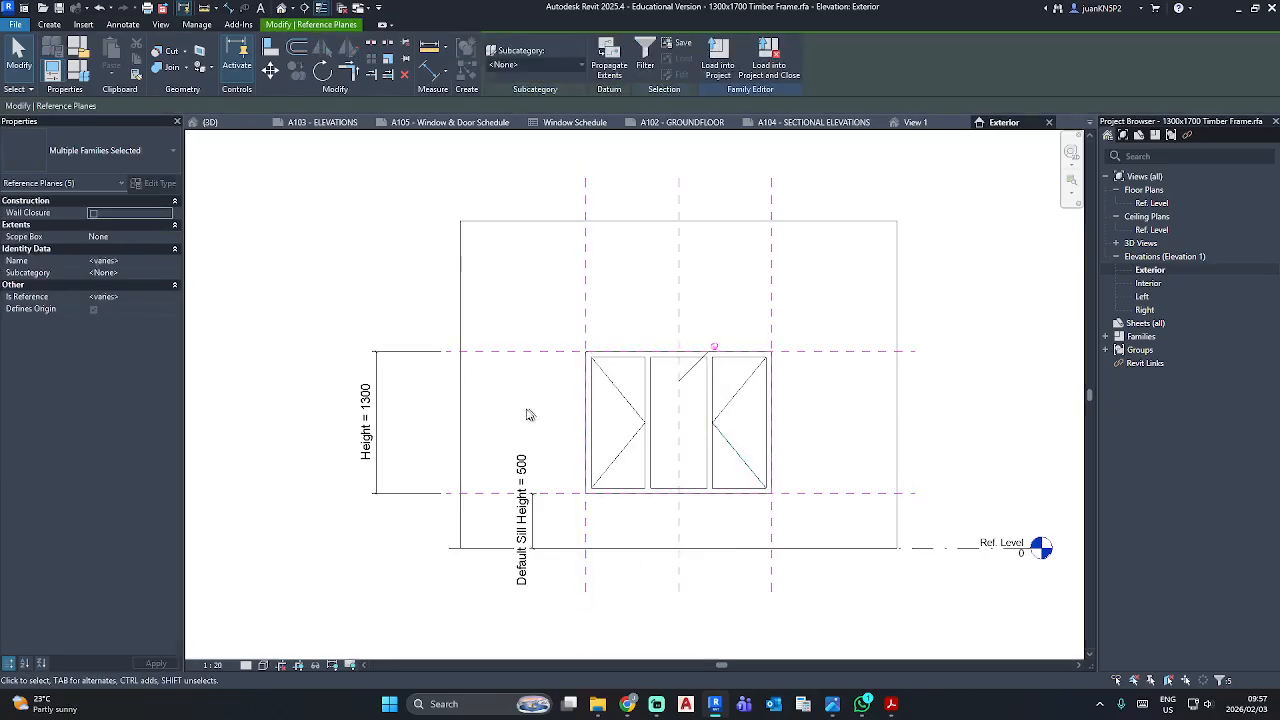
key("h")
key("h")
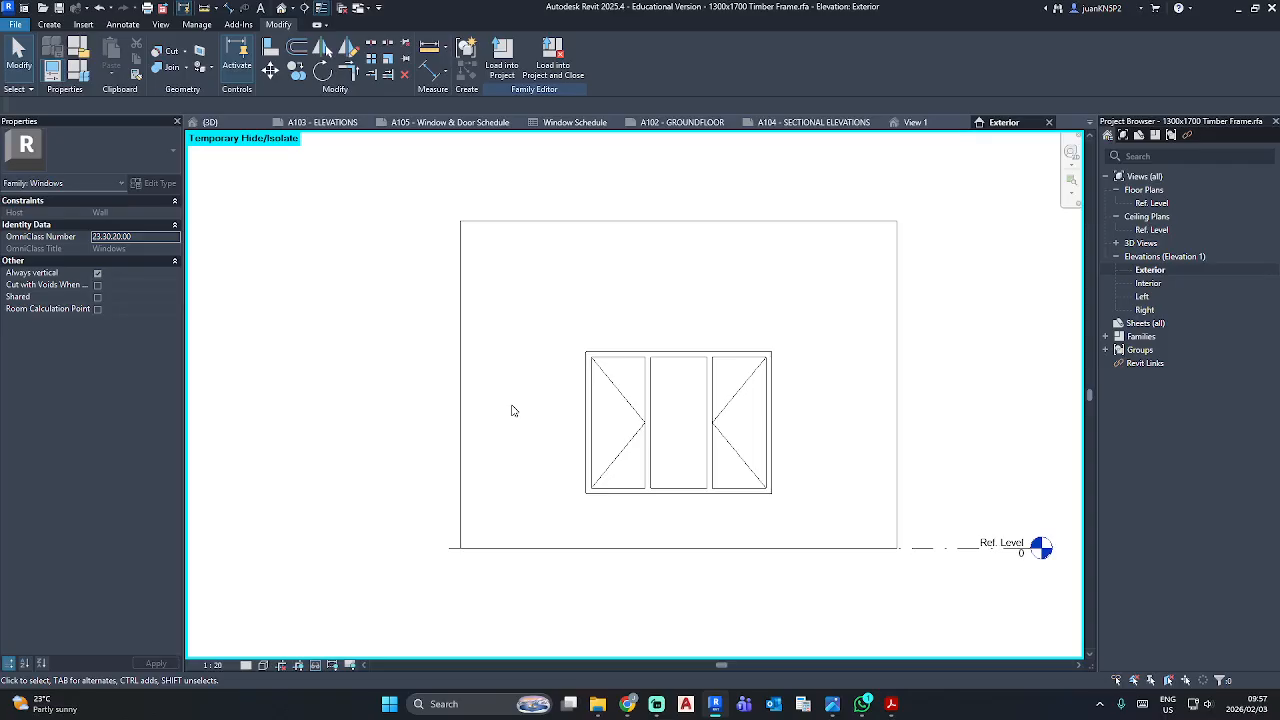
Dimension the sill height and window height in one vertical string, and the window's overall width above the frame.
key("d")
key("i")
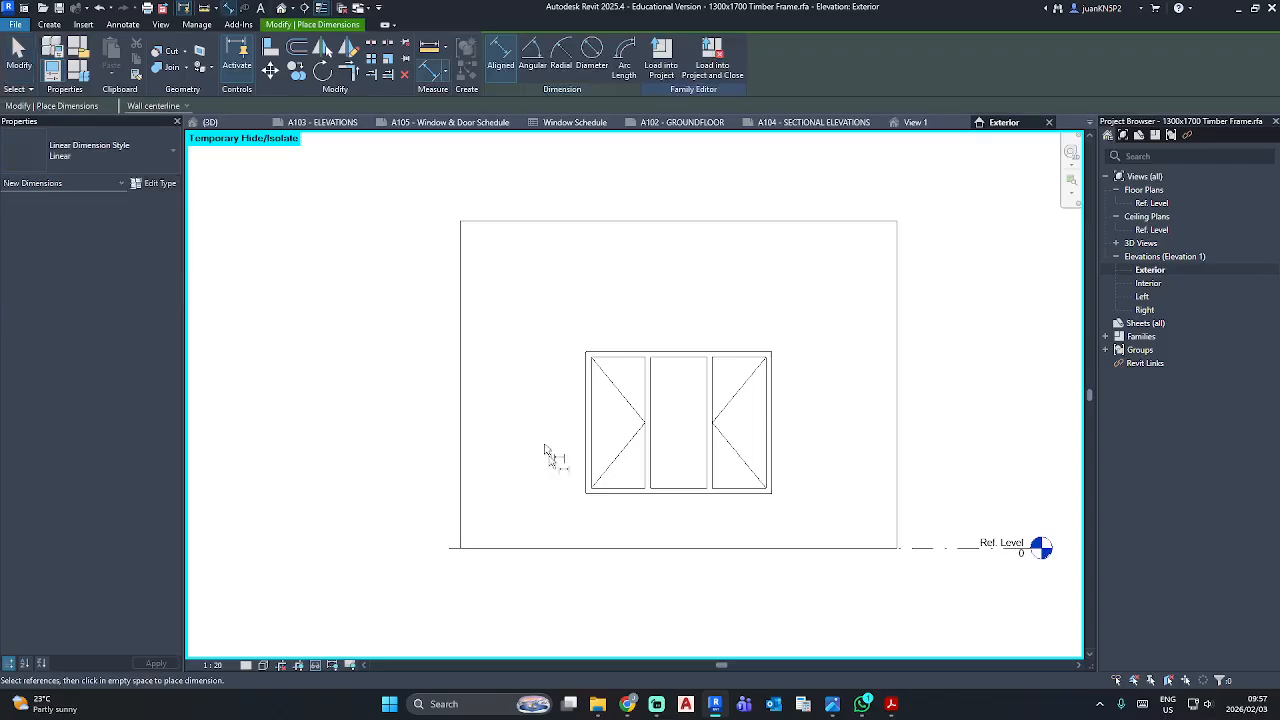
left_click(593, 547)
left_click(605, 362)
left_click(560, 362)
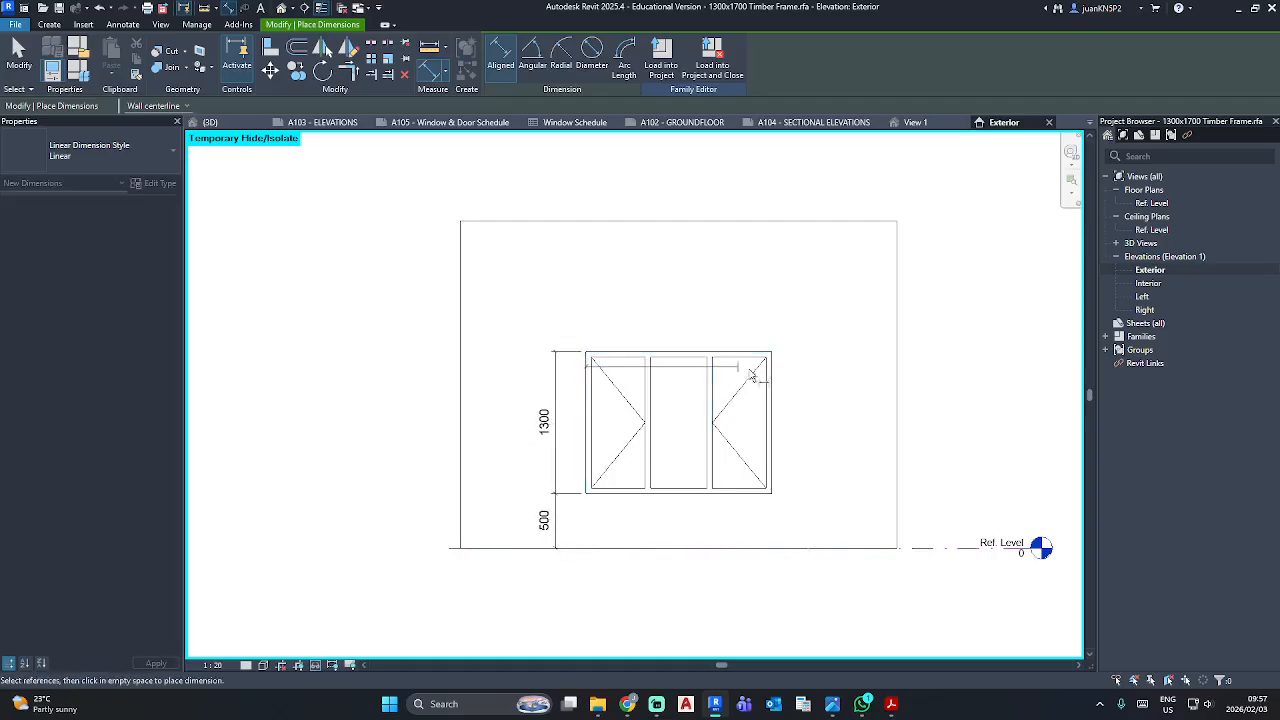
left_click(771, 380)
left_click(757, 322)
key("Escape")
key("Escape")
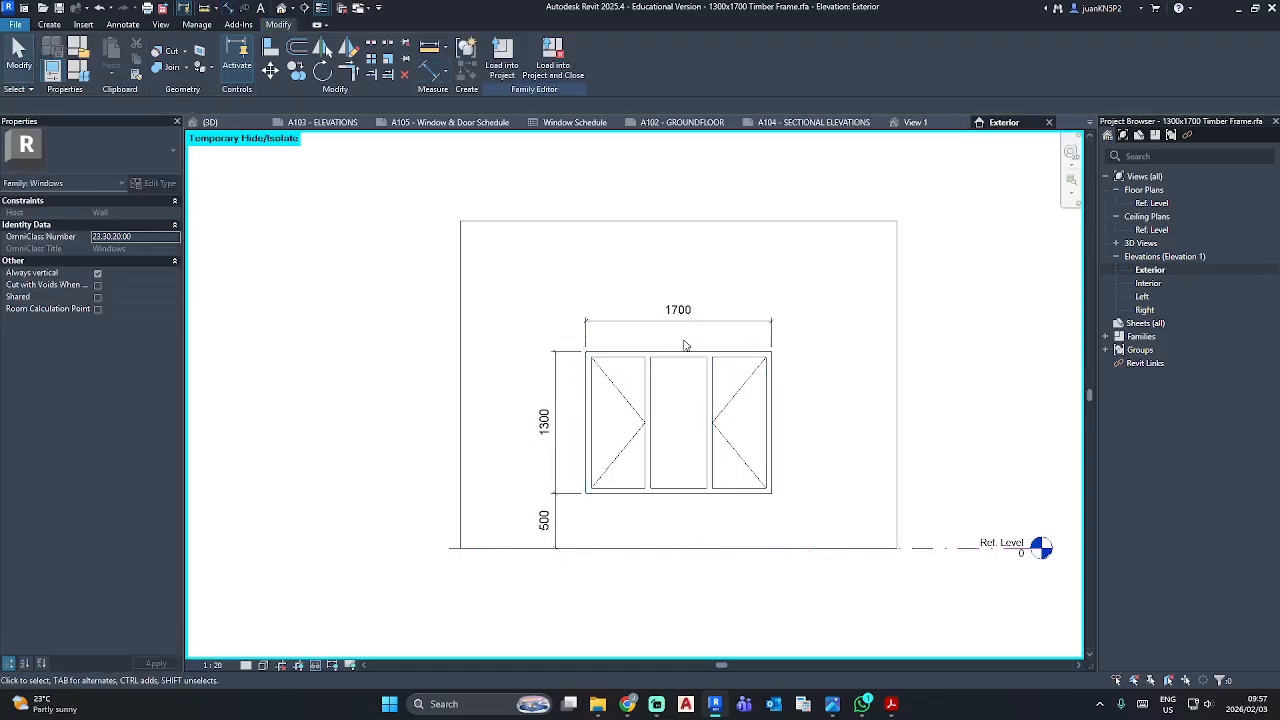
Capture a screenshot of the dimensioned window elevation, including the sill dimension.
scroll(677, 457, "up", 4)
middle_click_drag(826, 463, 818, 462)
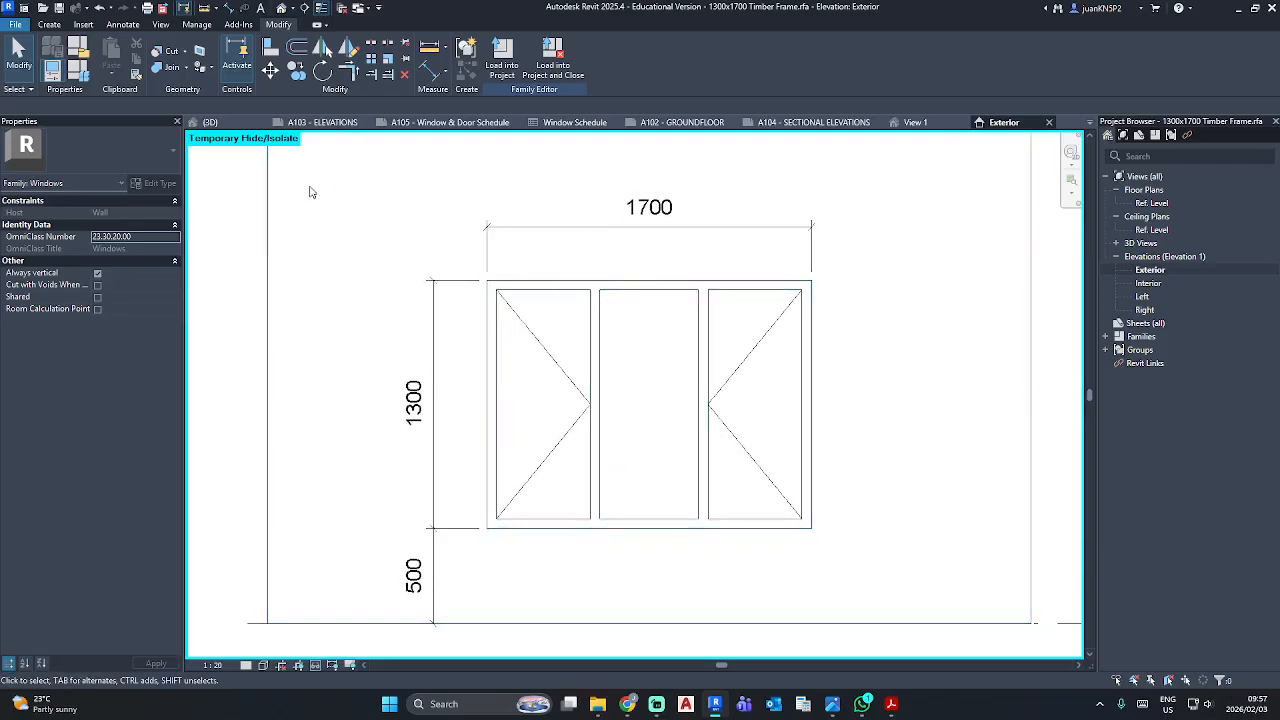
key("super+shift+s")
left_click_drag(355, 163, 857, 650)
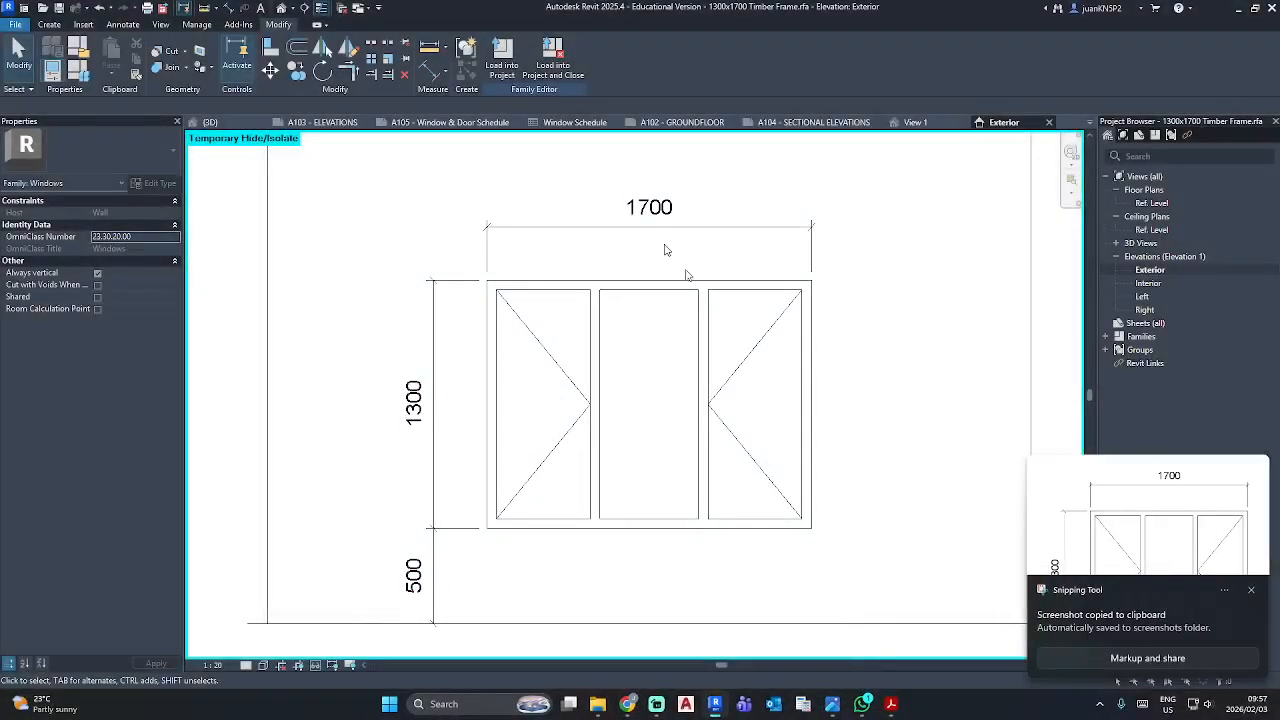
Import the new Screenshot 2026-02-03 095738.png from the Pictures Screenshots folder for the family's Type Image.
left_click(78, 70)
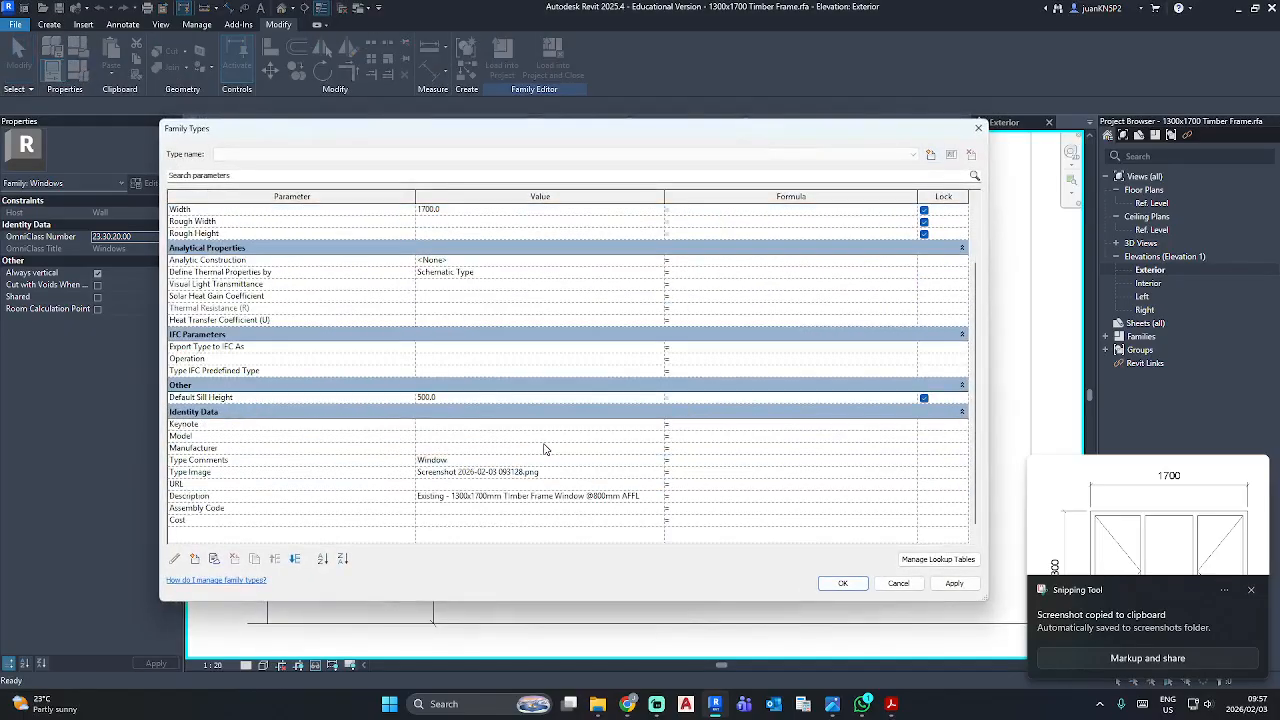
left_click(658, 474)
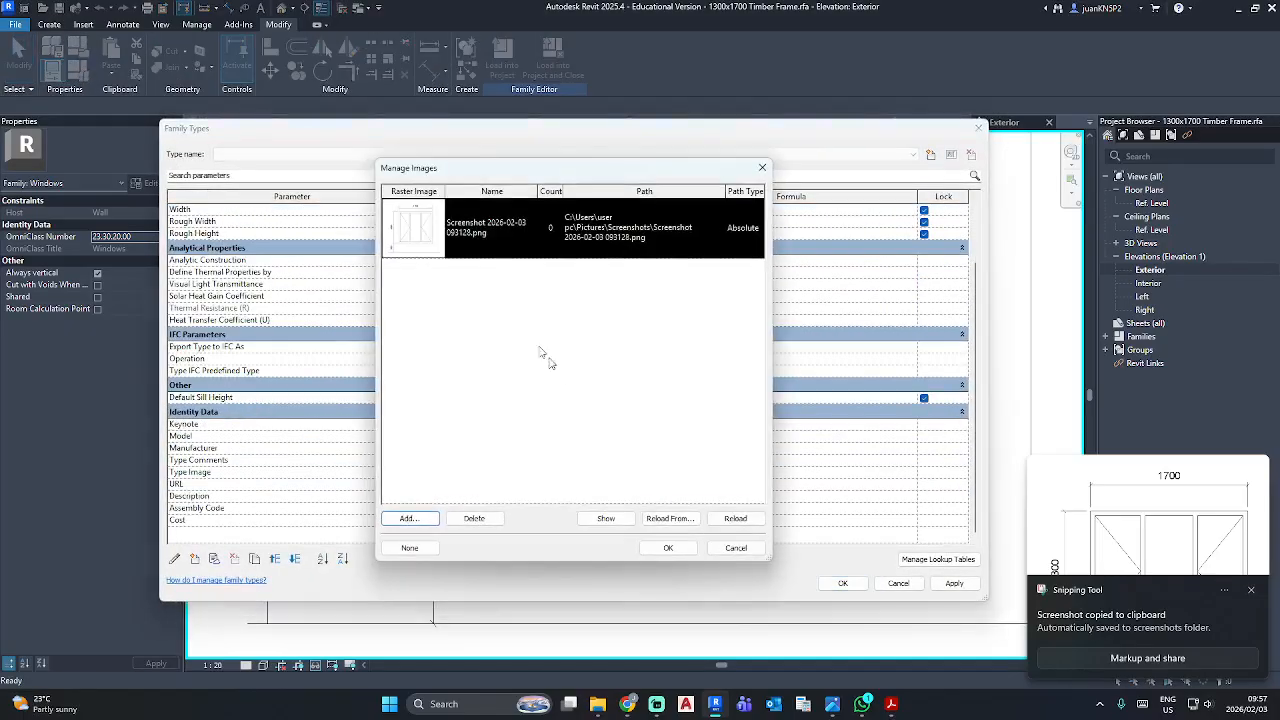
left_click(408, 518)
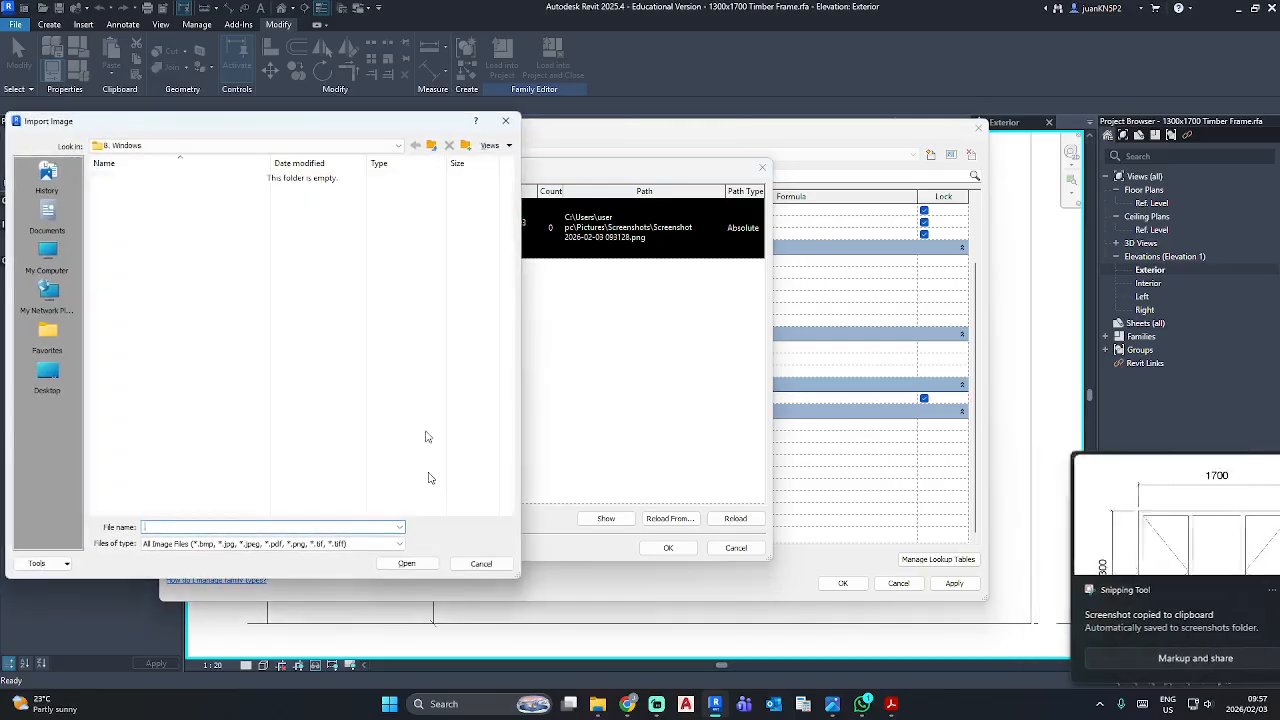
left_click(151, 147)
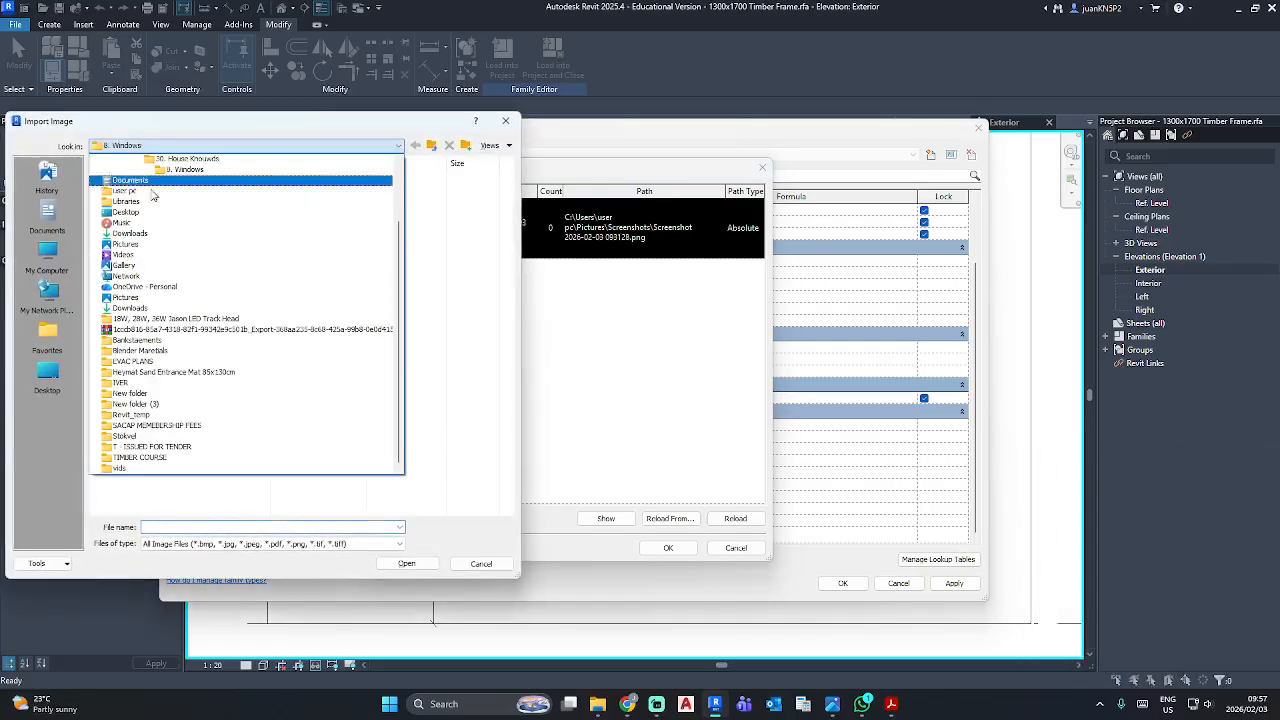
left_click(142, 246)
double_click(160, 236)
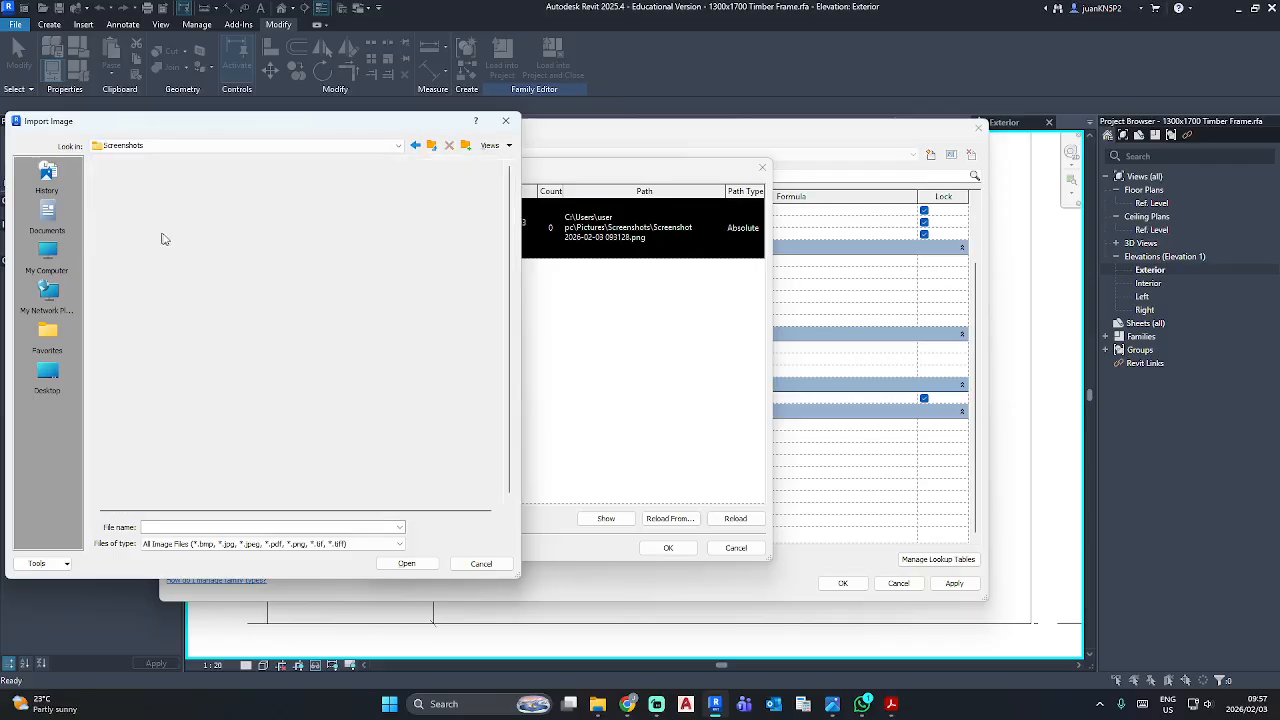
scroll(206, 432, "down", 10)
left_click_drag(505, 265, 508, 495)
left_click(128, 470)
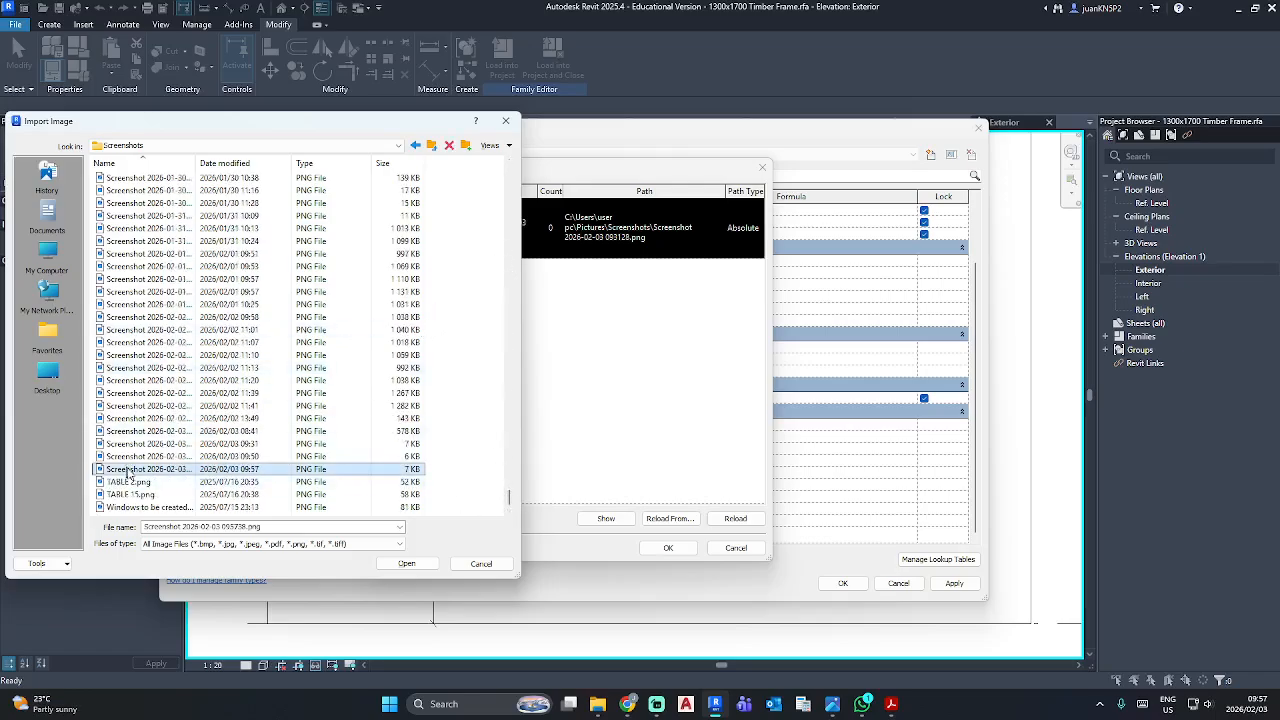
left_click(417, 562)
Delete the old image Screenshot 2026-02-03 093128.png and apply the new screenshot as the Type Image.
left_click(489, 233)
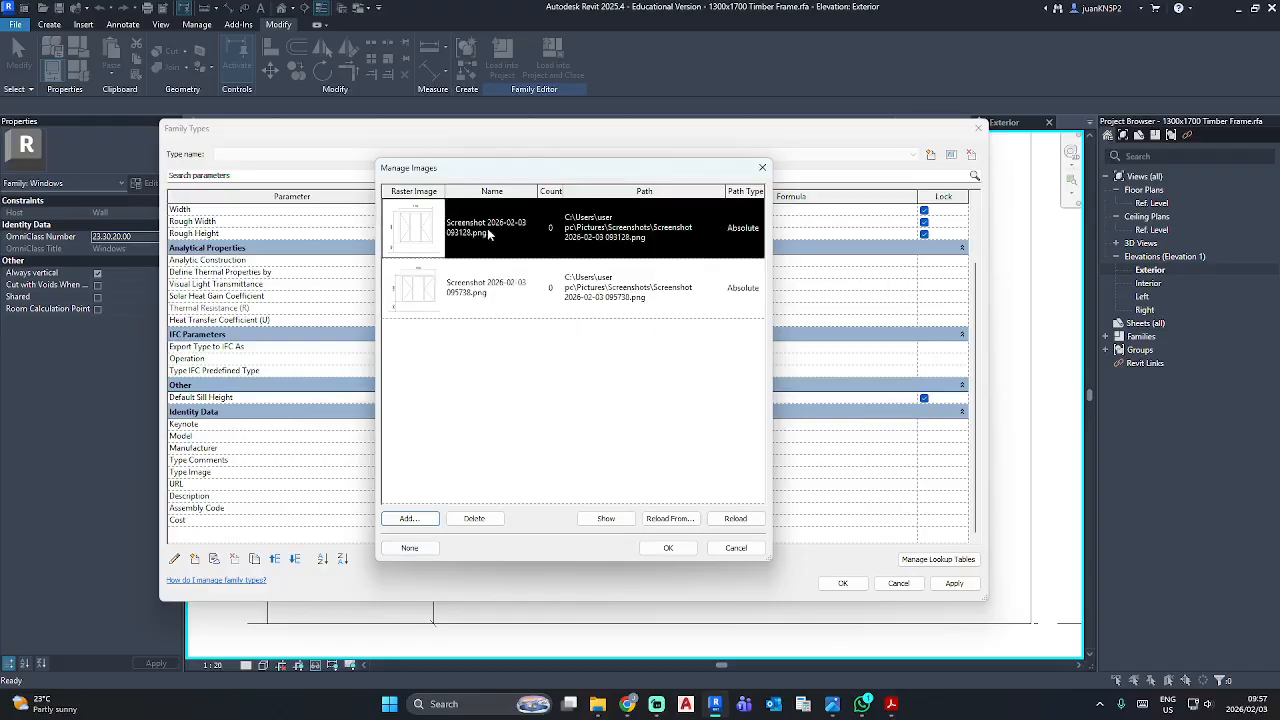
left_click(485, 521)
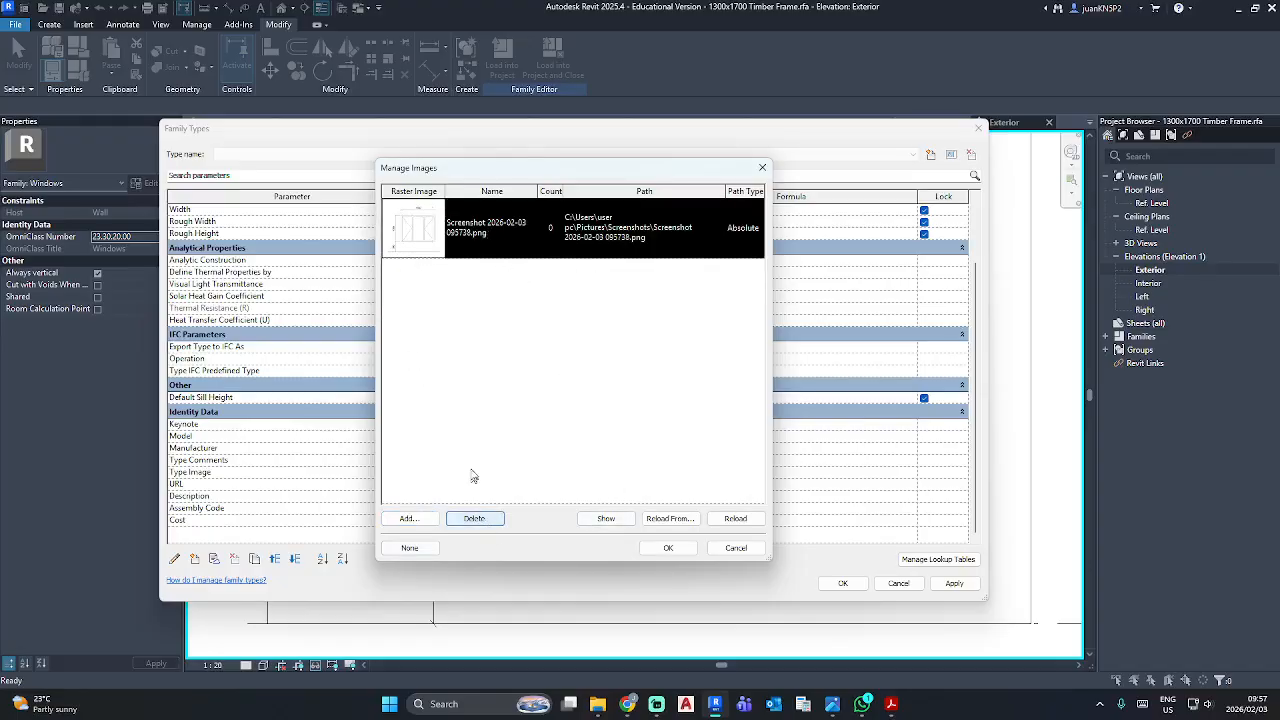
left_click(666, 548)
left_click(953, 583)
left_click(843, 583)
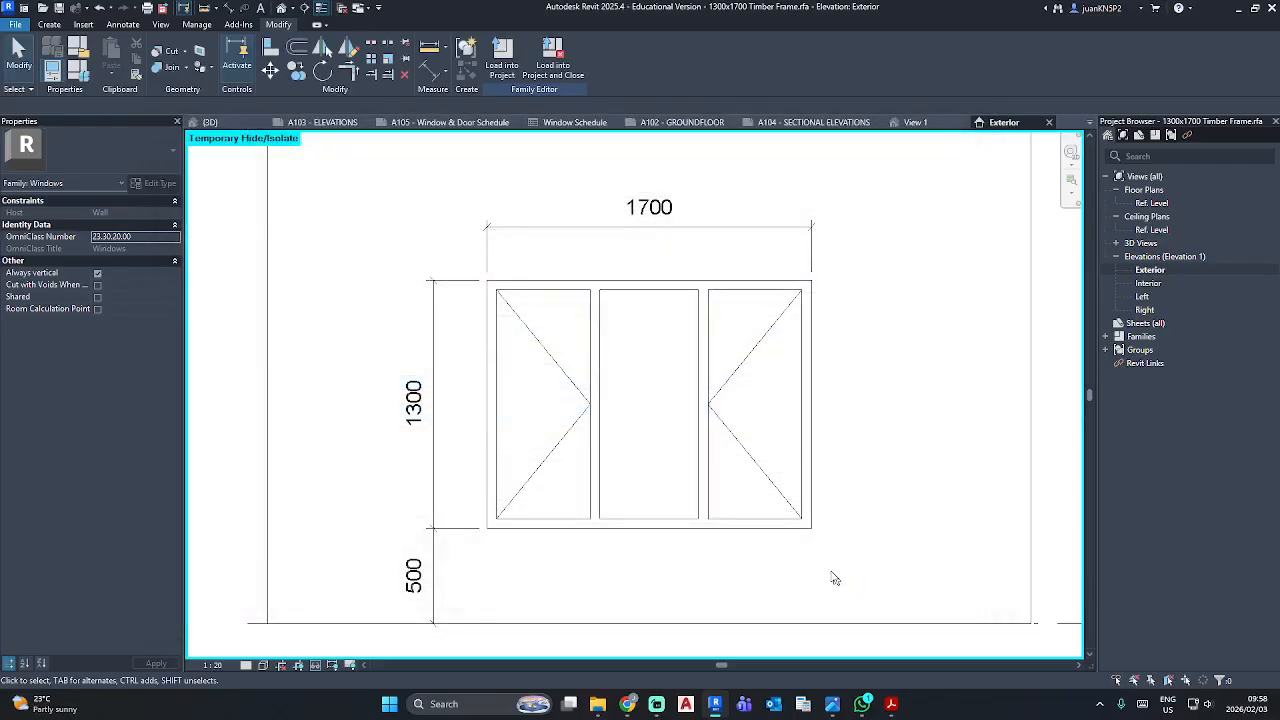
Load the 1300x1700 Timber Frame family into House_Kwouds_CP_.rvt and place it midway along Bedrm 2's outer side wall.
left_click(502, 65)
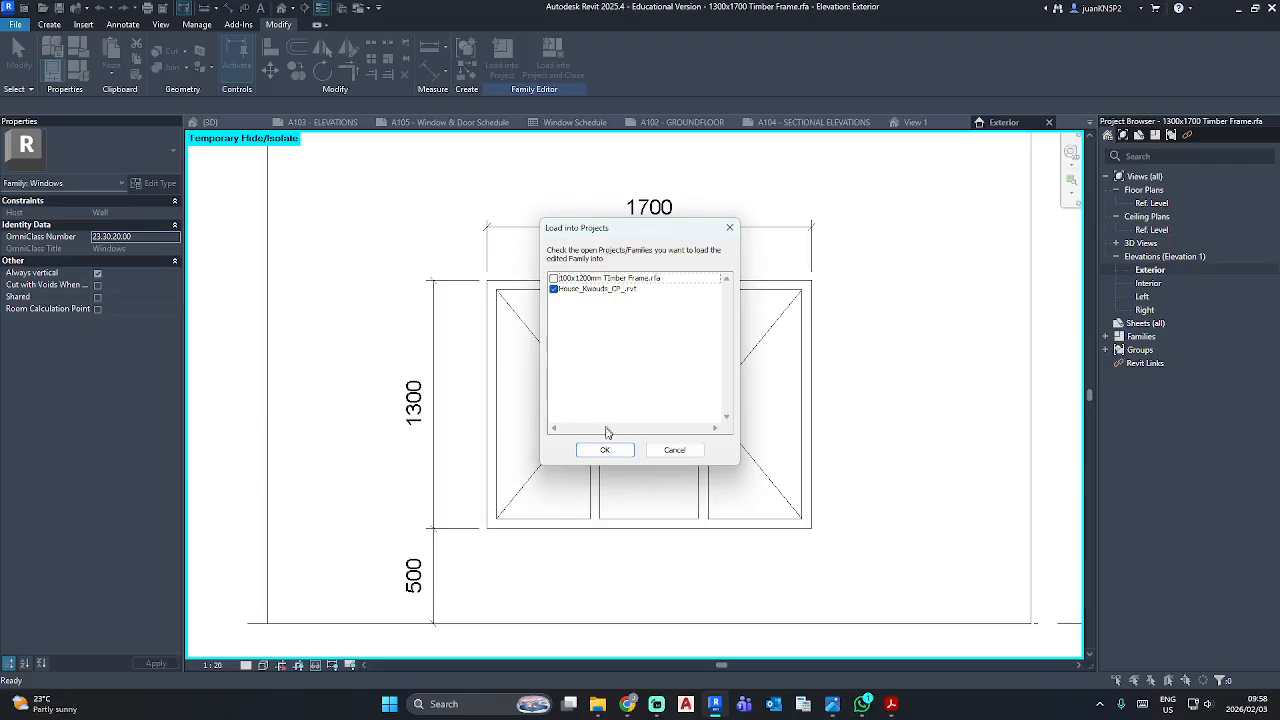
left_click(604, 450)
scroll(621, 470, "up", 5)
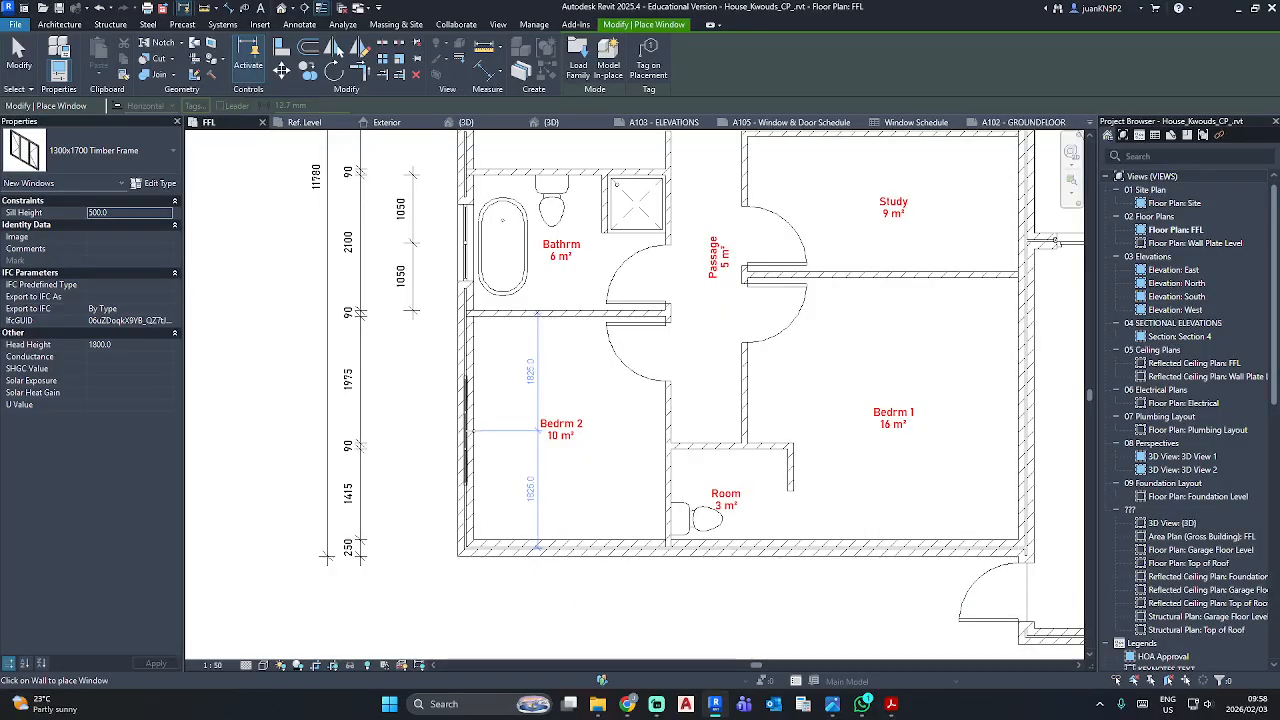
left_click(468, 430)
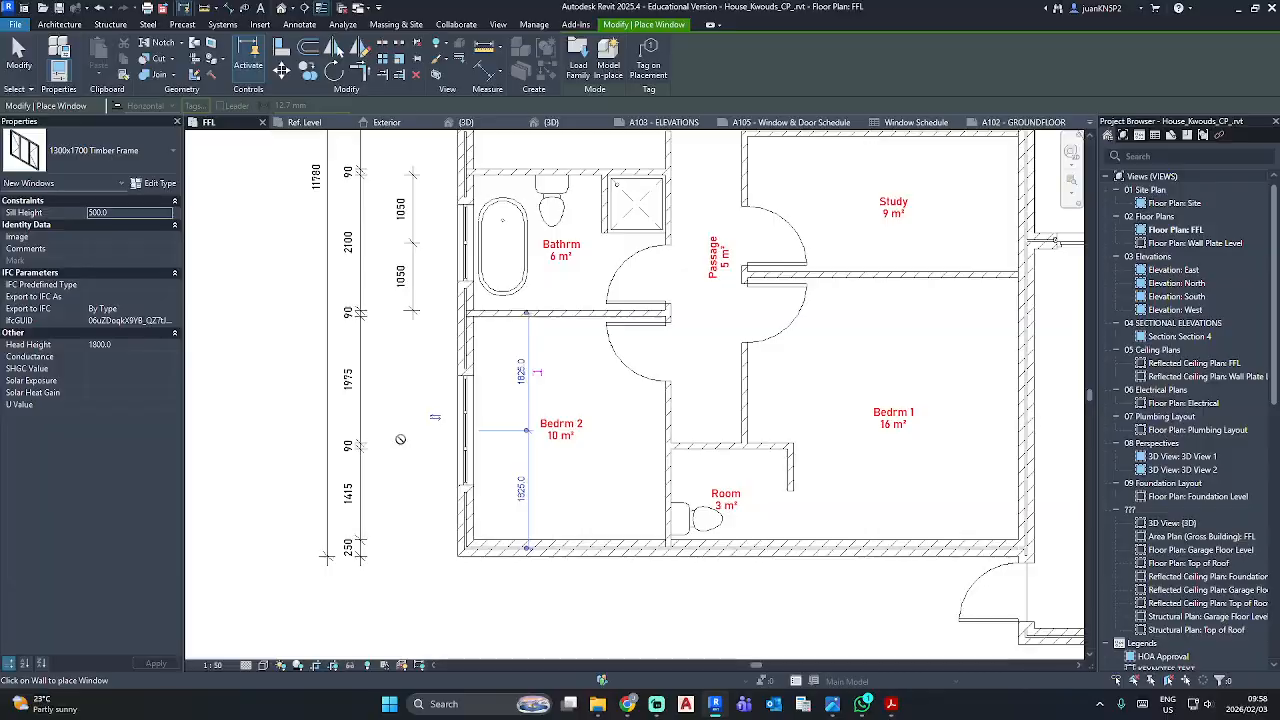
key("Escape")
key("Escape")
middle_click_drag(516, 492, 469, 513)
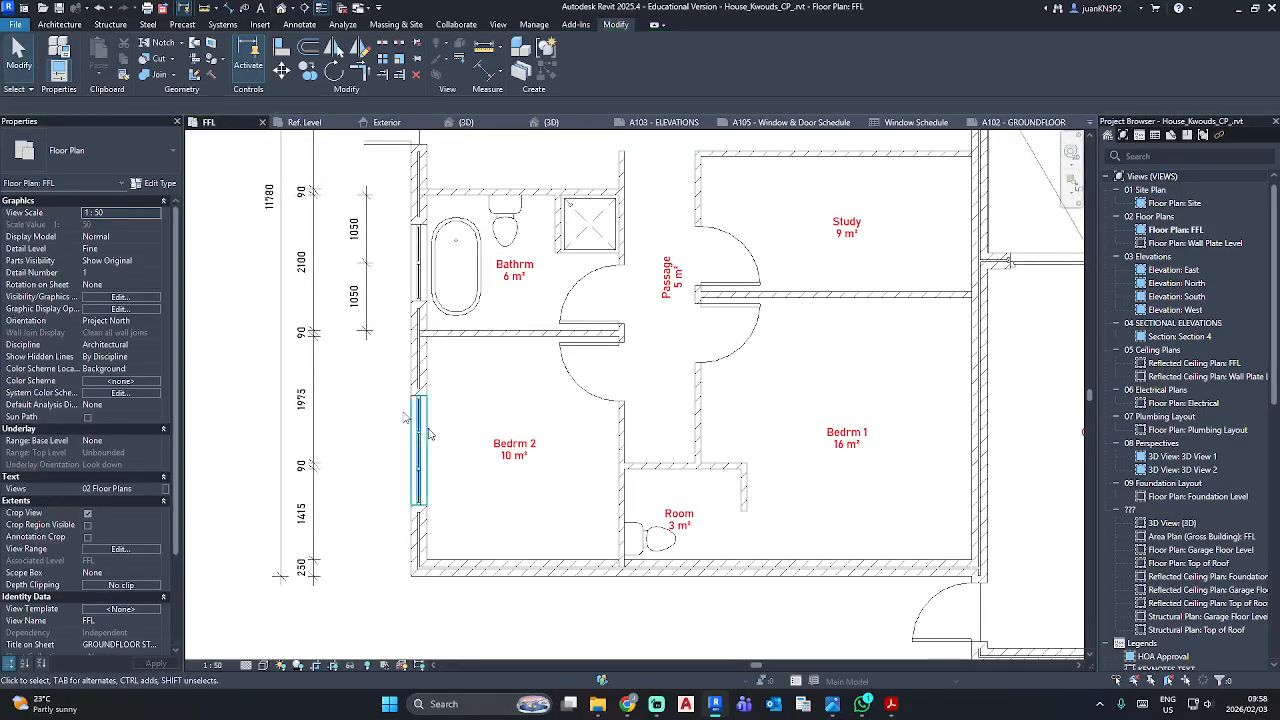
Open the A105 - Window & Door Schedule sheet and open its Window Schedule for editing.
scroll(1178, 567, "down", 12)
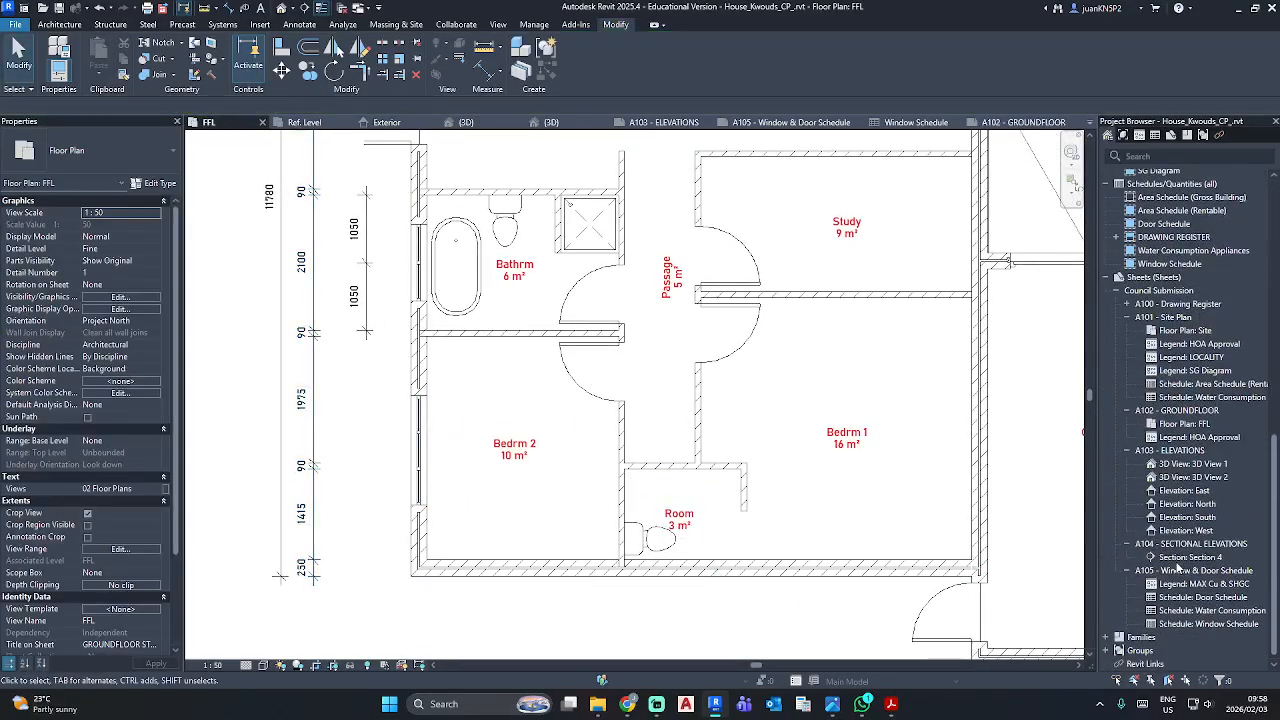
double_click(1180, 571)
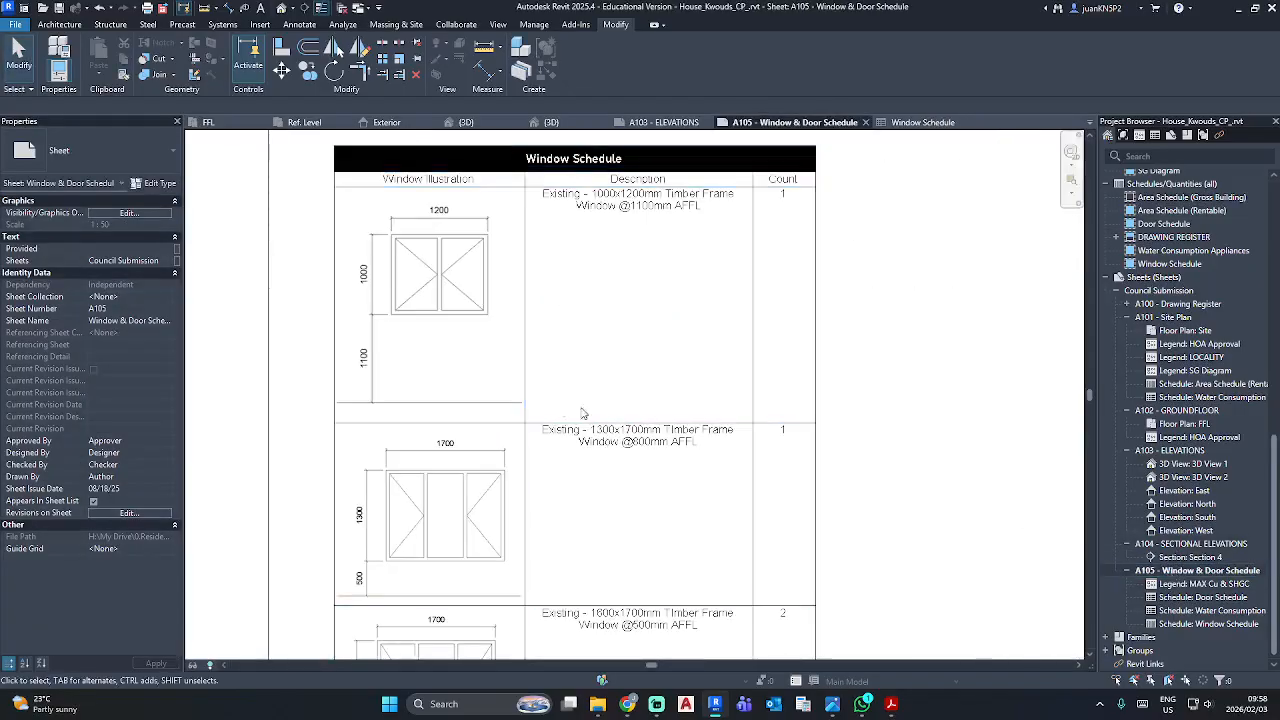
middle_click_drag(563, 467, 584, 363)
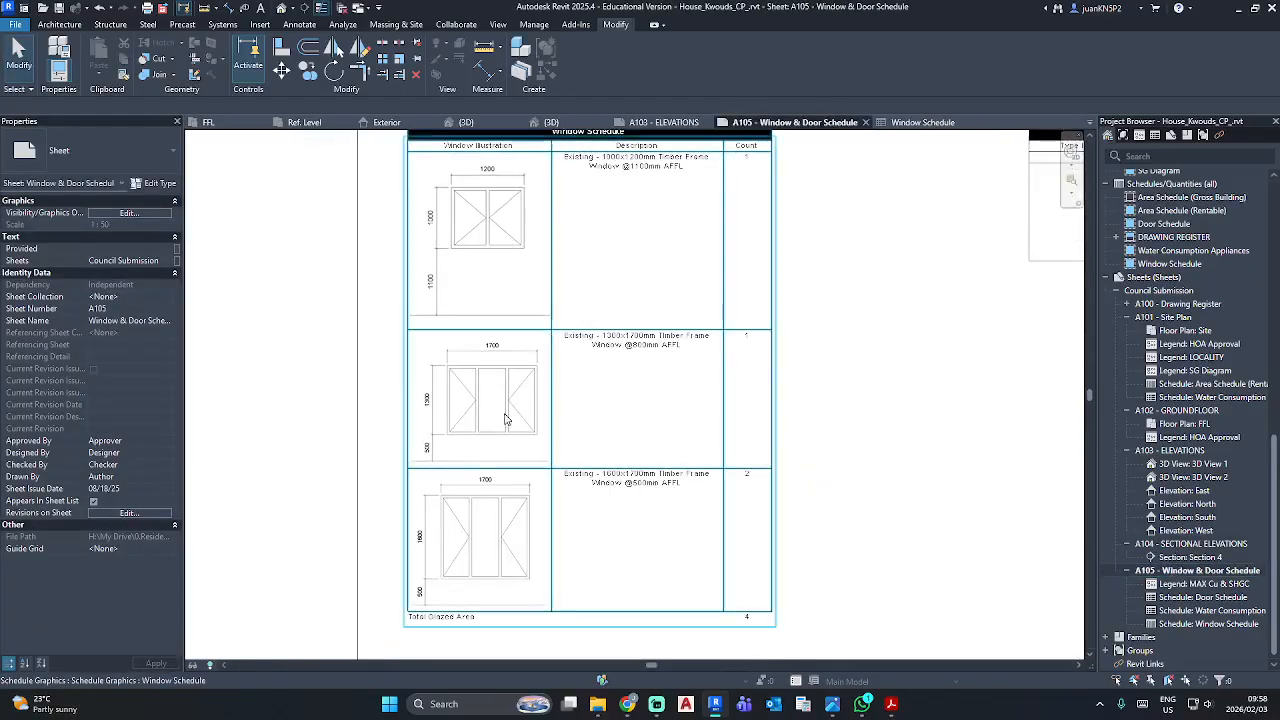
double_click(669, 347)
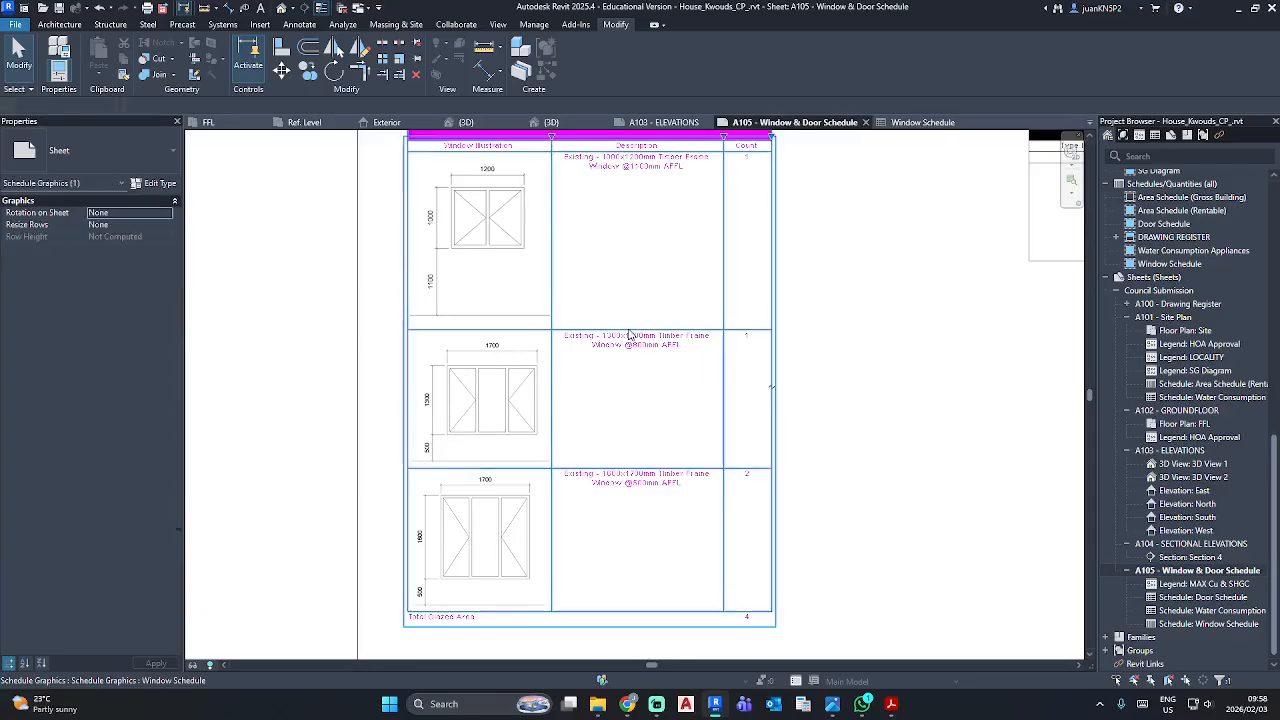
Left-align the Window Schedule's Description column and centre its column heading.
left_click(509, 172)
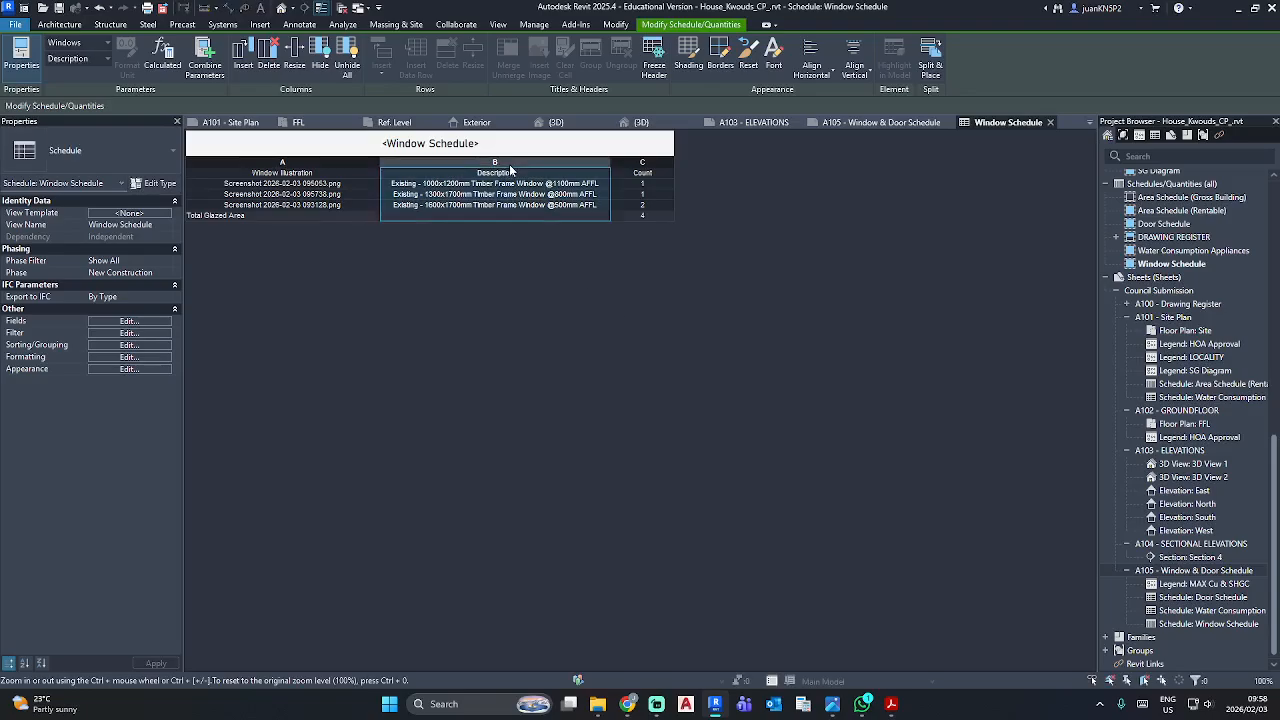
left_click(827, 67)
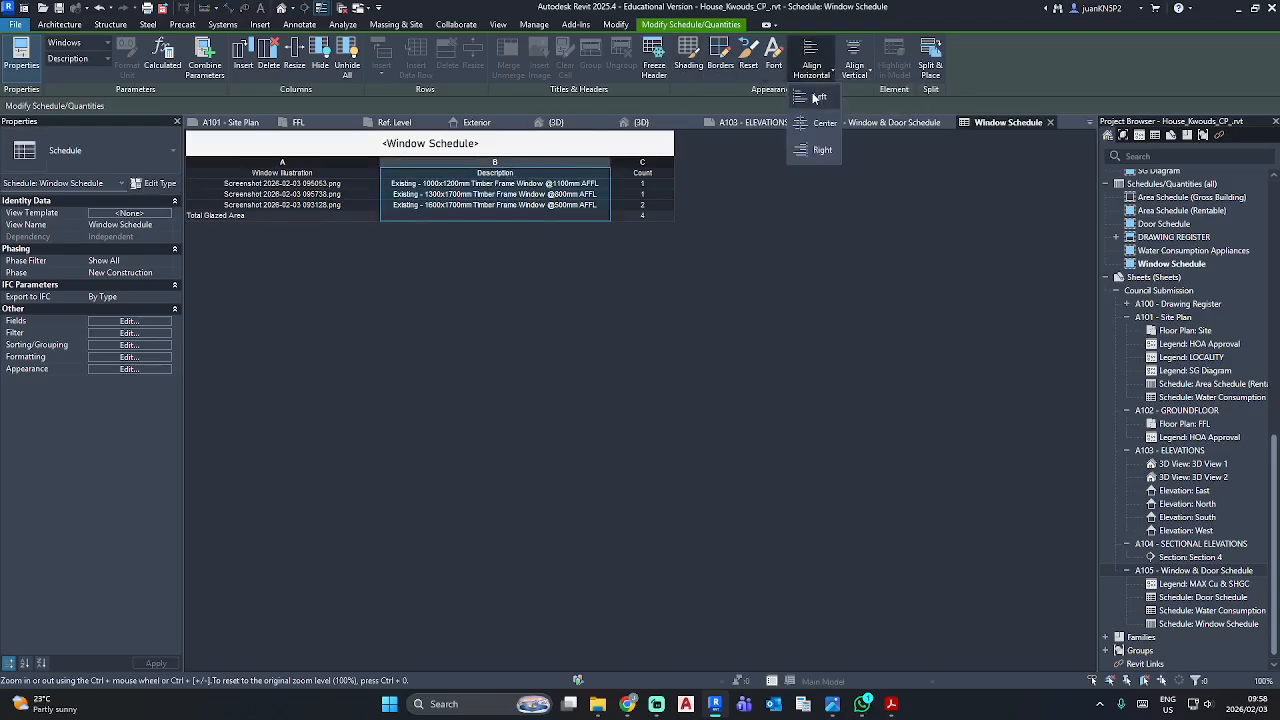
left_click(816, 97)
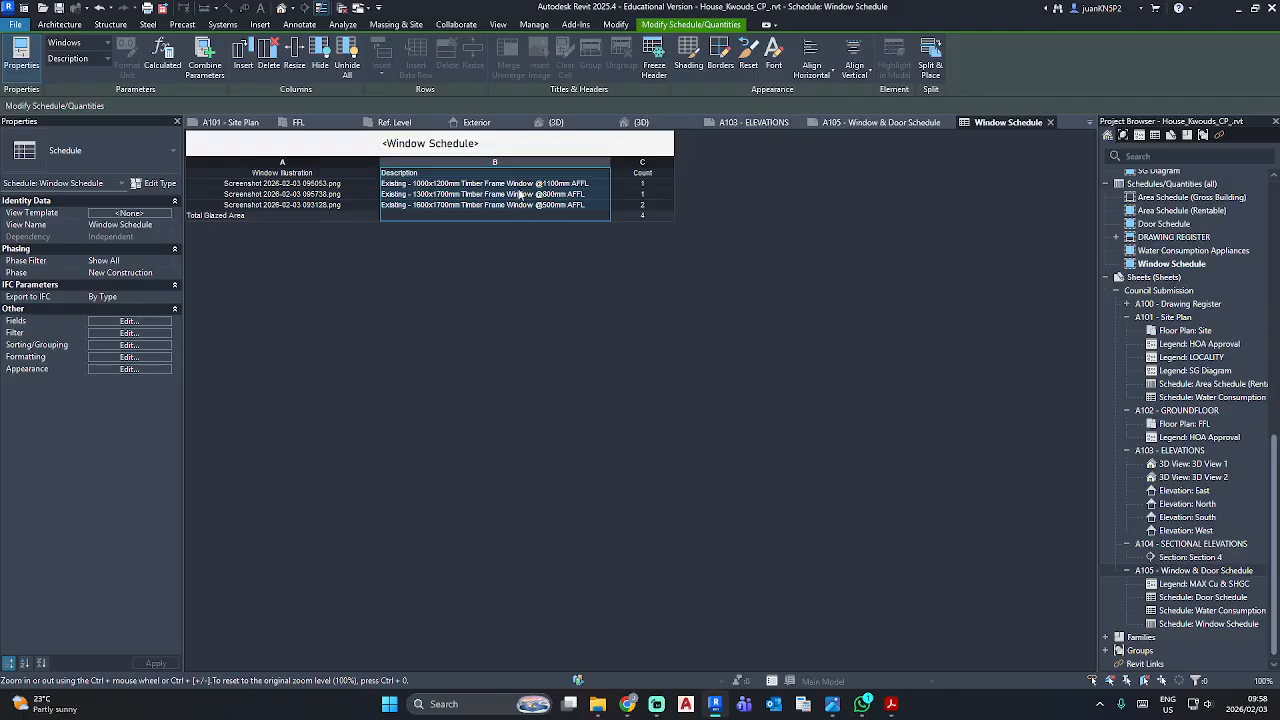
left_click(516, 173)
left_click(812, 67)
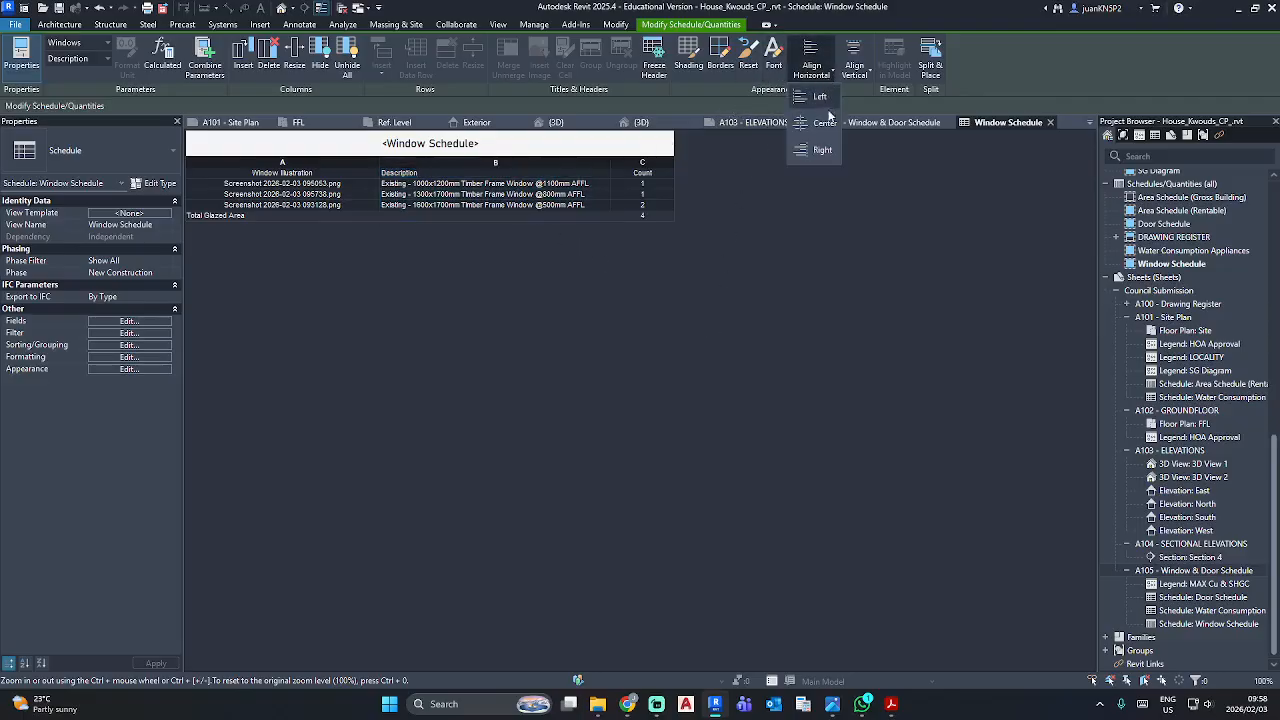
left_click(822, 122)
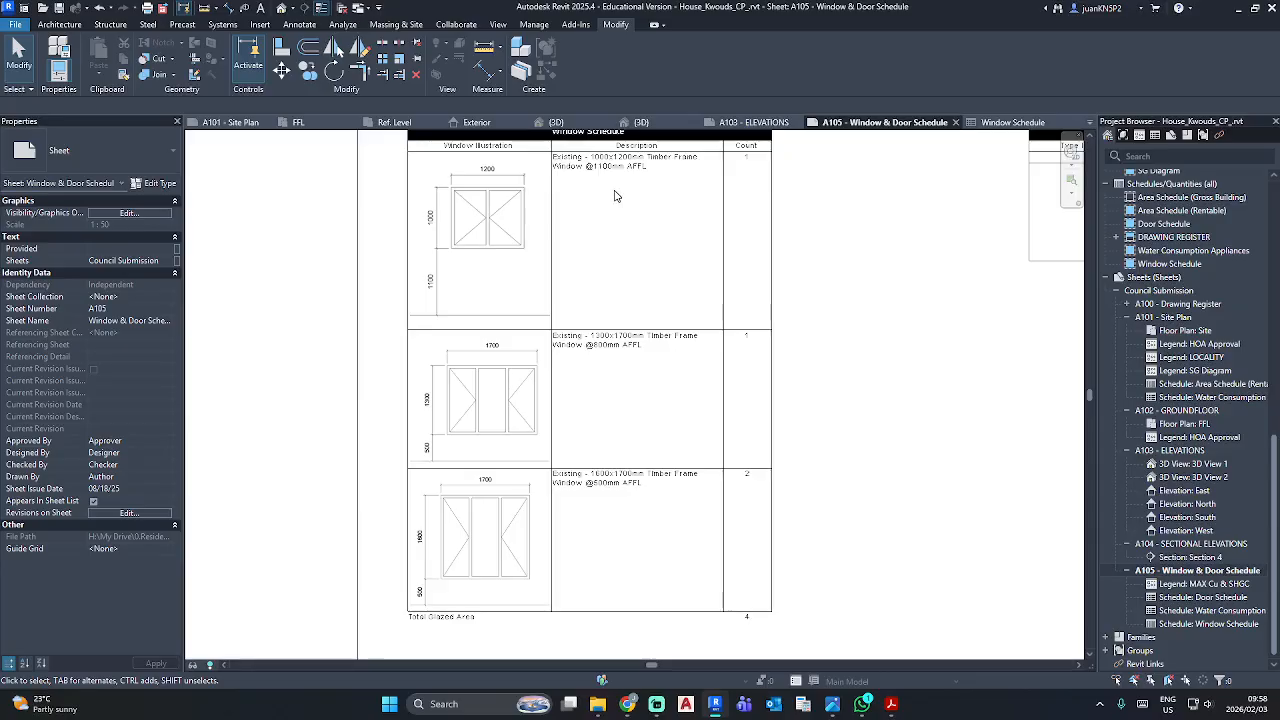
Review the schedule's layout on the sheet and consult the annotated site photo 20260130_150616.jpg for the remaining windows.
scroll(620, 200, "down", 4)
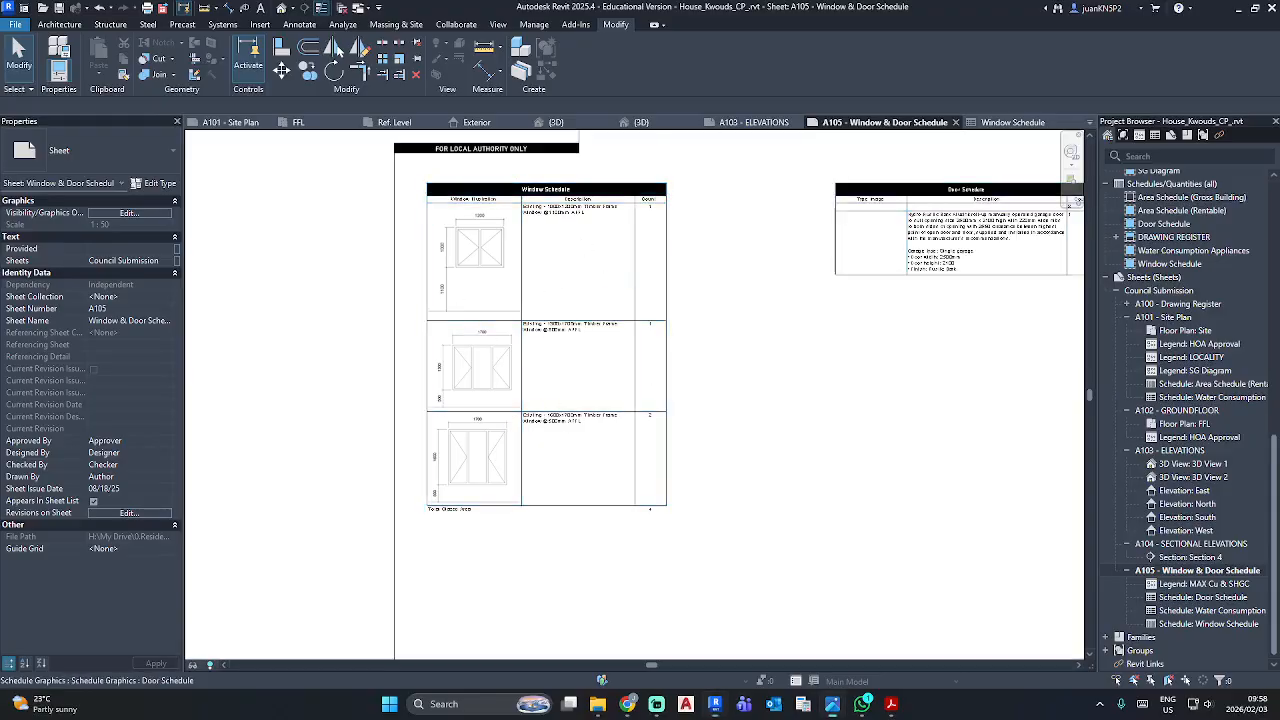
left_click_drag(1279, 118, 769, 136)
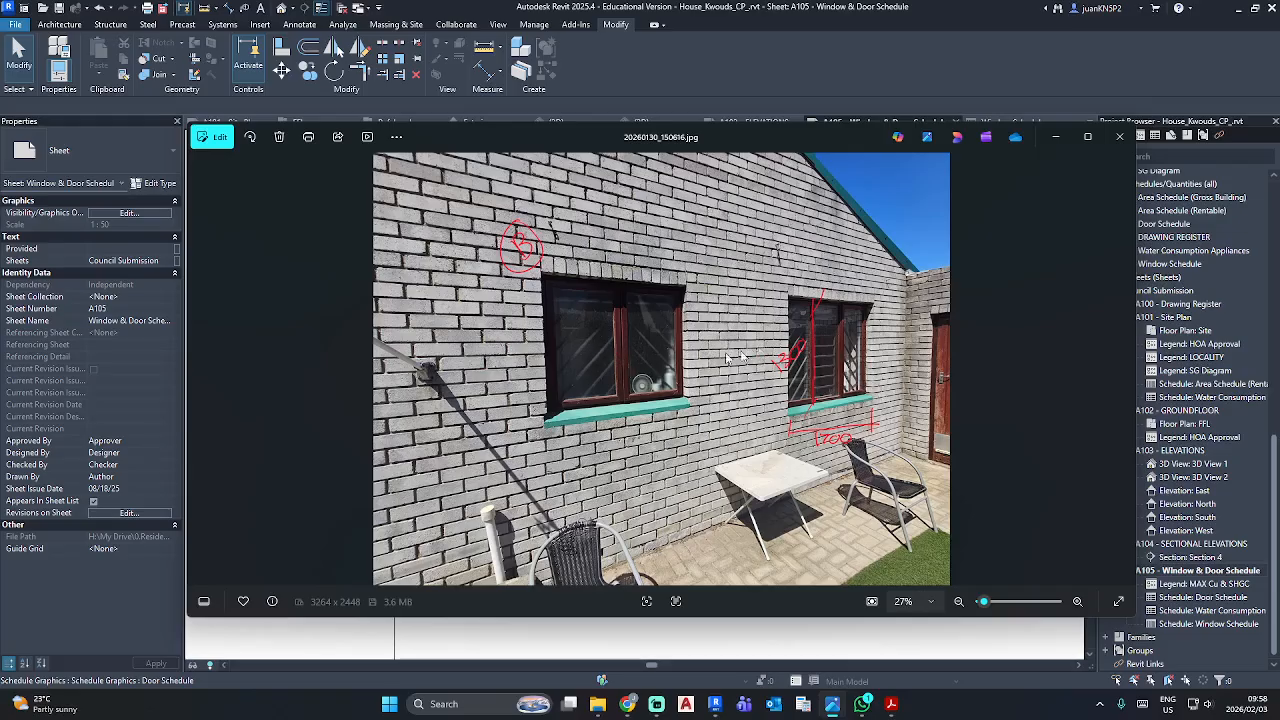
left_click_drag(832, 142, 1279, 140)
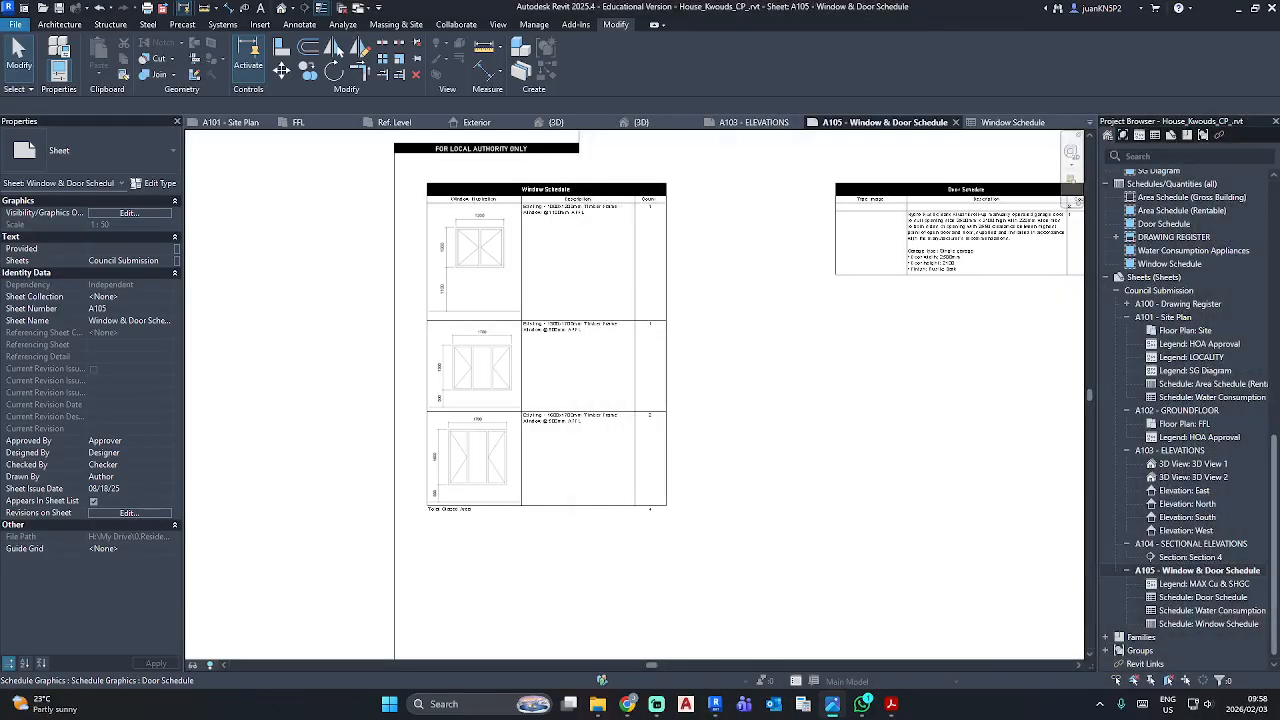
Open the A102 - GROUNDFLOOR sheet and activate its FFL floor plan viewport for editing.
left_click(1183, 413)
double_click(1183, 414)
scroll(531, 318, "down", 6)
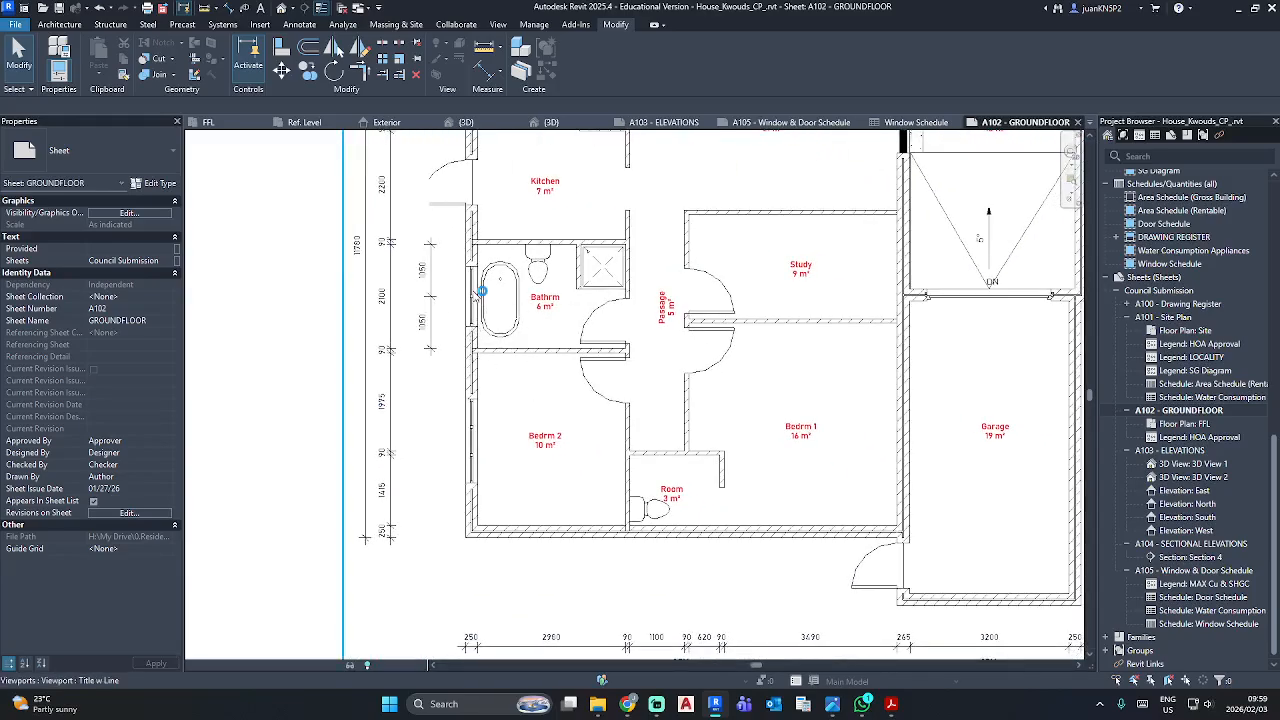
left_click(480, 291)
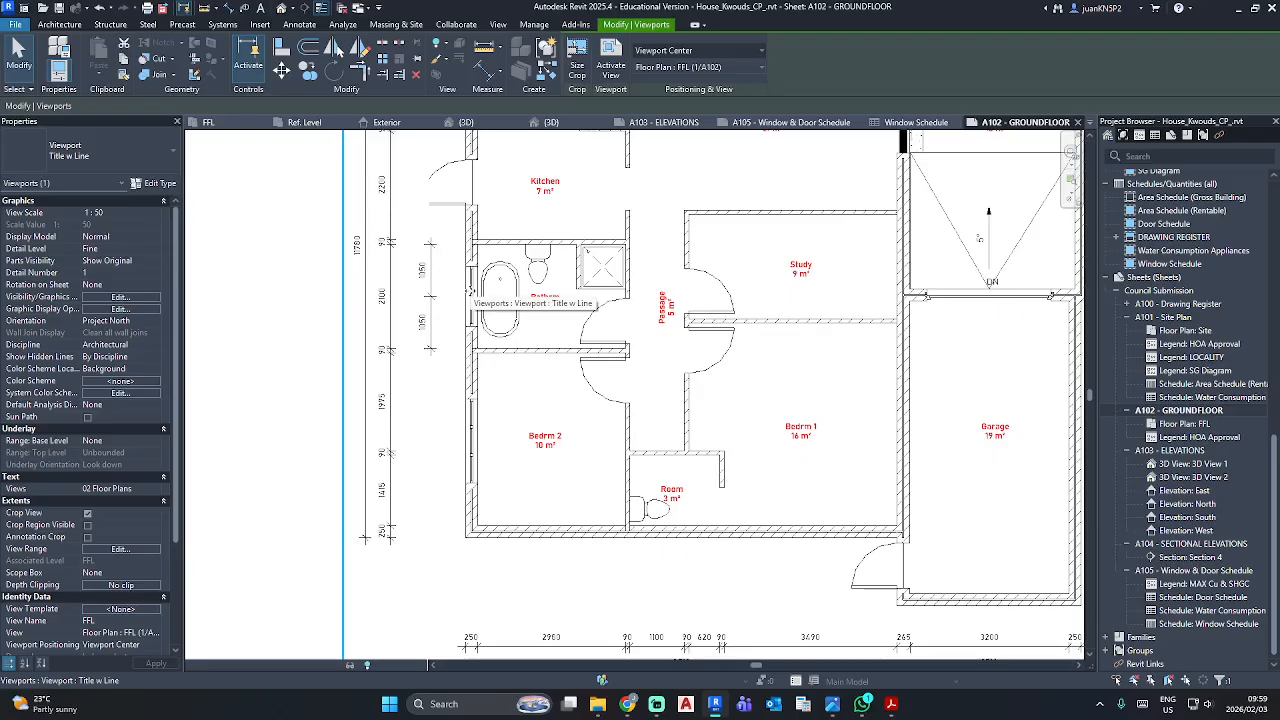
double_click(470, 295)
Place a copy of the bathroom's 100x1200mm Timber Frame window type in the 3 m² Room's outer wall, centred 1000 mm from the Bedrm 2 partition.
left_click(471, 296)
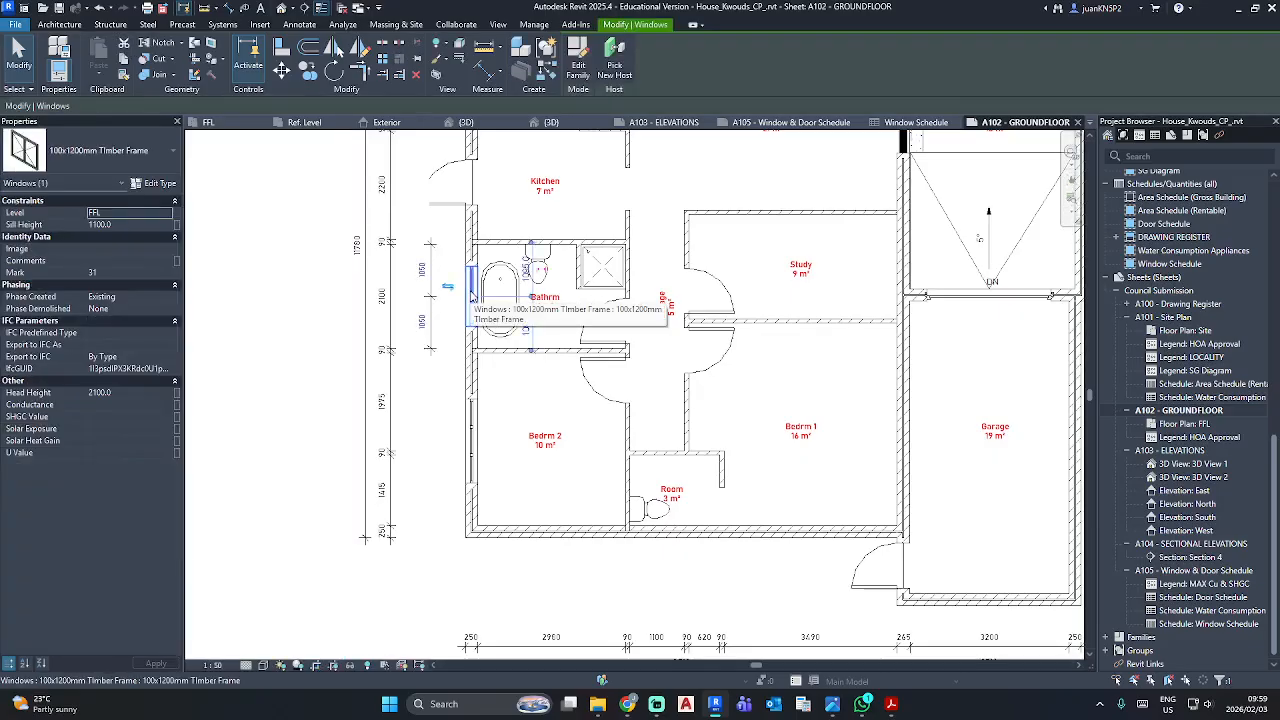
key("c")
key("s")
scroll(685, 525, "up", 4)
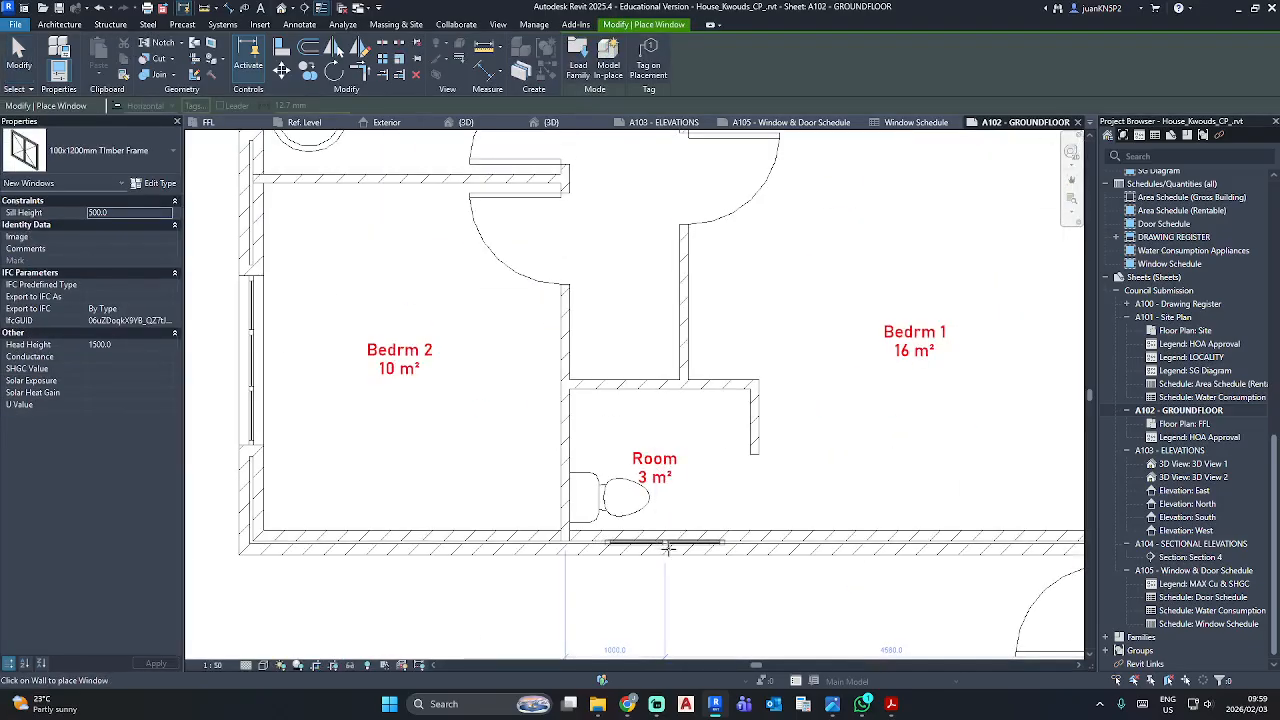
left_click(668, 548)
scroll(646, 583, "down", 2)
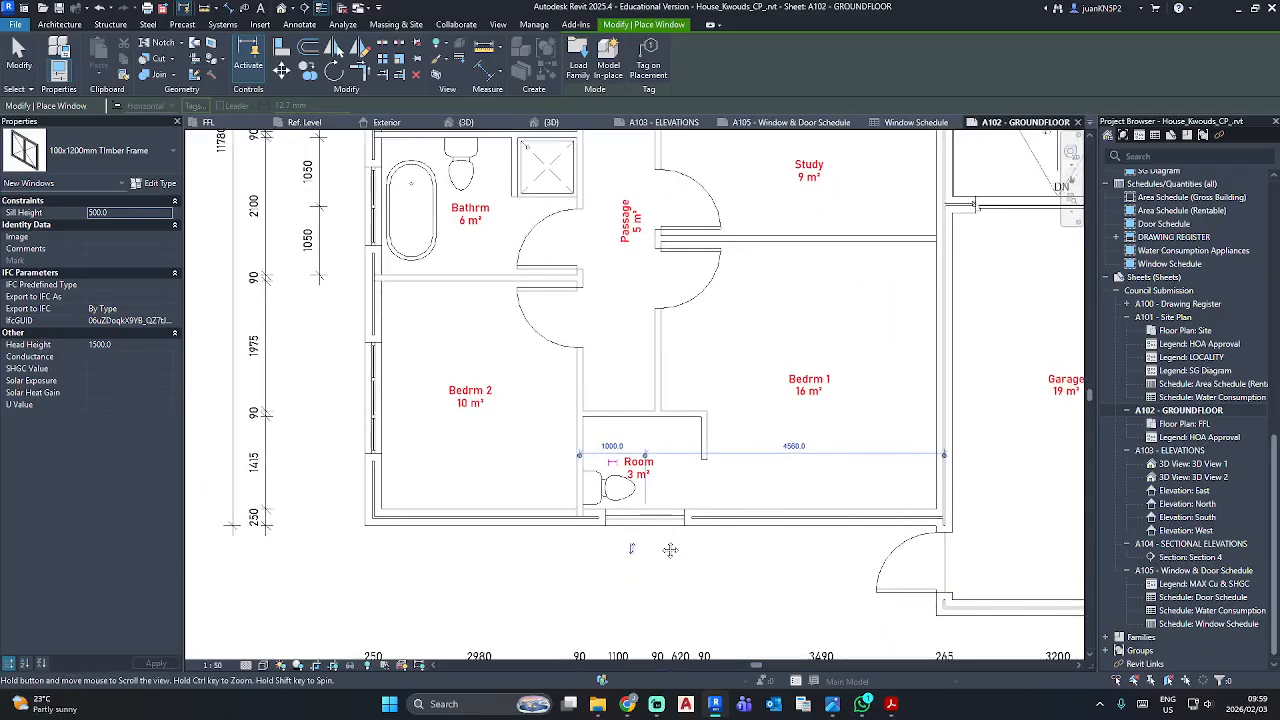
key("Escape")
Set the sill height of the new window in the 3 m² Room to 1100 mm.
key("Tab")
type("1")
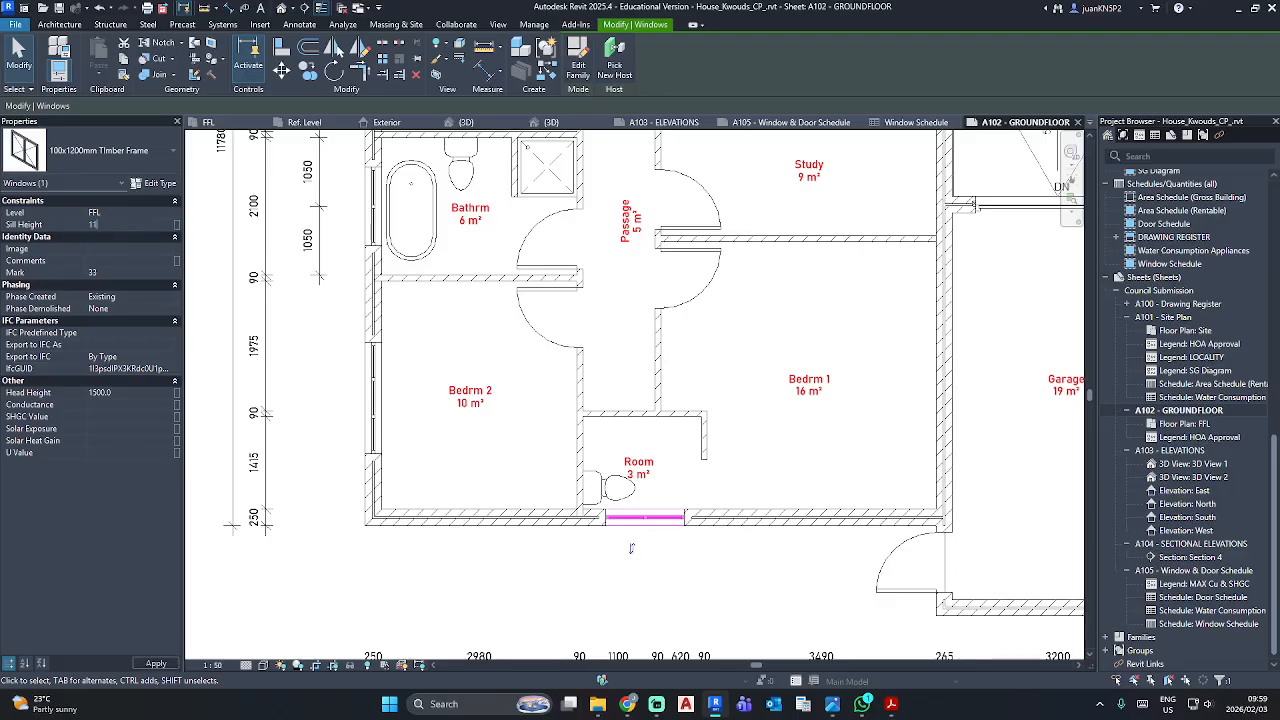
type("100")
key("Return")
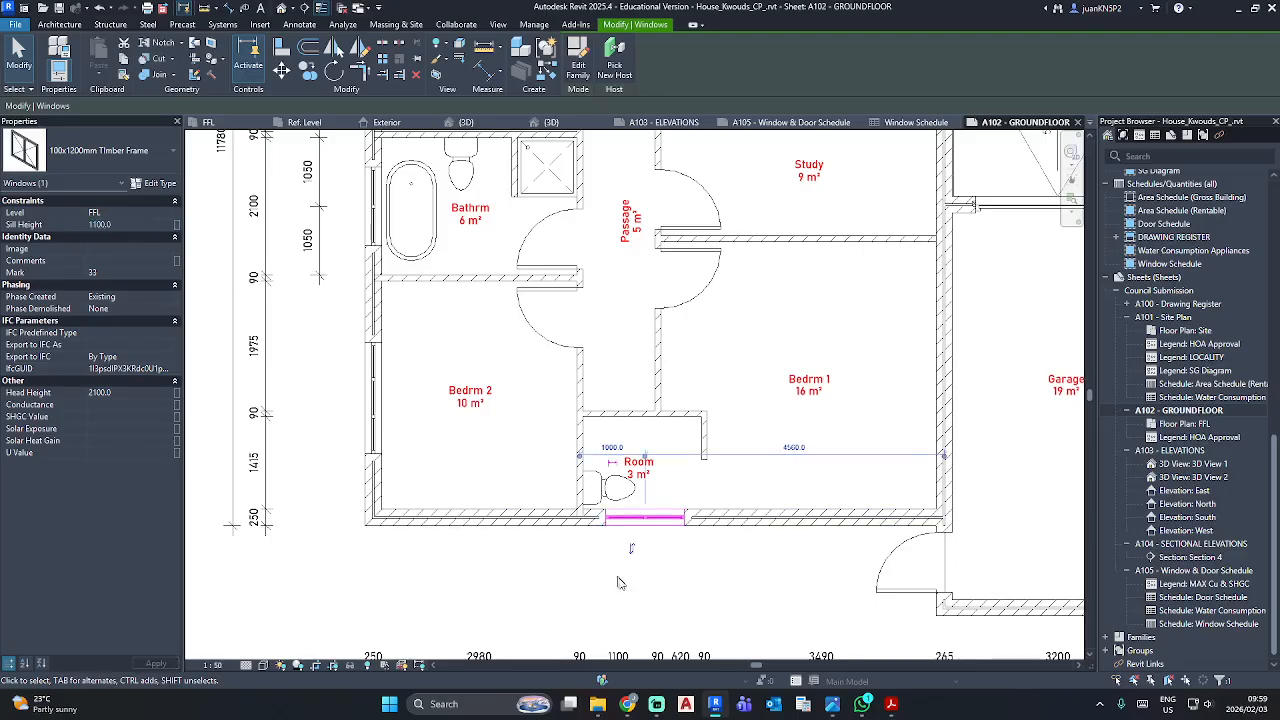
left_click(620, 586)
Place a 1300x1700 Timber Frame window in Bedrm 1's outer wall, centred about 1700 mm from the garage-side wall.
key("w")
key("n")
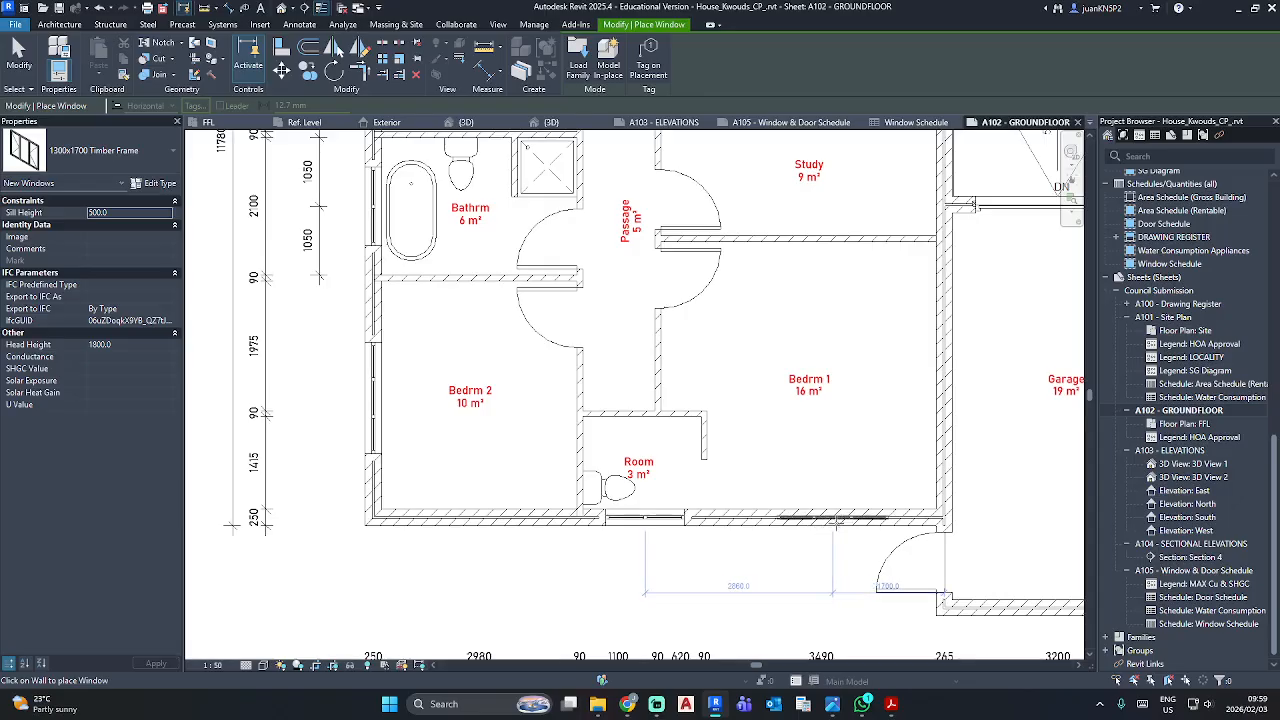
left_click(833, 530)
key("Escape")
key("Escape")
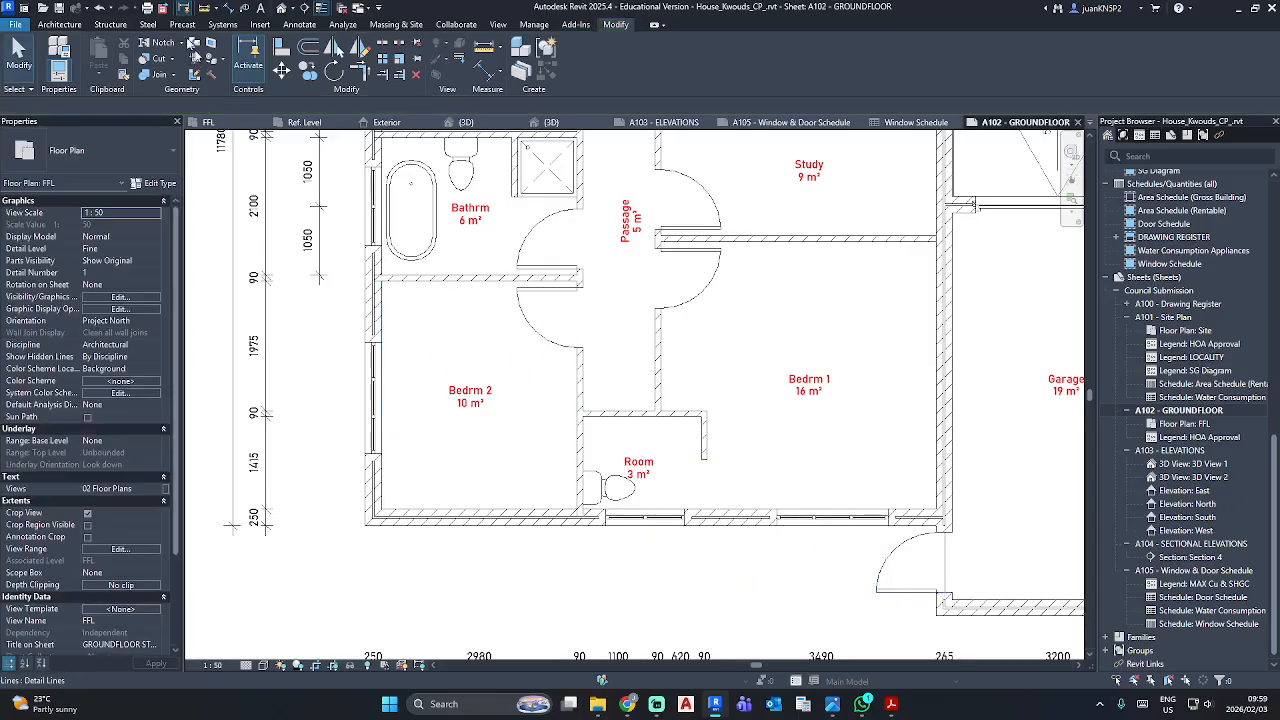
Open the 3D view and set the sill height of Bedrm 1's 1300x1700 window to 800 mm.
left_click(281, 8)
middle_click_drag(586, 420, 443, 460, "shift")
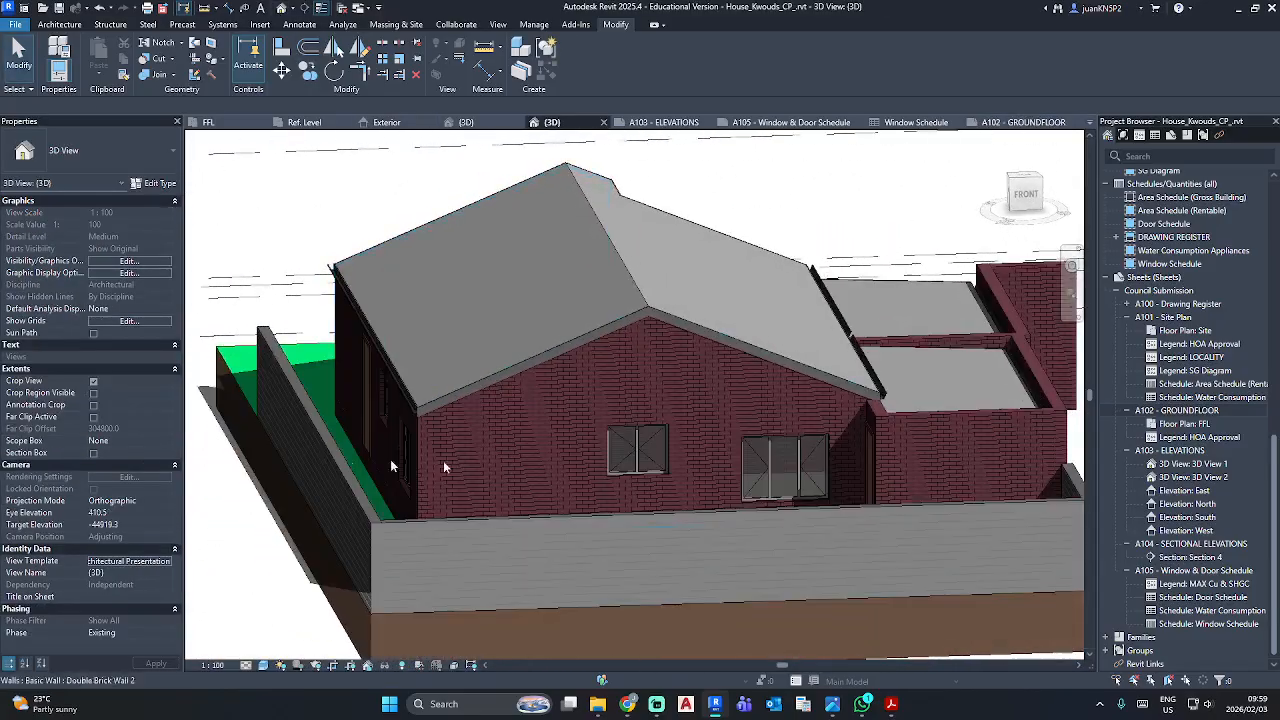
left_click(760, 452)
left_click(135, 225)
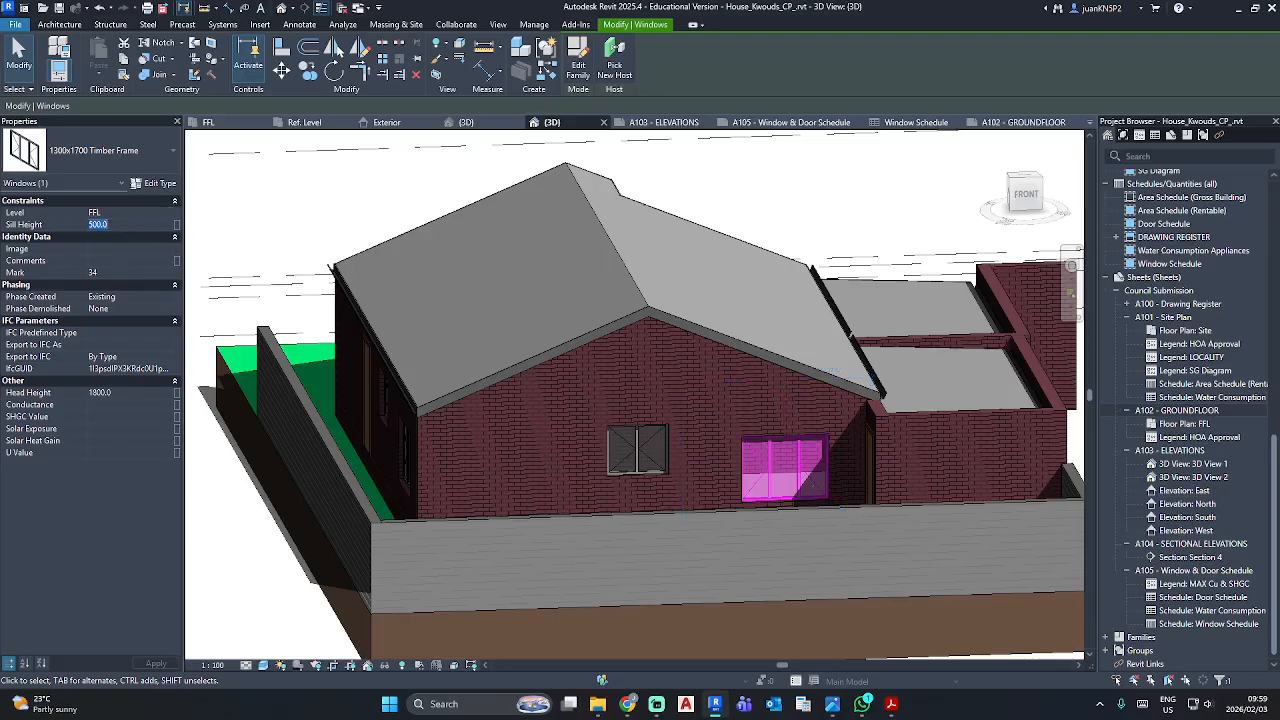
type("80")
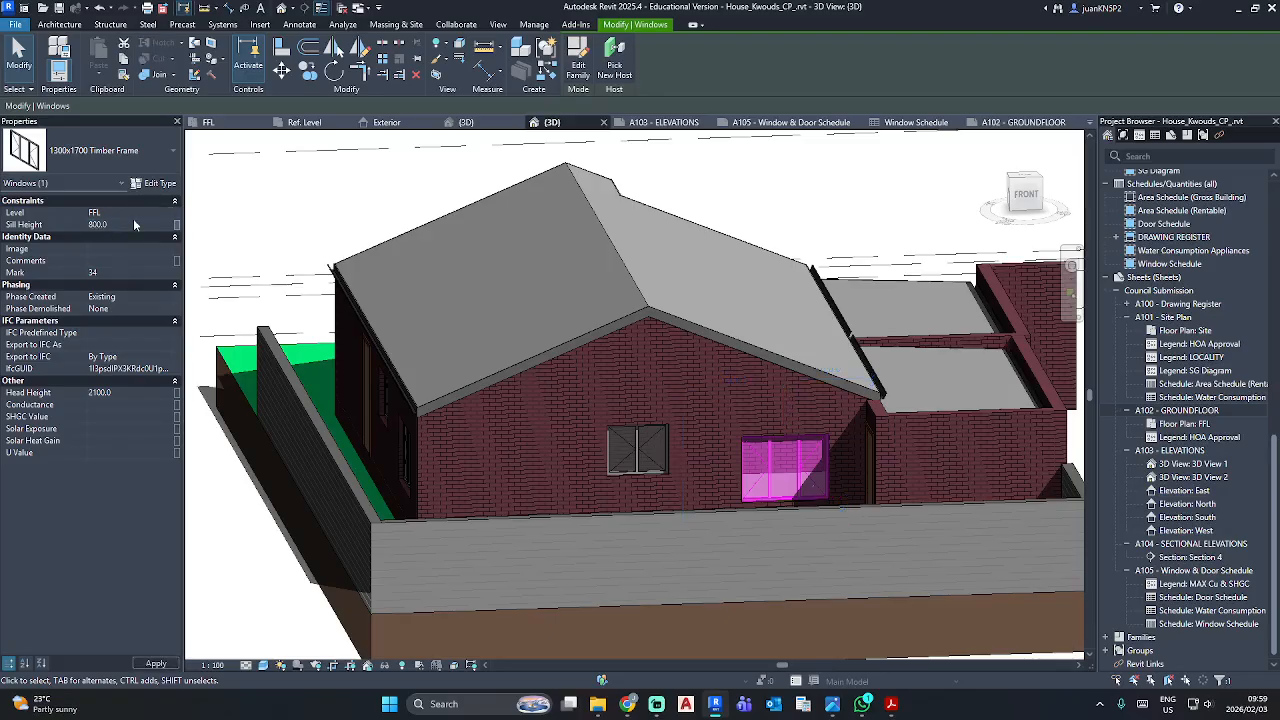
Set the sill height of Bedrm 2's 1300x1700 window on the adjacent side wall to 800 mm.
middle_click_drag(560, 345, 671, 343, "shift")
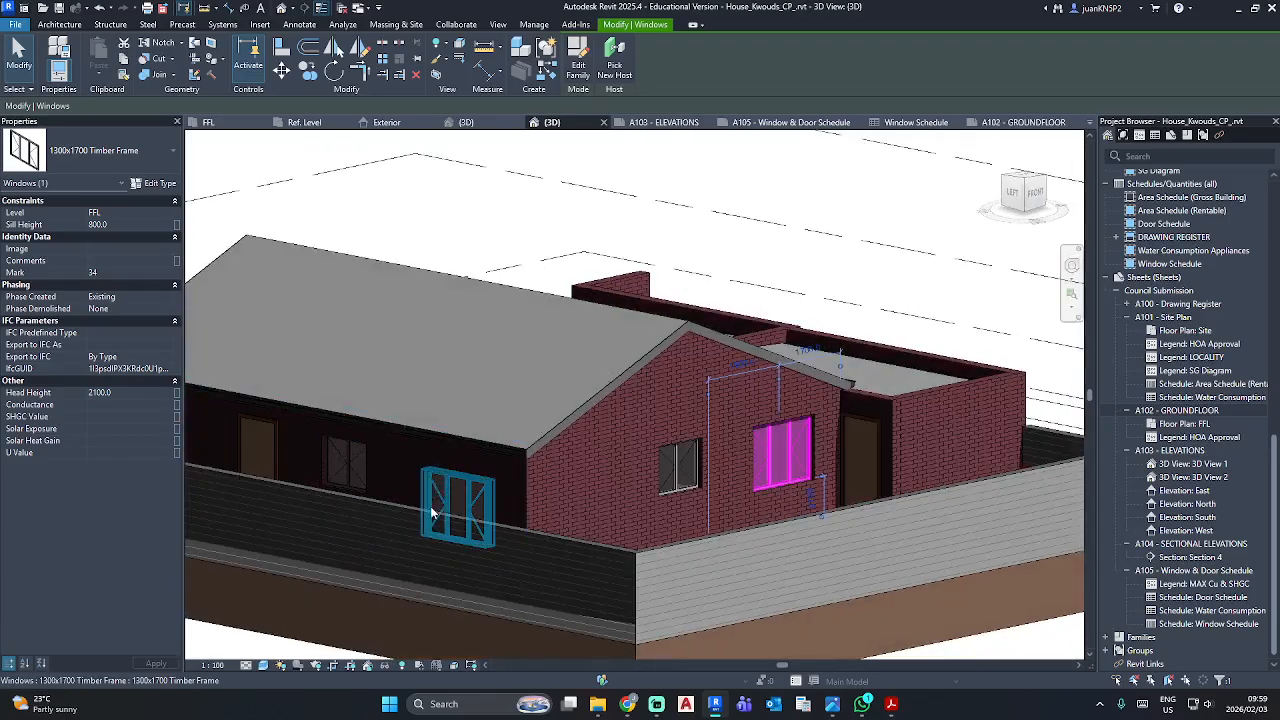
left_click(450, 495)
left_click(130, 224)
type("800")
key("Return")
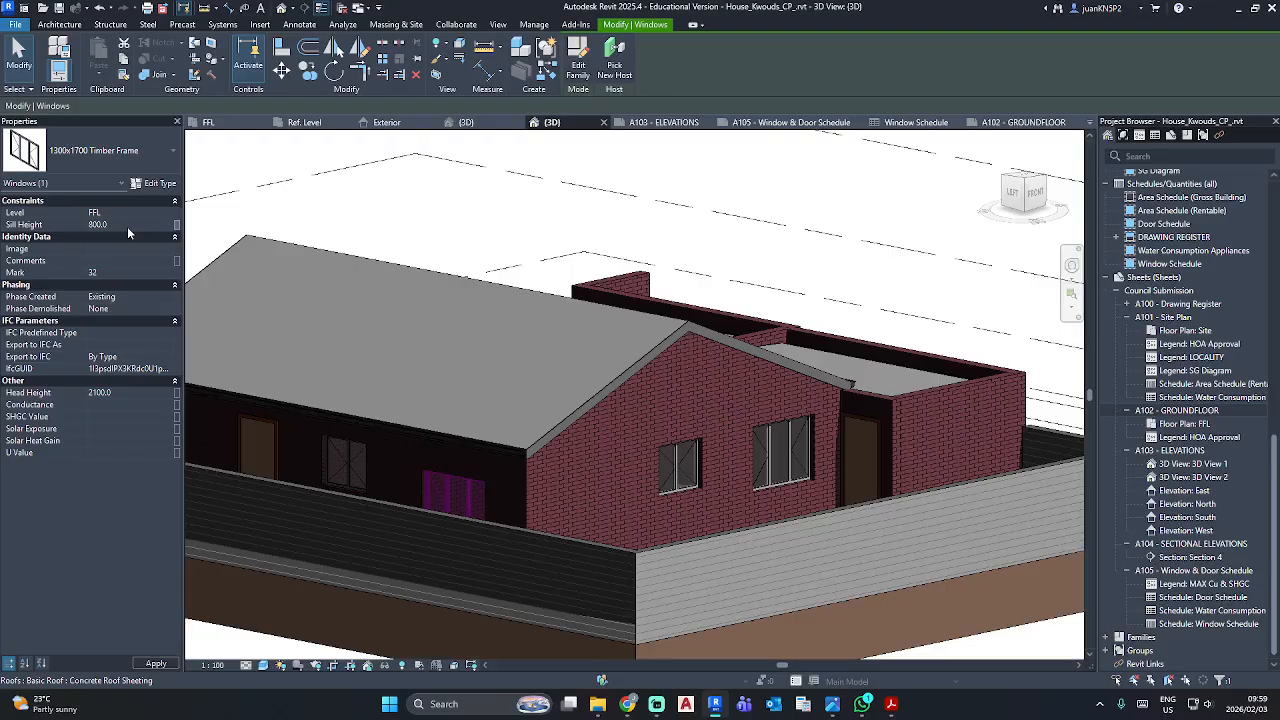
key("Escape")
Examine the placed windows and the house's other facades in 3D, including the recessed rear entrance, and return to the A102 - GROUNDFLOOR sheet.
middle_click_drag(385, 402, 604, 438, "shift")
scroll(622, 450, "up", 4)
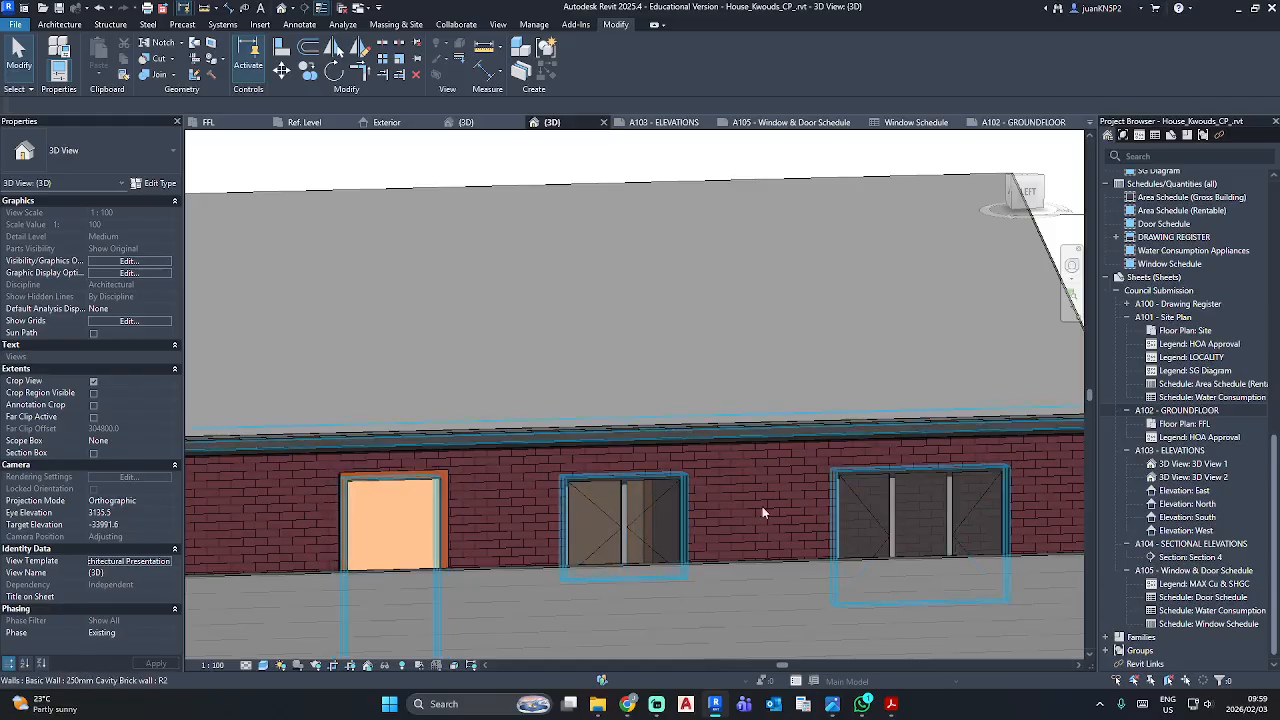
scroll(881, 467, "down", 3)
middle_click_drag(881, 467, 643, 486, "shift")
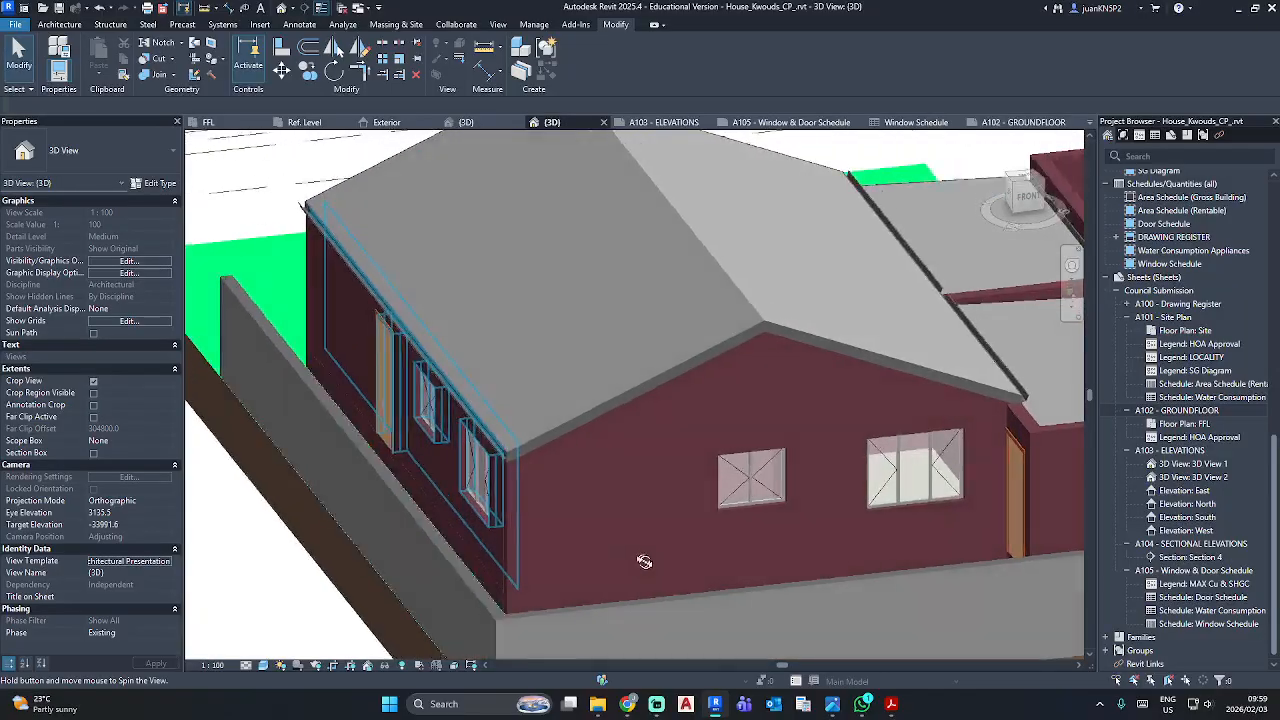
scroll(884, 480, "up", 6)
scroll(720, 470, "down", 4)
middle_click_drag(592, 465, 614, 491, "shift")
middle_click_drag(879, 511, 798, 509)
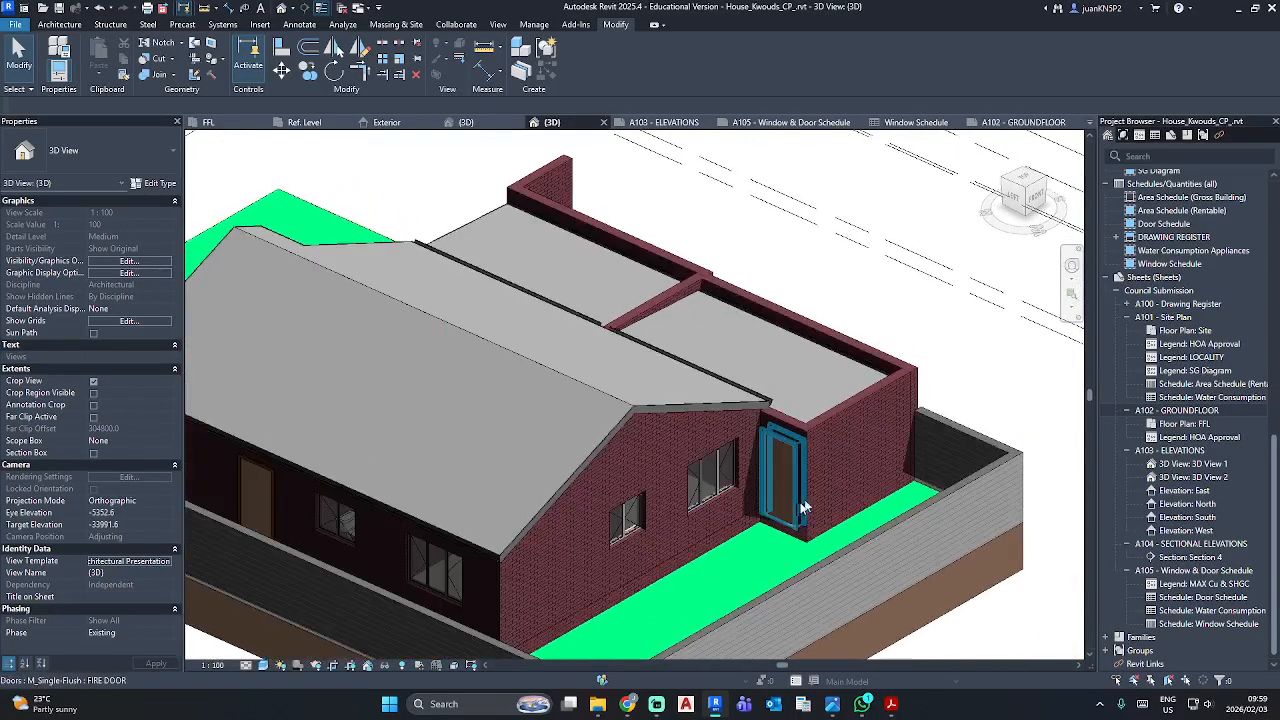
middle_click_drag(787, 458, 735, 522, "shift")
scroll(735, 522, "up", 4)
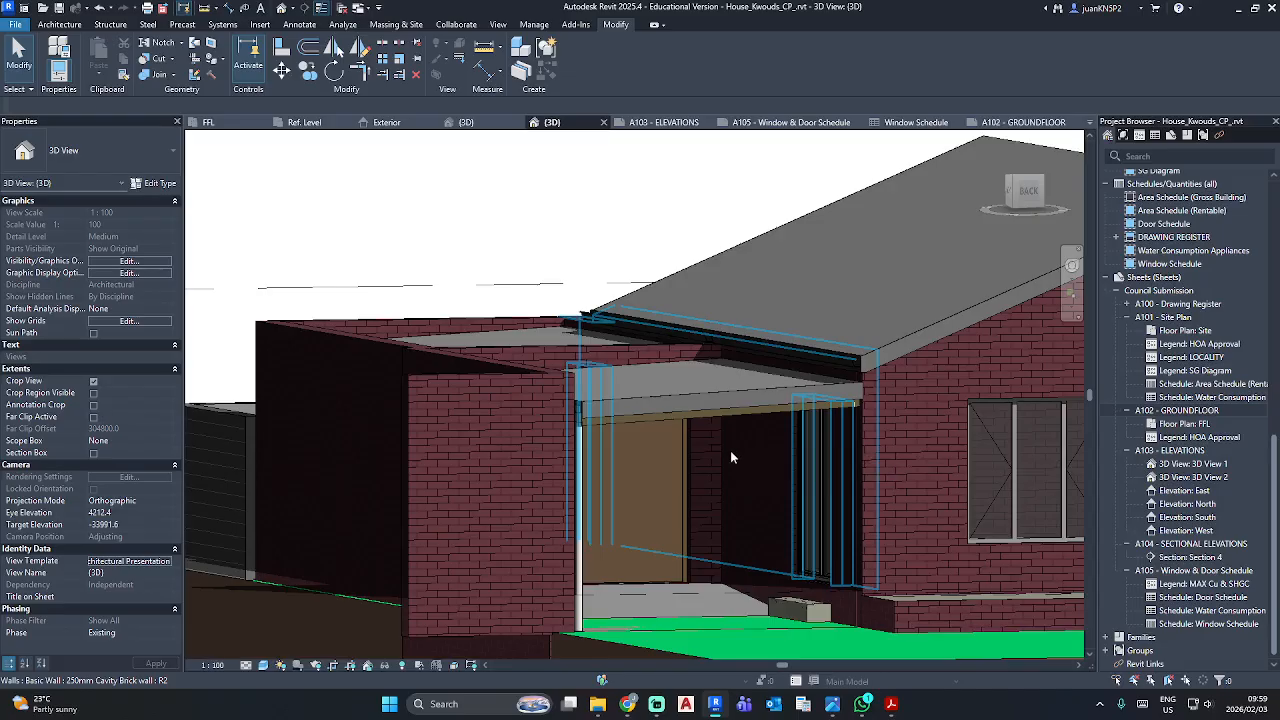
double_click(1180, 412)
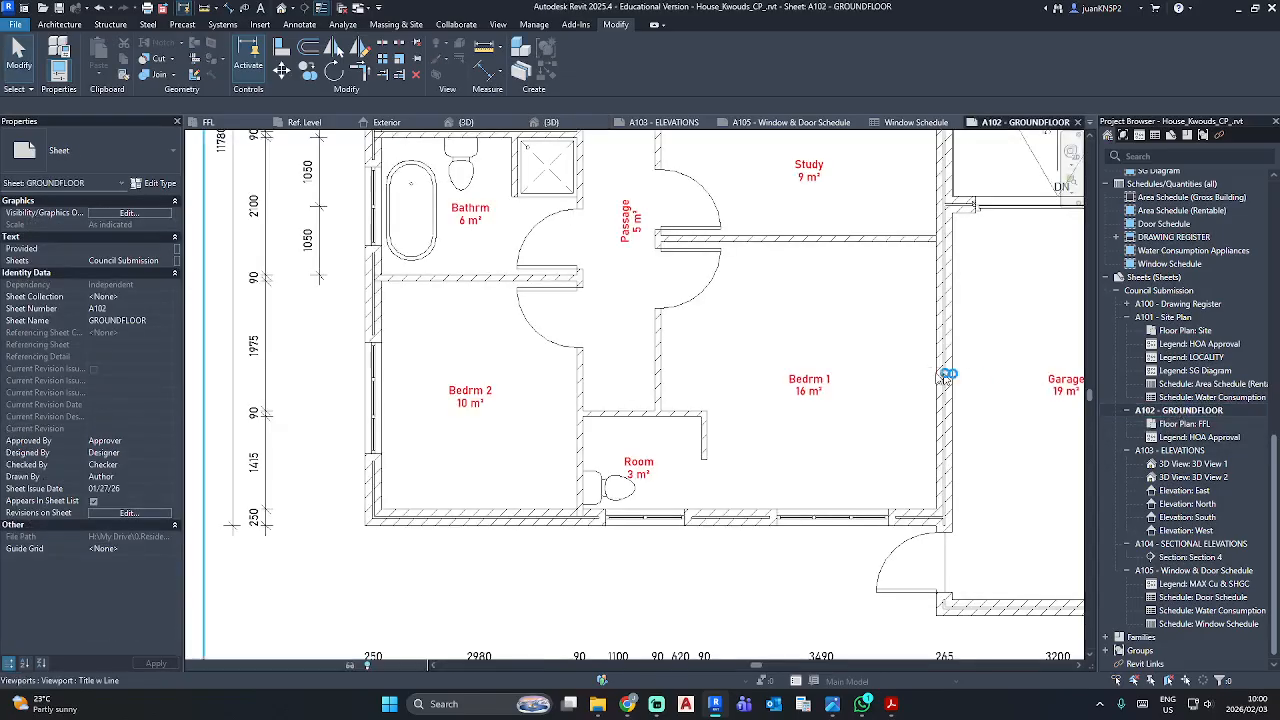
Open the family of the 100x1200mm window in the small toilet room beside Bedrm 1 for editing.
scroll(640, 500, "down", 3)
scroll(640, 500, "up", 2)
scroll(670, 400, "up", 2)
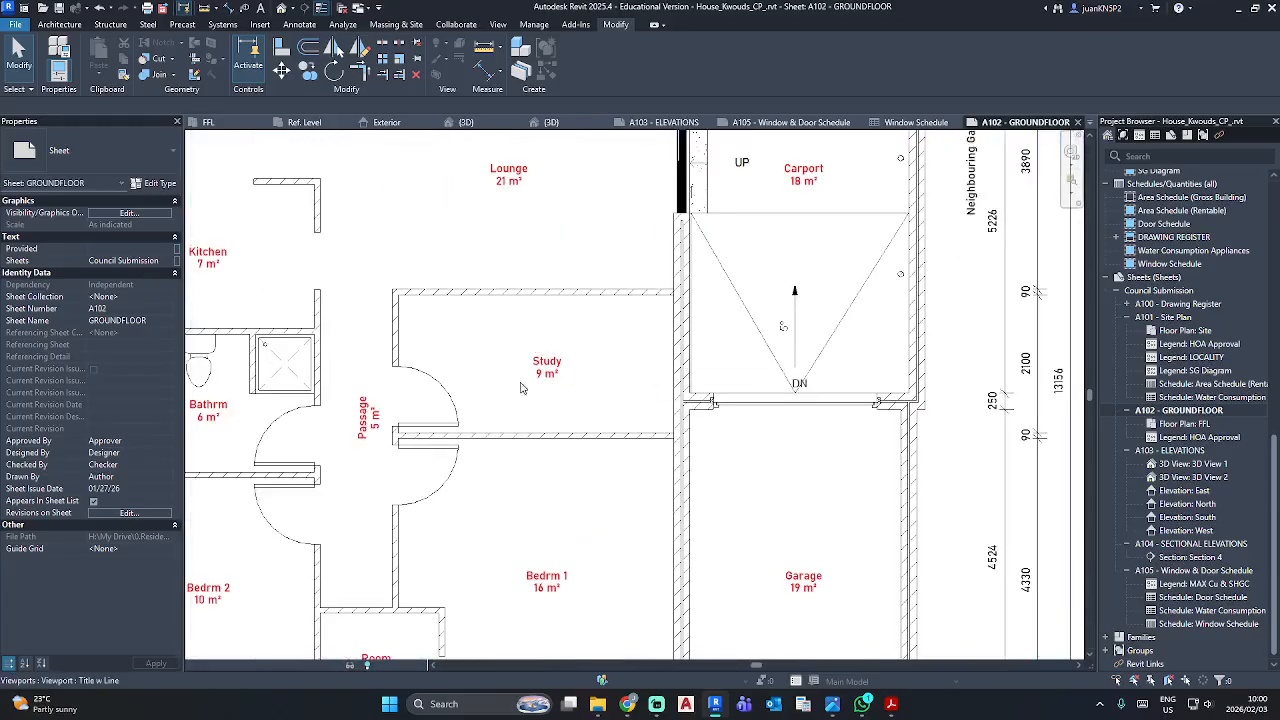
scroll(681, 479, "down", 2)
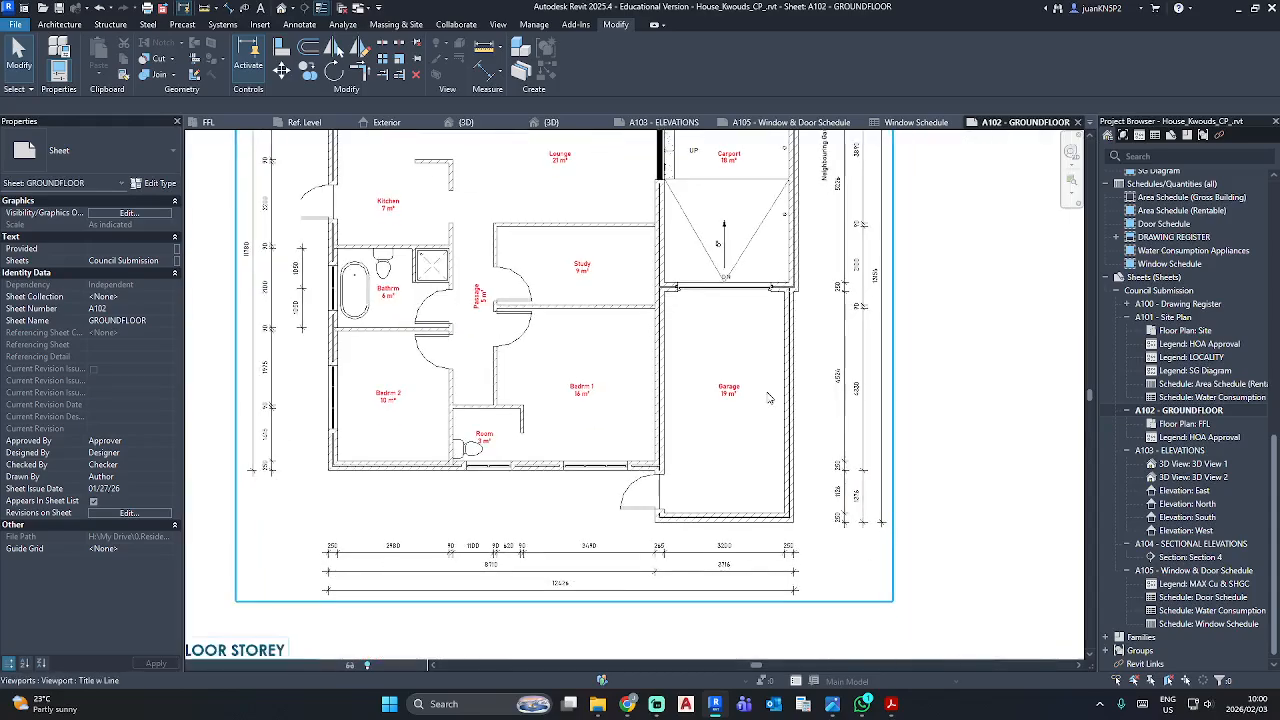
key("alt+Tab")
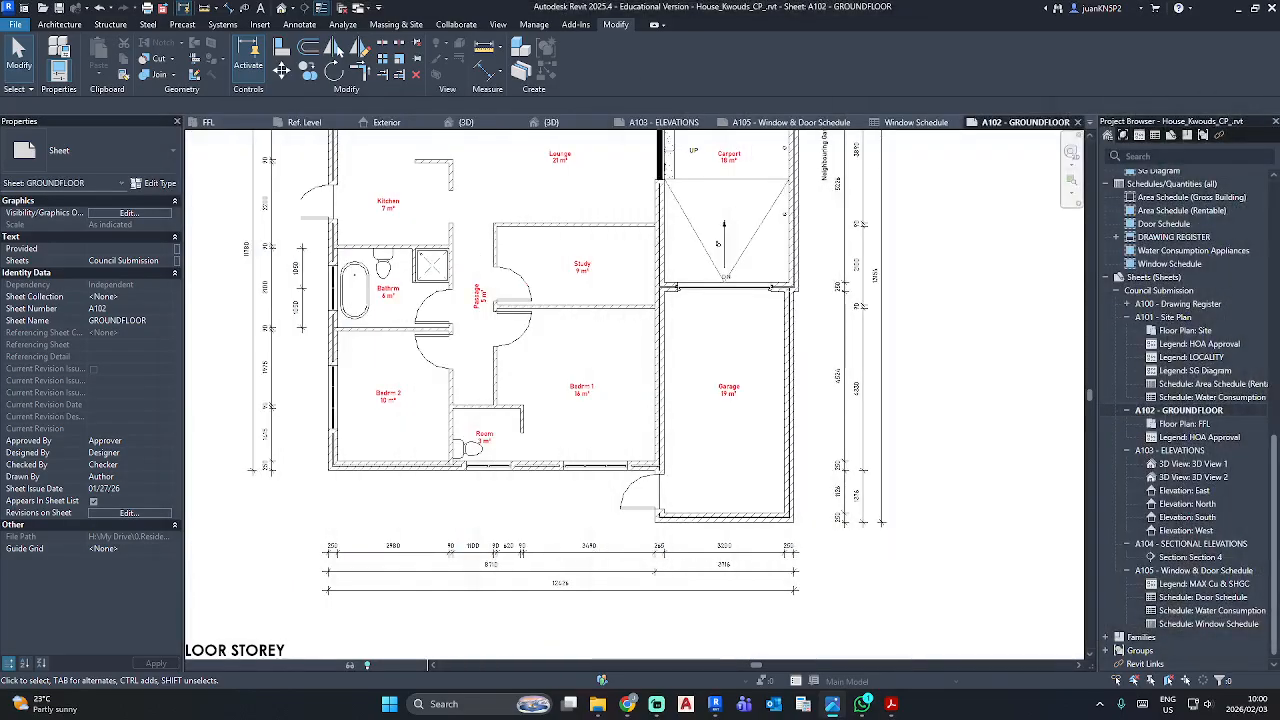
double_click(479, 469)
left_click(481, 466)
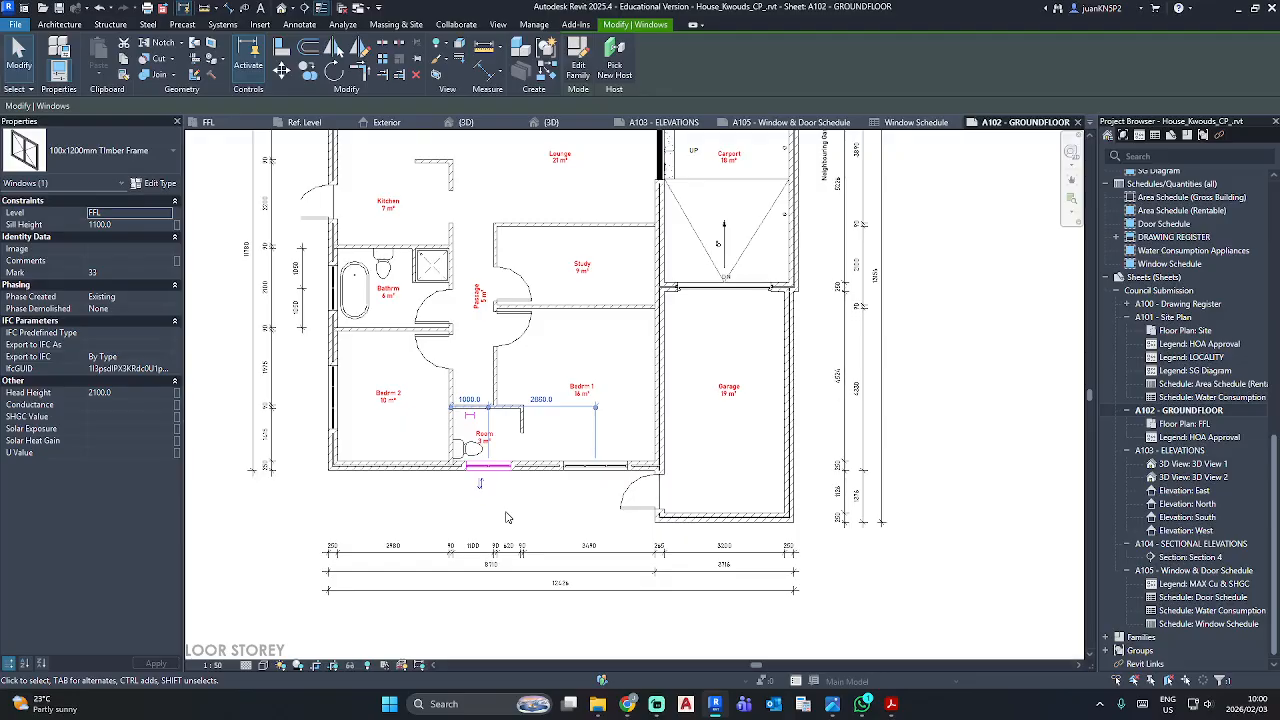
left_click(578, 60)
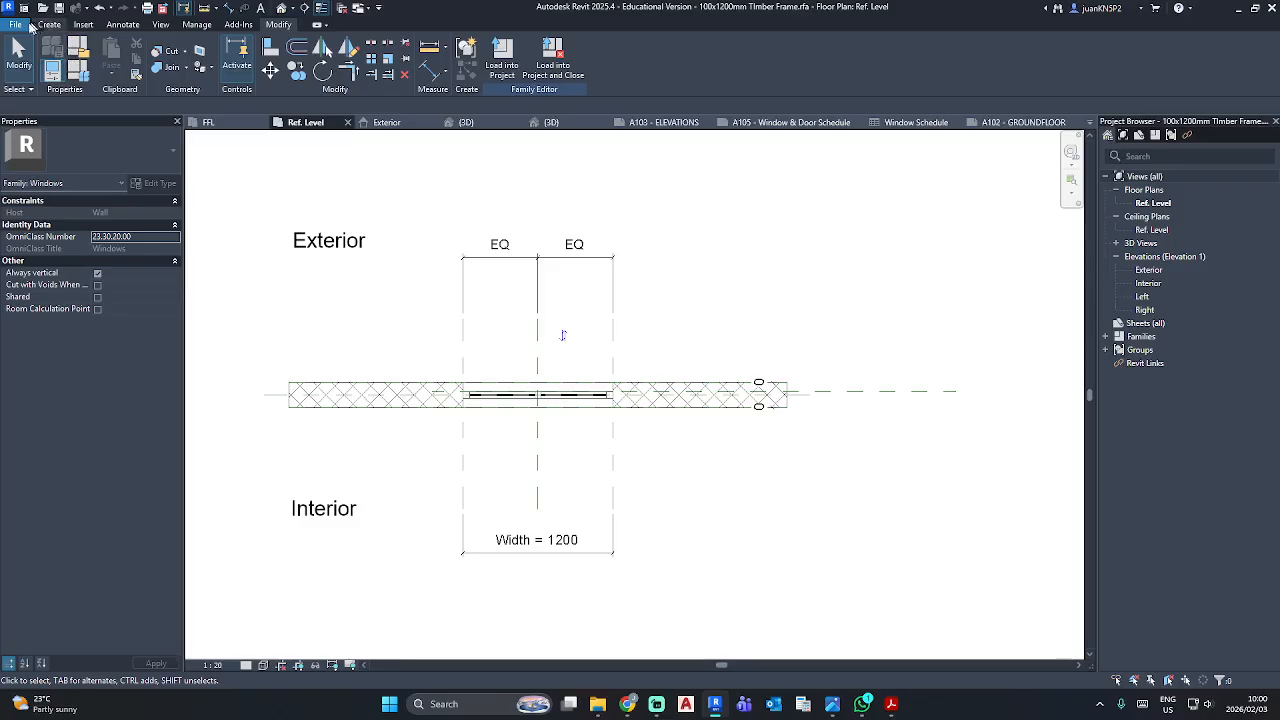
Save the window family as a new family file named 600x1200mm TImber Frame(Garage).rfa in the Windows folder.
left_click(22, 26)
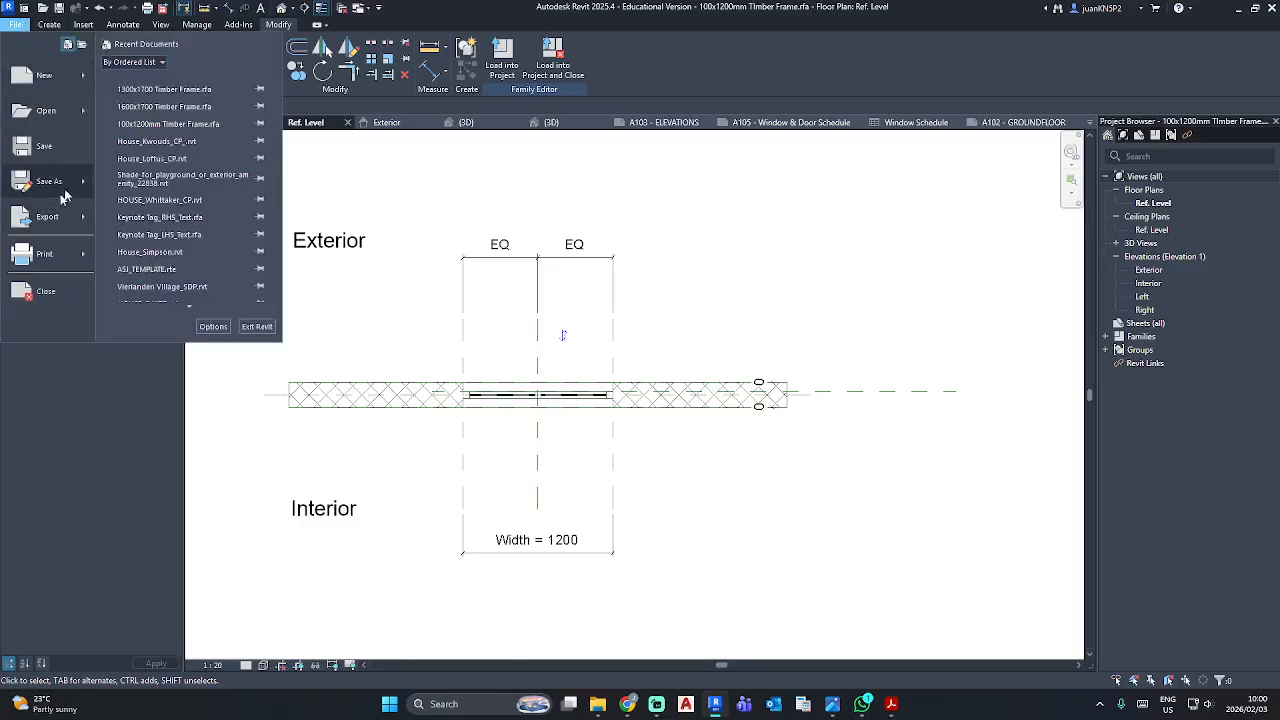
mouse_move(70, 184)
left_click(150, 170)
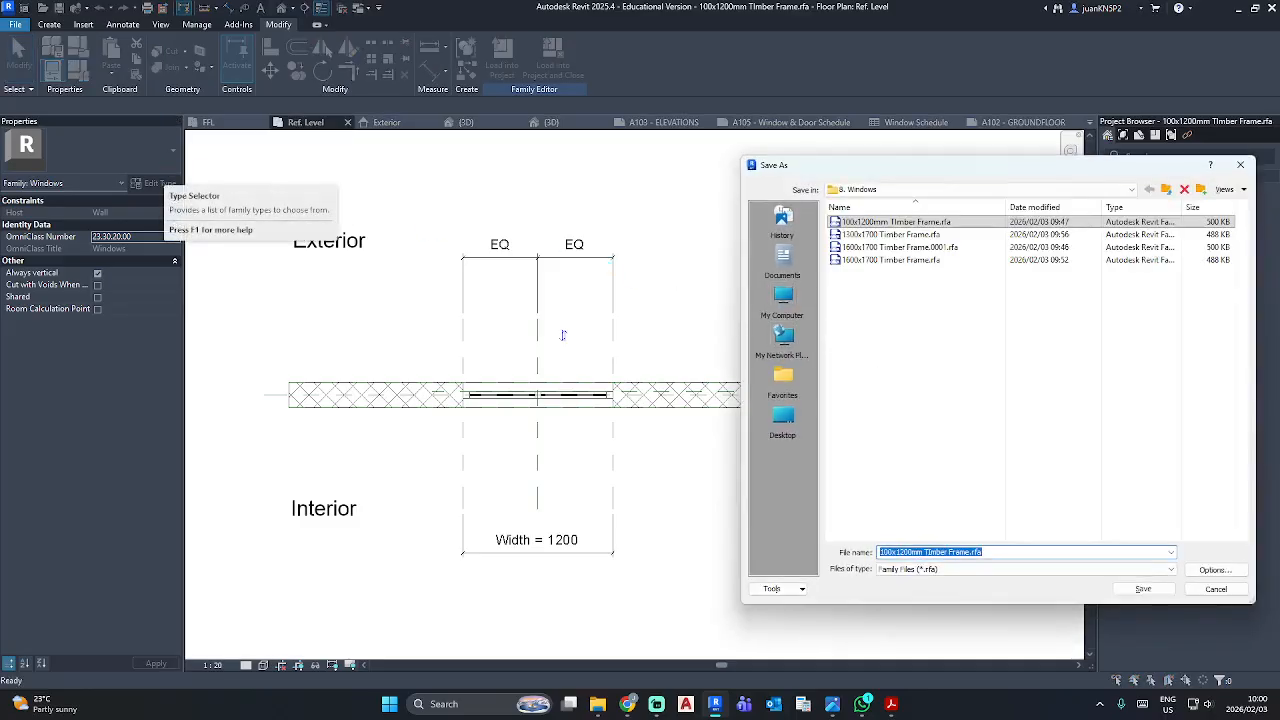
key("Home")
key("Delete")
key("Delete")
key("Delete")
type("600")
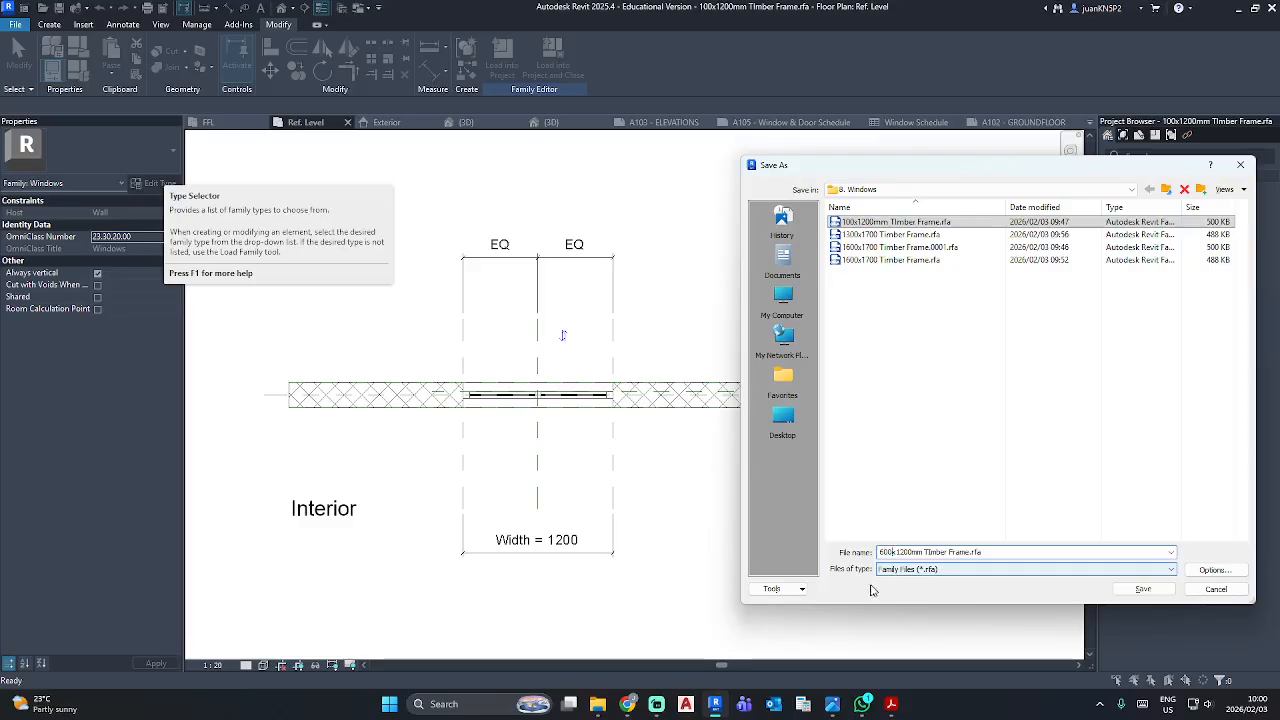
left_click(970, 552)
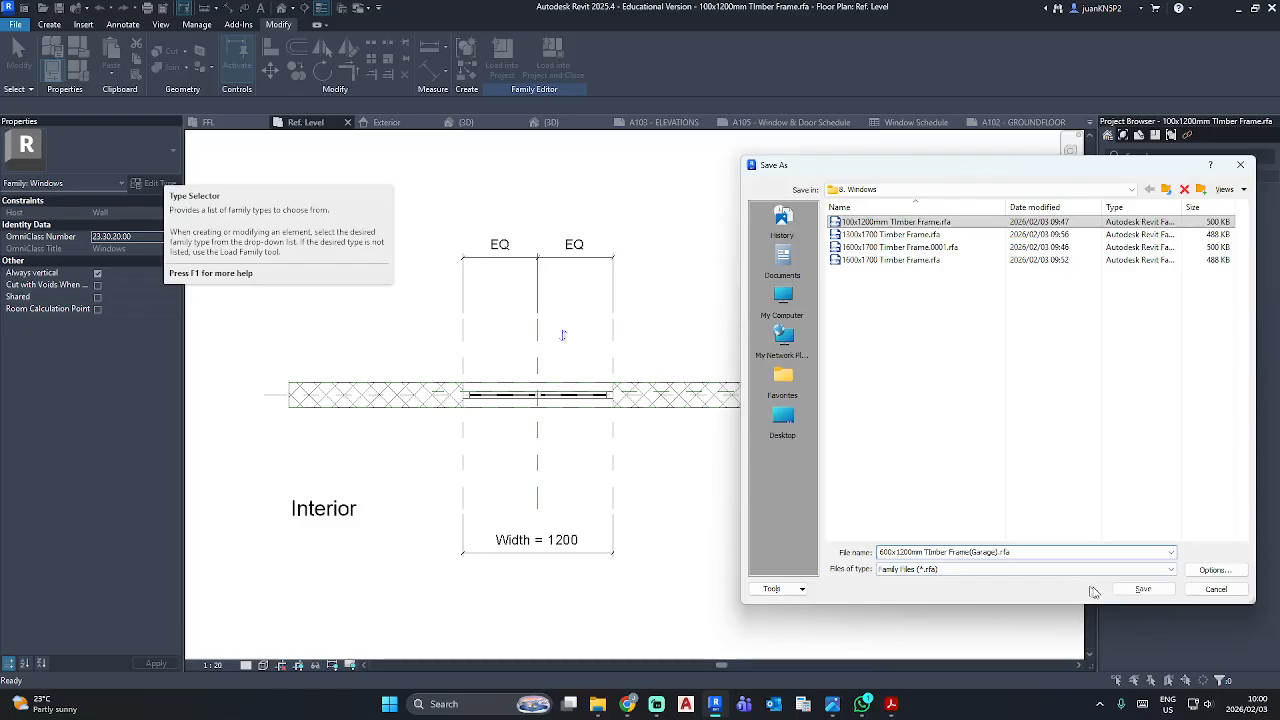
left_click(1141, 589)
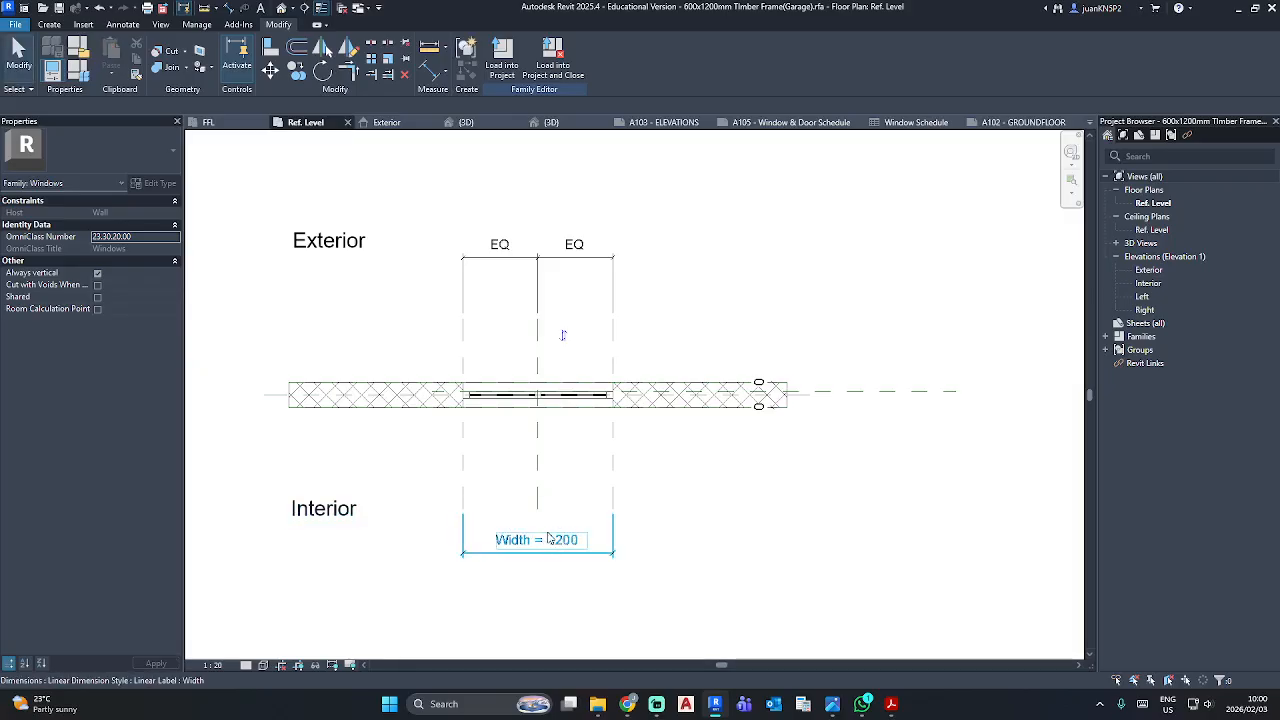
Open the family's Exterior elevation and set the window's Height dimension to 600.
double_click(1149, 270)
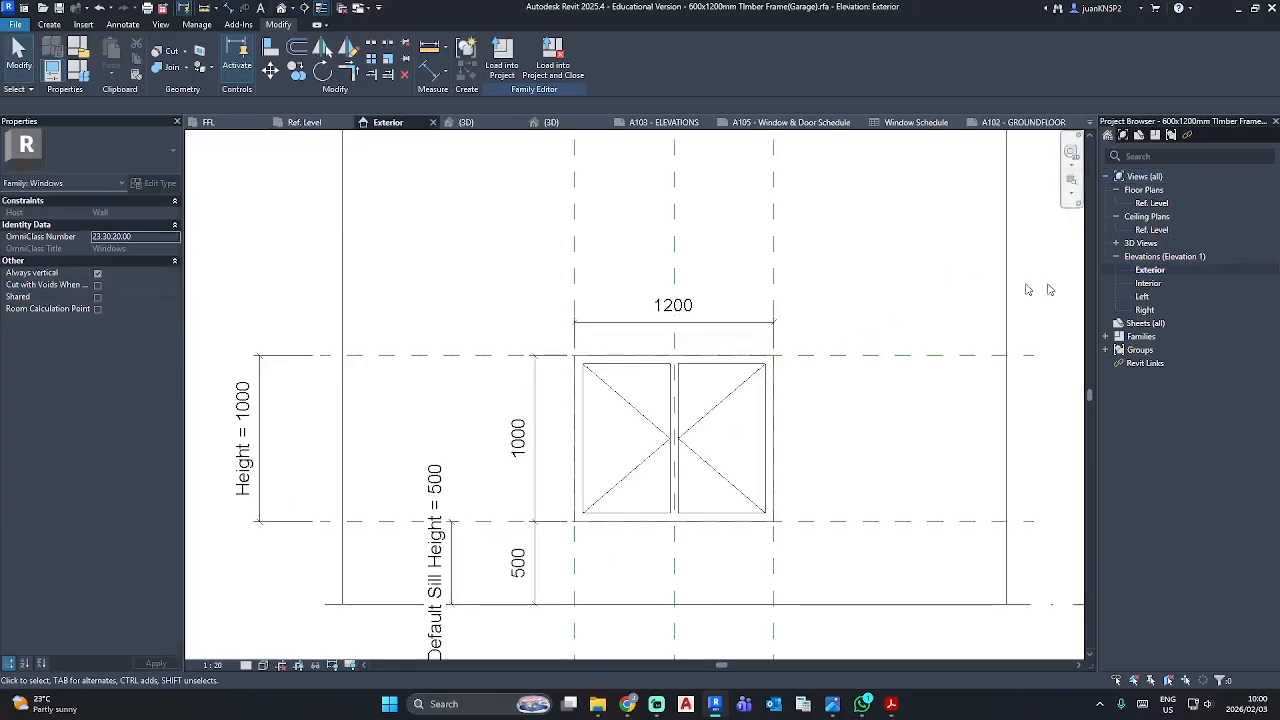
left_click(245, 420)
left_click(250, 419)
type("600")
key("Return")
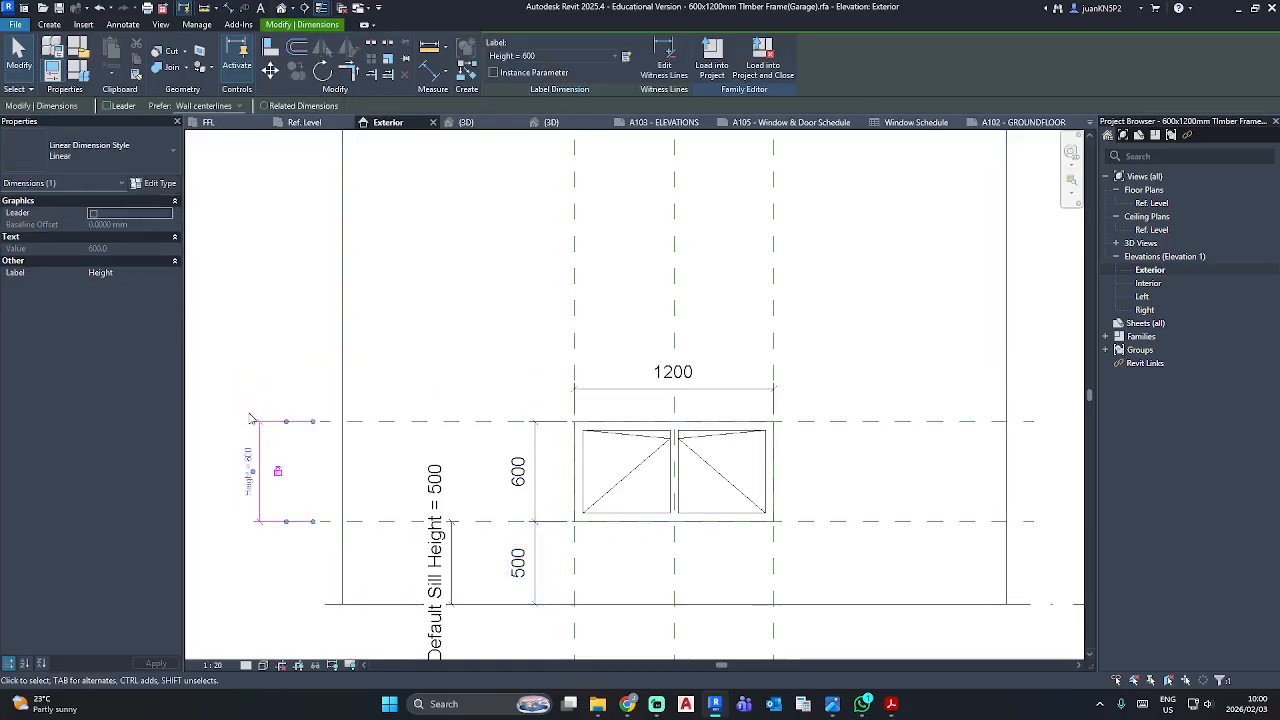
Delete the four diagonal opening-symbol lines from the window's two sashes.
scroll(659, 434, "up", 3)
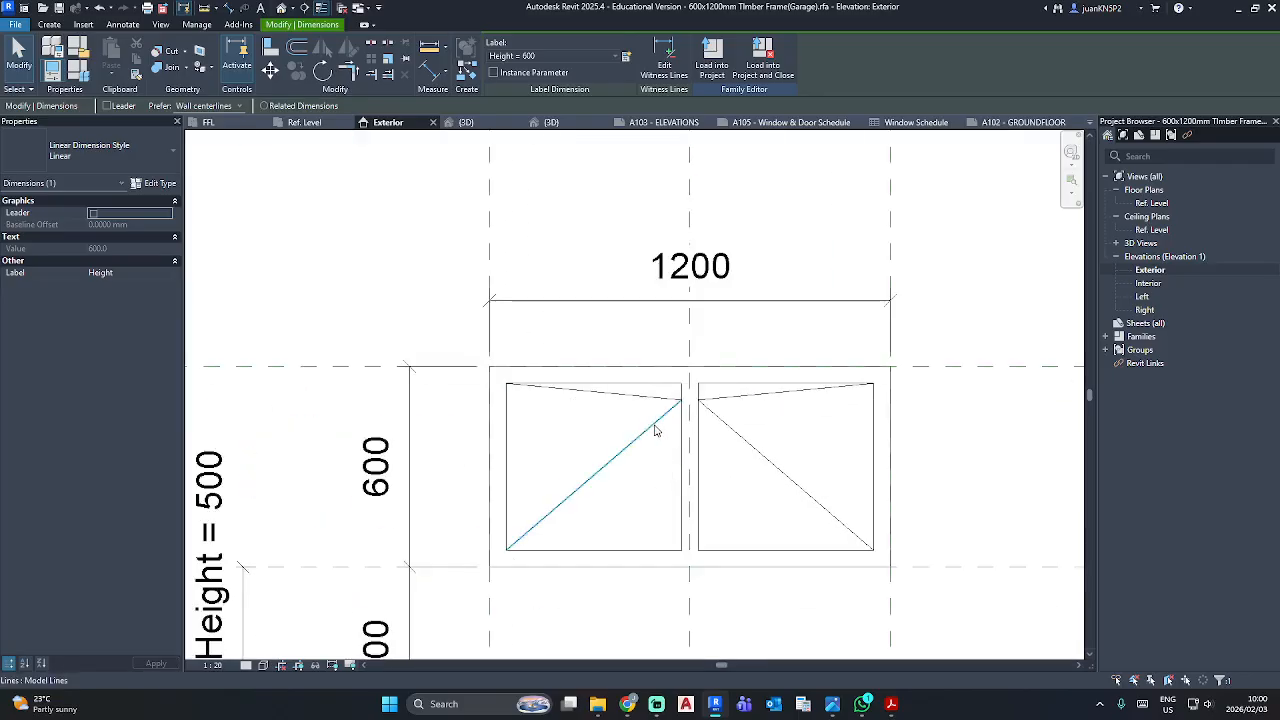
left_click(654, 424)
key("Delete")
left_click(664, 409)
key("Delete")
left_click(737, 397)
key("Delete")
left_click(740, 435)
key("Delete")
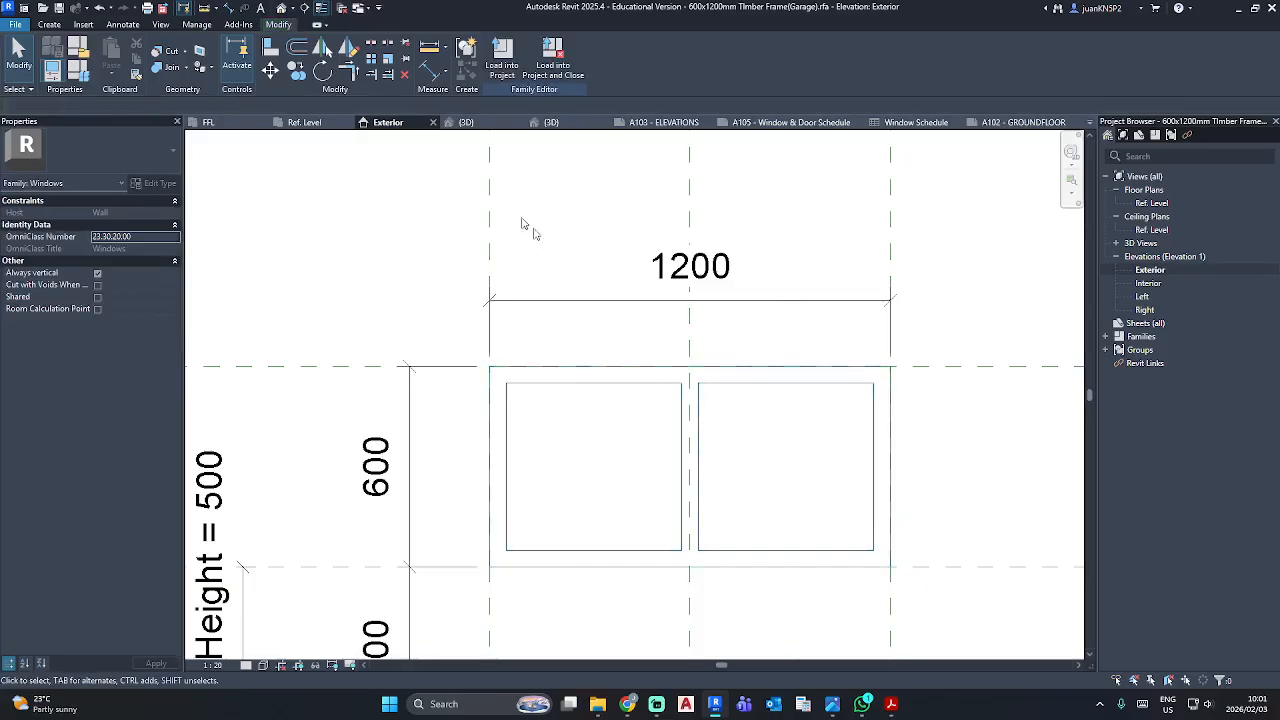
On the Window opening projection reference plane, draw a model line from the left sash's upper outer corner to its bottom edge's midpoint.
left_click(50, 25)
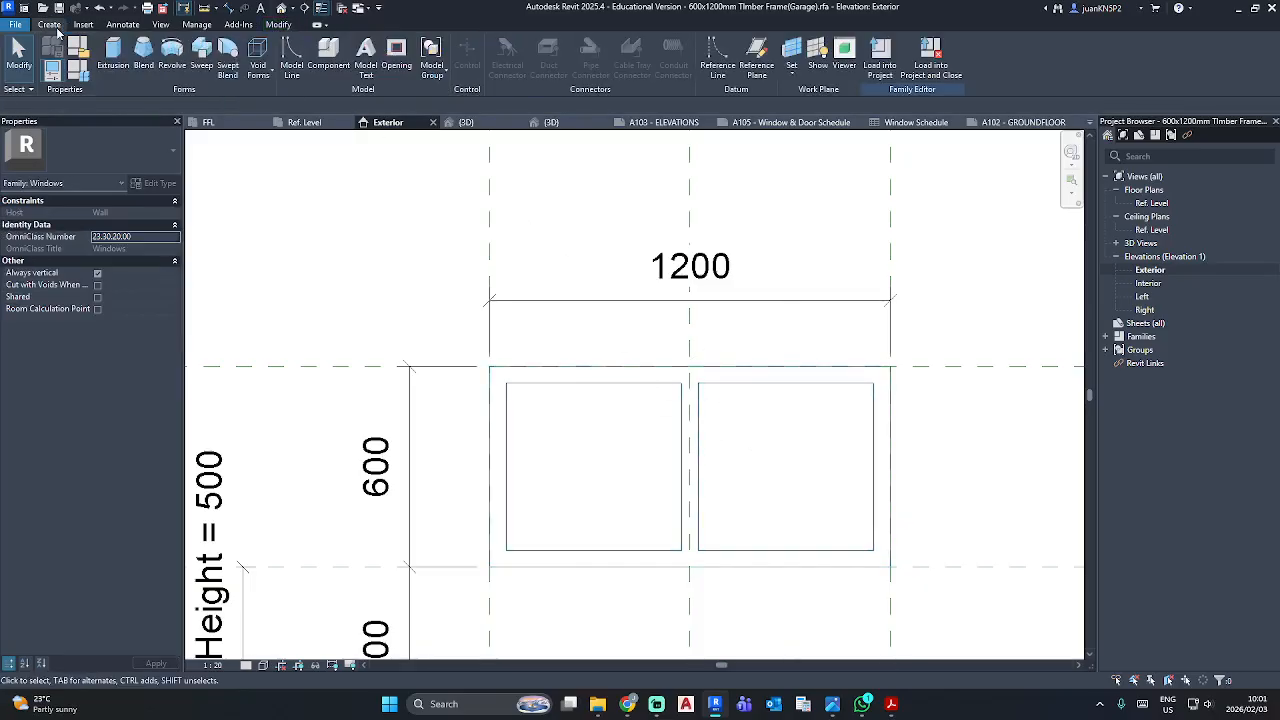
left_click(797, 66)
left_click(810, 95)
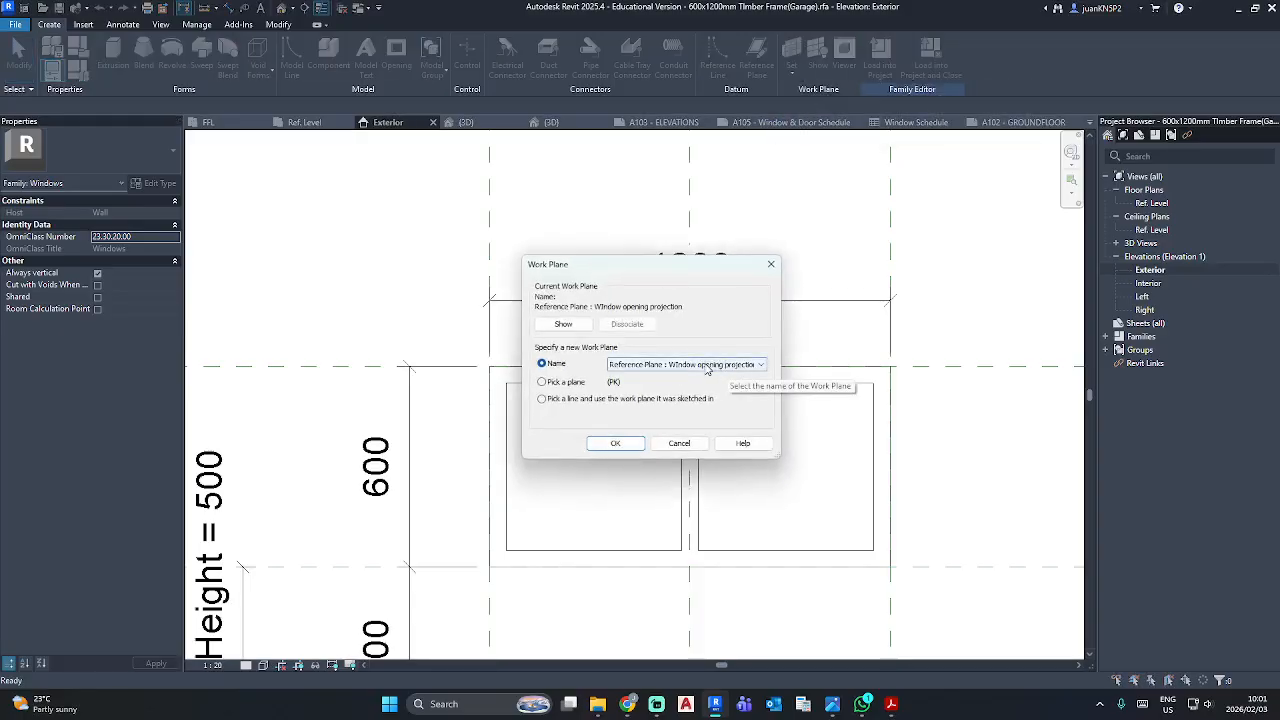
left_click(615, 443)
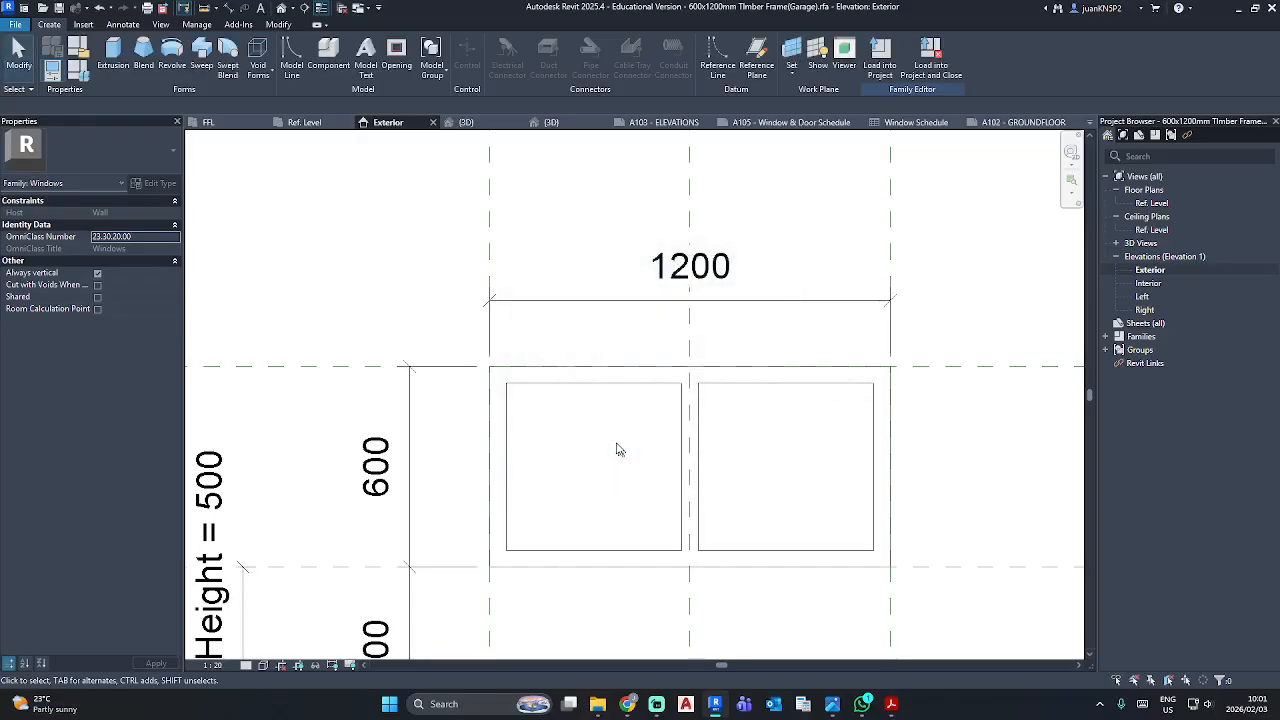
left_click(292, 58)
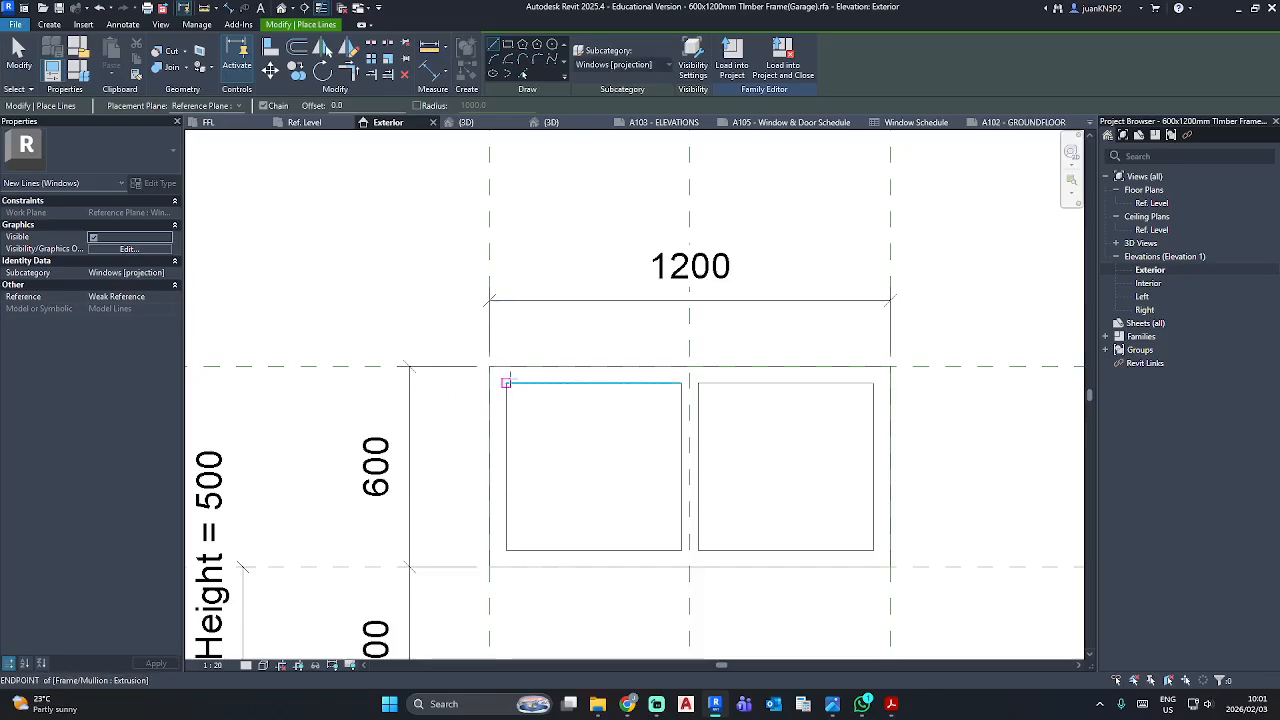
left_click(507, 384)
left_click(594, 549)
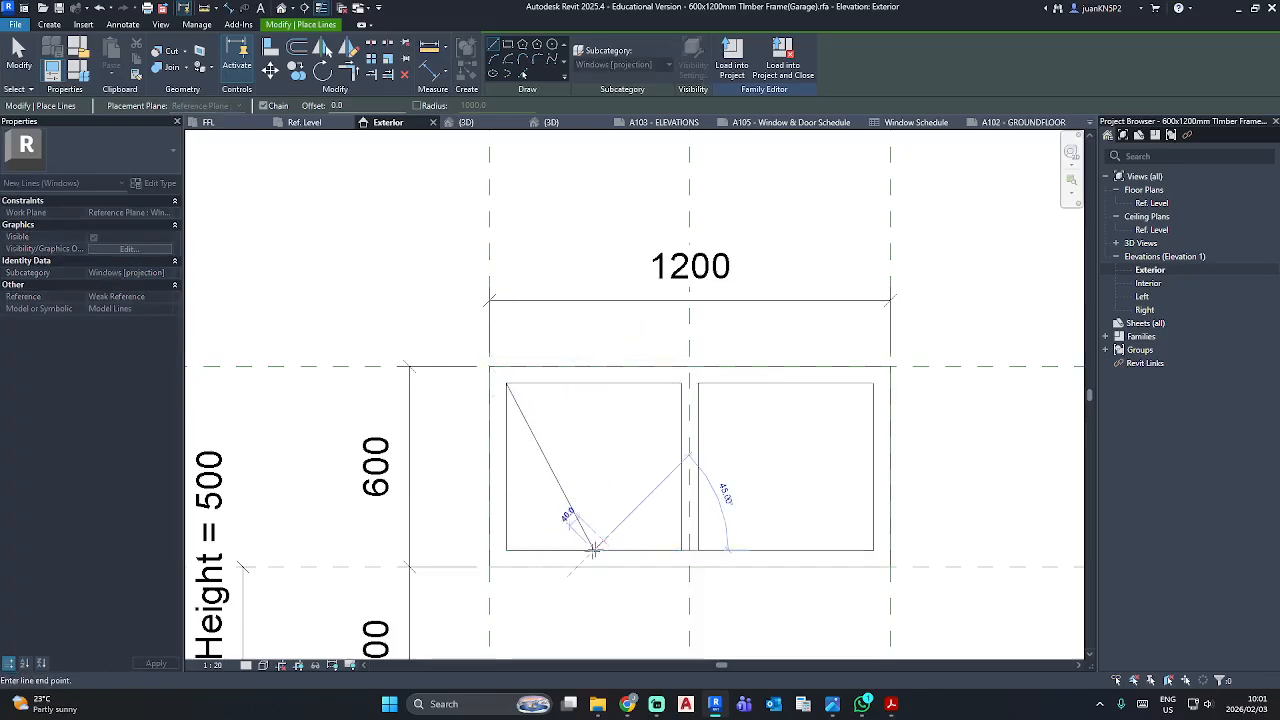
Complete the V-shaped opening symbol in the left window pane and draw a matching one in the right pane with model lines.
left_click(681, 384)
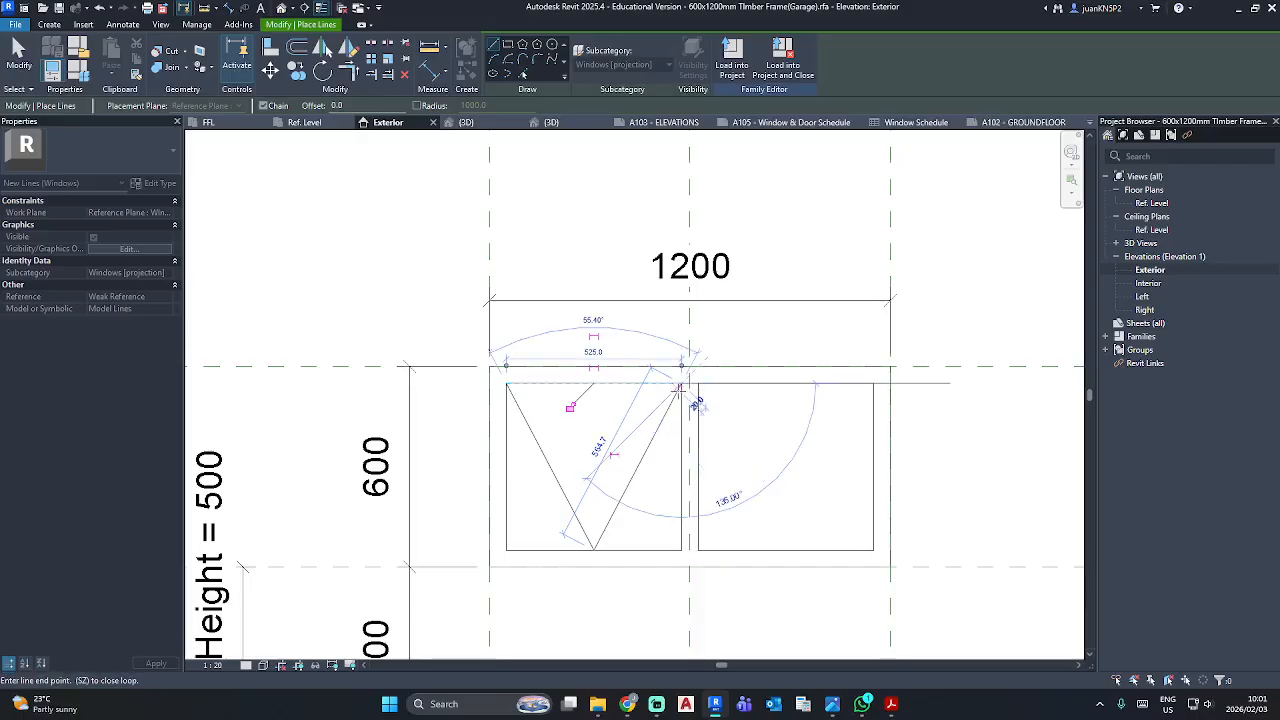
left_click(698, 383)
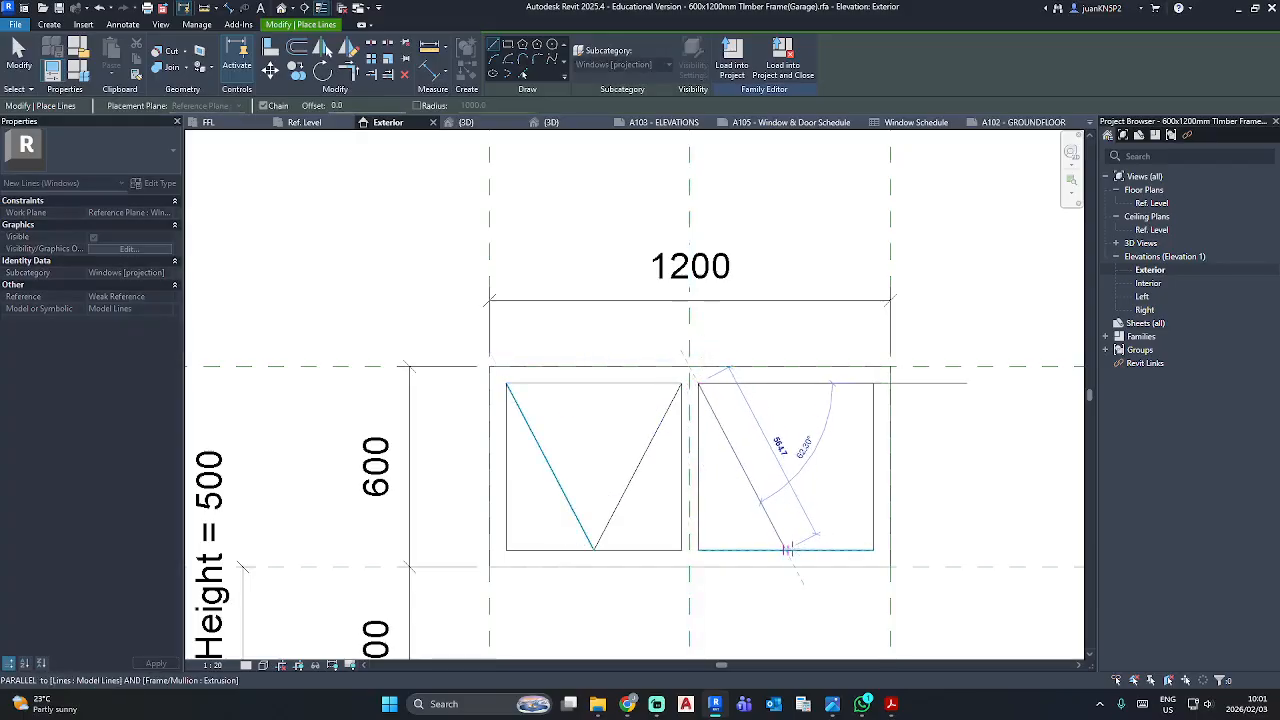
left_click(786, 549)
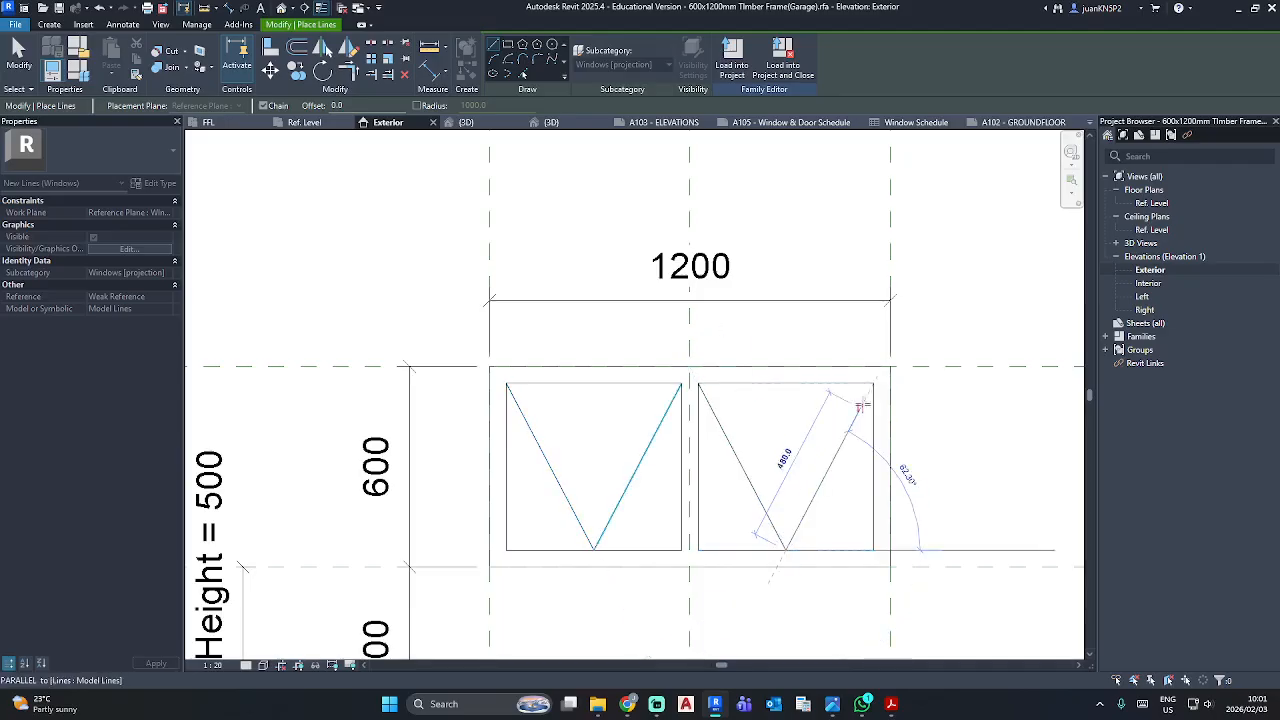
left_click(871, 383)
key("Escape")
key("Escape")
scroll(751, 449, "down", 3)
scroll(703, 389, "up", 2)
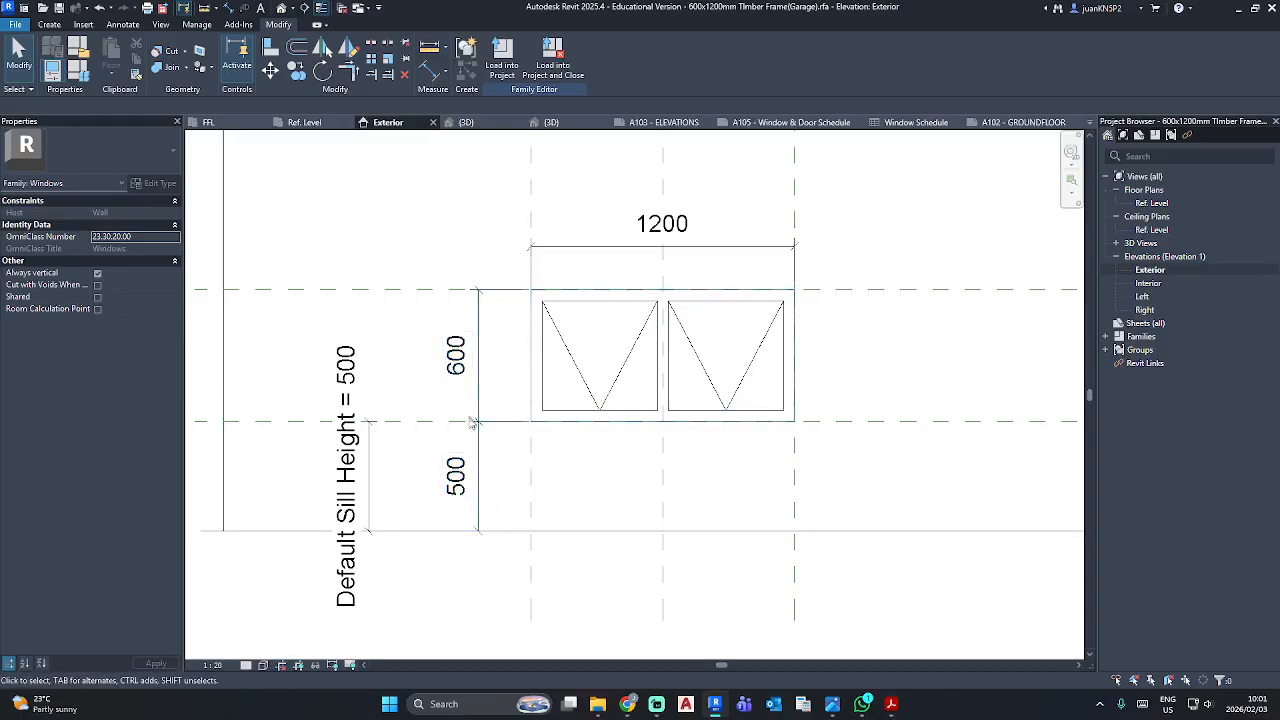
left_click(410, 425)
right_click(410, 426)
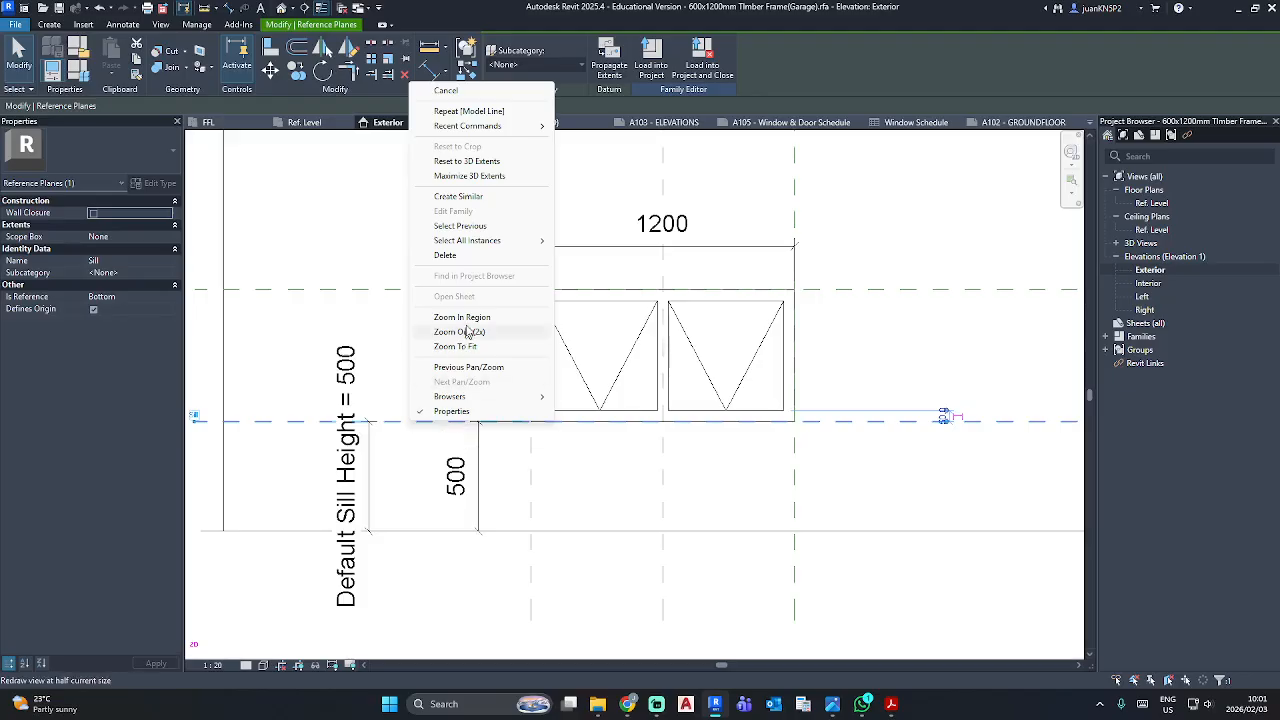
left_click(357, 220)
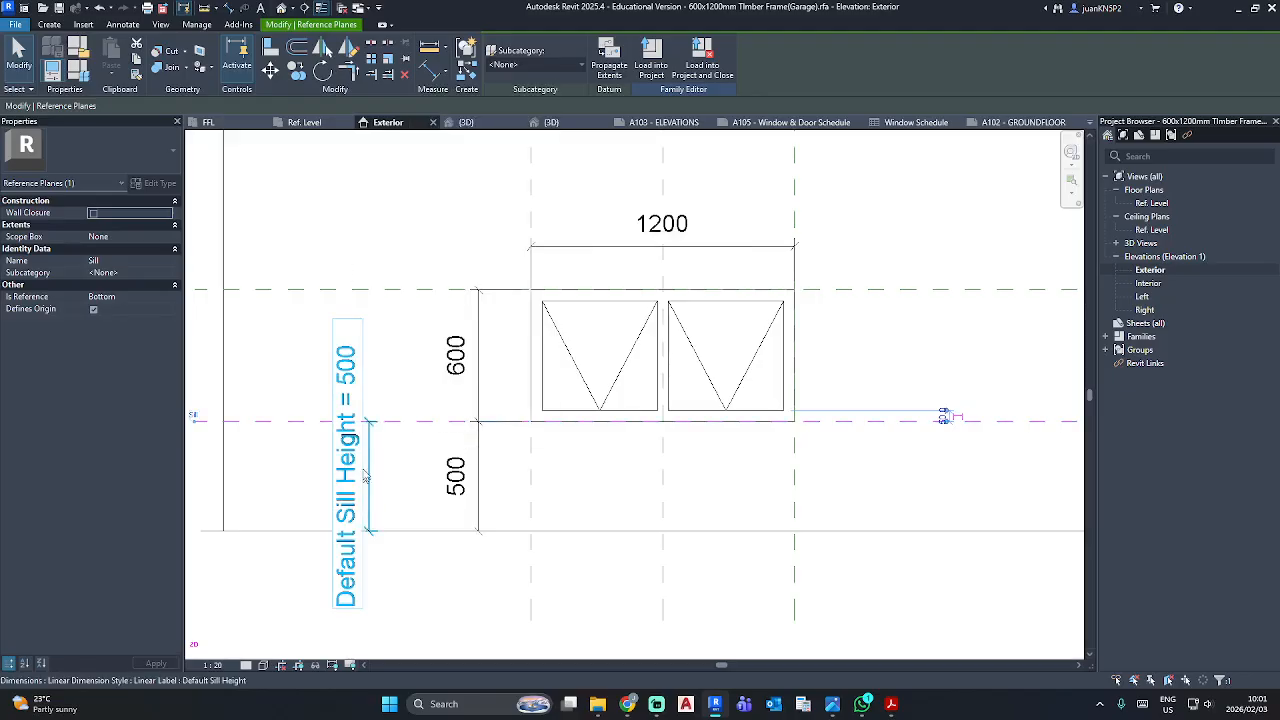
Set the window family's Default Sill Height dimension to 1500 mm.
left_click(346, 470)
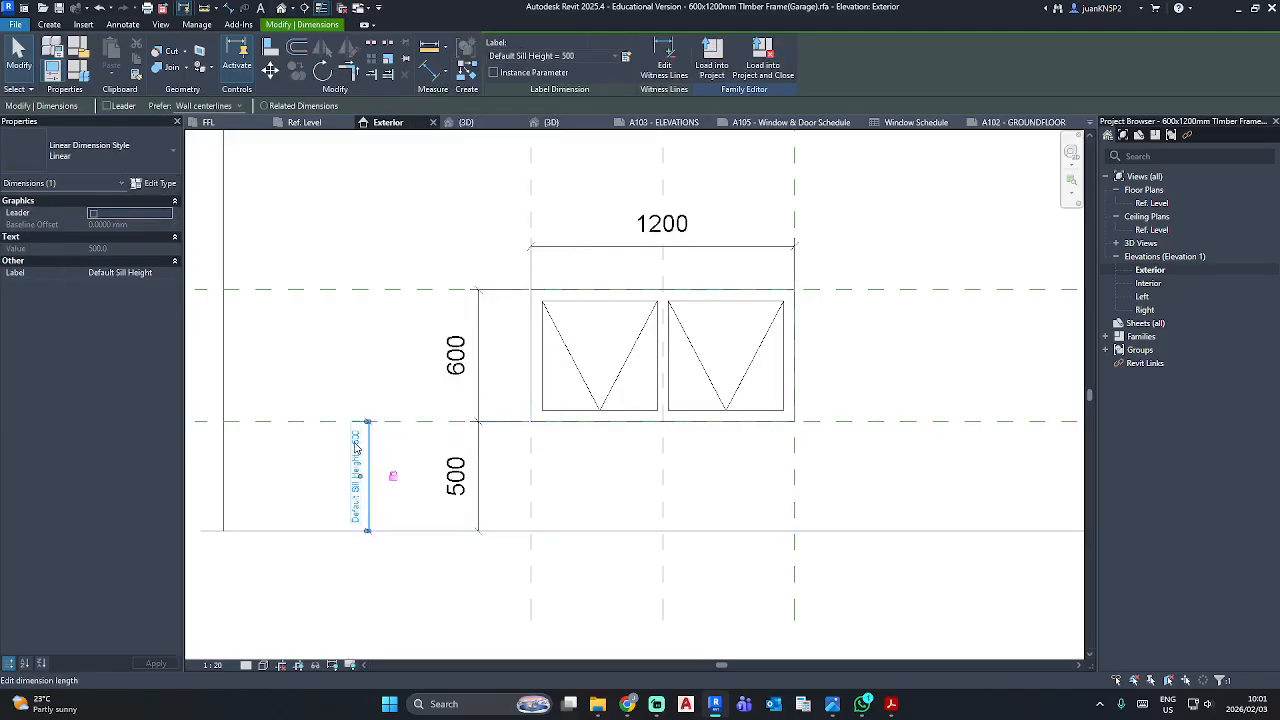
left_click(357, 447)
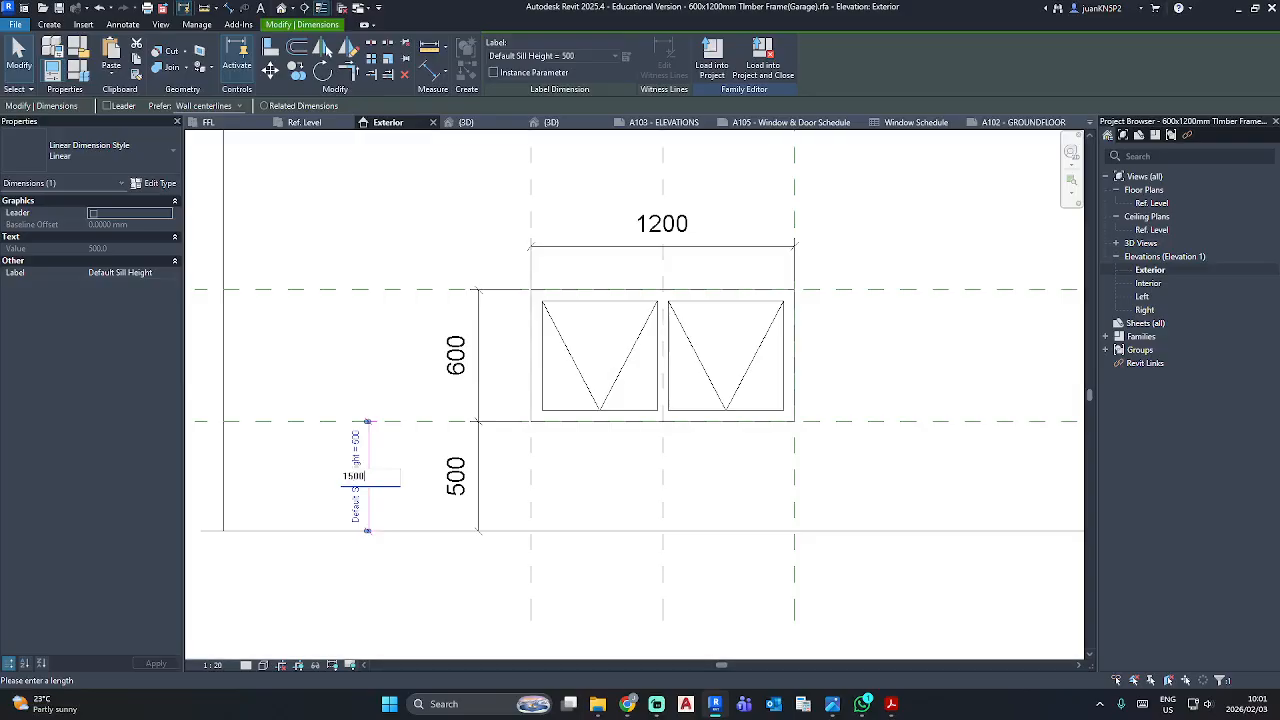
key("Return")
scroll(354, 442, "down", 2)
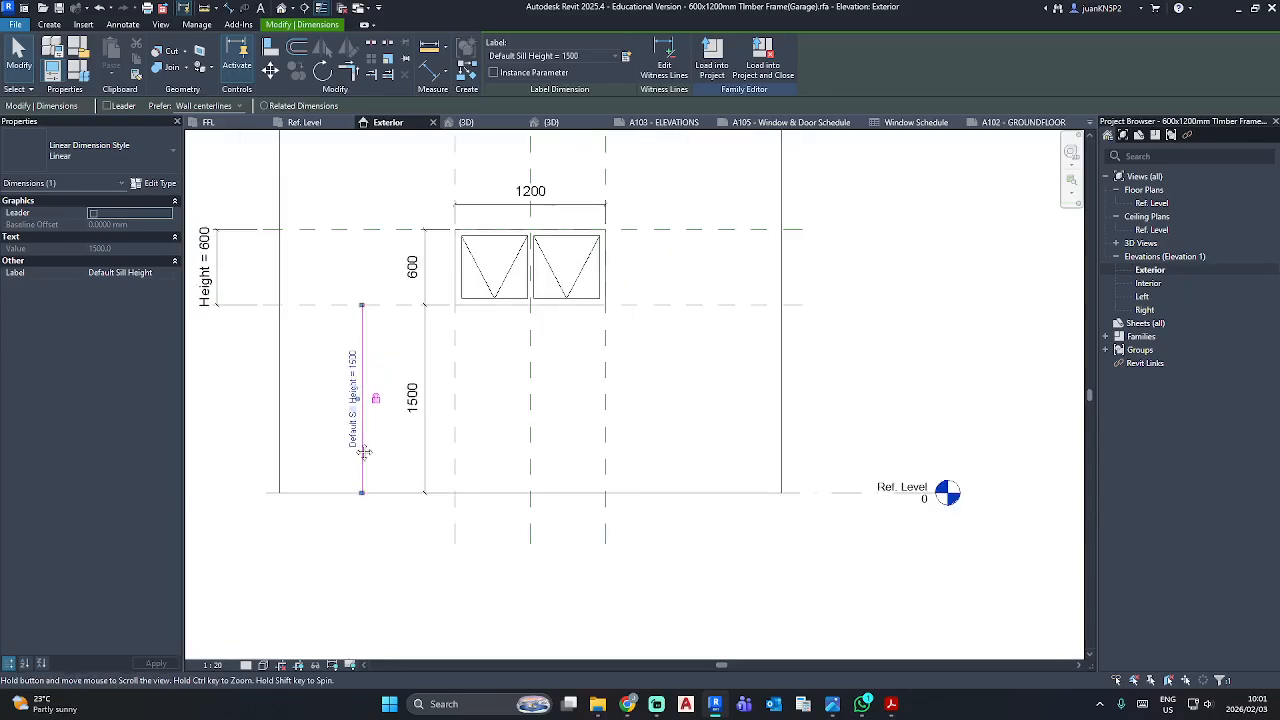
middle_click_drag(290, 304, 325, 379)
left_click(444, 420)
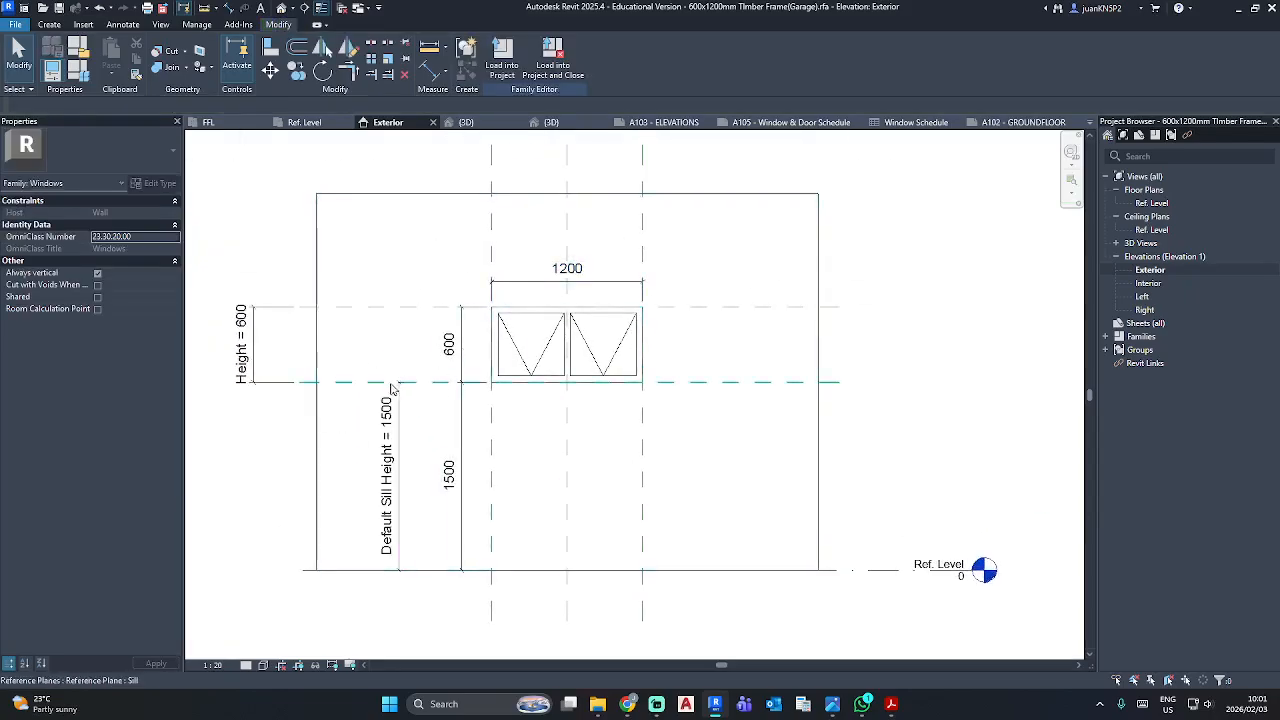
Select all reference planes in the exterior elevation and temporarily hide them.
right_click(422, 387)
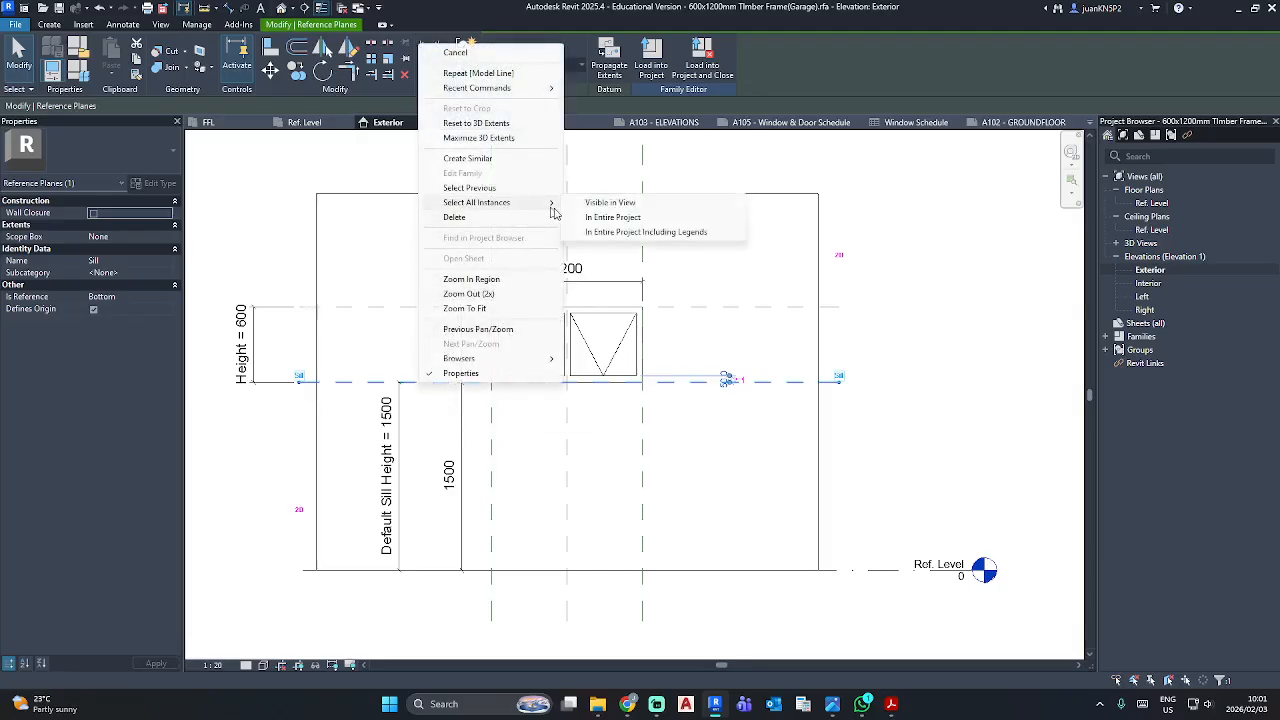
left_click(578, 216)
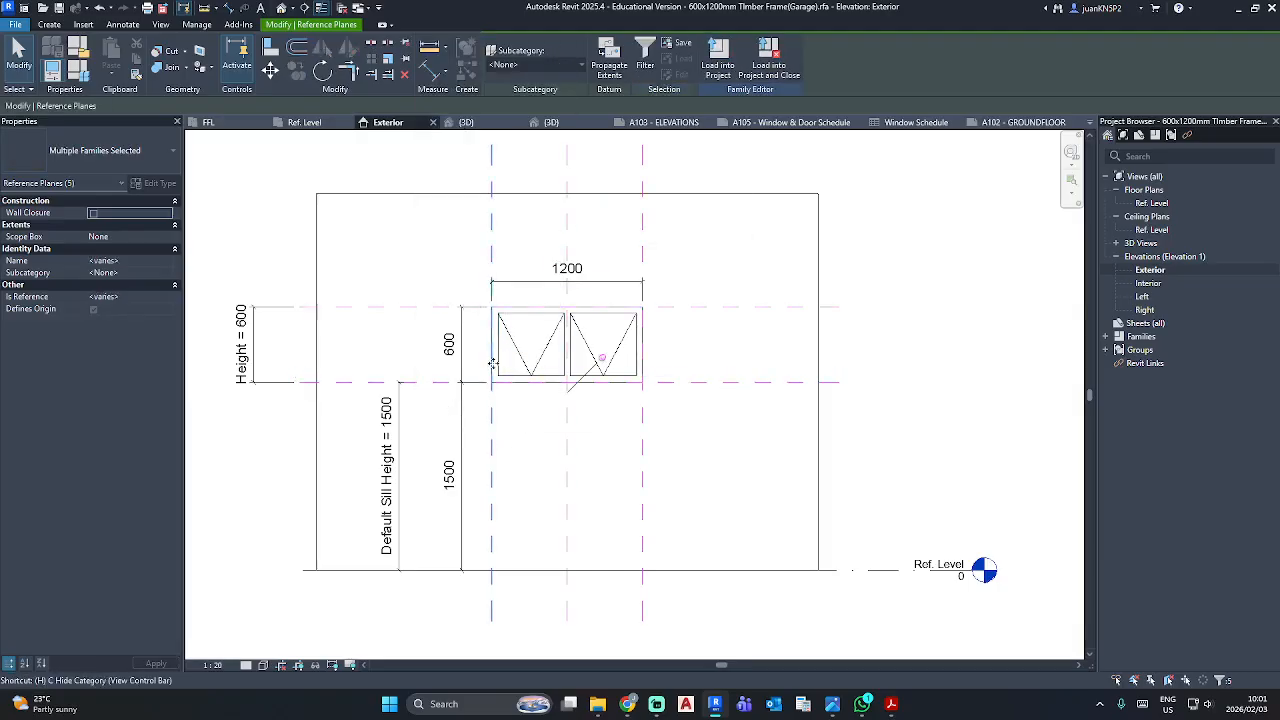
key("h")
key("h")
scroll(580, 440, "up", 4)
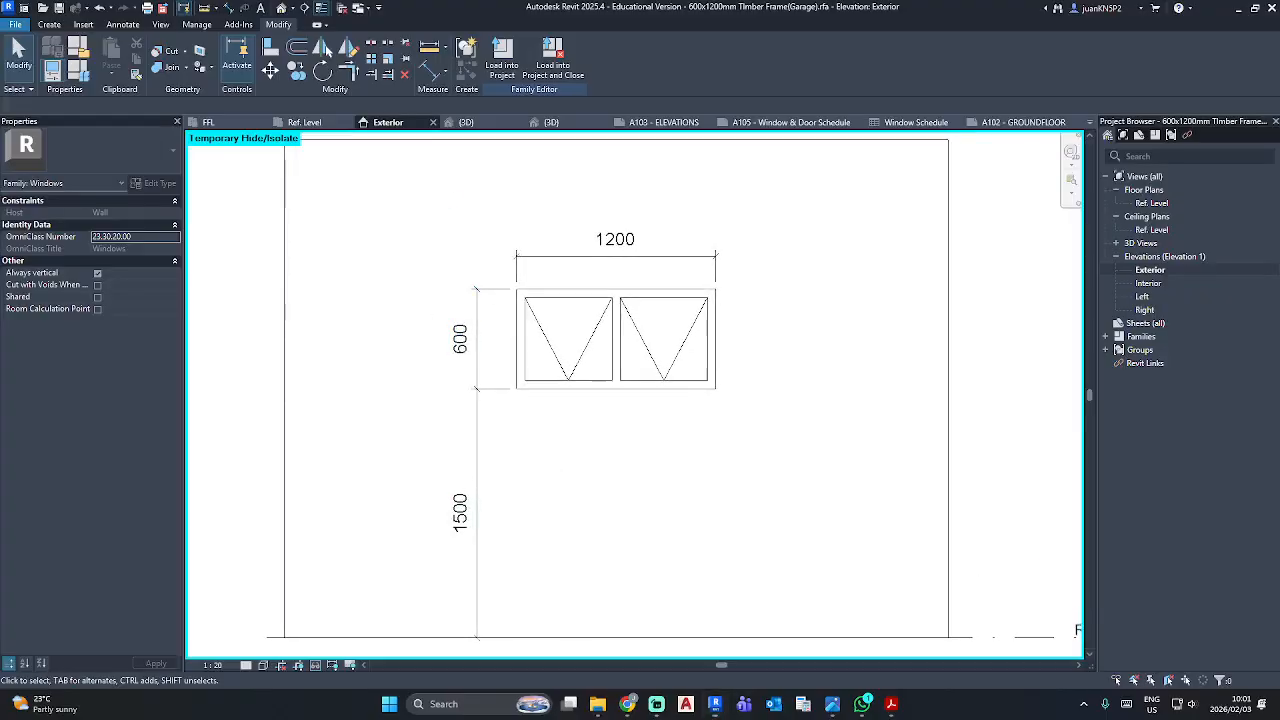
Capture a screen snip of the dimensioned window elevation and reset the temporary hide/isolate.
key("super+shift+s")
left_click_drag(419, 205, 780, 649)
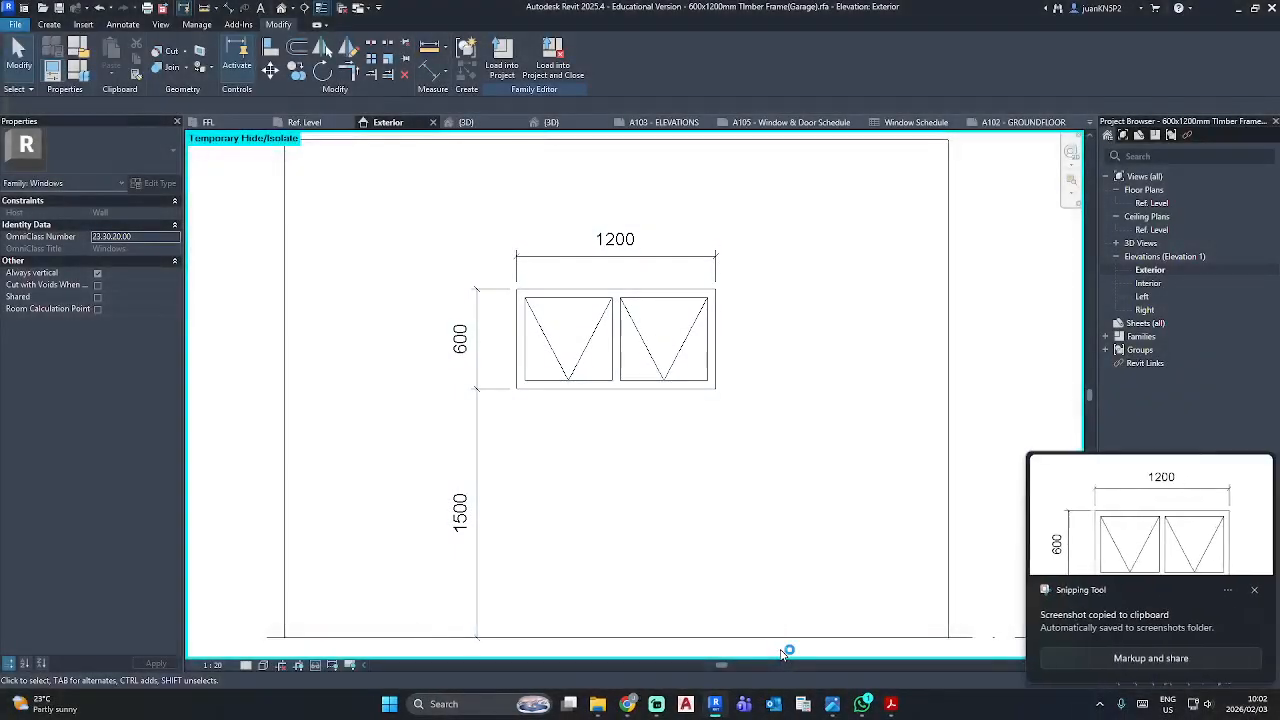
left_click(315, 665)
left_click(375, 651)
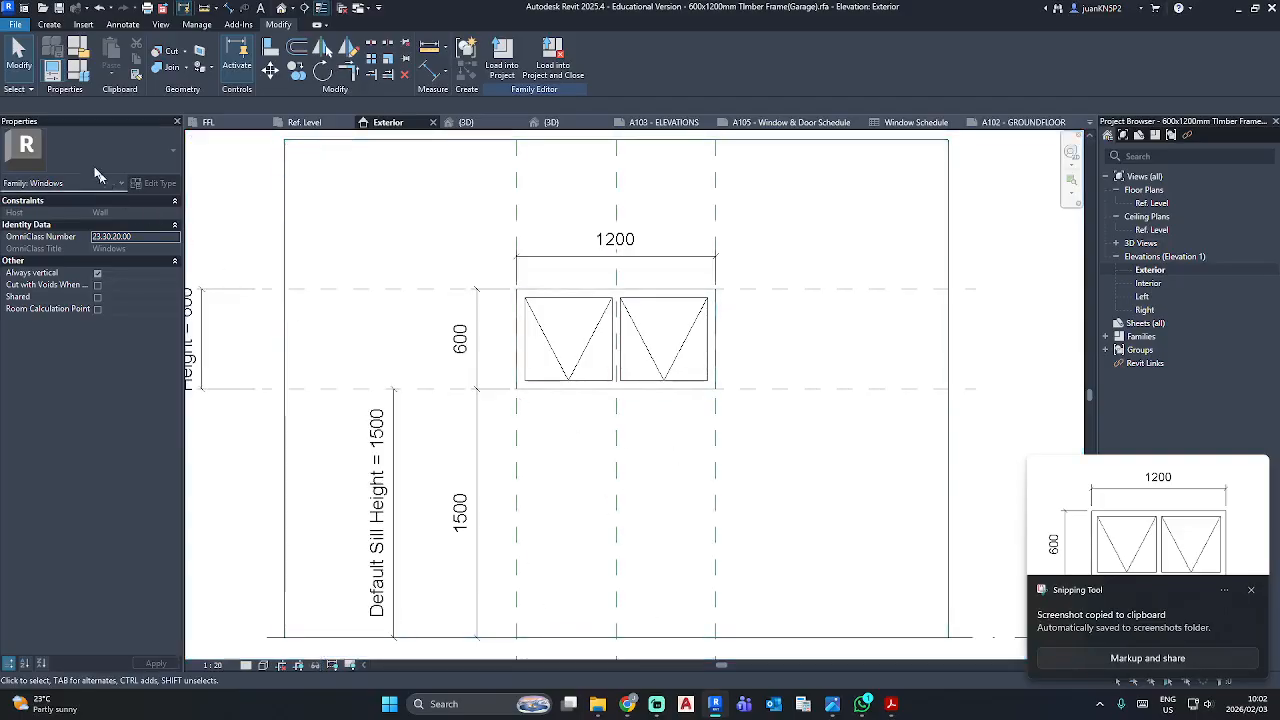
Add Screenshot 2026-02-03 100201.png from the Pictures Screenshots folder to the family's Type Image list.
left_click(80, 72)
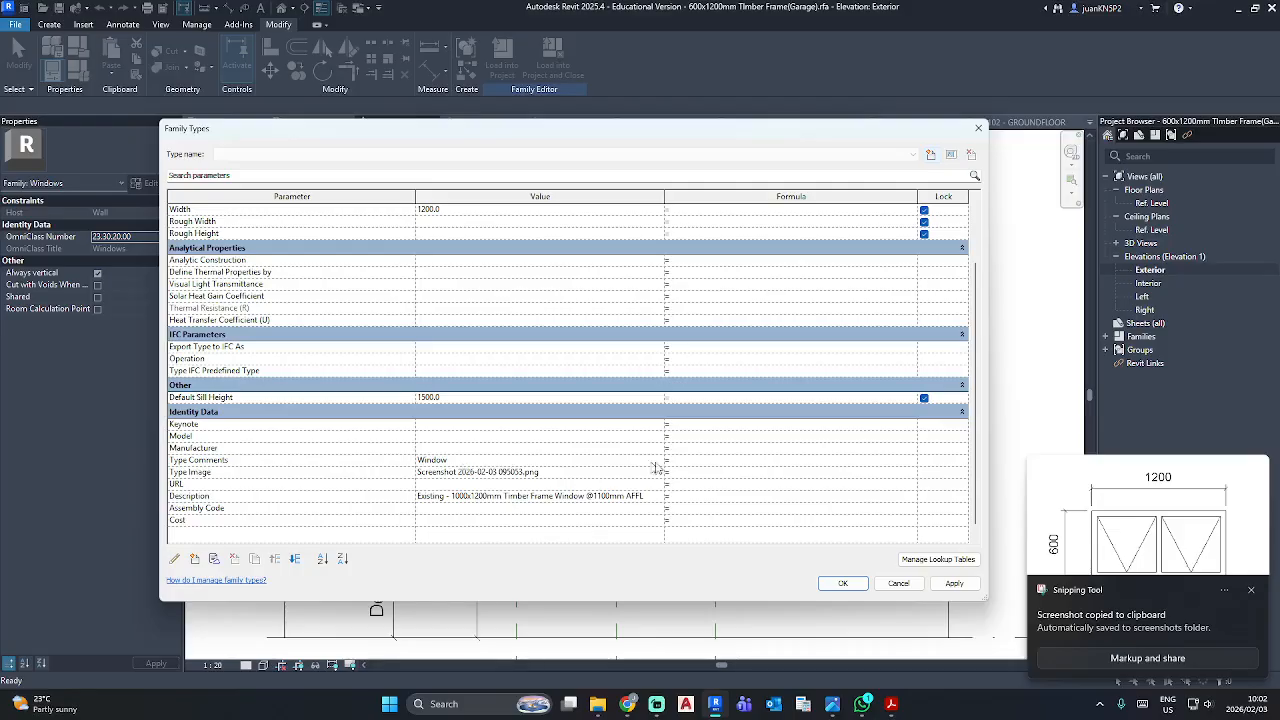
left_click(657, 468)
left_click(660, 472)
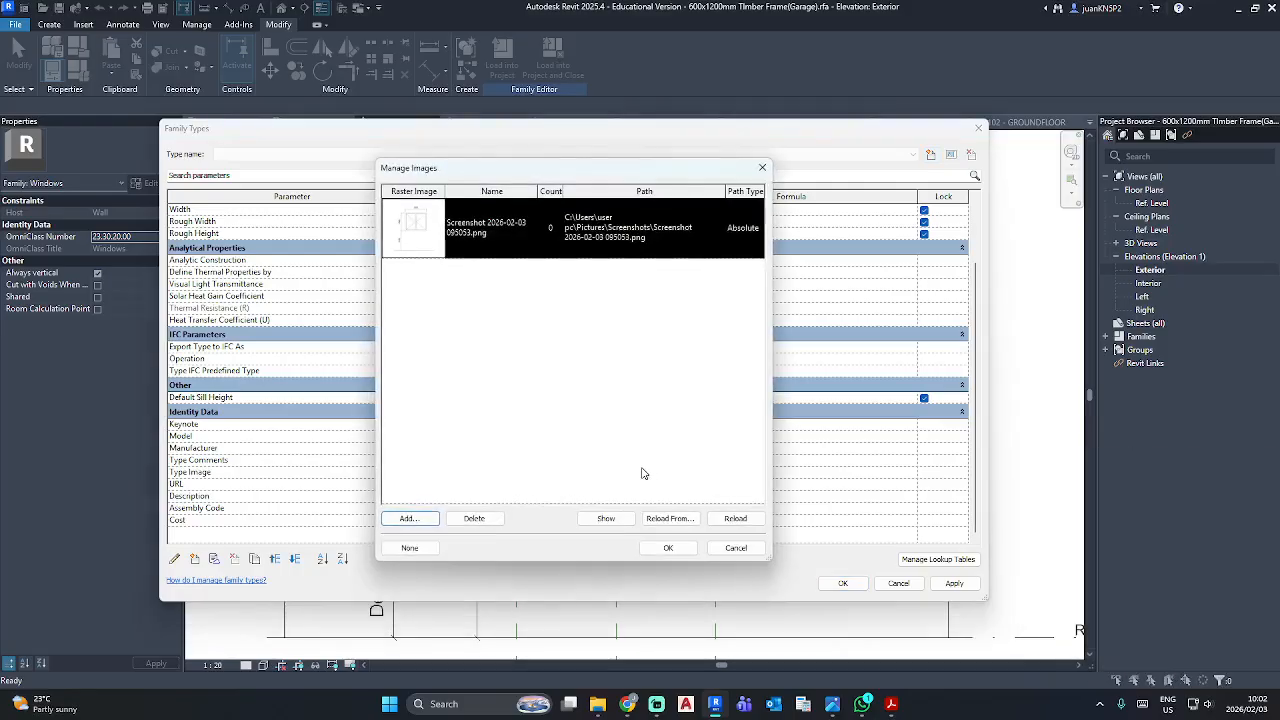
left_click(408, 519)
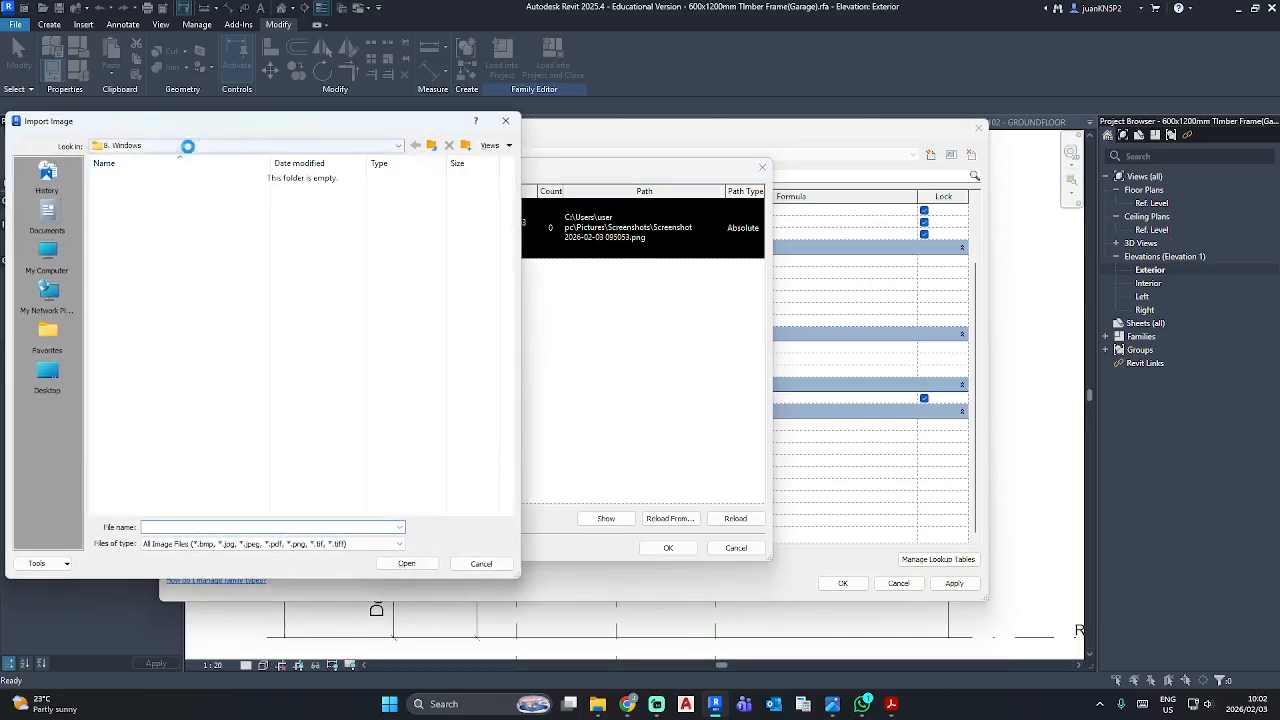
left_click(150, 145)
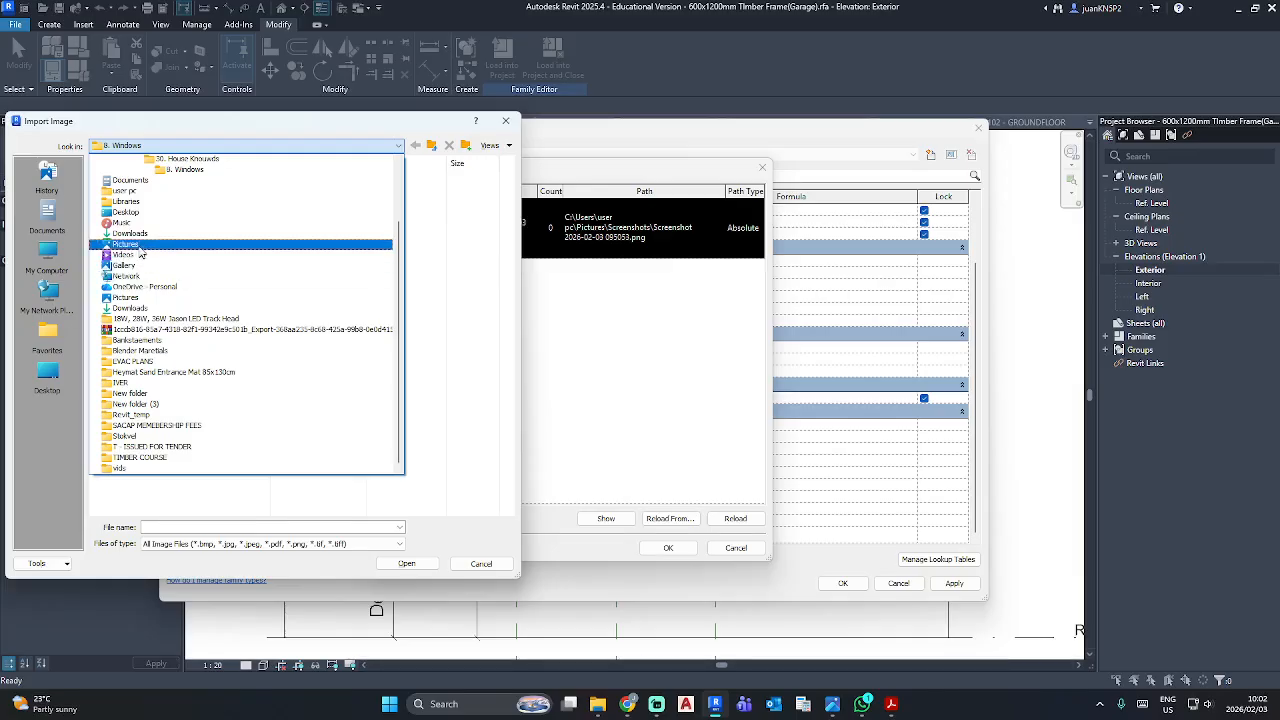
left_click(140, 246)
double_click(171, 214)
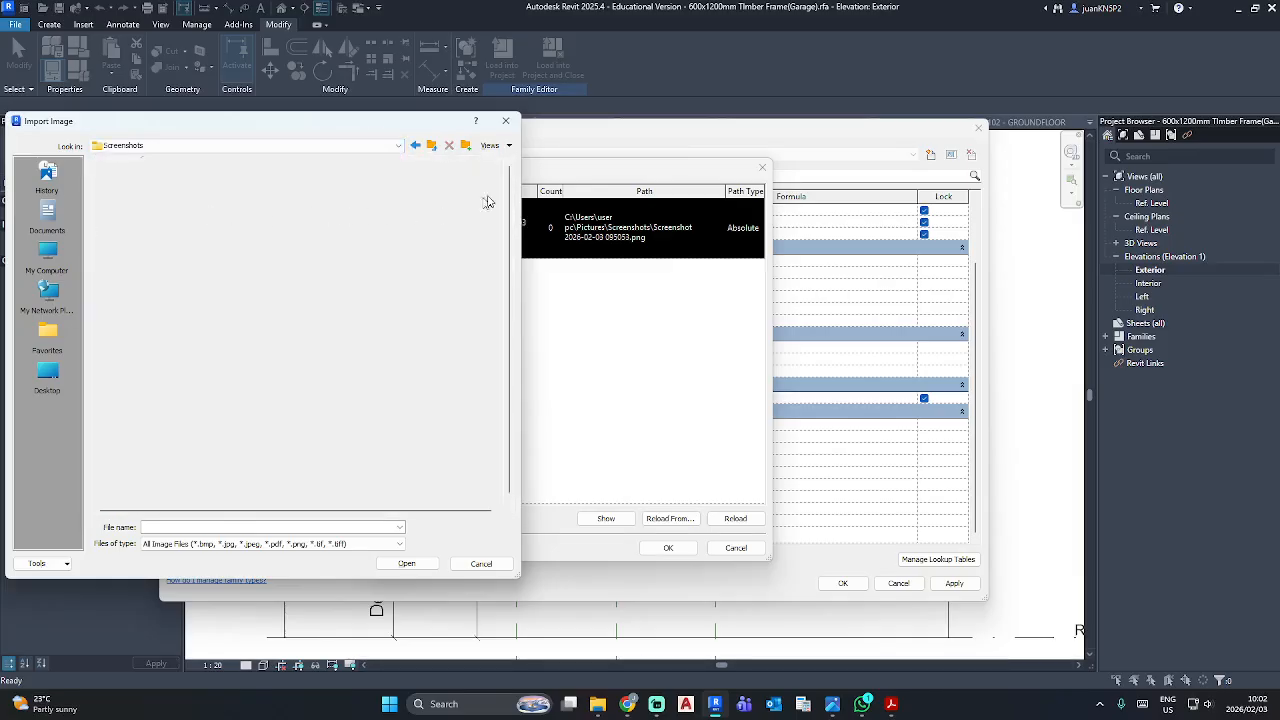
left_click_drag(507, 175, 512, 495)
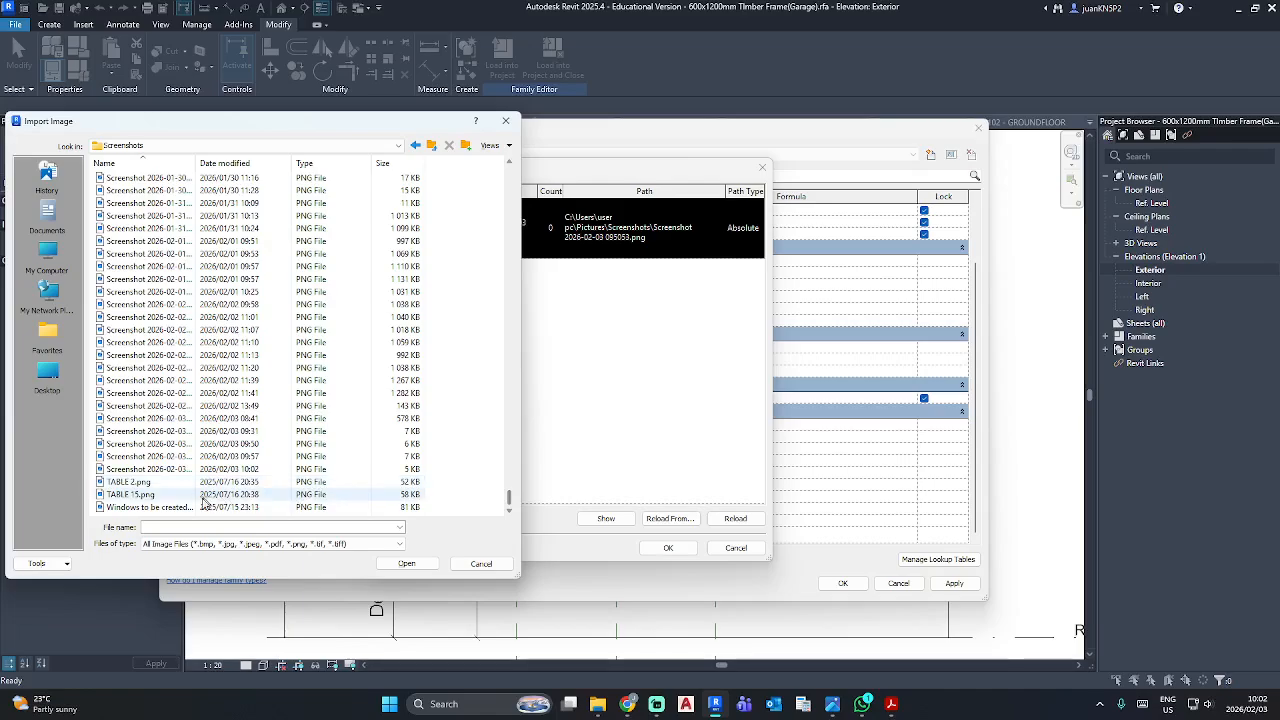
left_click(171, 471)
left_click(406, 563)
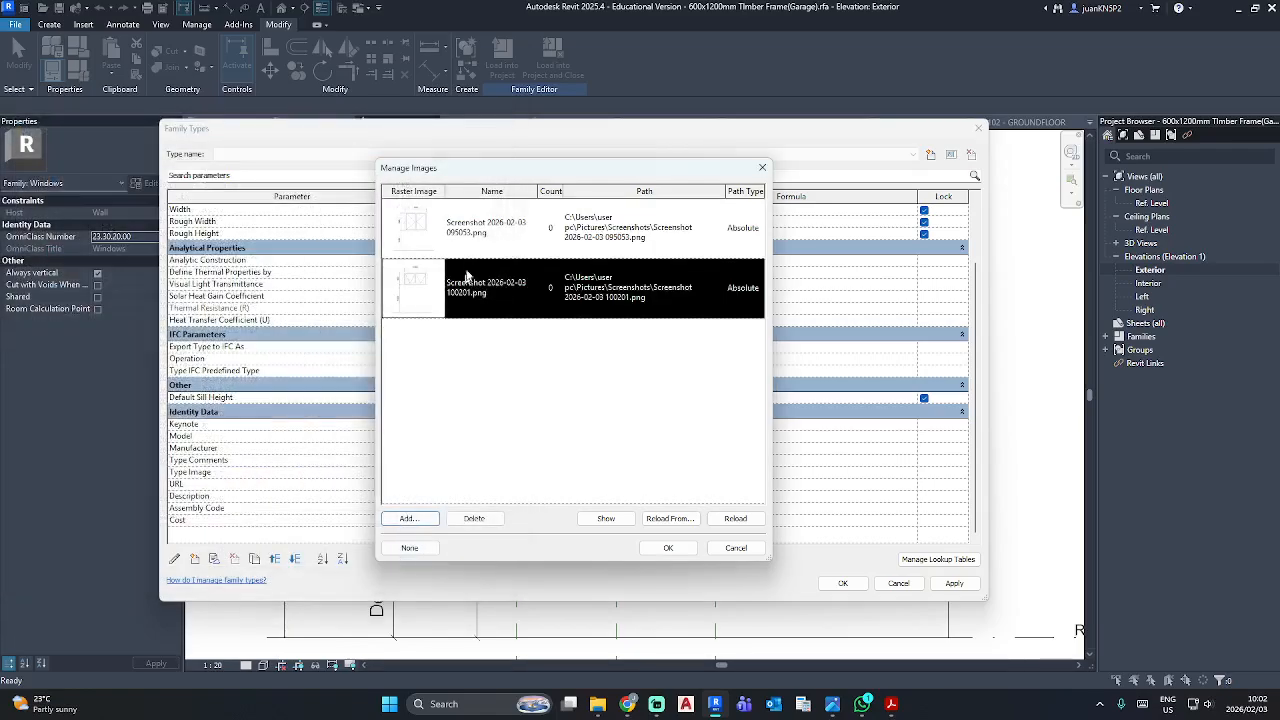
Delete the old image Screenshot 2026-02-03 095053.png from the family and use the new screenshot as the type image.
left_click(502, 230)
left_click(488, 522)
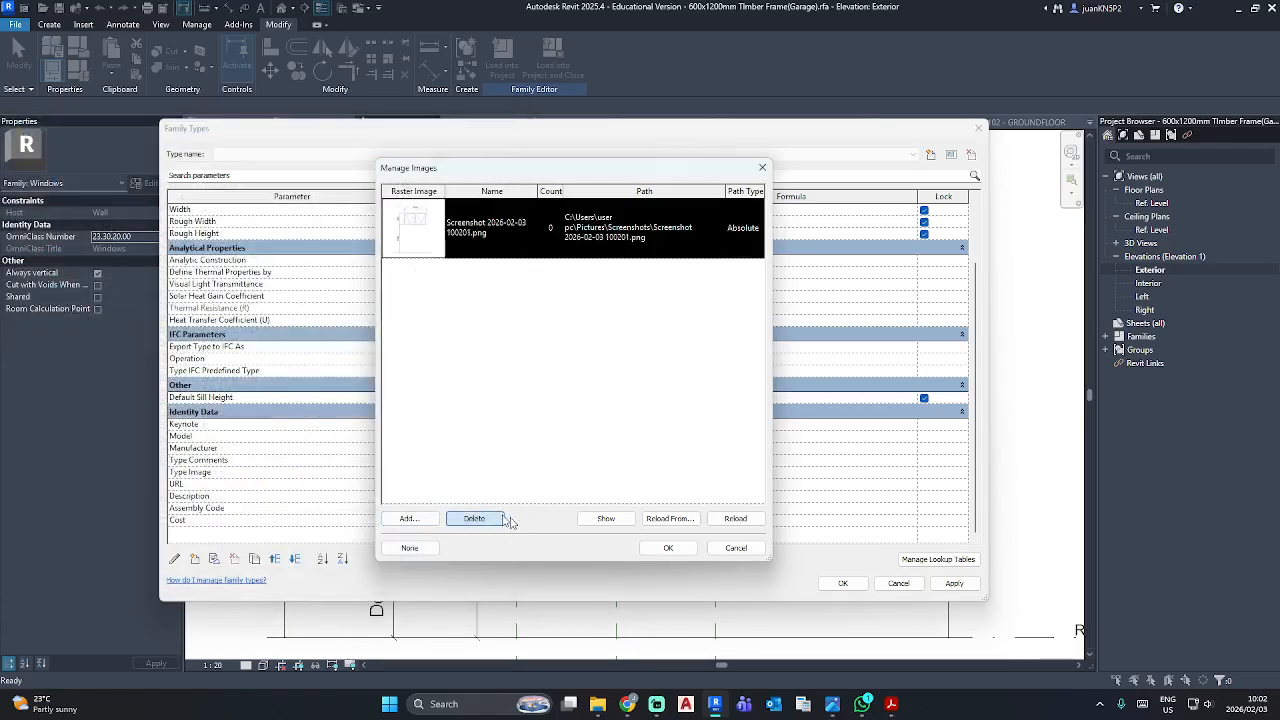
left_click(645, 548)
left_click(598, 496)
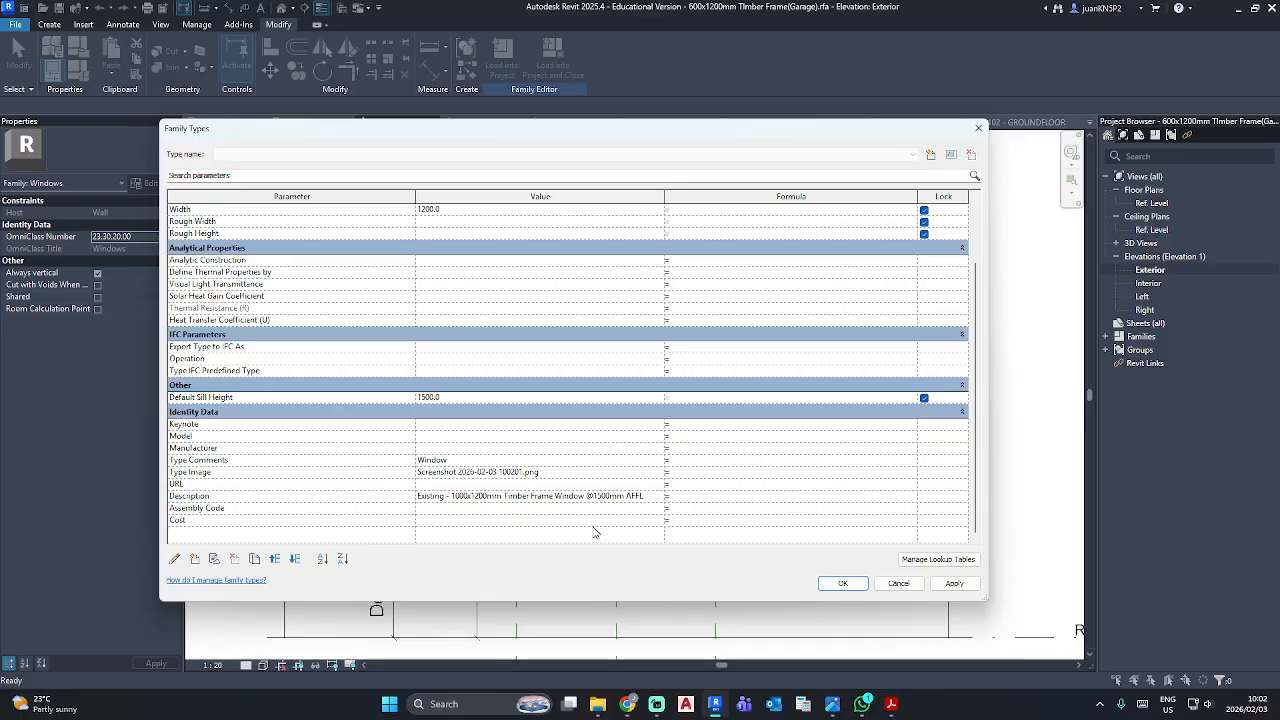
key("Delete")
type("600x")
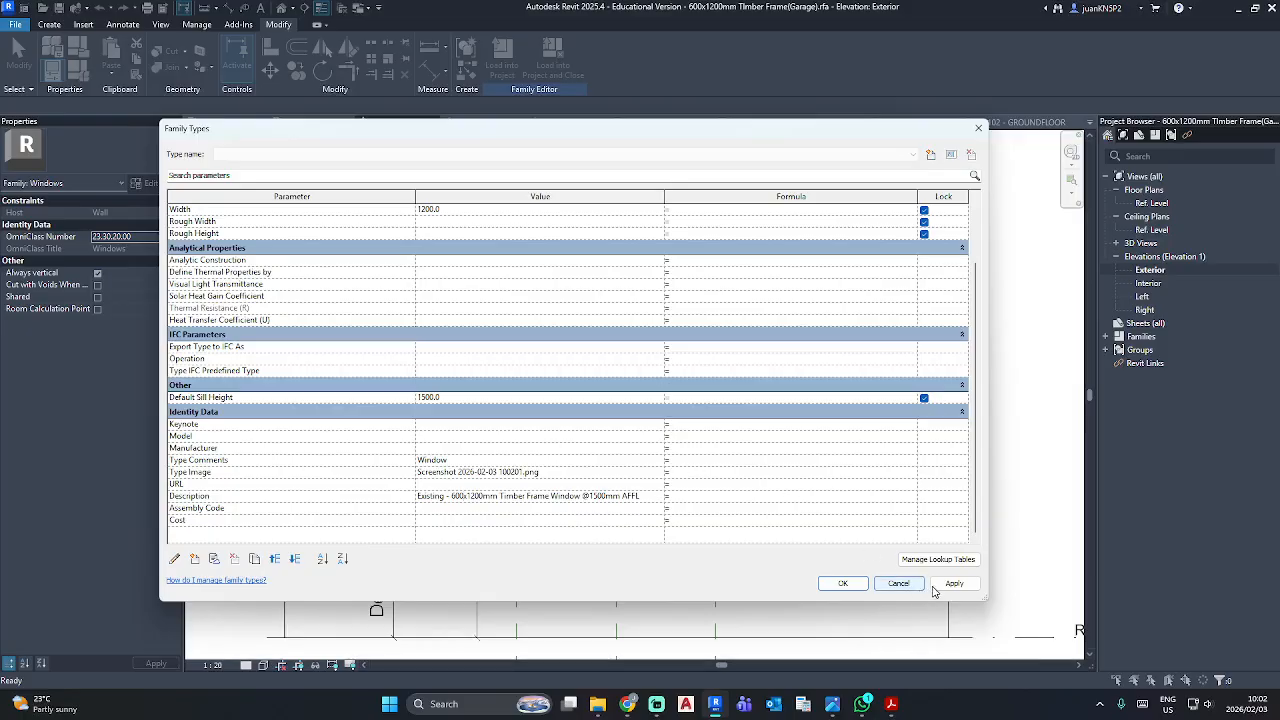
left_click(860, 585)
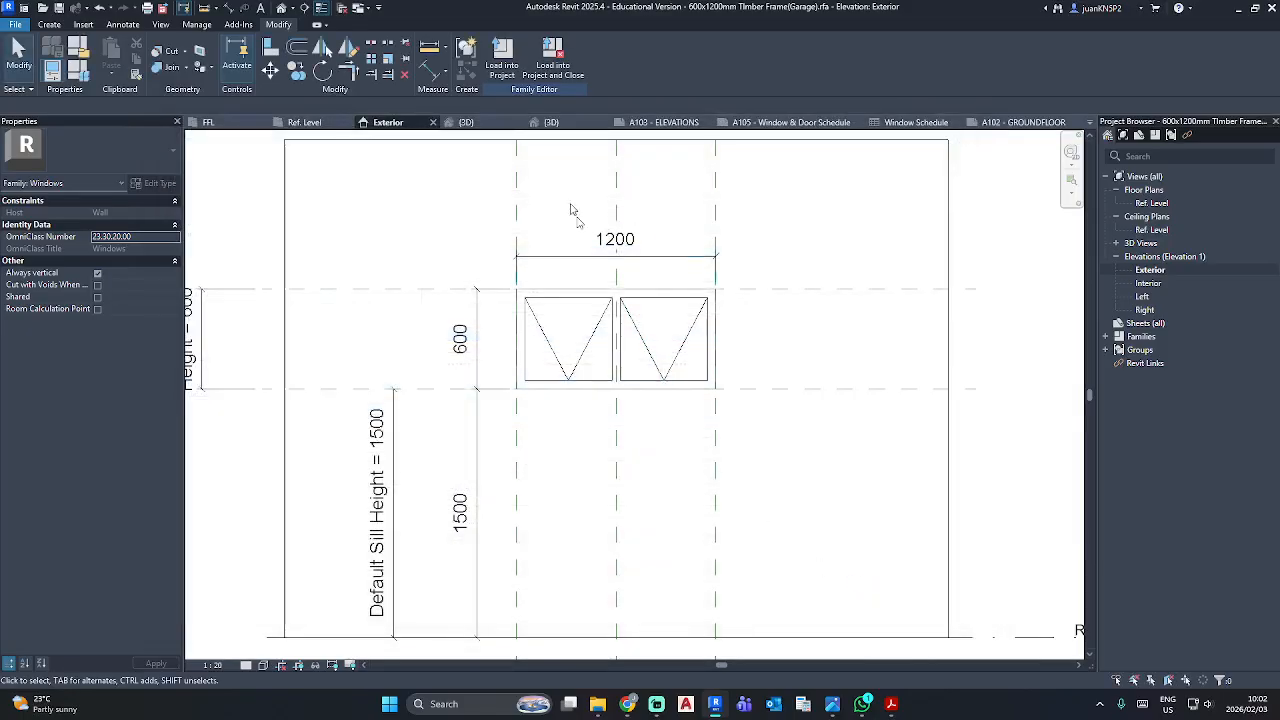
Load the family into House_Kwouds_CP_.rvt and place the window in the 3716 mm long garage wall on the FFL plan.
left_click(507, 74)
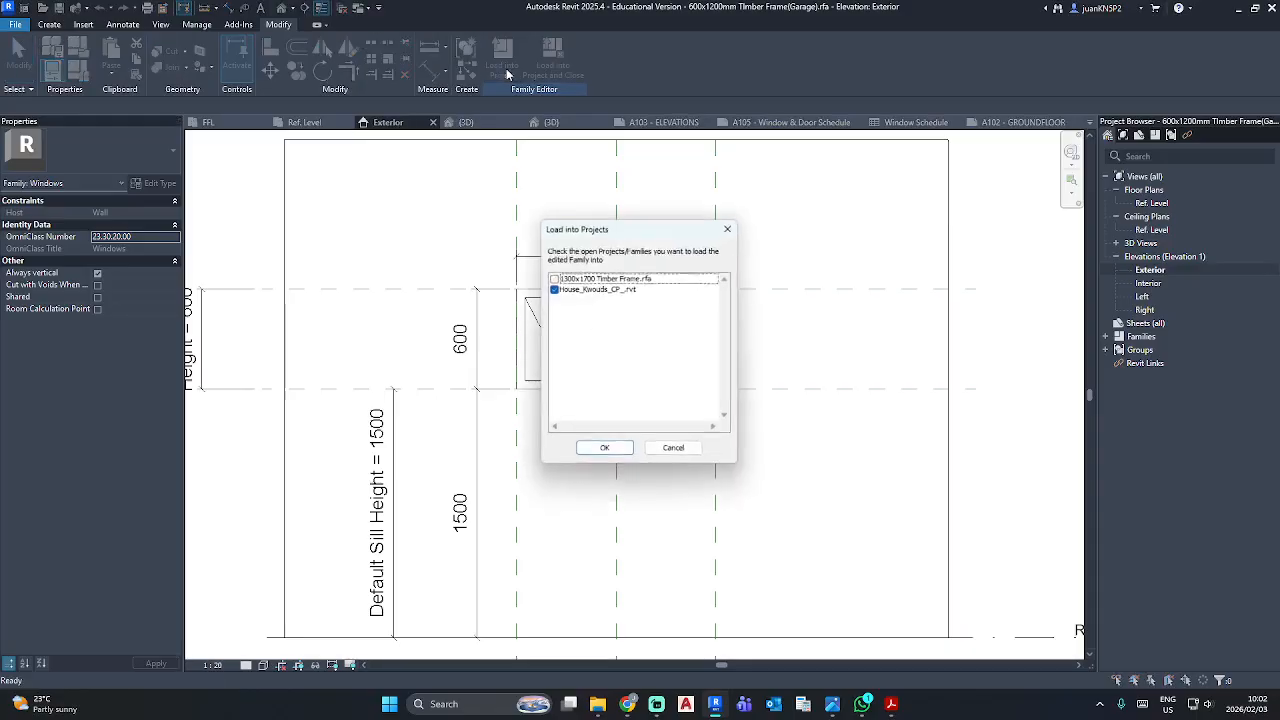
left_click(606, 449)
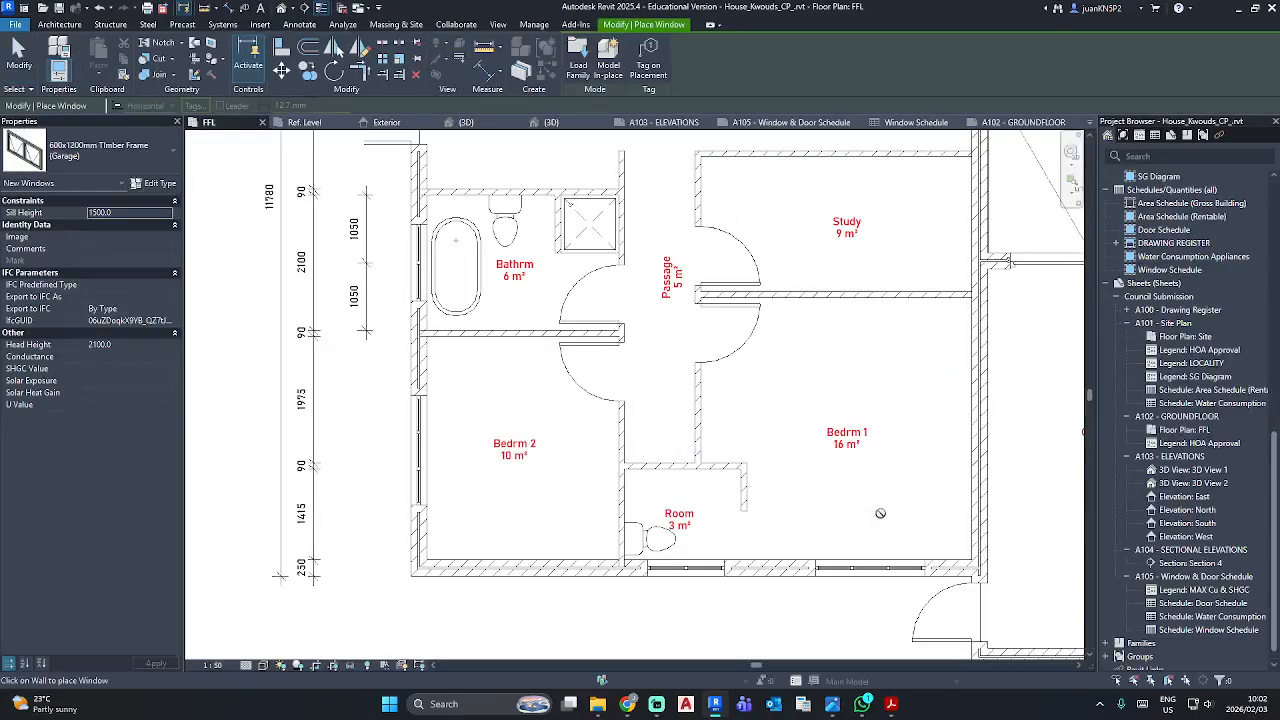
middle_click_drag(880, 513, 424, 137)
left_click(631, 281)
key("Escape")
key("Escape")
scroll(640, 296, "up", 2)
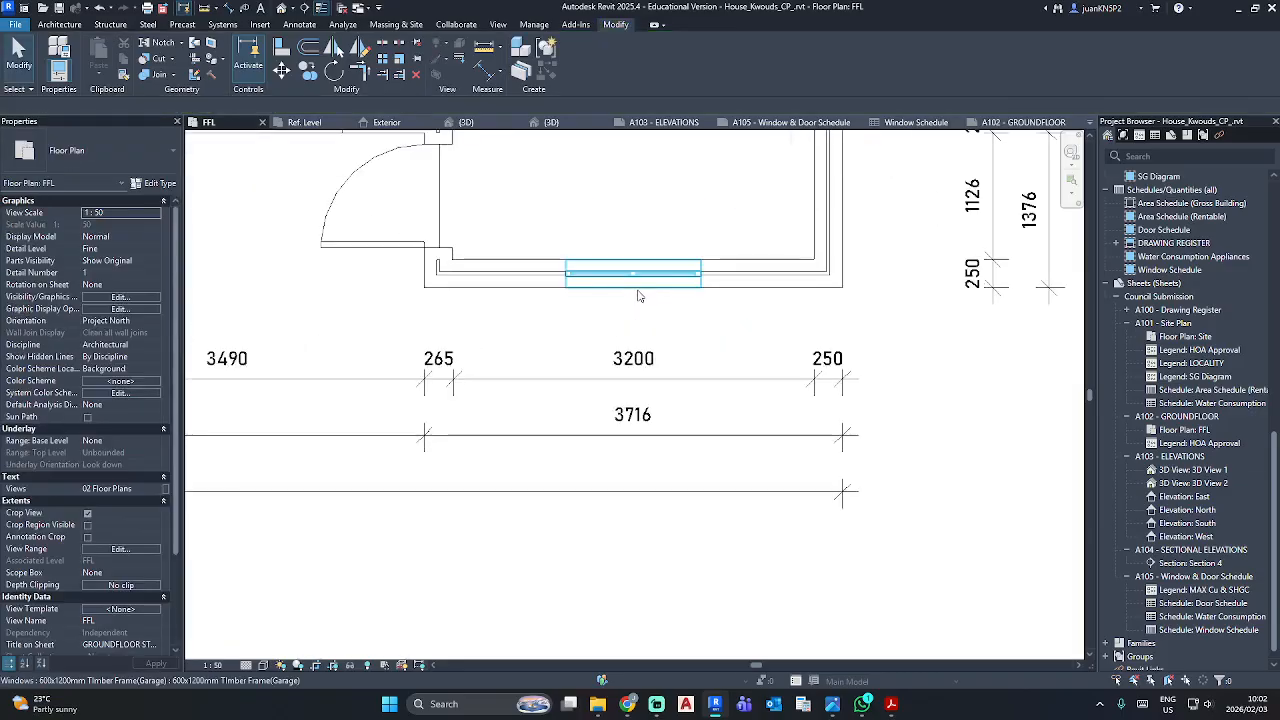
left_click(659, 276)
left_click(657, 223)
left_click(693, 226)
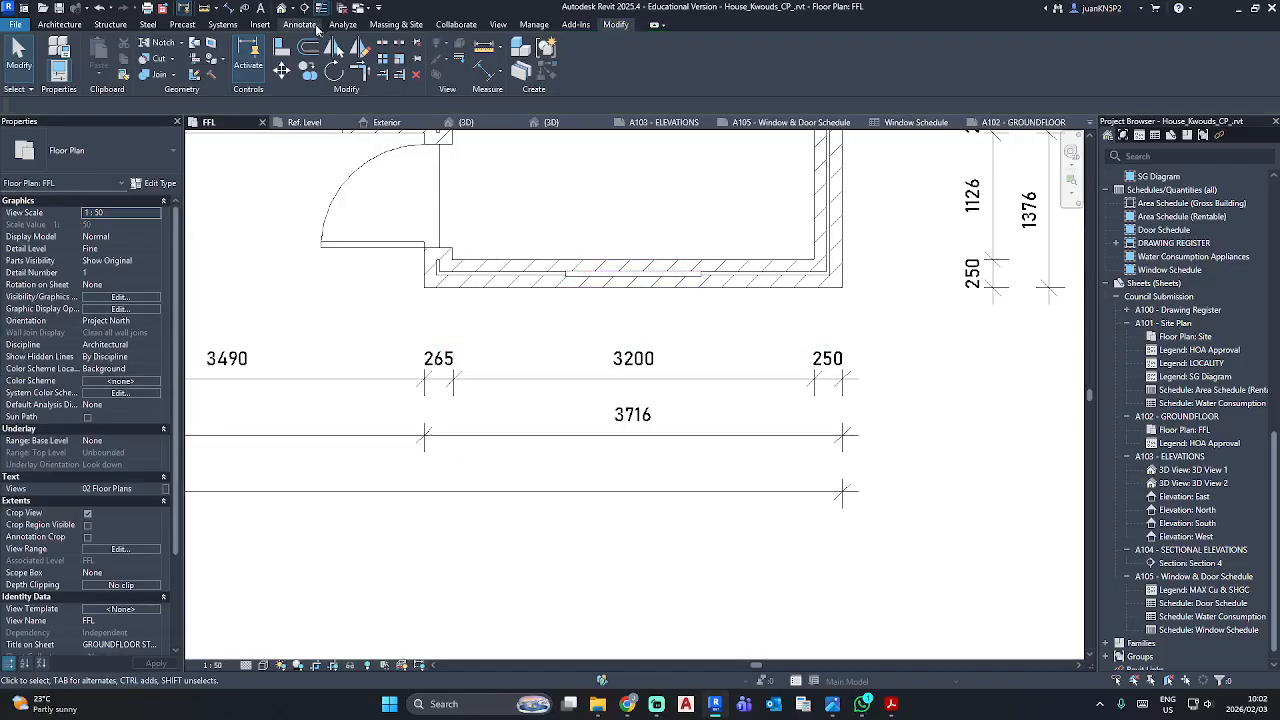
Set the placed garage window's level to Garage Floor Level from the default 3D view.
left_click(283, 10)
scroll(734, 349, "up", 2)
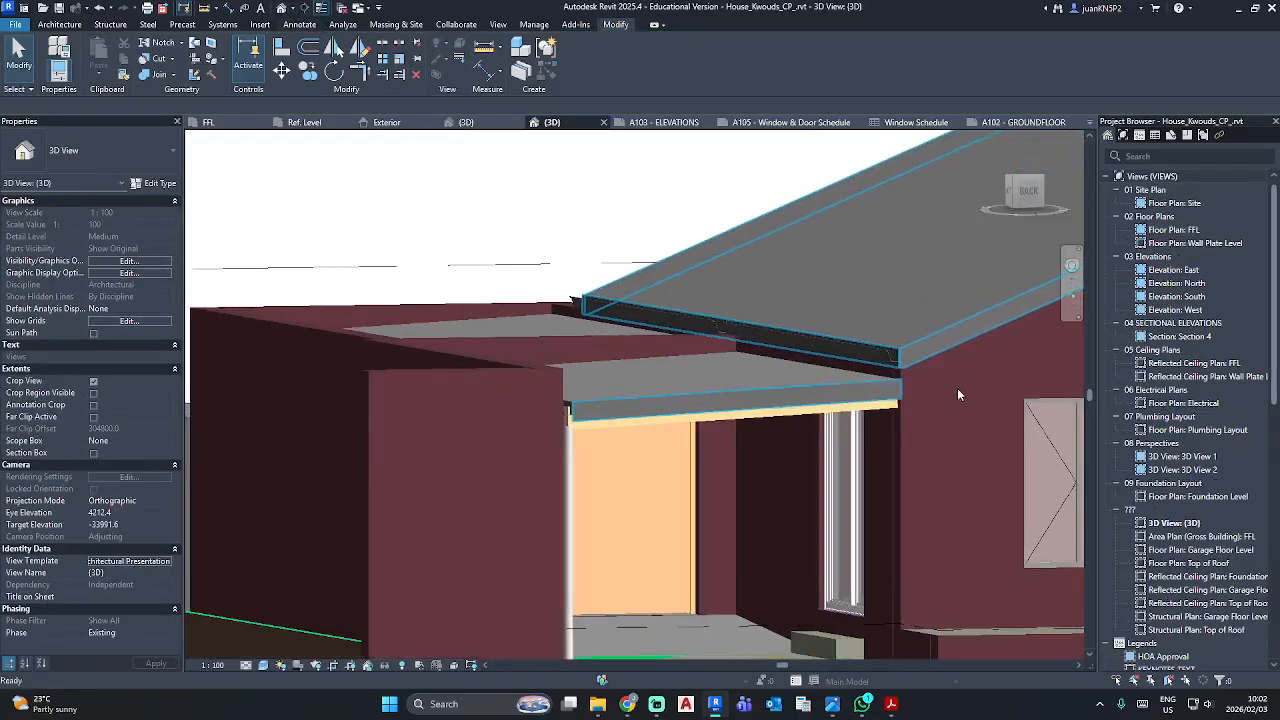
middle_click_drag(366, 298, 914, 450, "shift")
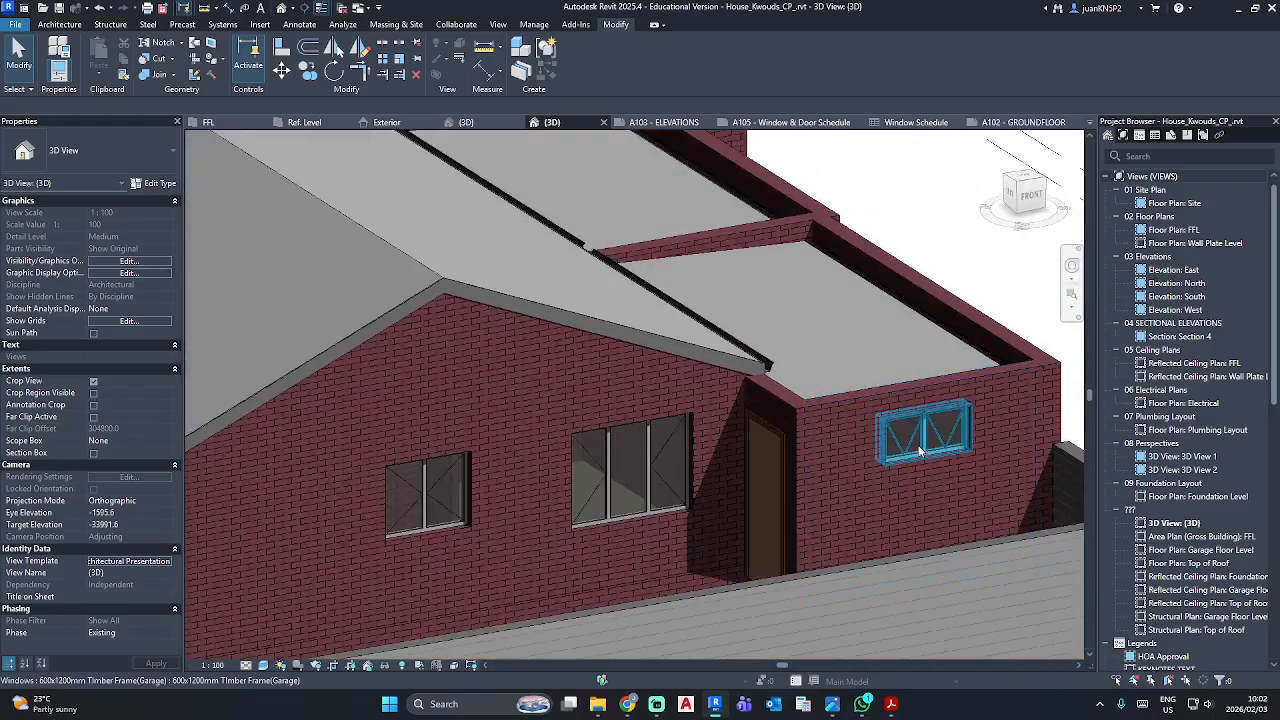
left_click(912, 447)
left_click(167, 213)
left_click(167, 213)
left_click(127, 246)
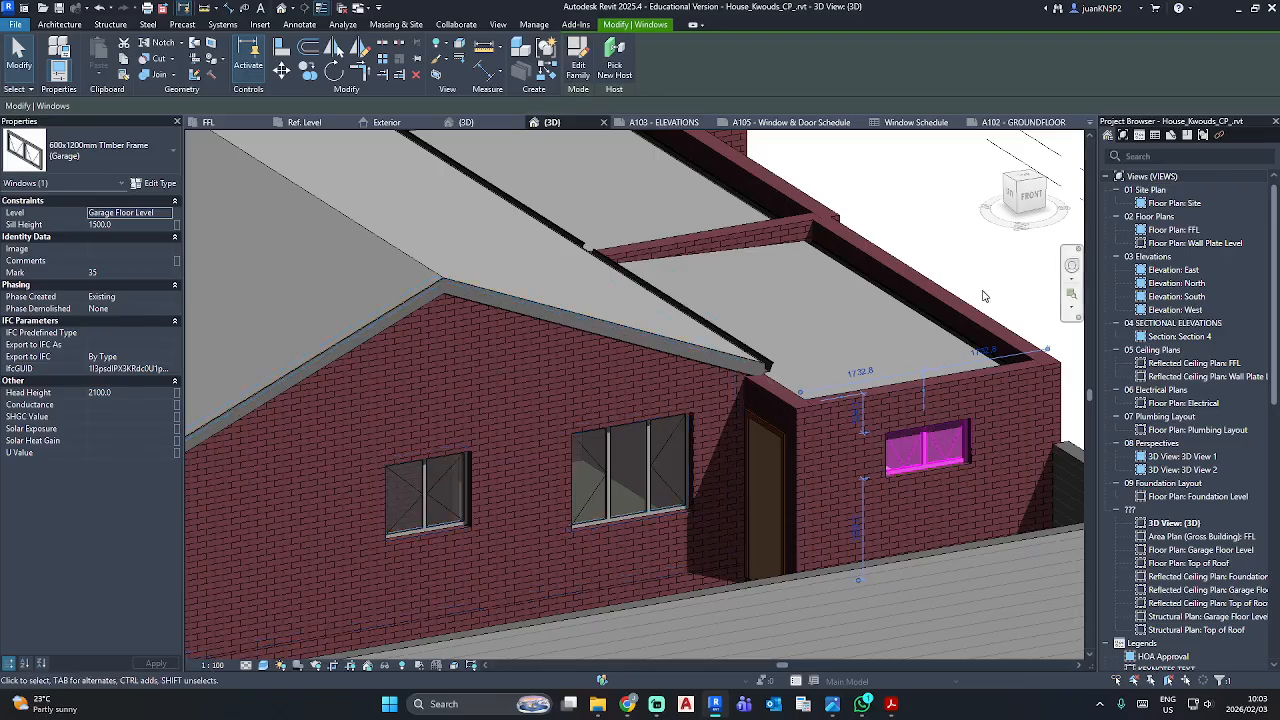
key("Escape")
Open the 600x1200mm Timber Frame (Garage) window's family for editing from the garage wall on the FFL plan.
scroll(1150, 575, "down", 10)
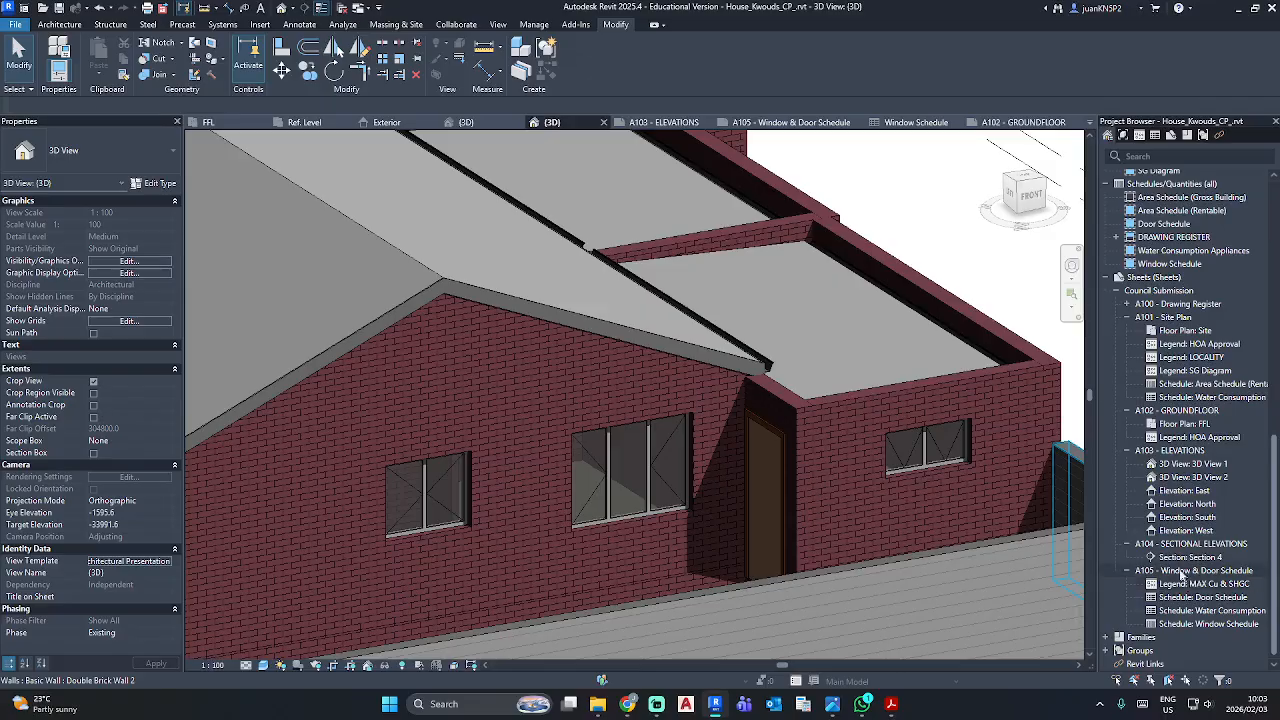
left_click(208, 122)
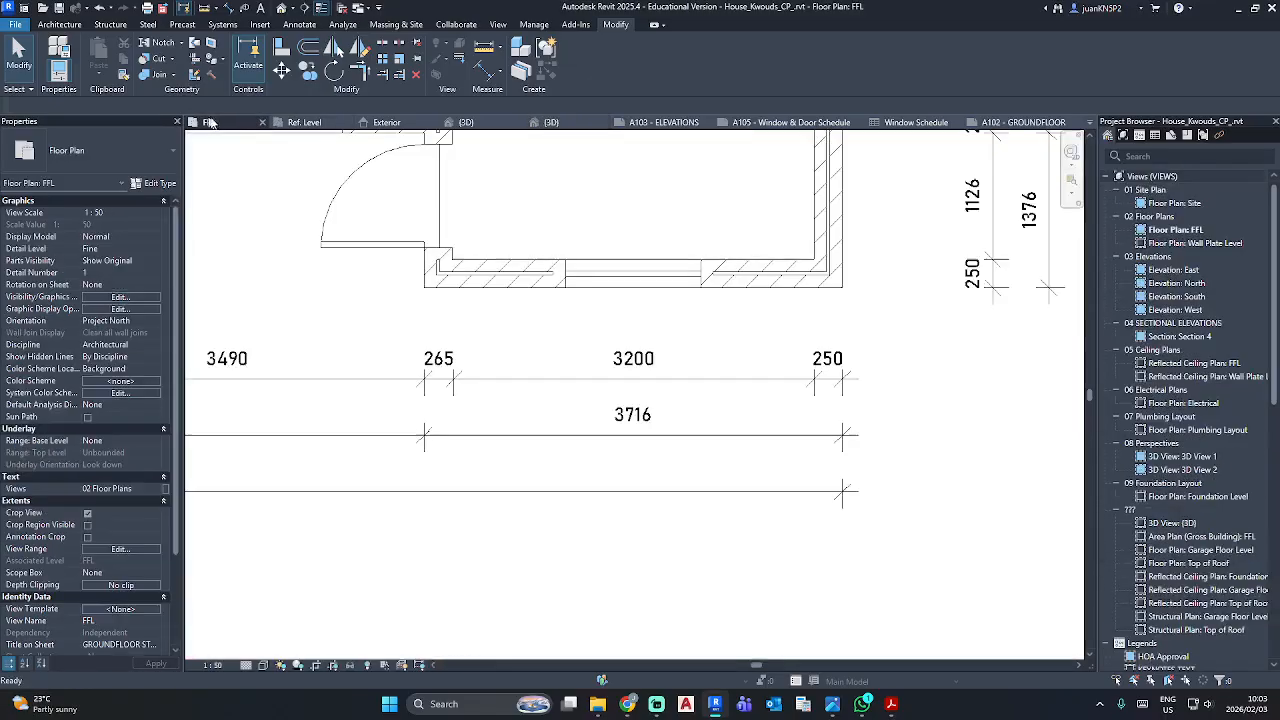
left_click(632, 284)
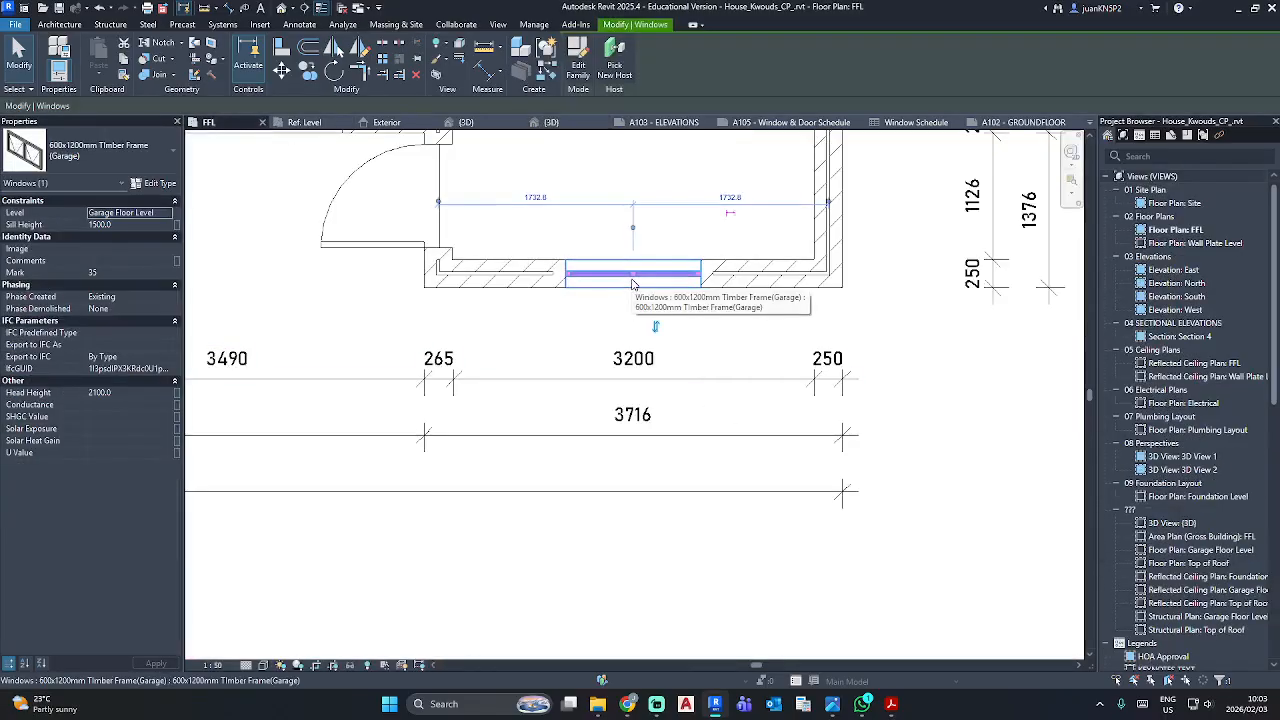
key("Escape")
left_click(624, 271)
left_click(580, 70)
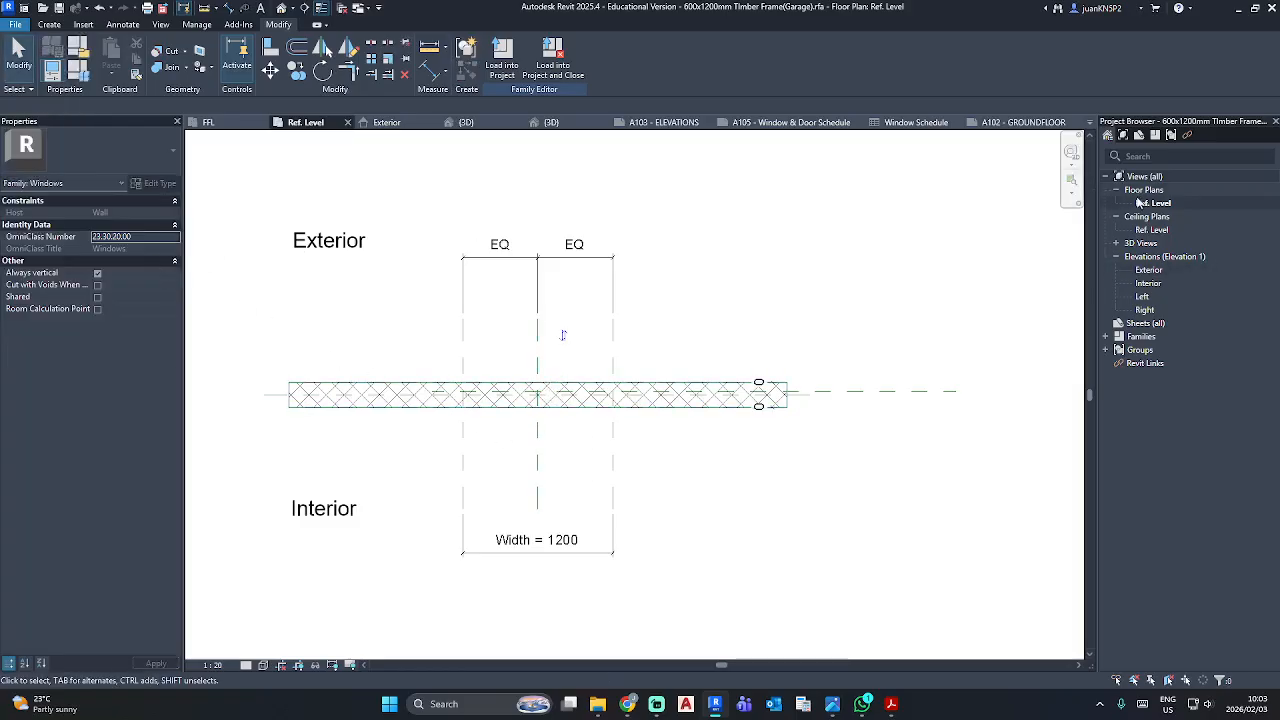
Set the garage window family's Default Sill Height to 500 in the Exterior elevation.
double_click(1149, 270)
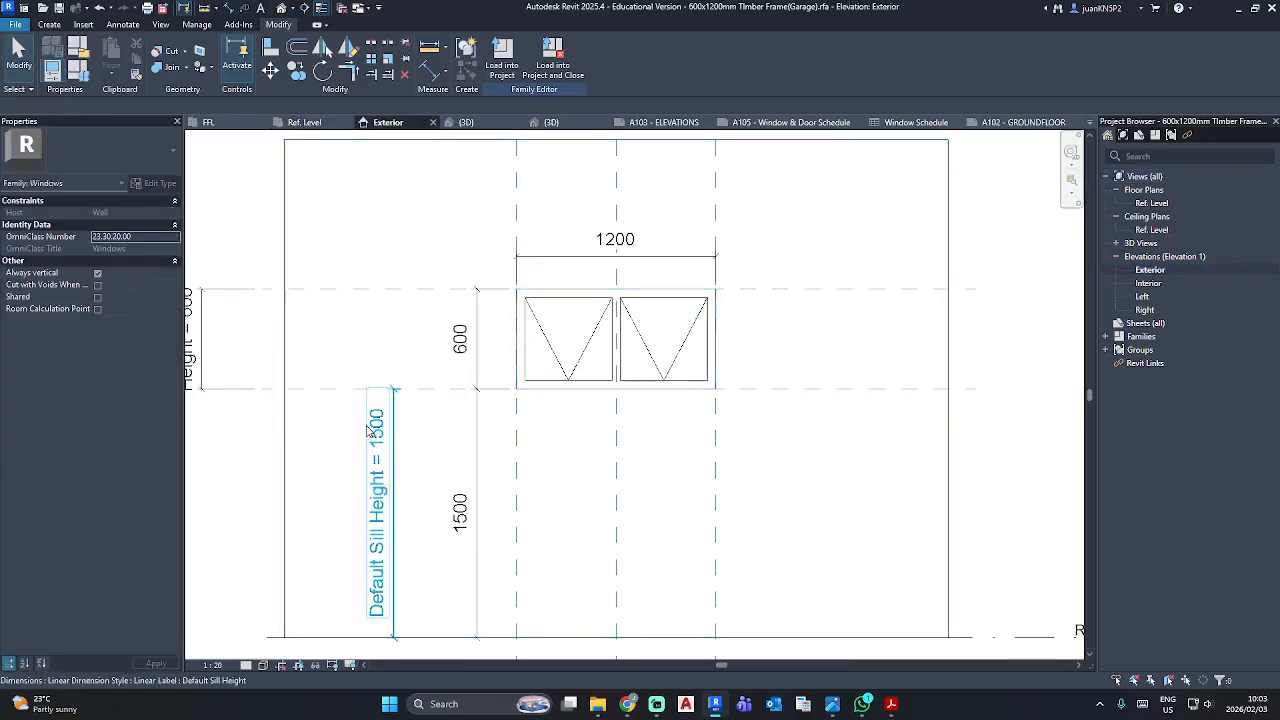
left_click(379, 468)
left_click(381, 474)
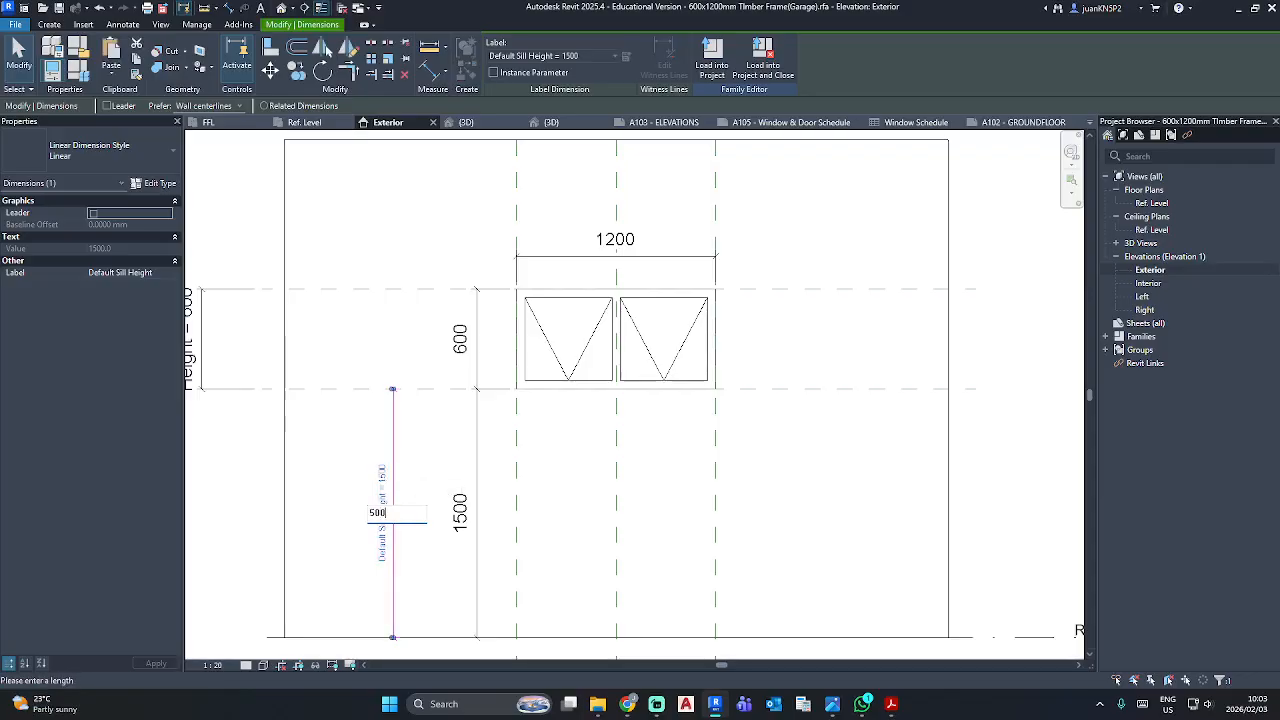
key("Return")
key("Escape")
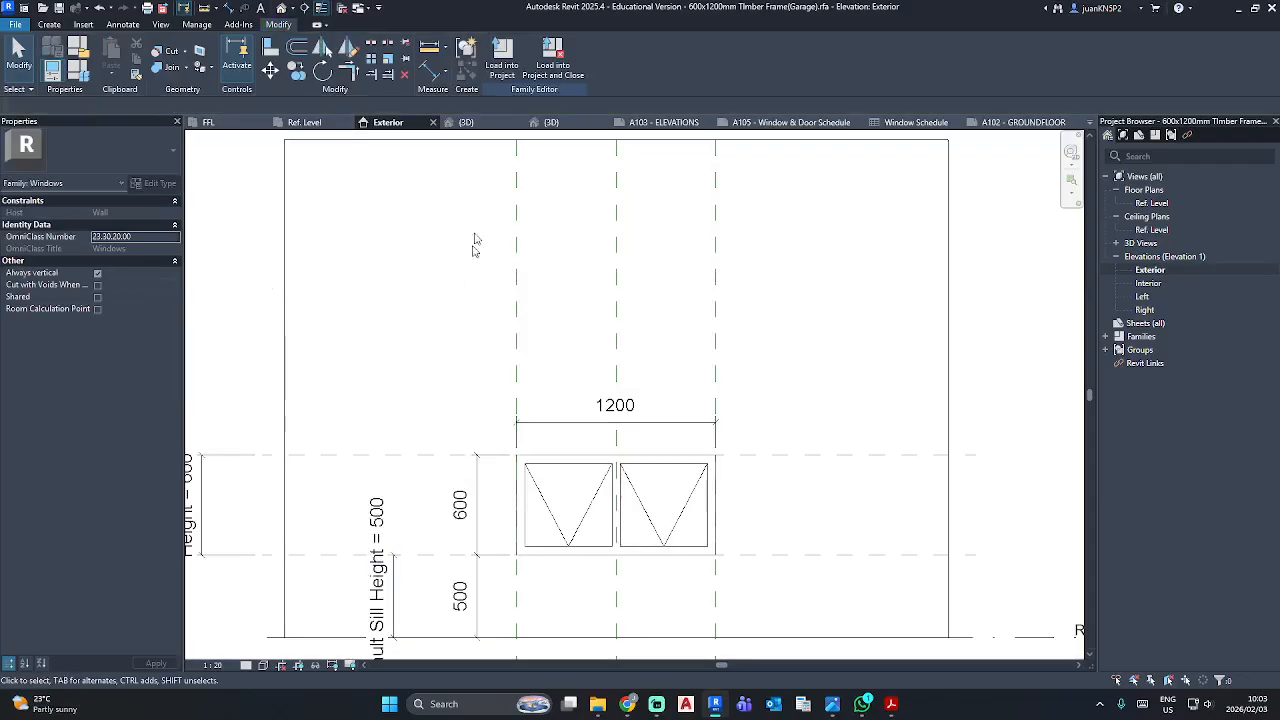
Load the garage window family from its Ref. Level plan back into the House_Kwouds_CP_.rvt project.
double_click(1152, 203)
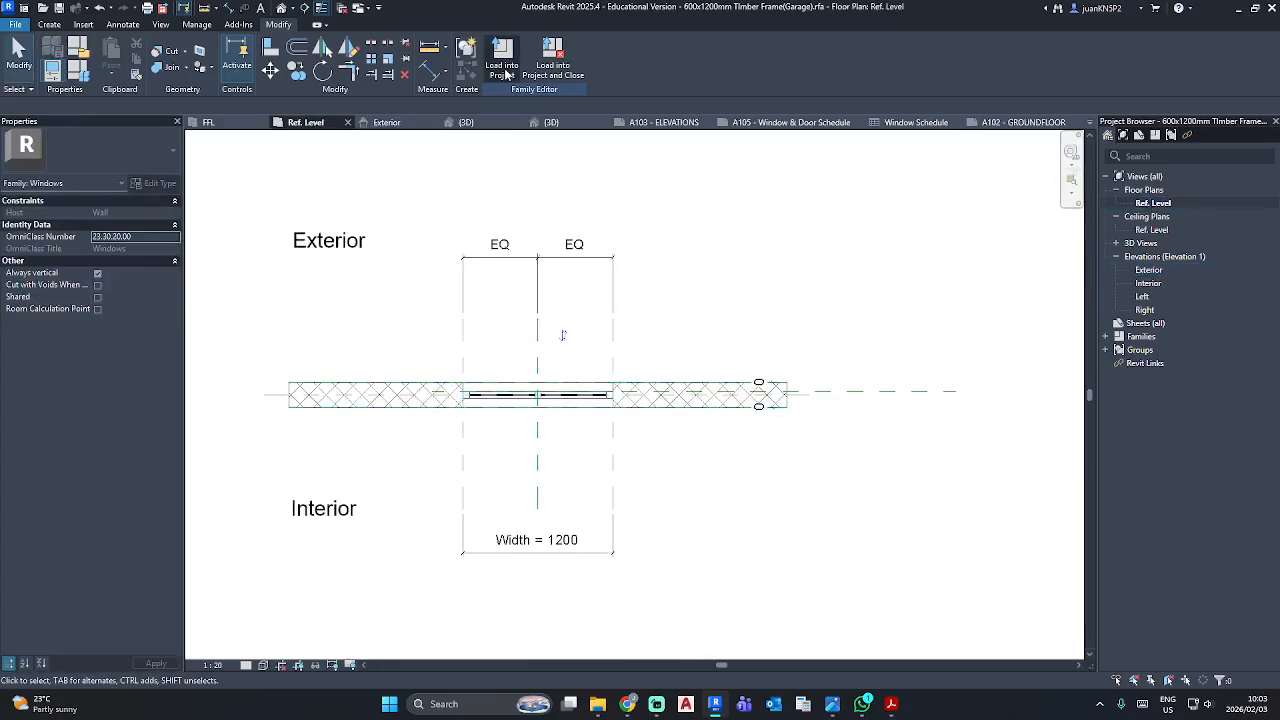
left_click(502, 52)
left_click(605, 450)
left_click(615, 360)
left_click(610, 275)
left_click(593, 319)
Examine the window schedule on sheet A105, comparing each illustration's sill height with its description.
scroll(593, 319, "down", 5)
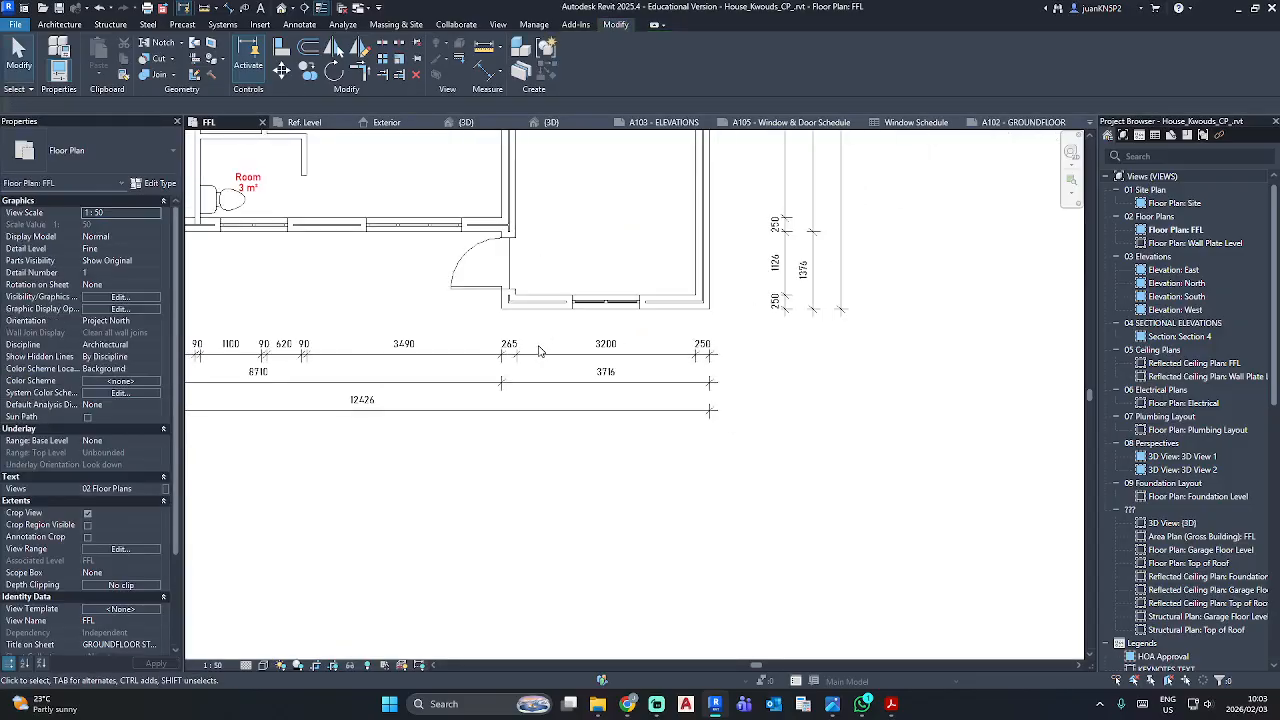
middle_click_drag(627, 506, 617, 528)
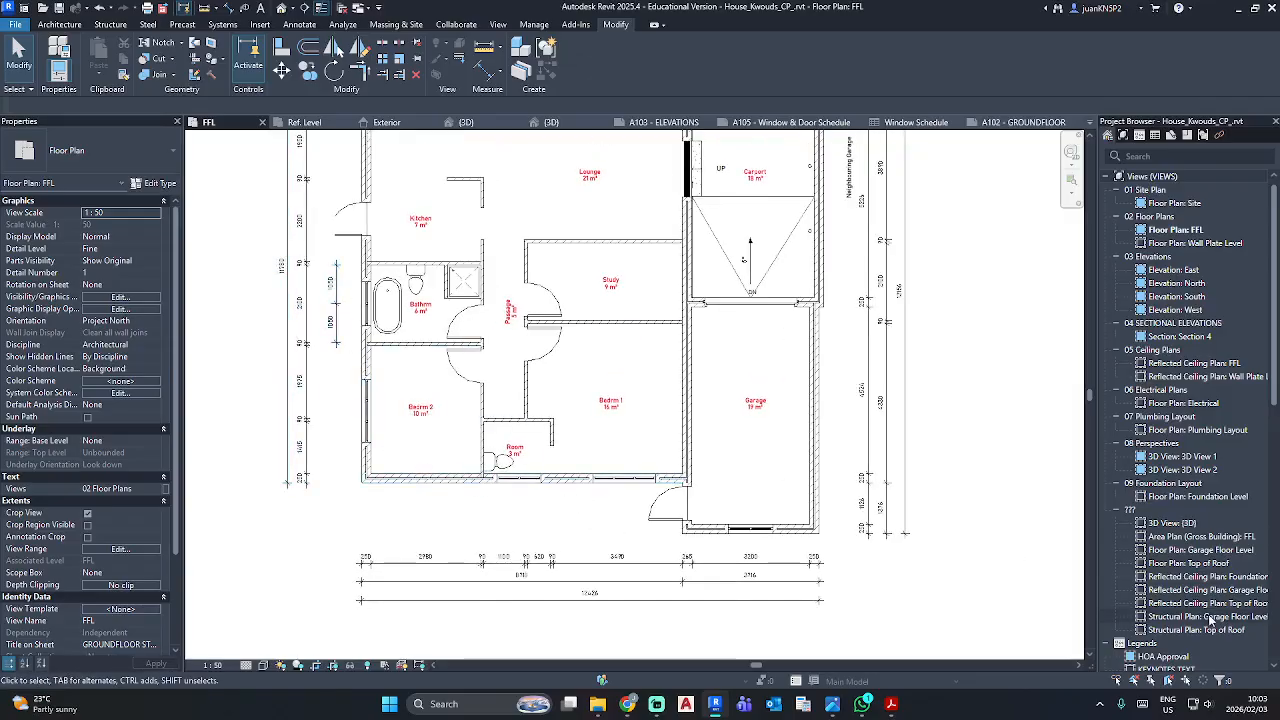
scroll(1210, 620, "down", 10)
left_click(1180, 572)
double_click(1180, 572)
scroll(475, 495, "up", 5)
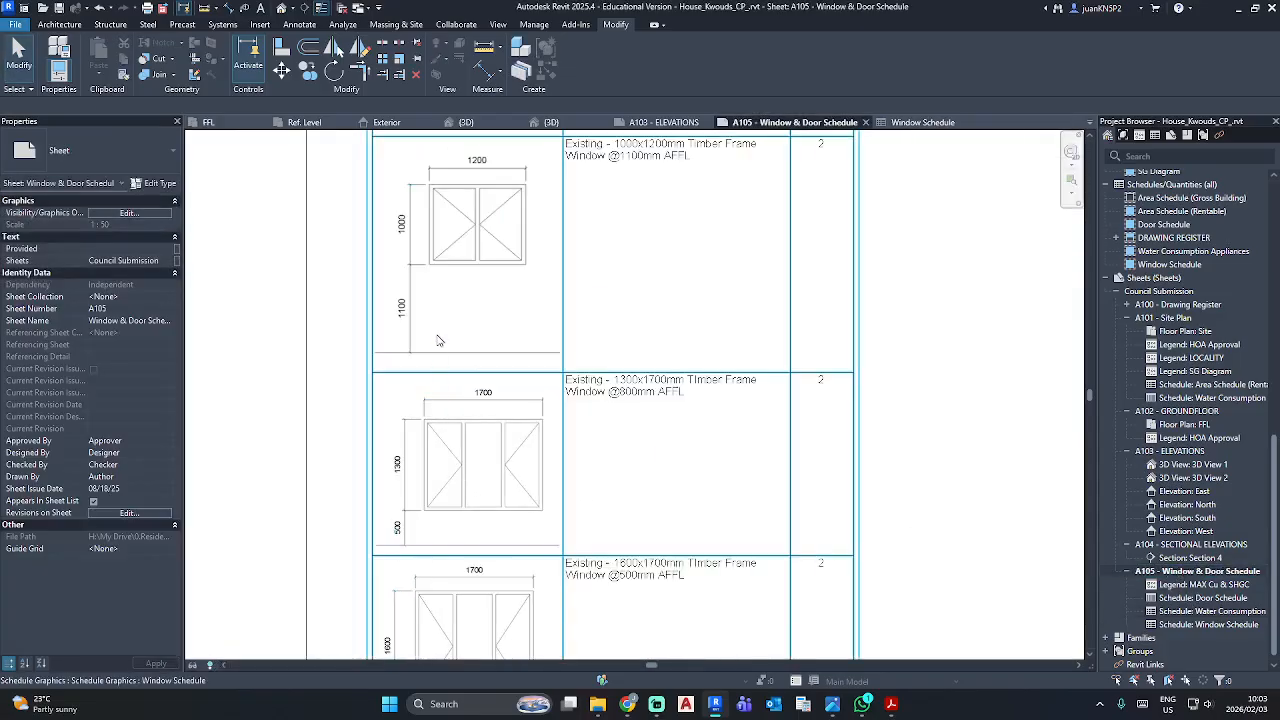
scroll(474, 345, "down", 1)
middle_click_drag(514, 326, 501, 458)
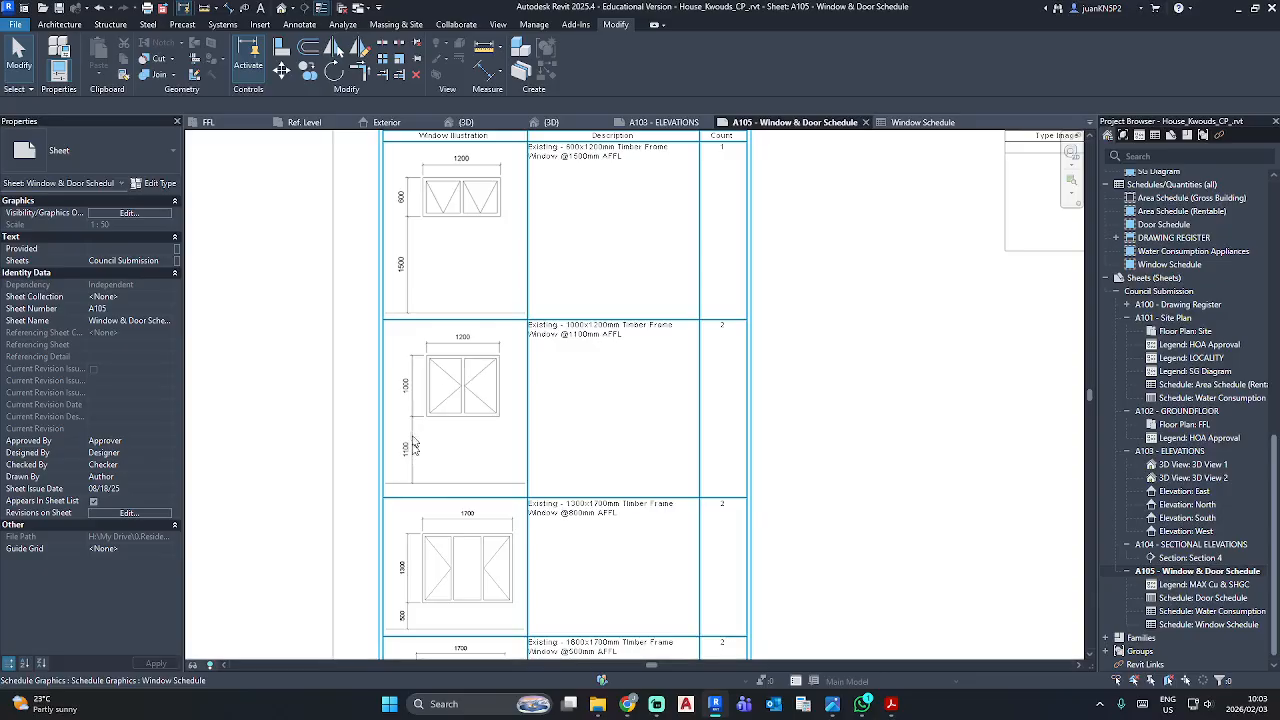
scroll(474, 495, "up", 3)
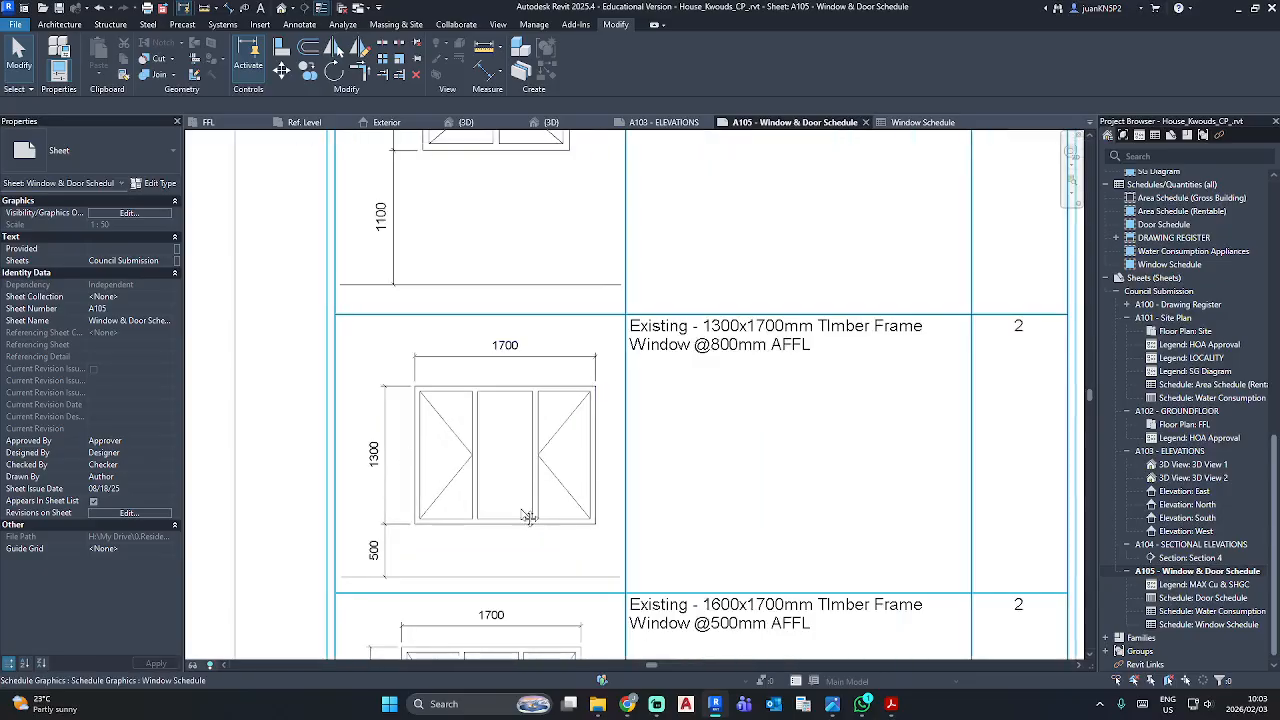
middle_click_drag(528, 517, 487, 465)
scroll(354, 461, "up", 1)
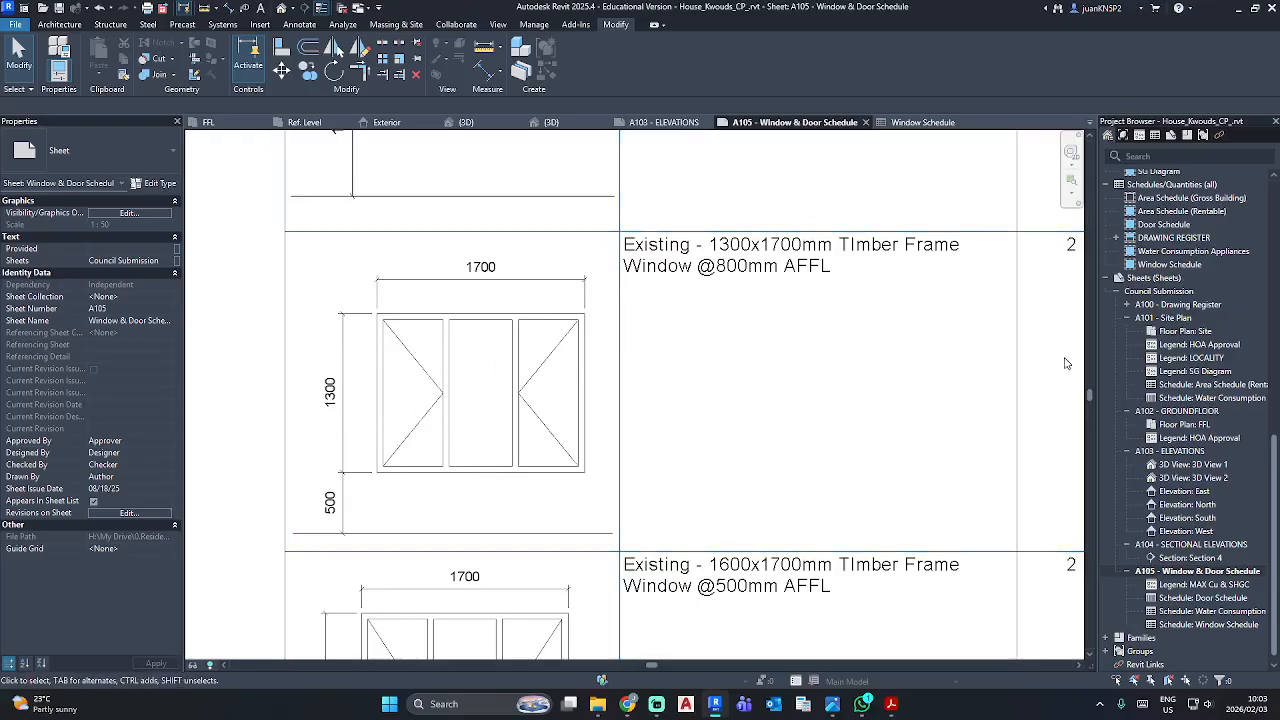
Open the family of the 1300x1700 Timber Frame window in Bedrm 1's exterior wall for editing from the FFL plan.
left_click(240, 123)
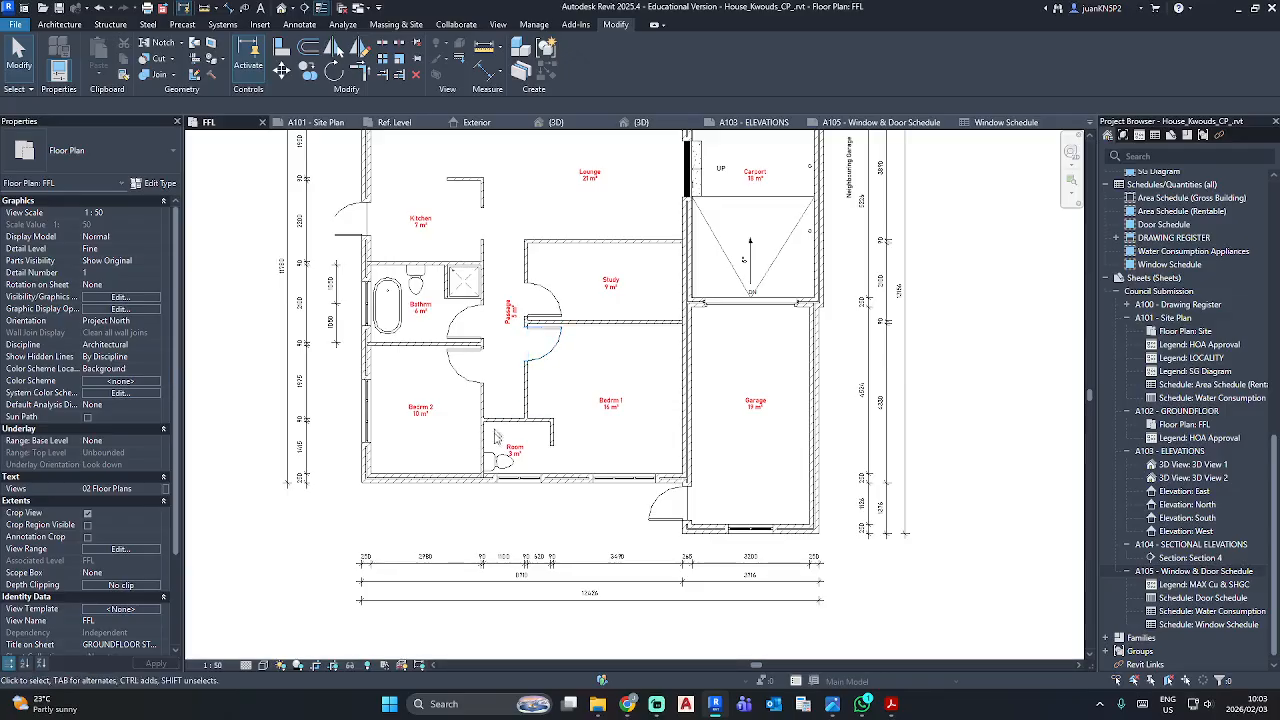
left_click(612, 478)
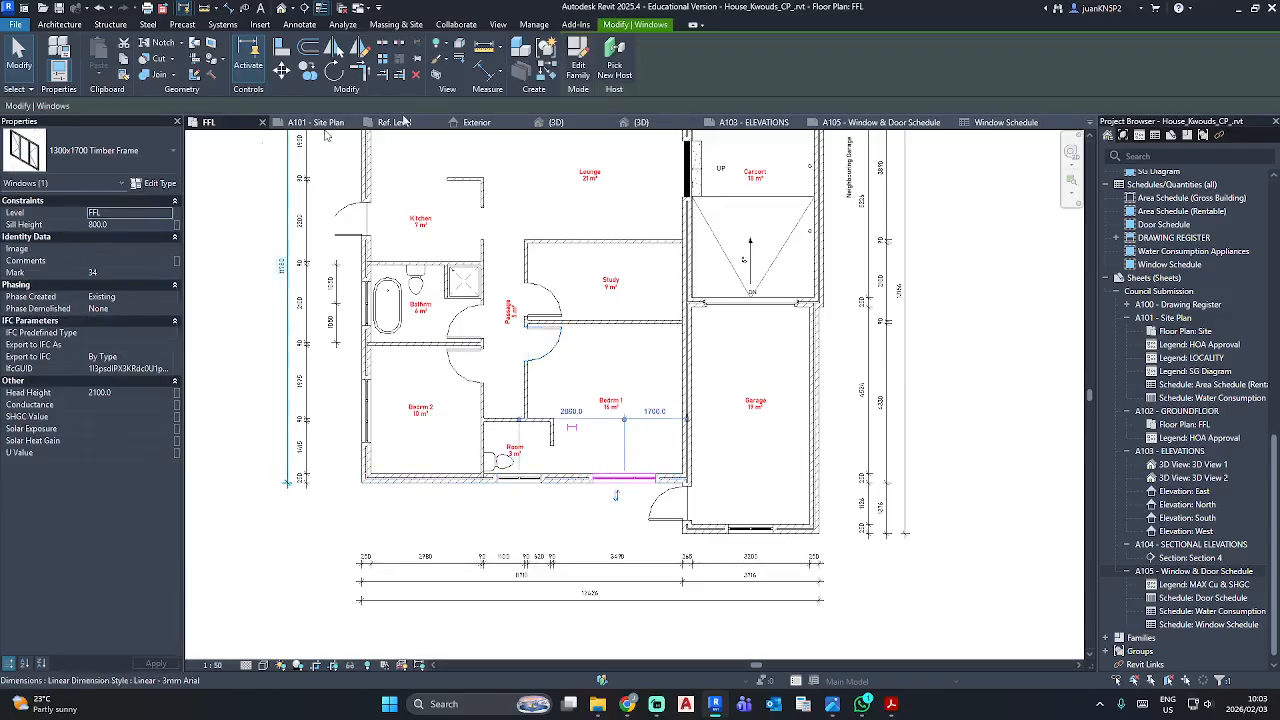
left_click(579, 63)
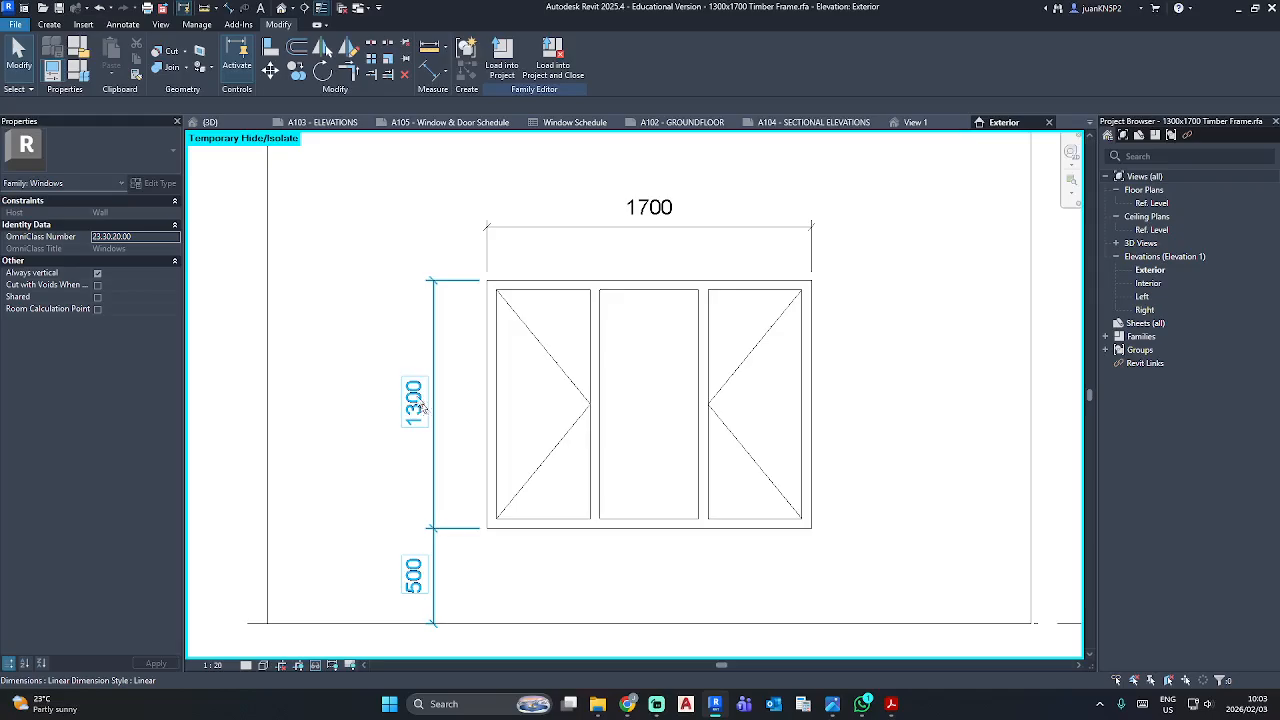
Reset the temporary hide/isolate in the Exterior elevation and set the Default Sill Height to 800.
left_click(432, 588)
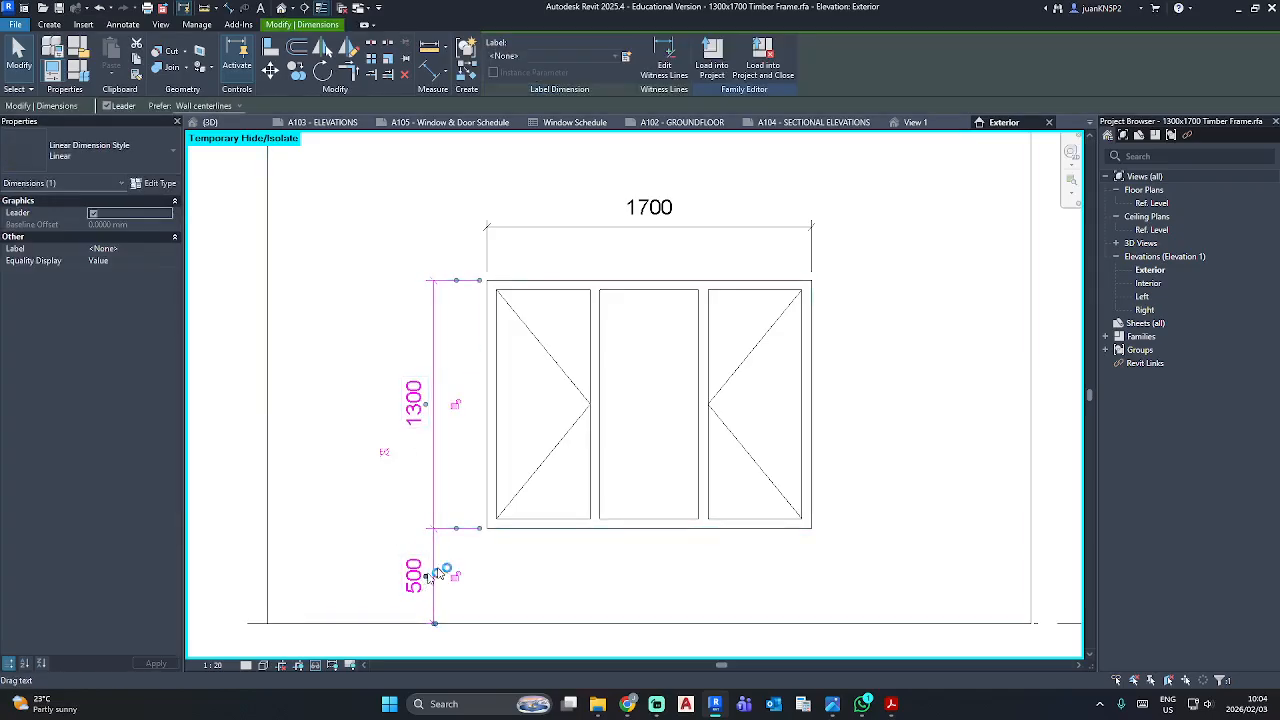
left_click(543, 560)
left_click(318, 665)
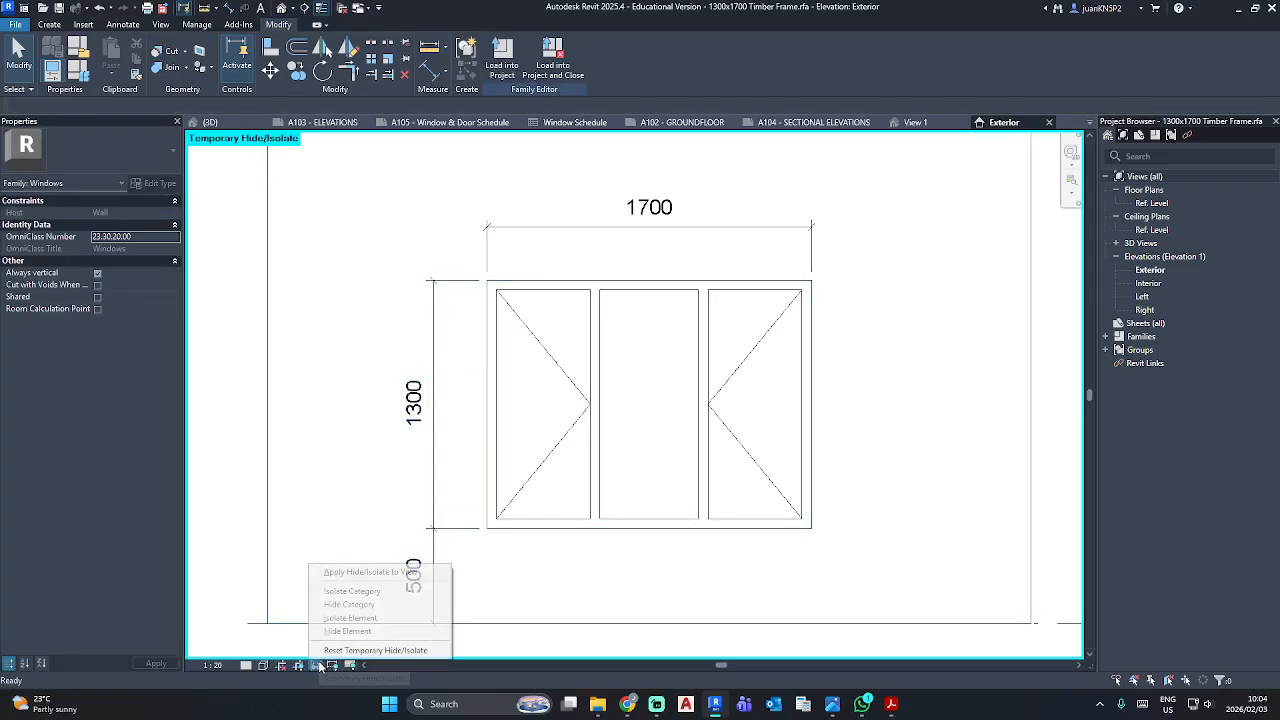
left_click(350, 651)
left_click(378, 560)
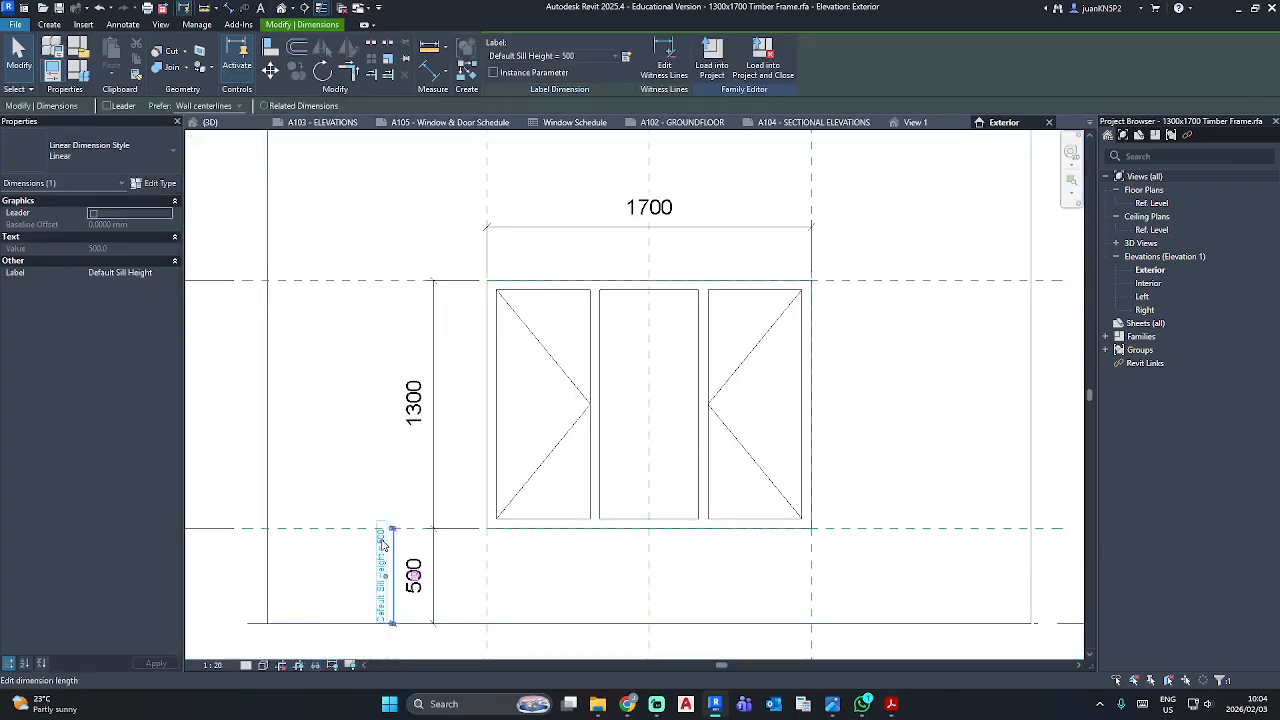
left_click(381, 545)
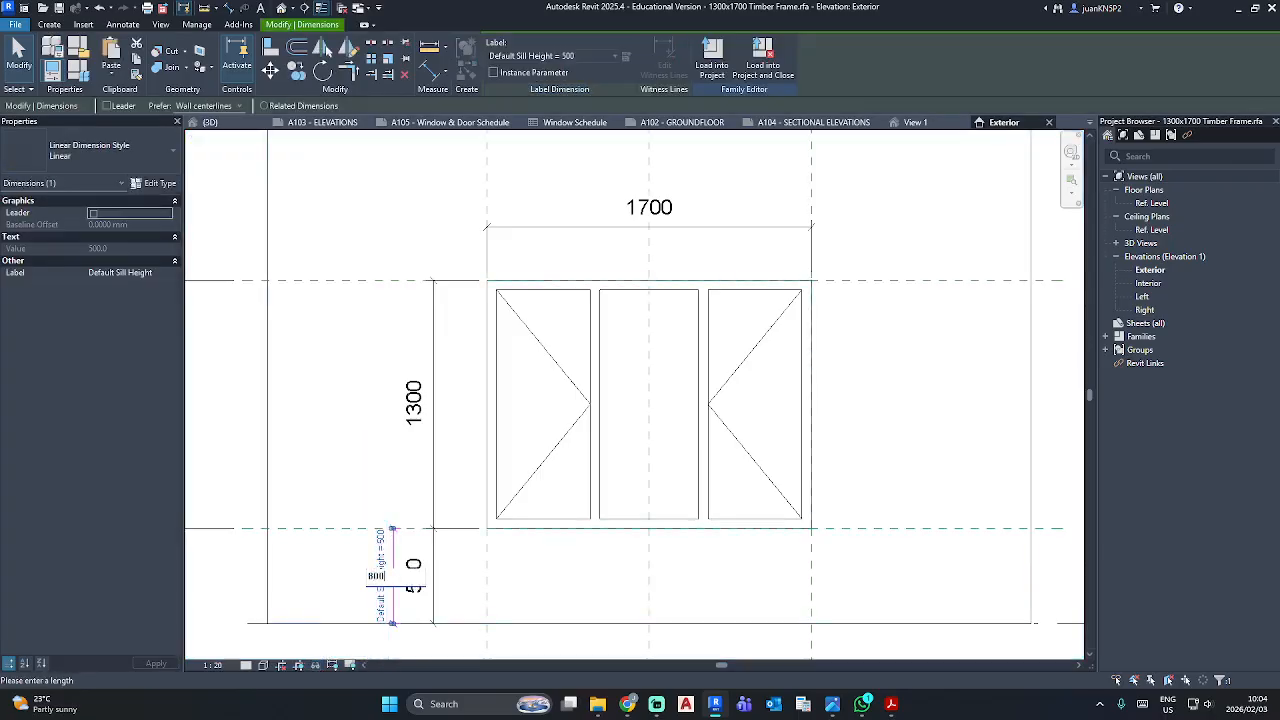
type("800")
key("Return")
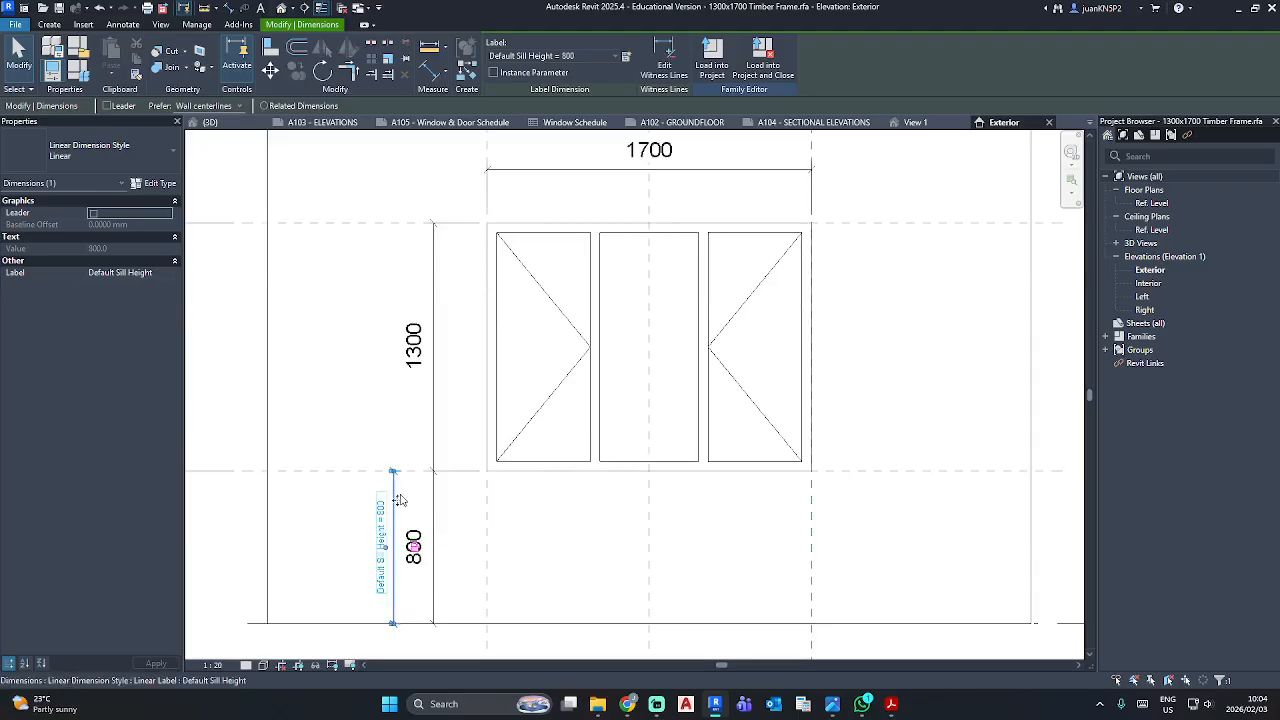
Select all visible reference planes in the Exterior elevation and temporarily hide them.
left_click(363, 467)
right_click(326, 474)
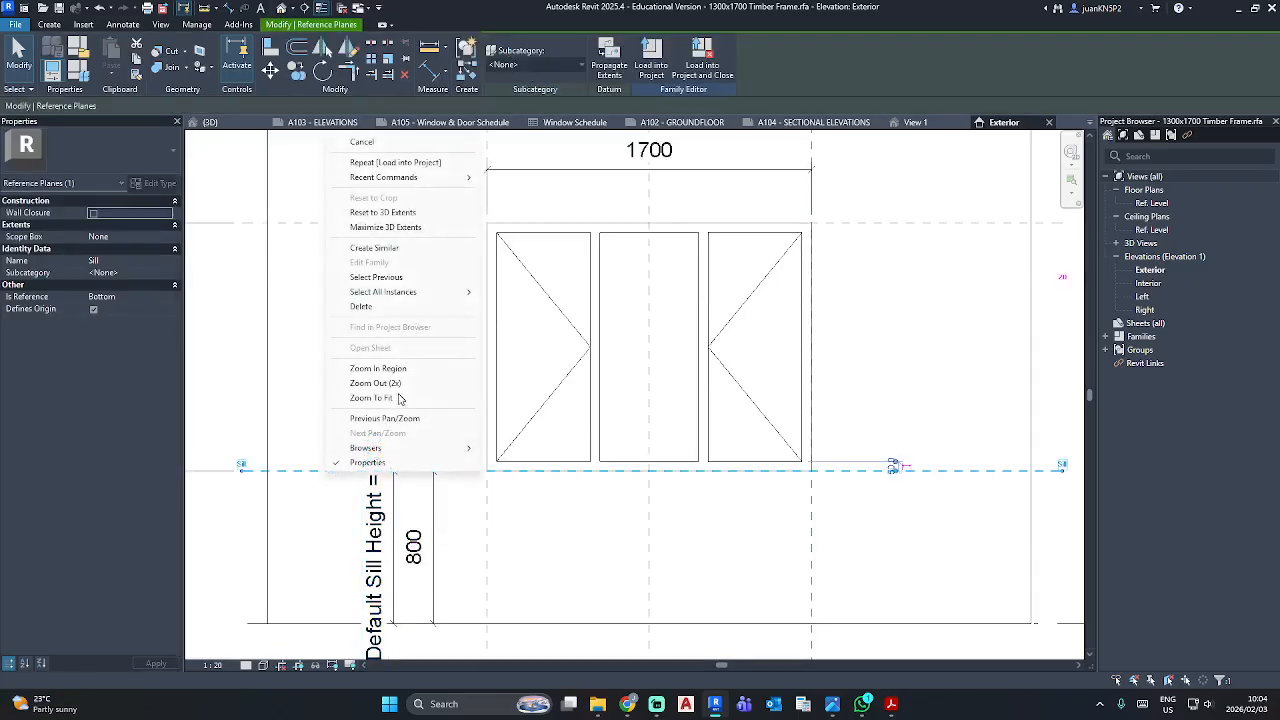
mouse_move(423, 291)
left_click(520, 292)
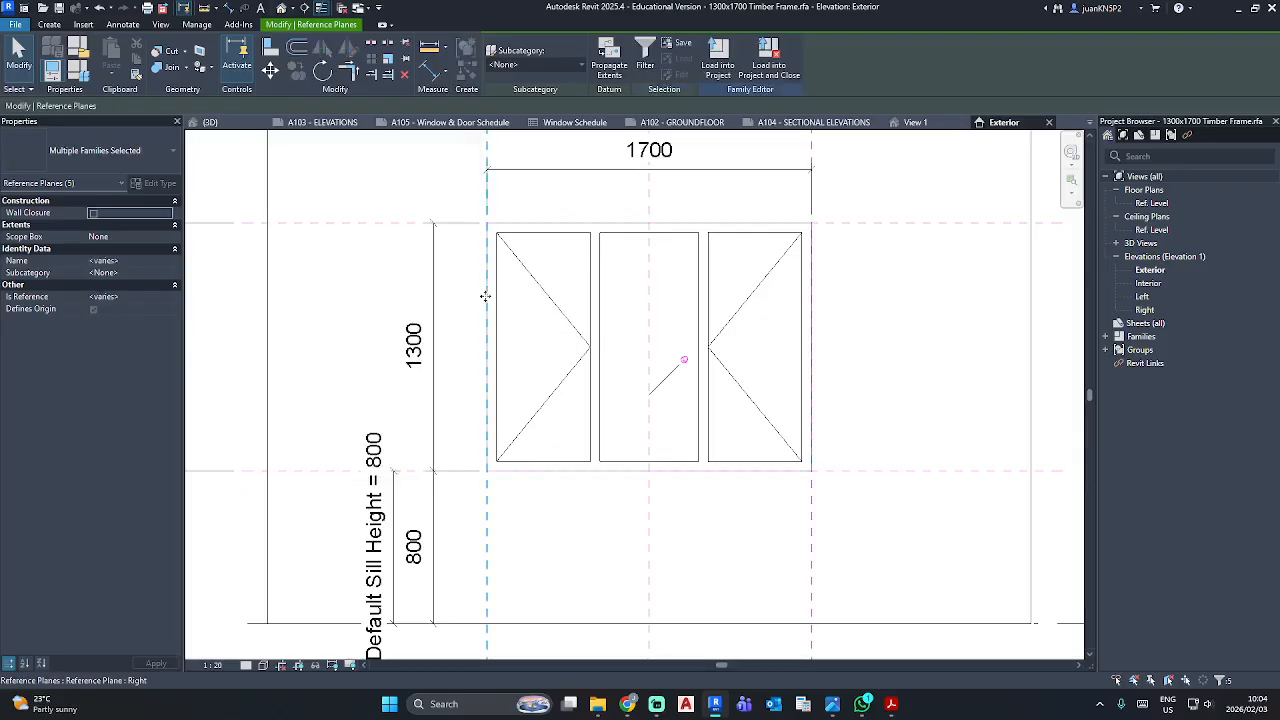
key("h")
key("h")
scroll(605, 370, "down", 1)
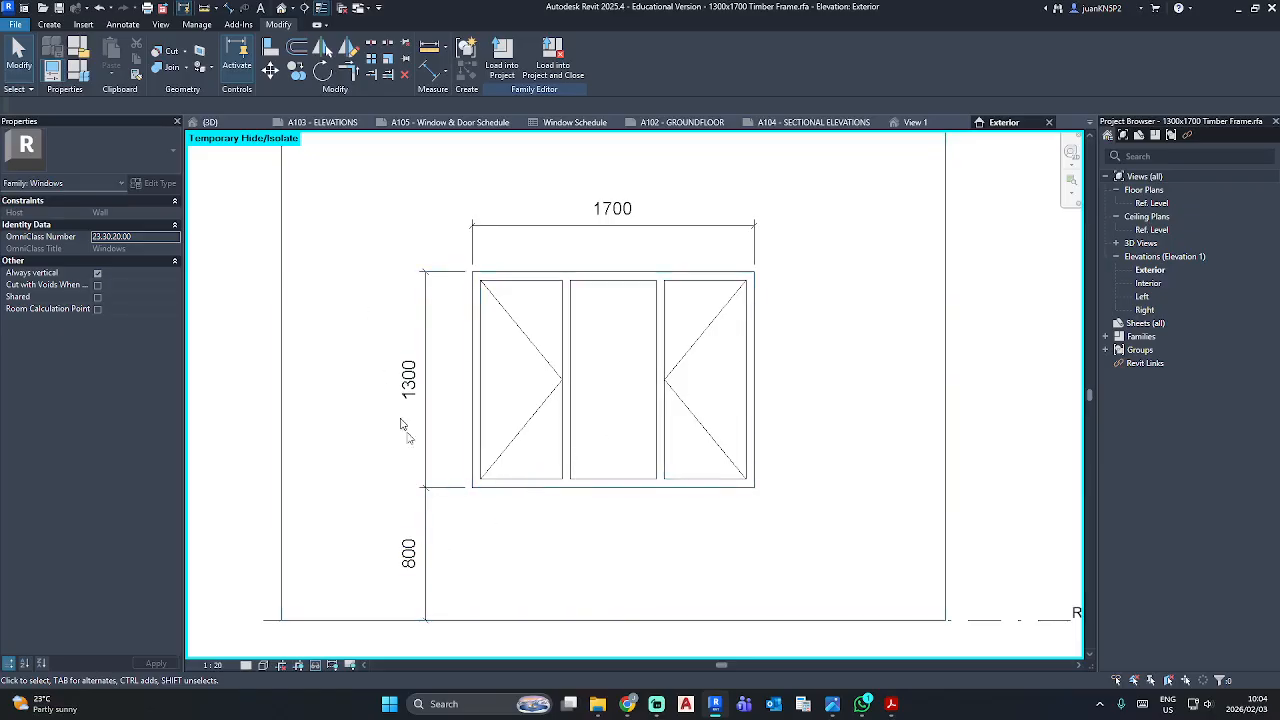
Check the sill height by calculating 2100 - 1300 in Calculator, and close it.
left_click(475, 709)
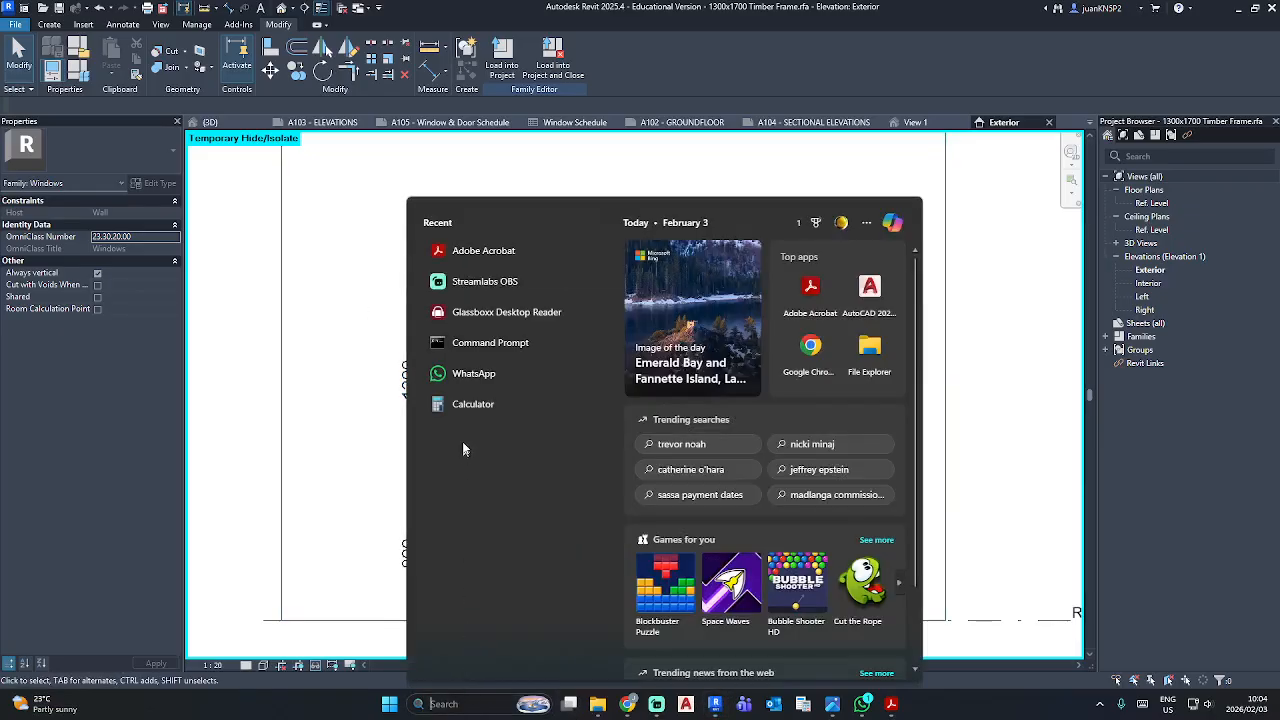
left_click(477, 417)
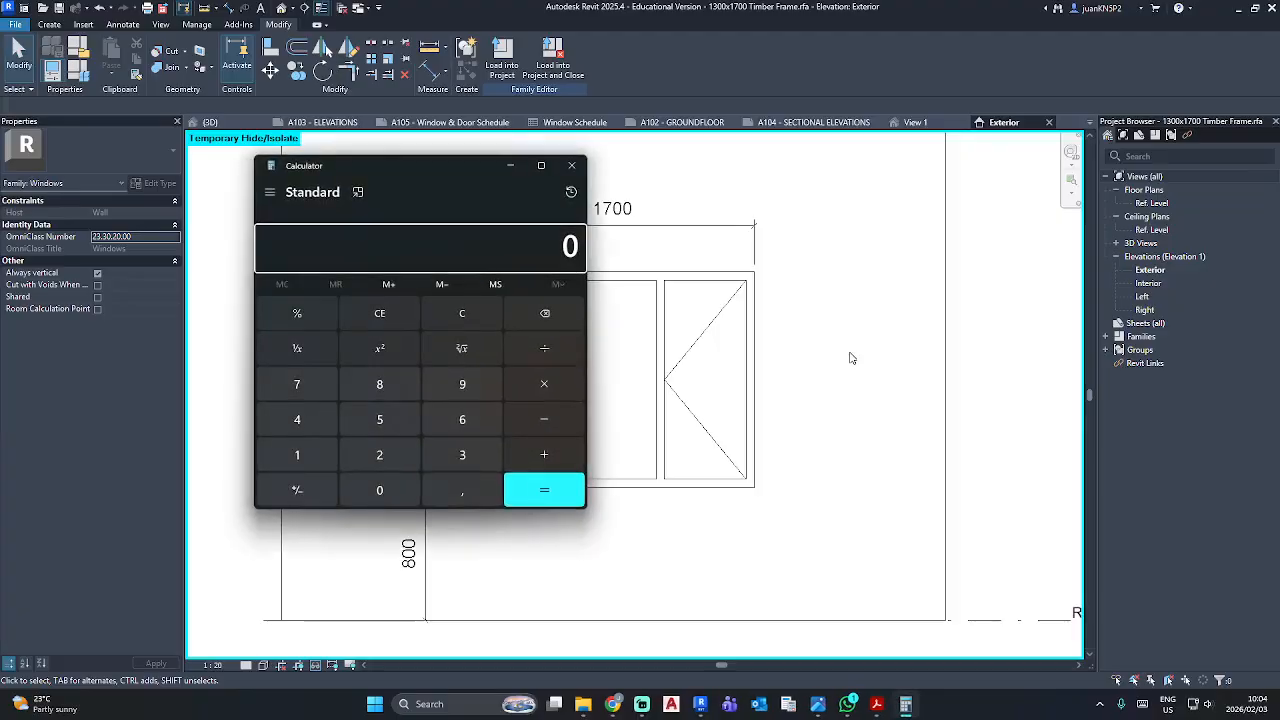
type("2100 - ")
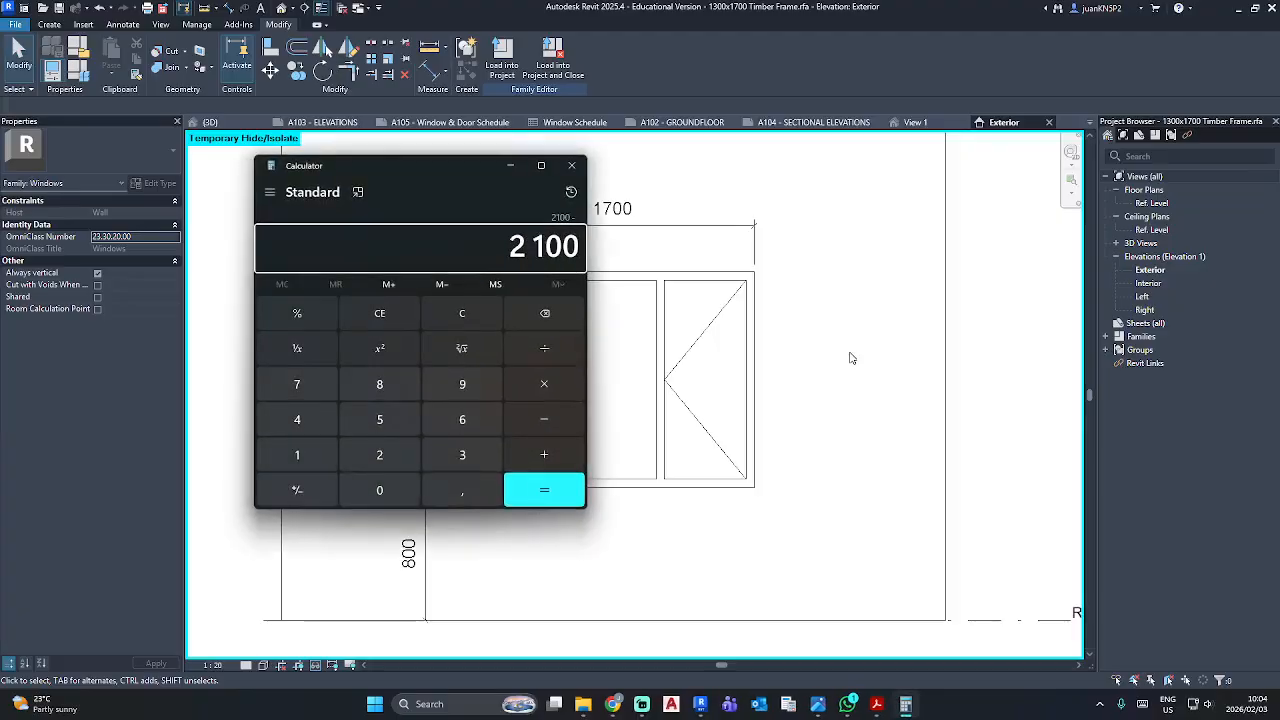
type("1300")
key("Return")
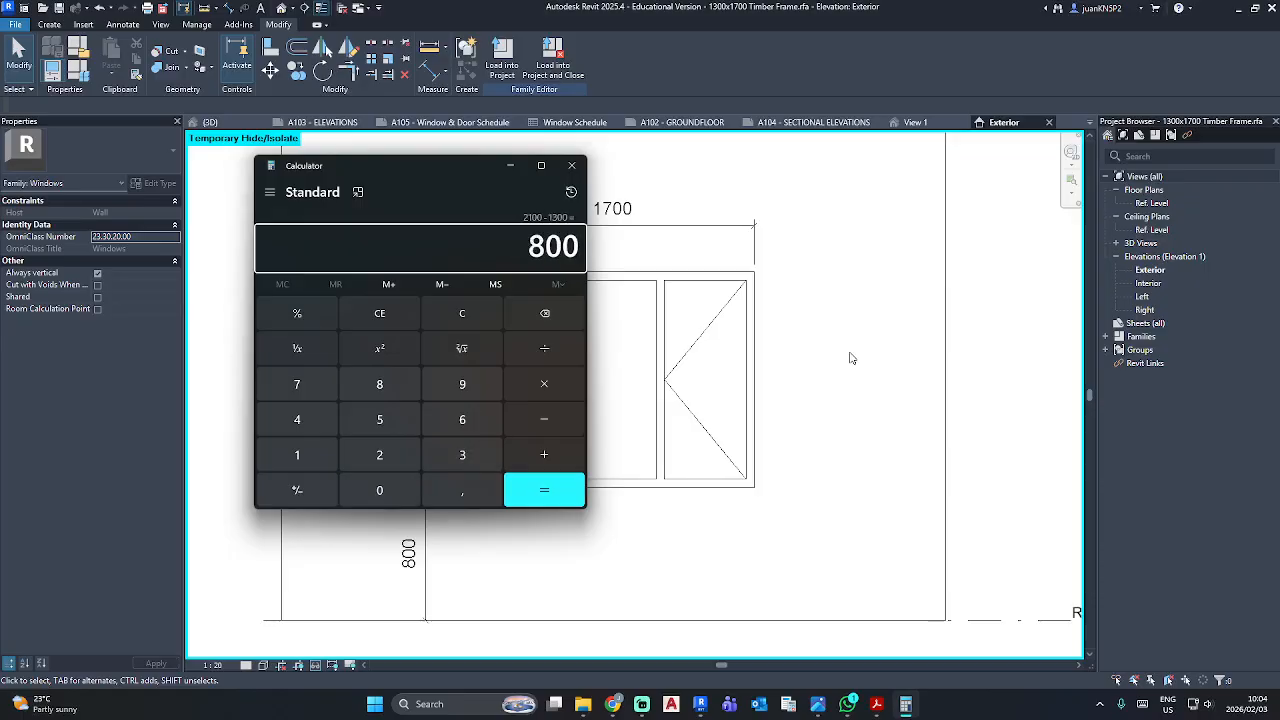
left_click(570, 166)
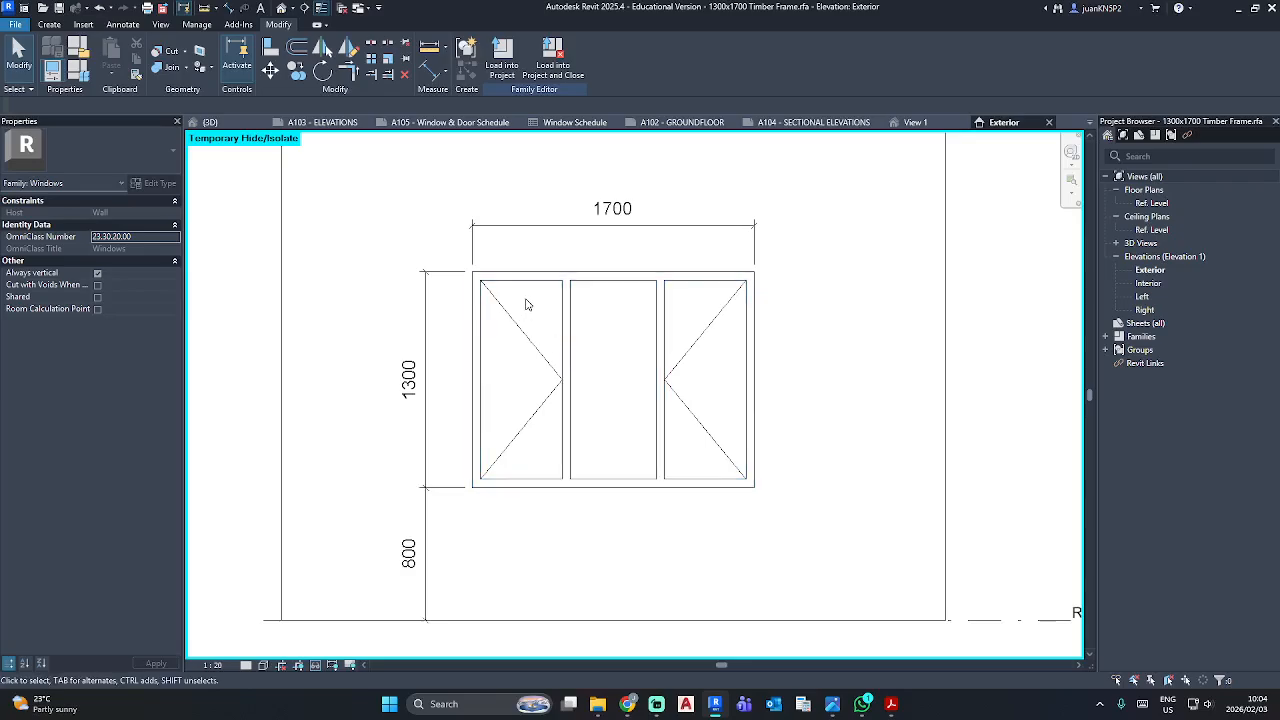
Capture a screen snip of the dimensioned window elevation and add Screenshot 2026-02-03 100437.png to the family's Type Image list.
key("super+shift+s")
mouse_move(362, 186)
left_mouse_down()
mouse_move(871, 591)
mouse_move(794, 640)
left_mouse_up()
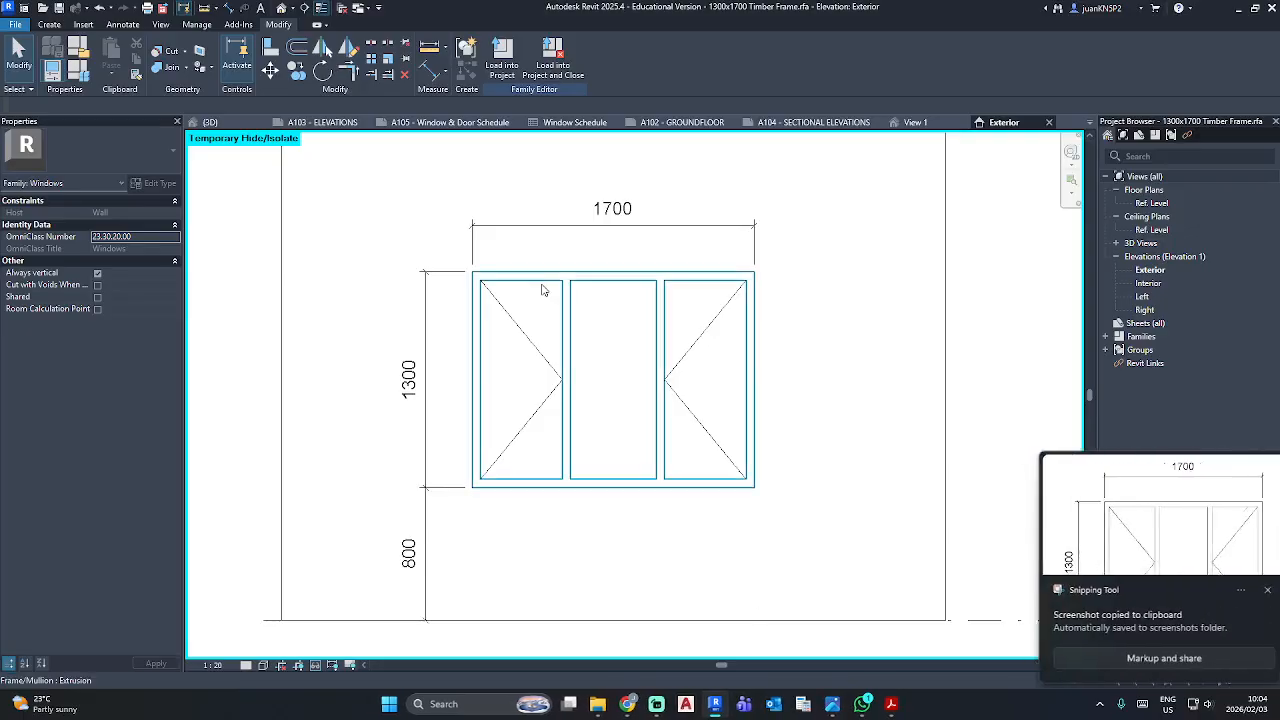
left_click(78, 70)
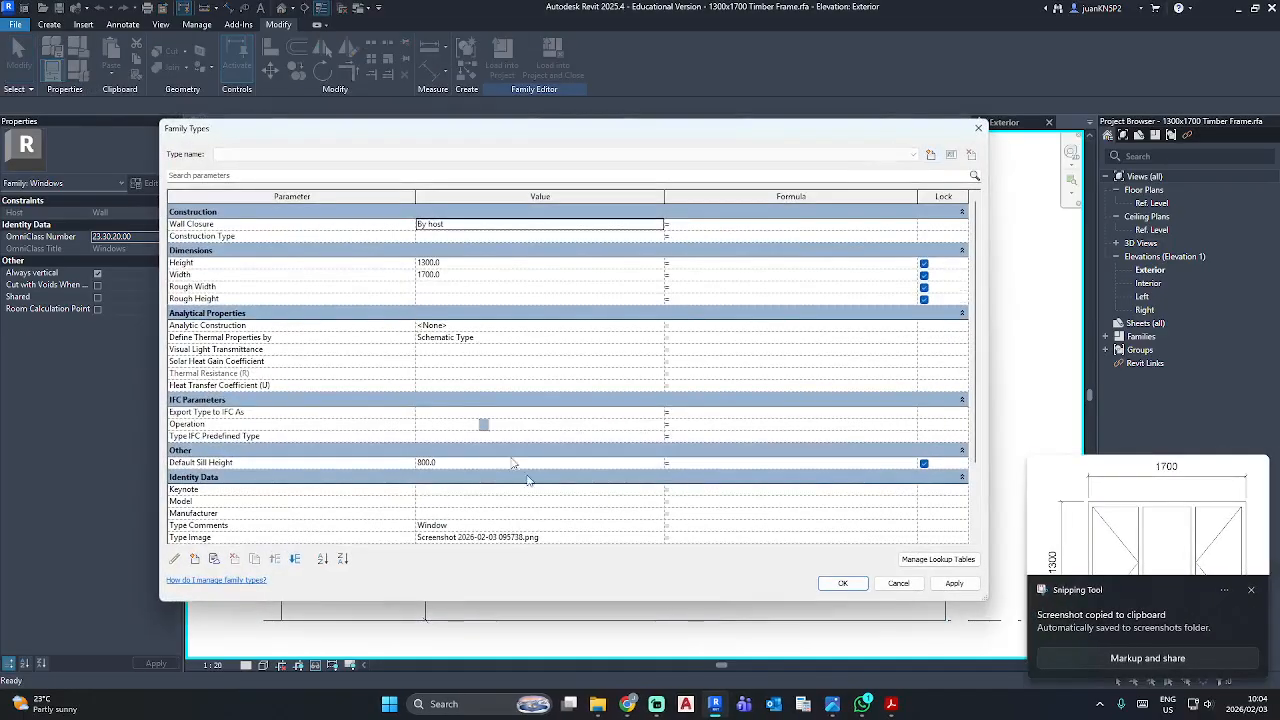
left_click(651, 476)
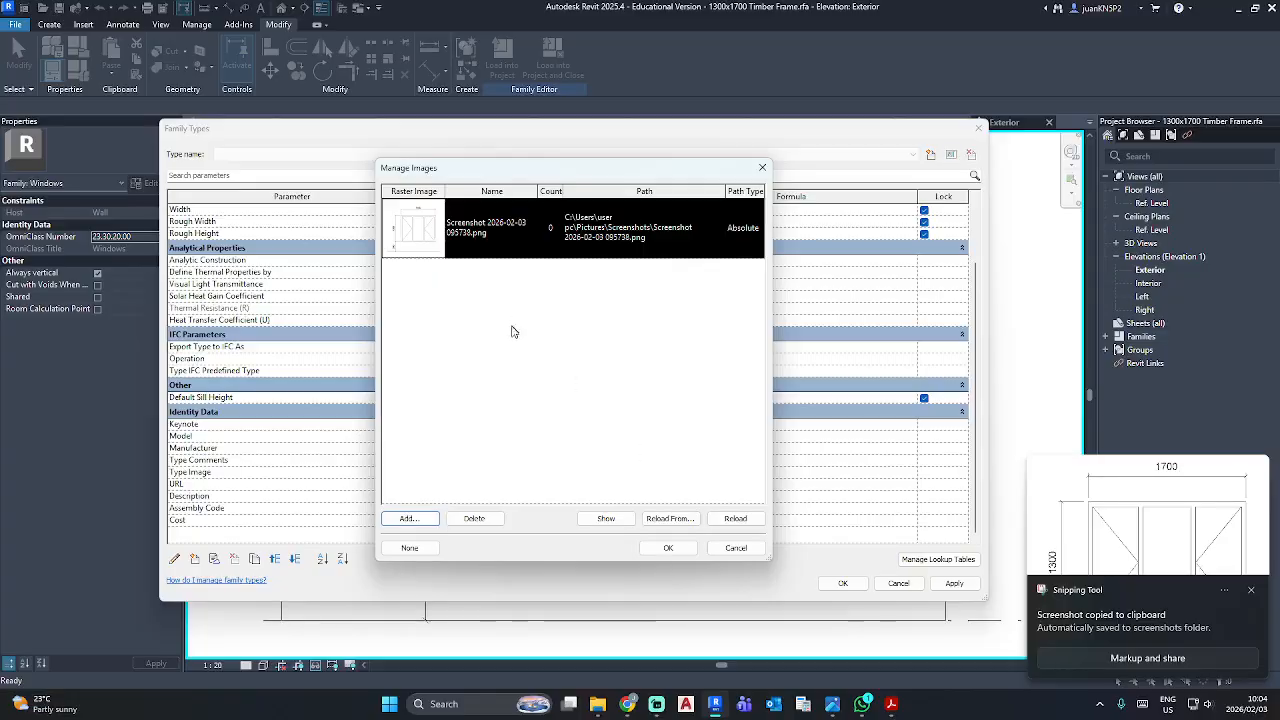
left_click(422, 529)
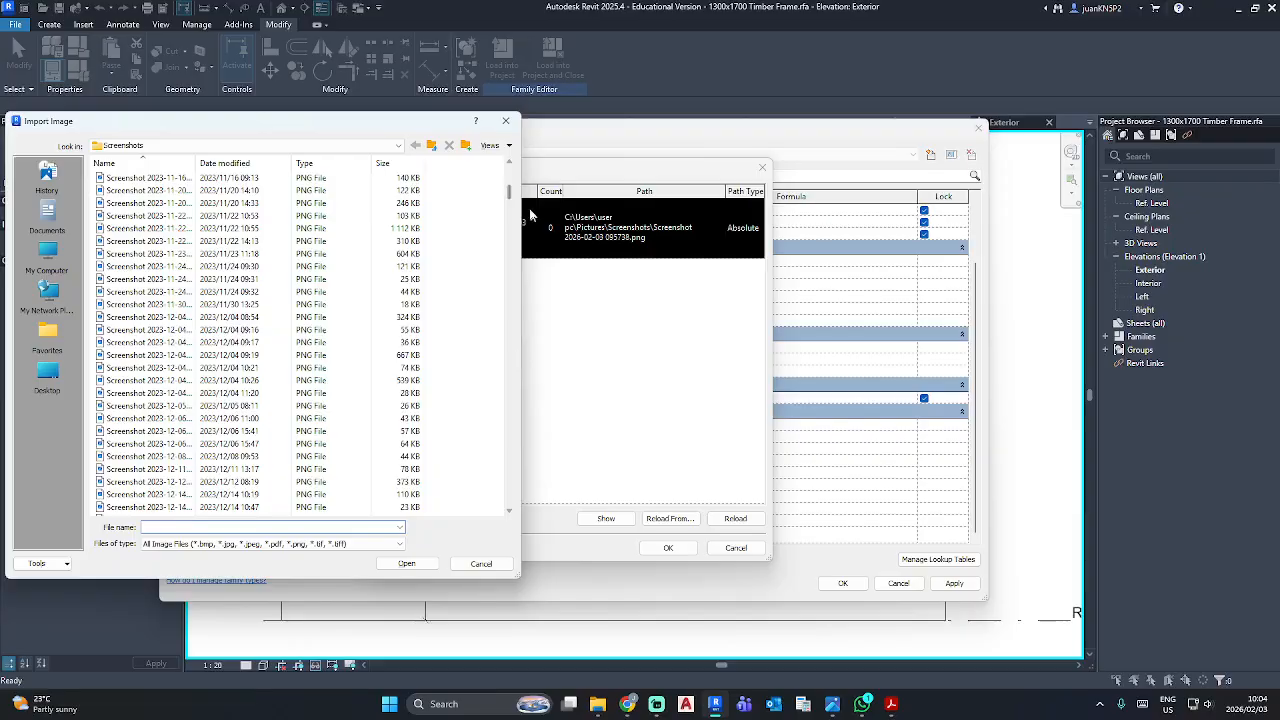
left_click_drag(510, 195, 509, 500)
left_click(150, 469)
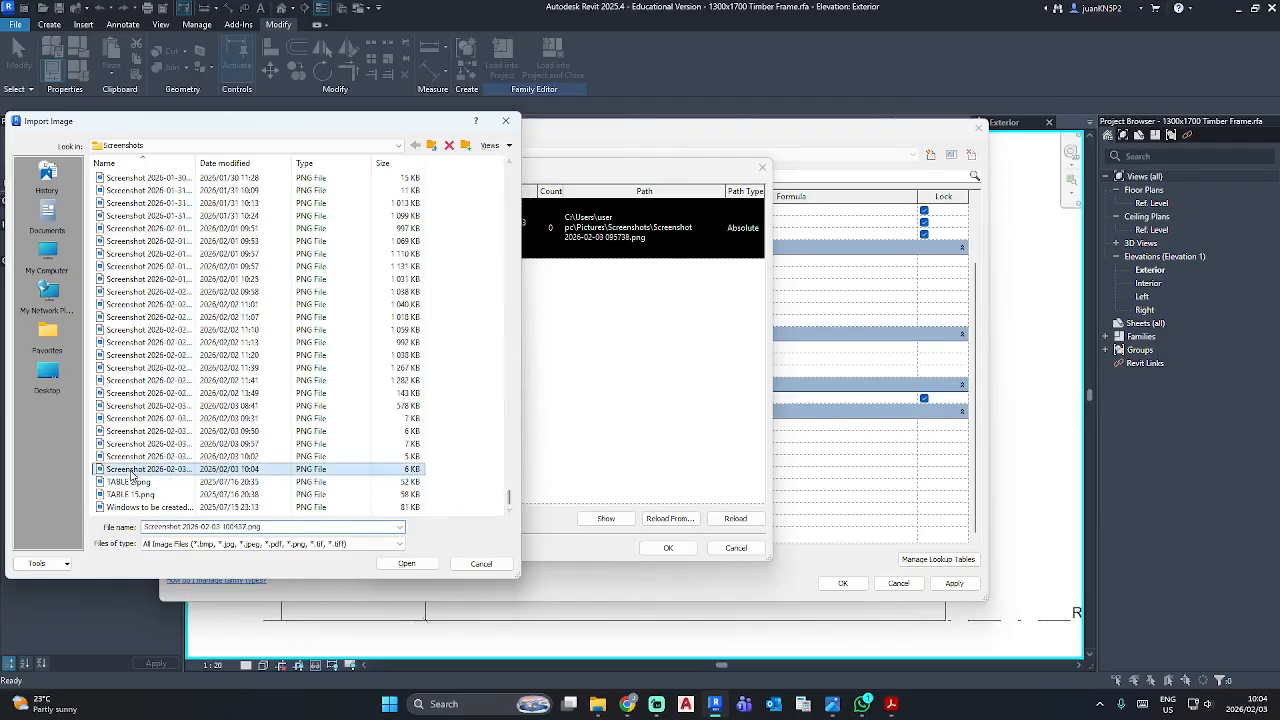
left_click(405, 562)
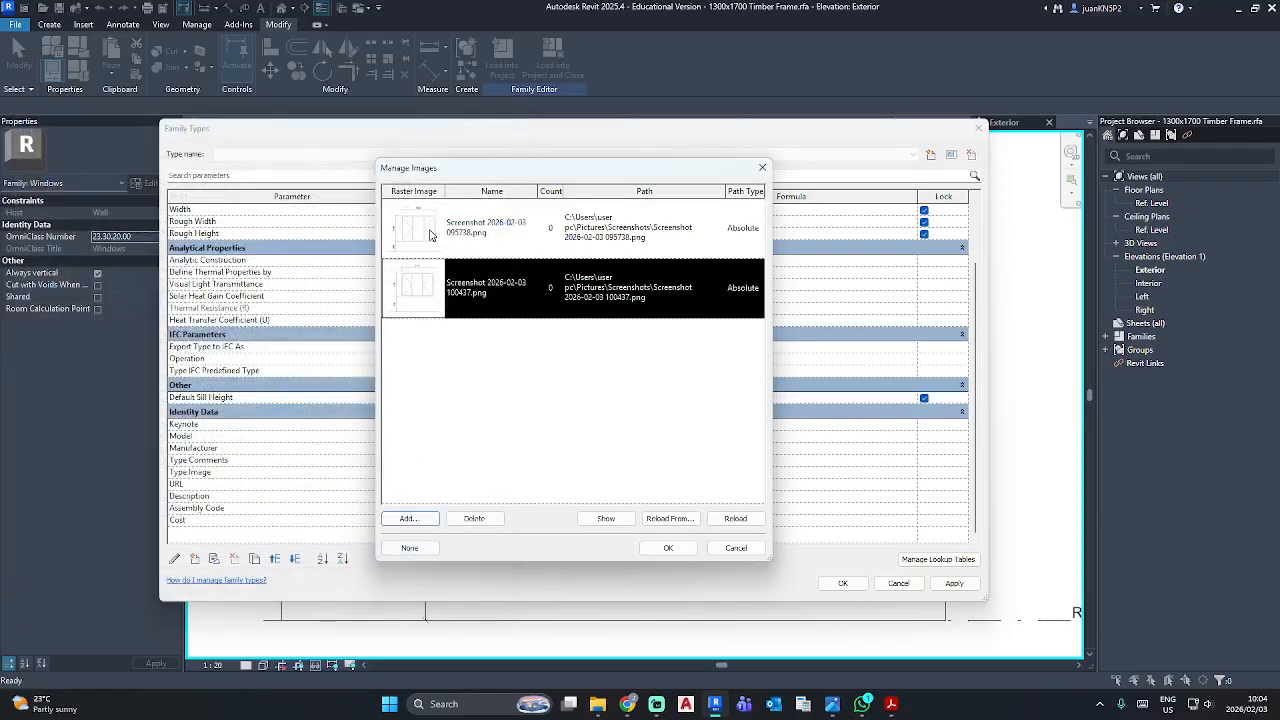
Delete the outdated Screenshot 2026-02-03 095738.png and assign the new screenshot as the family's Type Image.
left_click(431, 234)
left_click(458, 518)
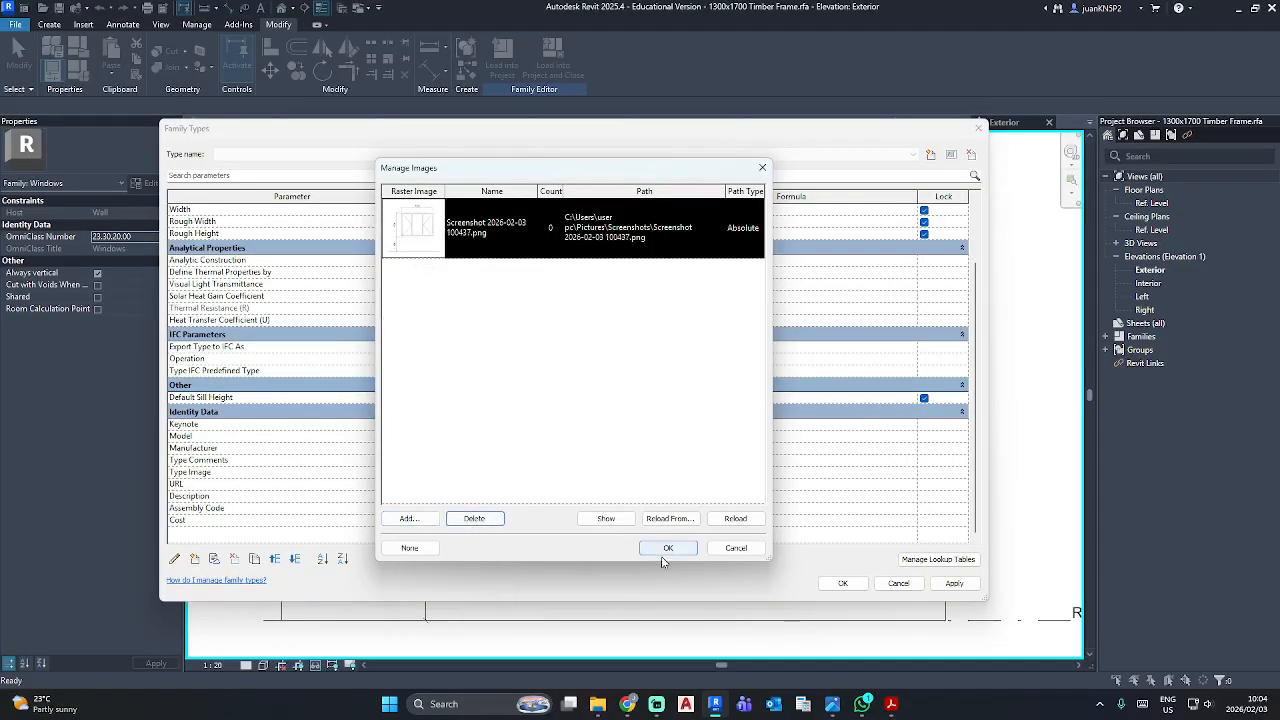
left_click(666, 549)
left_click(952, 583)
left_click(843, 583)
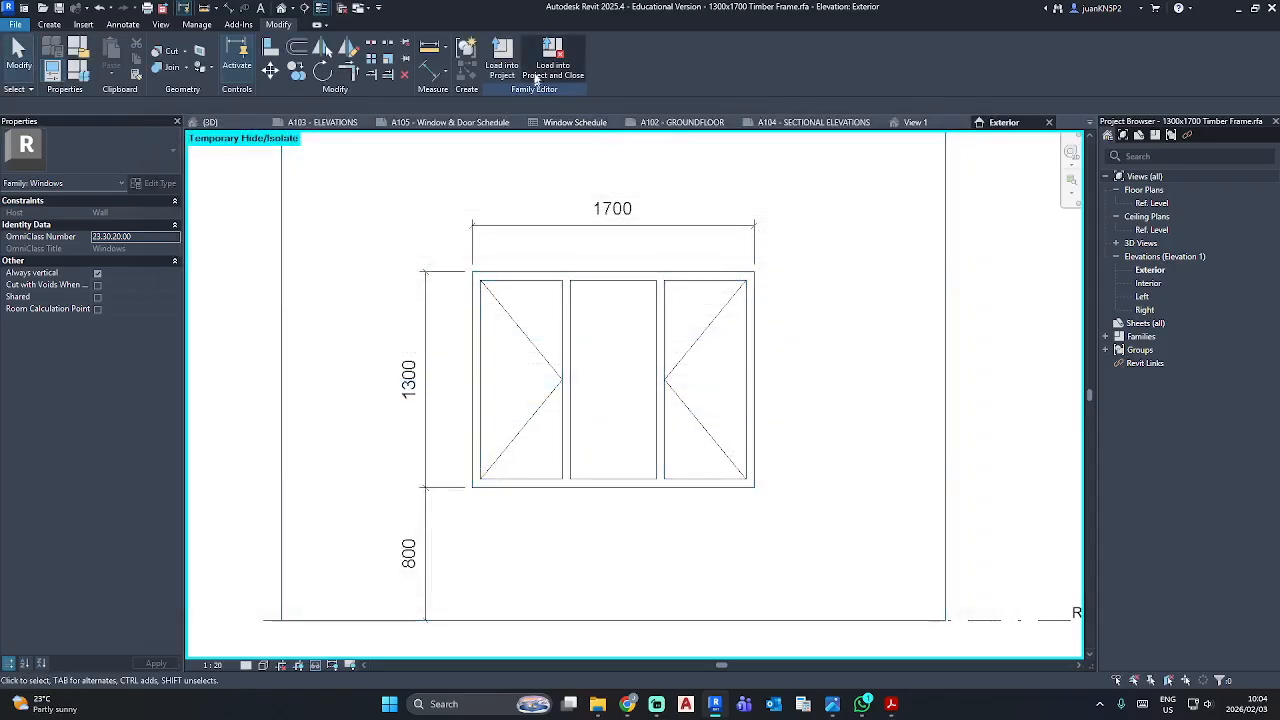
Save the 1300x1700 Timber Frame family and load it into the house project, overwriting the existing version and its parameter values.
left_click(553, 55)
left_click(605, 451)
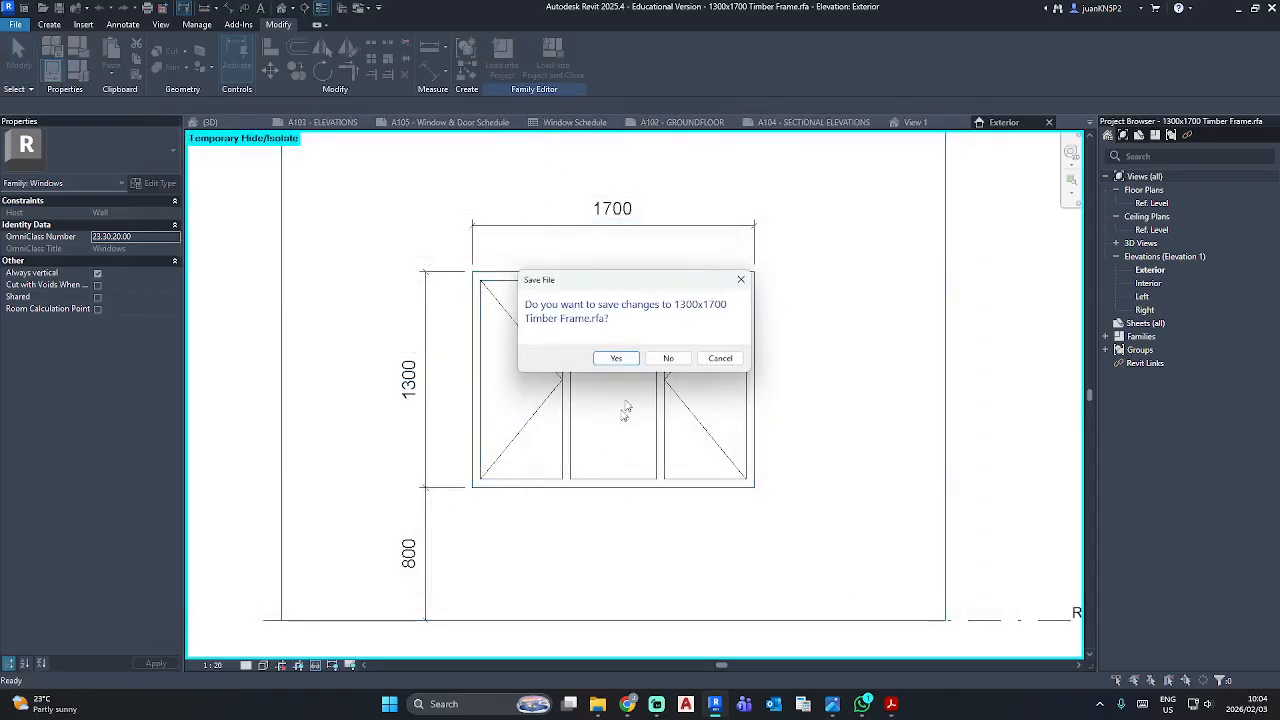
left_click(615, 359)
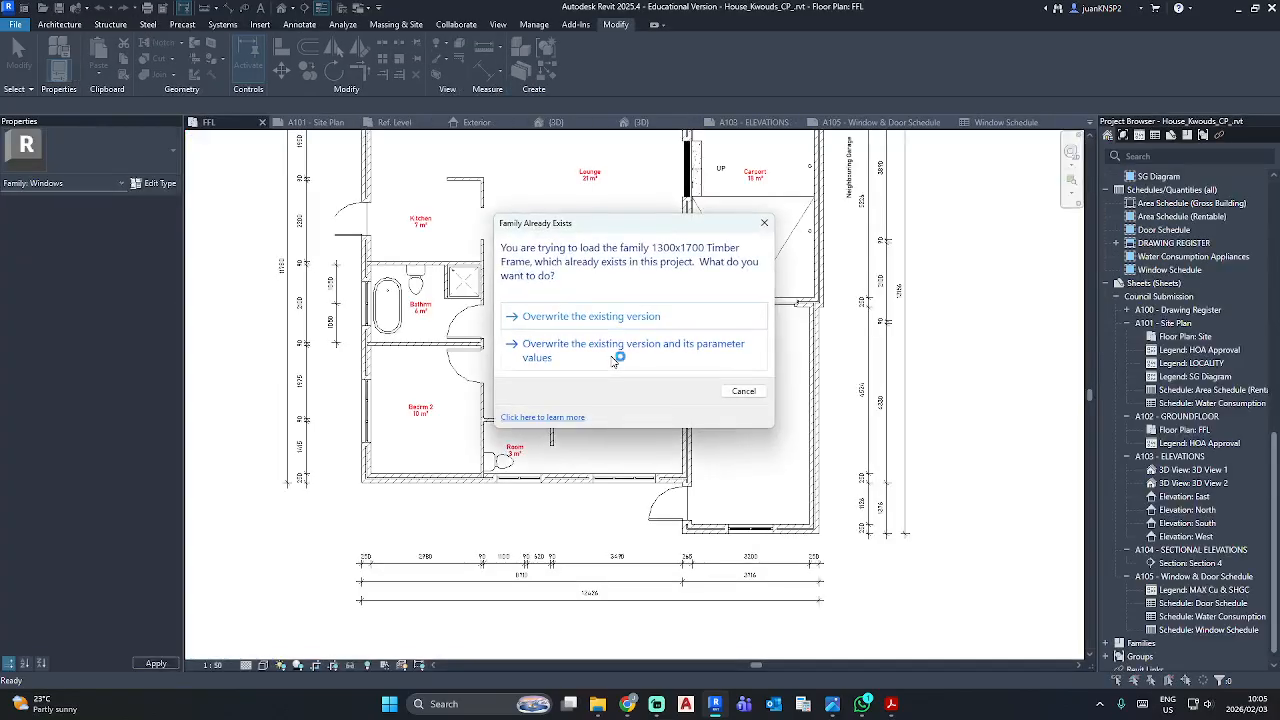
left_click(617, 405)
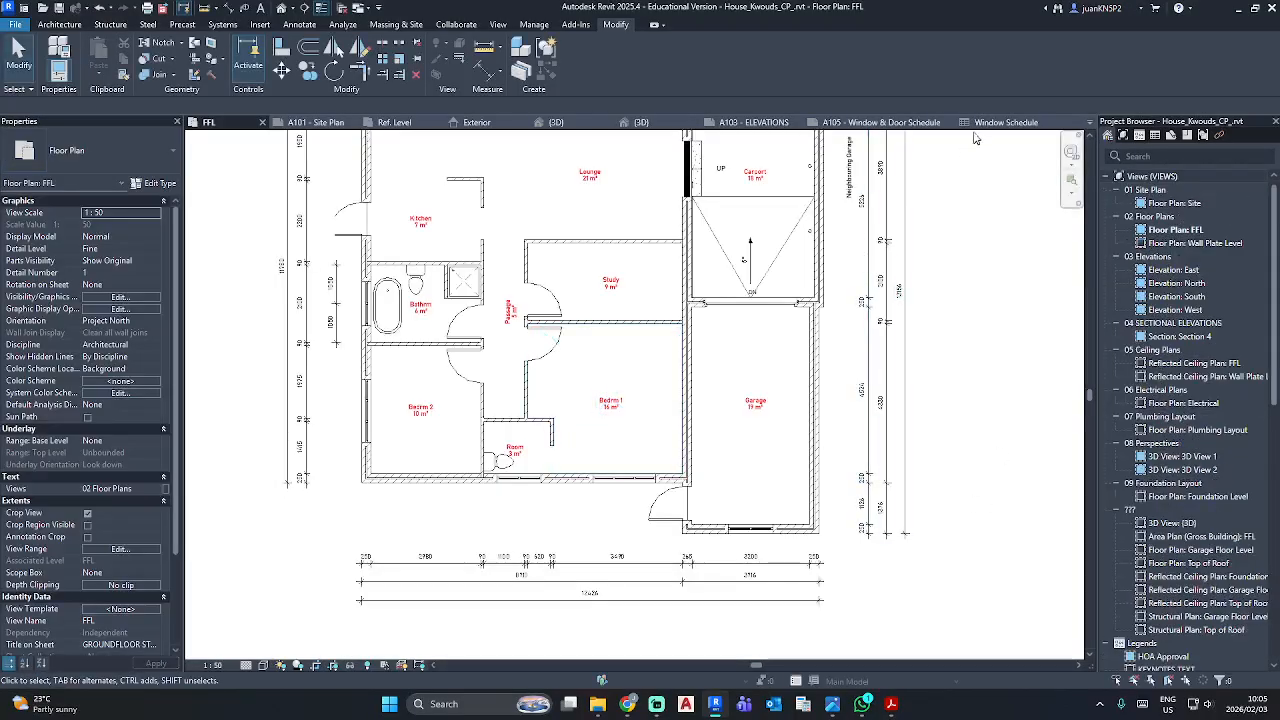
Examine the Window Schedule on sheet A105, comparing each illustration's dimensions and sill height with its description.
left_click(880, 122)
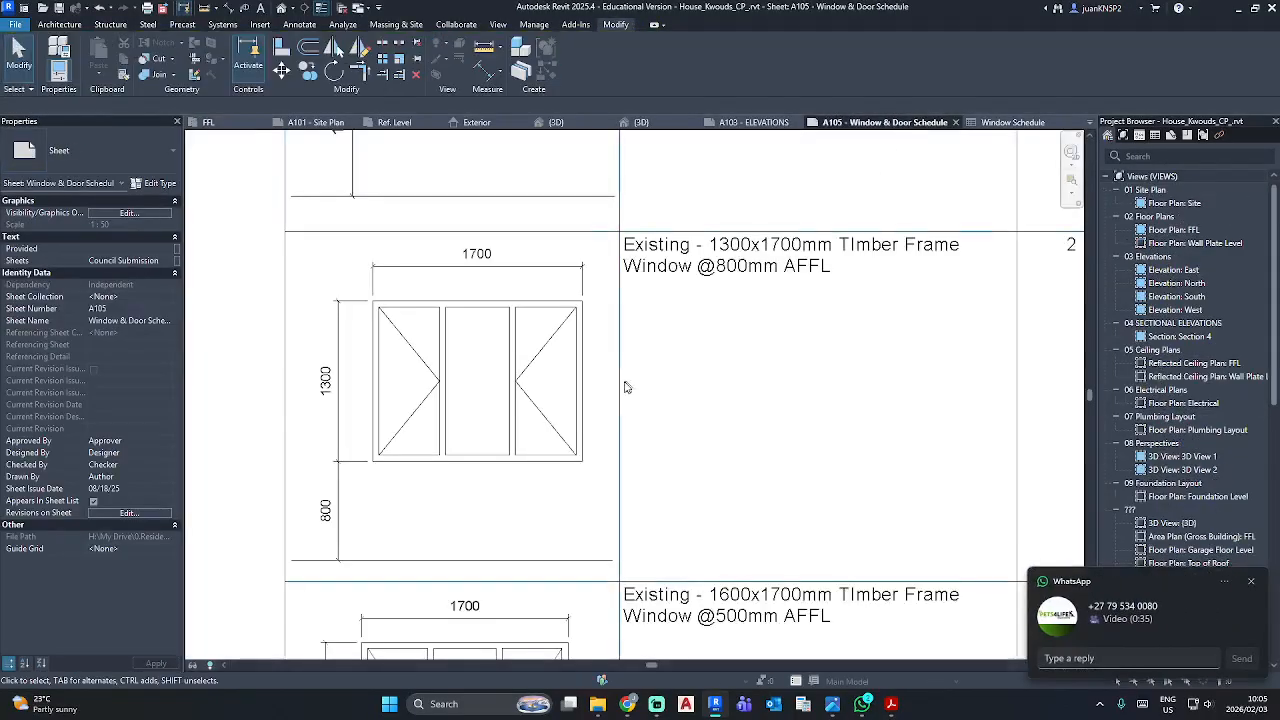
scroll(543, 443, "down", 3)
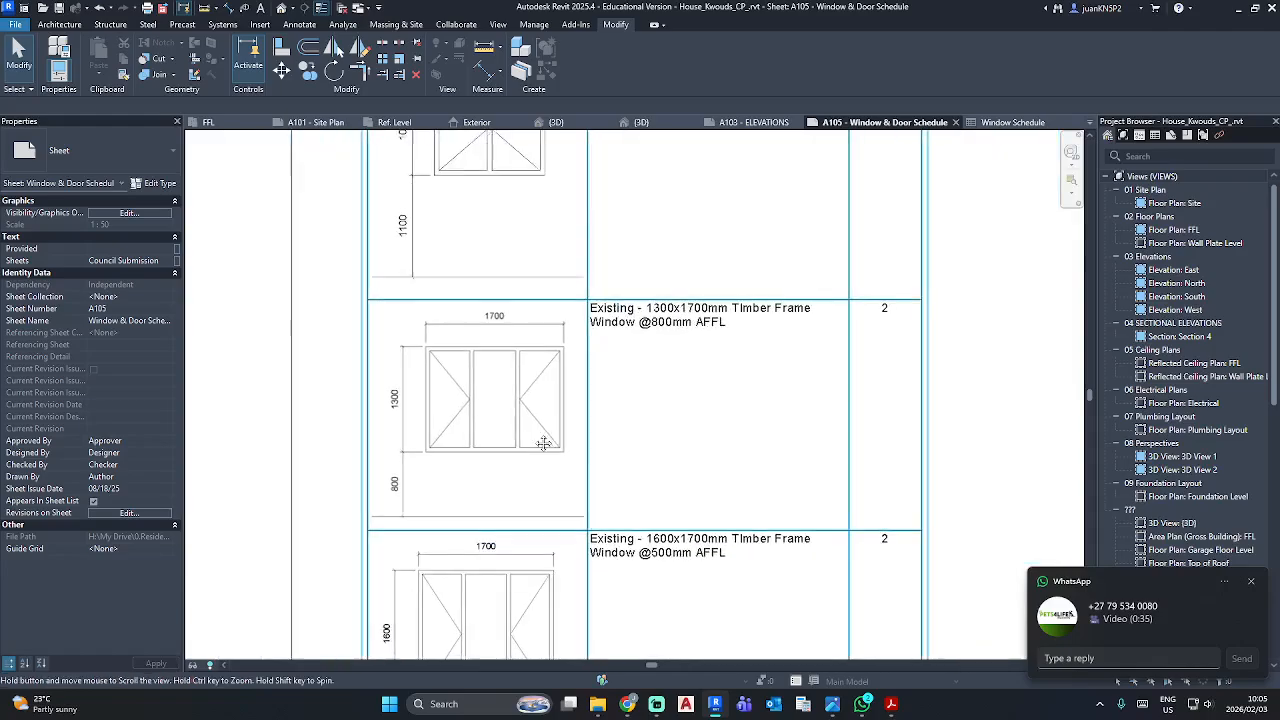
left_click(1251, 583)
middle_click_drag(586, 366, 552, 547)
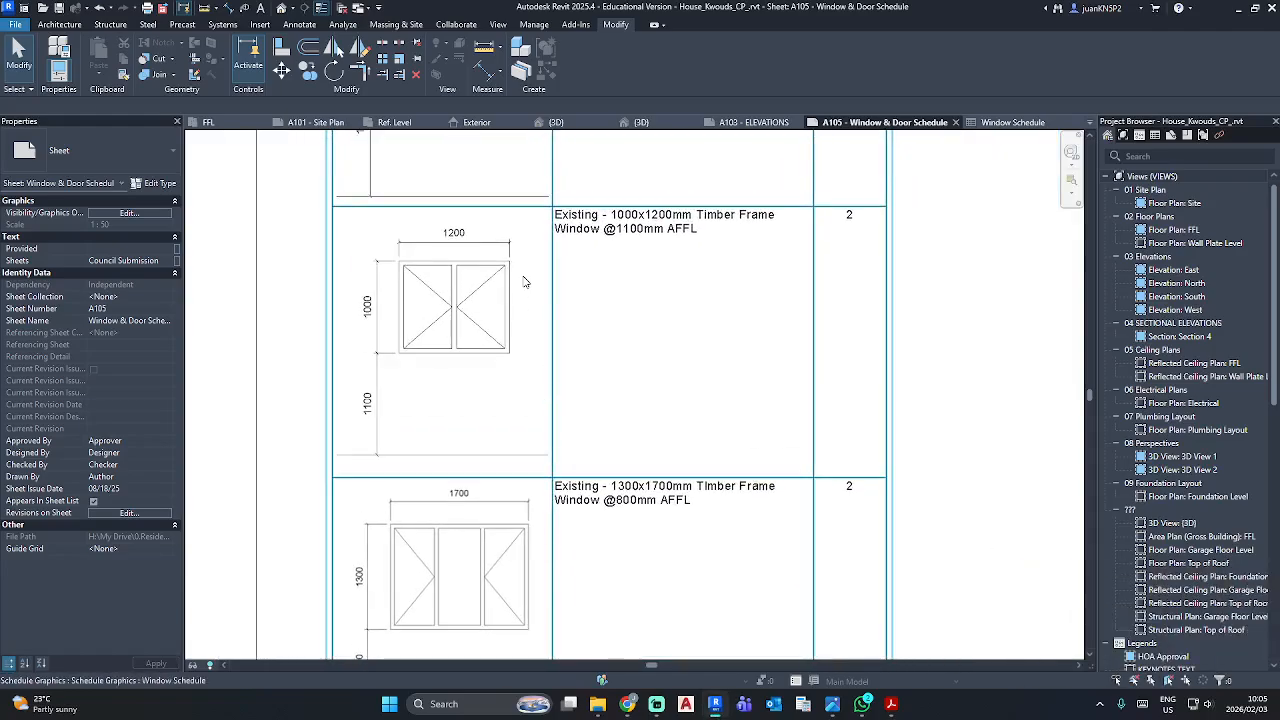
middle_click_drag(589, 257, 543, 372)
scroll(491, 449, "down", 1)
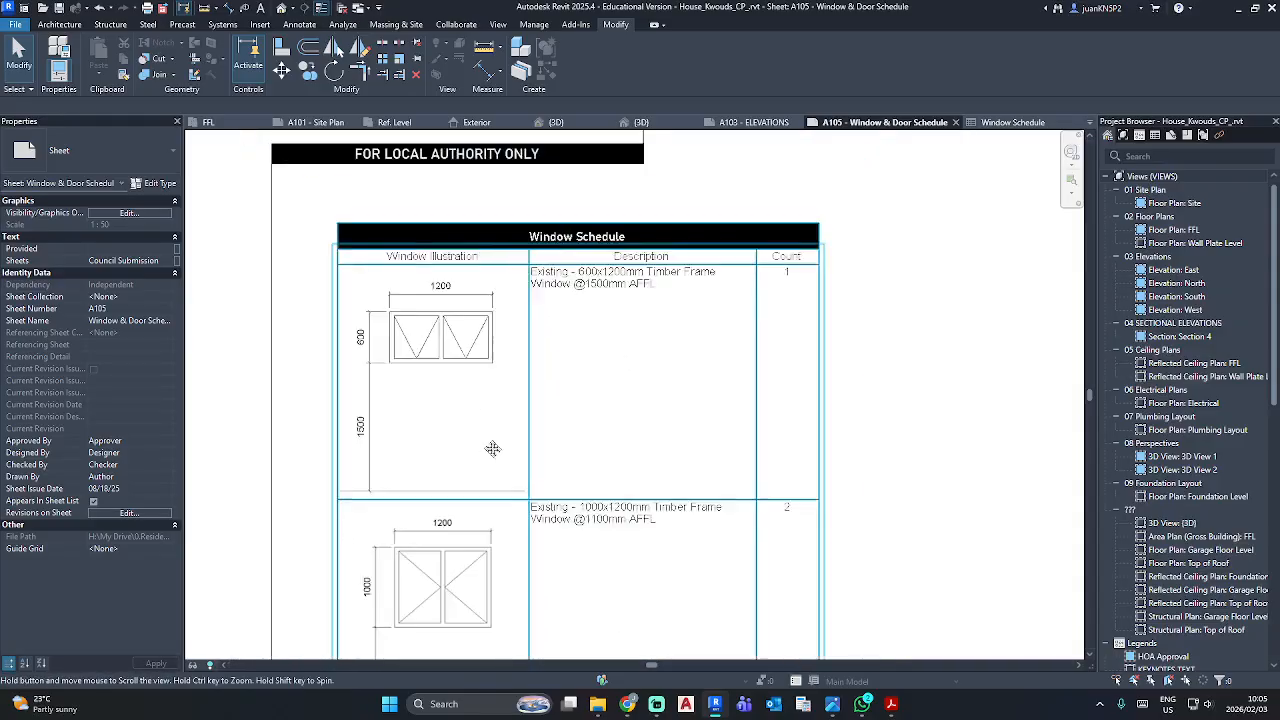
middle_click_drag(491, 449, 493, 374)
middle_click_drag(389, 385, 440, 102)
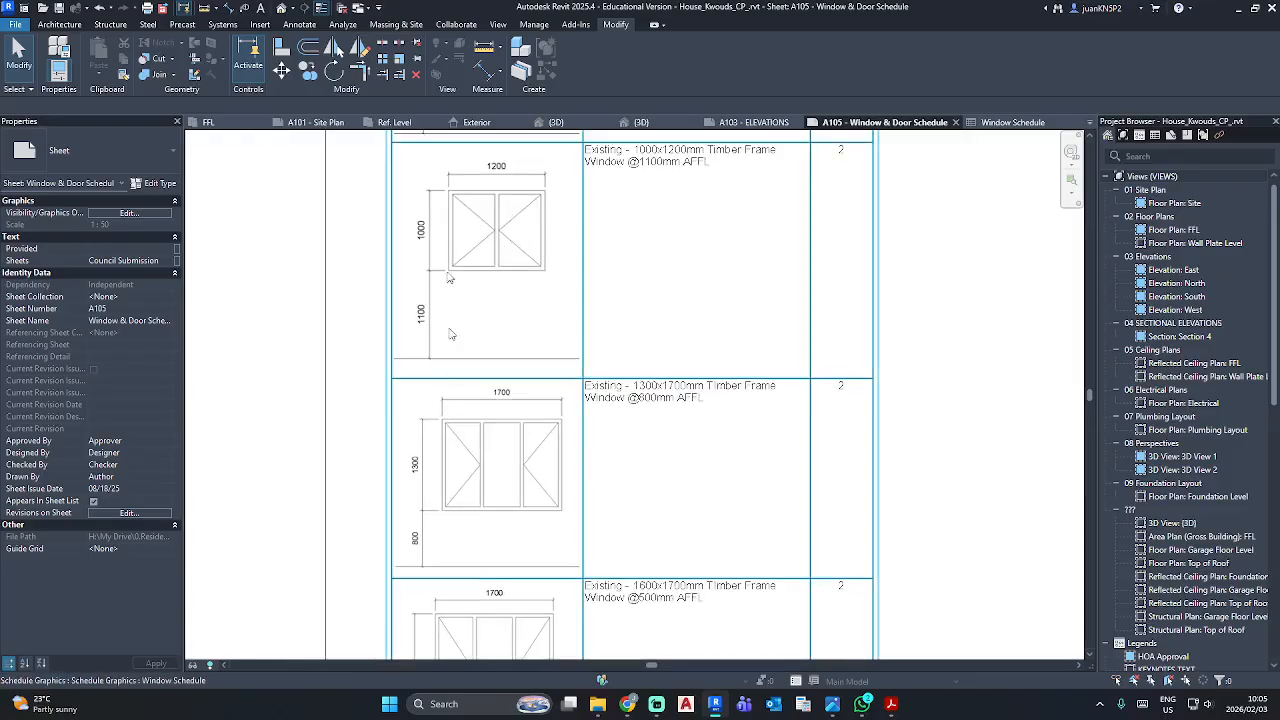
middle_click_drag(440, 349, 458, 158)
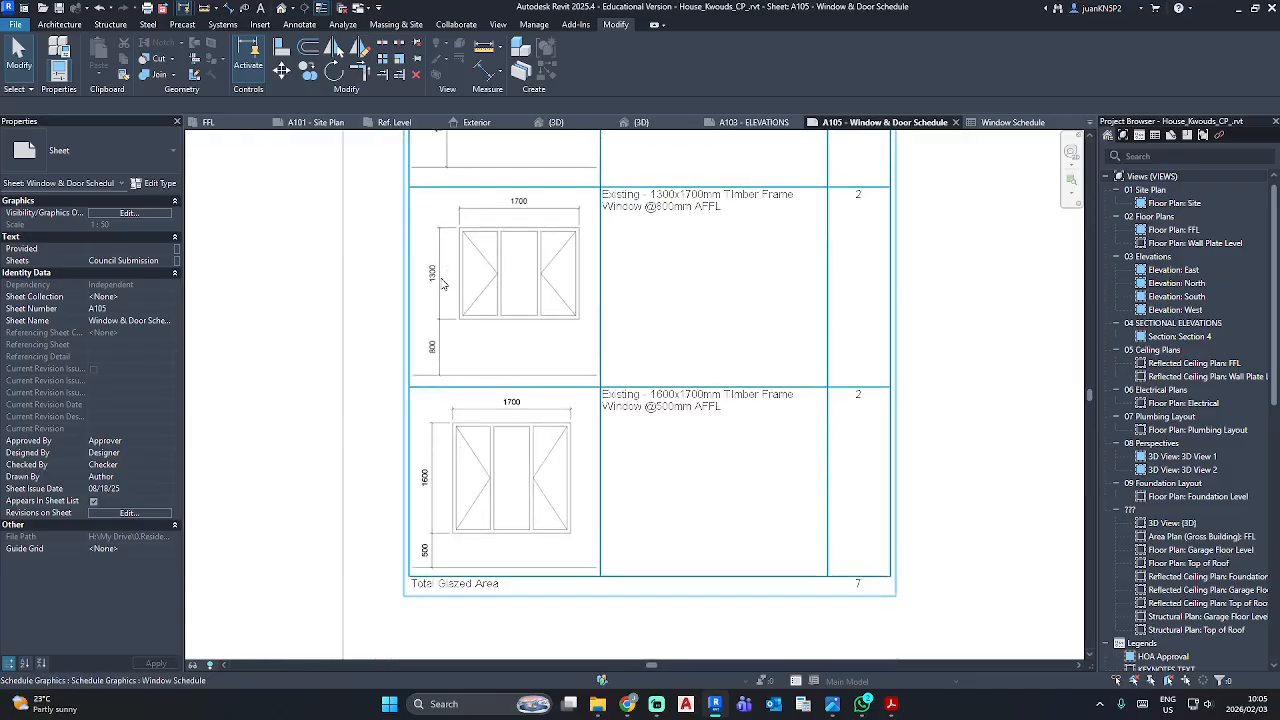
scroll(548, 485, "down", 3)
middle_click_drag(548, 485, 536, 497)
middle_click_drag(768, 340, 726, 337)
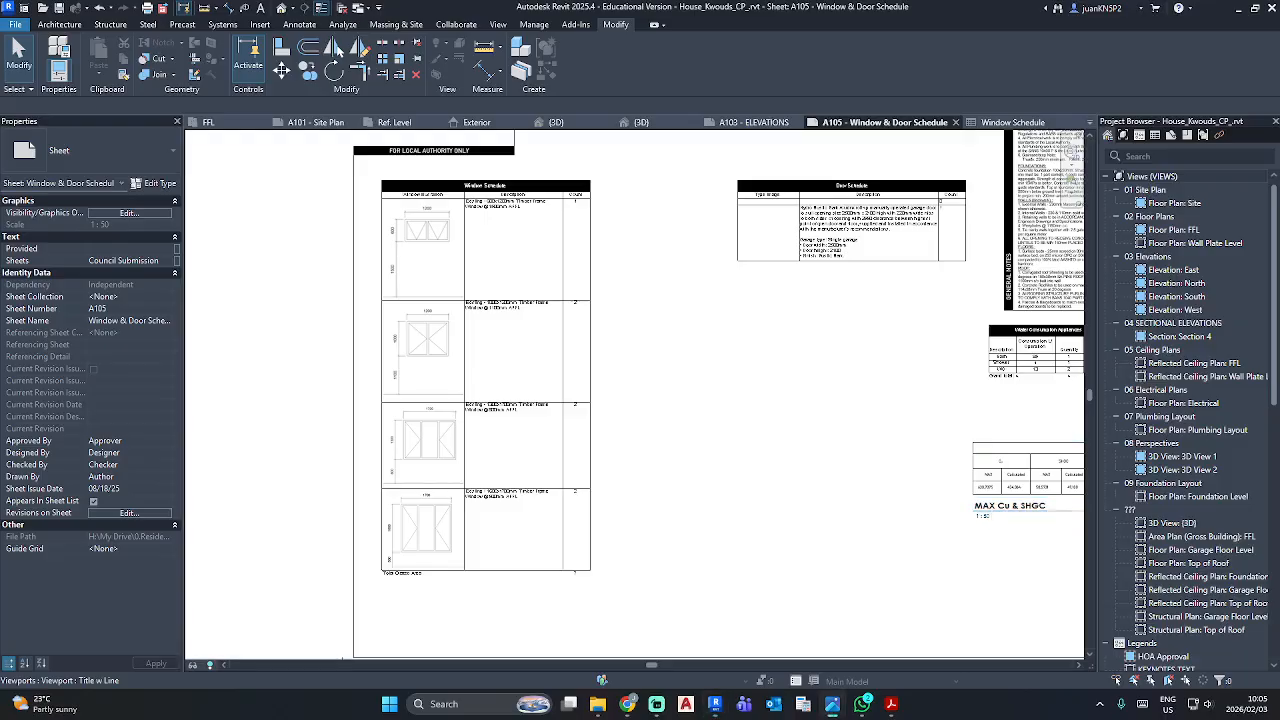
Bring the annotated site photo of the window into view, examine its marked dimensions, and move it away again.
left_click_drag(1279, 88, 725, 92)
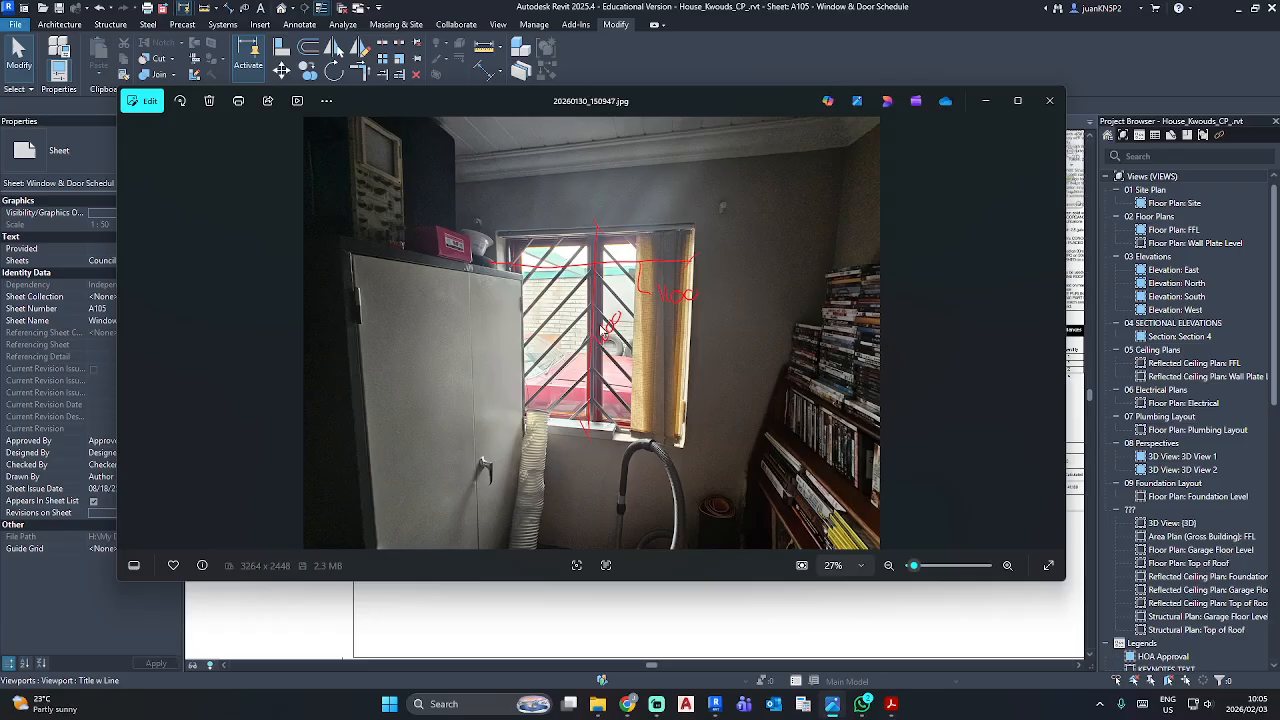
left_click_drag(693, 101, 1279, 100)
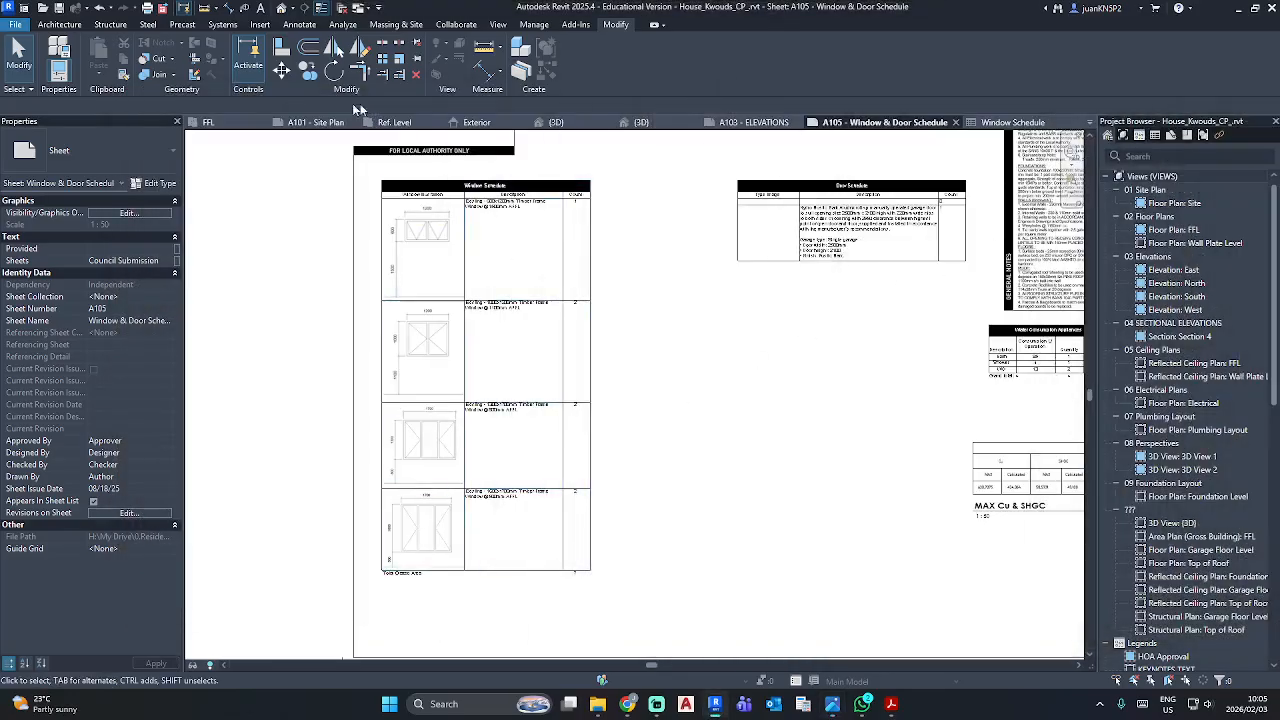
Close the Window Schedule and A102 - GROUNDFLOOR views.
left_click(1055, 122)
left_click(1042, 125)
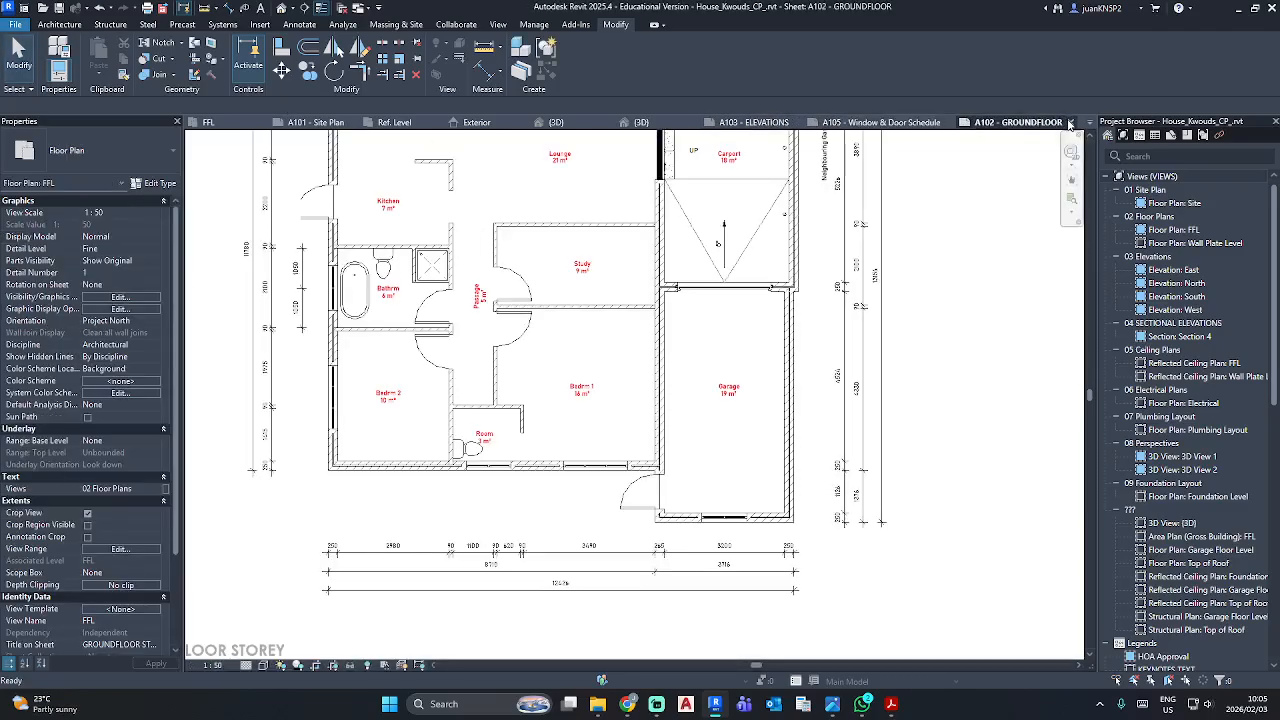
left_click(1069, 122)
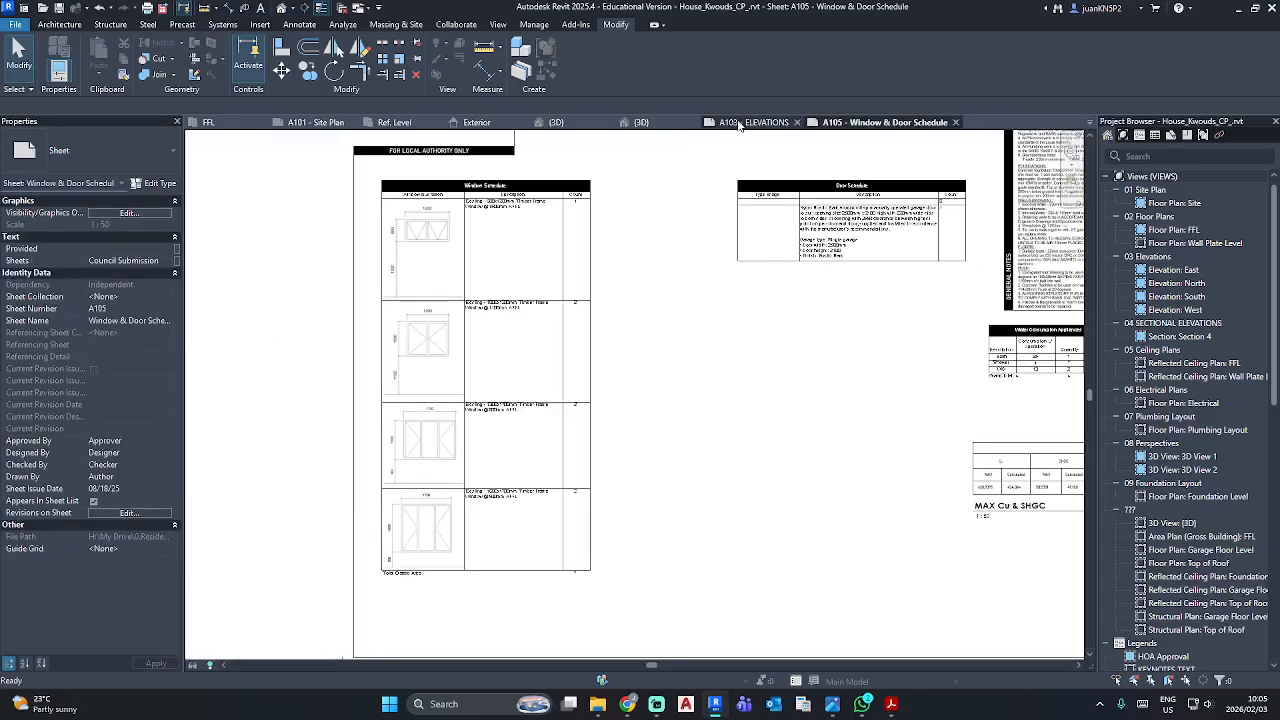
Save the 600x1200mm Timber Frame(Garage) family as a new family named 1200x1100mm TImber Frame(Study) in the Windows folder.
left_click(394, 122)
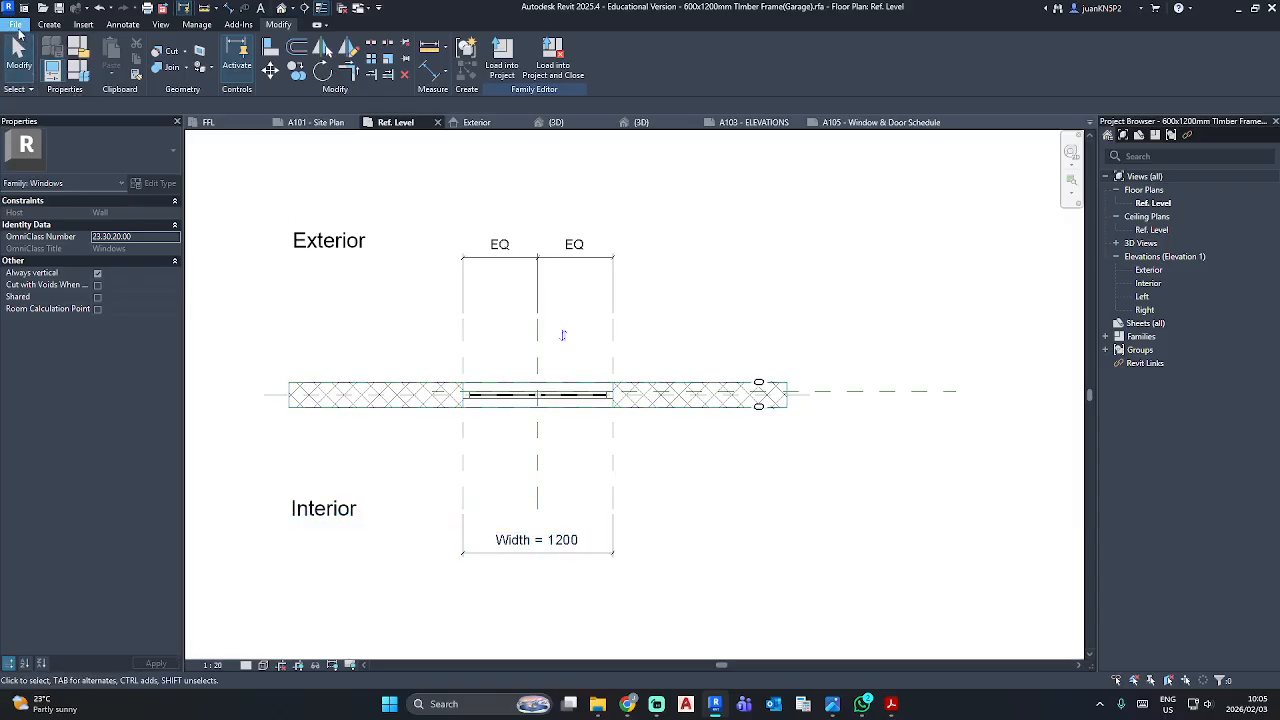
left_click(16, 25)
mouse_move(60, 183)
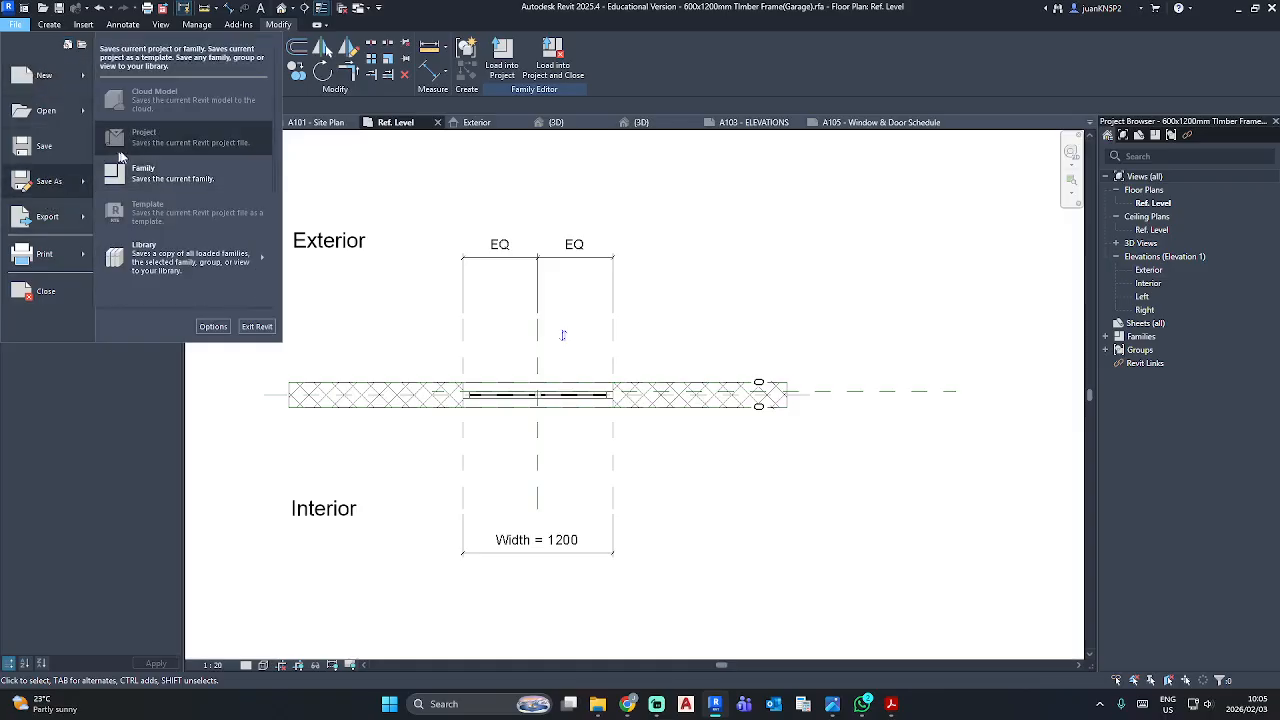
left_click(146, 176)
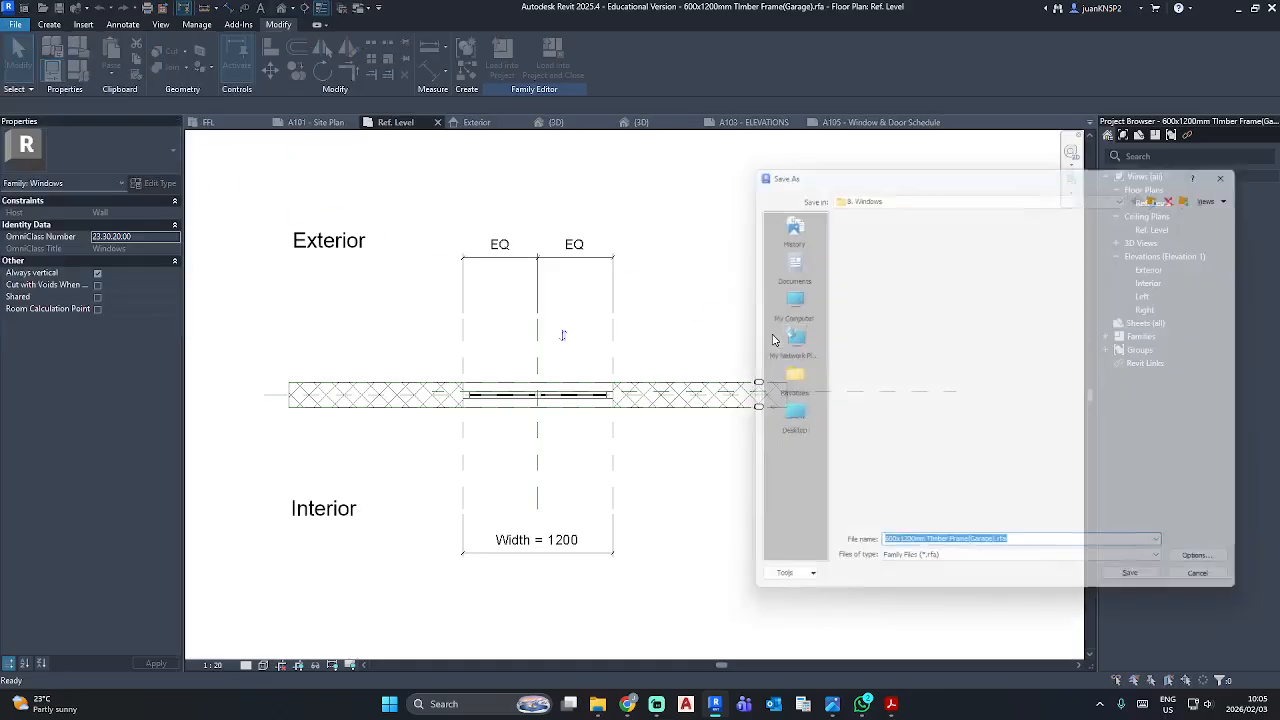
left_click(893, 552)
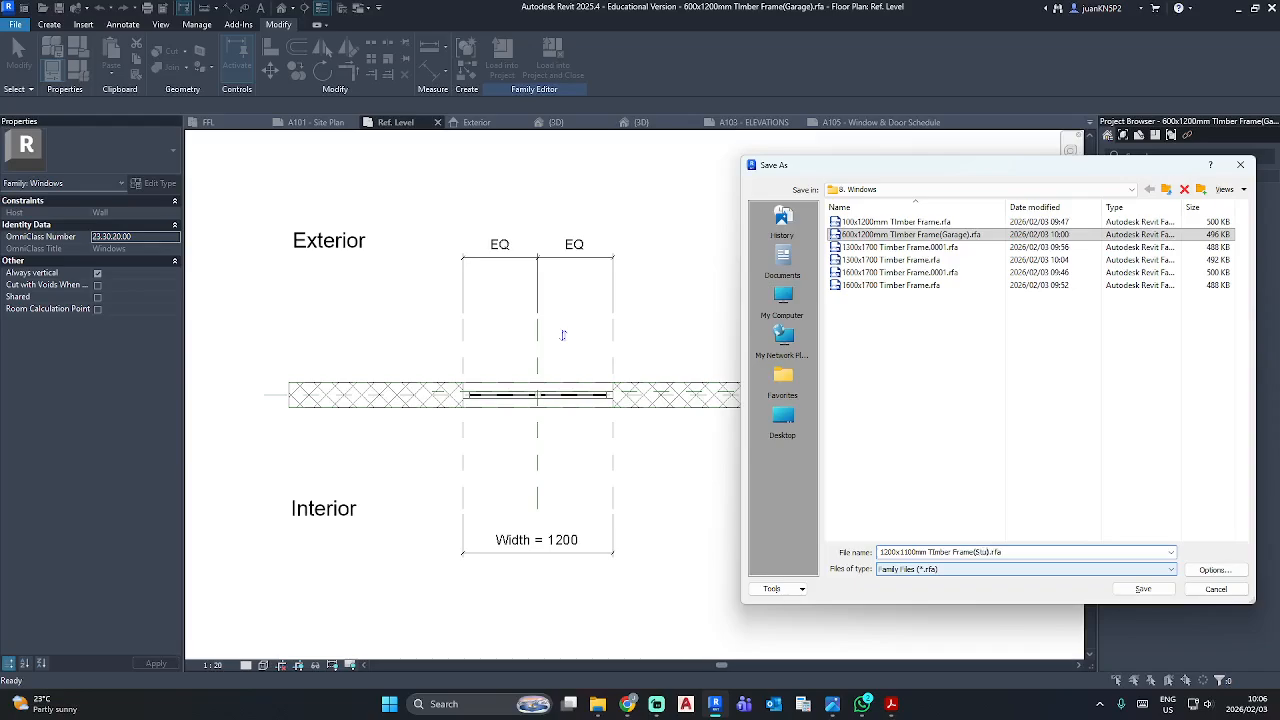
left_click(1145, 589)
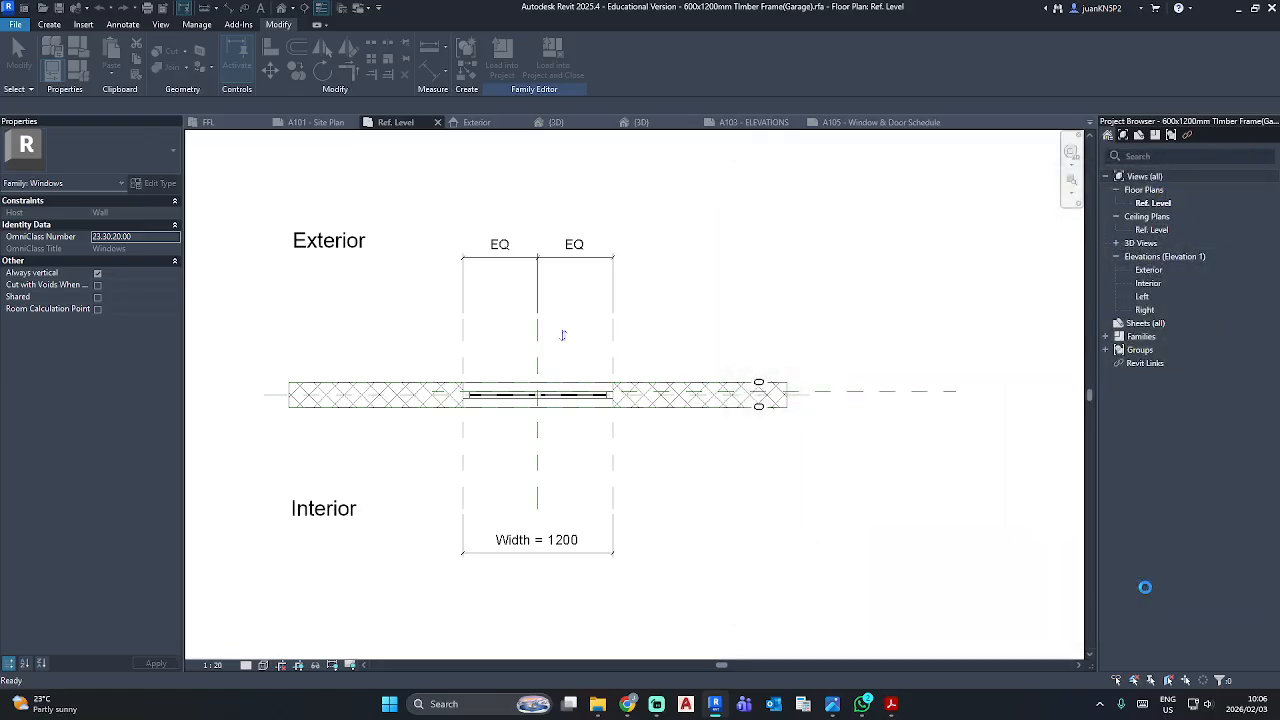
Set the window's Width dimension to 1100 in the Ref. Level plan.
left_click(466, 463)
left_click(536, 544)
left_click(536, 544)
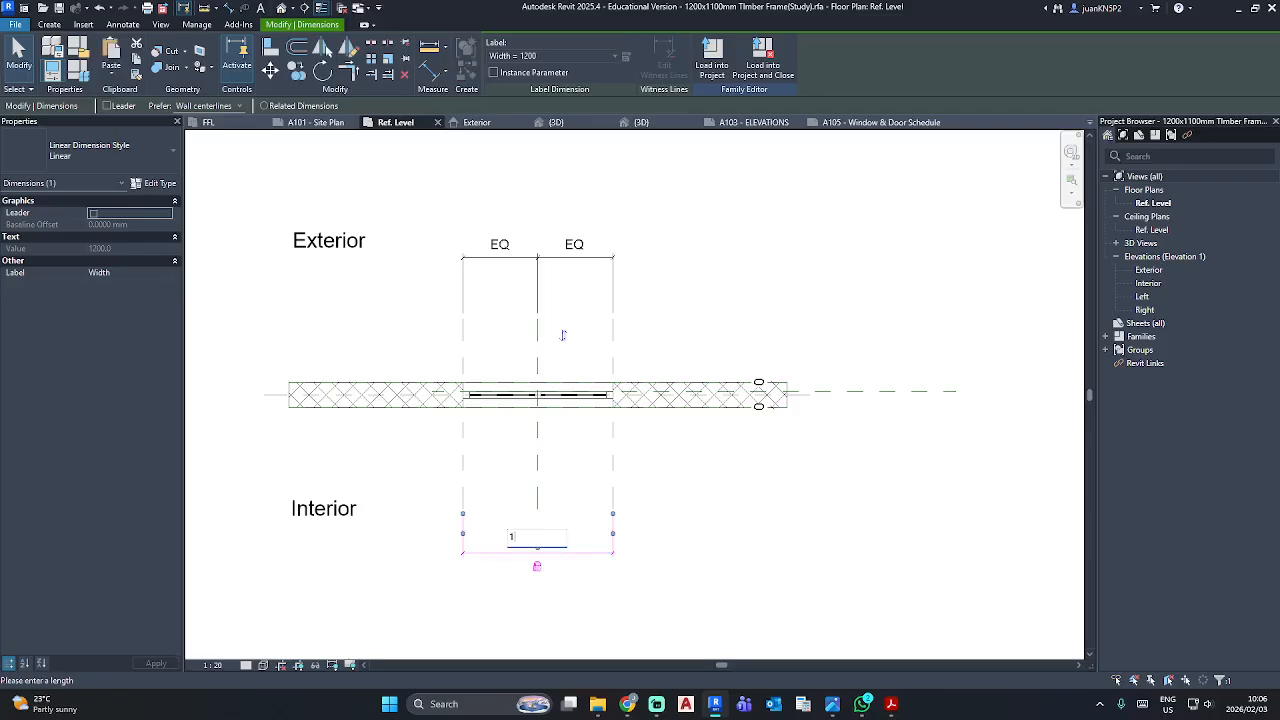
type("1100")
key("Return")
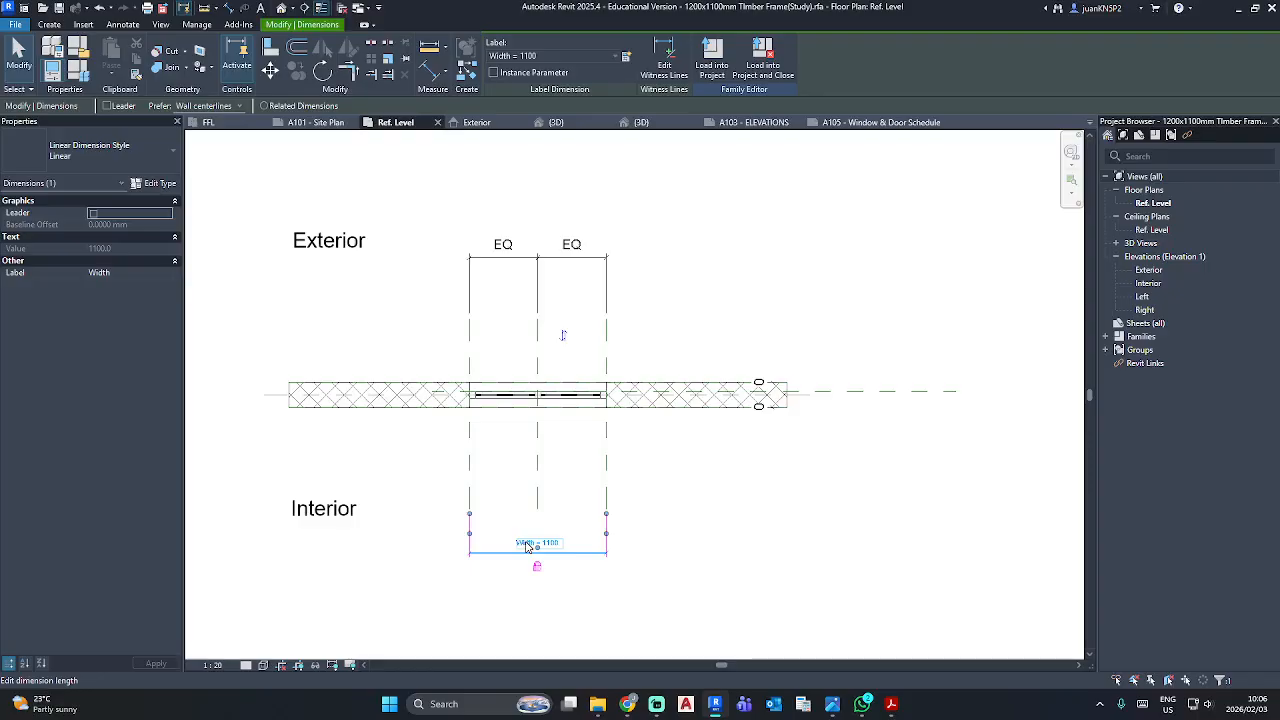
left_click(864, 416)
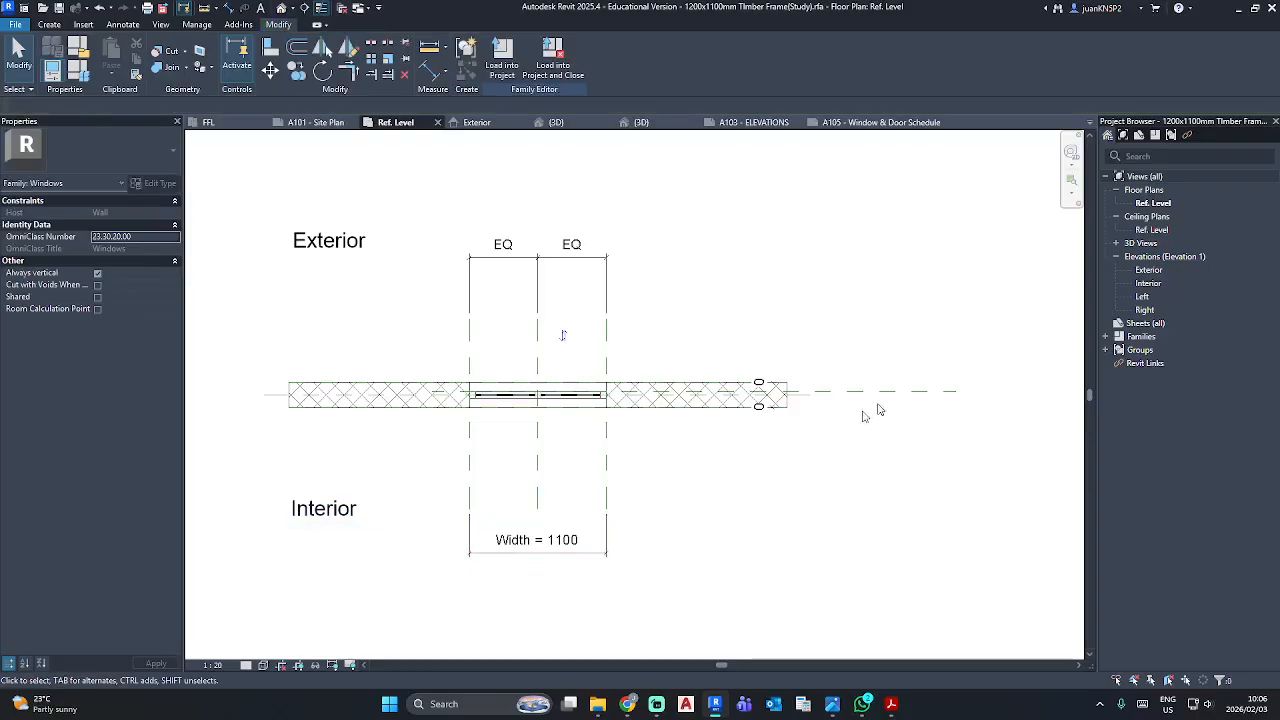
Delete the dashed opening-direction lines from both window panes in the Exterior elevation.
double_click(1149, 270)
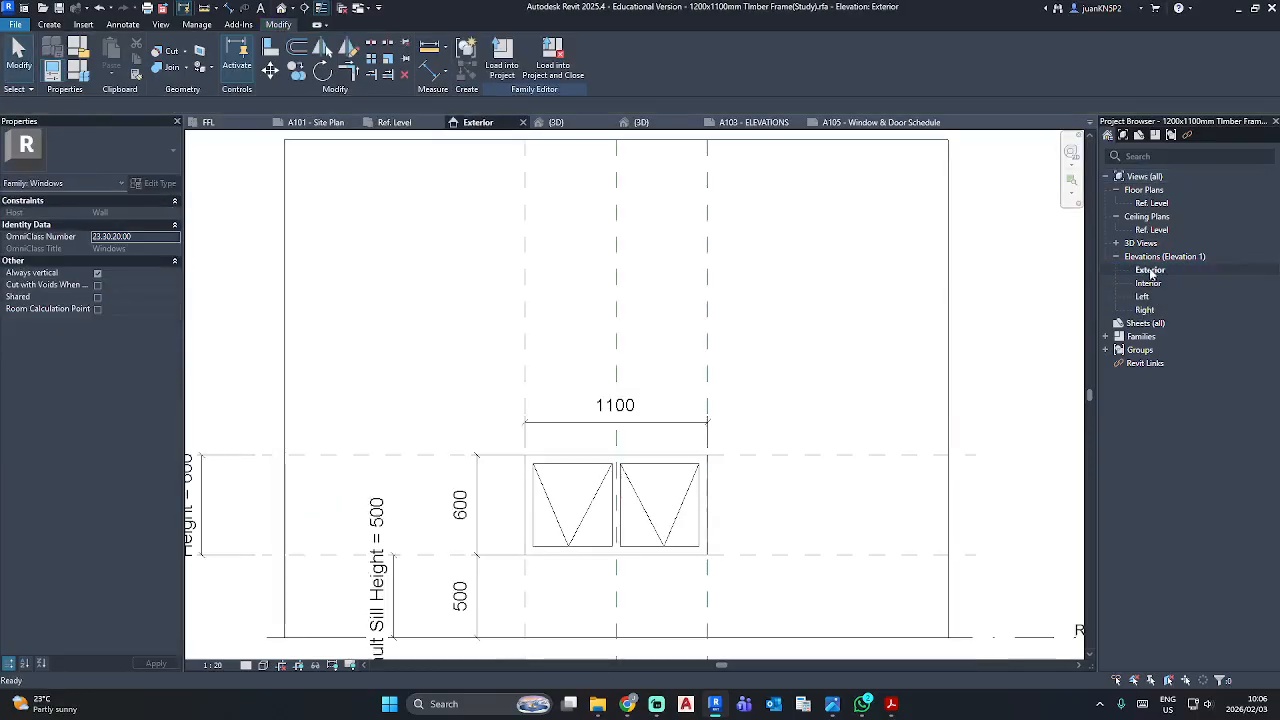
left_click(567, 545)
scroll(567, 545, "up", 2)
left_click_drag(501, 389, 659, 386)
key("Delete")
left_click(716, 464)
key("Delete")
left_click(809, 451)
key("Delete")
key("Escape")
scroll(757, 369, "down", 2)
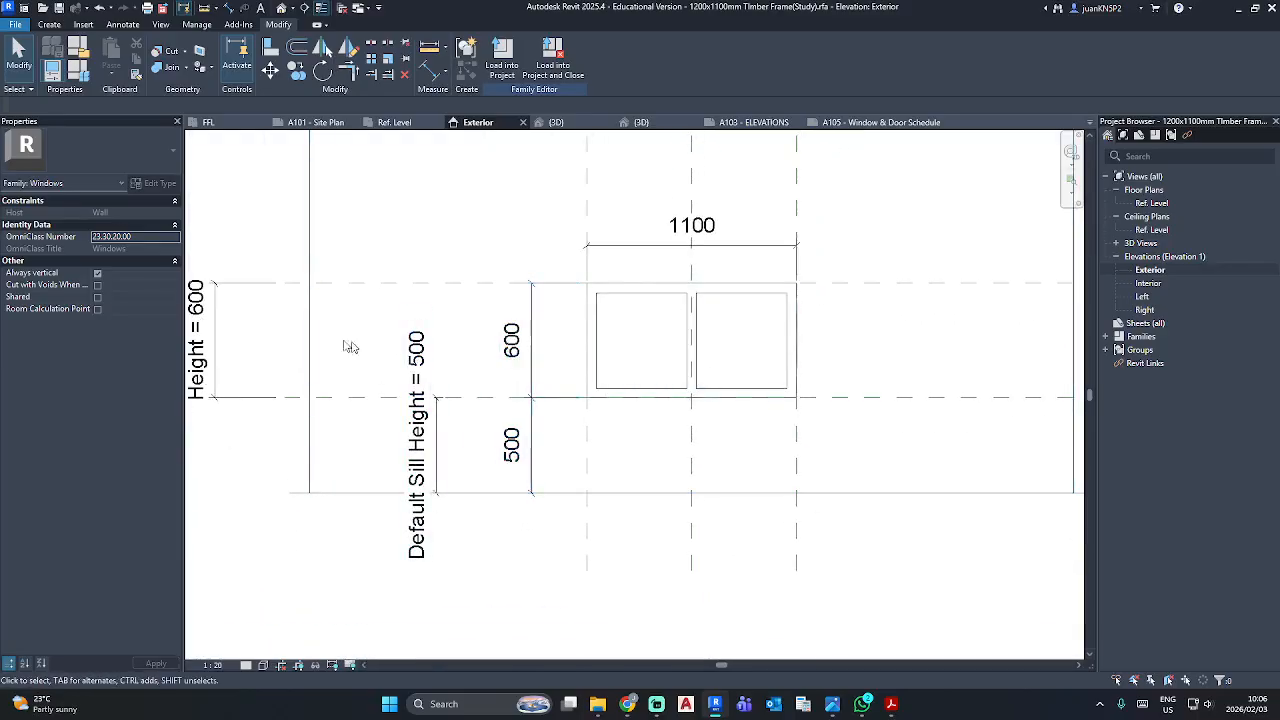
Set the window's Height dimension to 1200 in the Exterior elevation.
left_click(198, 338)
left_click(204, 323)
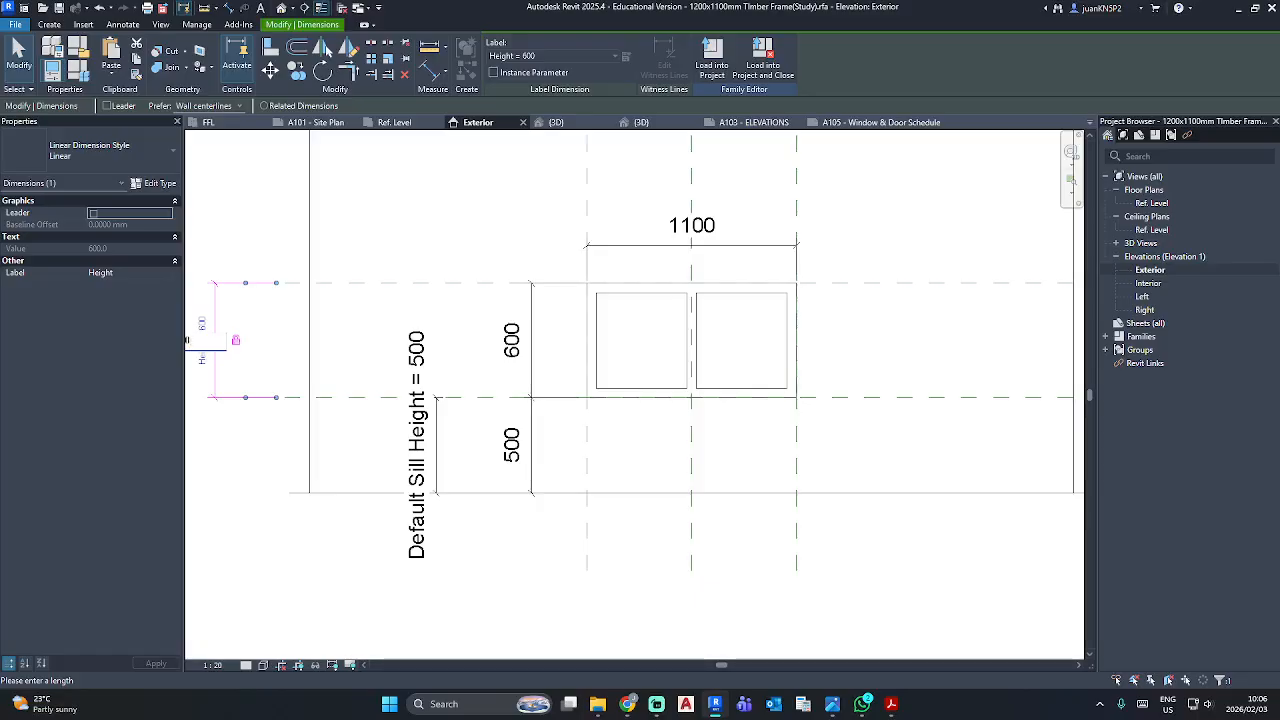
scroll(214, 309, "down", 1)
middle_click_drag(220, 308, 323, 314)
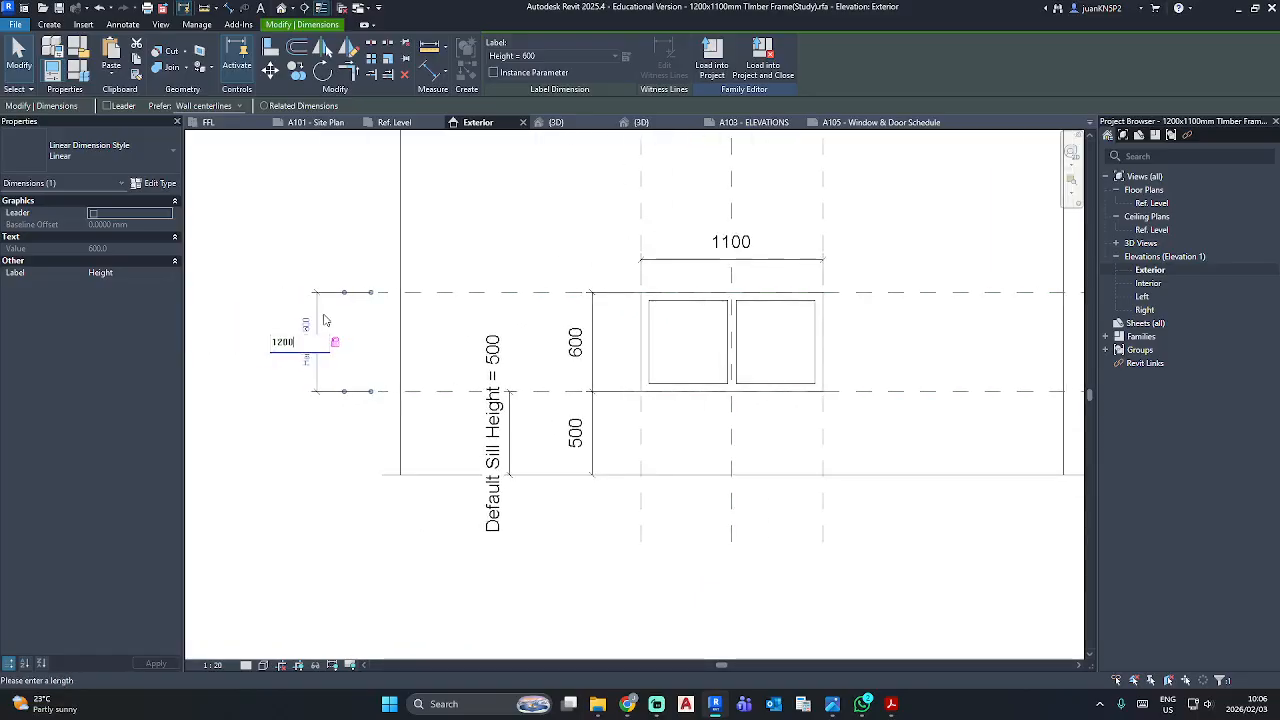
key("Return")
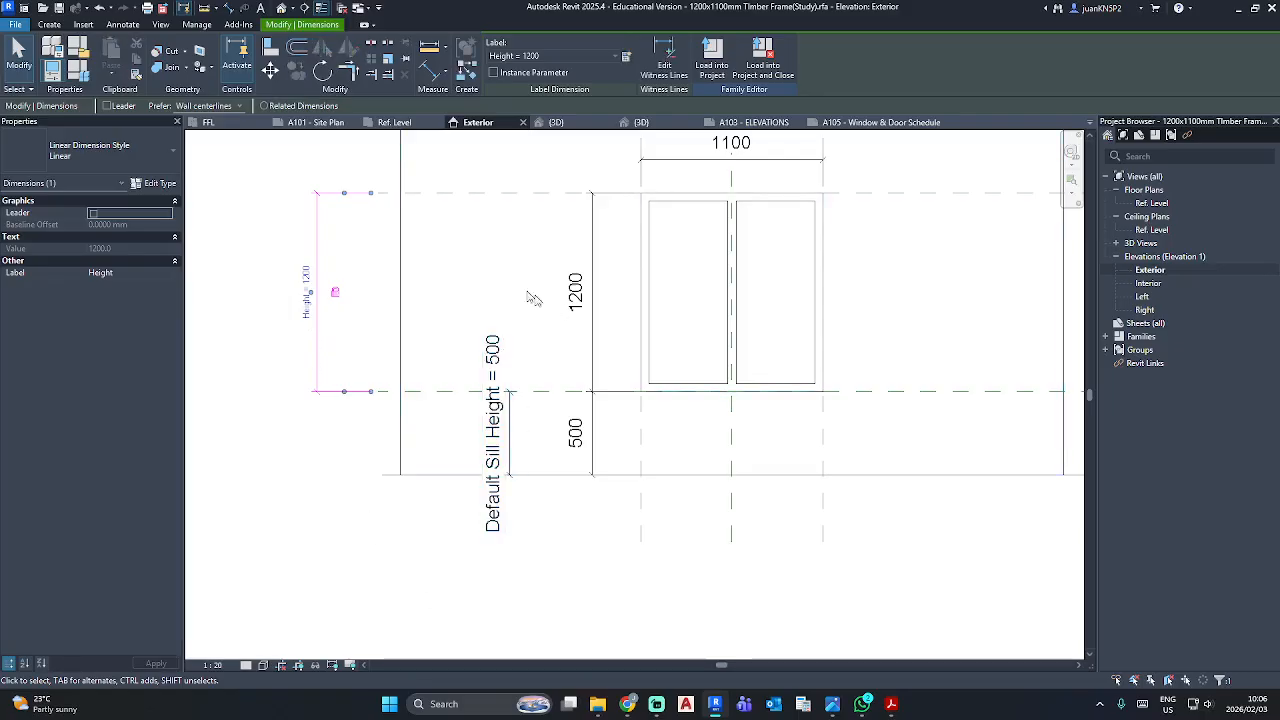
Set the Exterior elevation's work plane to the Window opening projection reference plane.
left_click(452, 266)
middle_click_drag(857, 286, 782, 324)
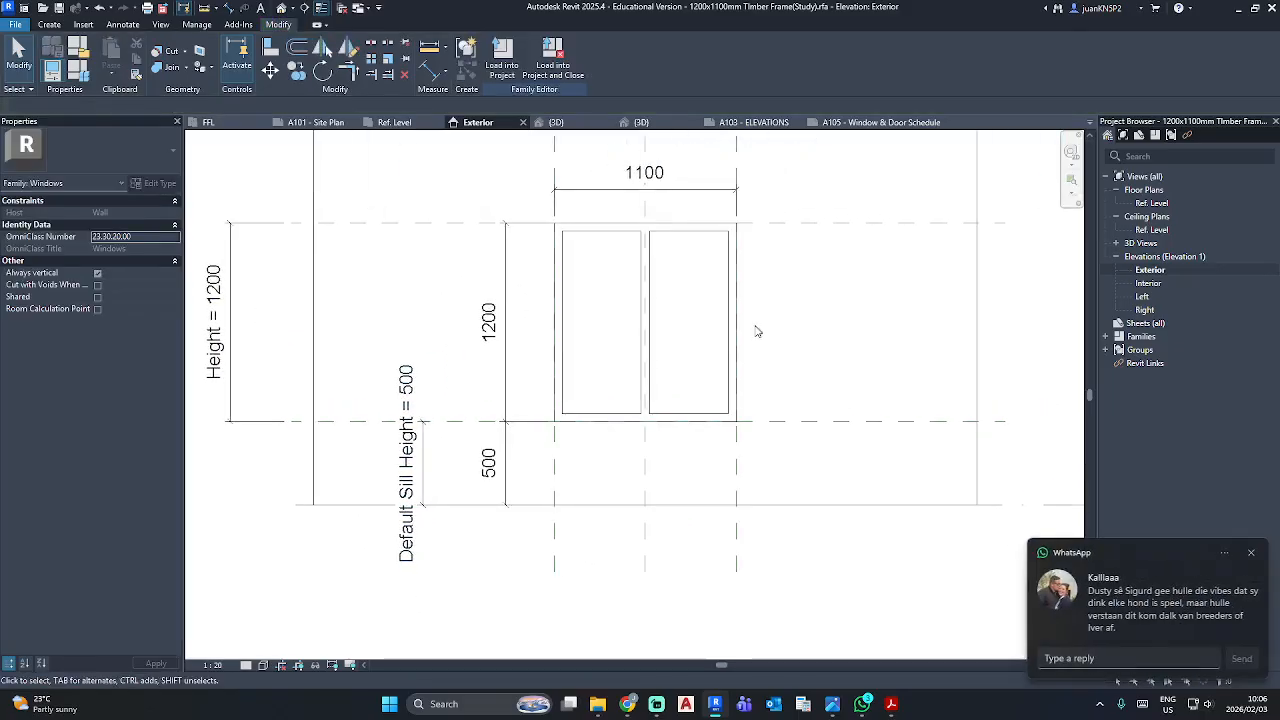
left_click(1251, 552)
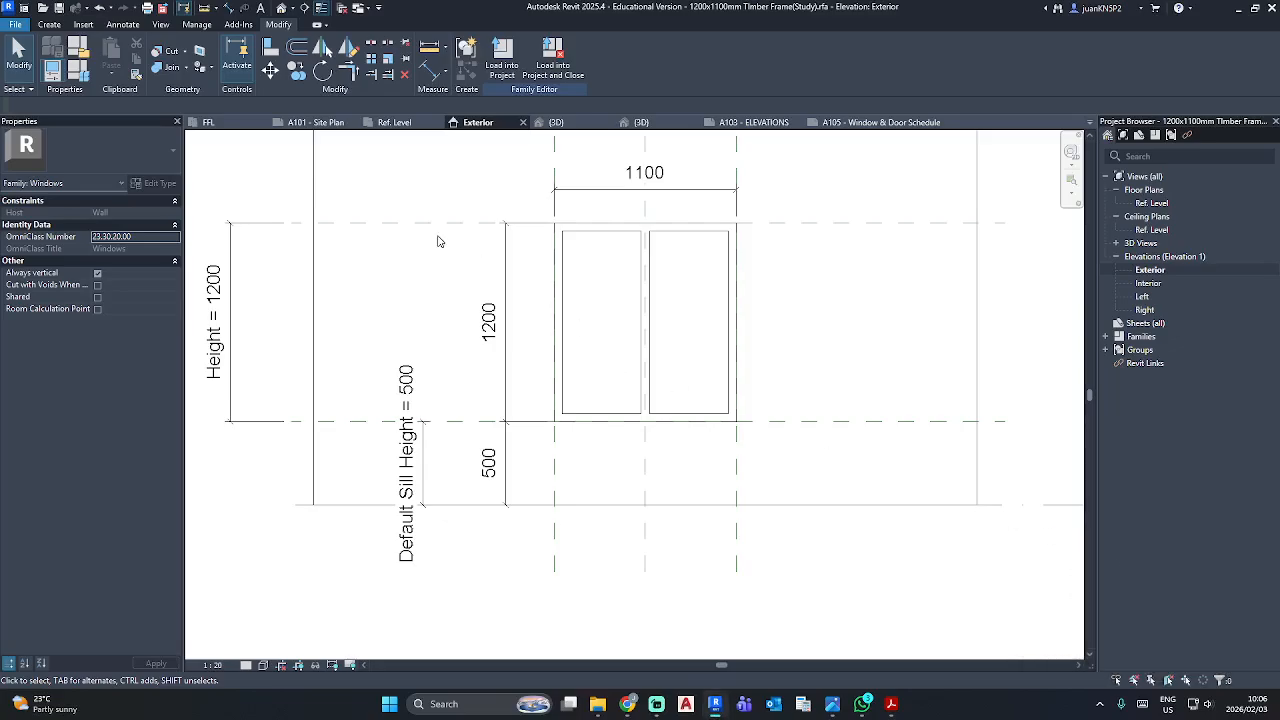
left_click(49, 24)
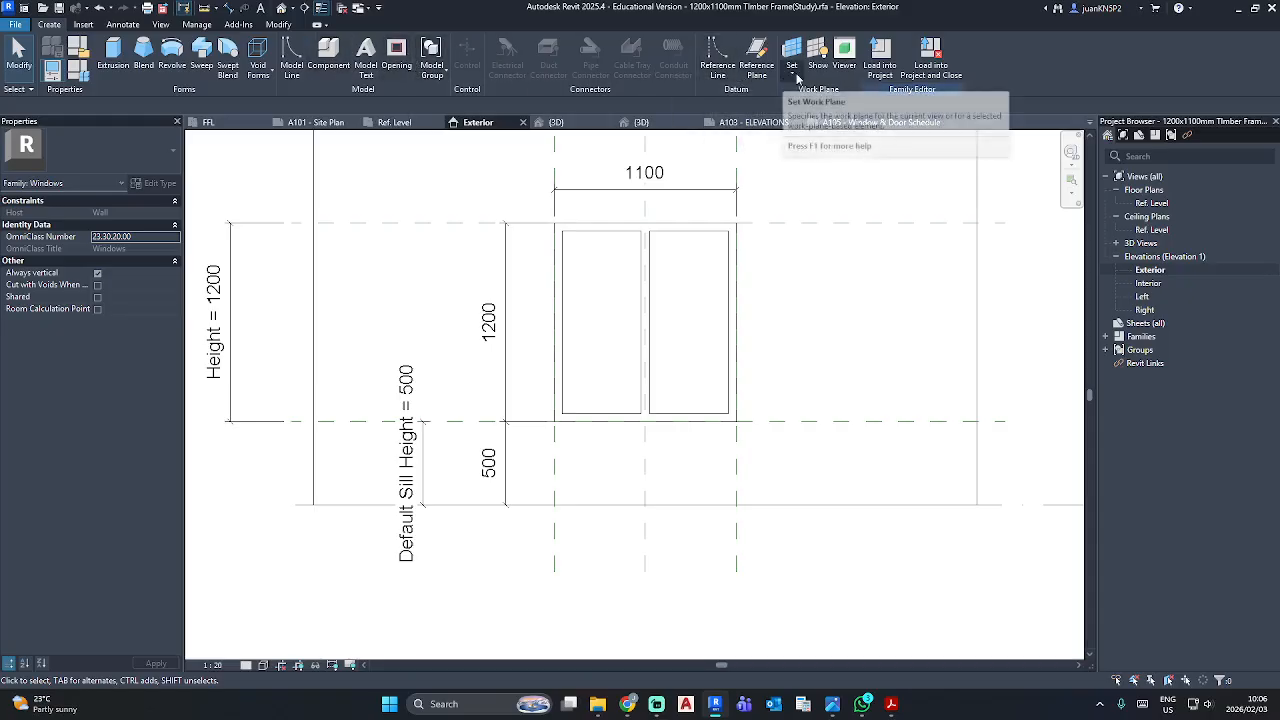
left_click(791, 55)
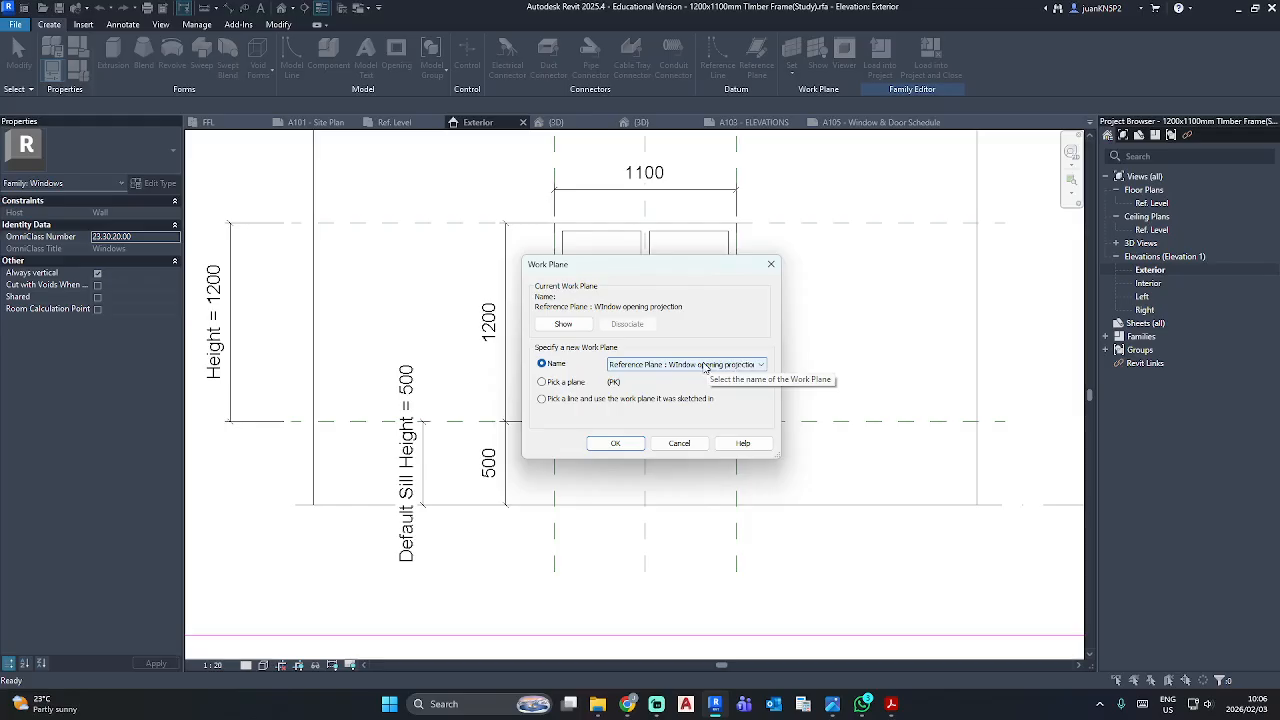
left_click(614, 443)
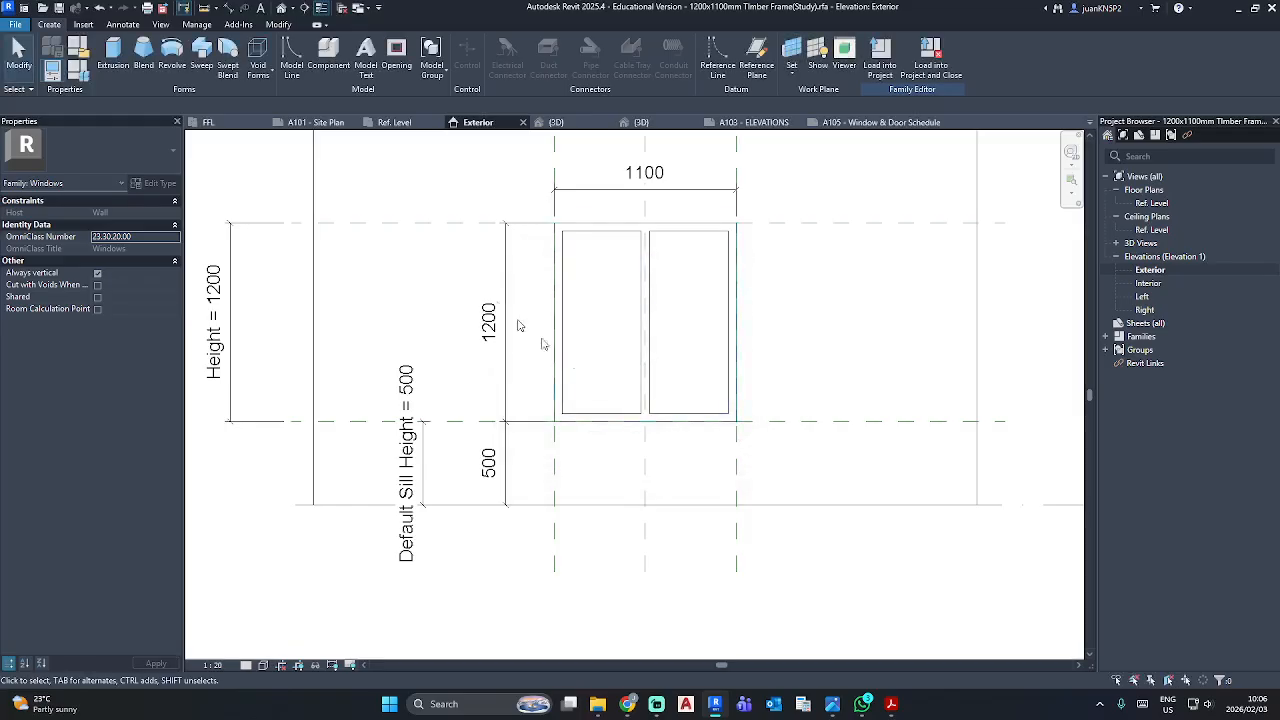
Draw V-shaped model lines in both window panes, running from the outer corners to the midpoint of each inner edge beside the centre mullion.
left_click(291, 57)
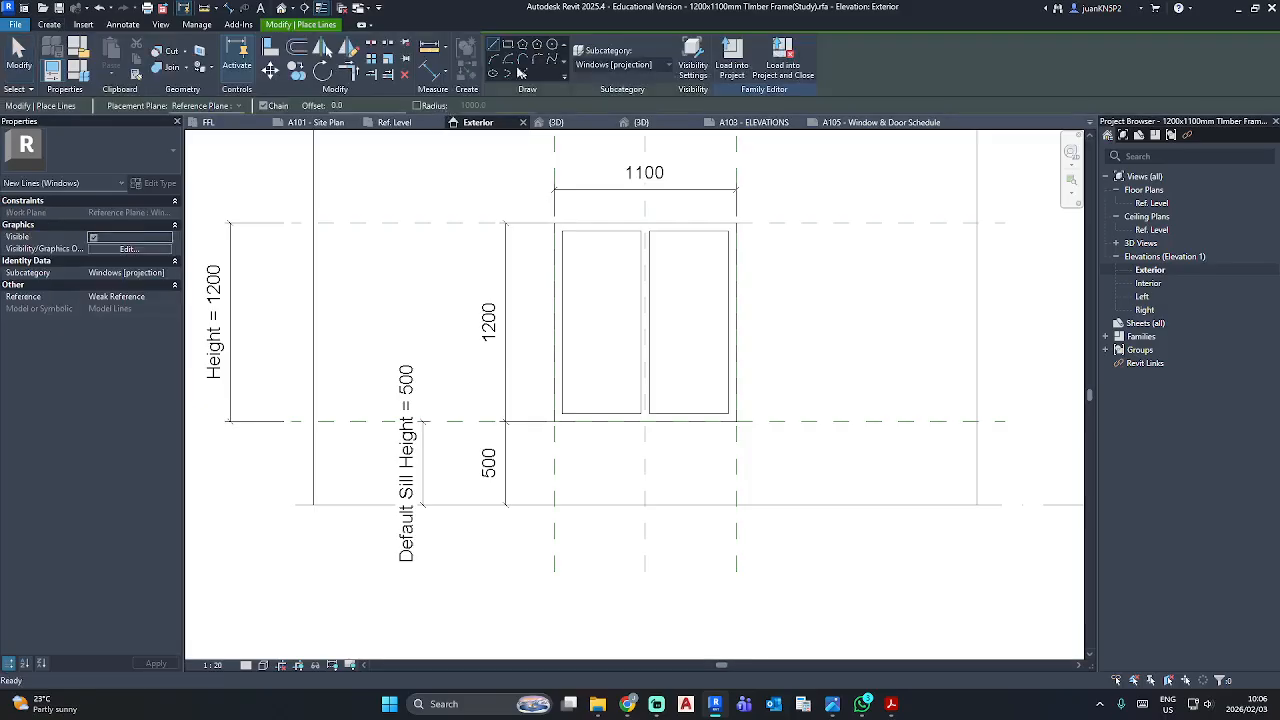
left_click(562, 231)
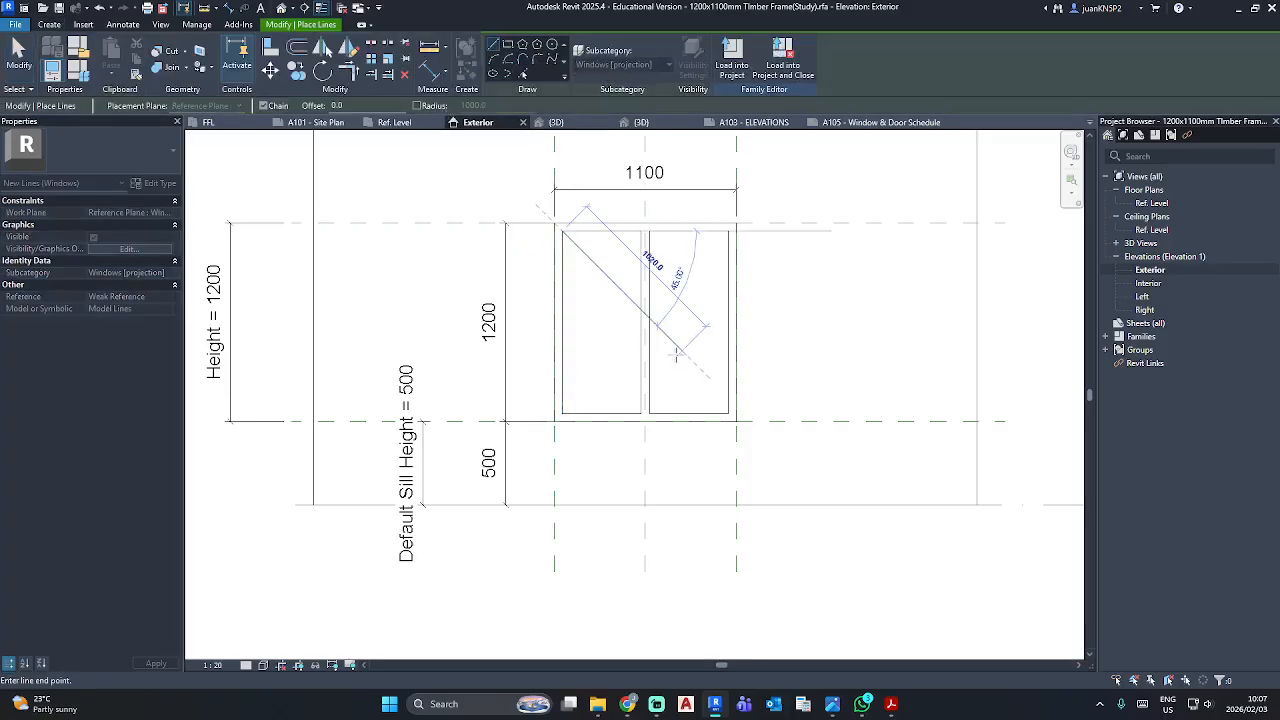
left_click(641, 322)
left_click(562, 413)
key("Escape")
left_click(729, 413)
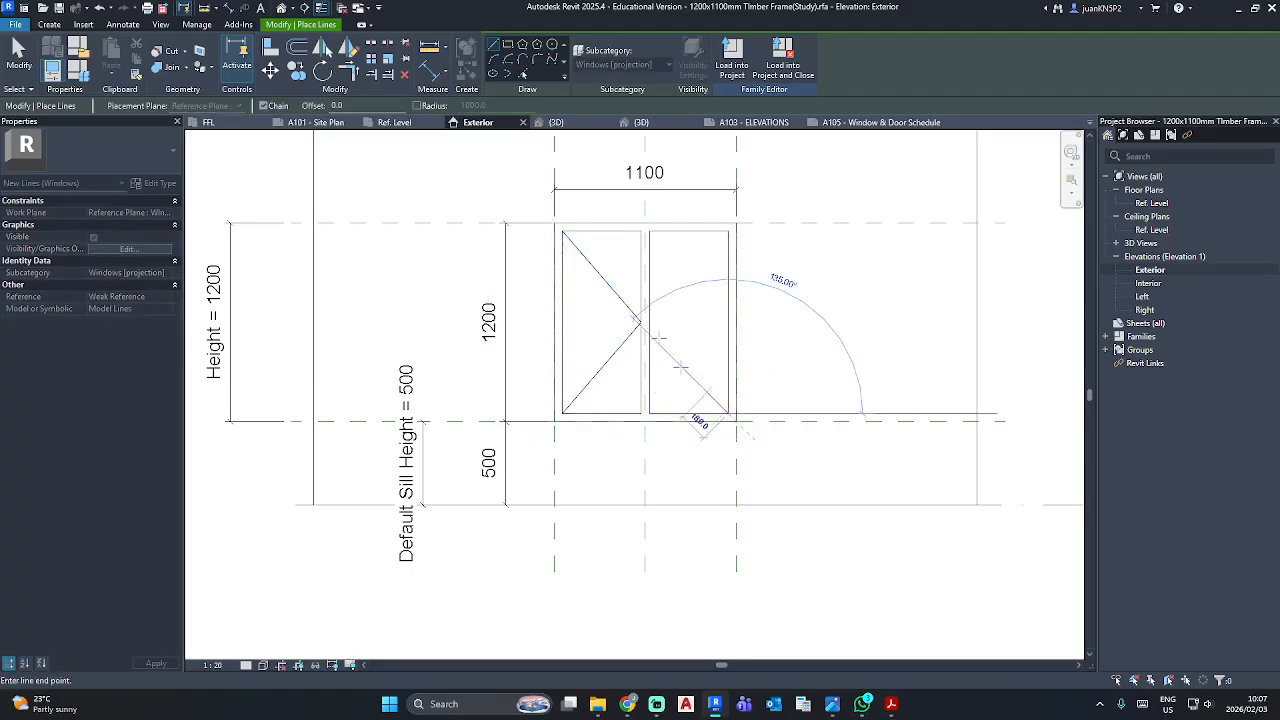
left_click(649, 322)
left_click(728, 231)
key("Escape")
key("Escape")
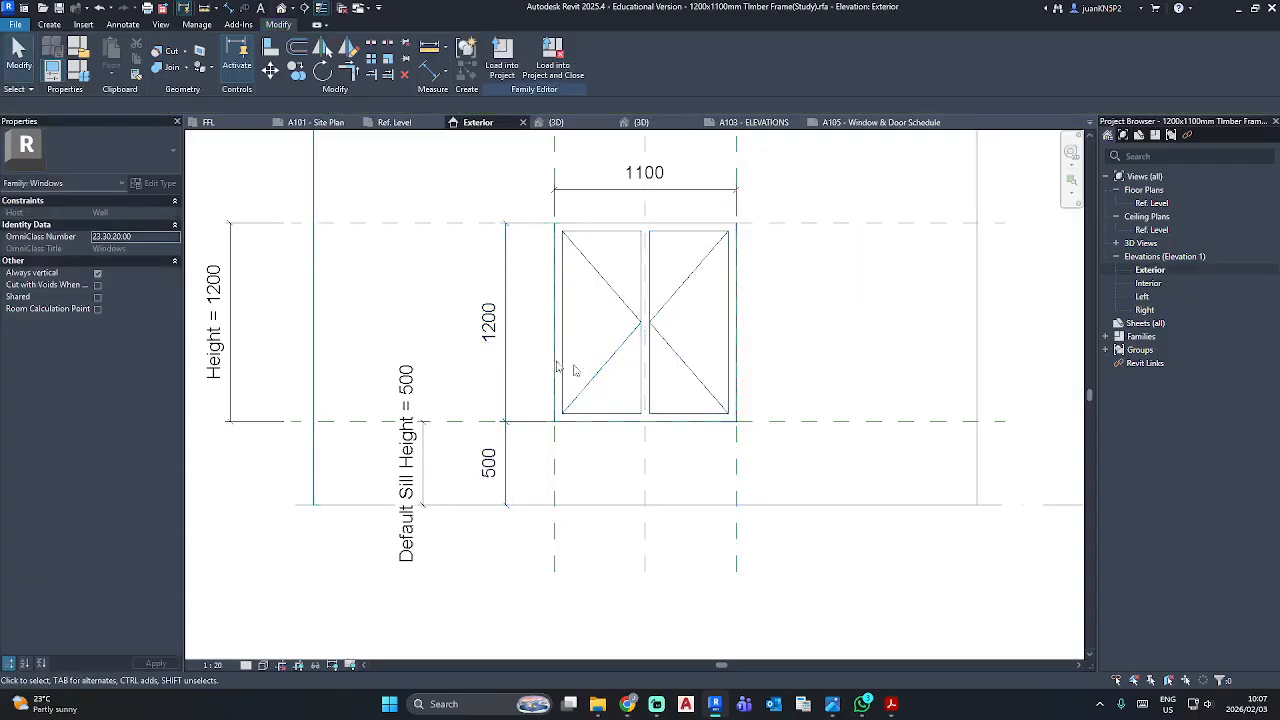
scroll(849, 370, "down", 2)
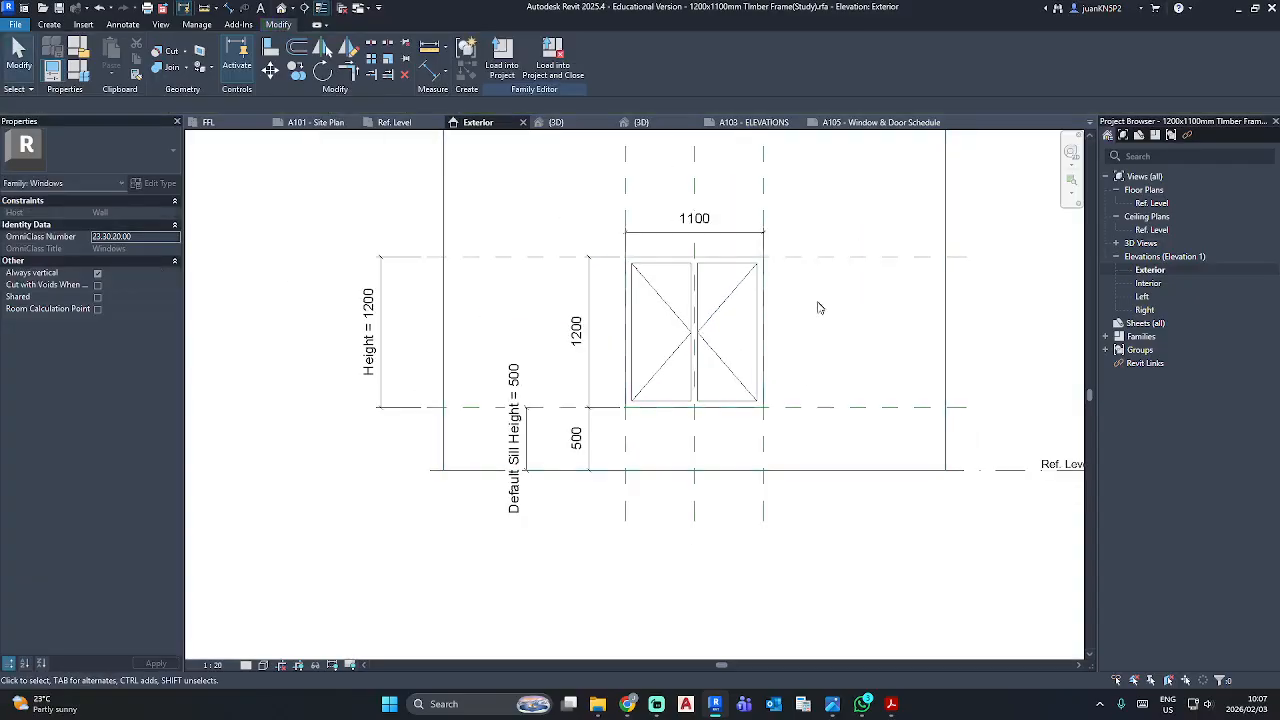
right_click(545, 407)
left_click(715, 235)
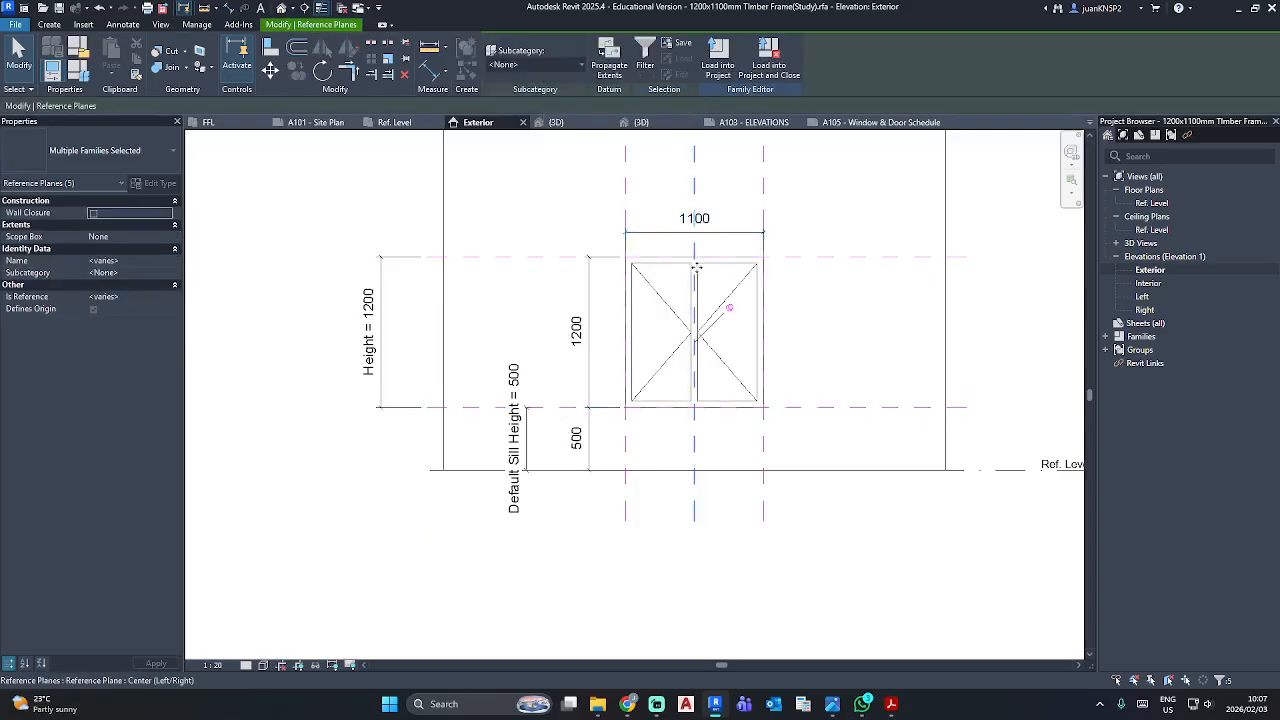
key("h")
key("h")
middle_click_drag(817, 326, 780, 351)
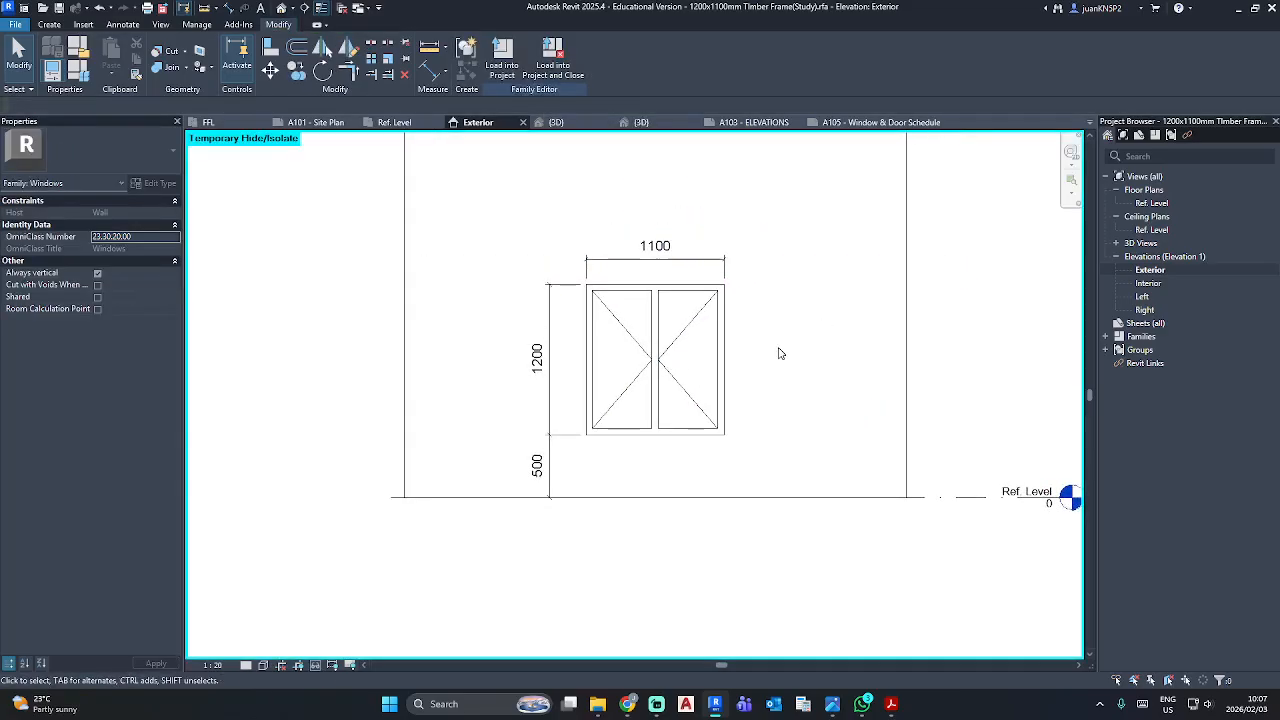
key("ctrl+z")
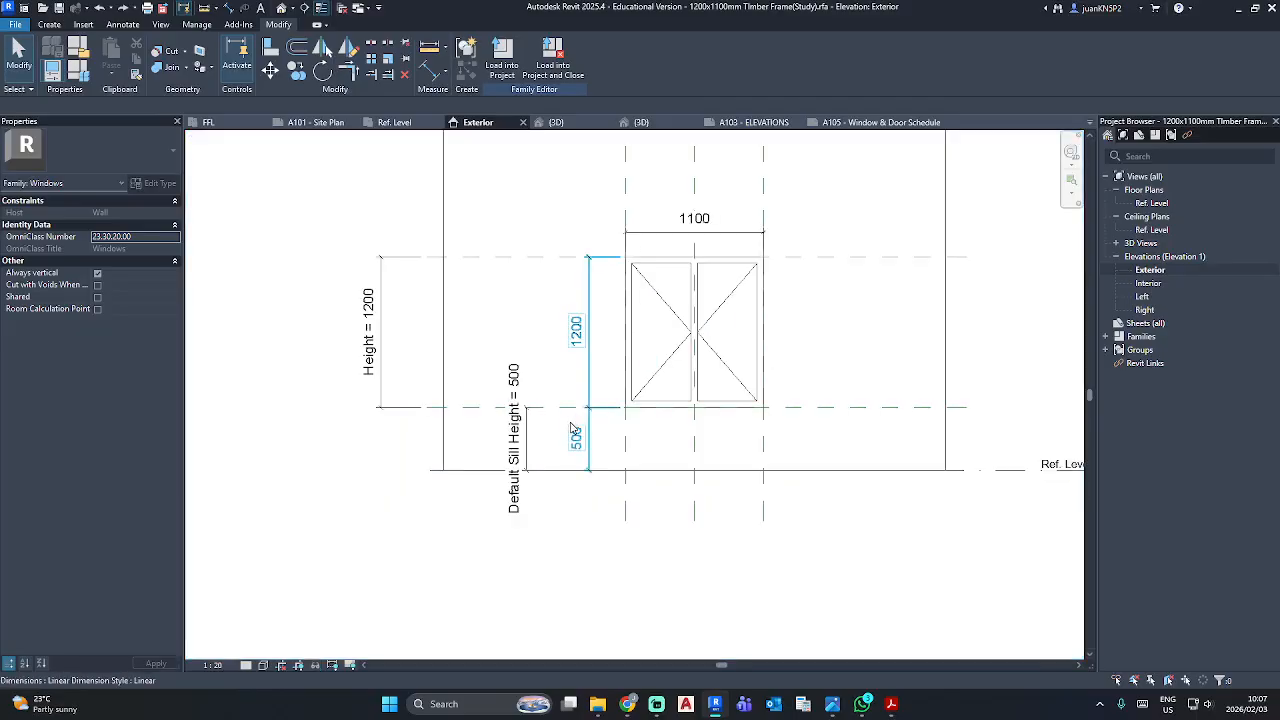
Set the window's Default Sill Height to 900 in the Exterior elevation.
left_click(520, 420)
left_click(520, 403)
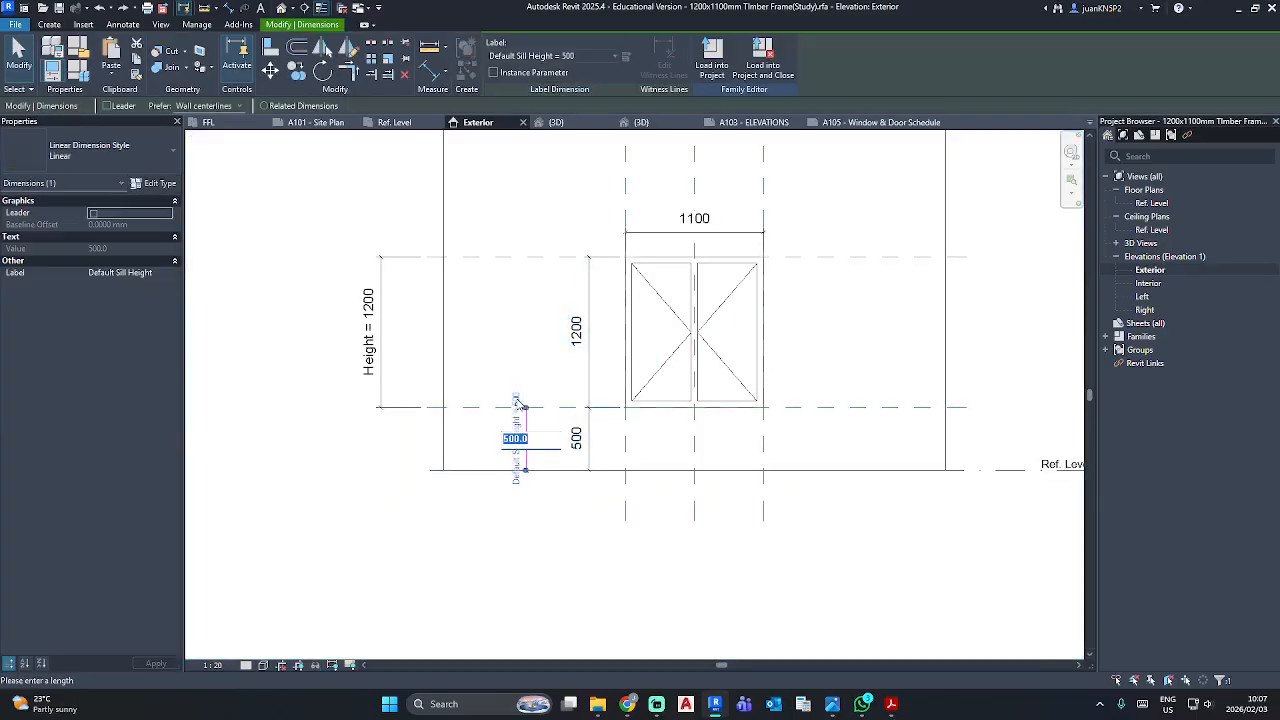
key("Return")
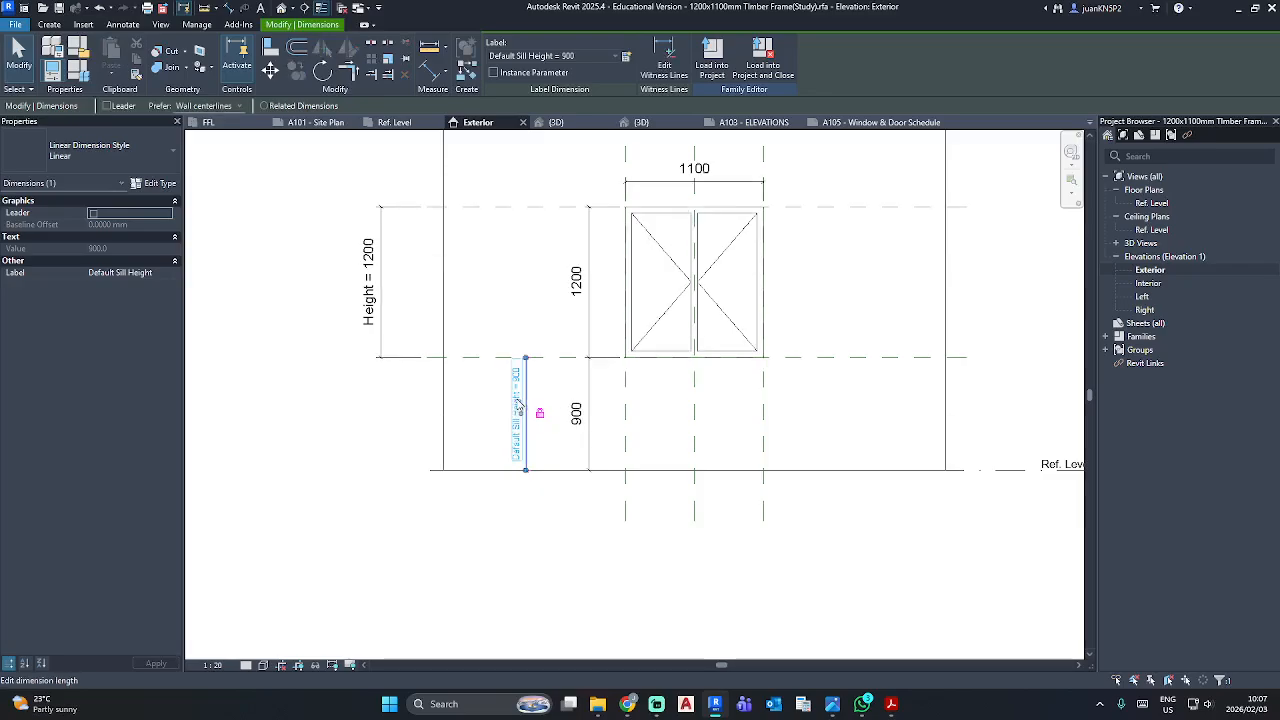
left_click(628, 600)
Select all reference planes visible in the Exterior elevation and temporarily hide them.
left_click(557, 356)
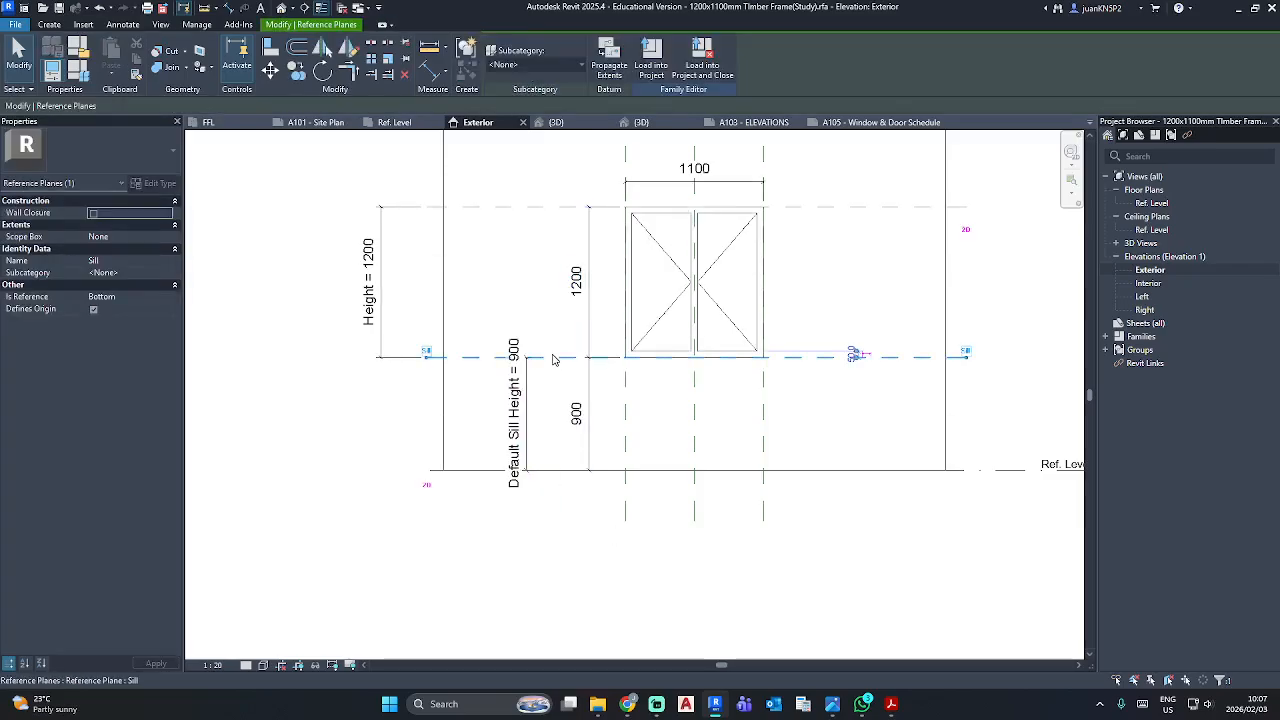
right_click(555, 356)
mouse_move(640, 174)
left_click(750, 172)
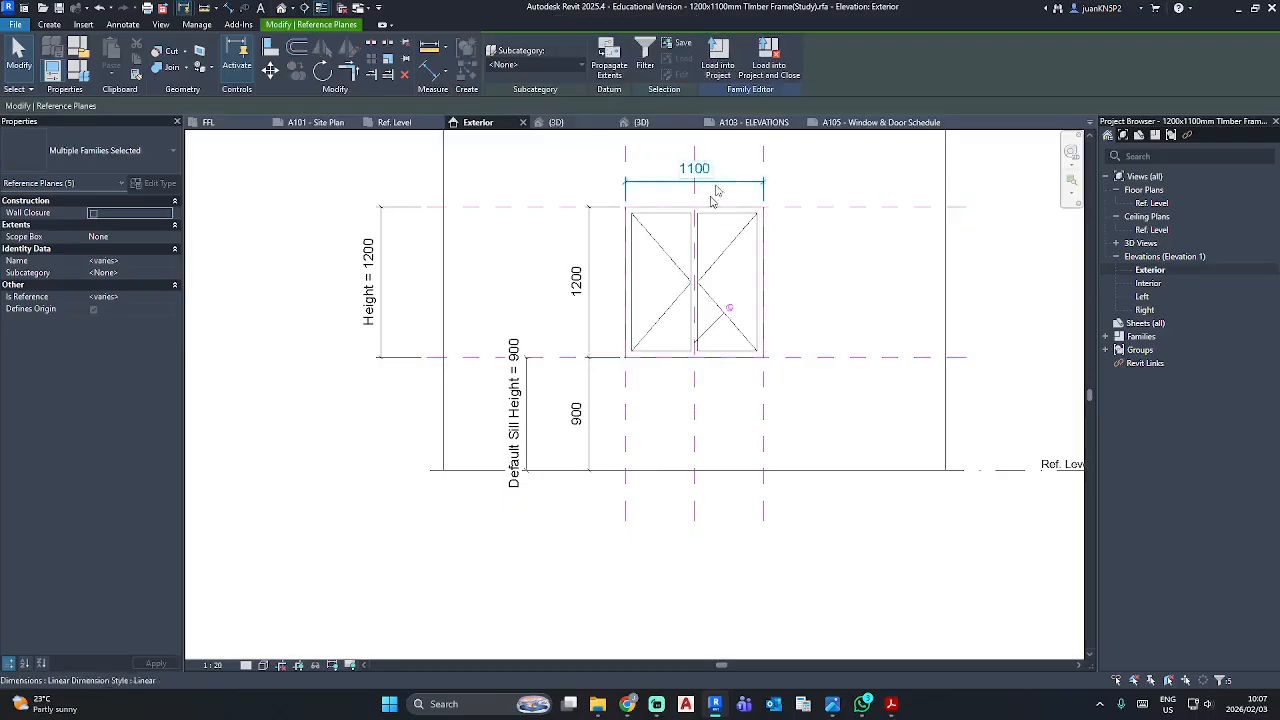
key("h")
key("h")
Capture a screenshot of the window elevation including its 1100, 1200 and 900 dimensions.
scroll(723, 346, "up", 2)
middle_click_drag(723, 346, 679, 435)
scroll(684, 420, "down", 1)
scroll(684, 420, "up", 2)
scroll(686, 417, "down", 1)
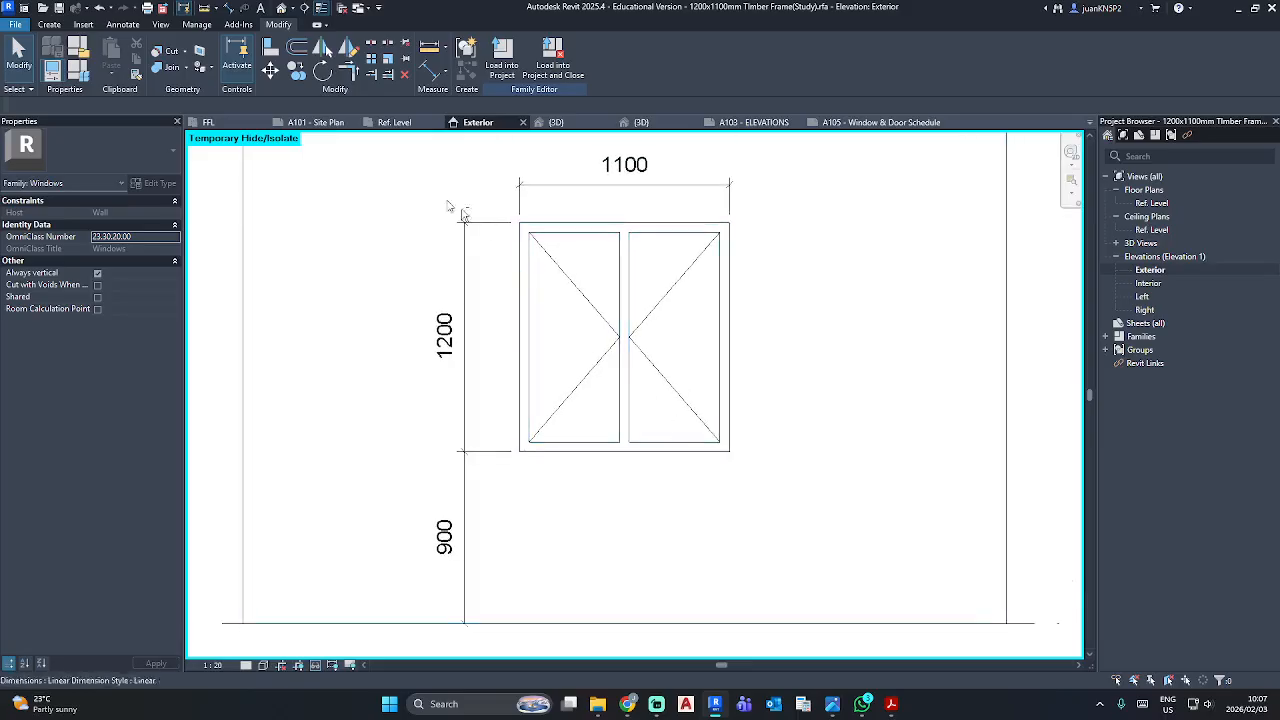
key("super+shift+s")
mouse_move(414, 148)
left_mouse_down()
mouse_move(690, 567)
mouse_move(765, 639)
left_mouse_up()
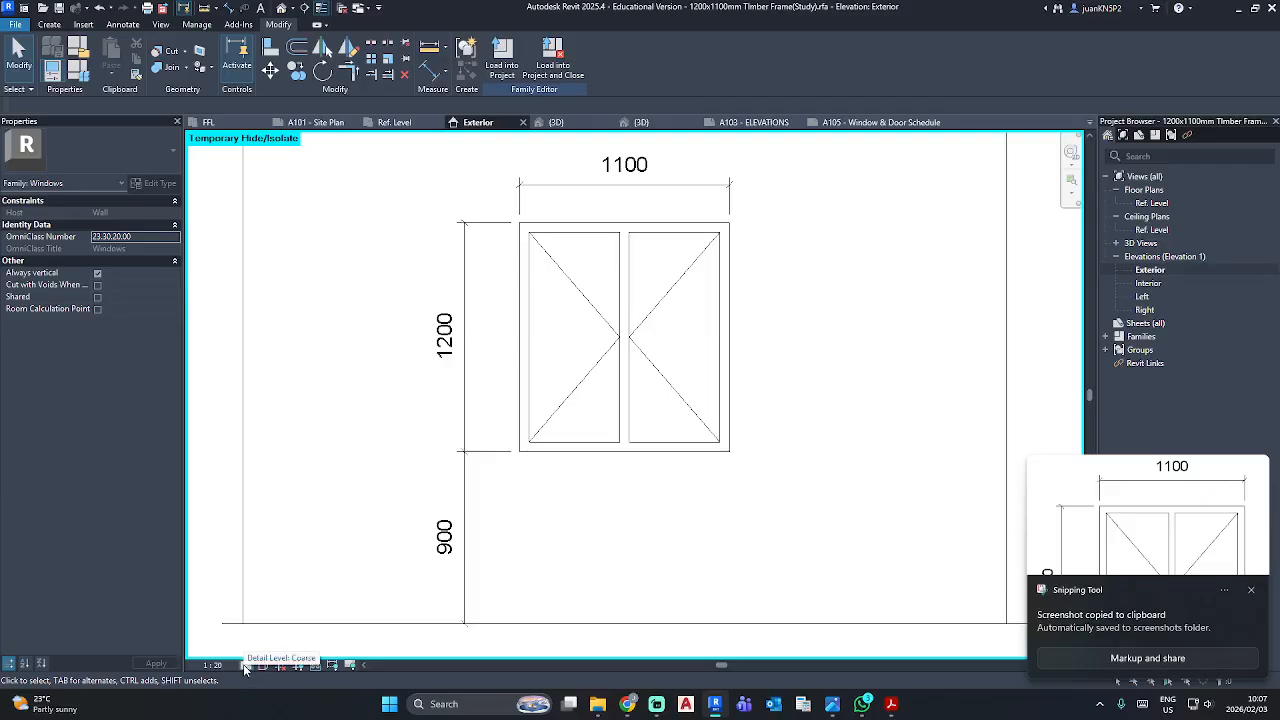
Undo the temporary hiding of the reference planes and set the Default Sill Height to 500.
key("ctrl+z")
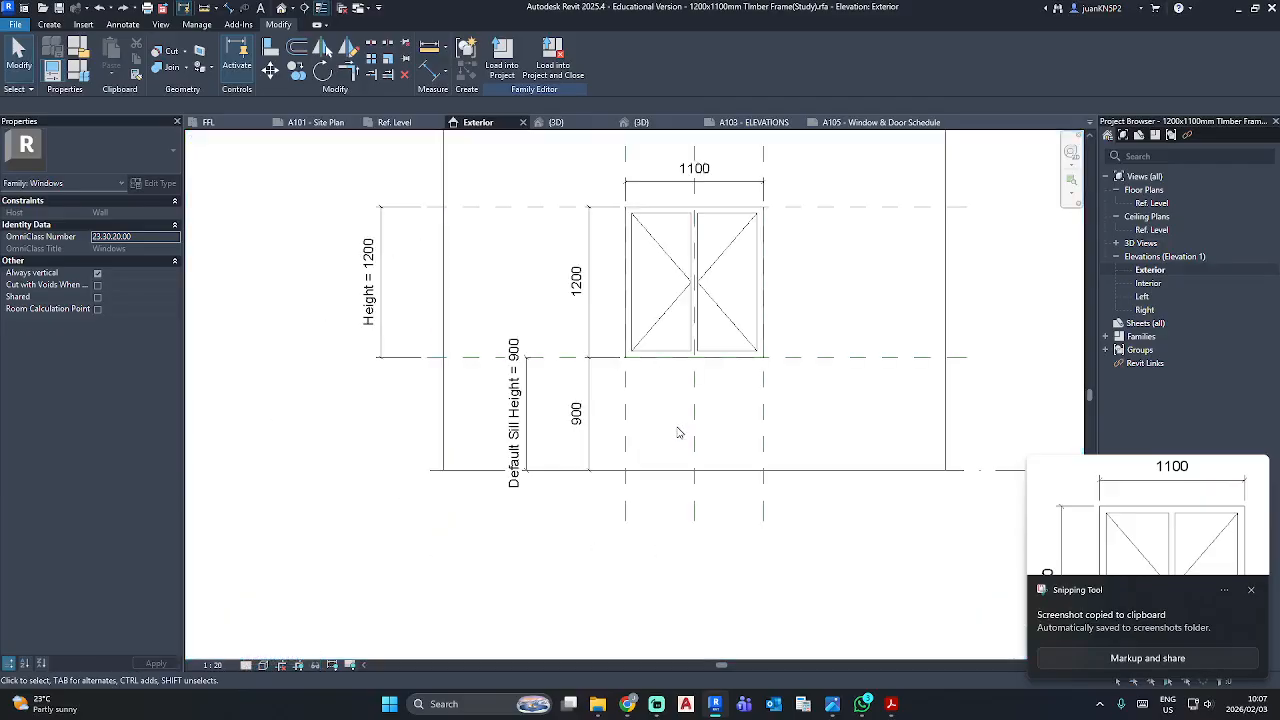
middle_click_drag(703, 431, 631, 502)
left_click(445, 432)
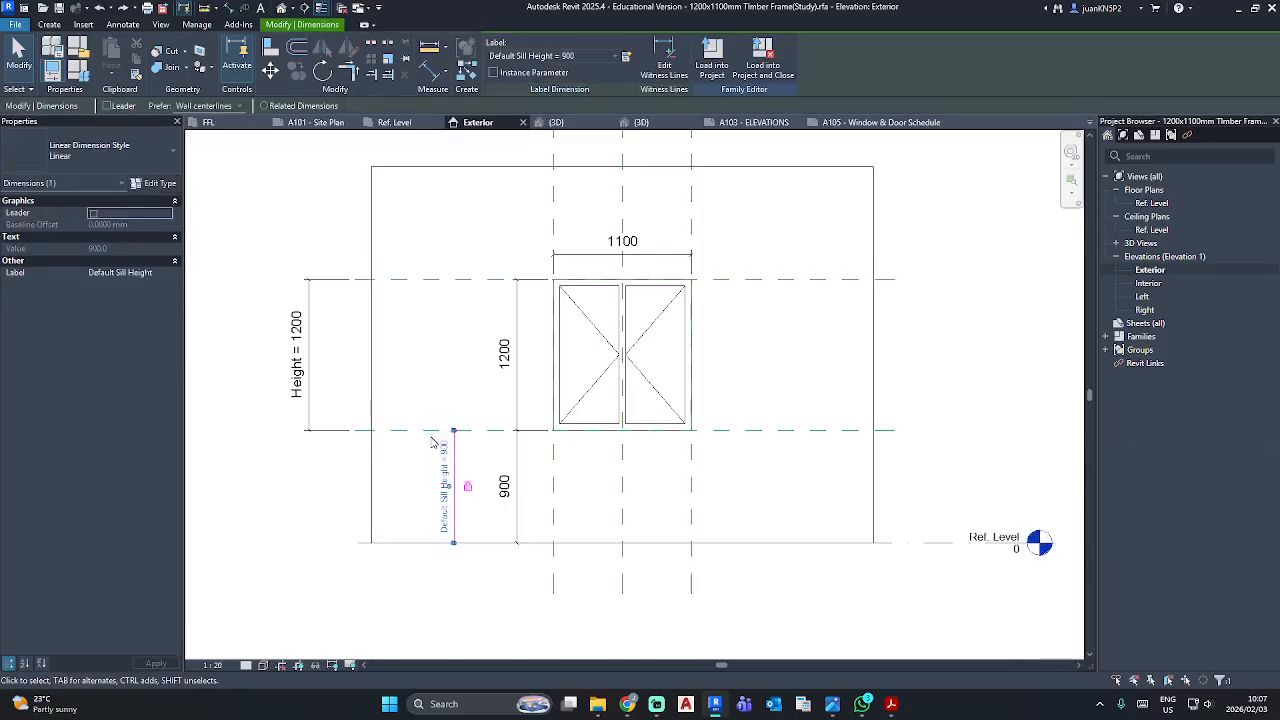
left_click(443, 451)
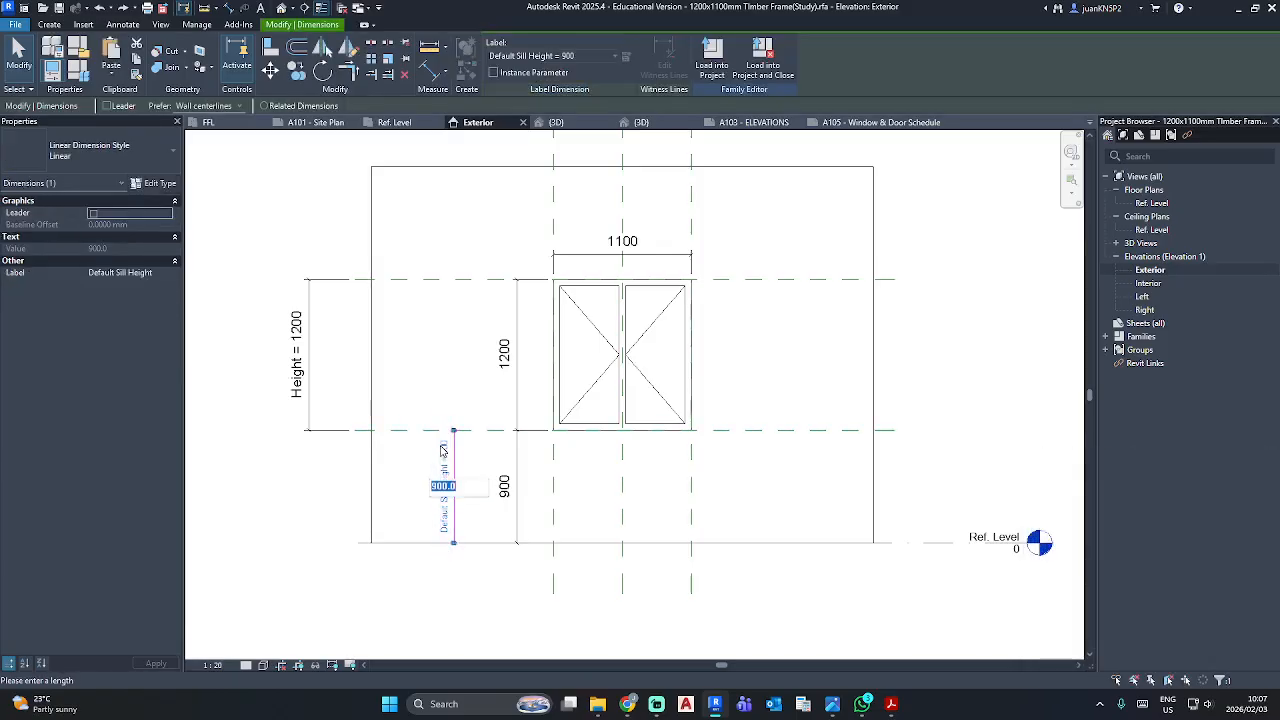
type("500")
key("Return")
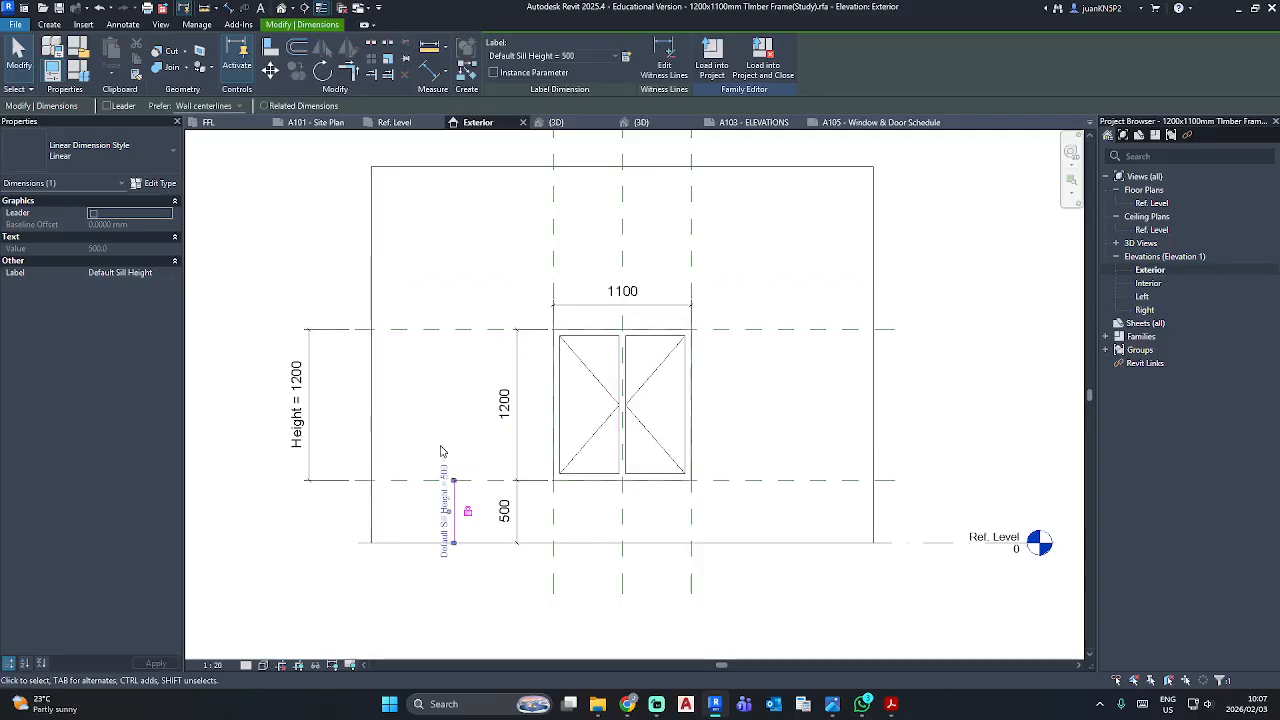
left_click(445, 422)
left_click(78, 69)
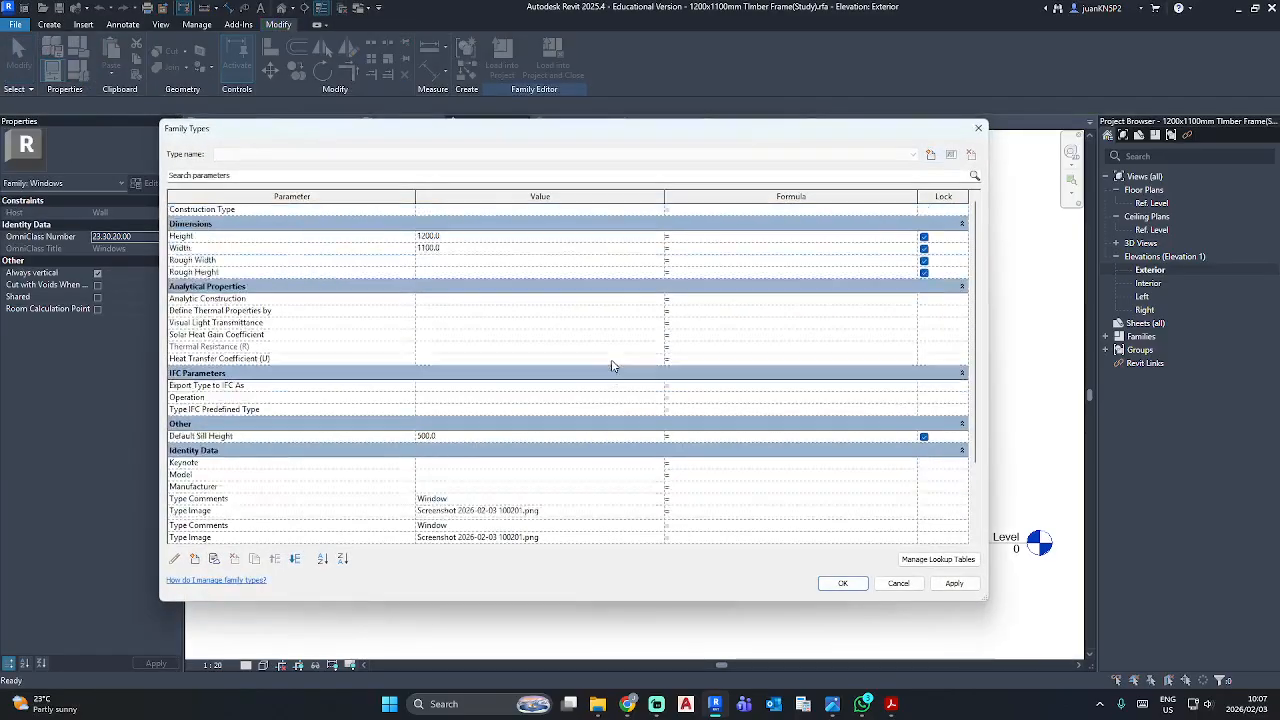
scroll(568, 496, "down", 1)
left_click(465, 505)
left_click(452, 496)
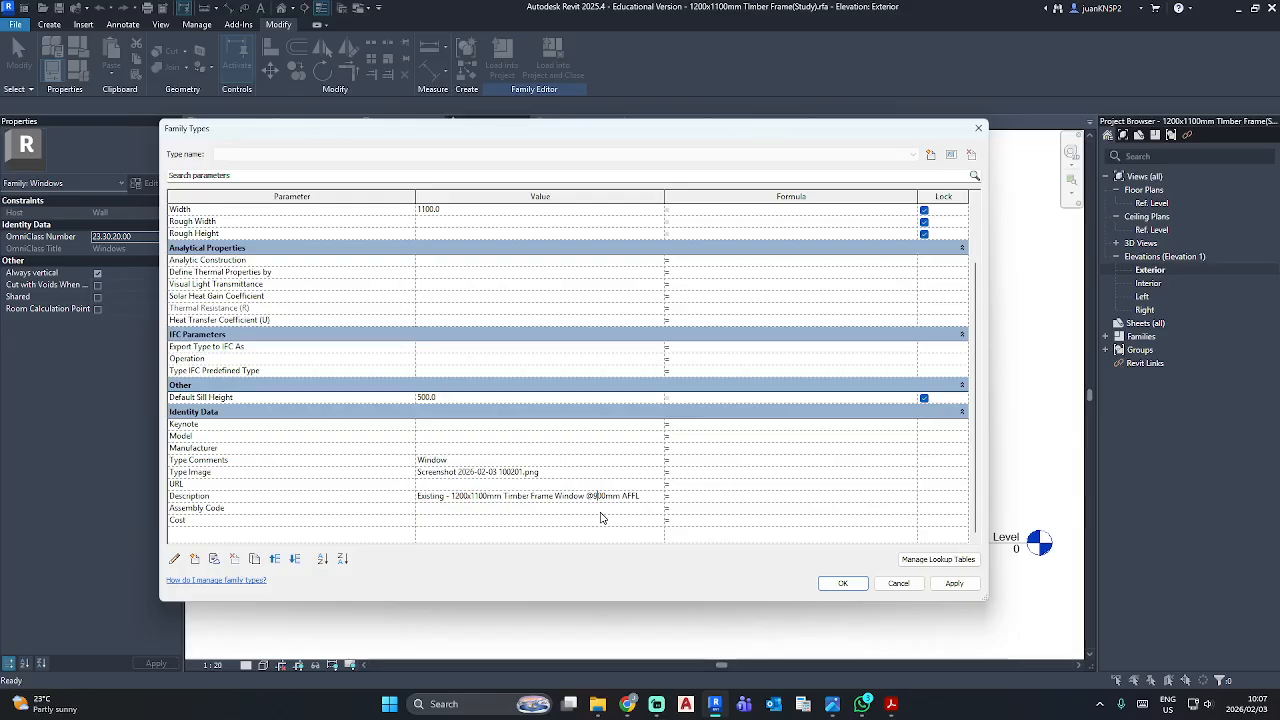
Add Screenshot 2026-02-03 100734.png from the Pictures Screenshots folder to the images available for the Type Image parameter.
left_click(660, 472)
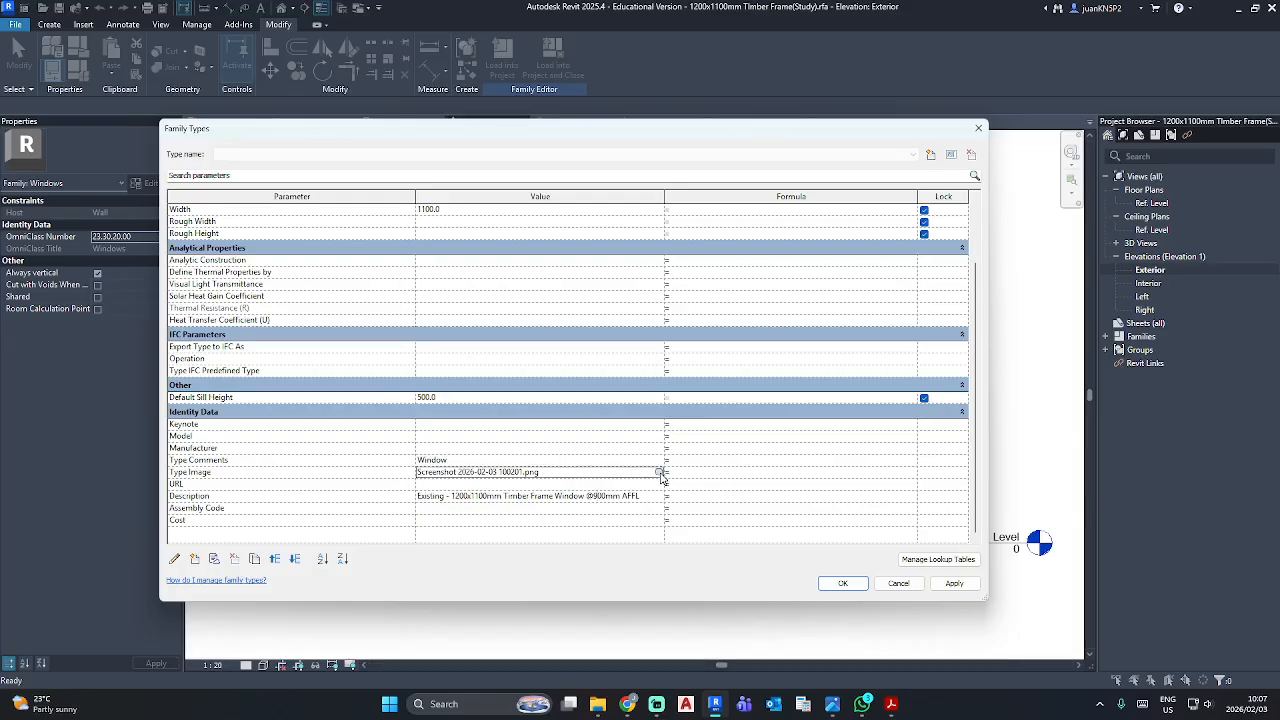
left_click(658, 472)
left_click(408, 519)
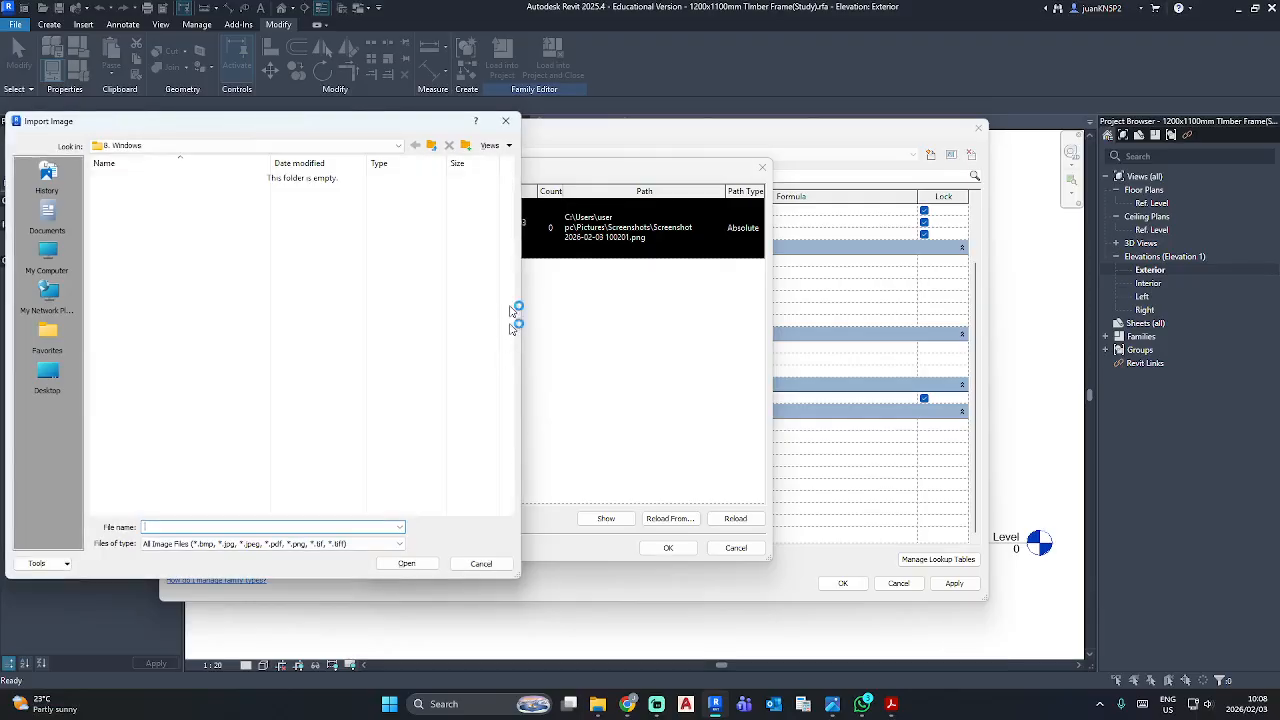
left_click(188, 146)
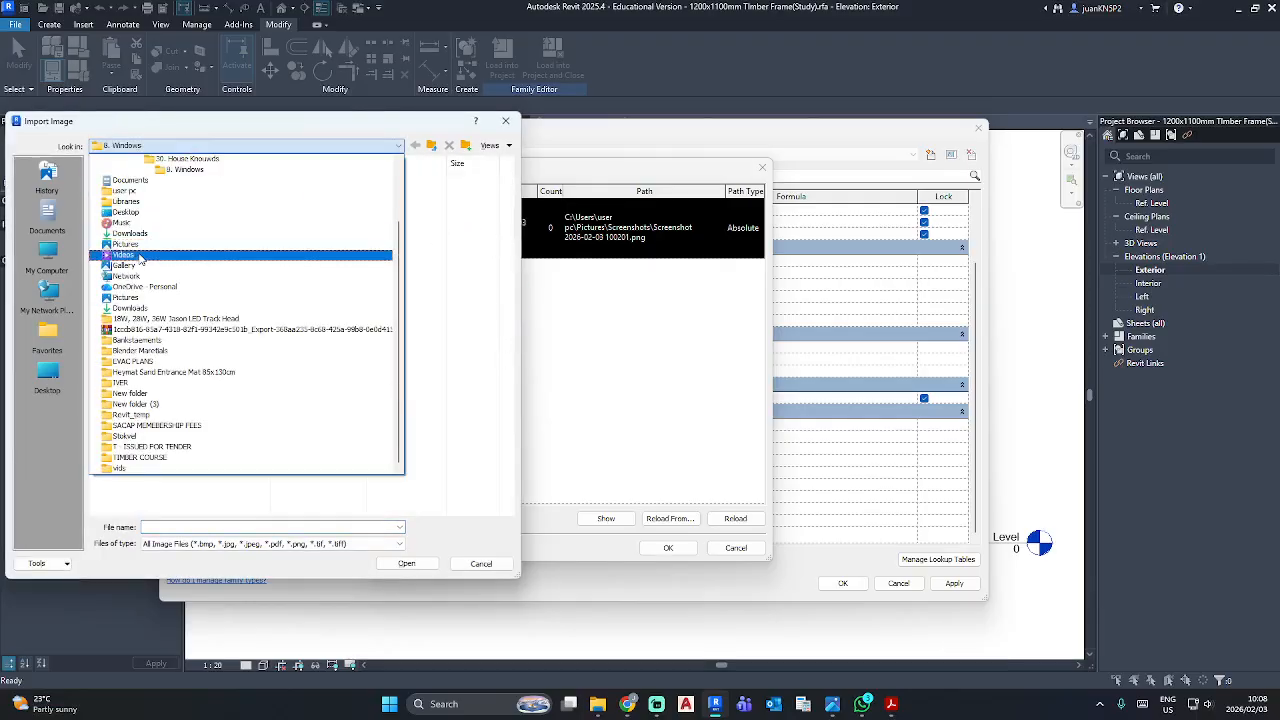
left_click(138, 242)
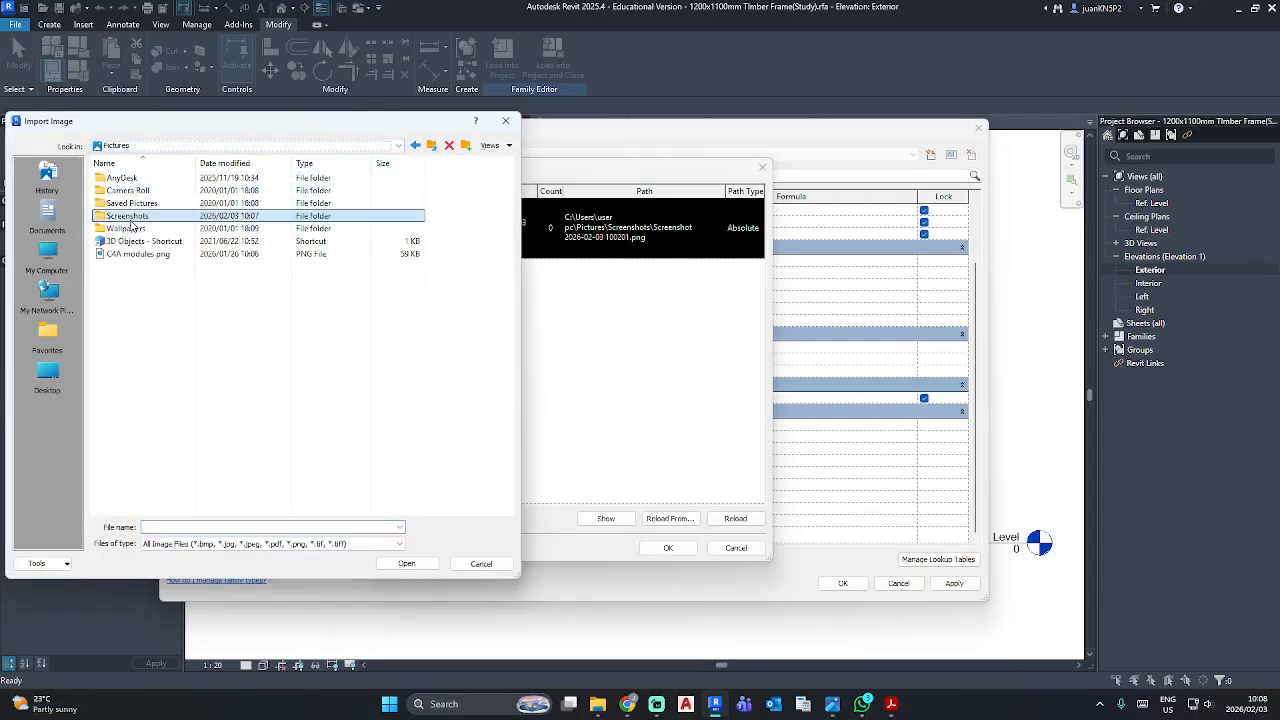
double_click(150, 226)
scroll(155, 478, "down", 10)
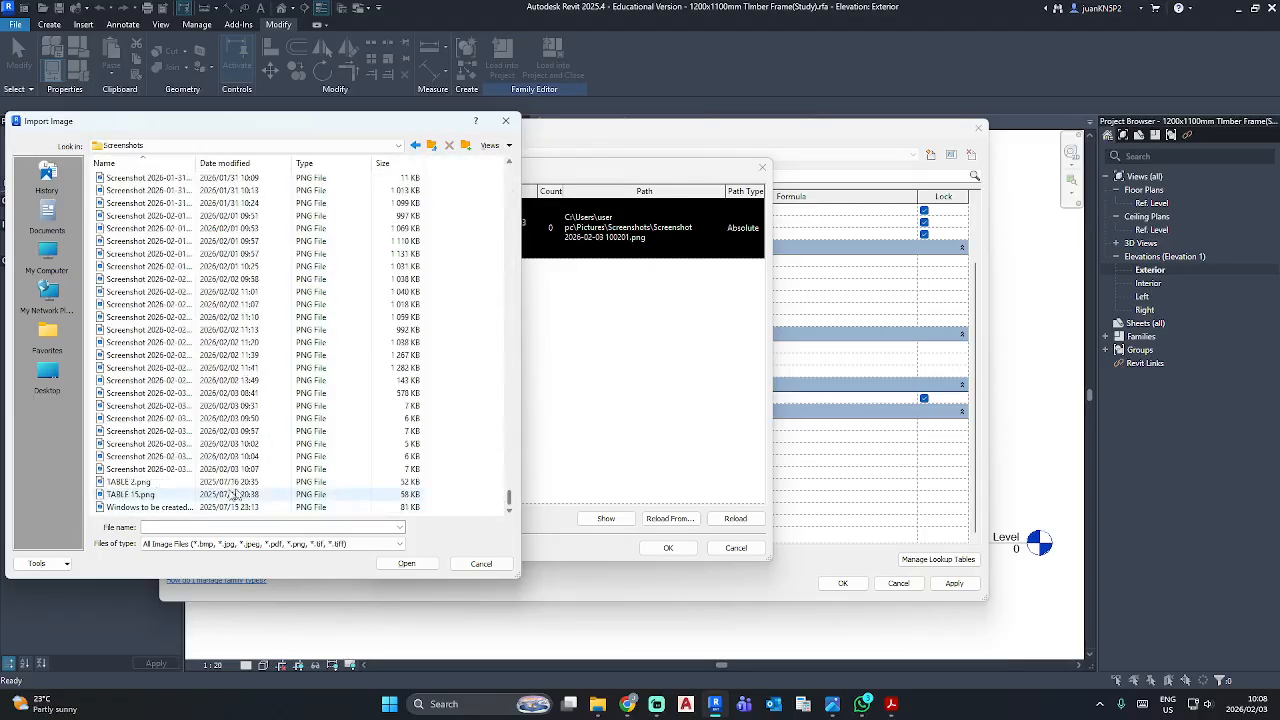
left_click(155, 470)
left_click(410, 564)
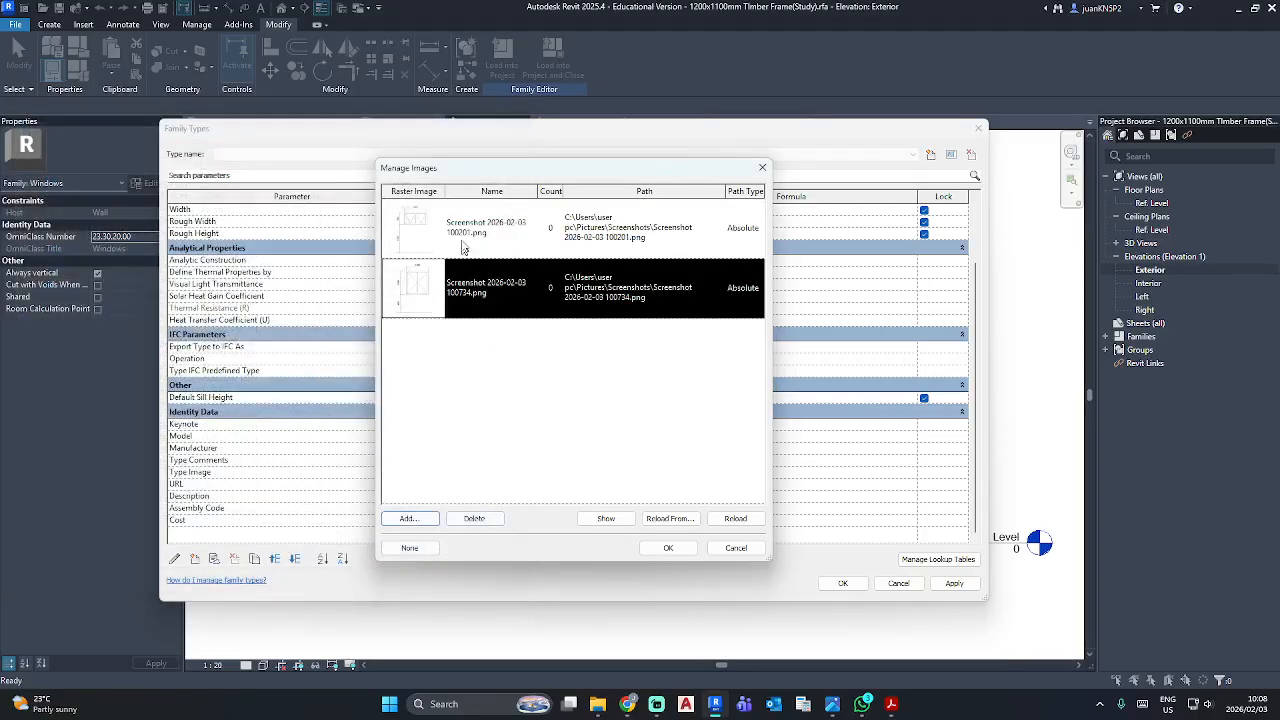
Delete Screenshot 2026-02-03 100201.png from the family's images, assign the 100734 screenshot as Type Image and apply the family type changes.
left_click(463, 250)
left_click(474, 519)
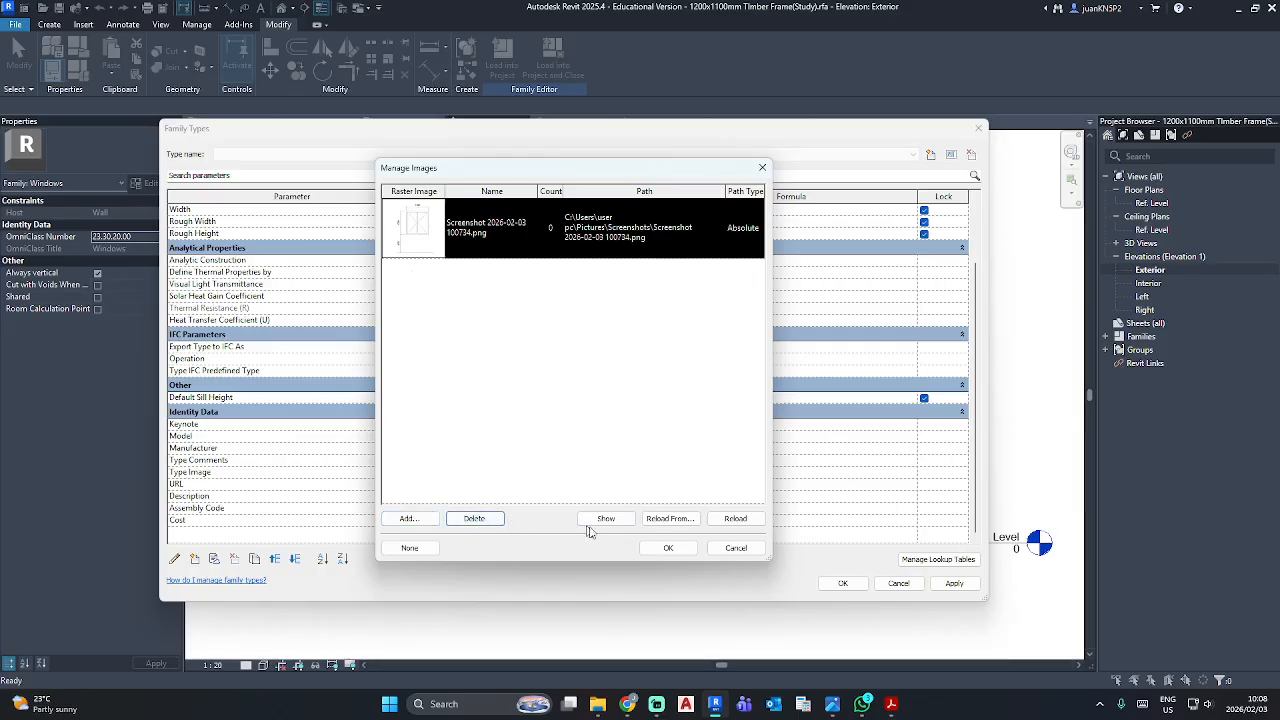
left_click(665, 549)
left_click(948, 583)
left_click(843, 583)
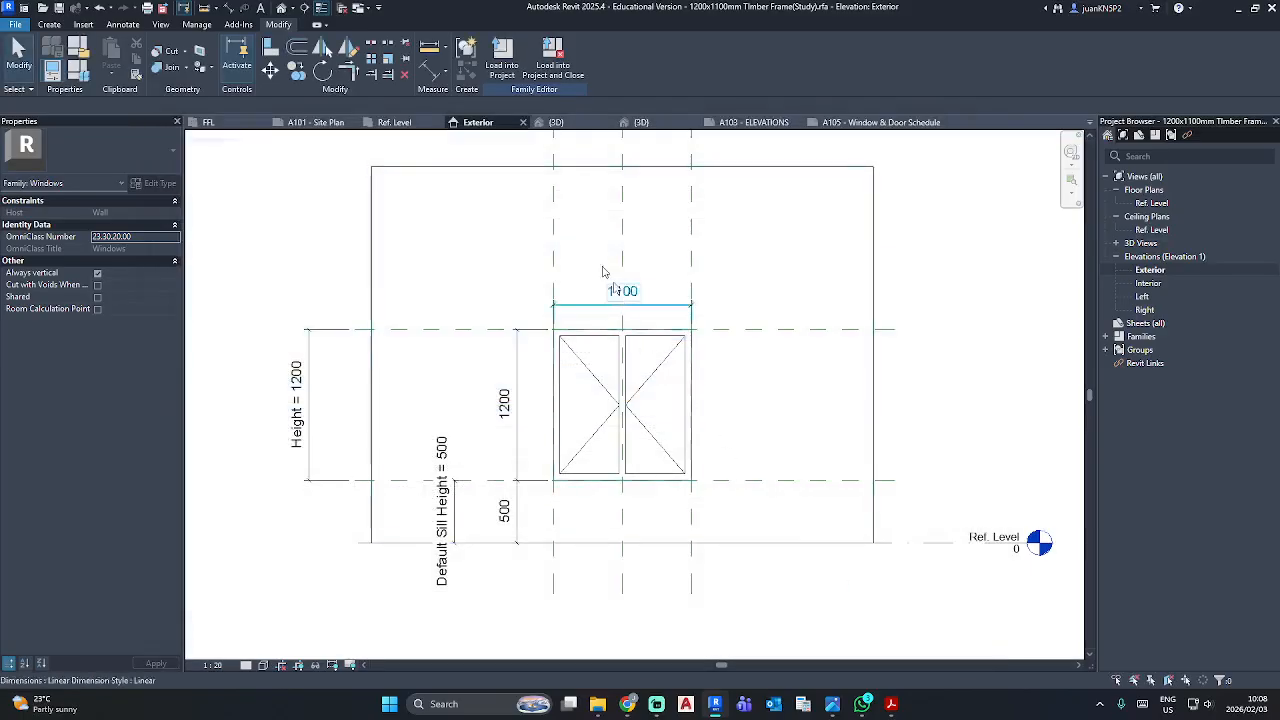
Load the 1200x1100mm Timber Frame (Study) window family into the house project and place it in the Study's outer wall on the FFL plan.
left_click(512, 62)
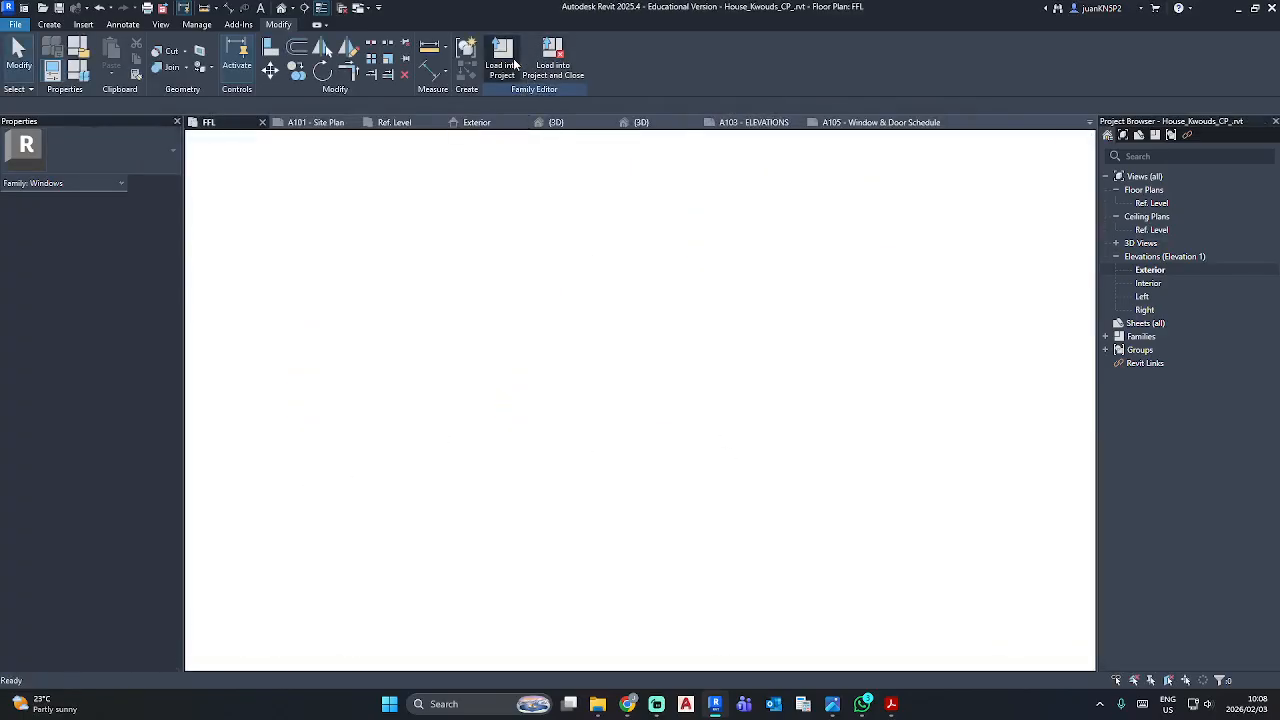
scroll(682, 266, "up", 5)
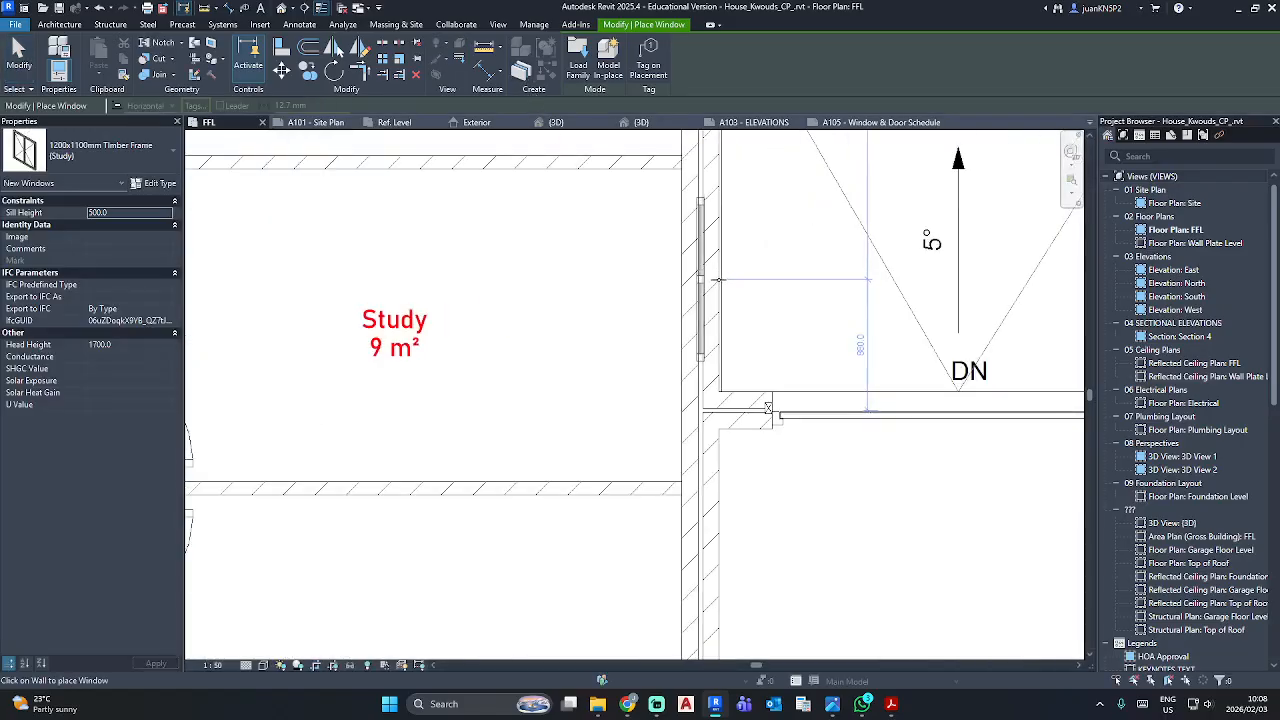
left_click(716, 280)
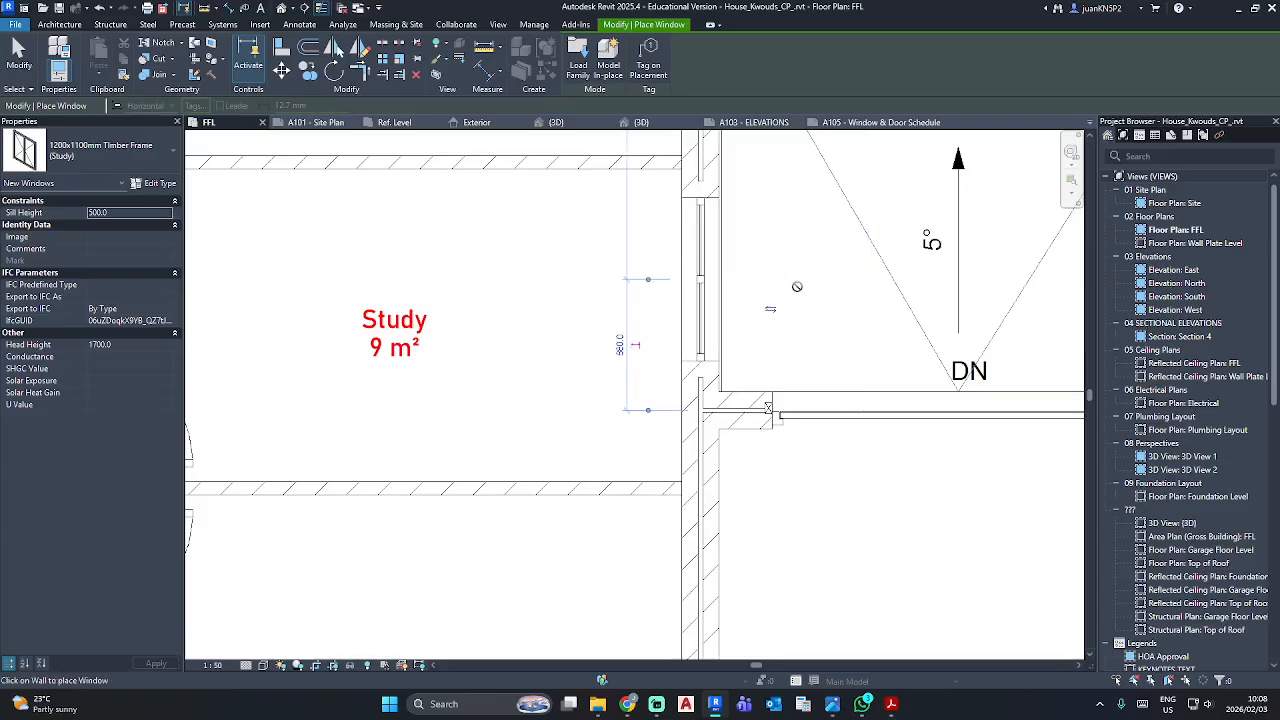
key("Escape")
key("Escape")
scroll(800, 271, "down", 3)
scroll(689, 286, "up", 1)
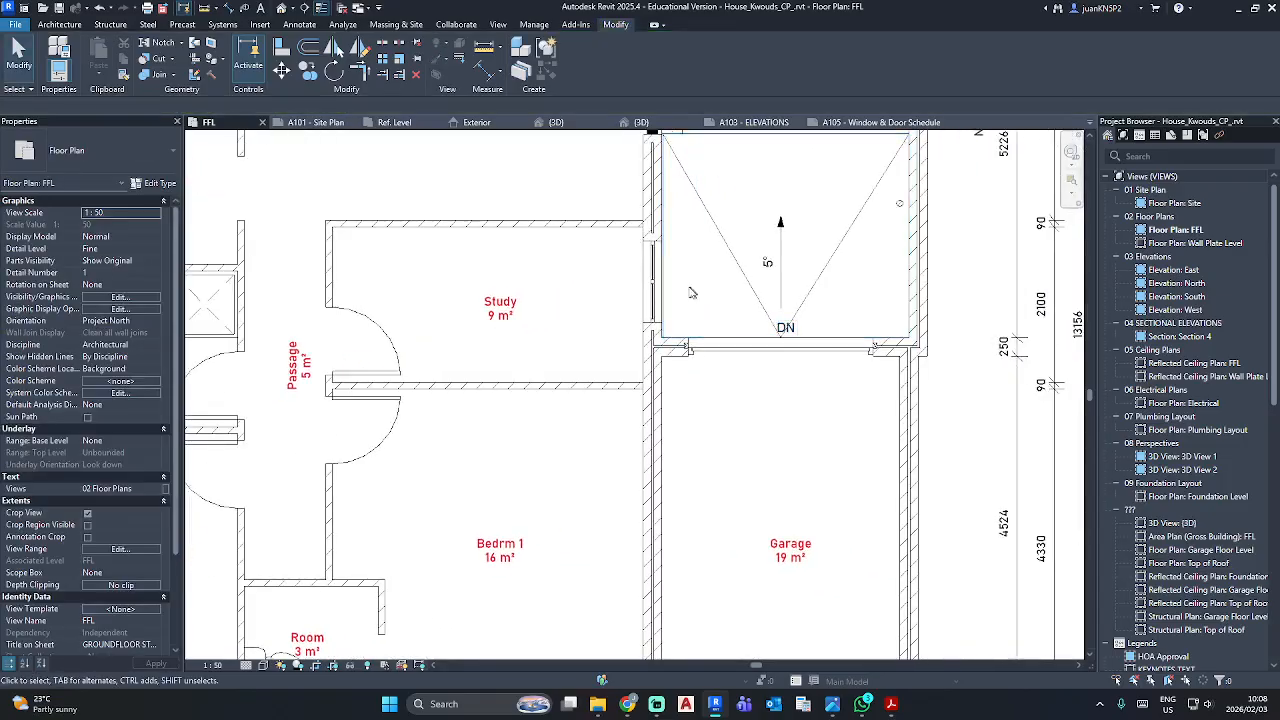
Find the new Study window in the 3D view beside the carport and set its Sill Height to 900.
left_click(283, 10)
scroll(550, 353, "down", 3)
middle_click_drag(686, 412, 180, 303, "shift")
scroll(344, 351, "up", 3)
middle_click_drag(980, 538, 671, 334)
scroll(658, 340, "up", 3)
scroll(657, 342, "up", 2)
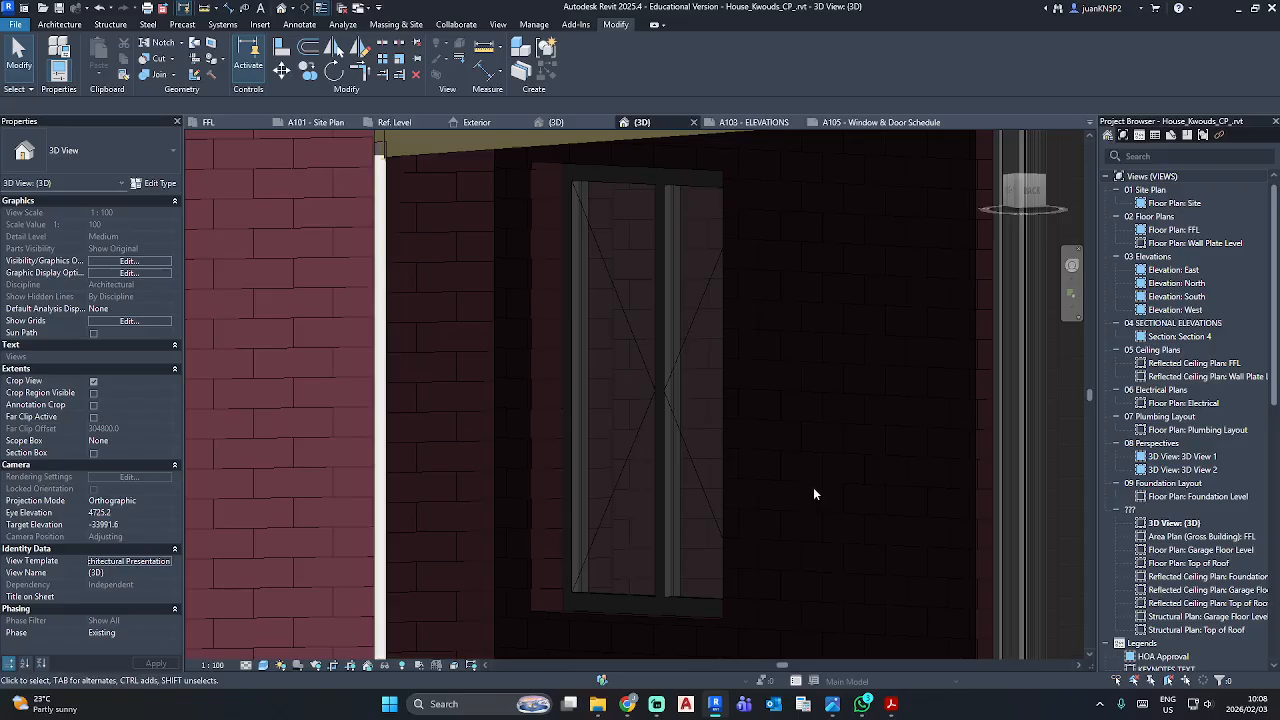
scroll(813, 494, "down", 5)
left_click(756, 408)
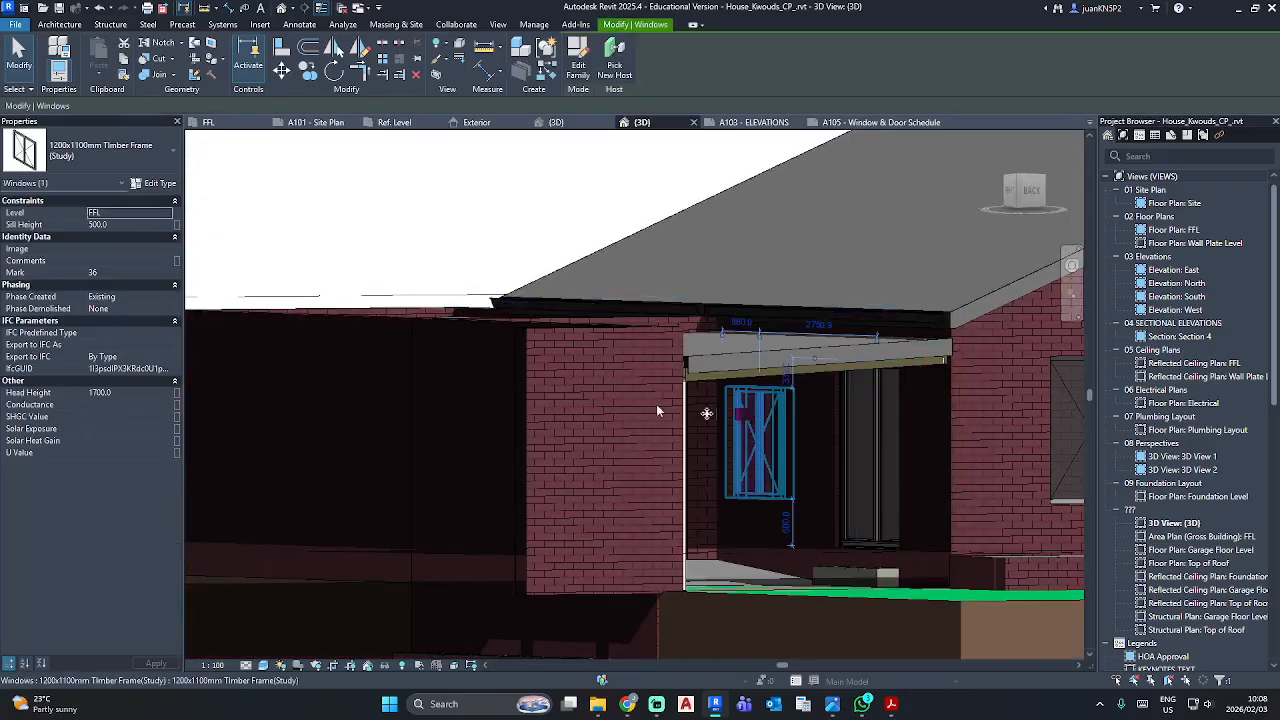
left_click(135, 224)
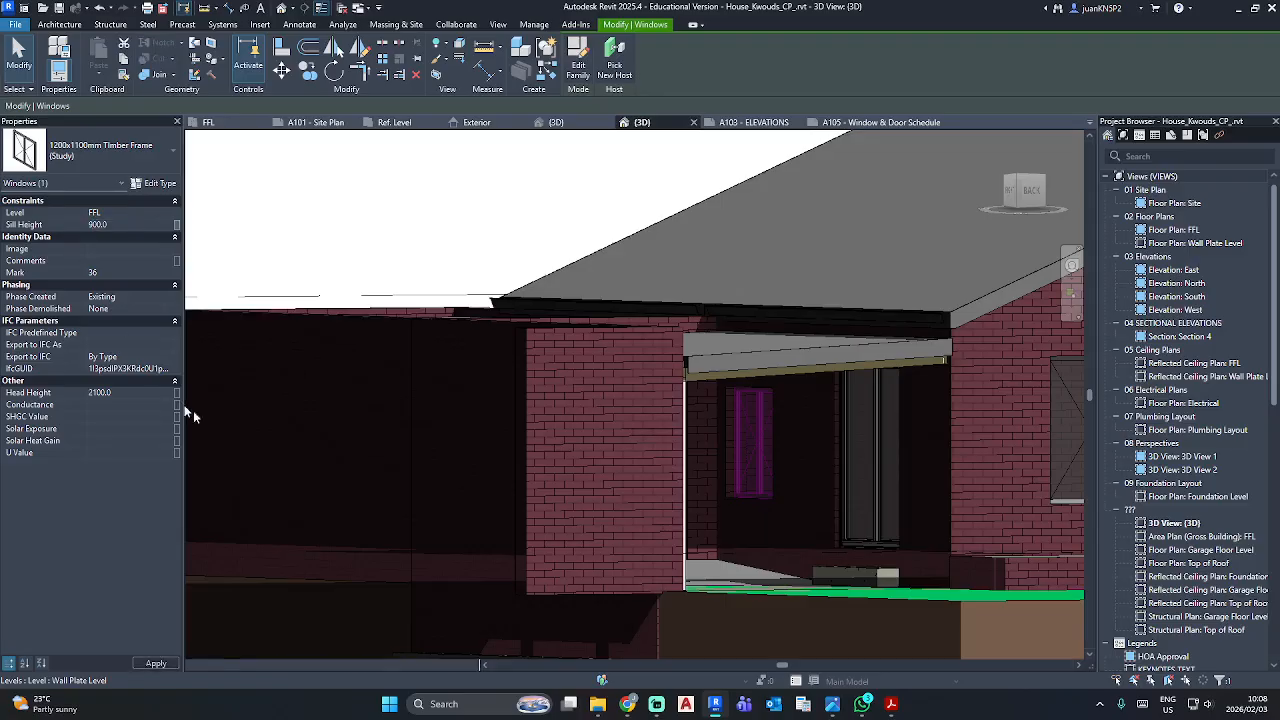
Open the FFL floor plan and examine the windows placed around the house.
left_click(1168, 230)
double_click(1168, 230)
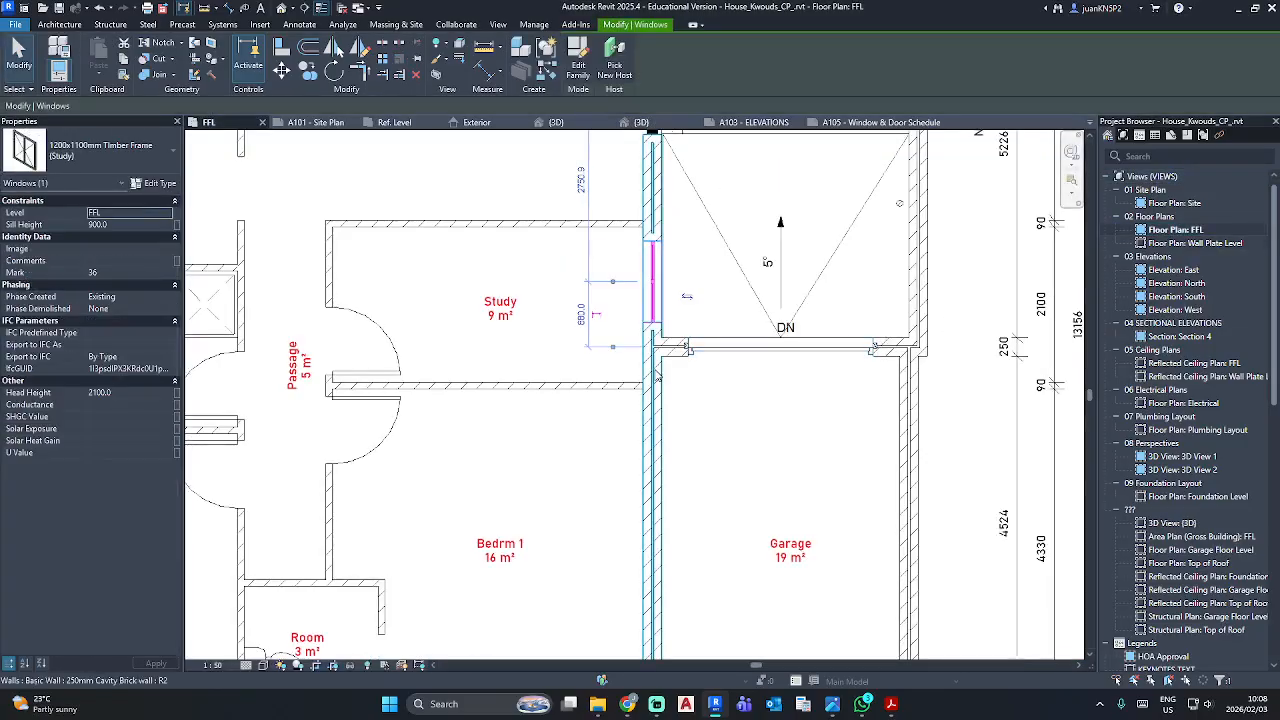
scroll(600, 302, "down", 2)
middle_click_drag(600, 302, 720, 333)
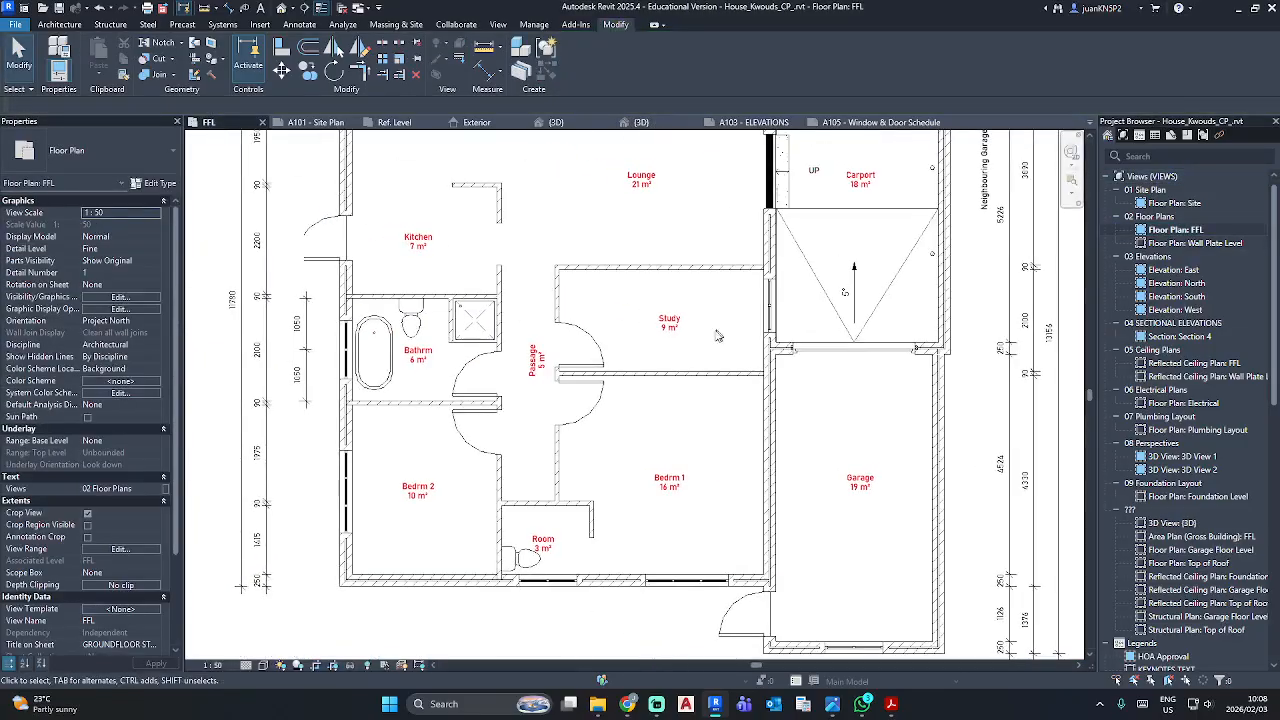
scroll(668, 388, "down", 2)
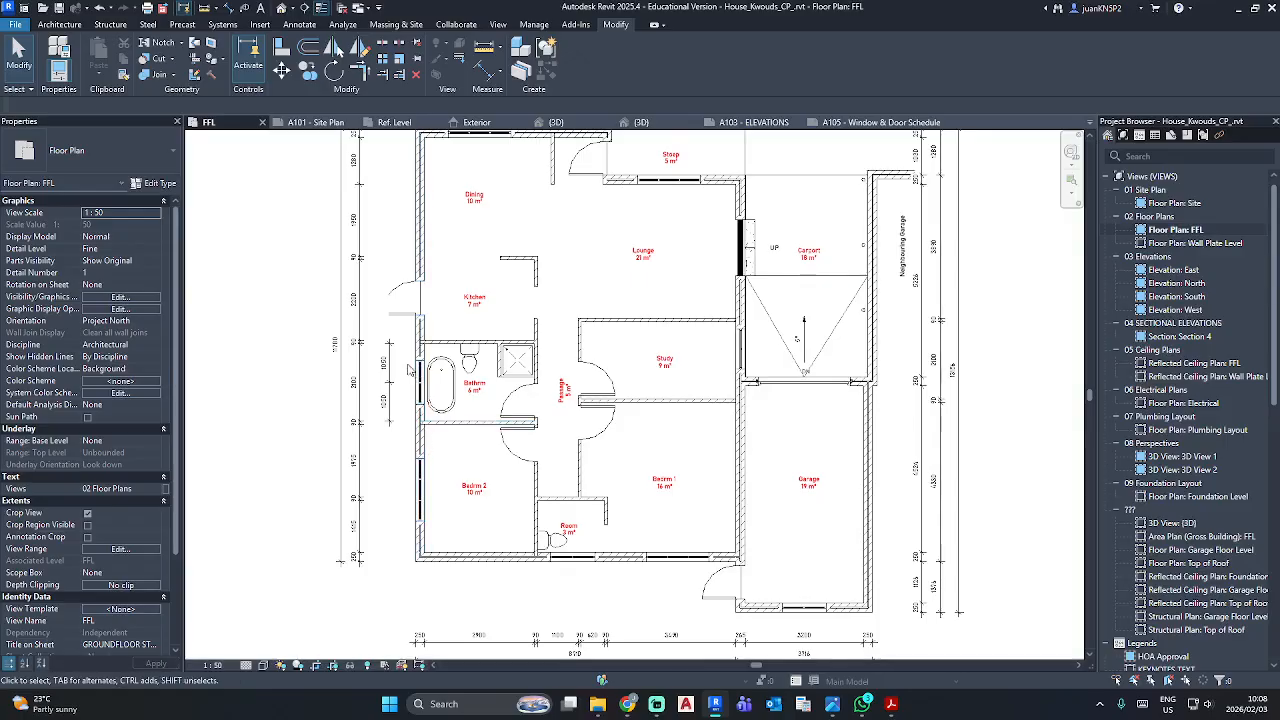
middle_click_drag(470, 309, 441, 441)
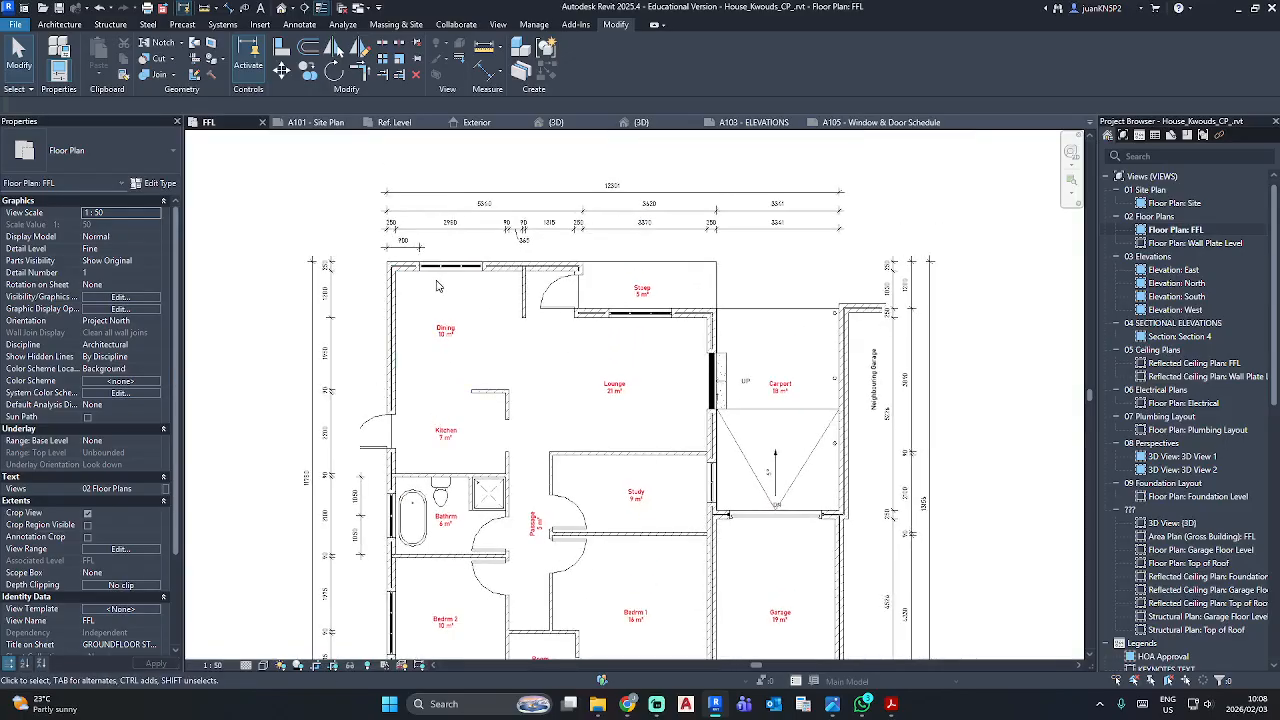
middle_click_drag(683, 416, 684, 356)
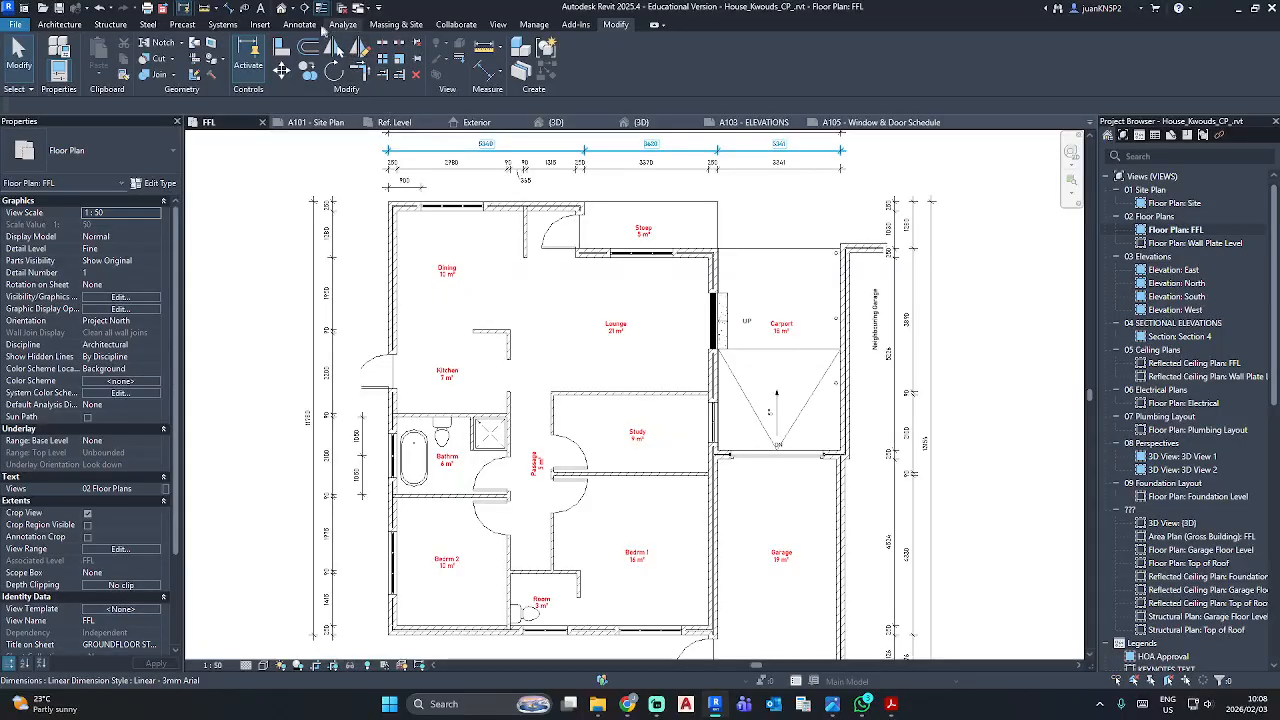
Set the Phase of the default 3D view to New Construction and inspect the house from the back.
left_click(284, 8)
middle_click_drag(586, 297, 909, 404, "shift")
scroll(909, 404, "down", 4)
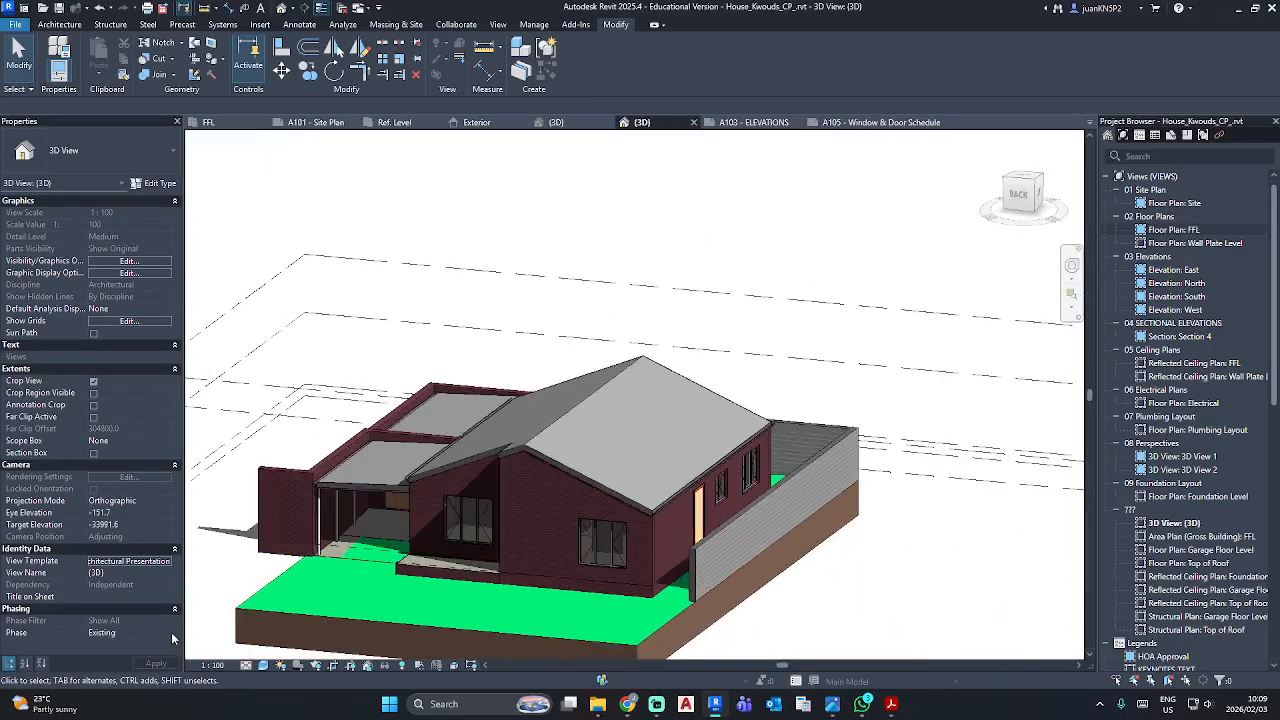
left_click(151, 634)
left_click(124, 655)
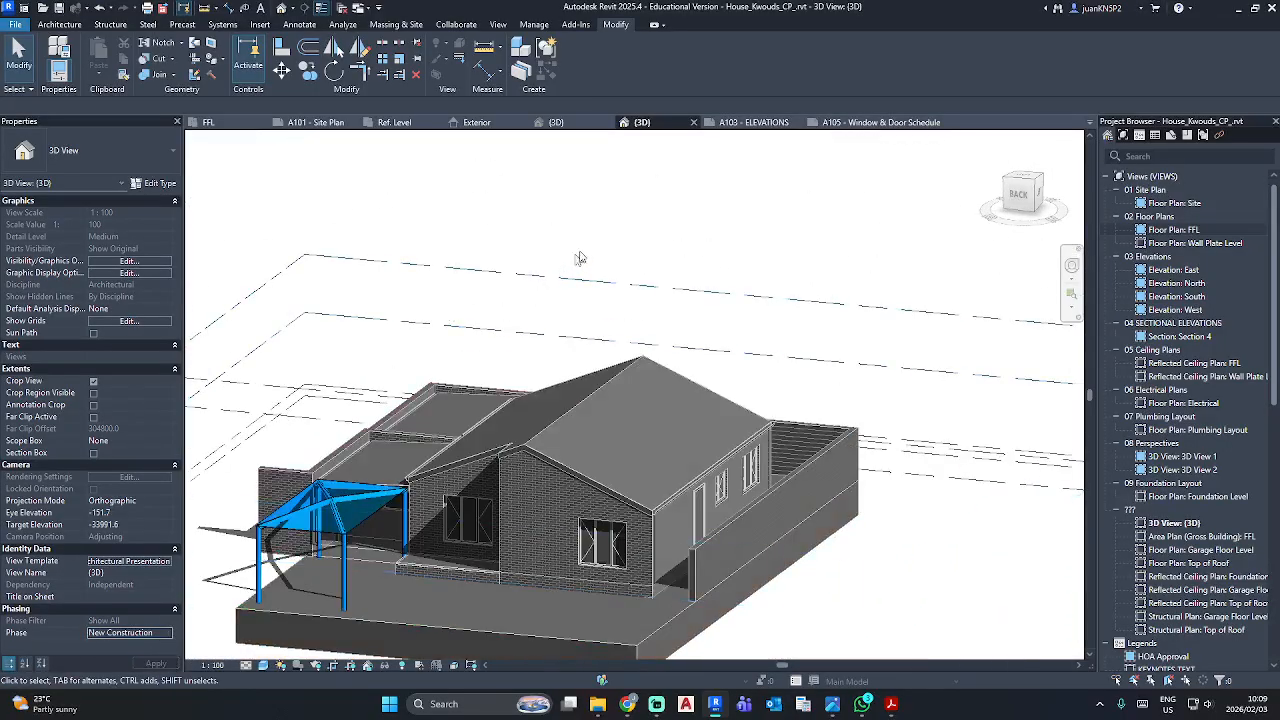
middle_click_drag(602, 241, 592, 201, "shift")
middle_click_drag(580, 223, 840, 262, "shift")
scroll(1150, 515, "down", 1)
Open sheet A105 - Window & Door Schedule and widen the illustration column of the window schedule.
scroll(1150, 515, "down", 10)
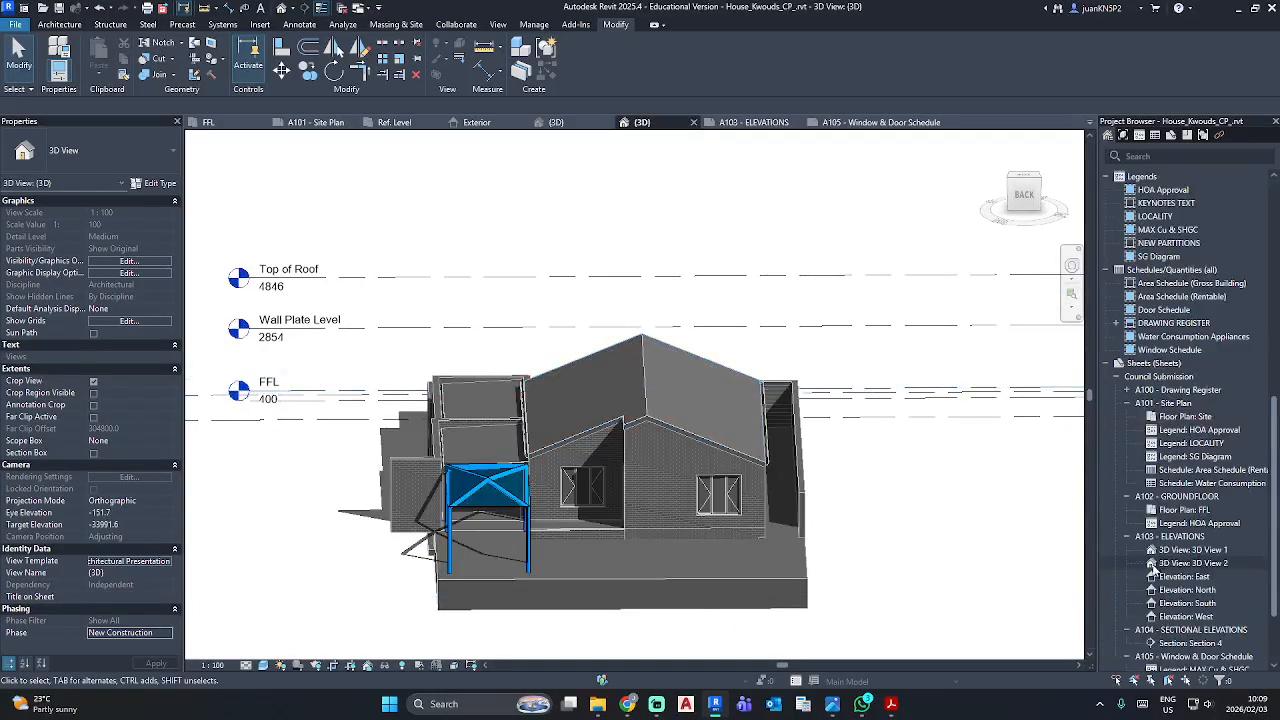
left_click(1196, 571)
double_click(1199, 576)
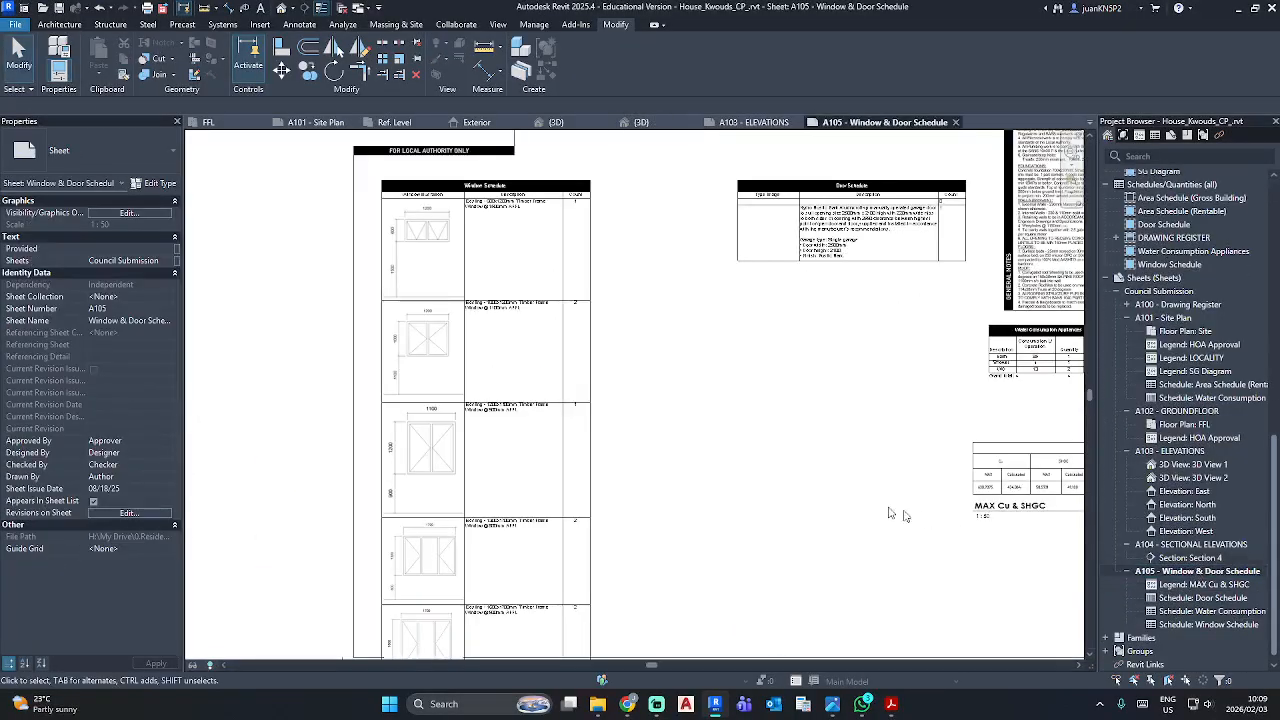
scroll(686, 457, "up", 3)
scroll(561, 316, "up", 2)
left_click(561, 316)
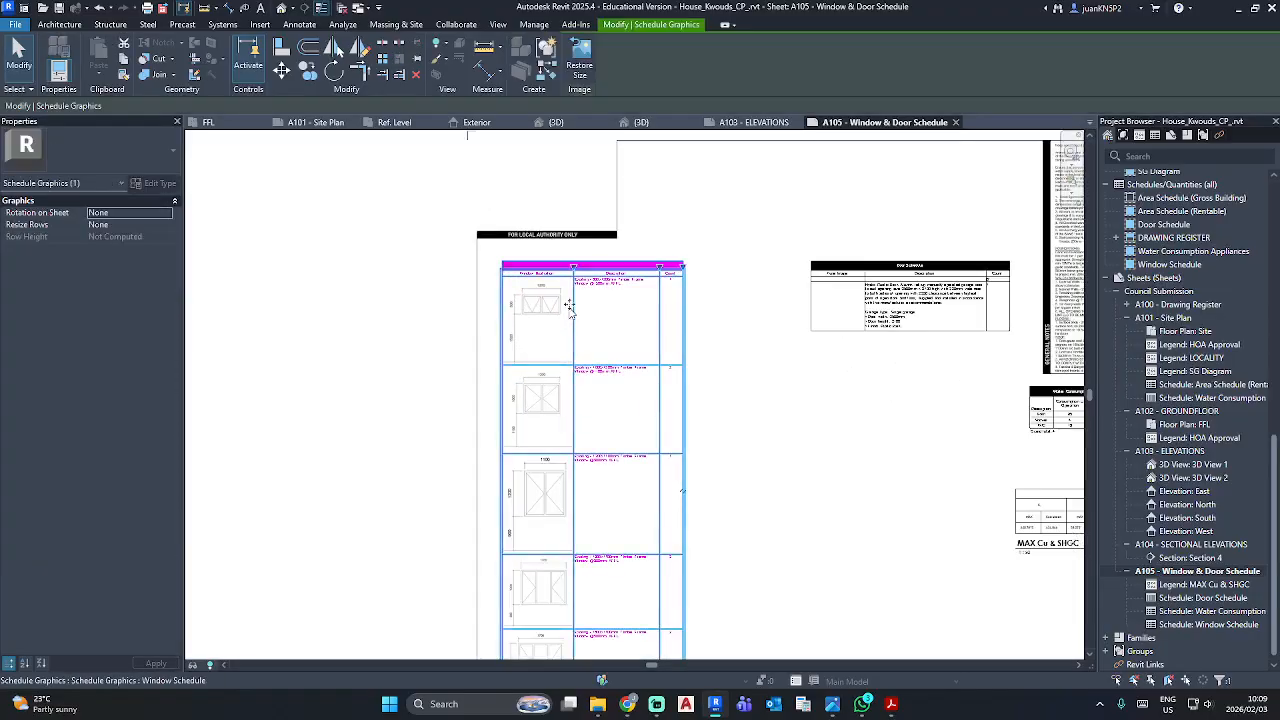
left_click_drag(568, 272, 558, 275)
middle_click_drag(640, 297, 528, 237)
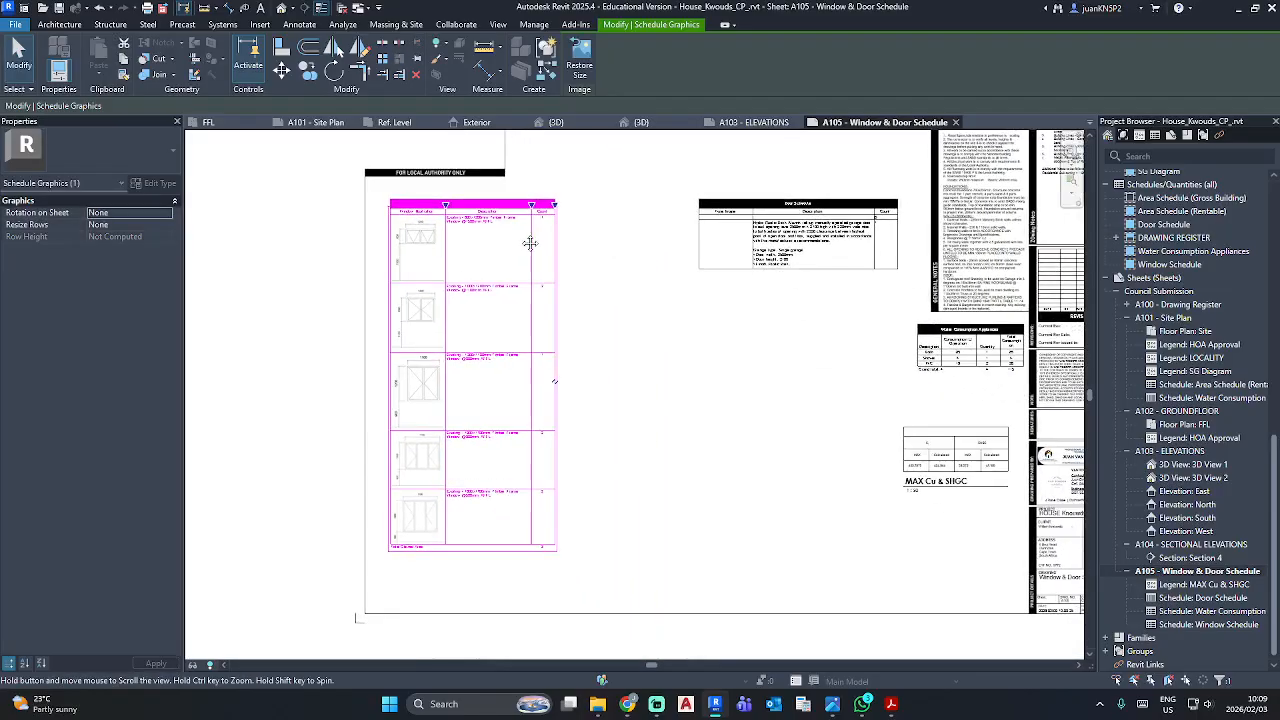
left_click_drag(446, 208, 453, 208)
left_click(709, 314)
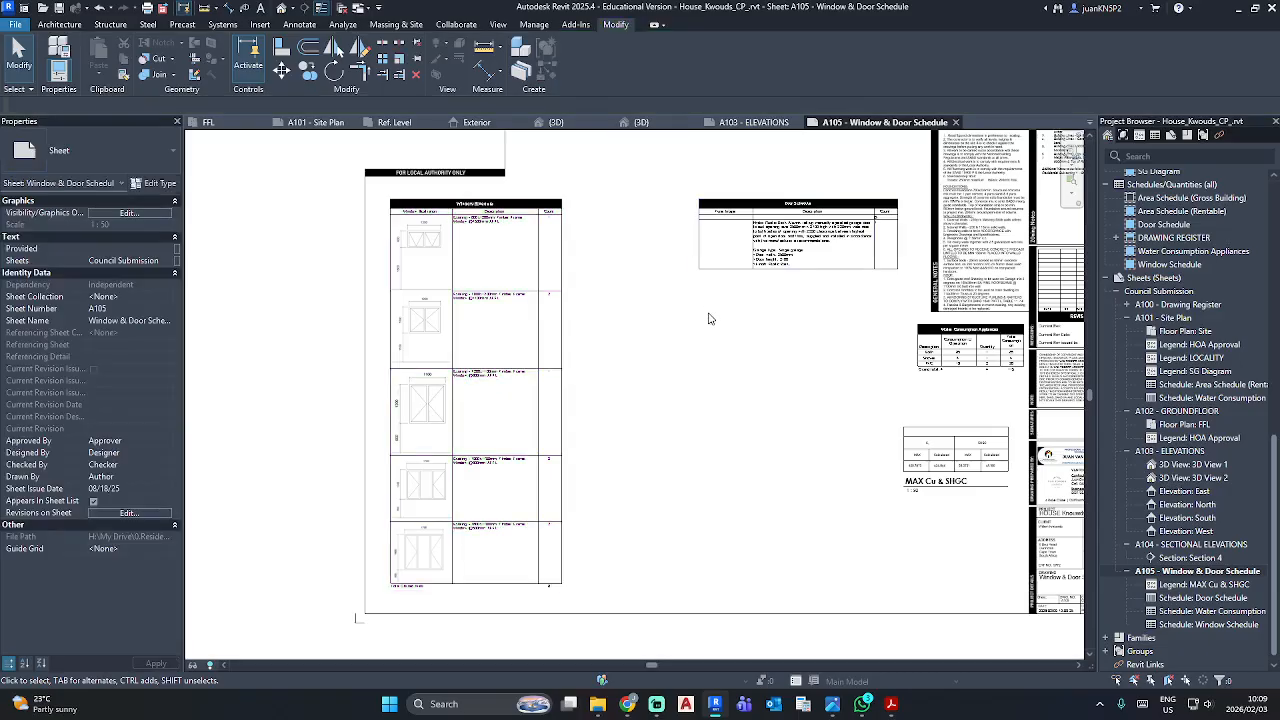
Look over sheets A105 and A101, and shift the floor plan viewport on sheet A102 - GROUNDFLOOR toward the title block.
left_click(798, 230)
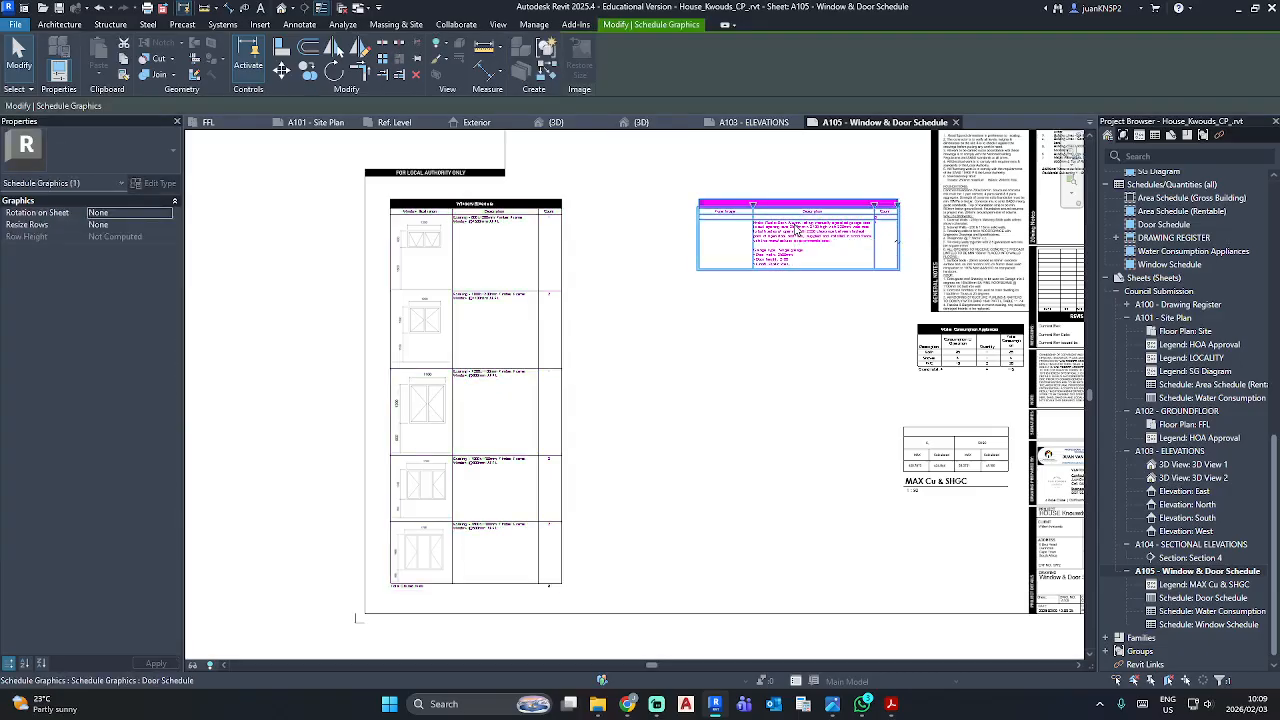
left_click(759, 397)
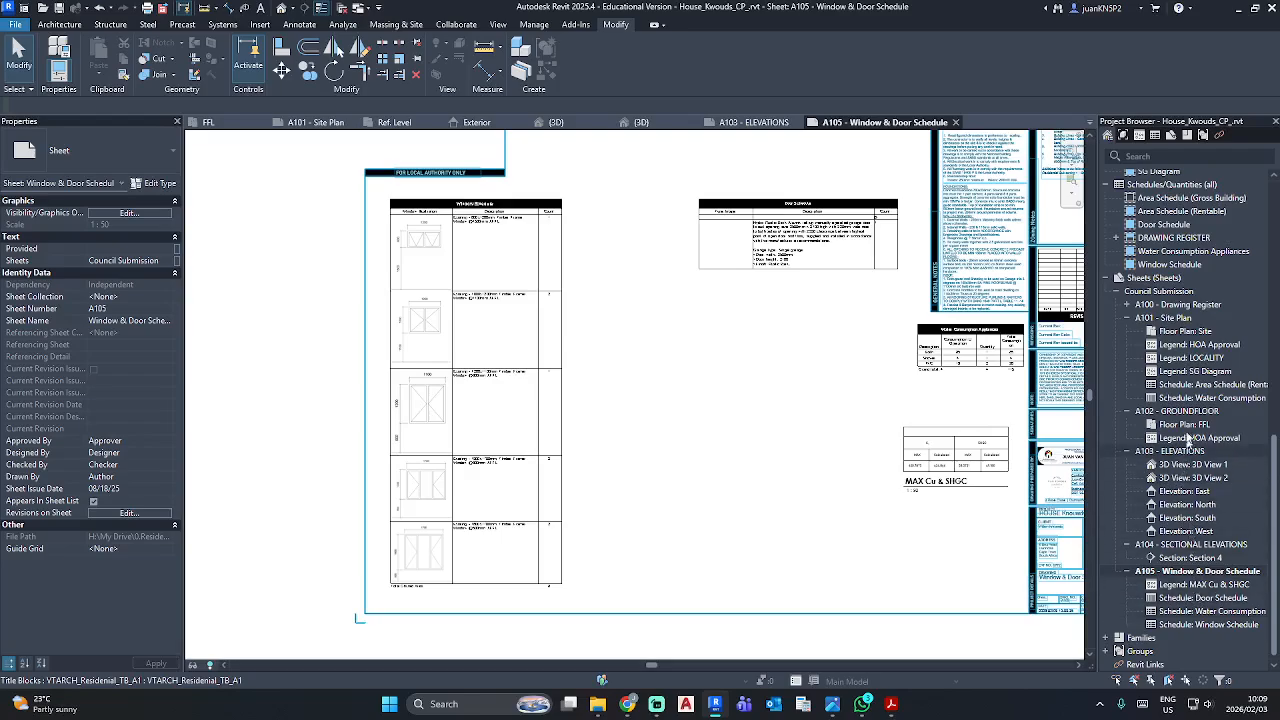
double_click(1168, 318)
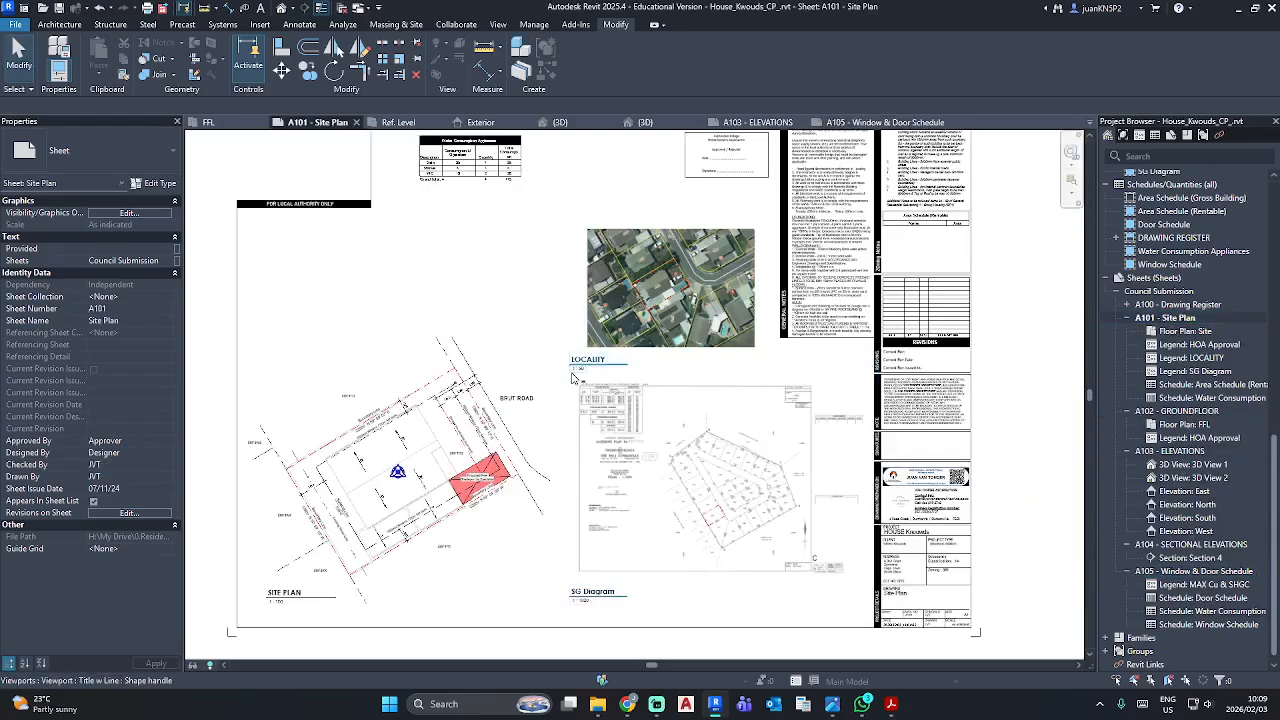
middle_click_drag(573, 377, 609, 400)
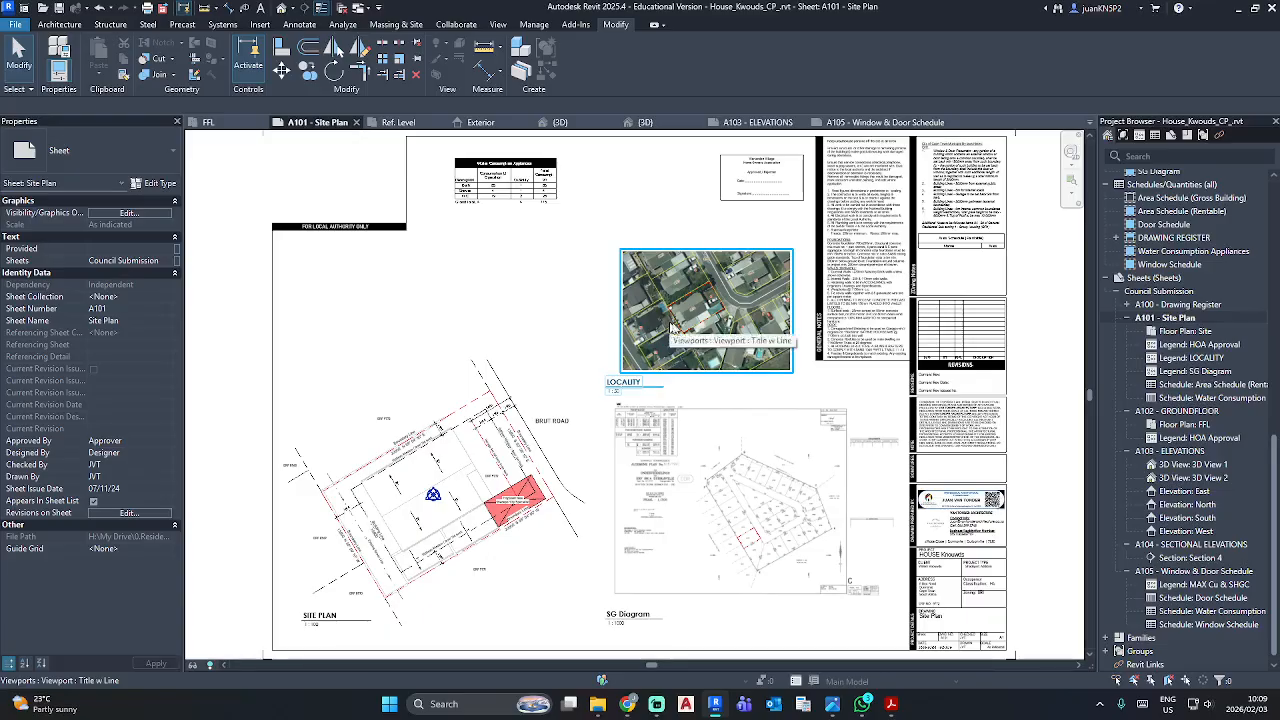
double_click(1172, 411)
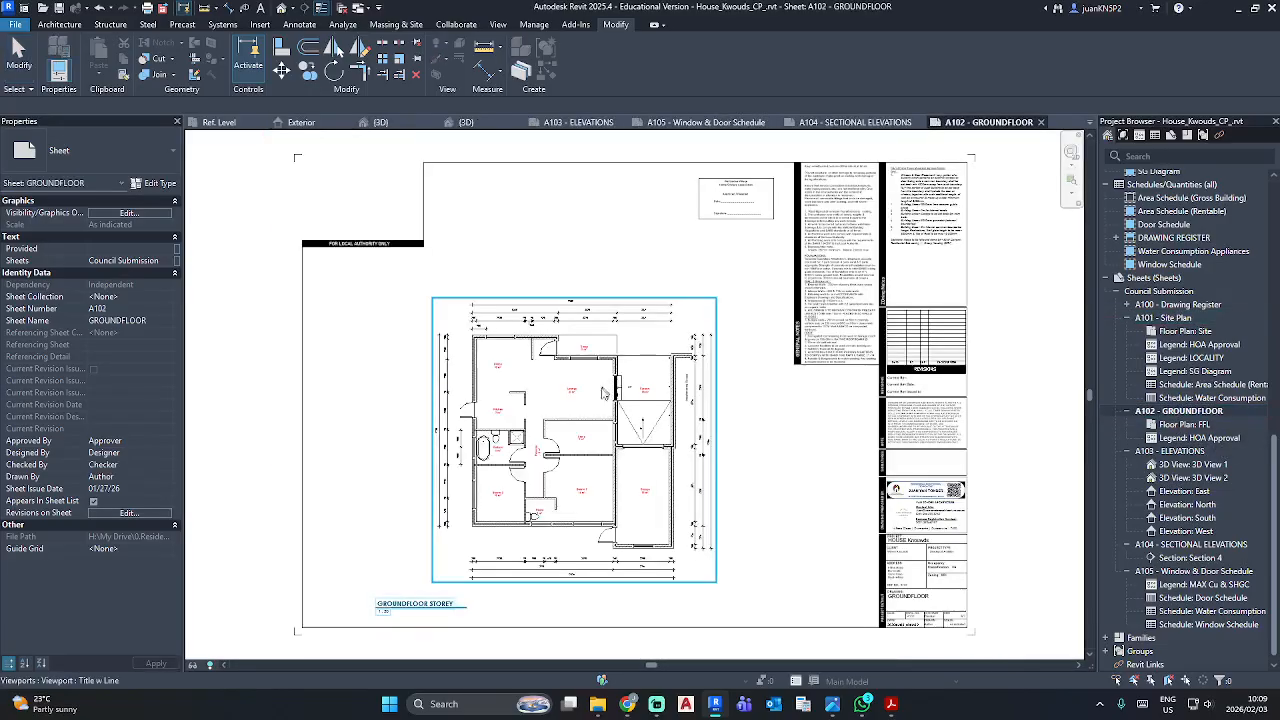
scroll(604, 393, "down", 2)
left_click(598, 417)
left_click_drag(598, 417, 633, 417)
left_click(709, 601)
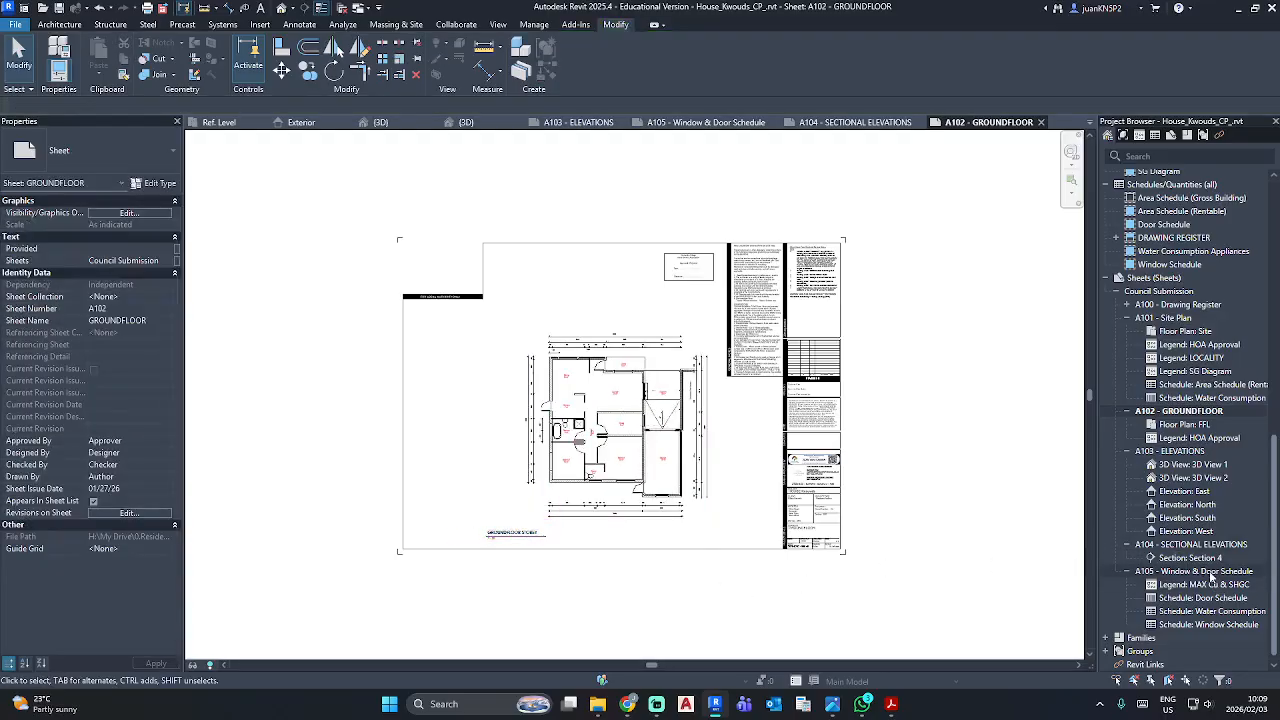
Place the Window Schedule on sheet A102 beside the ground floor plan, under the local authority box.
left_click(1166, 264)
left_click_drag(408, 427, 453, 427)
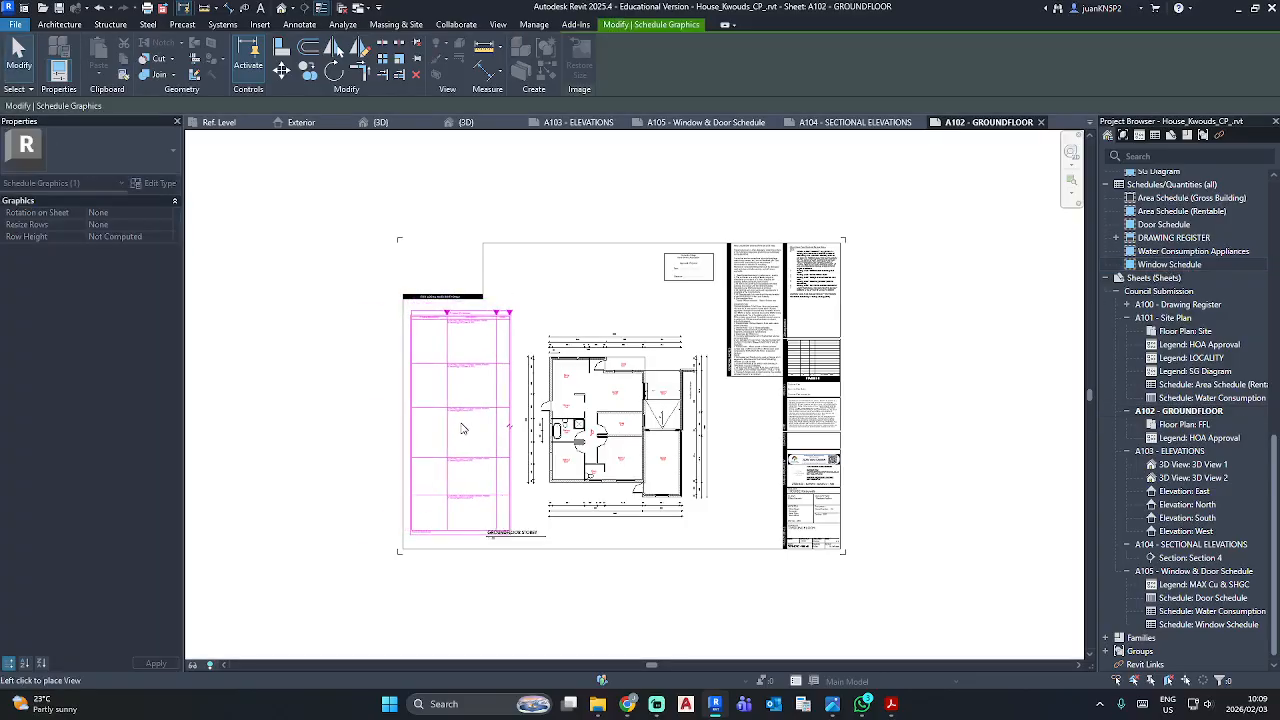
left_click(463, 428)
Nudge the floor plan viewport further from the window schedule and move its GROUNDFLOOR STOREY title clear of the schedule.
left_click(594, 474)
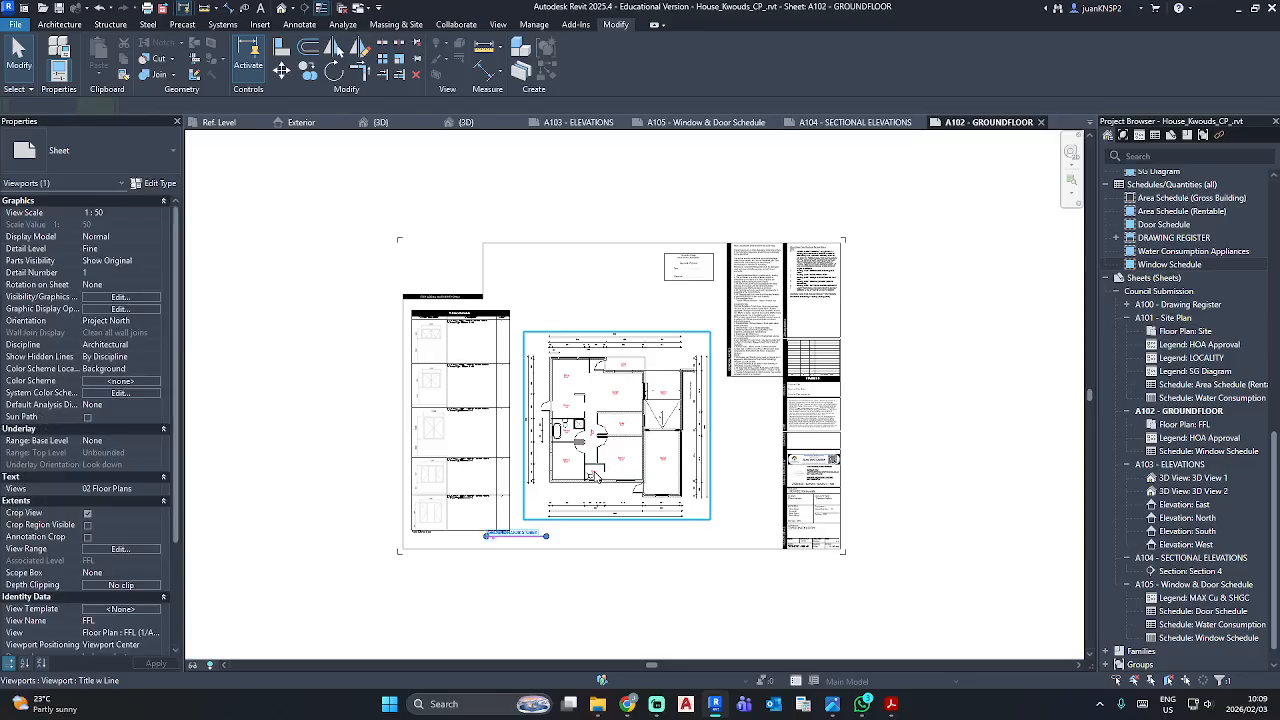
key("Right")
key("Right")
key("Right")
key("Right")
key("Right")
key("Right")
left_click(590, 544)
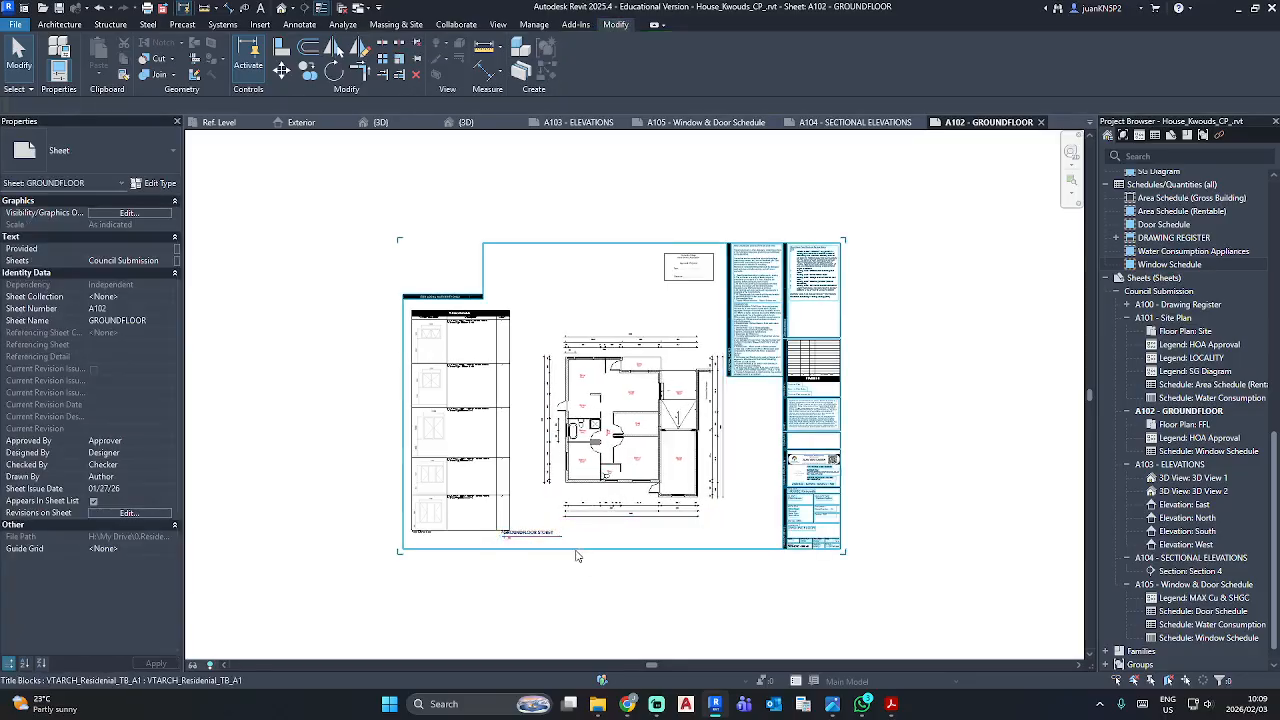
scroll(550, 544, "up", 3)
left_click_drag(507, 523, 584, 523)
key("Escape")
Delete the window, door and water consumption schedules and the MAX Cu & SHGC legend from sheet A105.
double_click(1190, 584)
left_click(538, 353)
key("Delete")
left_click(795, 258)
key("Delete")
left_click(970, 345)
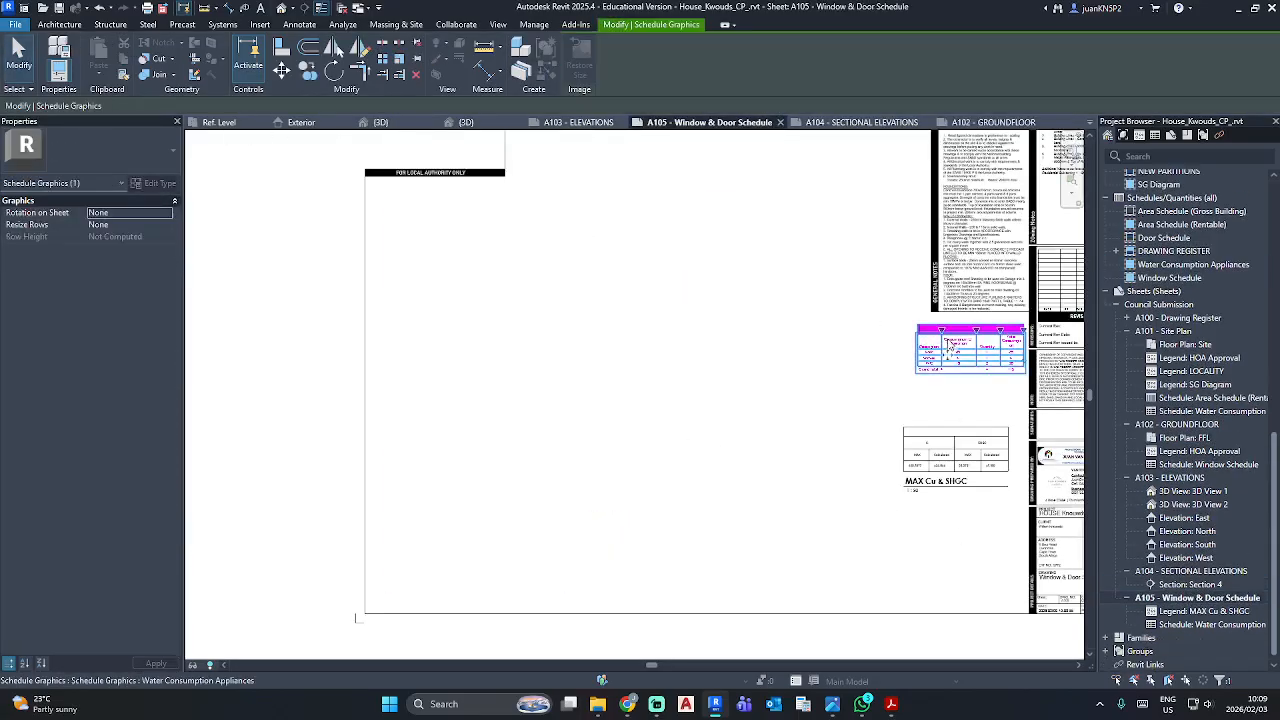
key("Delete")
left_click(955, 455)
key("Delete")
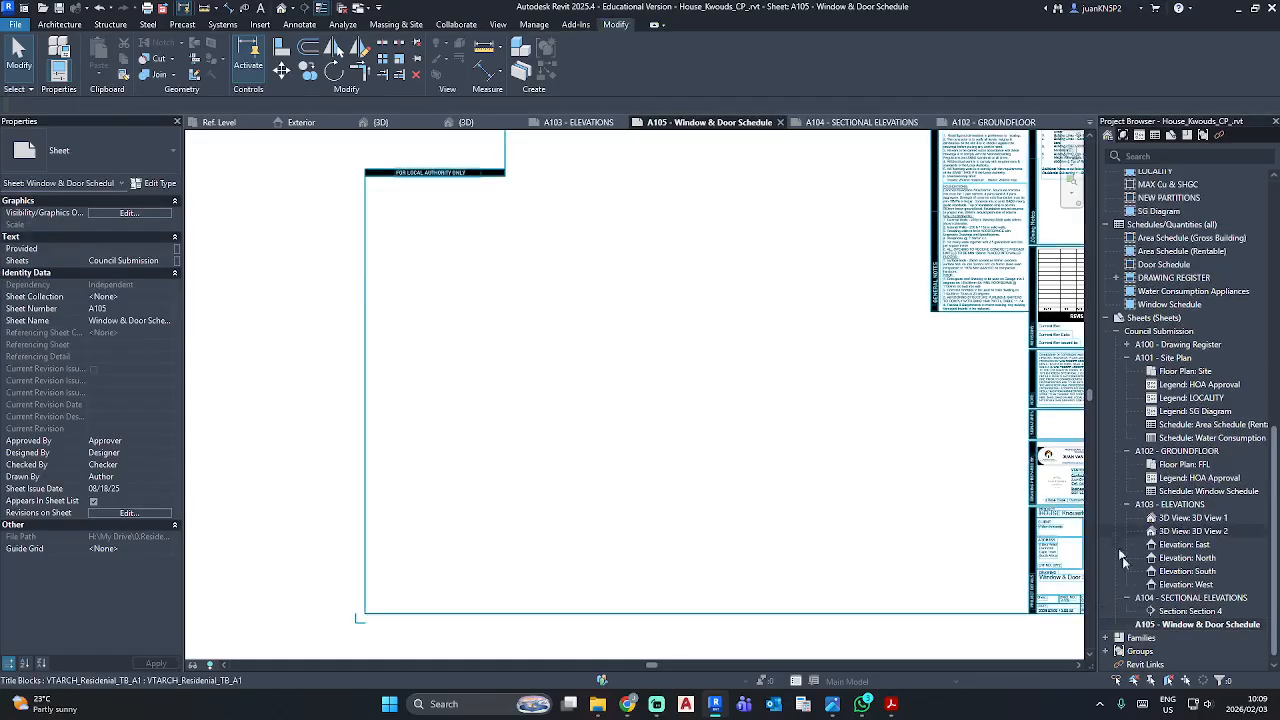
Check sheet A104 - SECTIONAL ELEVATIONS and examine the window schedule's illustrations, descriptions and counts on sheet A102.
double_click(1190, 597)
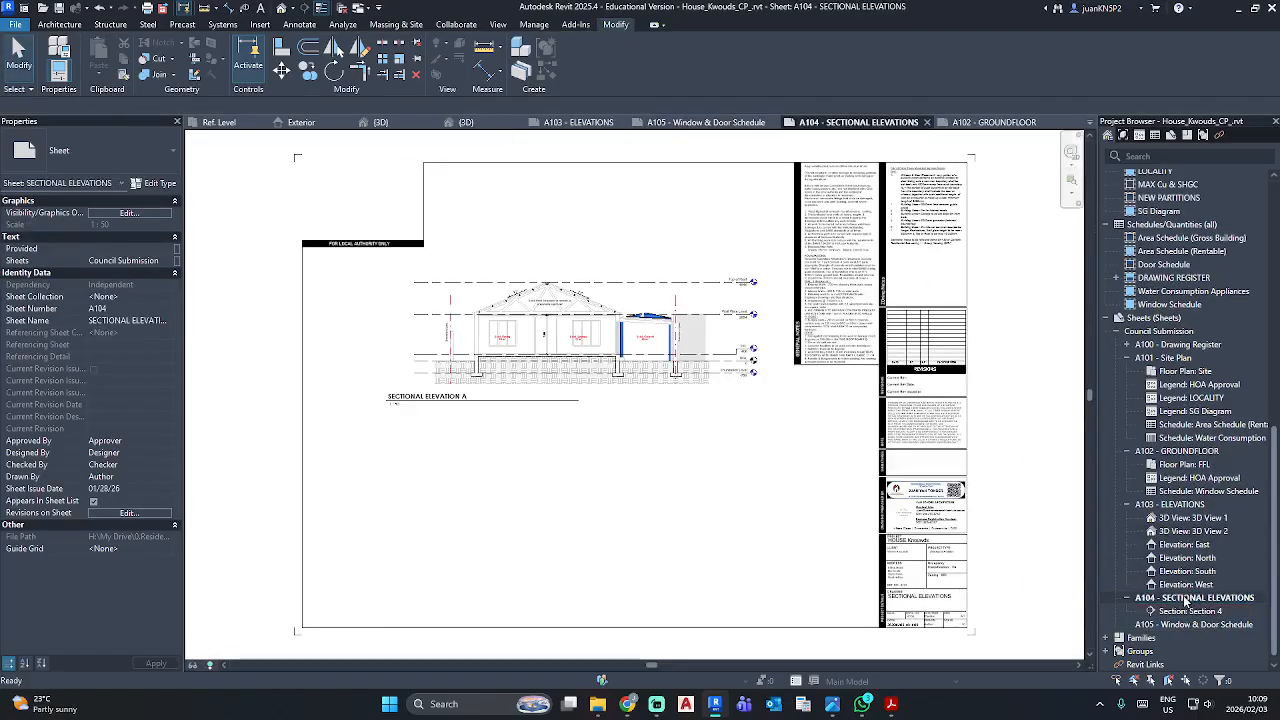
left_click(1180, 451)
double_click(1180, 451)
scroll(658, 489, "down", 4)
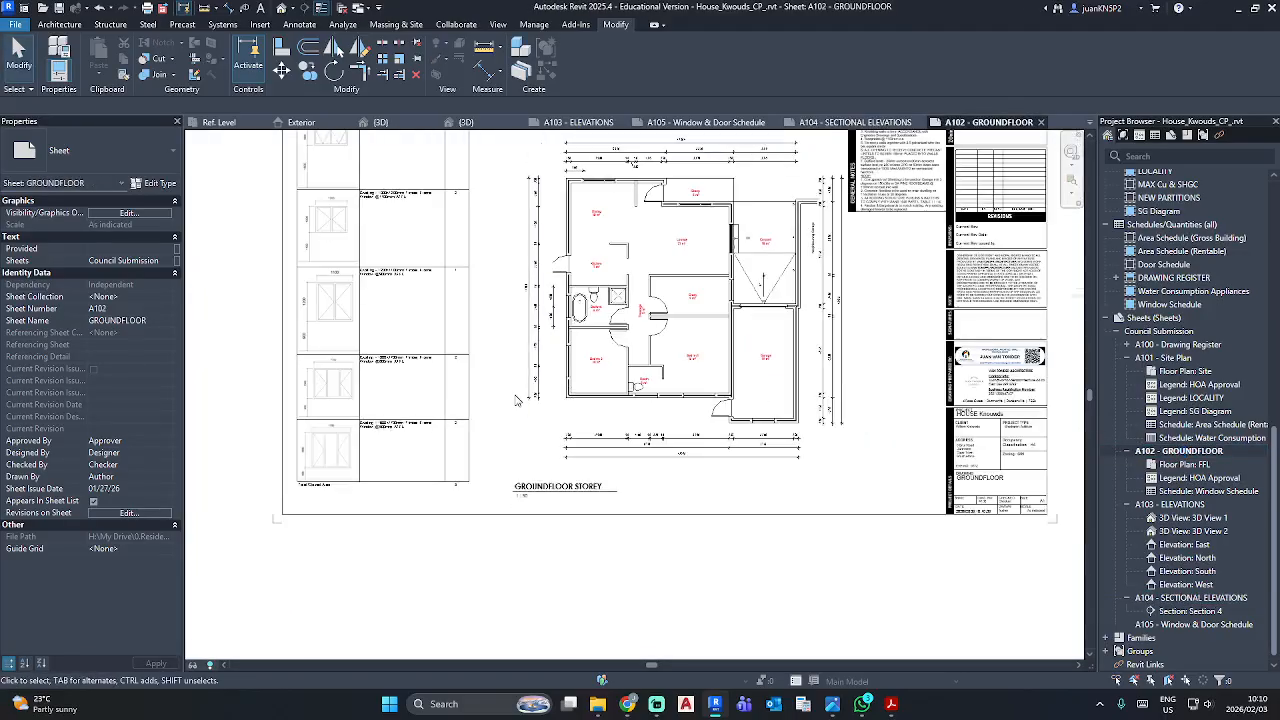
double_click(658, 489)
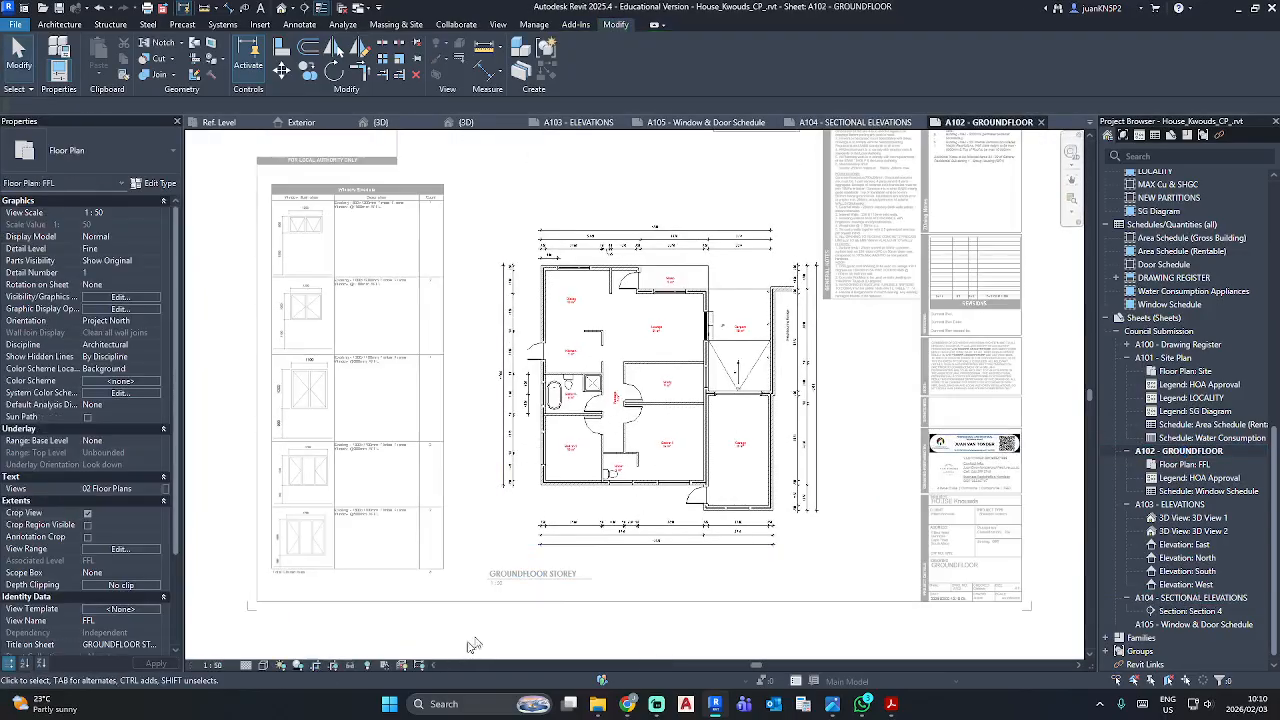
double_click(498, 611)
middle_click_drag(370, 442, 662, 453)
scroll(667, 453, "up", 2)
scroll(695, 600, "up", 3)
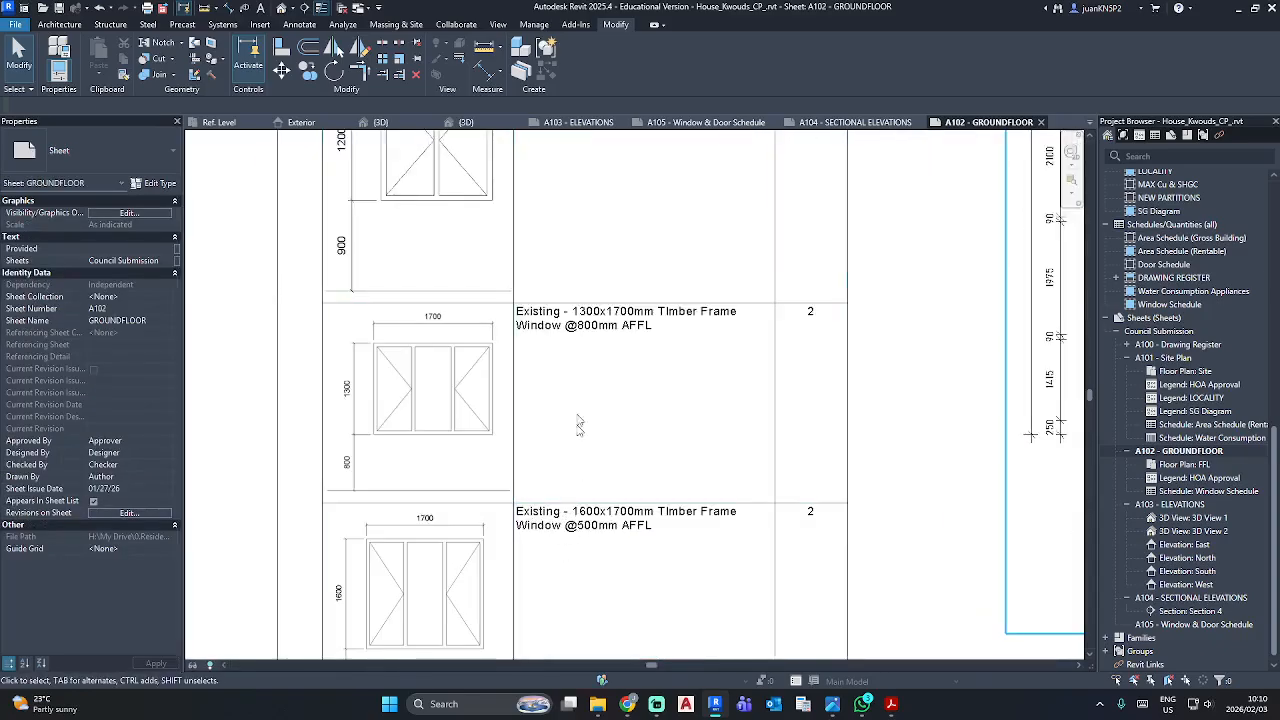
middle_click_drag(545, 566, 546, 488)
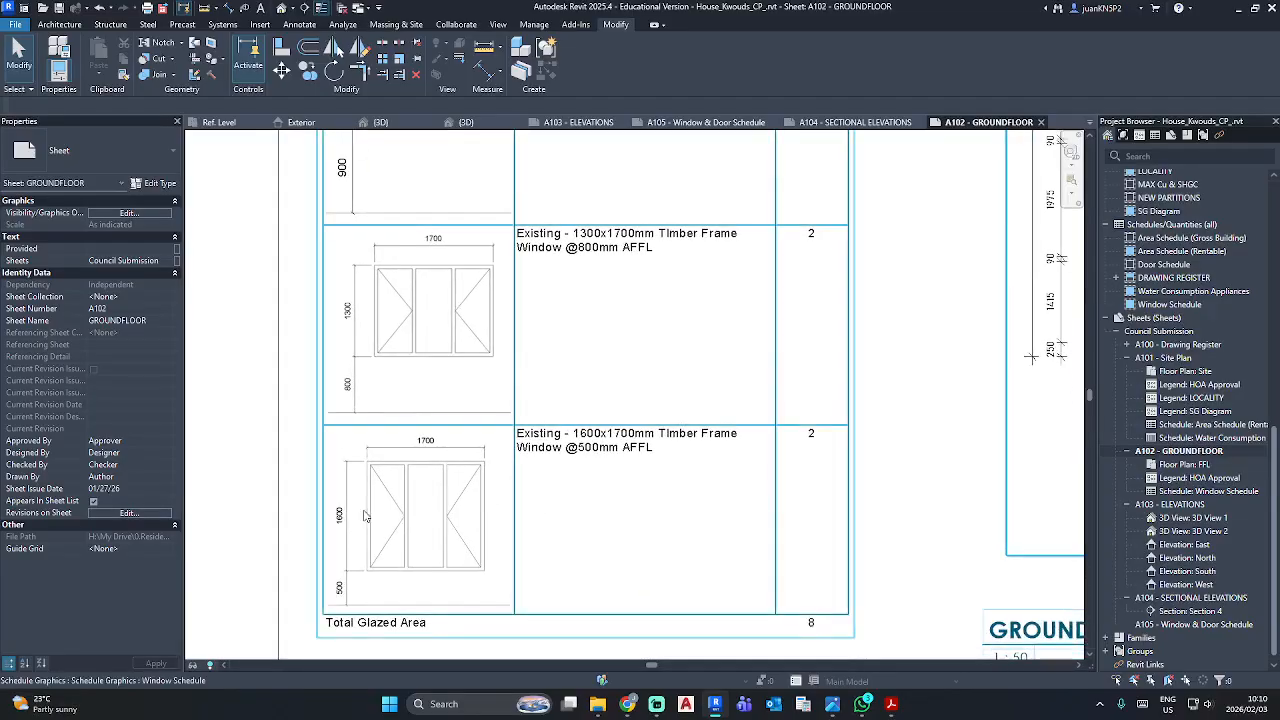
Check the type properties of the dining room's 1600x1700 timber frame window for a parameter suited to window tags.
scroll(416, 237, "down", 2)
middle_click_drag(417, 277, 371, 469)
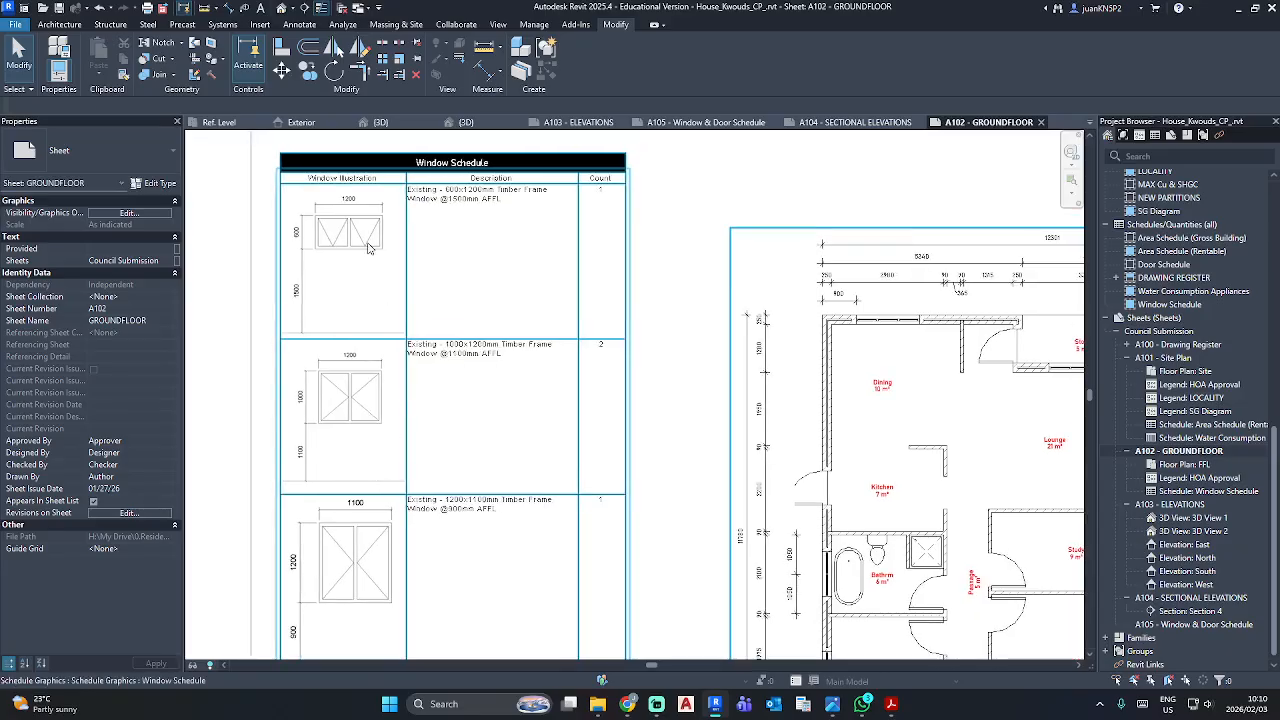
double_click(770, 297)
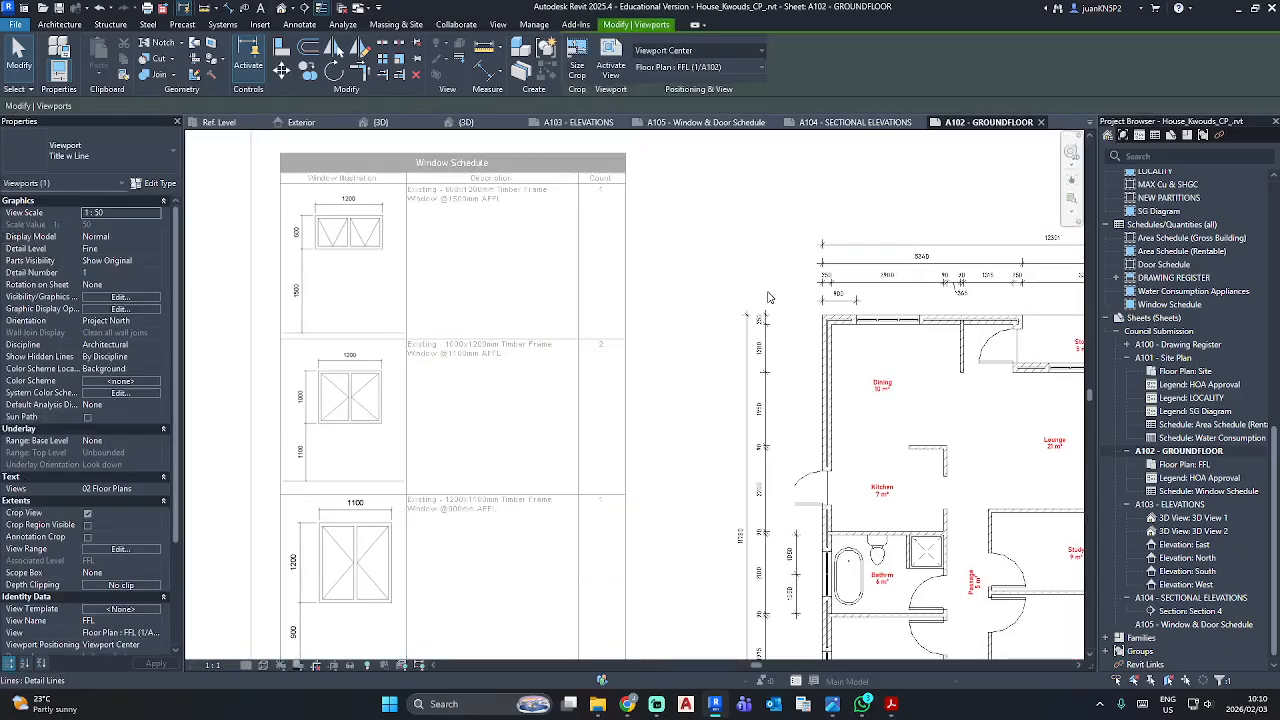
double_click(694, 241)
double_click(771, 296)
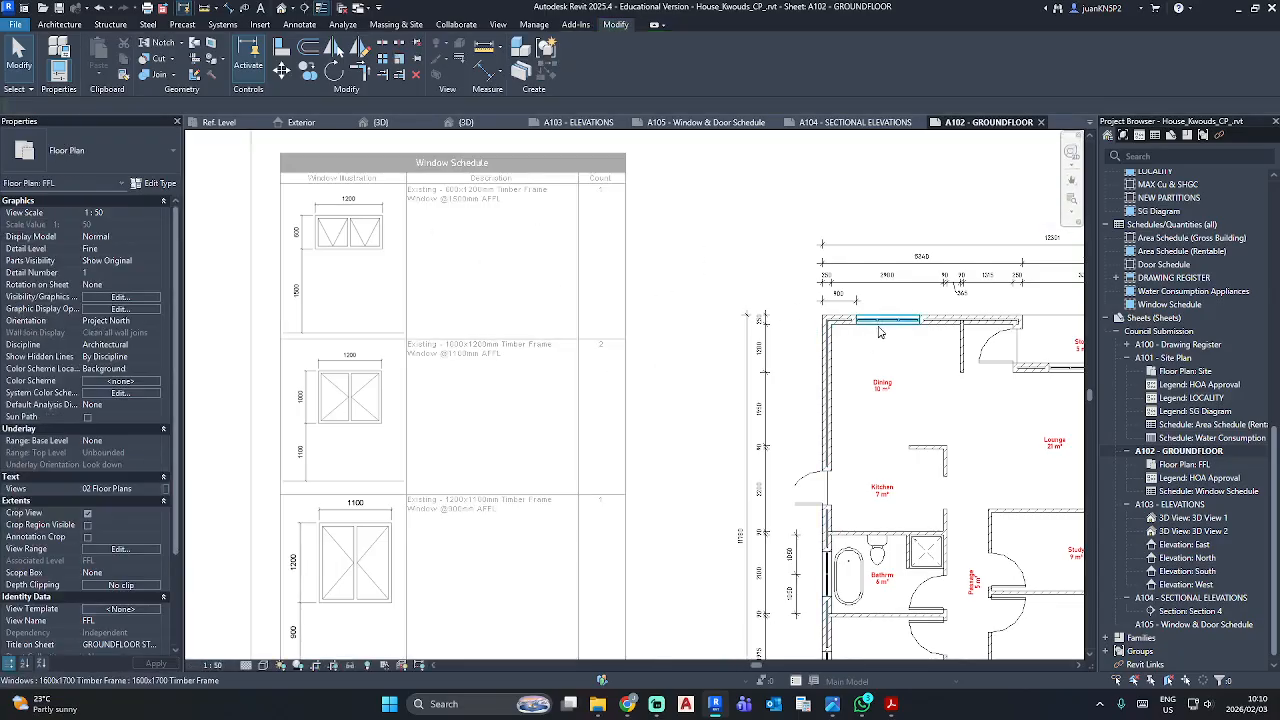
left_click(879, 334)
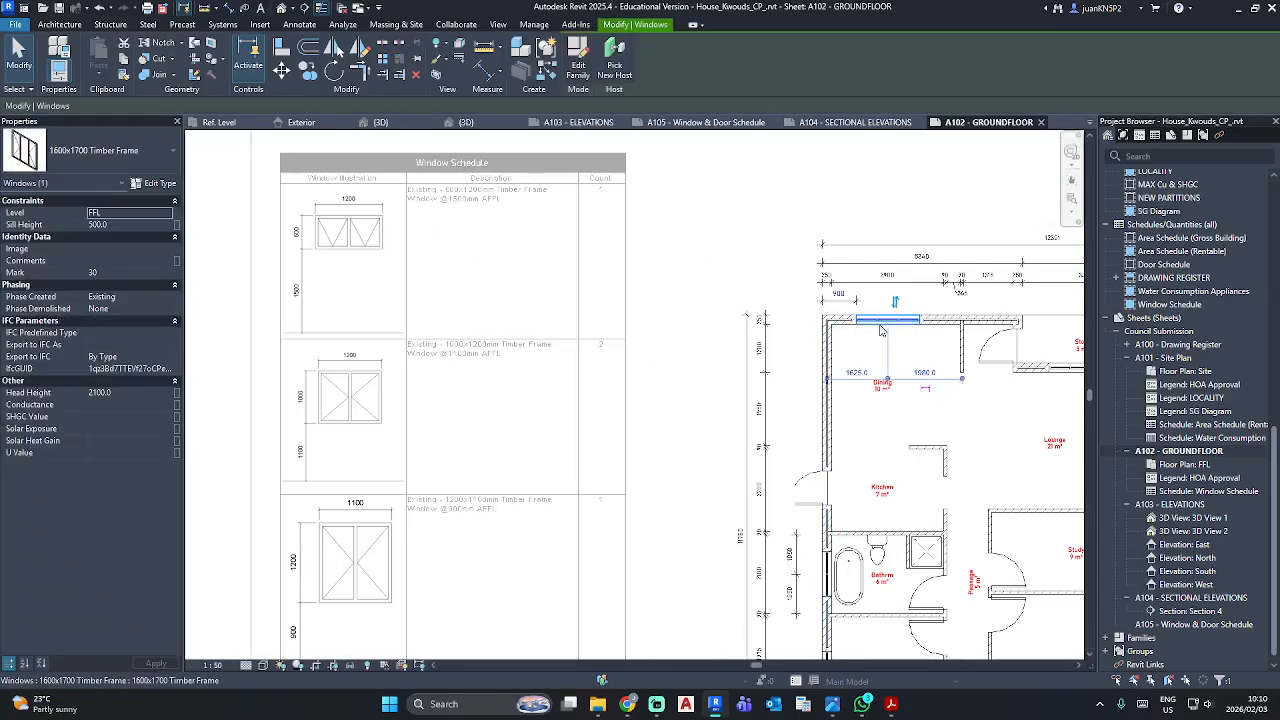
left_click(160, 184)
scroll(800, 393, "down", 3)
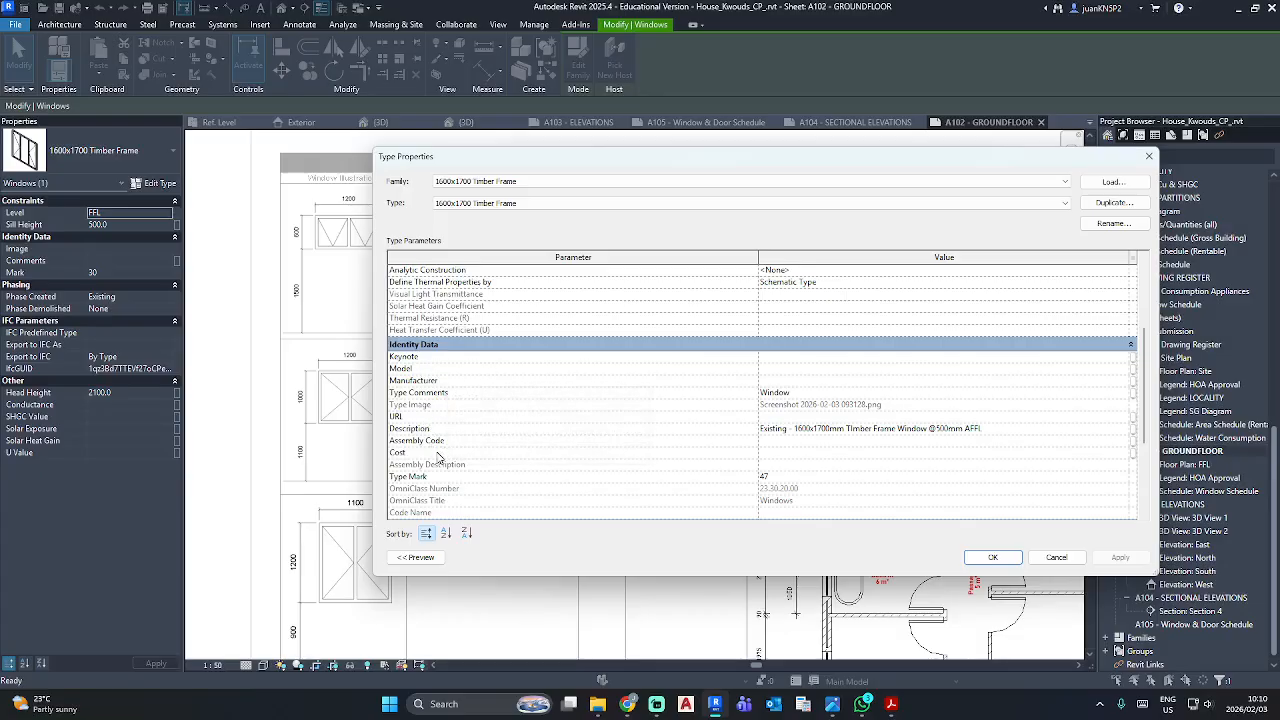
left_click(1149, 156)
left_click(157, 184)
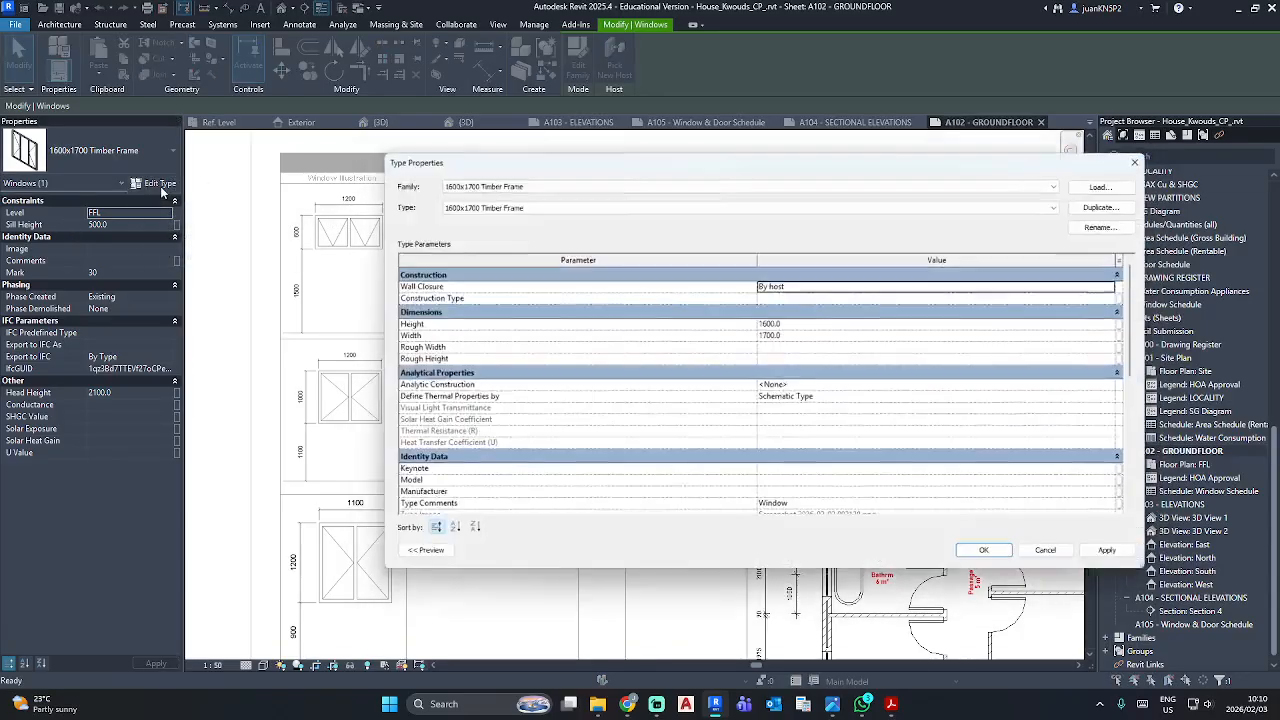
left_click(1150, 155)
double_click(672, 253)
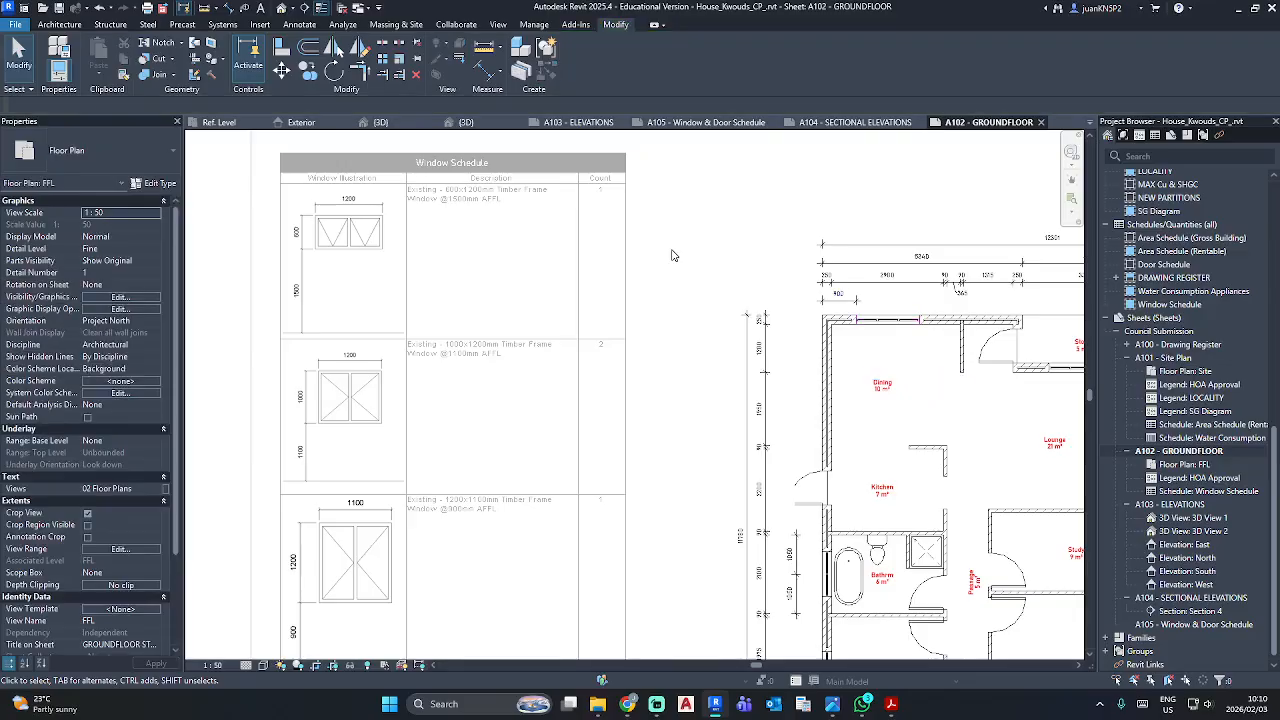
Open the Window Schedule placed on the sheet and add the Assembly Code field to its scheduled fields.
left_click(405, 274)
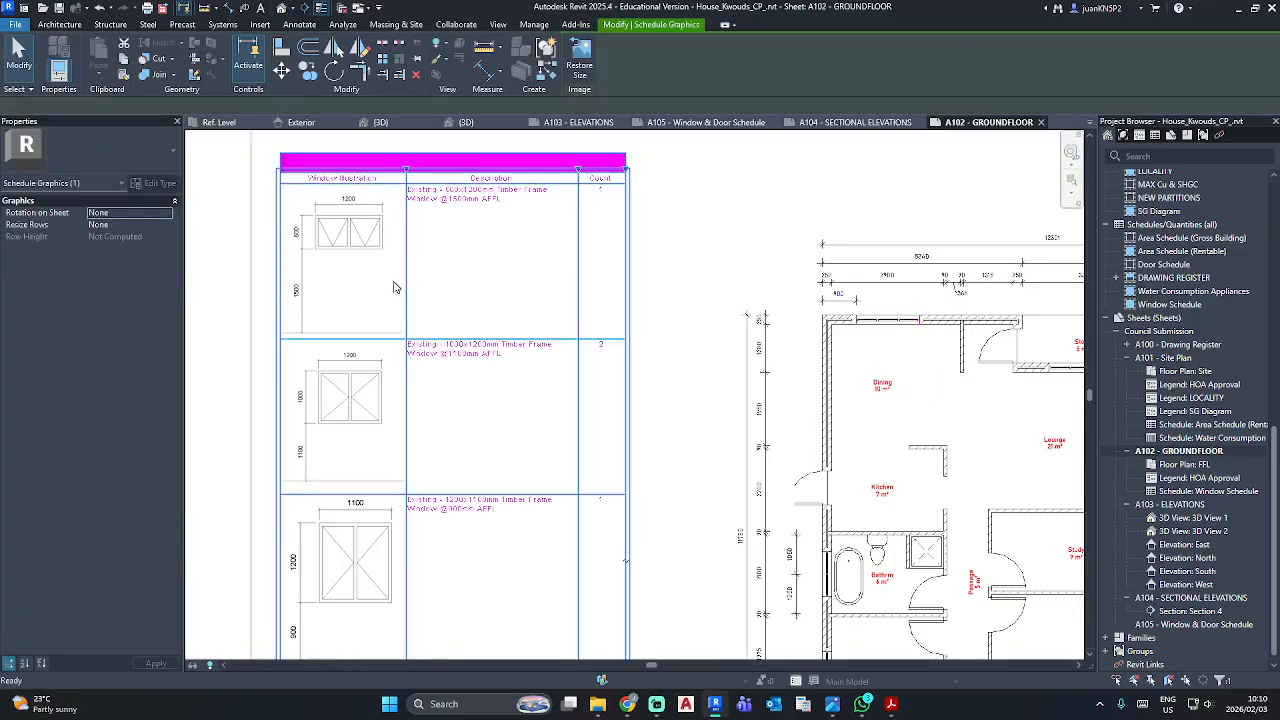
double_click(406, 277)
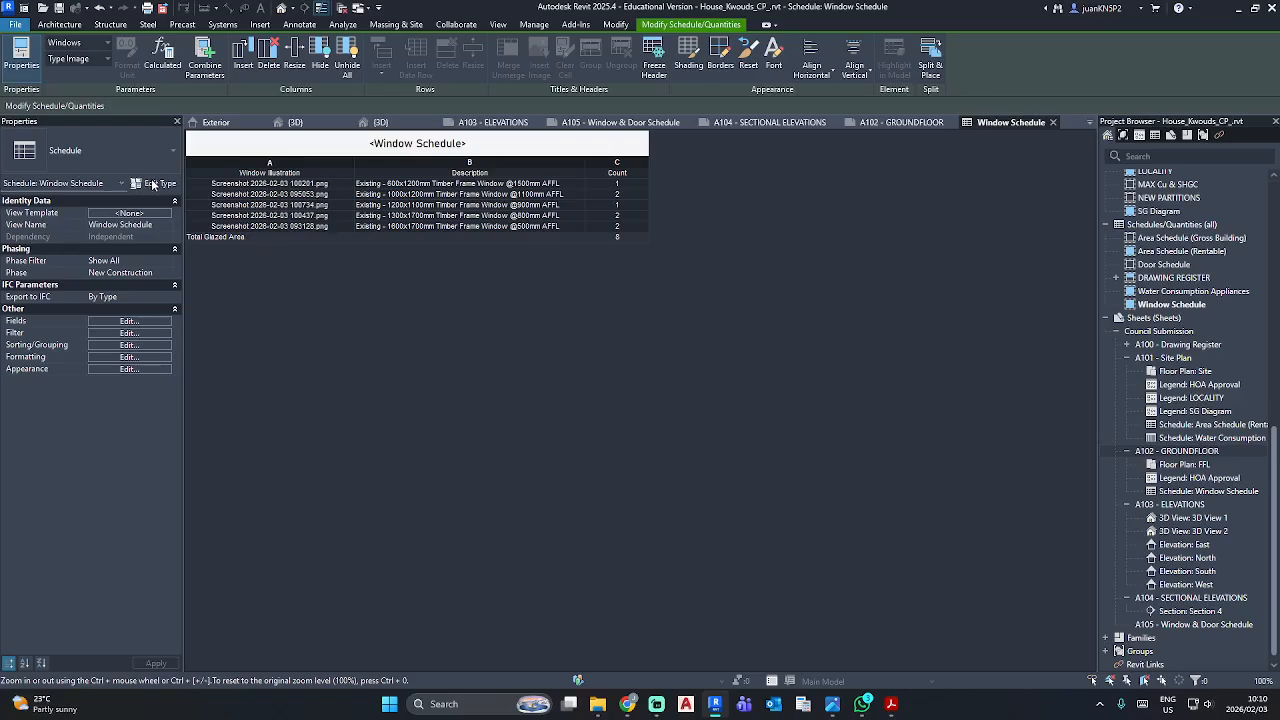
left_click(125, 322)
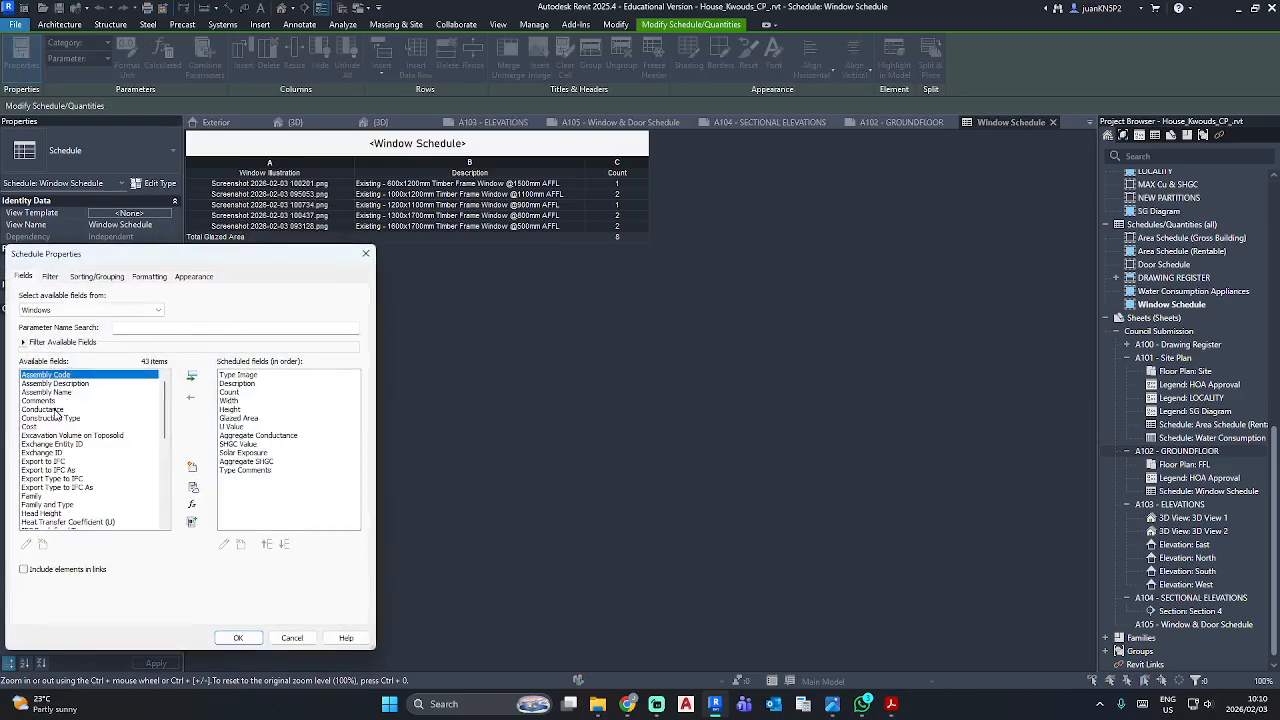
scroll(60, 425, "down", 4)
scroll(60, 434, "up", 3)
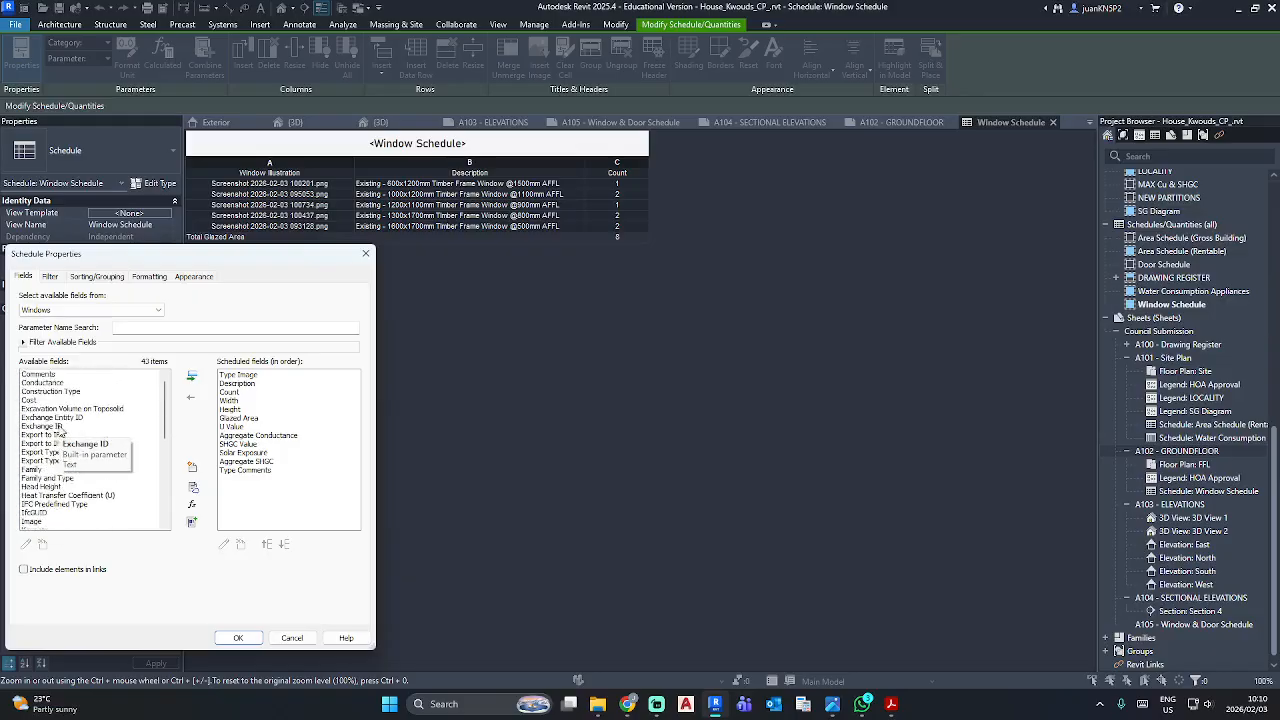
scroll(58, 425, "up", 1)
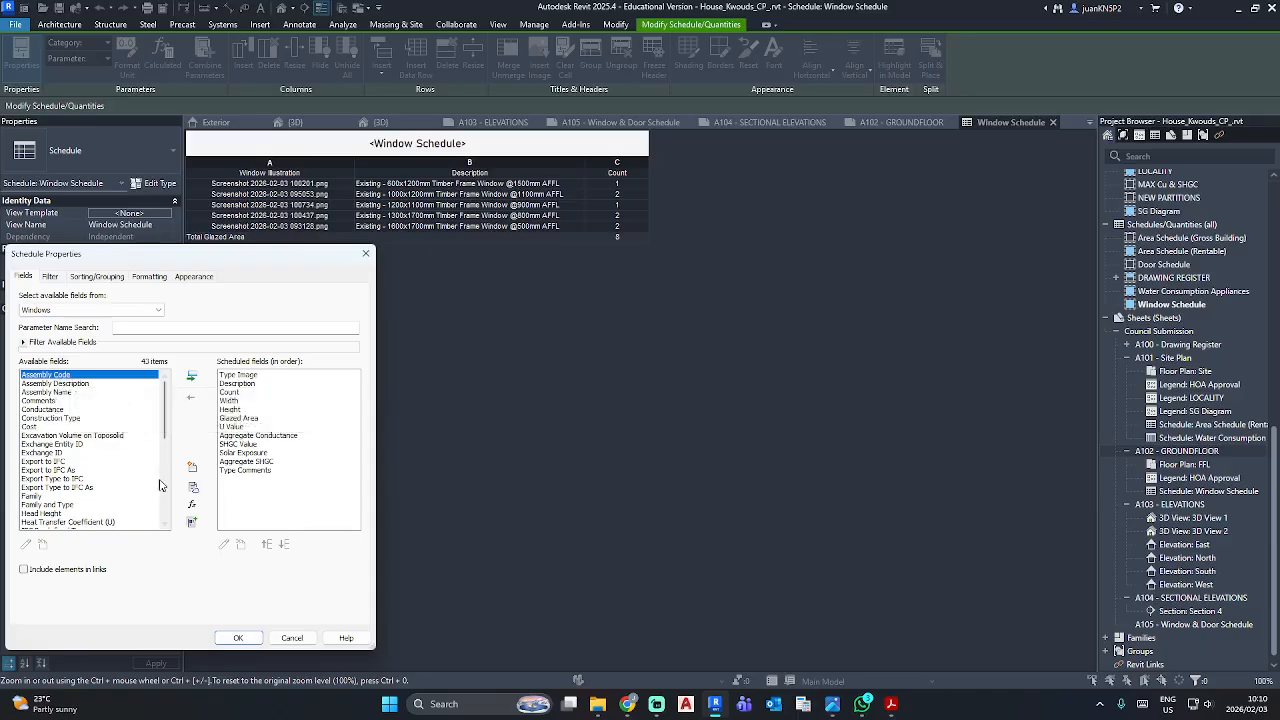
left_click(194, 385)
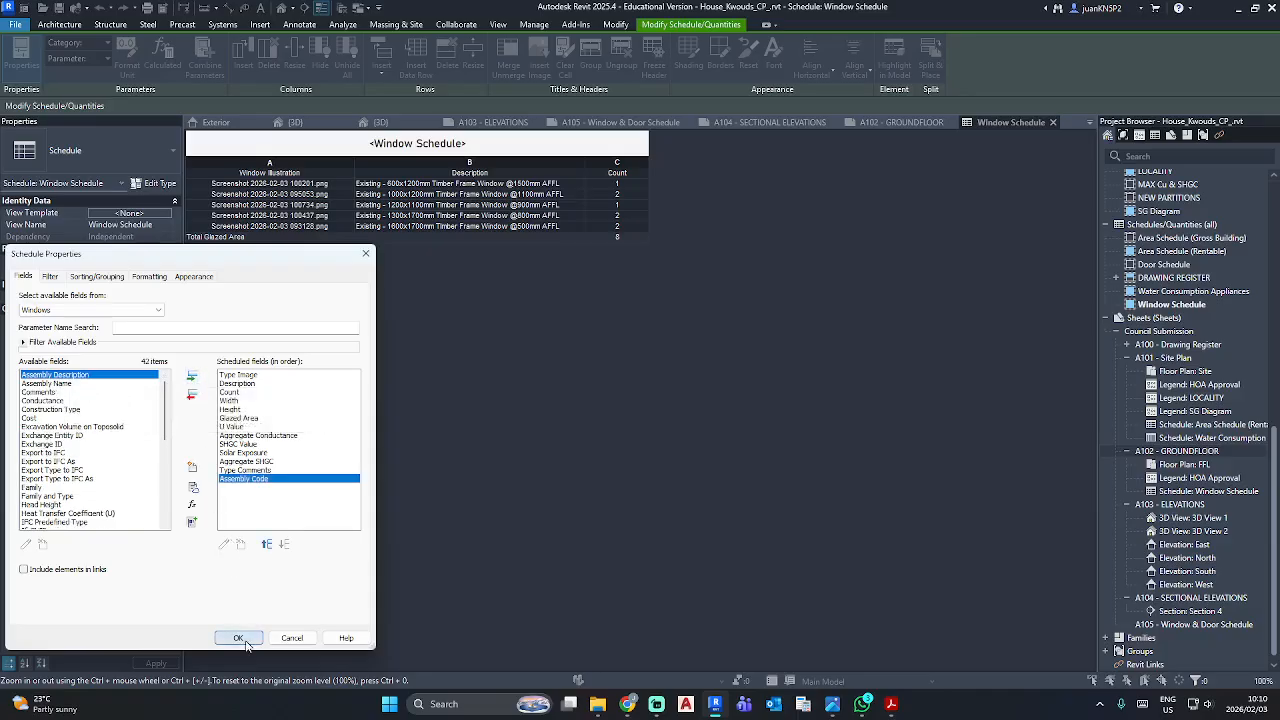
left_click(245, 640)
Rename the Assembly Code column heading of the window schedule to Window Tag.
left_click(688, 178)
left_click(673, 172)
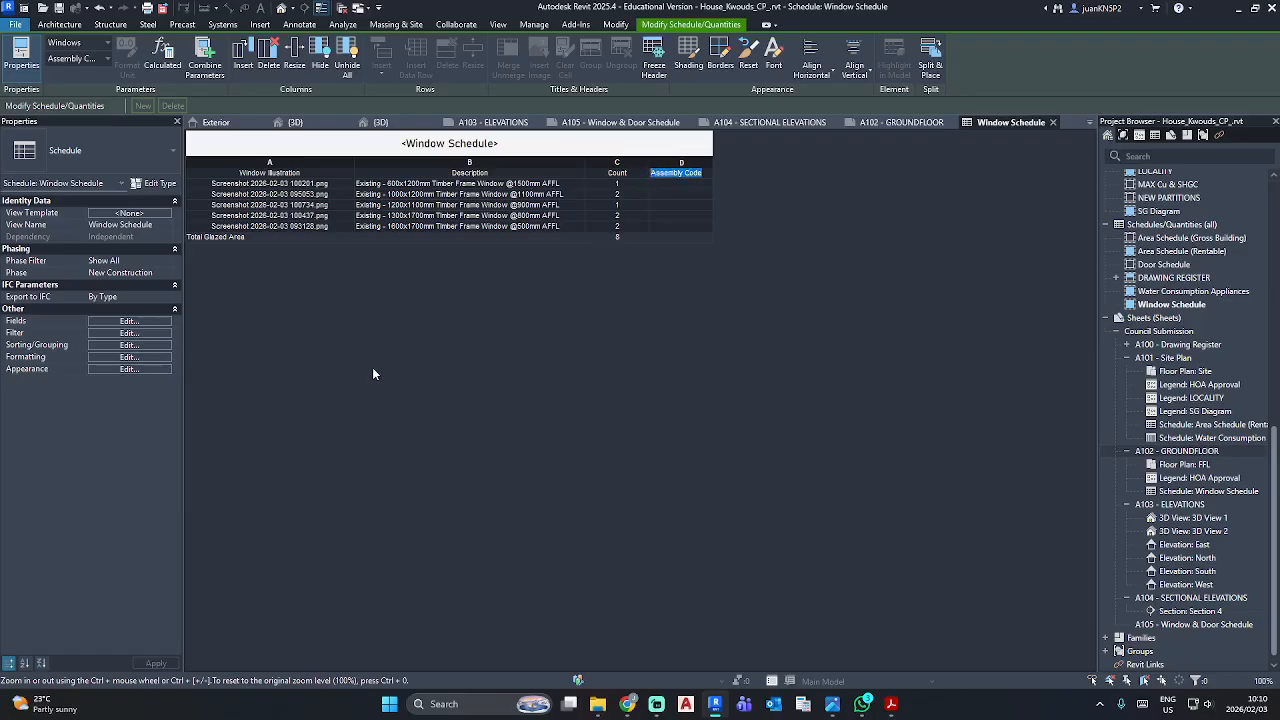
type("W")
Return to sheet A102, activate the floor plan, and set the dining room's 1600x1700 timber frame window type's Assembly Code to EW01.
double_click(1185, 451)
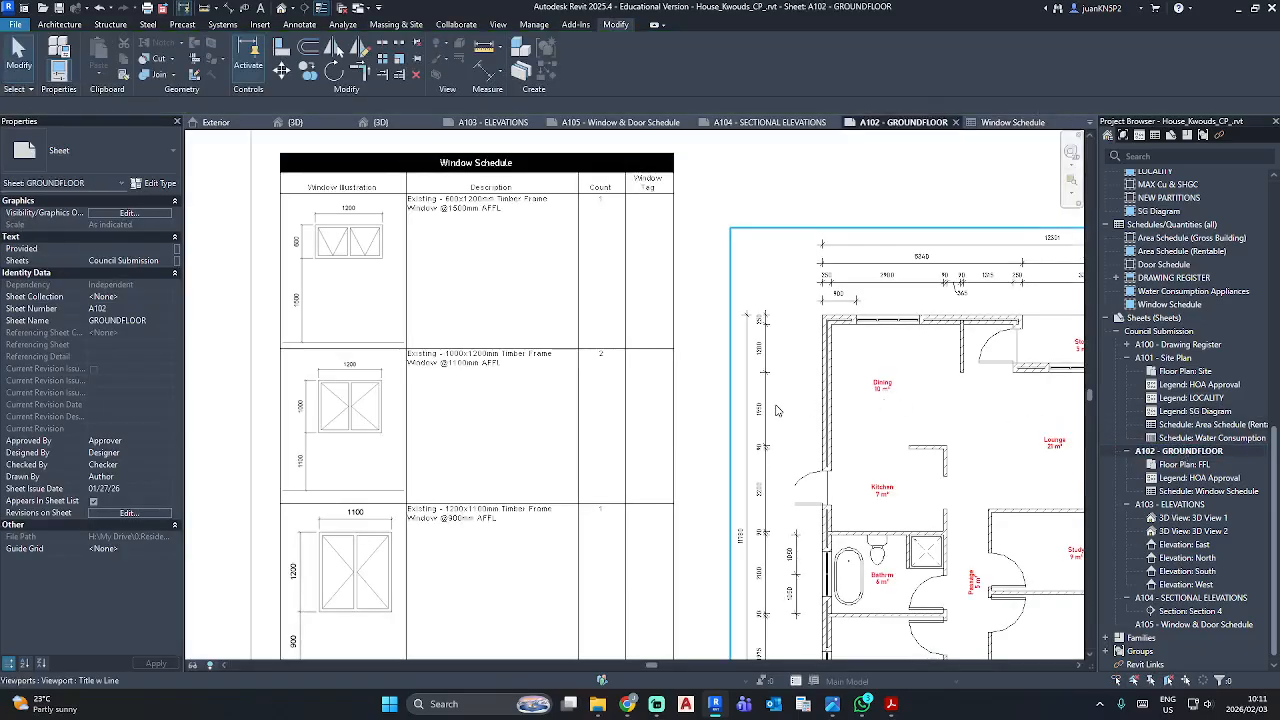
scroll(693, 337, "up", 2)
double_click(713, 344)
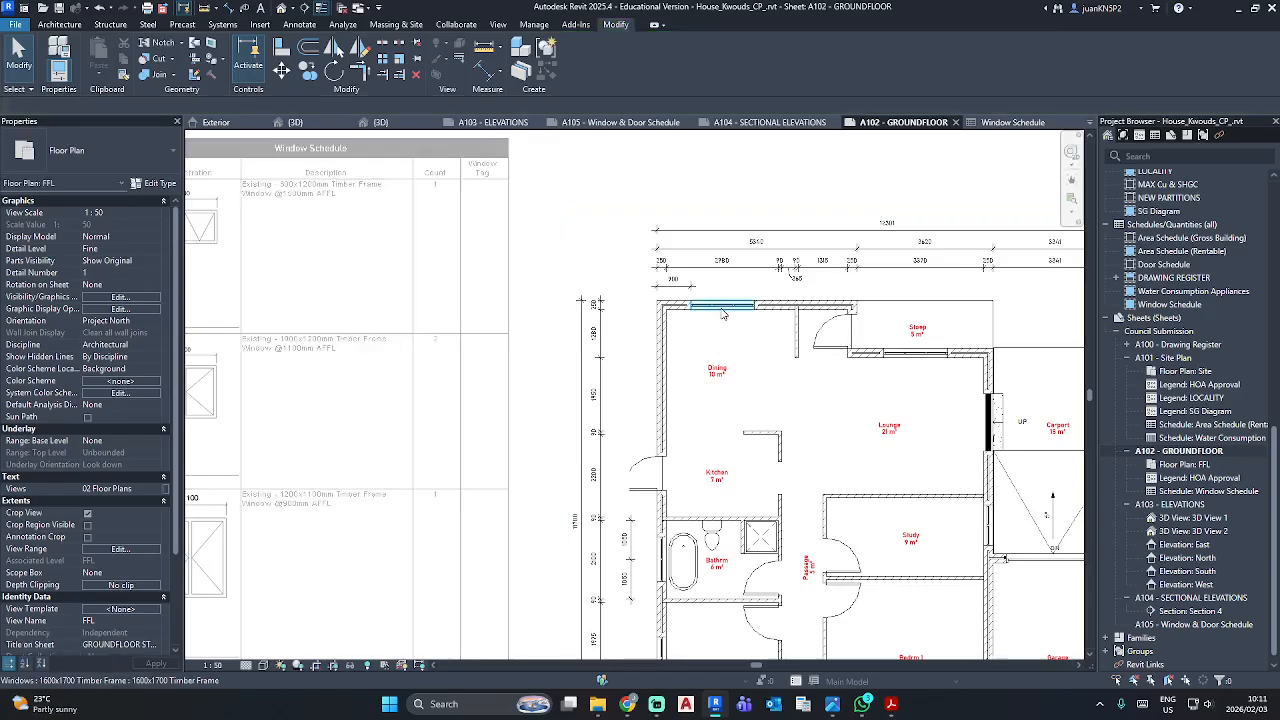
left_click(722, 306)
left_click(156, 184)
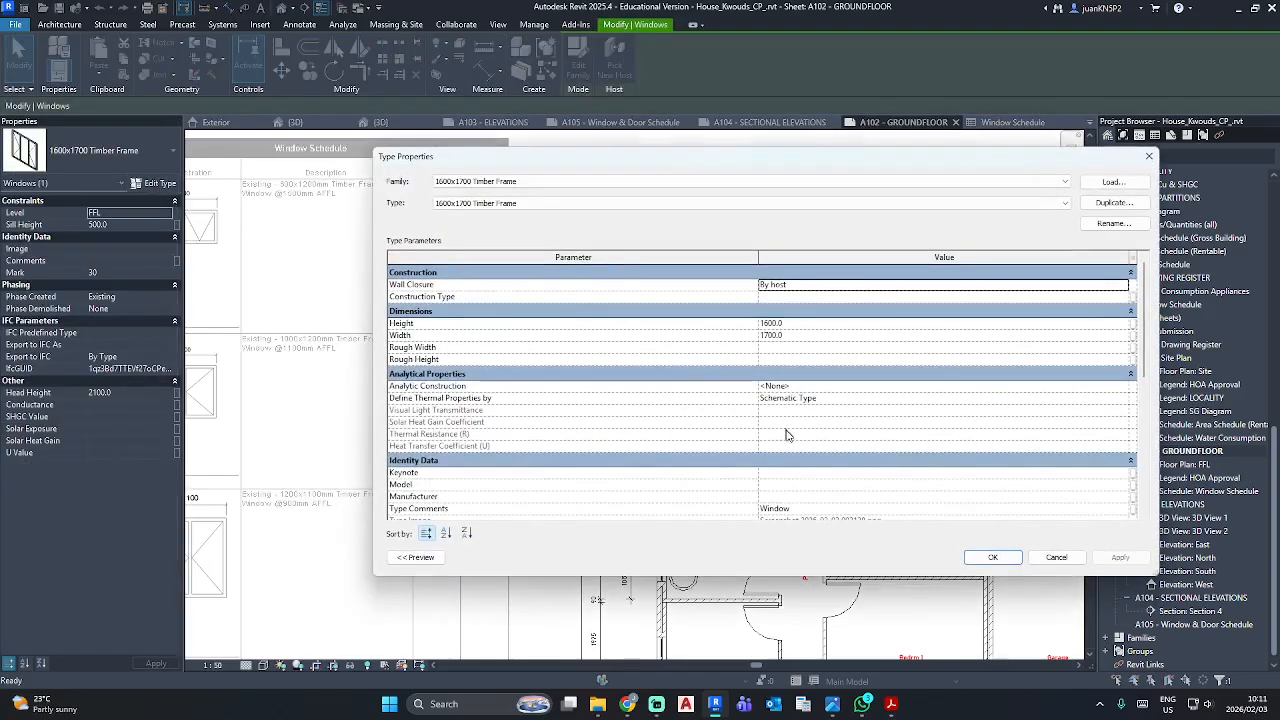
scroll(775, 430, "down", 5)
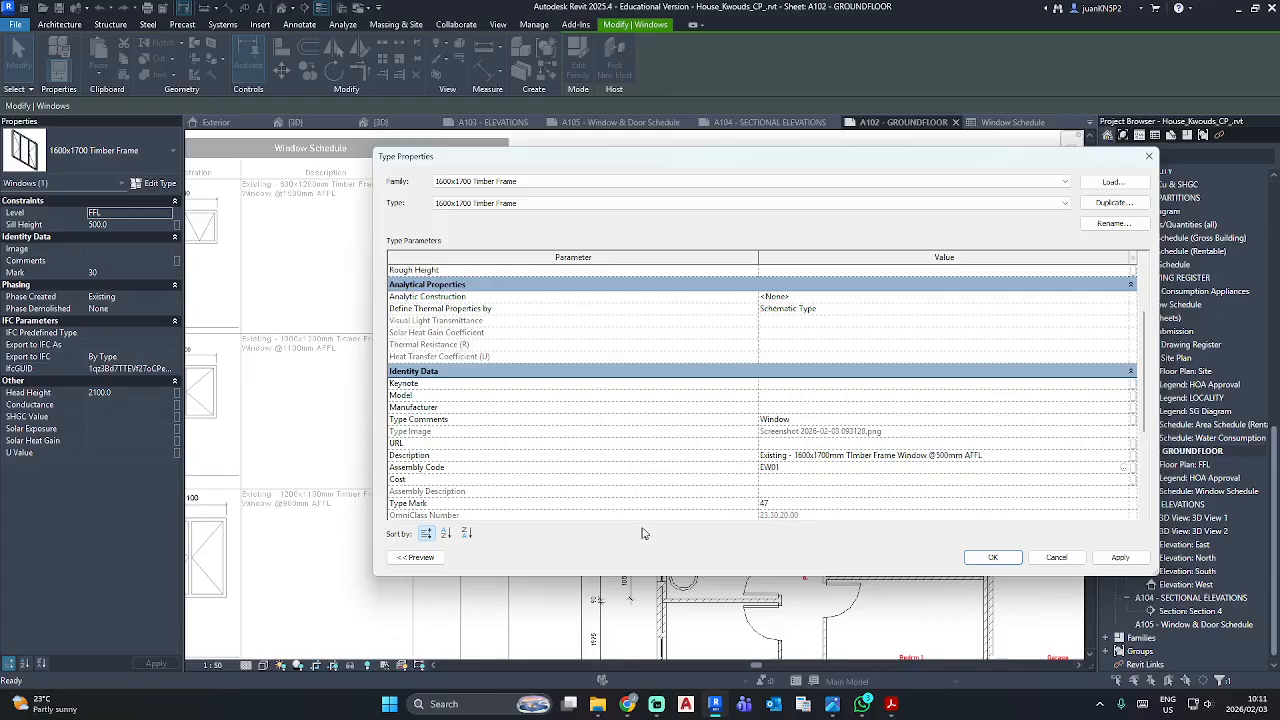
left_click(992, 557)
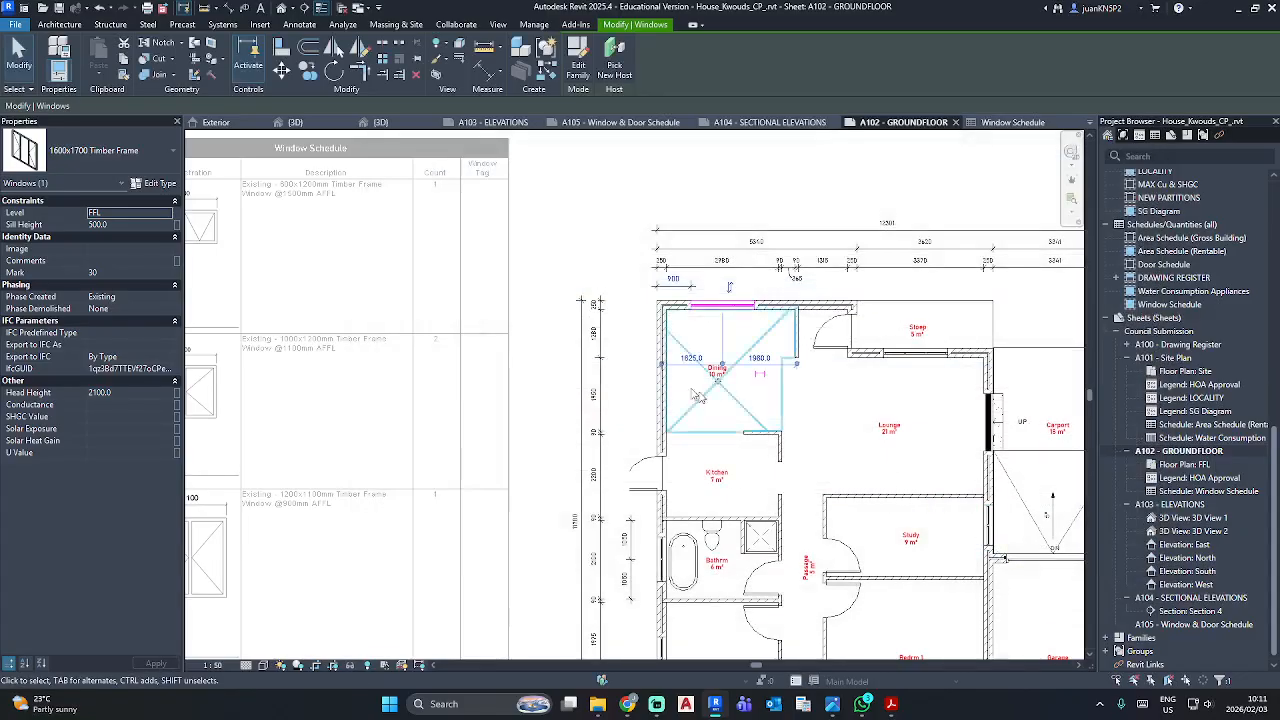
left_click(577, 237)
Check the new tag in the schedule, and set the Assembly Code of the bathroom window's type to EW02.
scroll(566, 392, "down", 1)
scroll(566, 392, "up", 6)
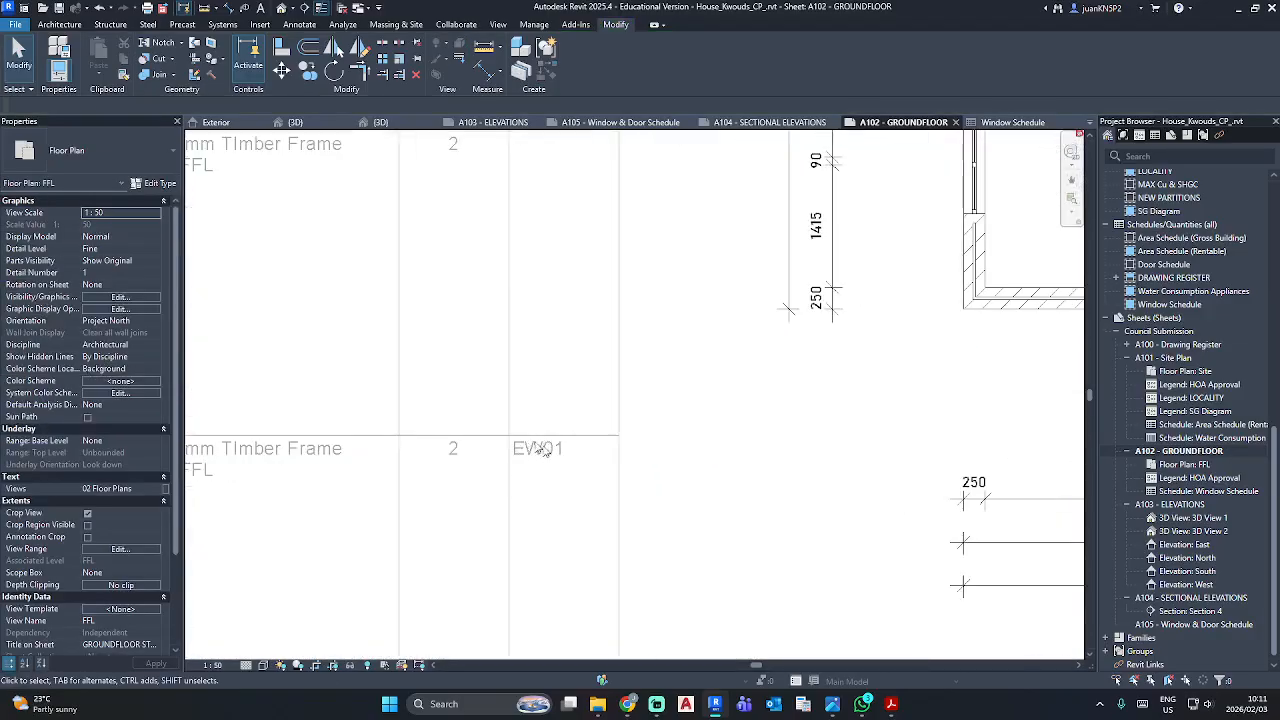
scroll(548, 456, "down", 5)
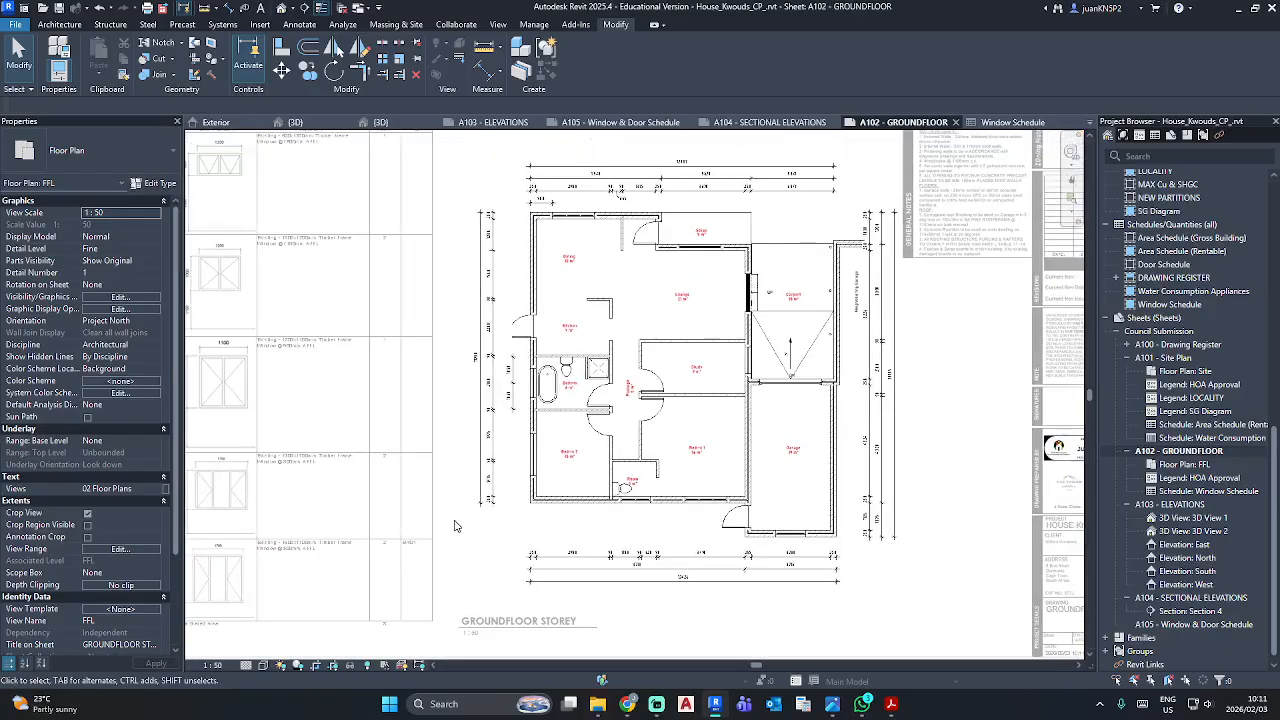
scroll(616, 253, "up", 2)
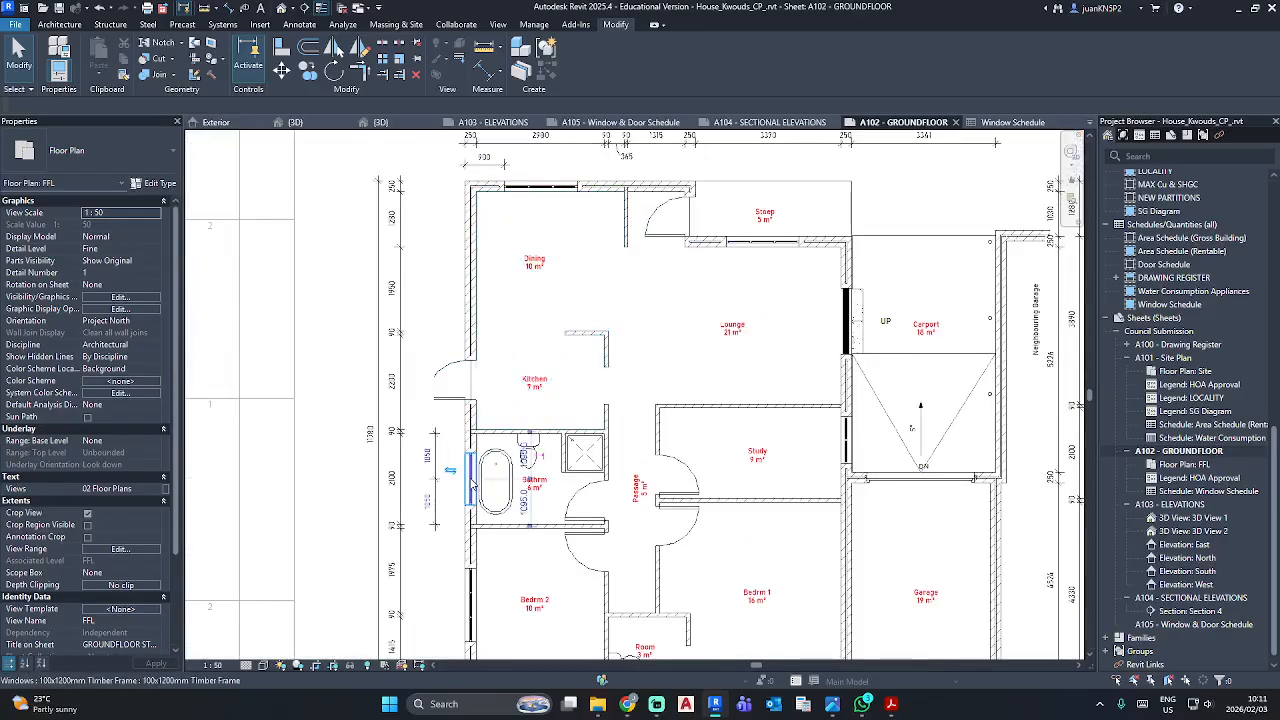
left_click(472, 482)
left_click(155, 183)
scroll(848, 454, "down", 5)
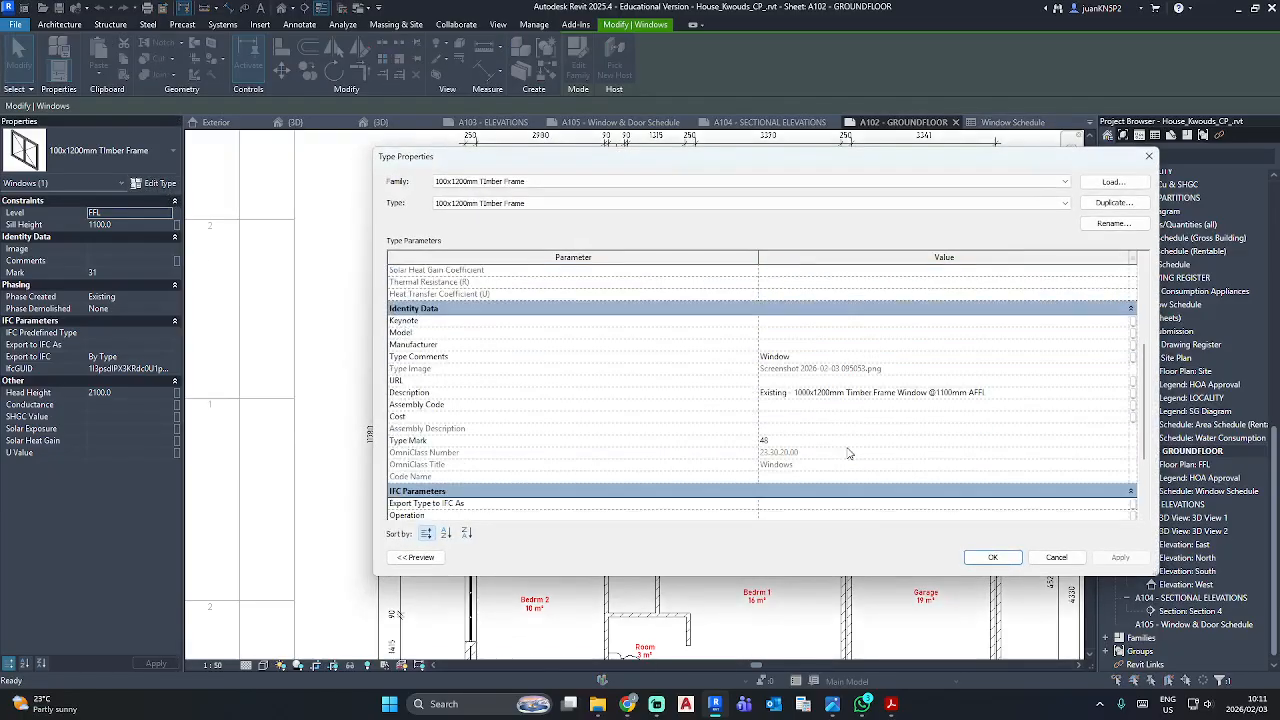
scroll(848, 454, "down", 3)
scroll(802, 450, "up", 3)
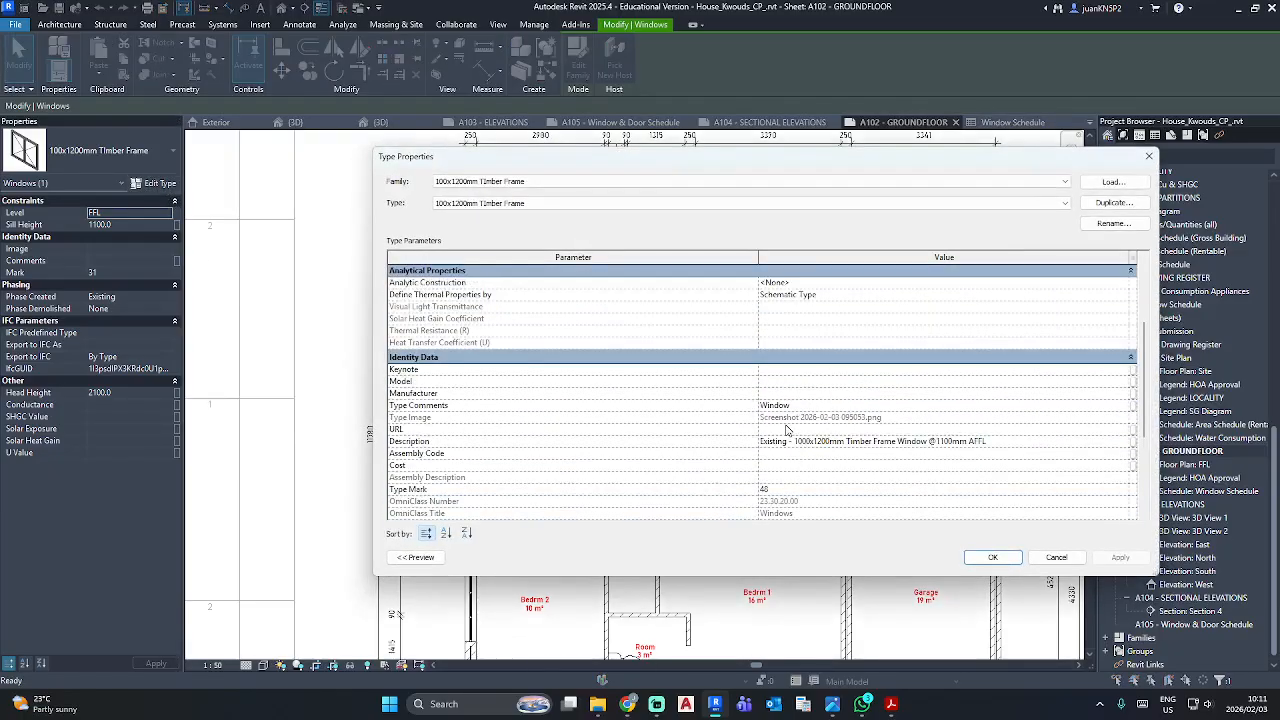
left_click(749, 473)
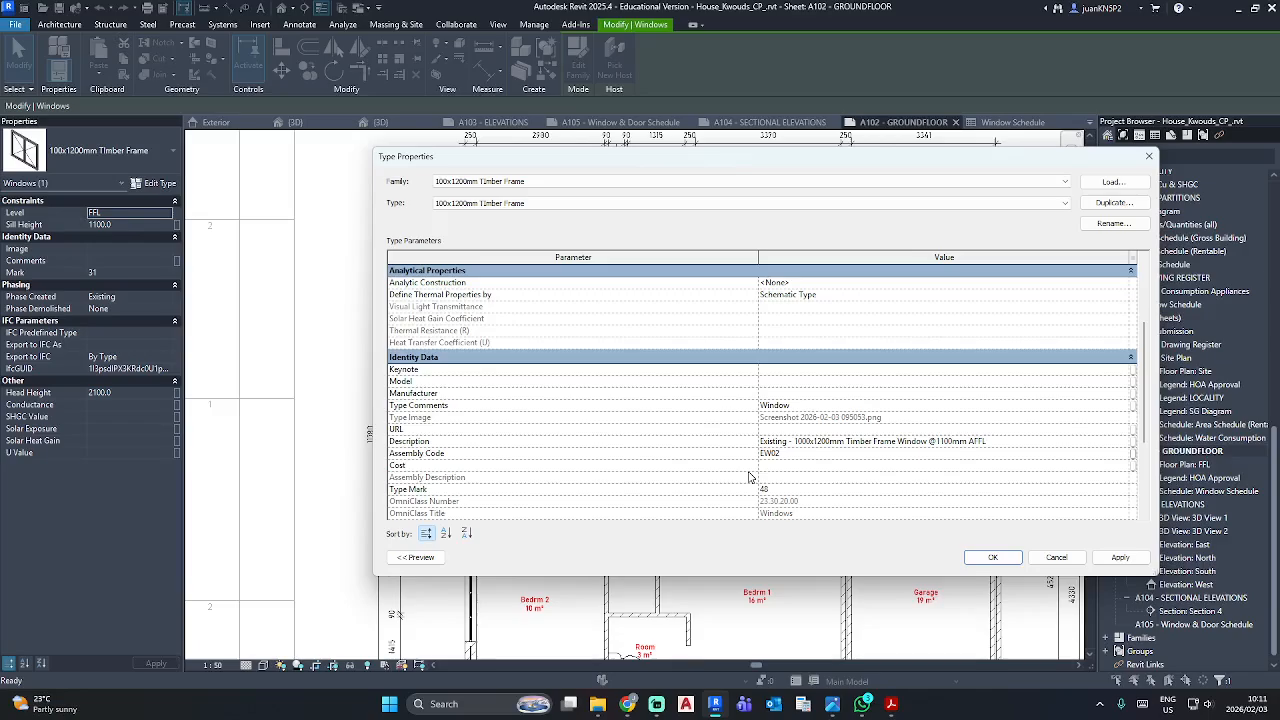
key("Return")
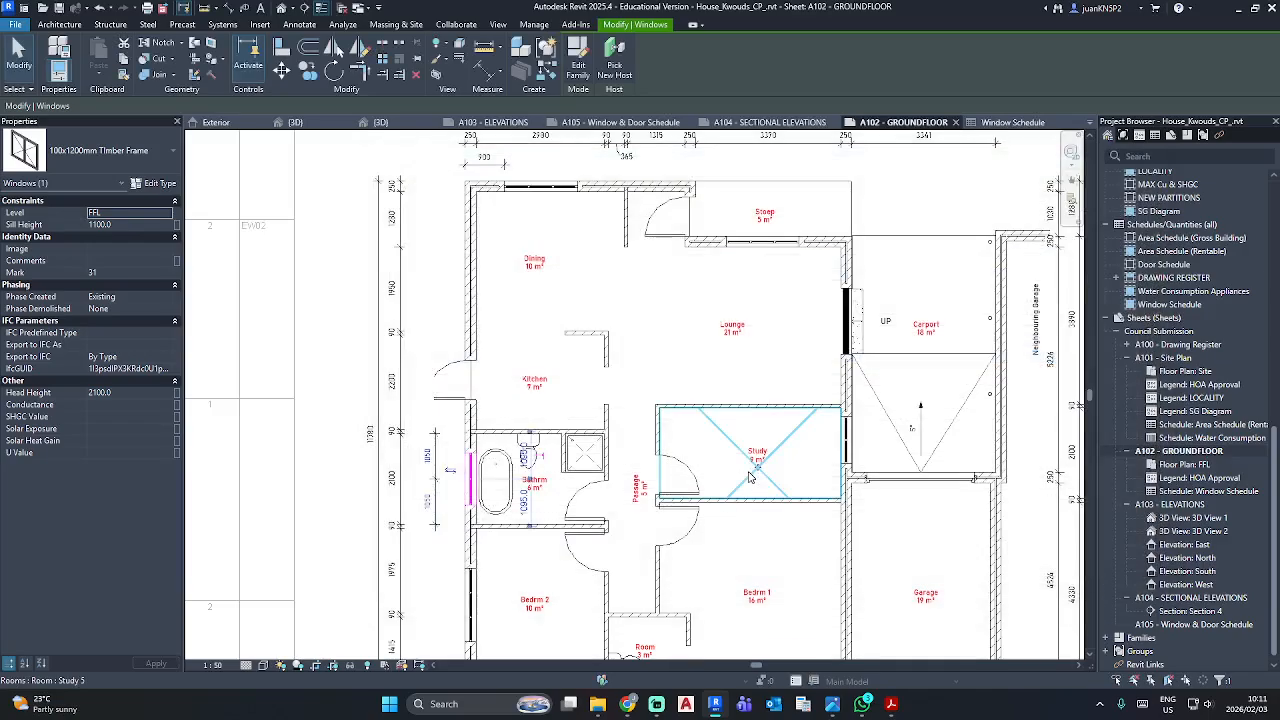
key("Escape")
Set the Assembly Code of the study's 1200x1100mm timber frame window type to EW03.
middle_click_drag(590, 287, 631, 308)
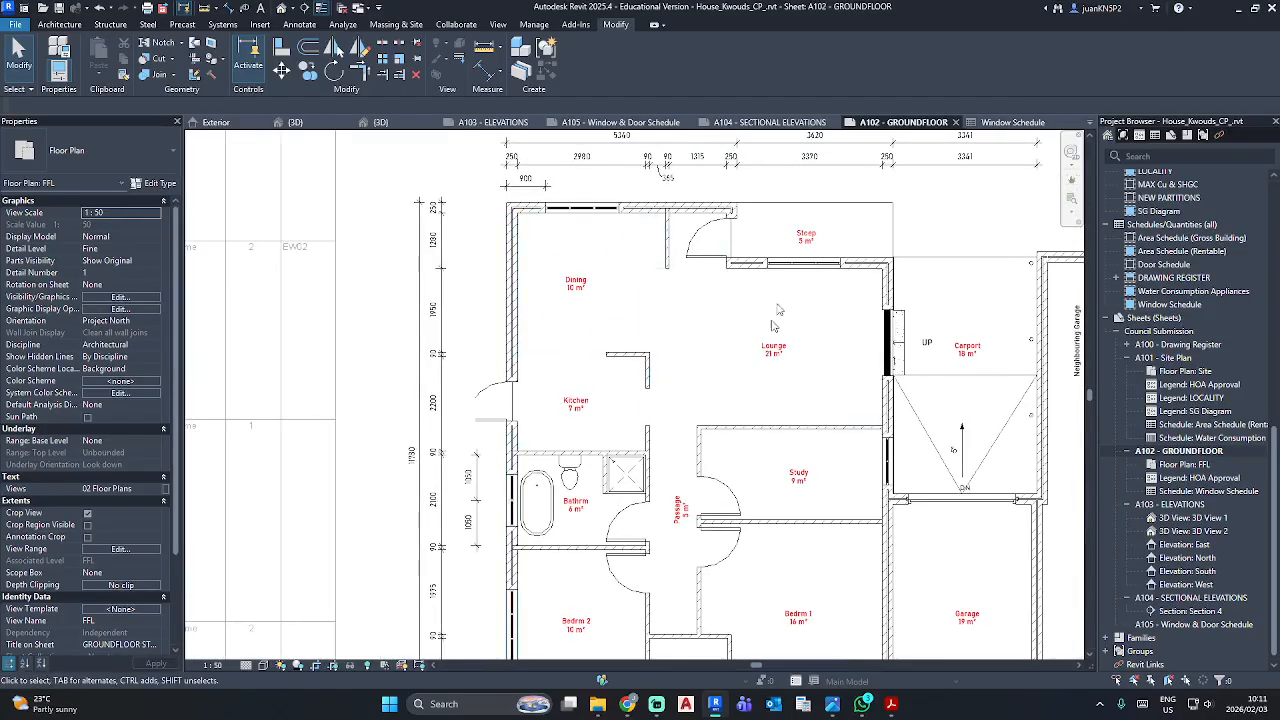
middle_click_drag(871, 457, 843, 425)
left_click(857, 425)
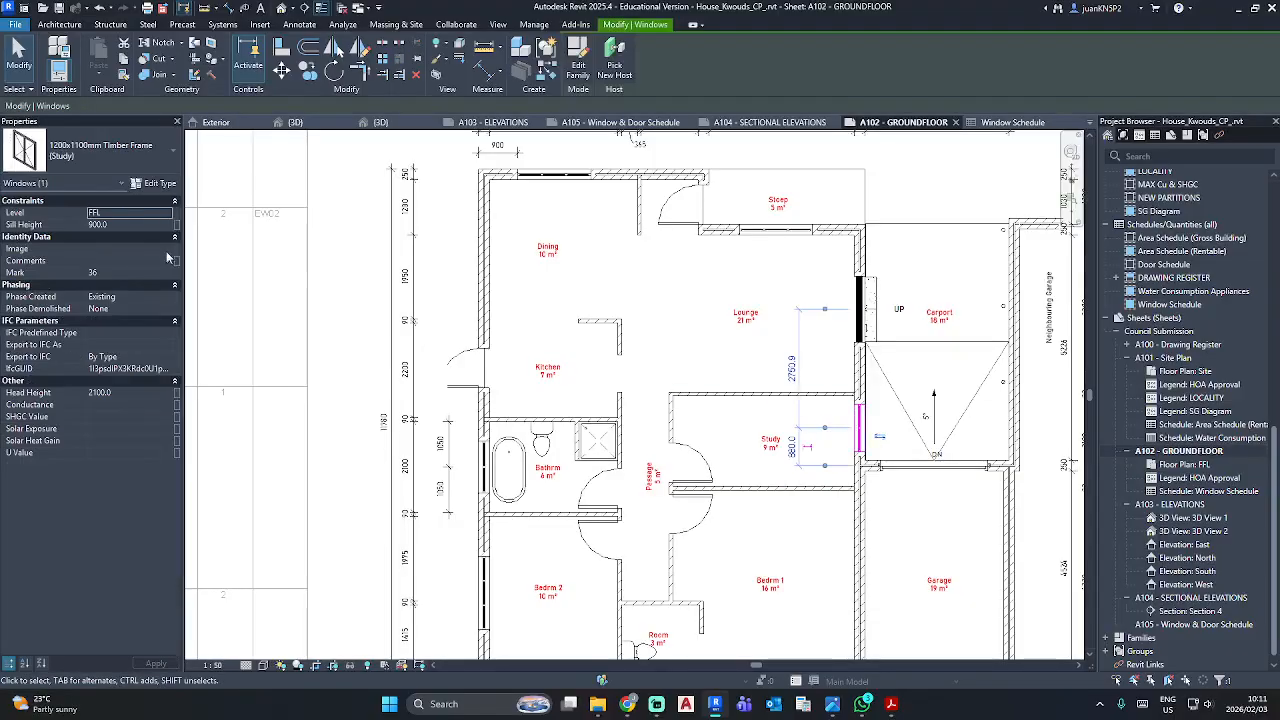
left_click(158, 184)
scroll(787, 413, "down", 8)
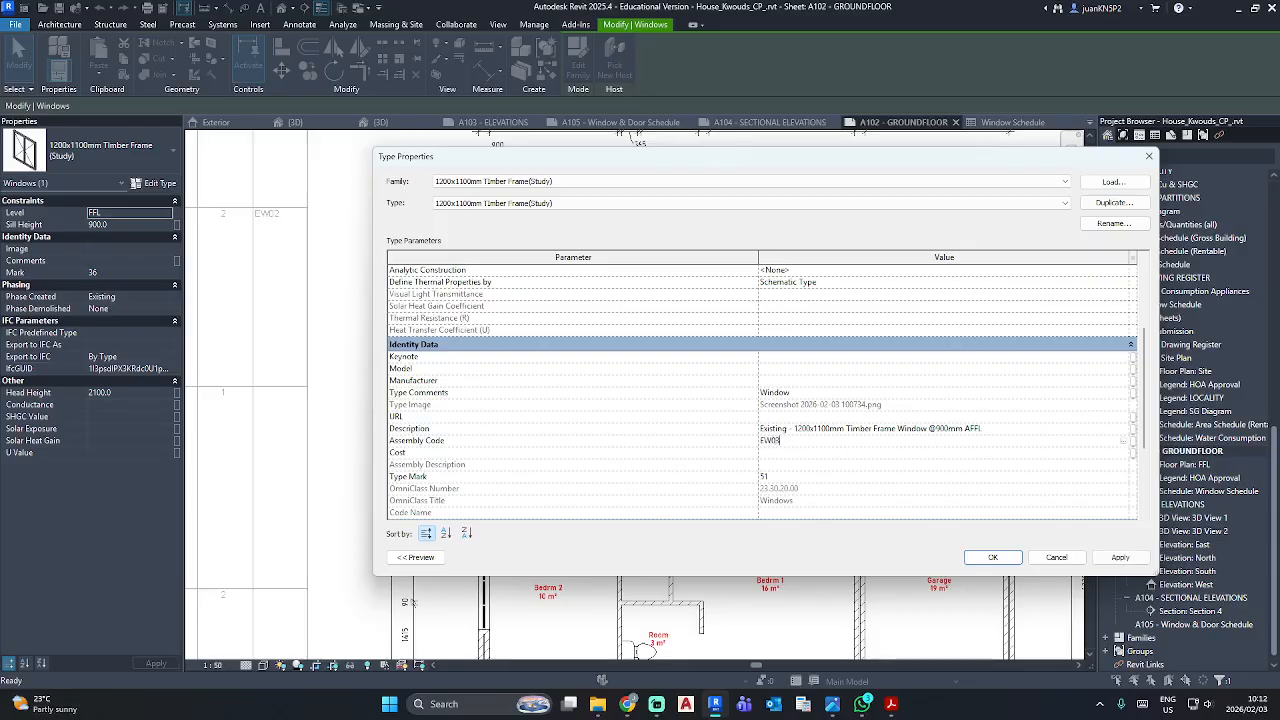
key("Escape")
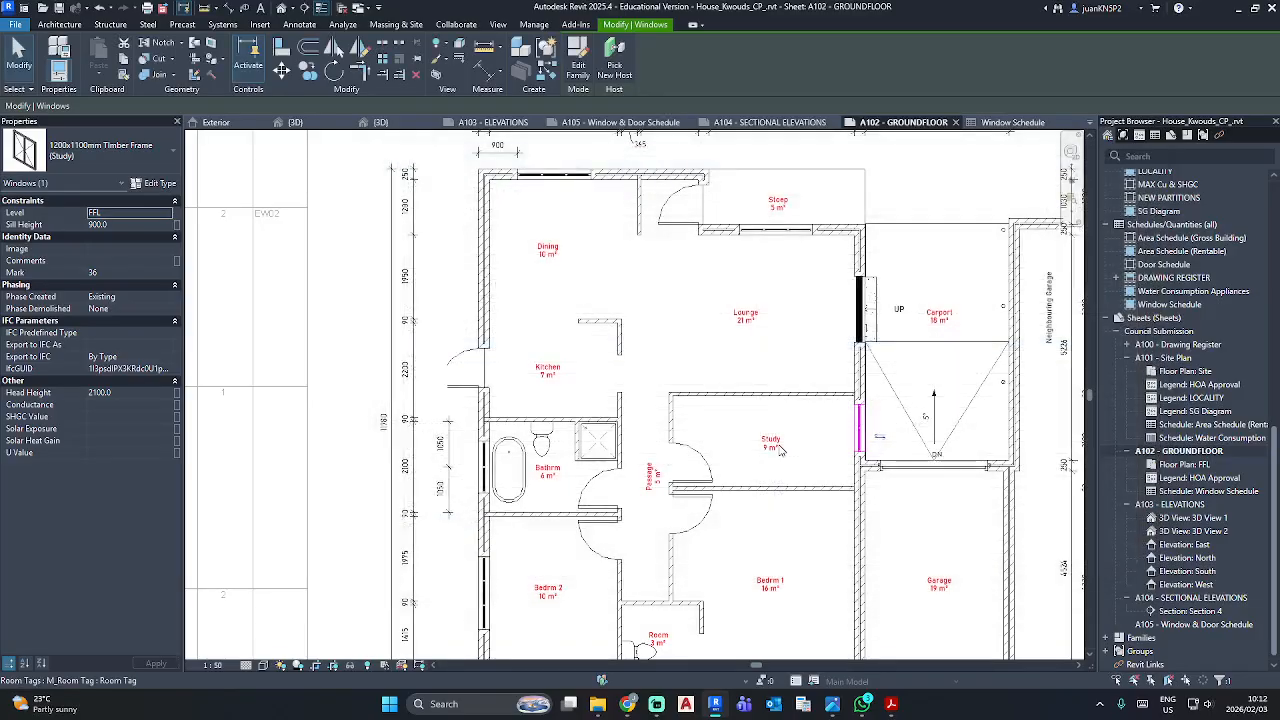
Set the Assembly Code of the garage's 600x1200mm timber frame window type to EW04.
scroll(781, 449, "down", 3)
scroll(781, 440, "up", 3)
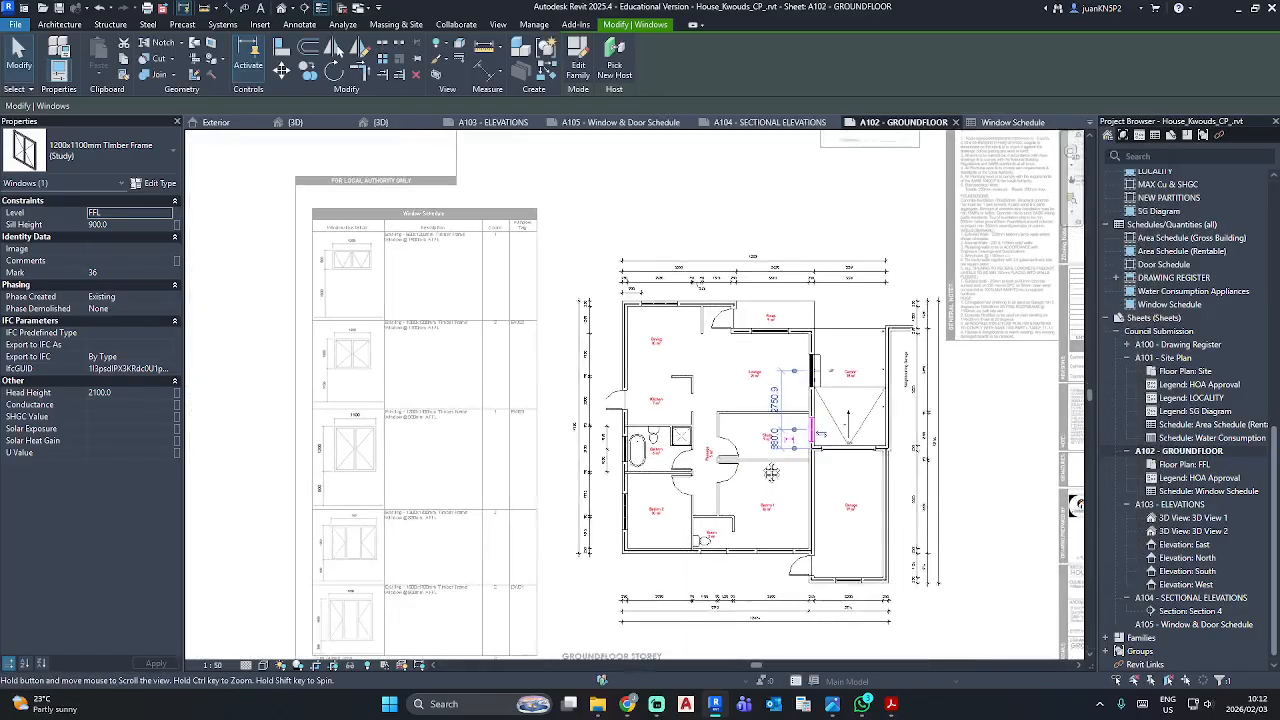
middle_click_drag(412, 367, 279, 199)
left_click(958, 494)
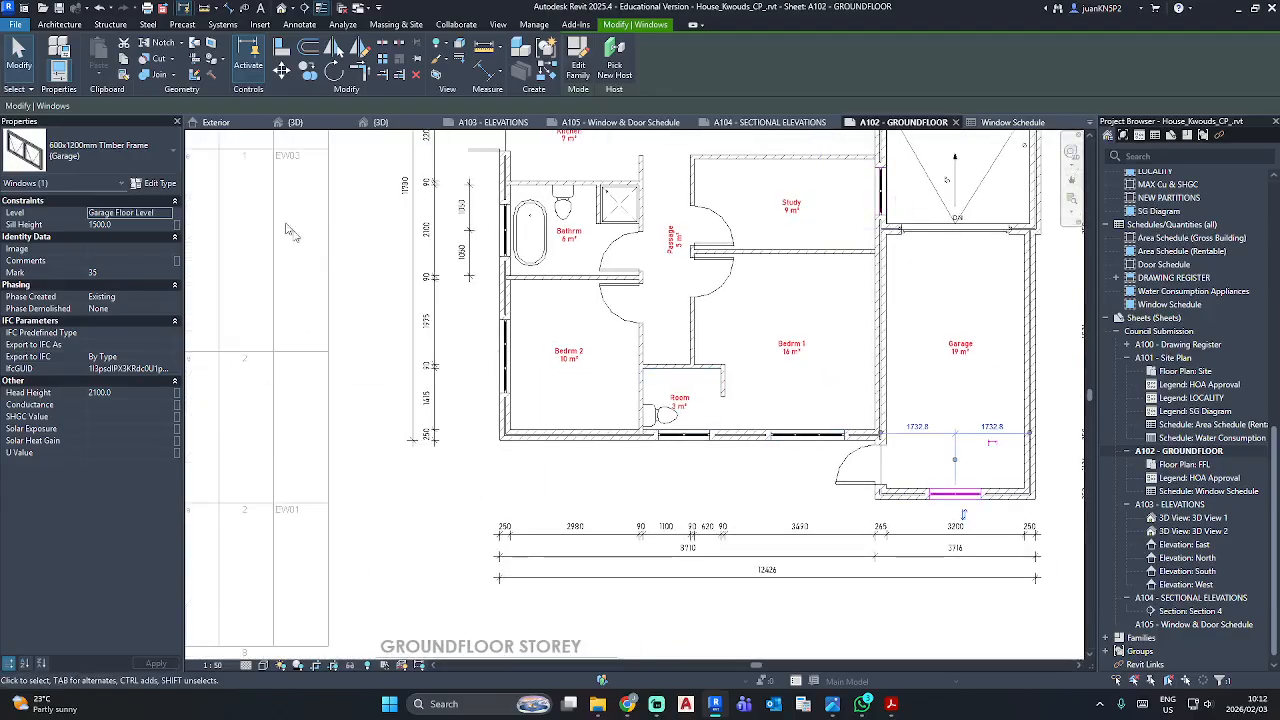
left_click(150, 183)
scroll(843, 425, "down", 5)
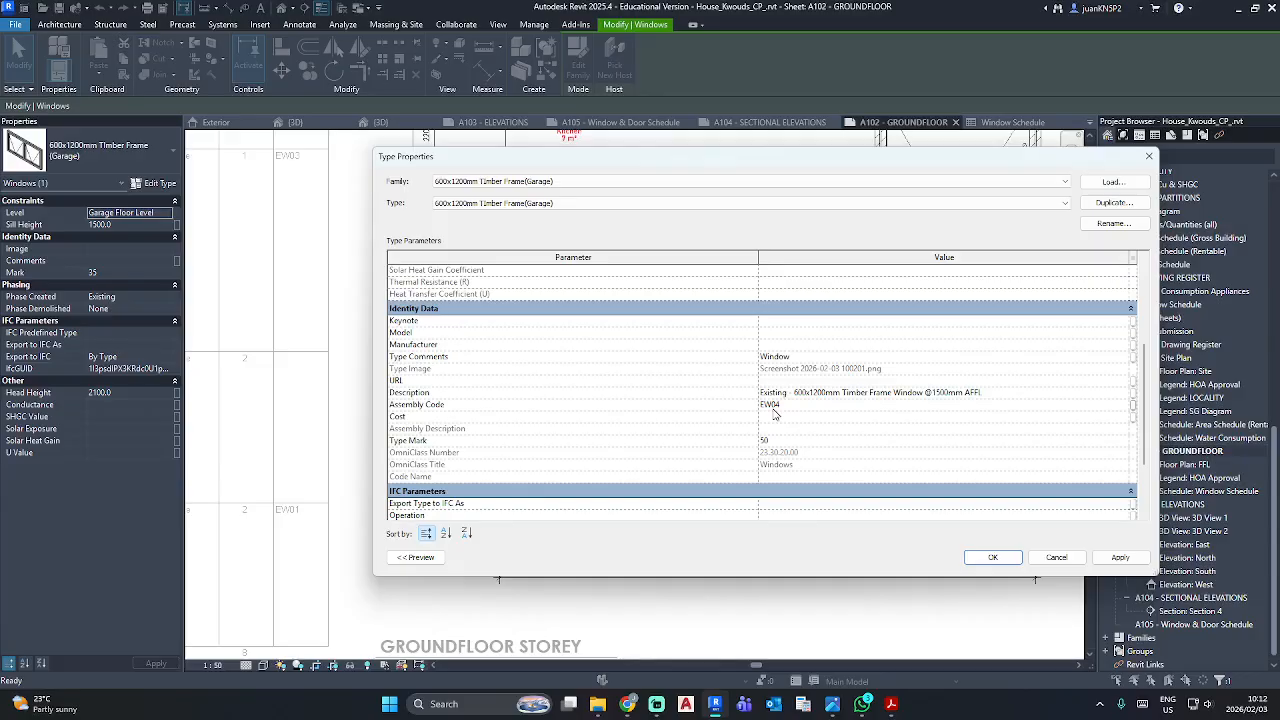
key("Escape")
Set the Assembly Code of Bedroom 1's 1300x1700 timber frame window type to EW05.
scroll(771, 414, "down", 2)
middle_click_drag(485, 352, 520, 458)
scroll(530, 545, "up", 1)
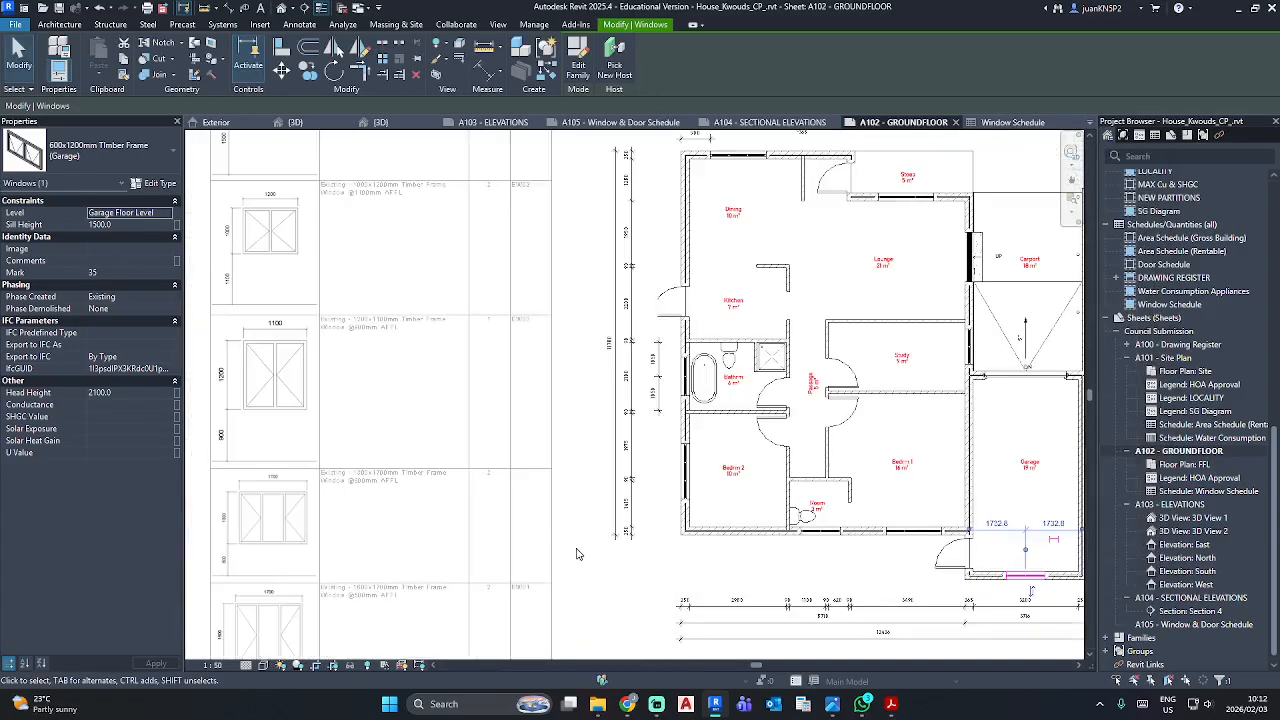
middle_click_drag(620, 580, 618, 544)
left_click(886, 498)
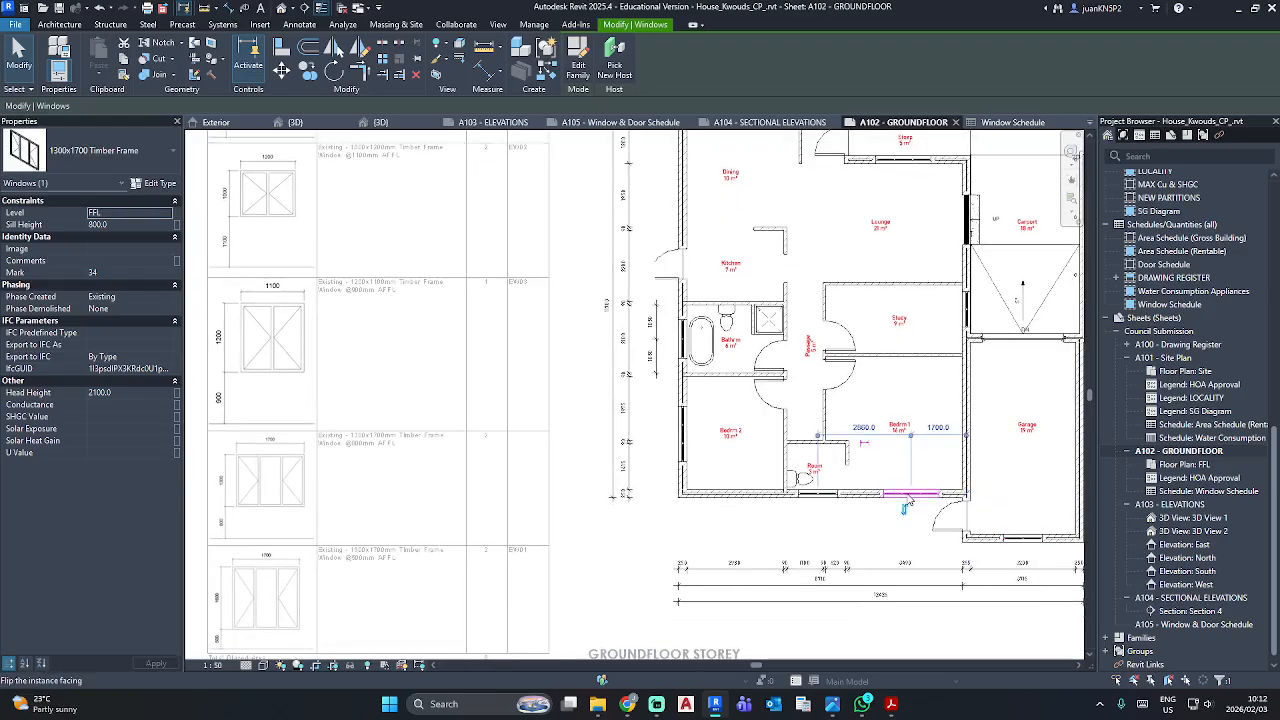
left_click(157, 184)
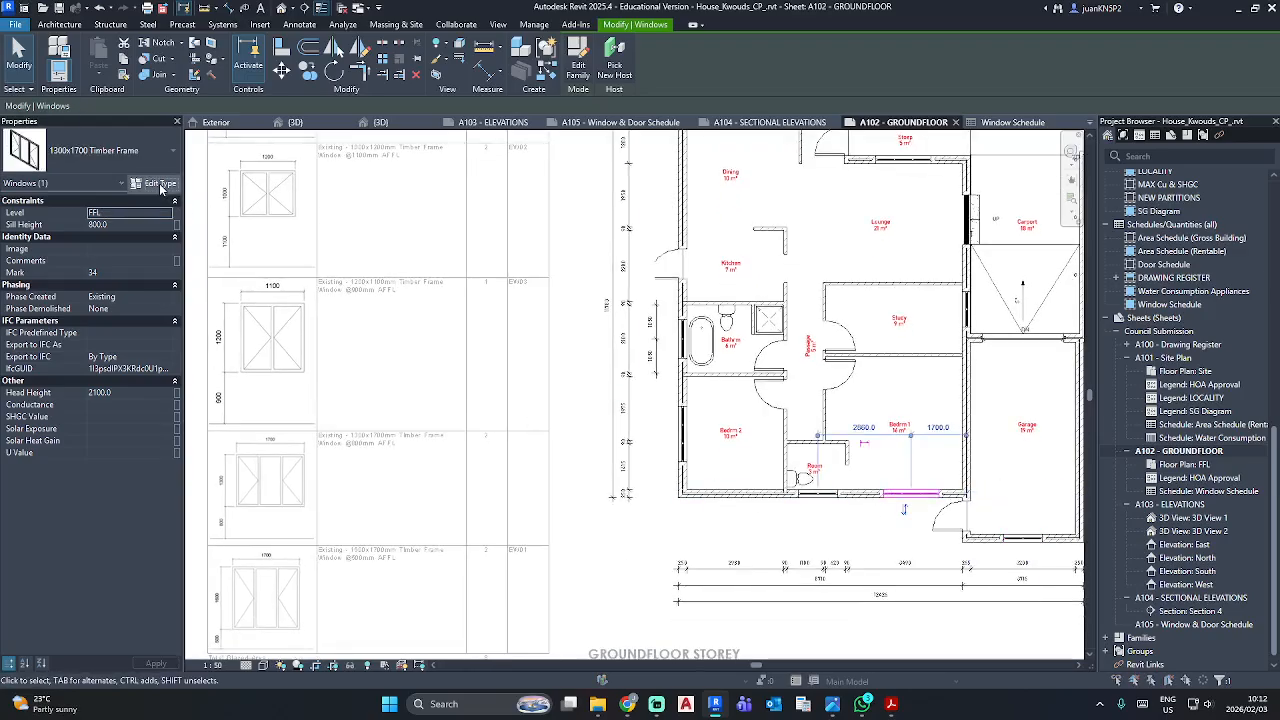
scroll(793, 449, "down", 5)
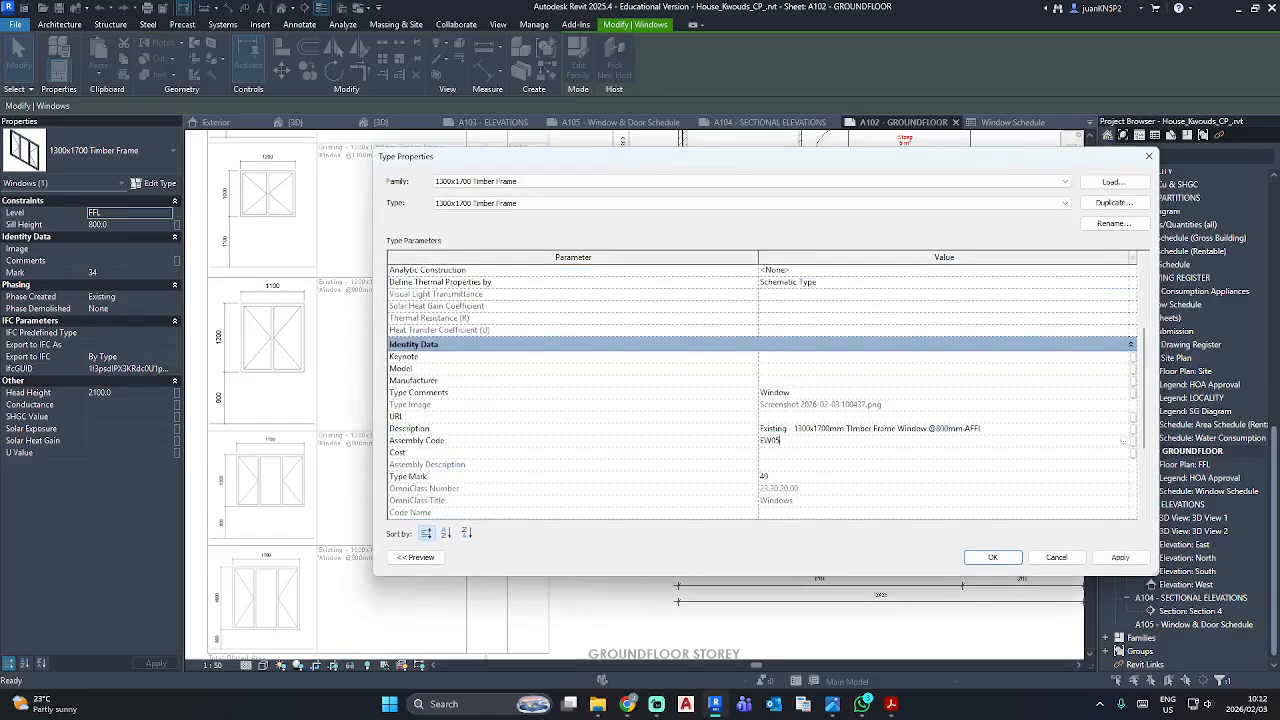
key("Escape")
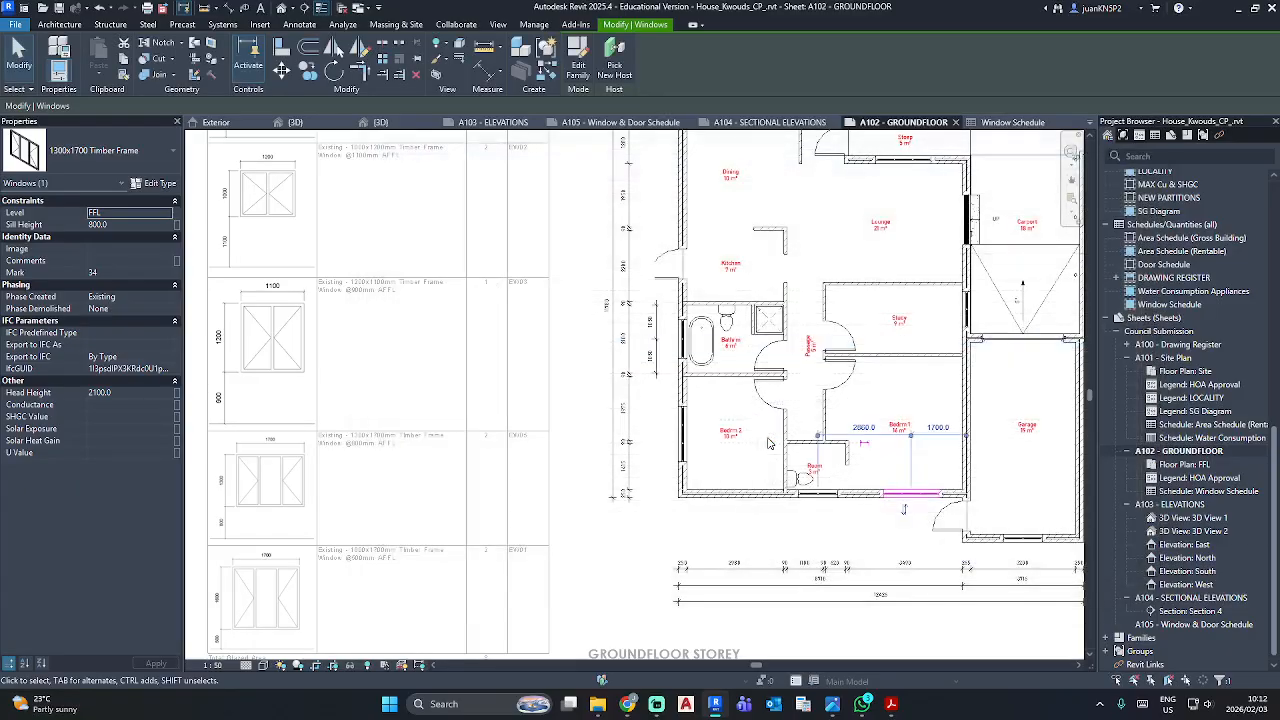
key("Escape")
Tag the dining room window and the lounge window facing the stoep by category, using leader lines.
middle_click_drag(640, 523, 391, 552)
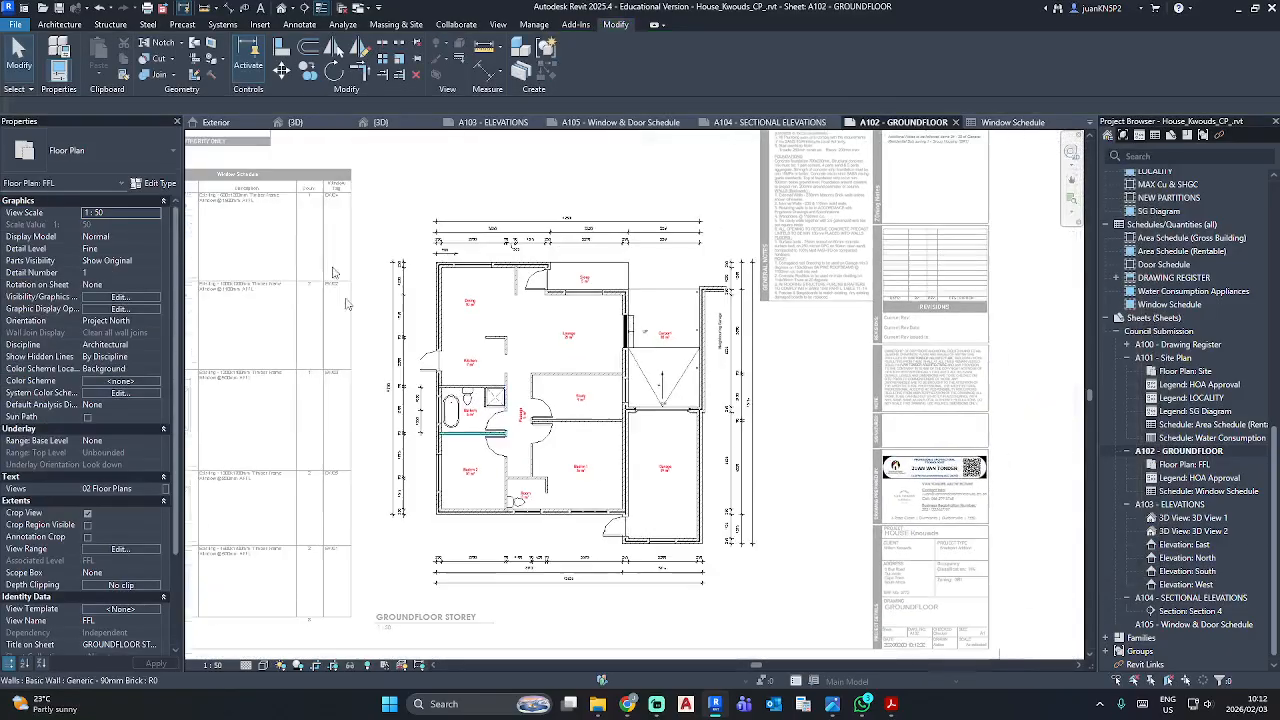
left_click(298, 25)
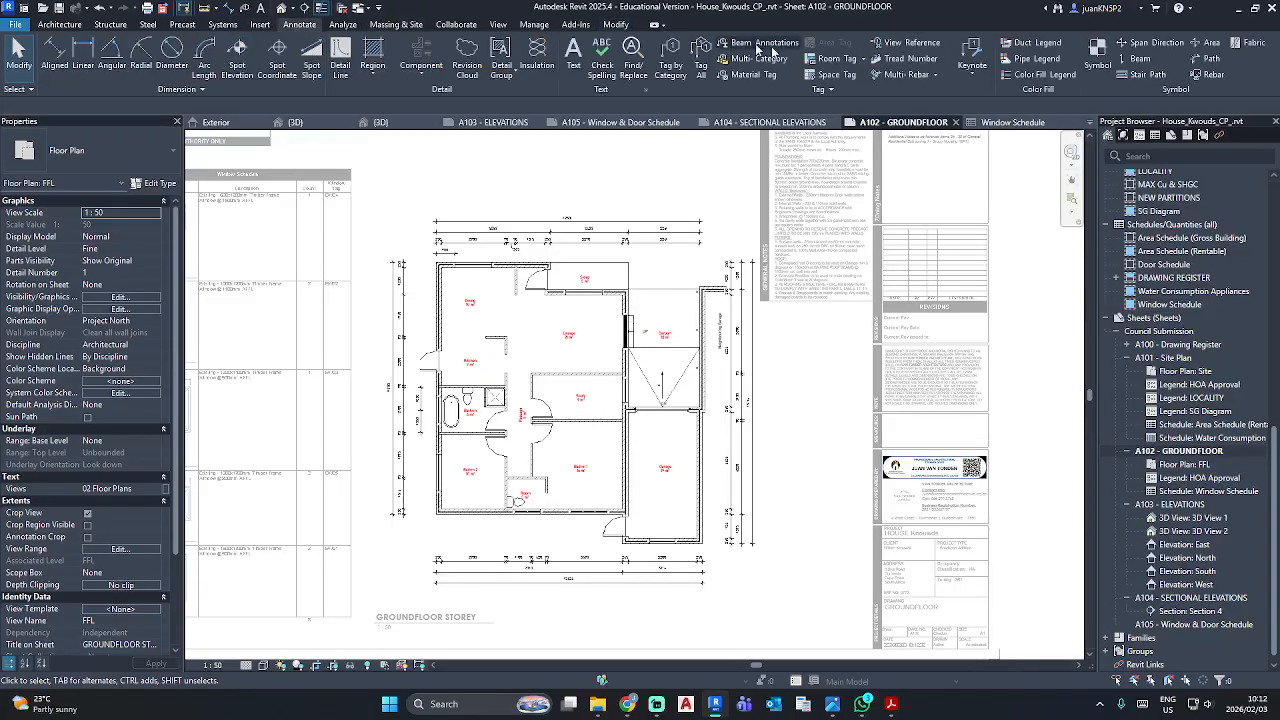
left_click(672, 56)
left_click(473, 265)
scroll(468, 266, "up", 5)
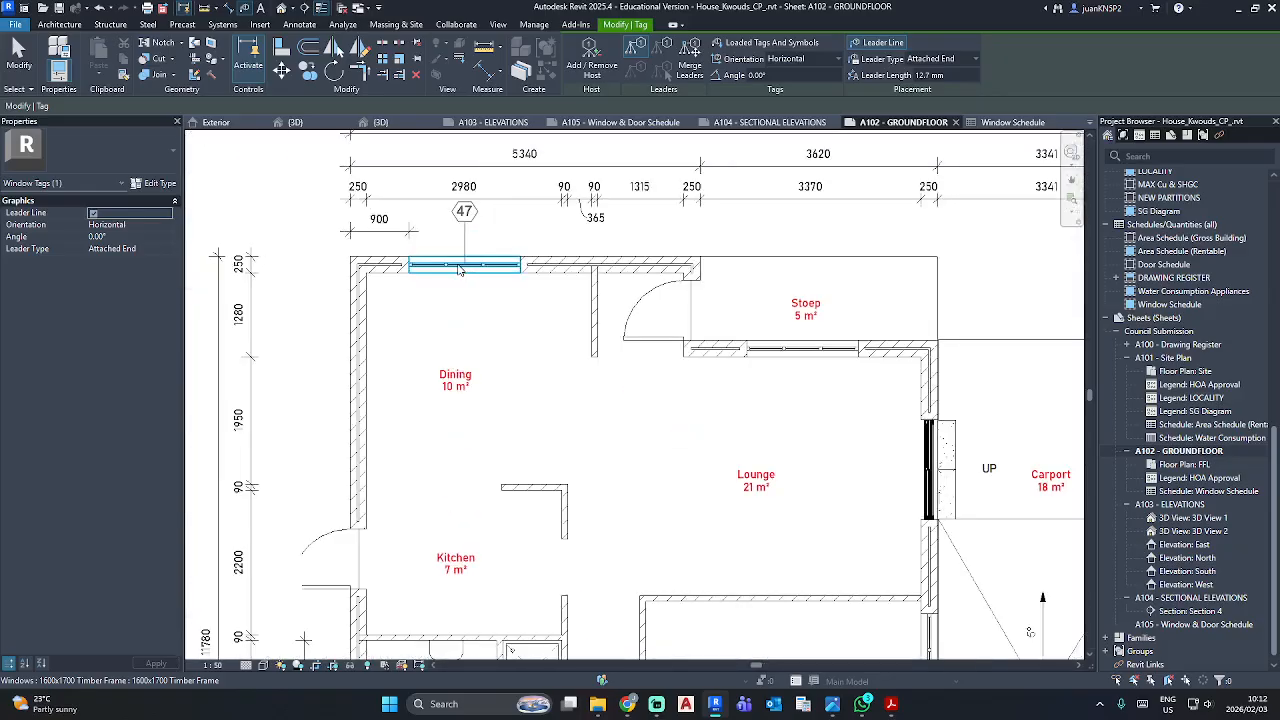
left_click(801, 357)
key("Escape")
key("Escape")
left_click(803, 294)
left_click_drag(756, 476, 798, 405)
key("ctrl+z")
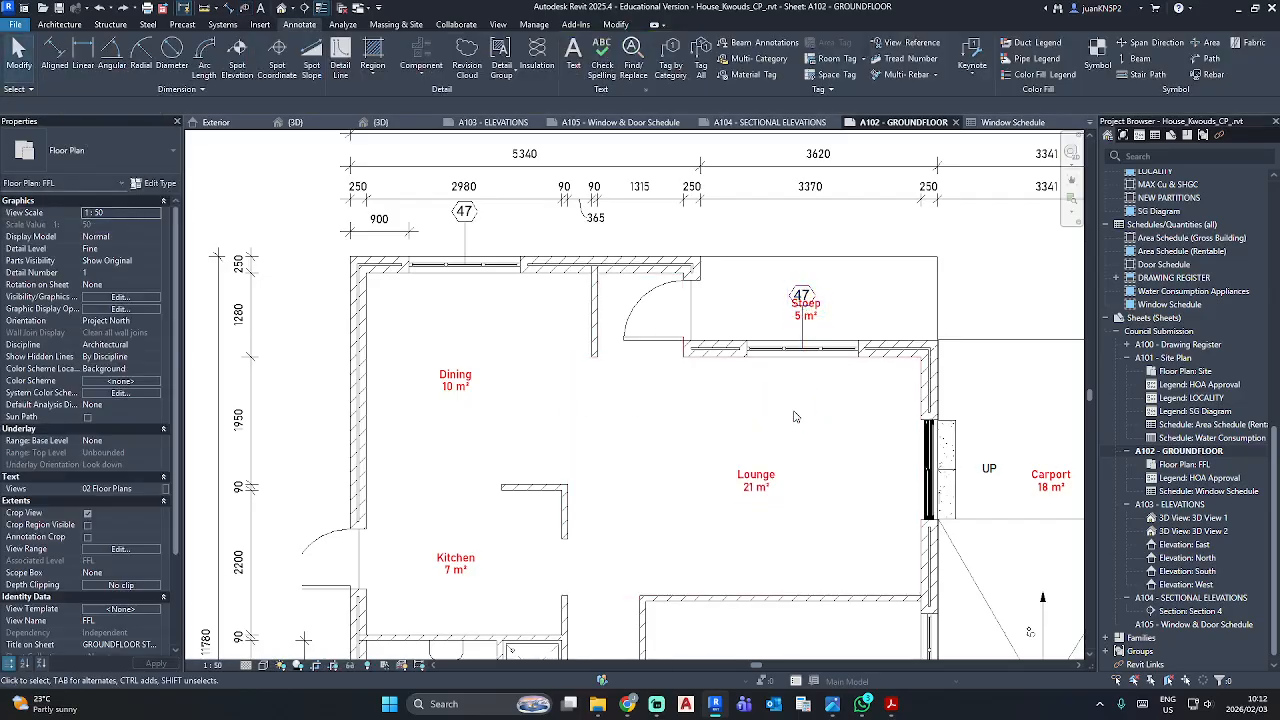
Move the lounge window's tag off the stoep label and place it inside the lounge below the window.
scroll(793, 391, "up", 3)
left_click(811, 243)
left_click(820, 383)
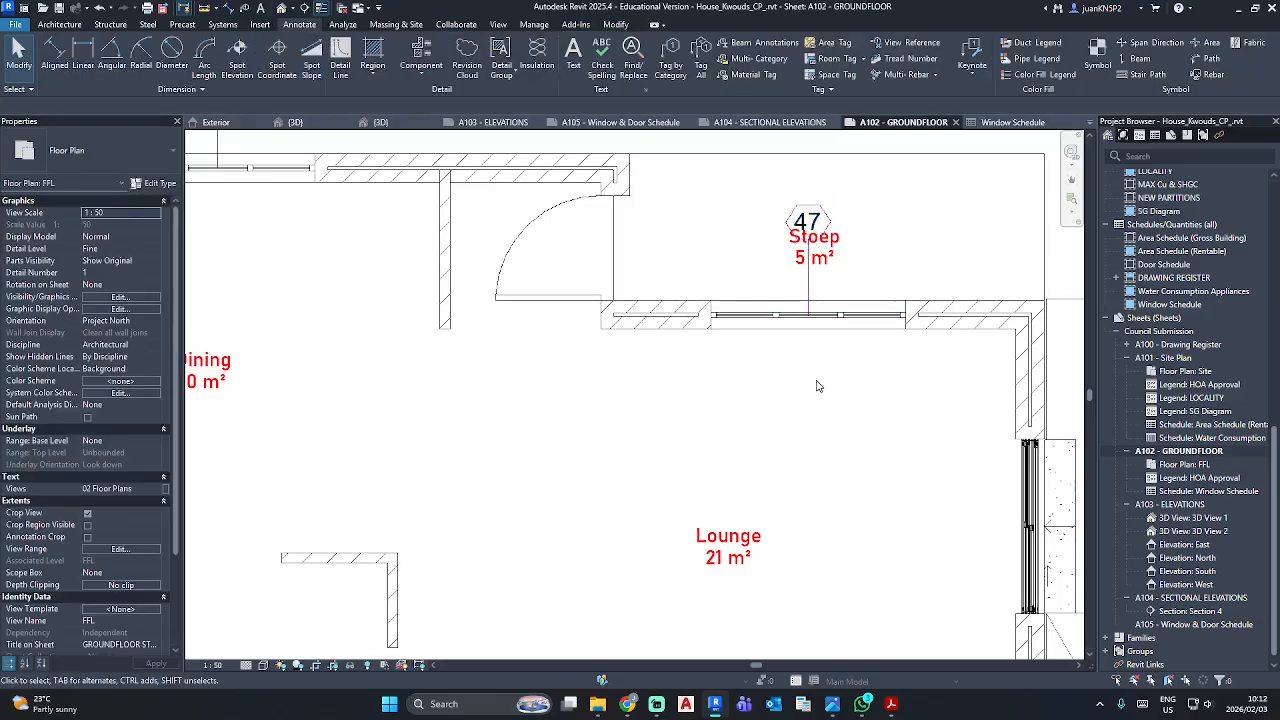
left_click(811, 245)
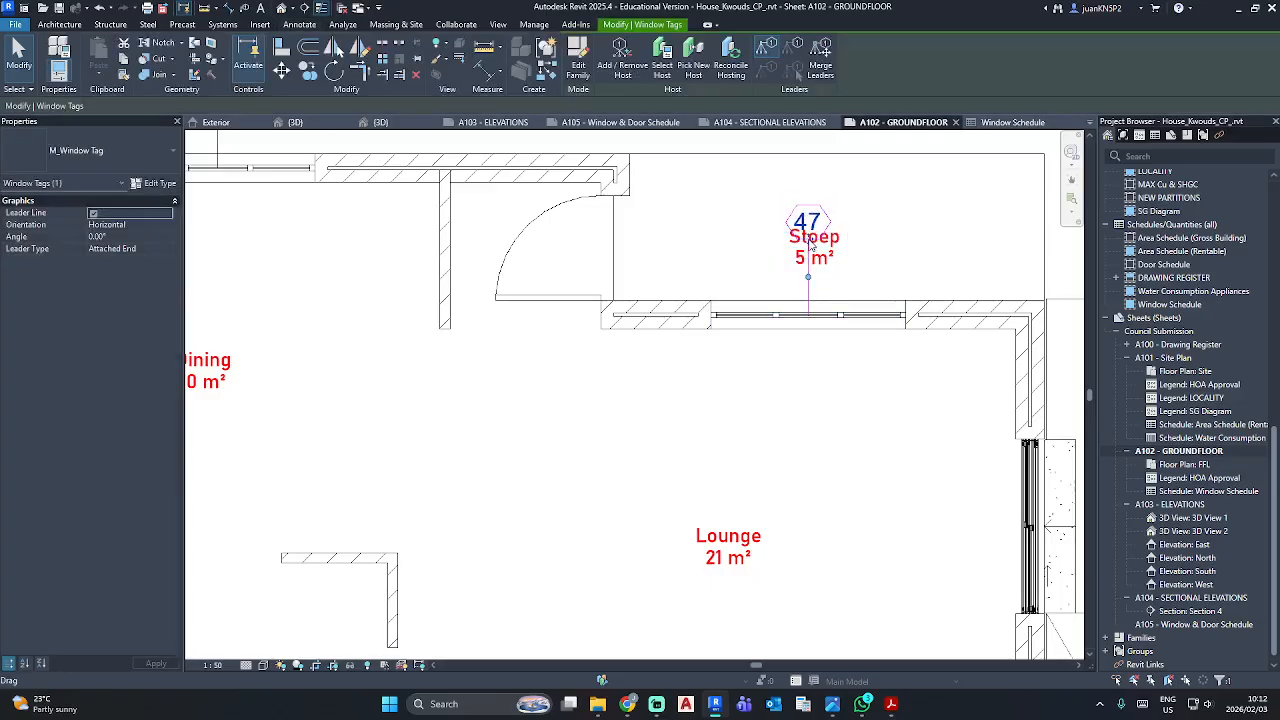
left_click(817, 357)
left_click(808, 232)
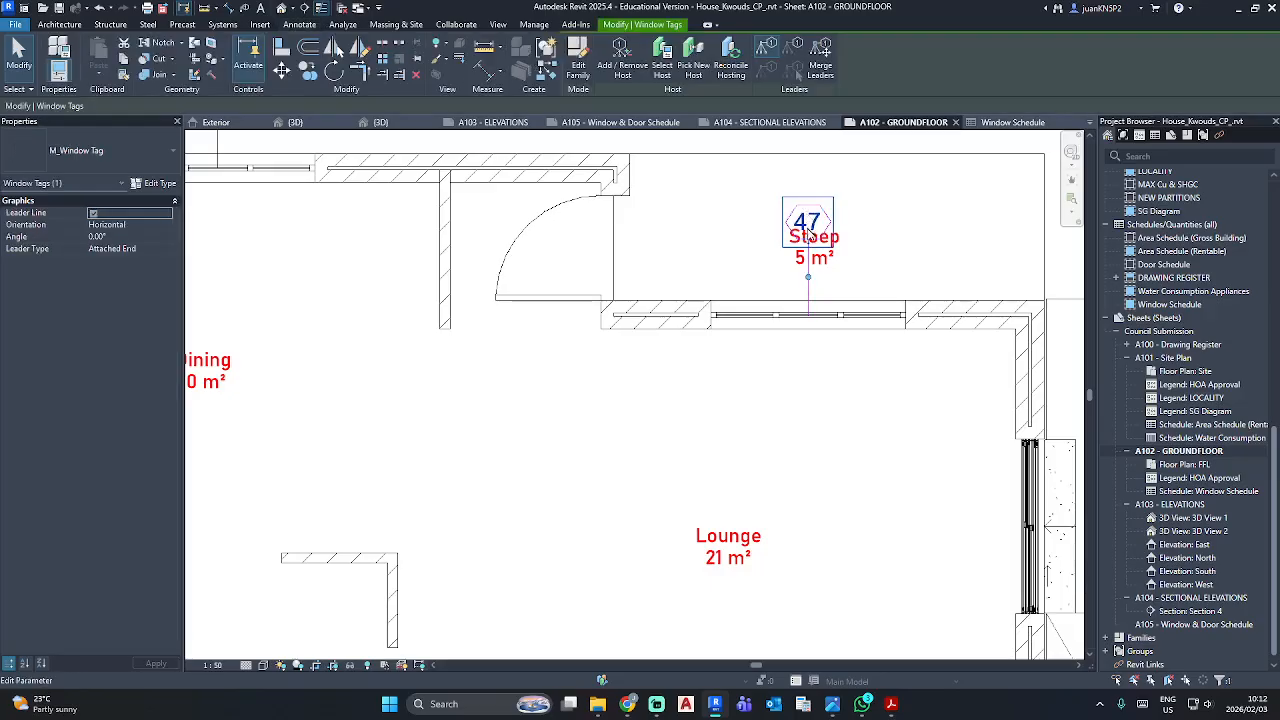
left_click_drag(812, 240, 807, 247)
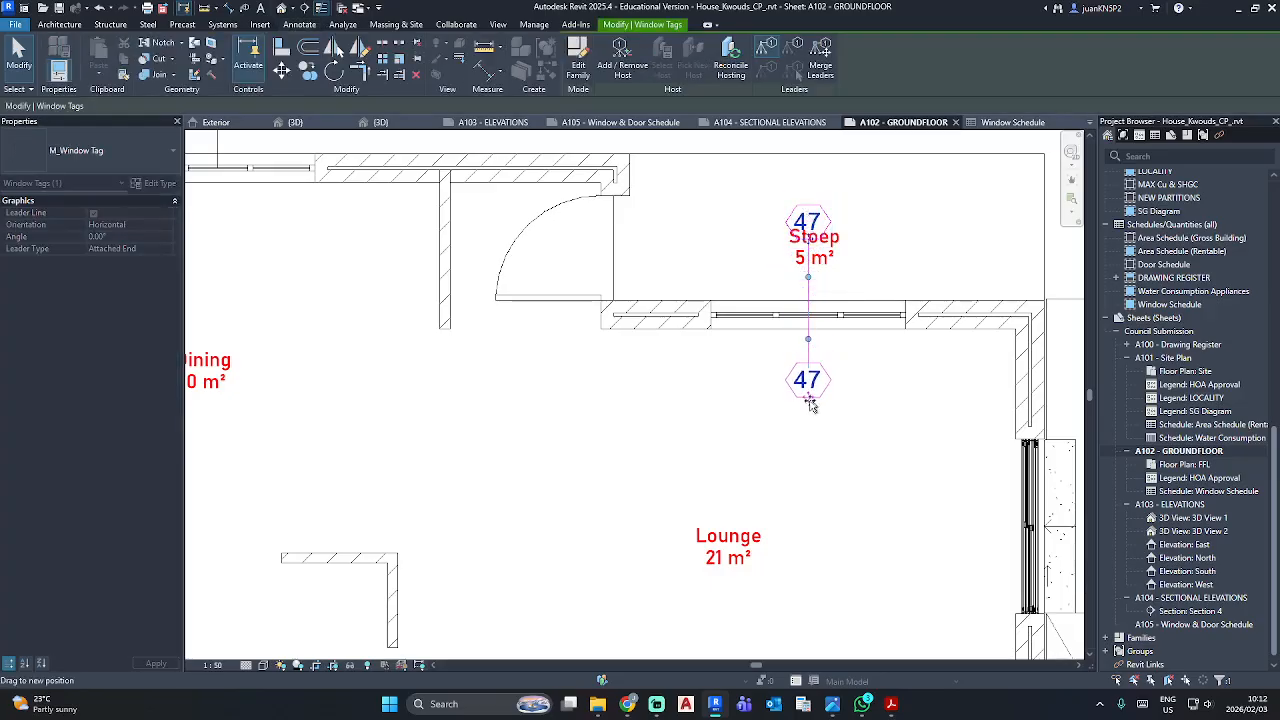
left_click_drag(811, 402, 811, 405)
Set the Type Mark of the lounge's 1600x1700 timber frame window type to EW01.
left_click(808, 316)
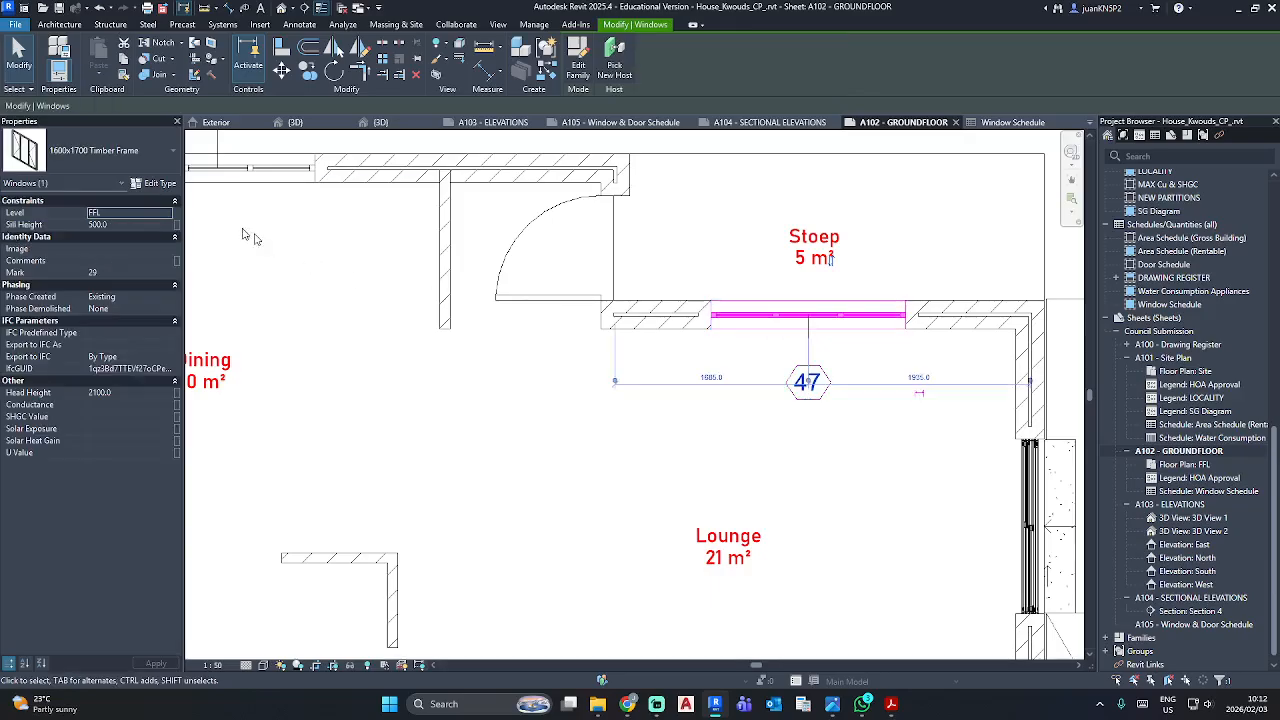
left_click(157, 184)
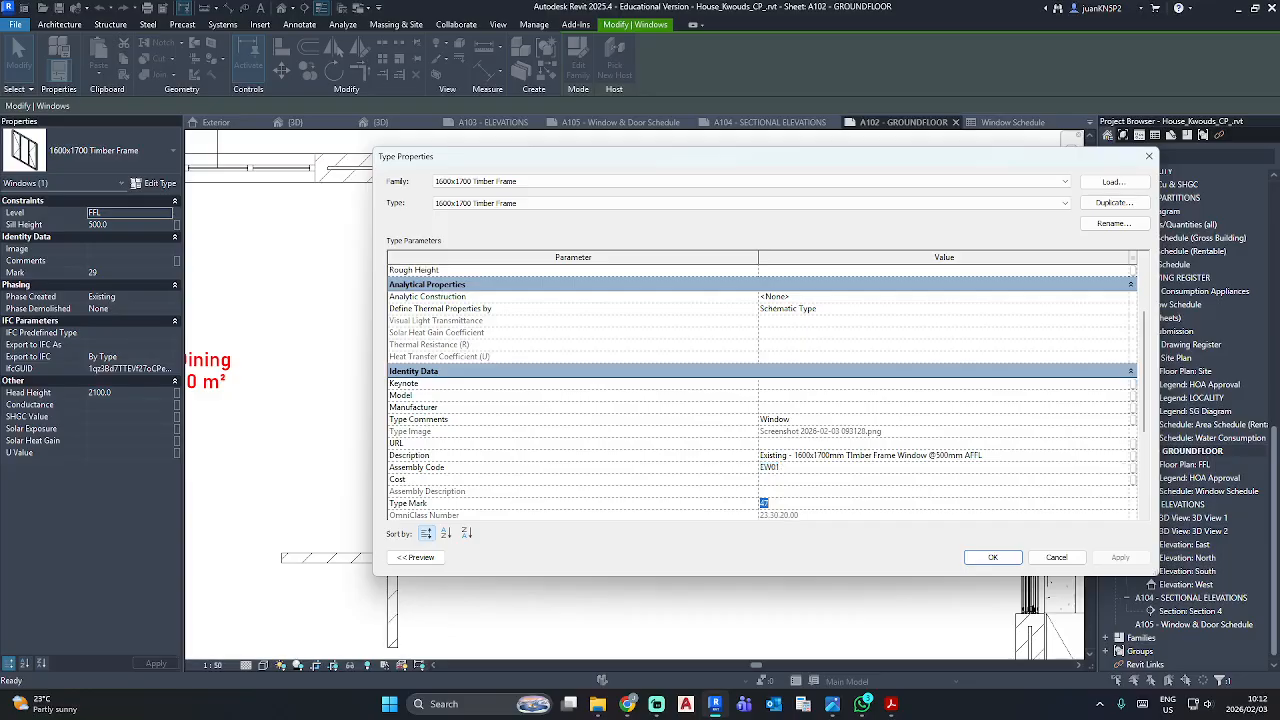
left_click(1010, 563)
left_click(837, 483)
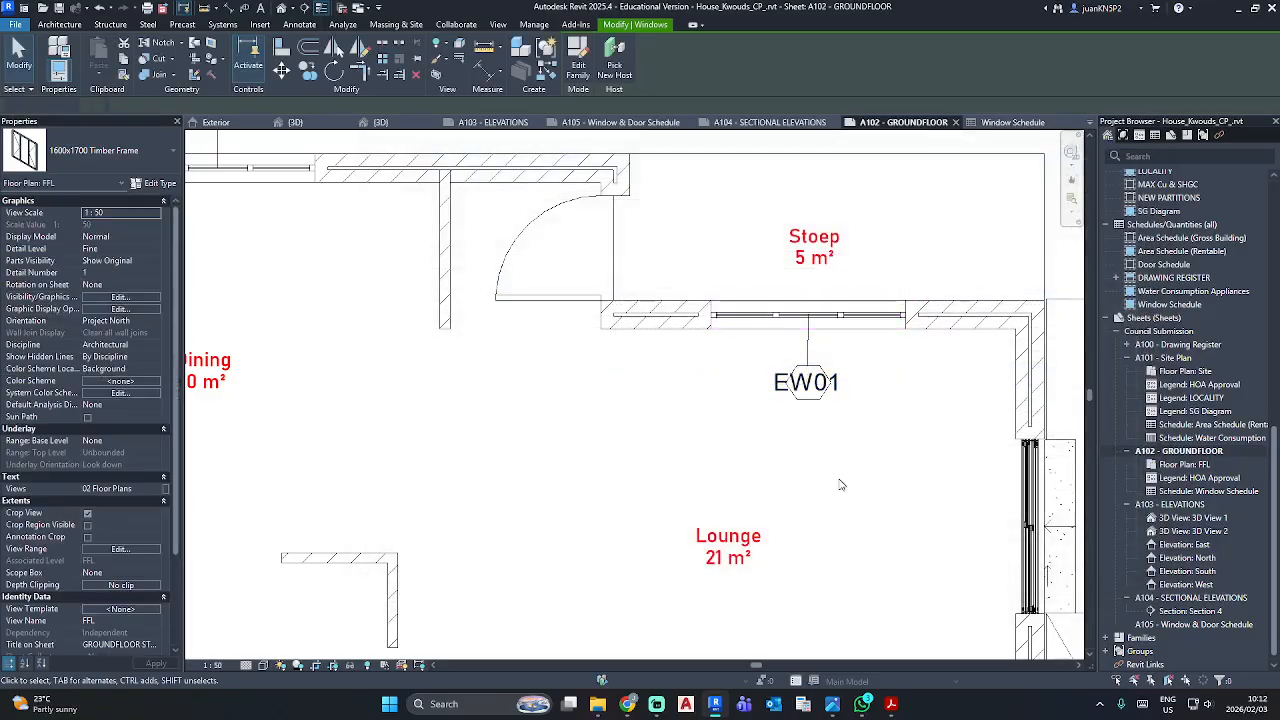
Open the window tag family for editing and delete all six hexagon lines around its label.
left_click(807, 399)
left_click(578, 56)
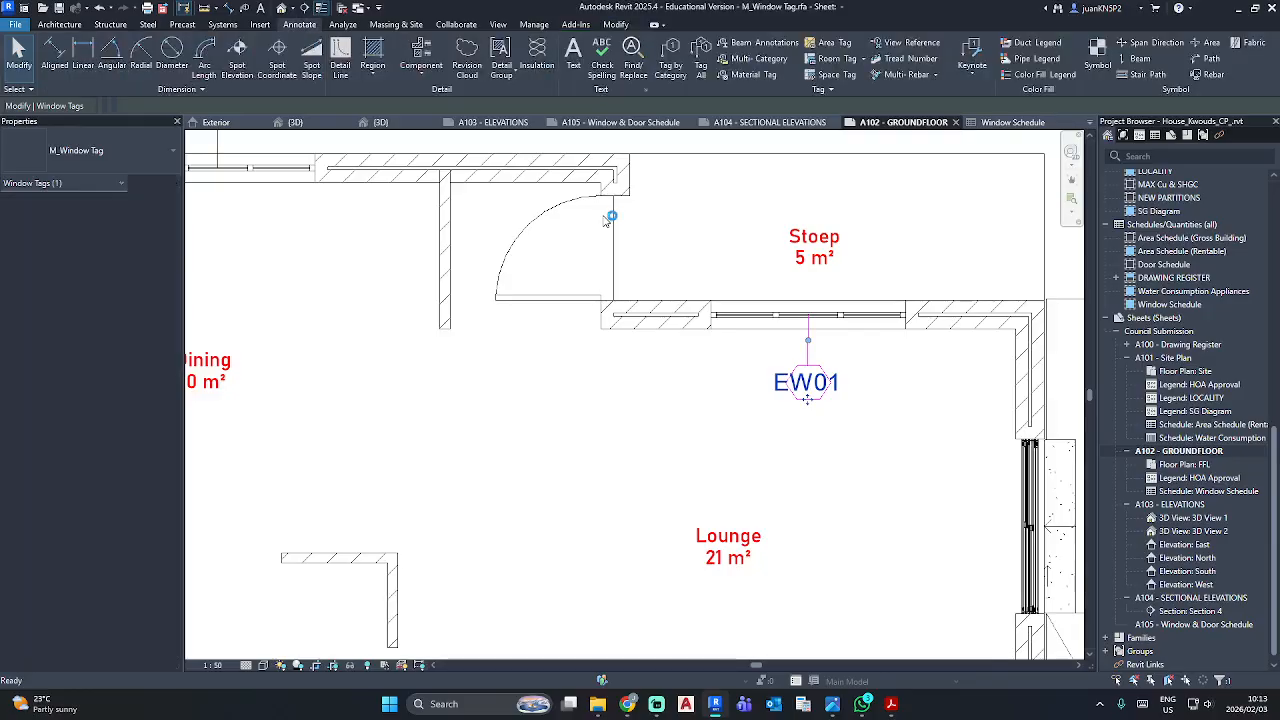
left_click(703, 232)
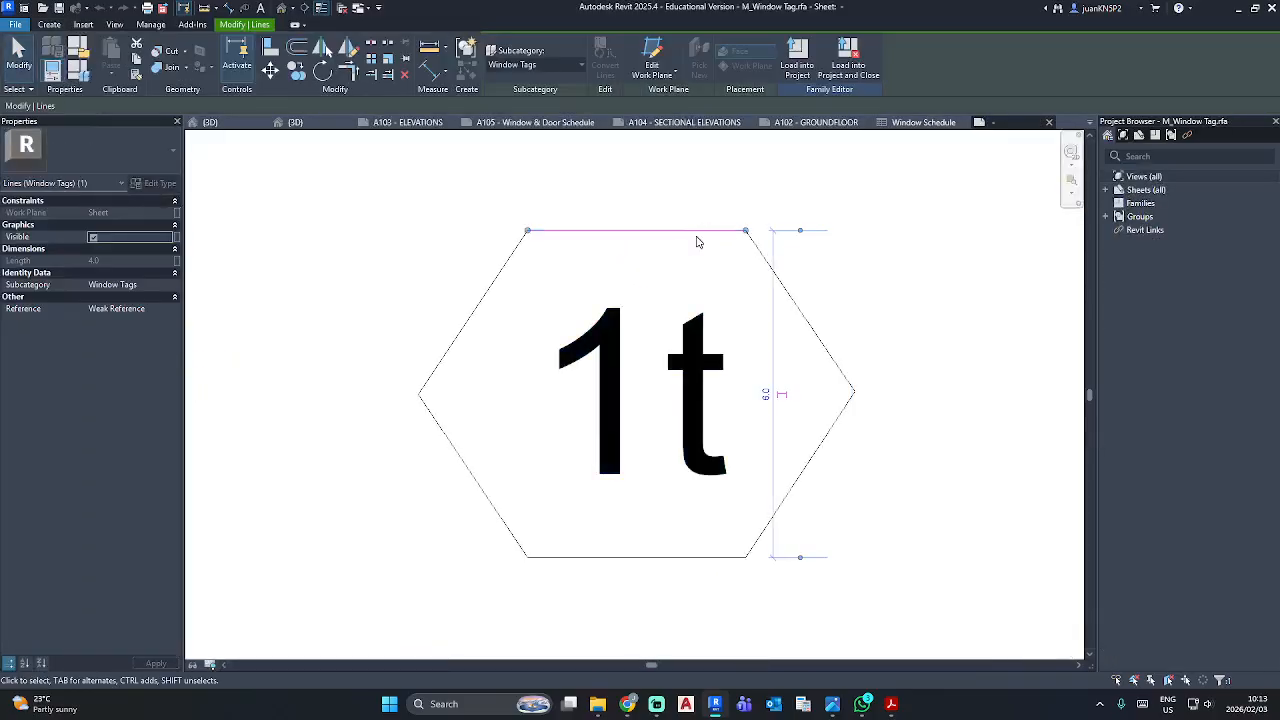
key("Delete")
left_click(756, 252)
key("Delete")
left_click(817, 450)
key("Delete")
left_click(654, 557)
key("Delete")
left_click(489, 500)
key("Delete")
left_click(486, 302)
key("Delete")
Load the edited window tag into House_Kwouds_CP_.rvt, overwriting the existing version and its parameter values.
left_click(499, 57)
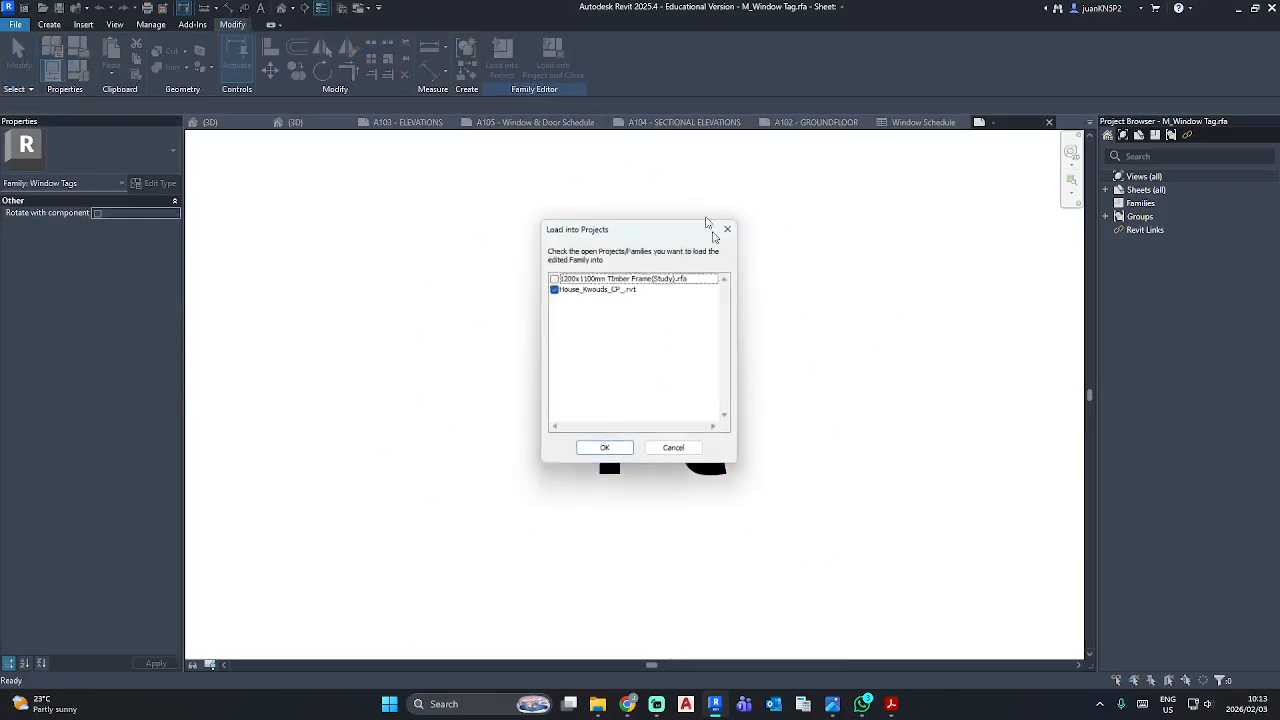
left_click(600, 446)
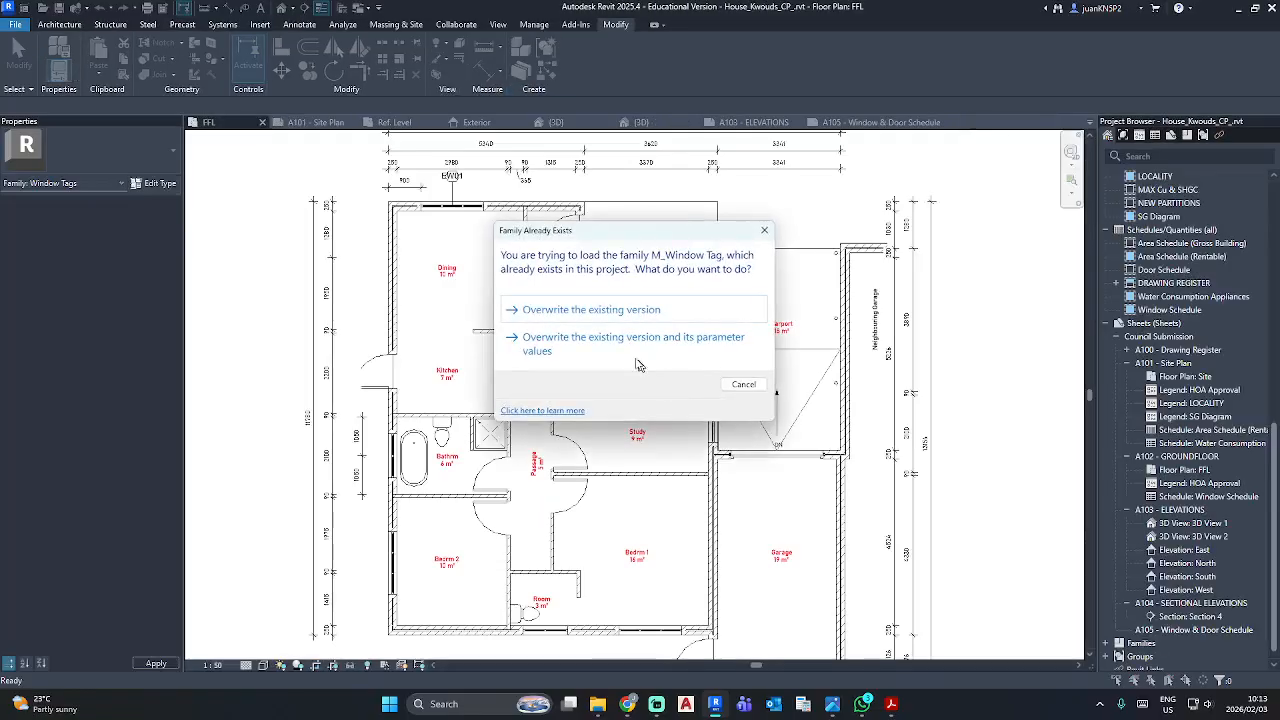
left_click(619, 343)
Set the window tag type's Leader Arrowhead to Filled Dot 3mm.
scroll(629, 269, "up", 2)
scroll(629, 275, "up", 2)
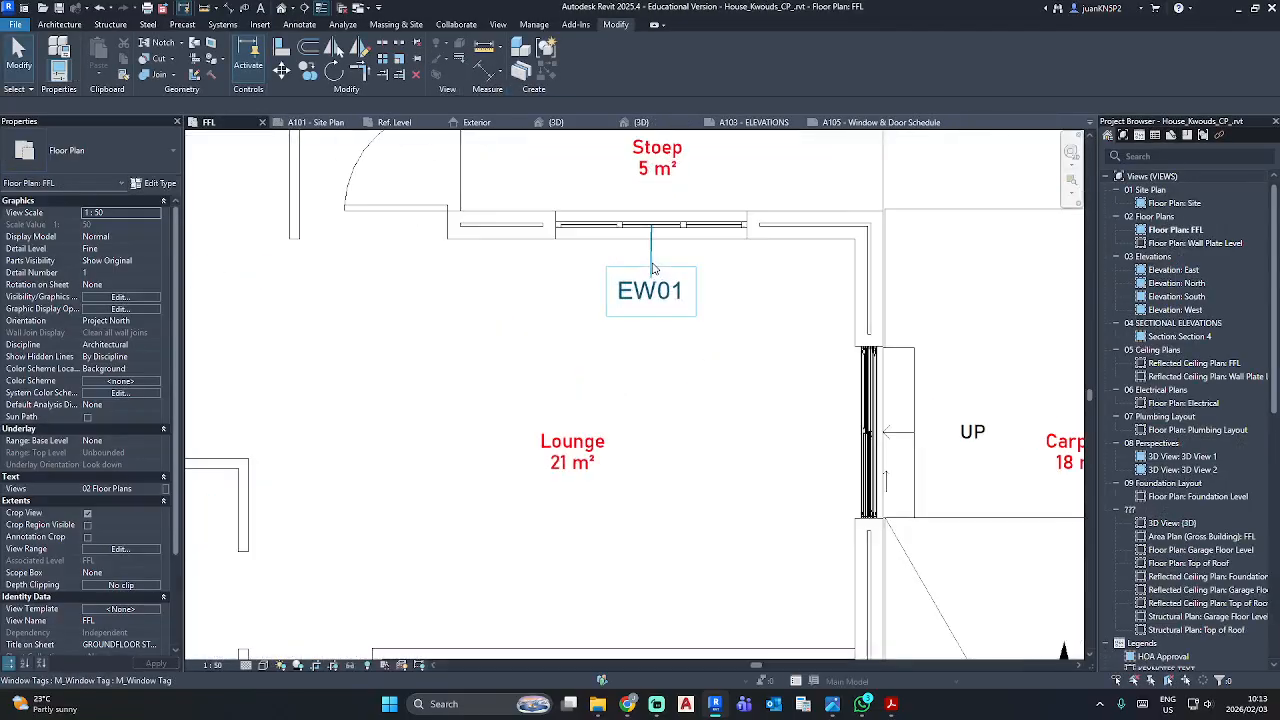
left_click(648, 288)
left_click(170, 250)
left_click(154, 183)
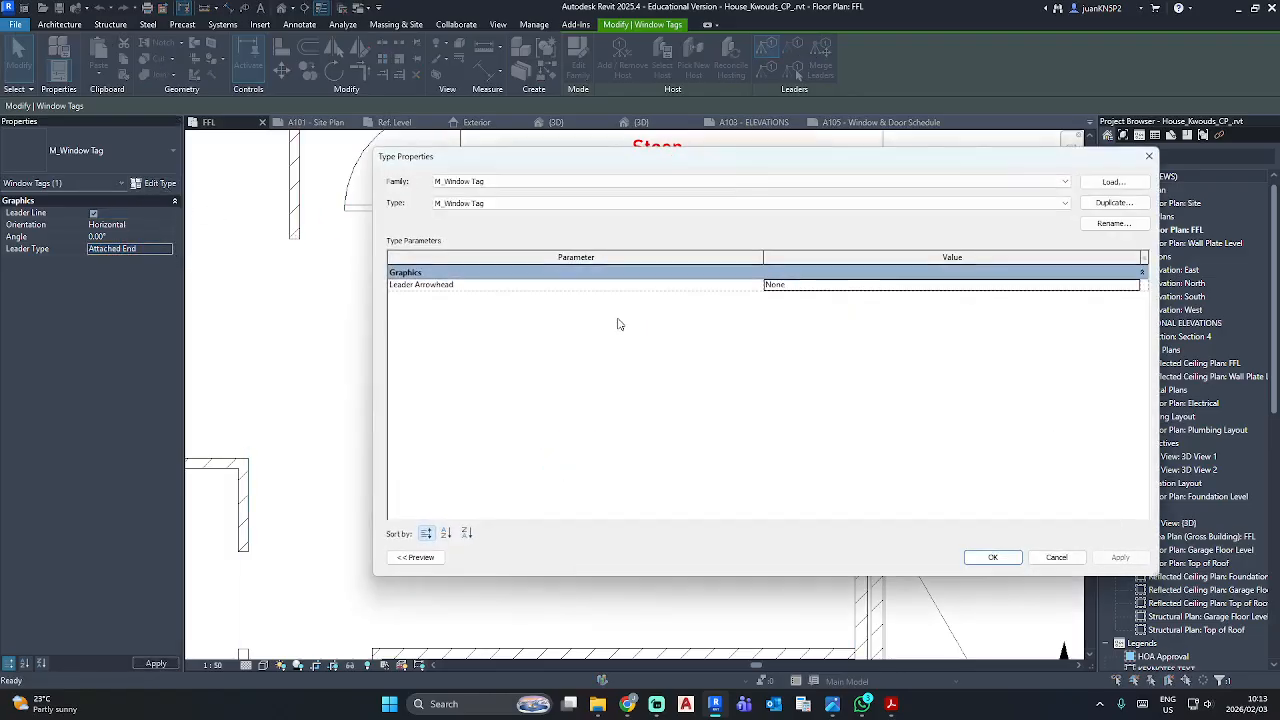
left_click(1130, 286)
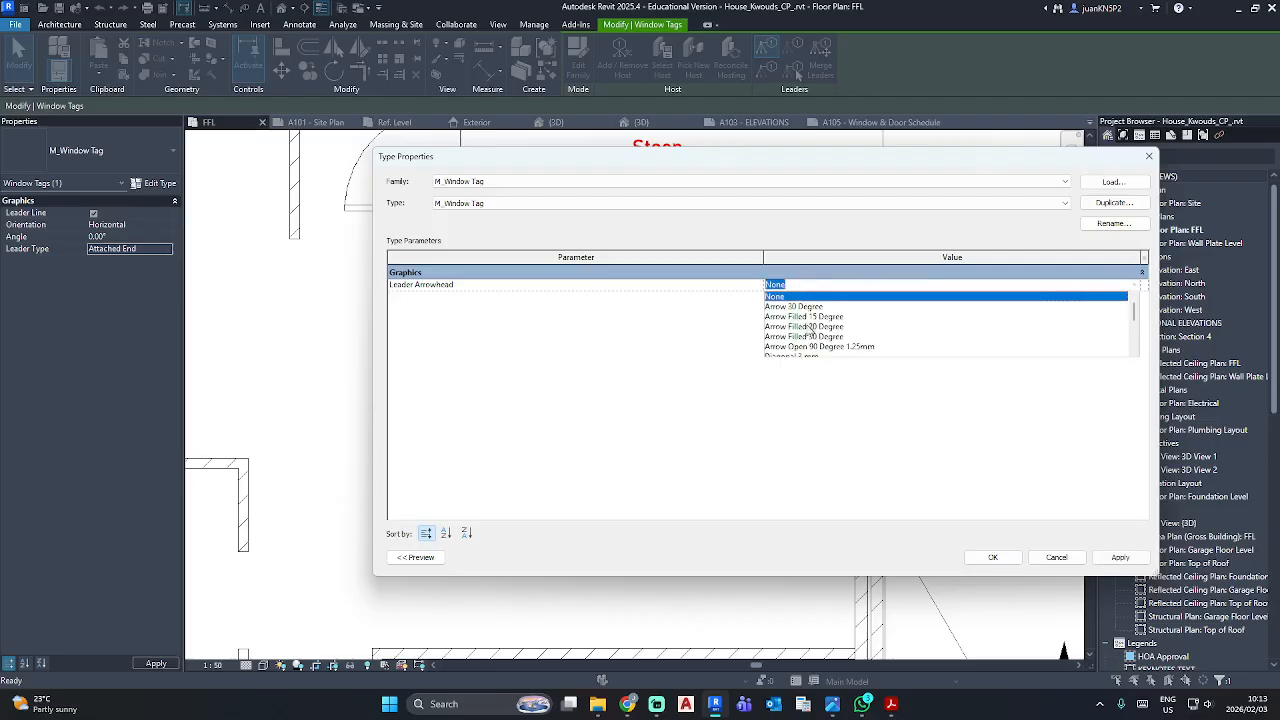
scroll(810, 330, "down", 3)
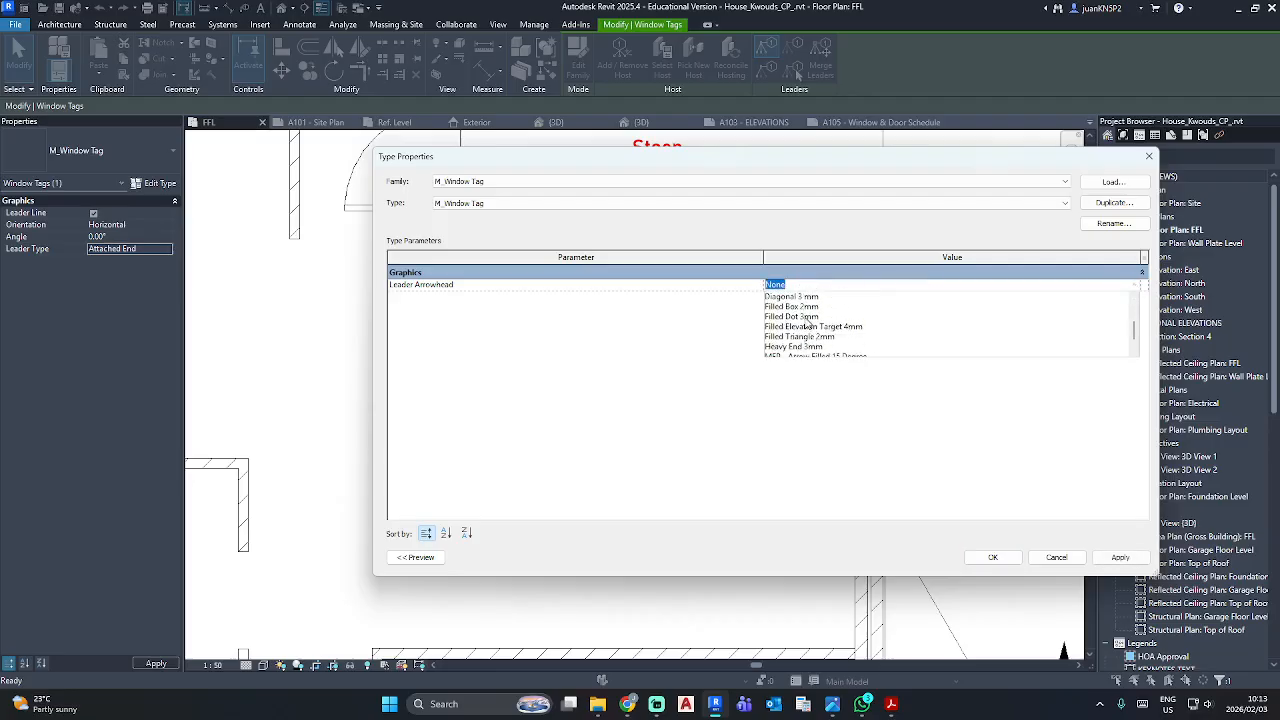
left_click(808, 317)
left_click(990, 556)
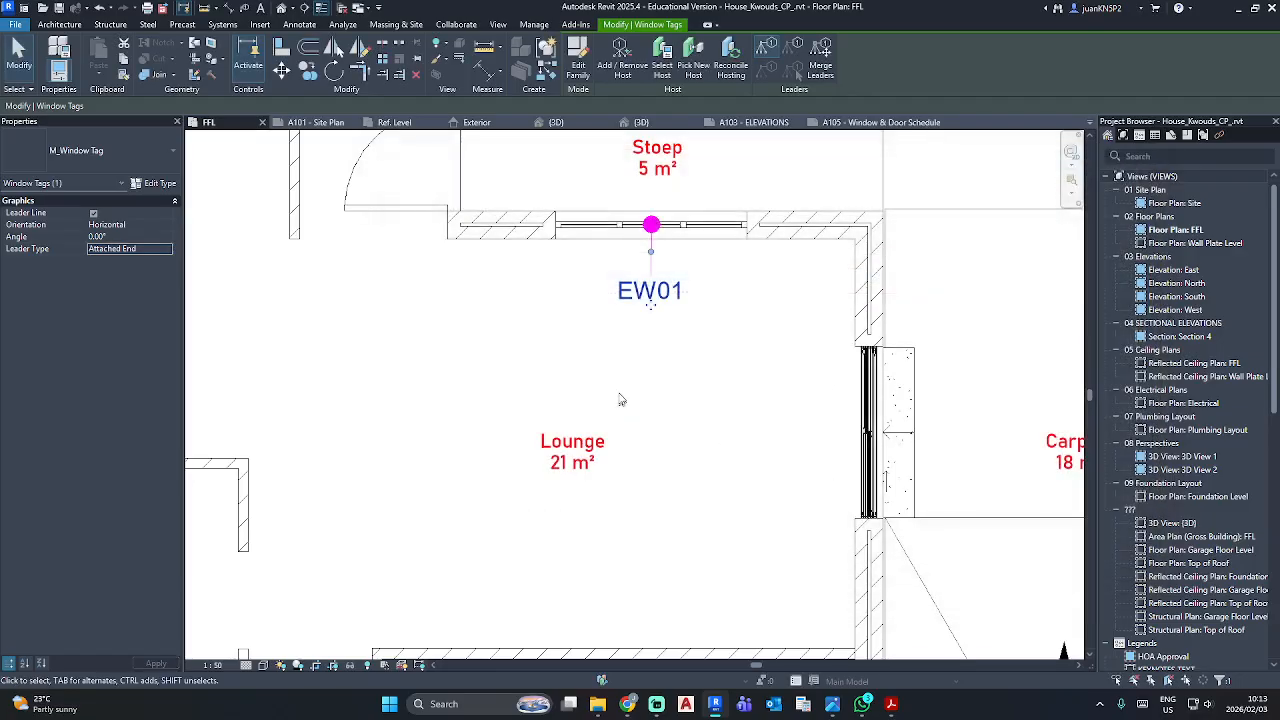
left_click(604, 386)
Move the dining room window's tag to the inside of the room, below the window.
left_click(651, 305)
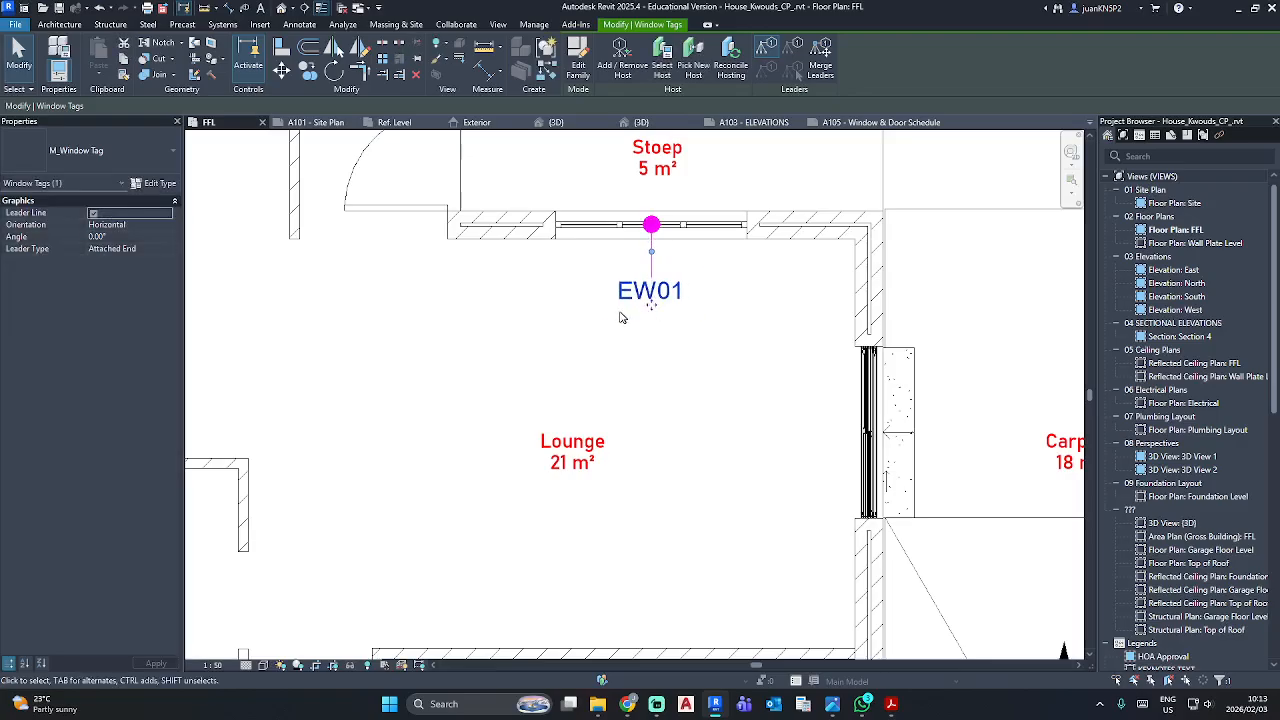
scroll(640, 275, "up", 2)
scroll(512, 305, "down", 1)
scroll(511, 303, "down", 5)
middle_click_drag(280, 194, 506, 247)
scroll(506, 247, "up", 3)
left_click(468, 199)
scroll(468, 199, "up", 4)
left_click_drag(468, 203, 460, 446)
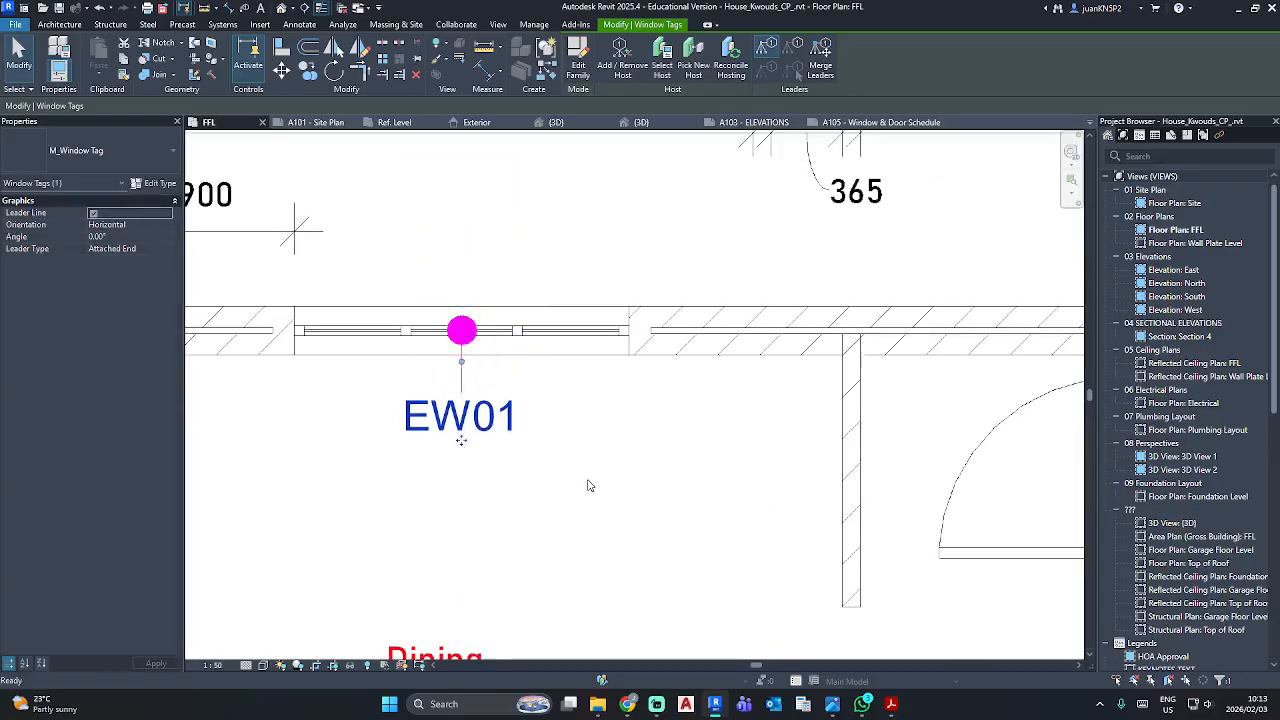
left_click(586, 486)
Delete the 900 dimension beside the dining window and the 1050 dimensions beside the bathroom window.
scroll(586, 486, "down", 5)
scroll(473, 533, "up", 3)
middle_click_drag(373, 533, 411, 648)
key("Delete")
scroll(399, 371, "down", 2)
left_click(468, 275)
key("Delete")
scroll(482, 335, "down", 2)
Start Tag by Category and tag the bathroom window on the outside of the wall.
scroll(457, 501, "up", 3)
middle_click_drag(457, 501, 491, 423)
middle_click_drag(535, 138, 528, 234)
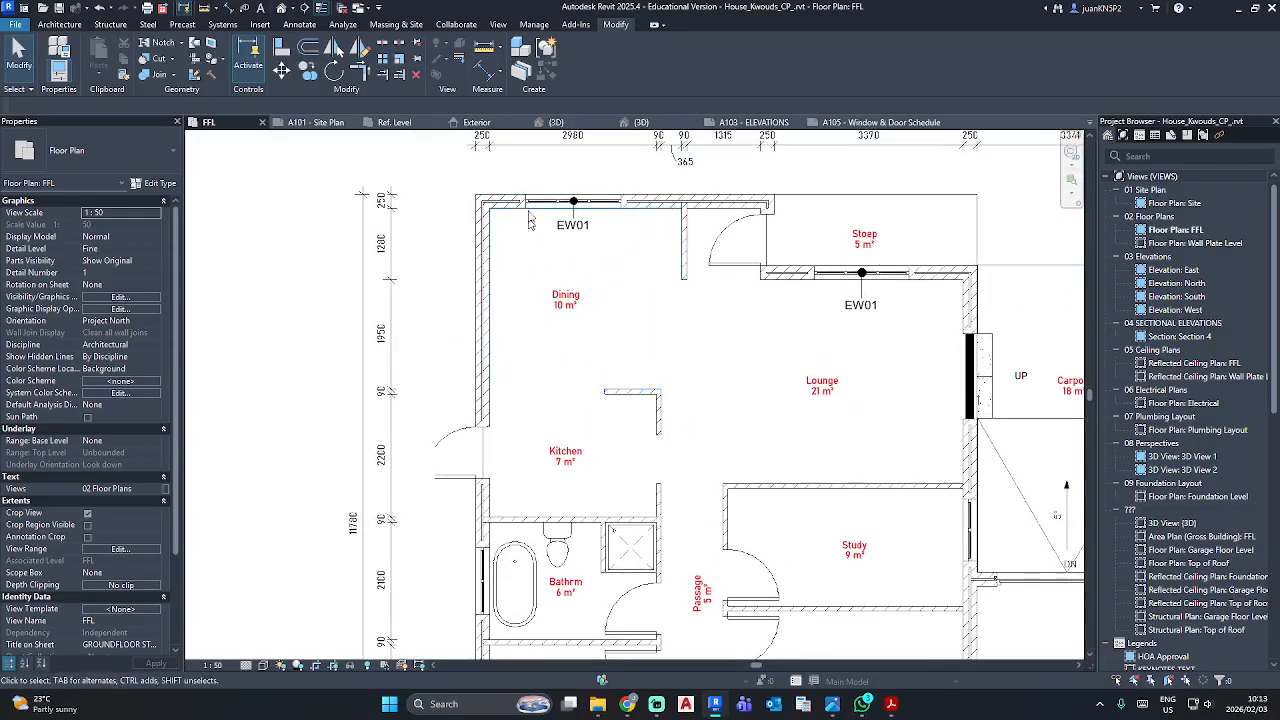
left_click(569, 228)
key("t")
key("g")
middle_click_drag(477, 530, 541, 240)
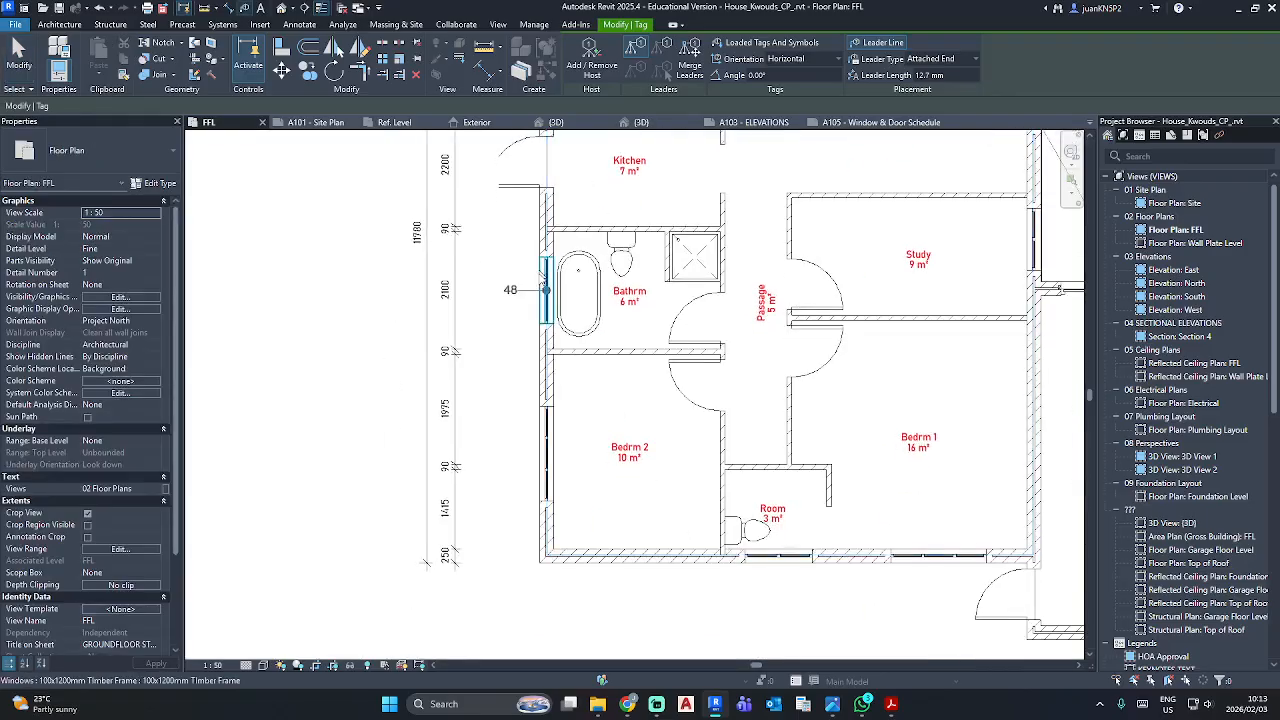
scroll(540, 277, "up", 4)
left_click(546, 286)
Tag the Bedroom 2 window, the small toilet room window and the Bedroom 1 window.
scroll(569, 327, "down", 3)
middle_click_drag(569, 327, 519, 145)
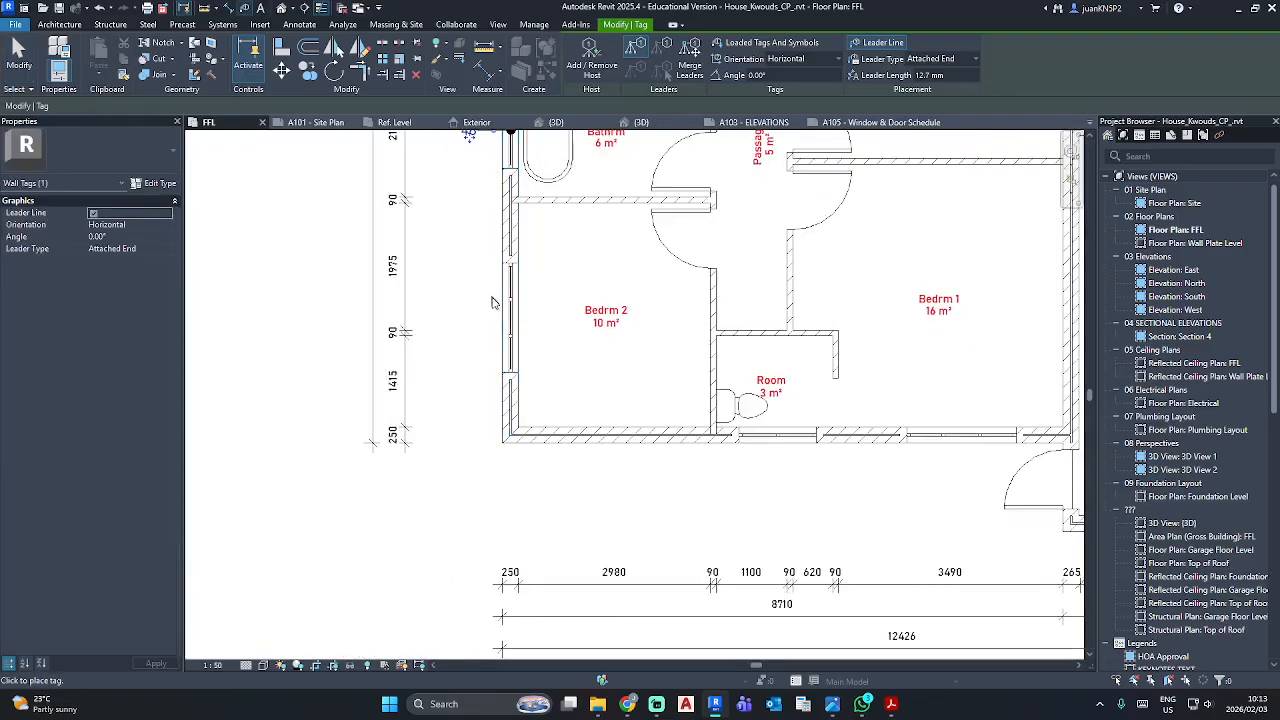
left_click(509, 318)
left_click(772, 445)
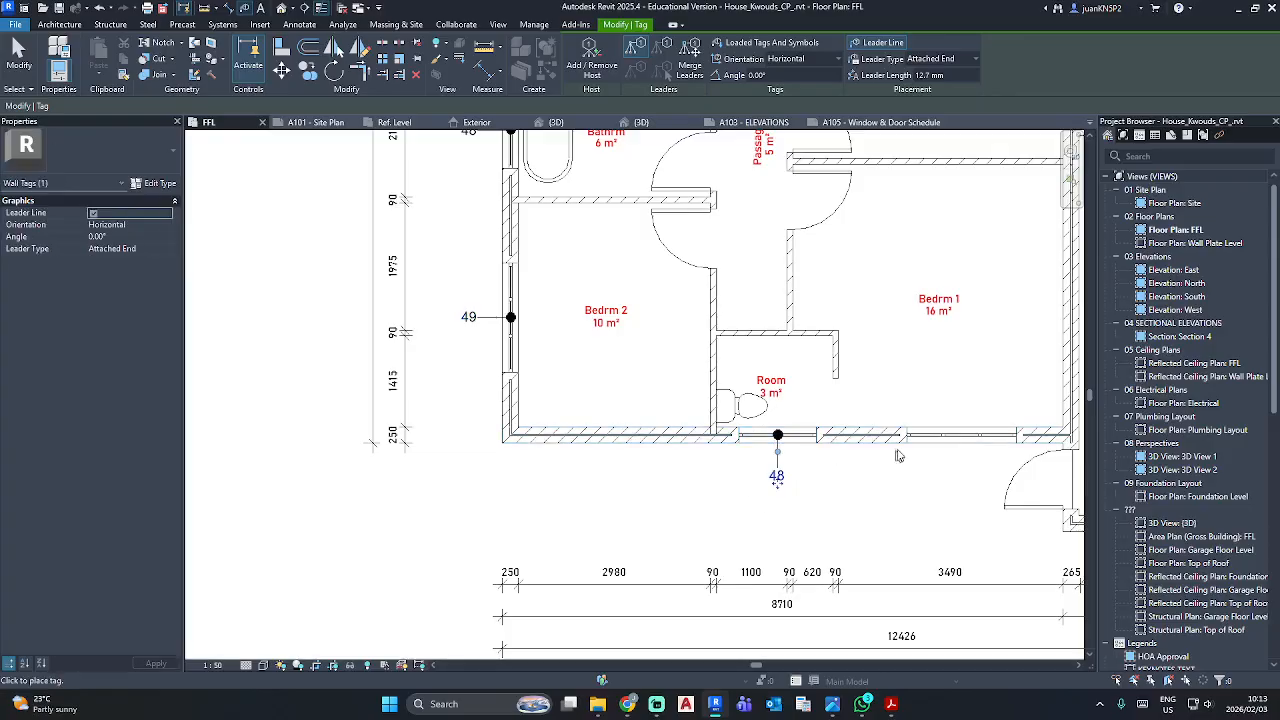
left_click(954, 444)
Tag the garage window and move its tag inside the garage, clear of the dimension lines.
middle_click_drag(929, 458, 593, 370)
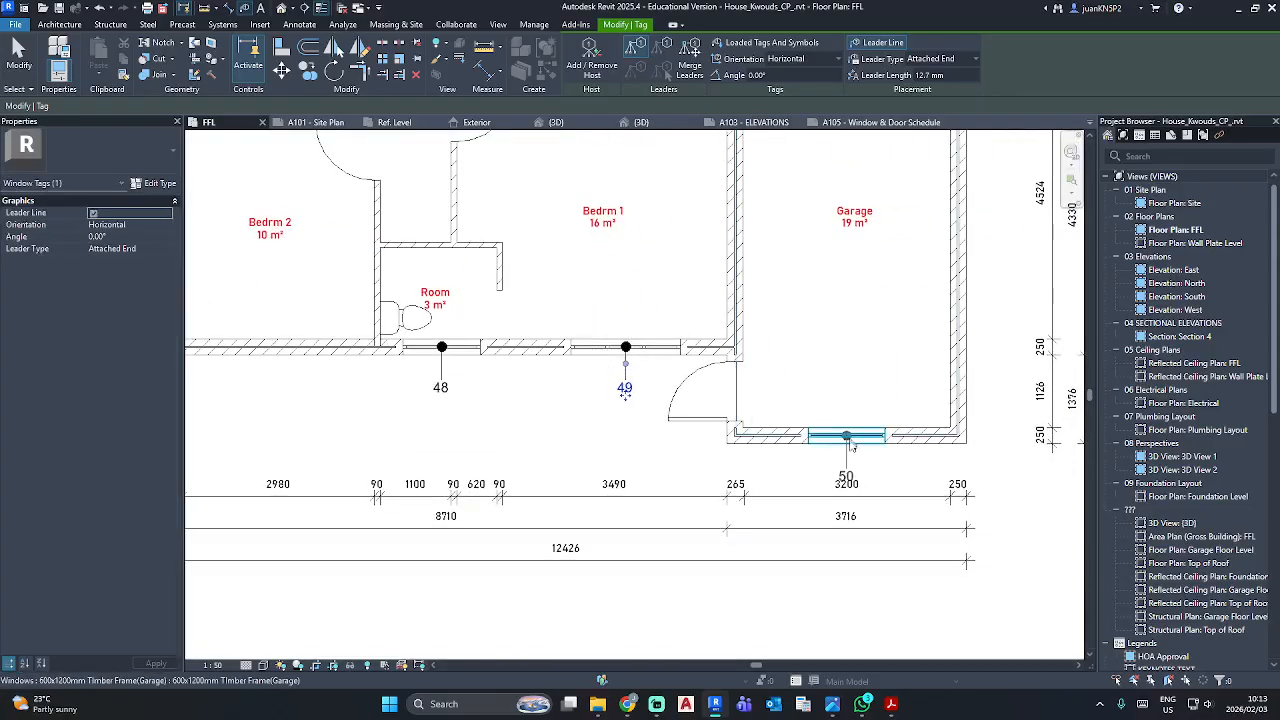
left_click(850, 445)
scroll(848, 470, "up", 3)
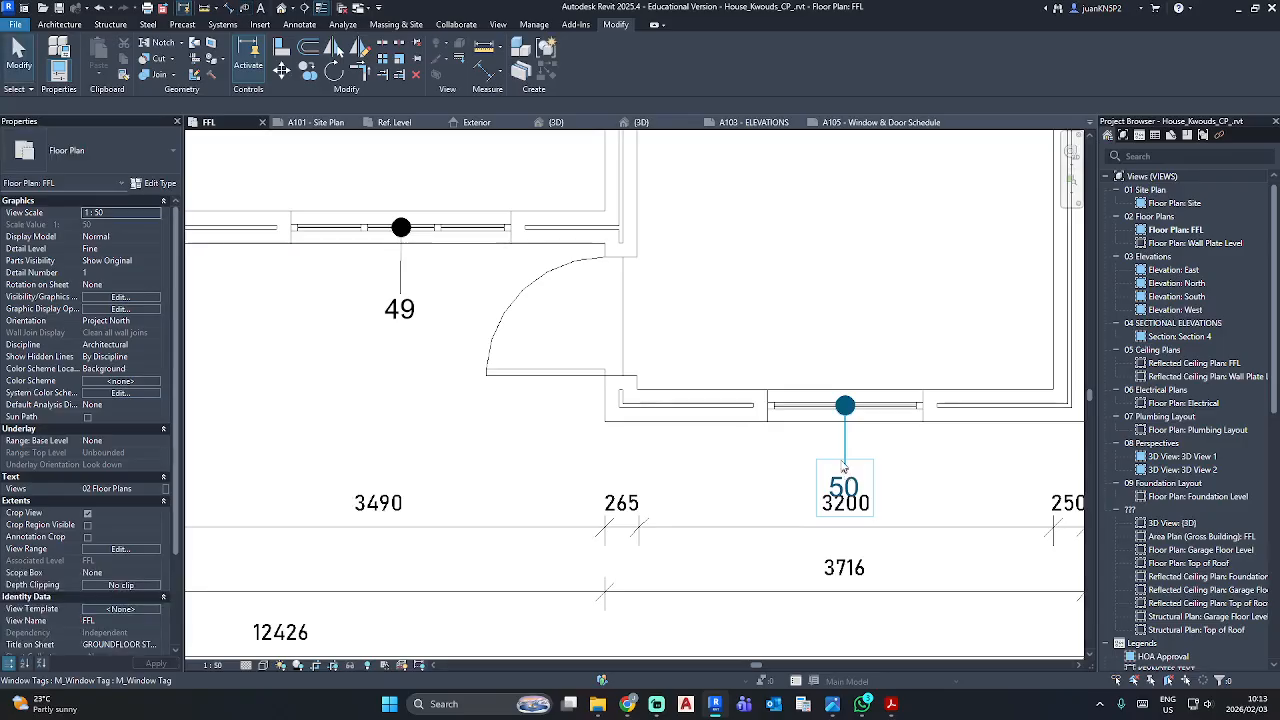
left_click(848, 492)
left_click_drag(848, 497, 847, 445)
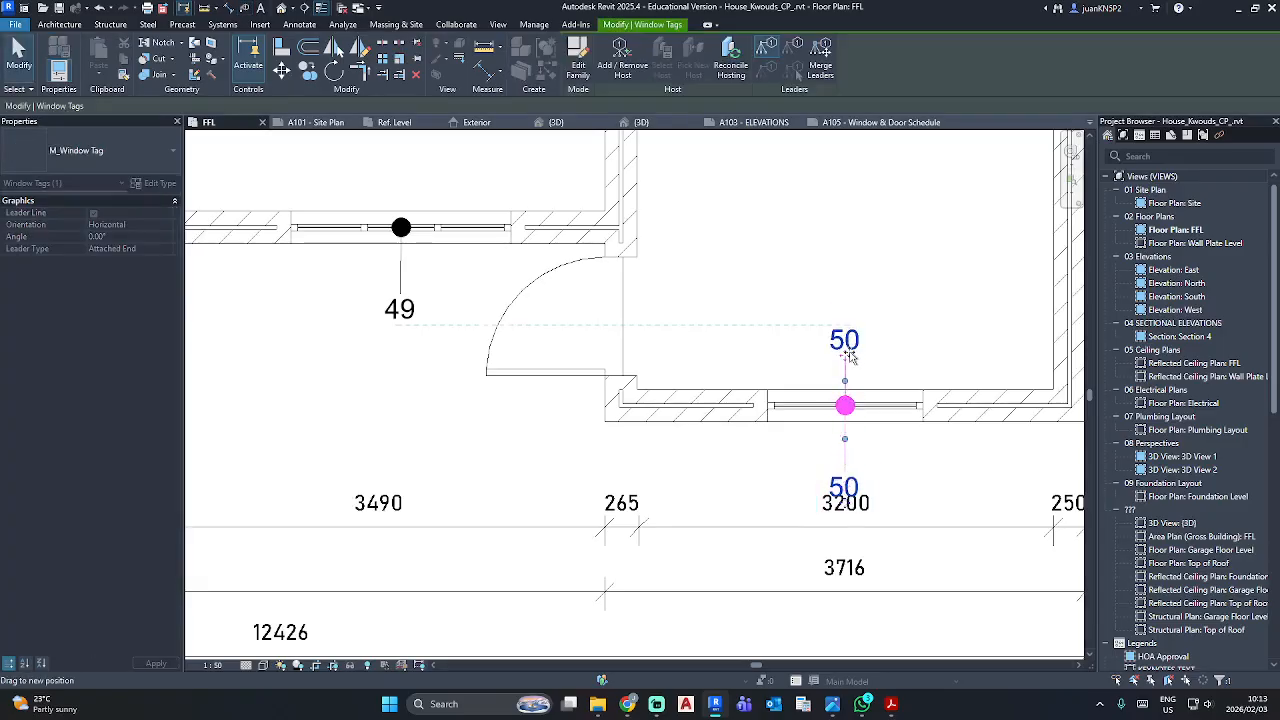
left_click_drag(848, 356, 848, 356)
key("Escape")
scroll(667, 271, "down", 5)
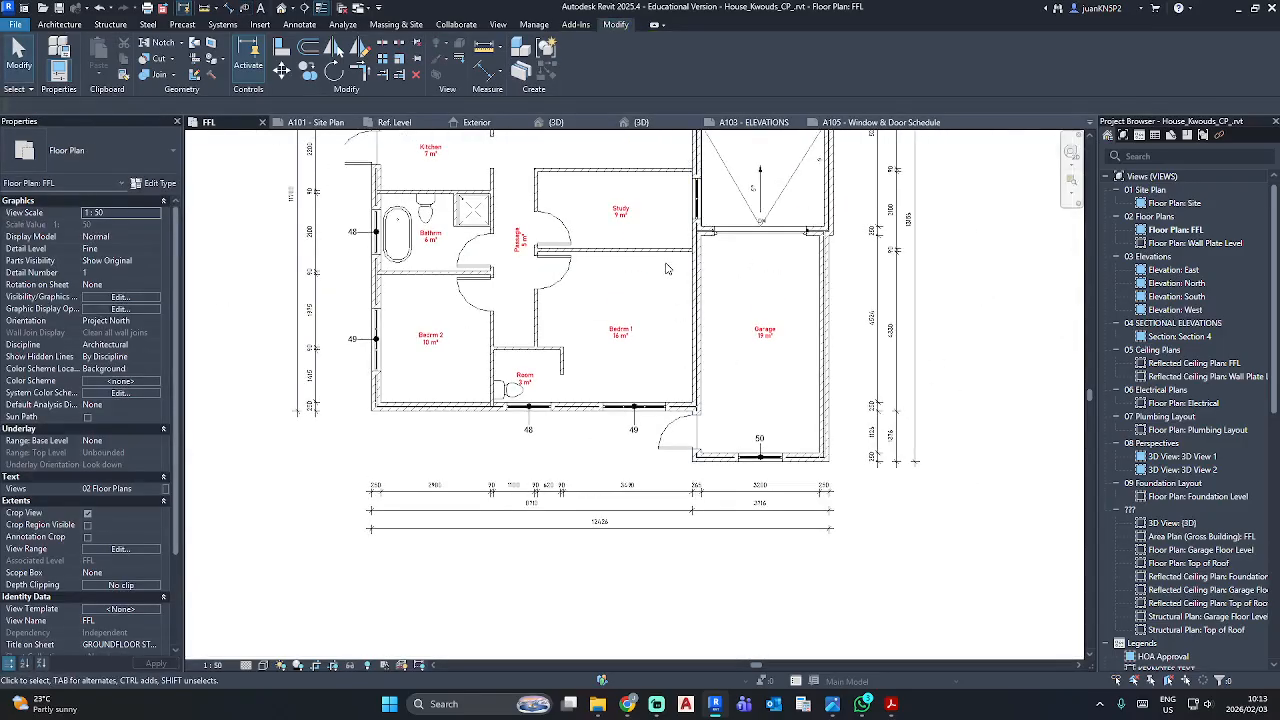
Tag the study window on the carport side of the wall, using a new tag similar to the Bedroom 1 window tag.
middle_click_drag(667, 268, 618, 394)
left_click(592, 557)
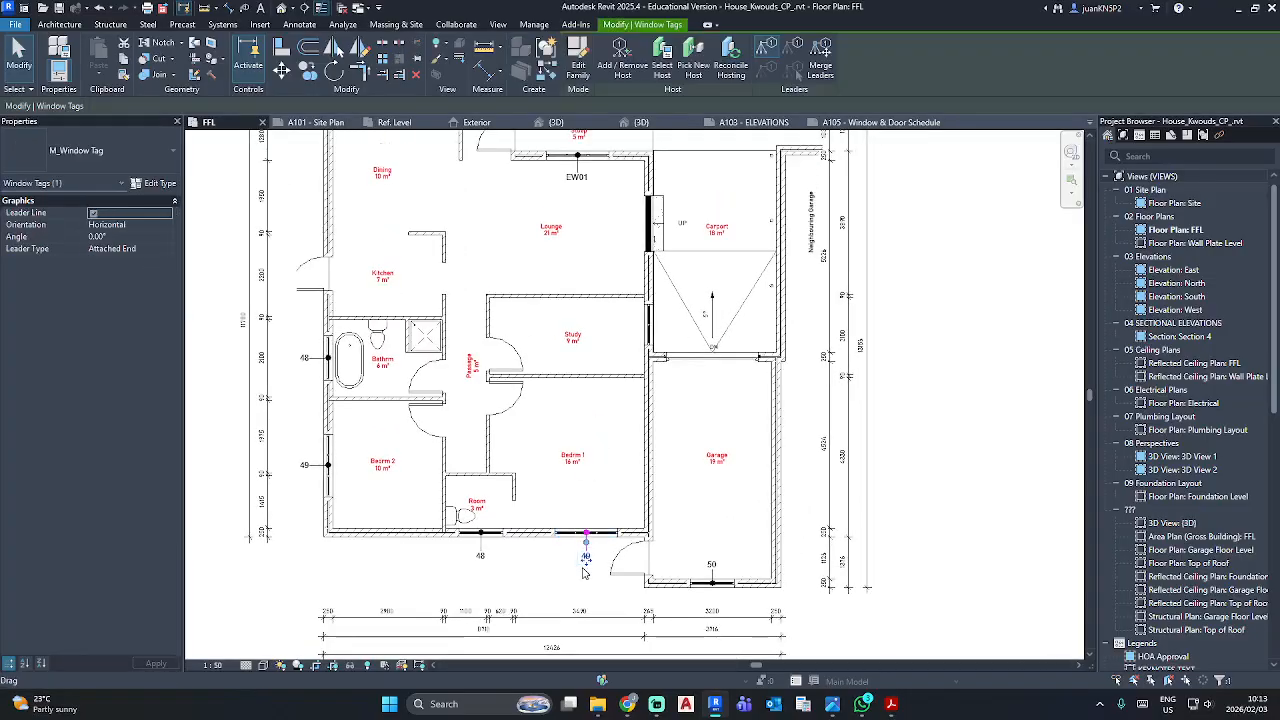
key("c")
key("s")
scroll(656, 308, "up", 3)
left_click(646, 341)
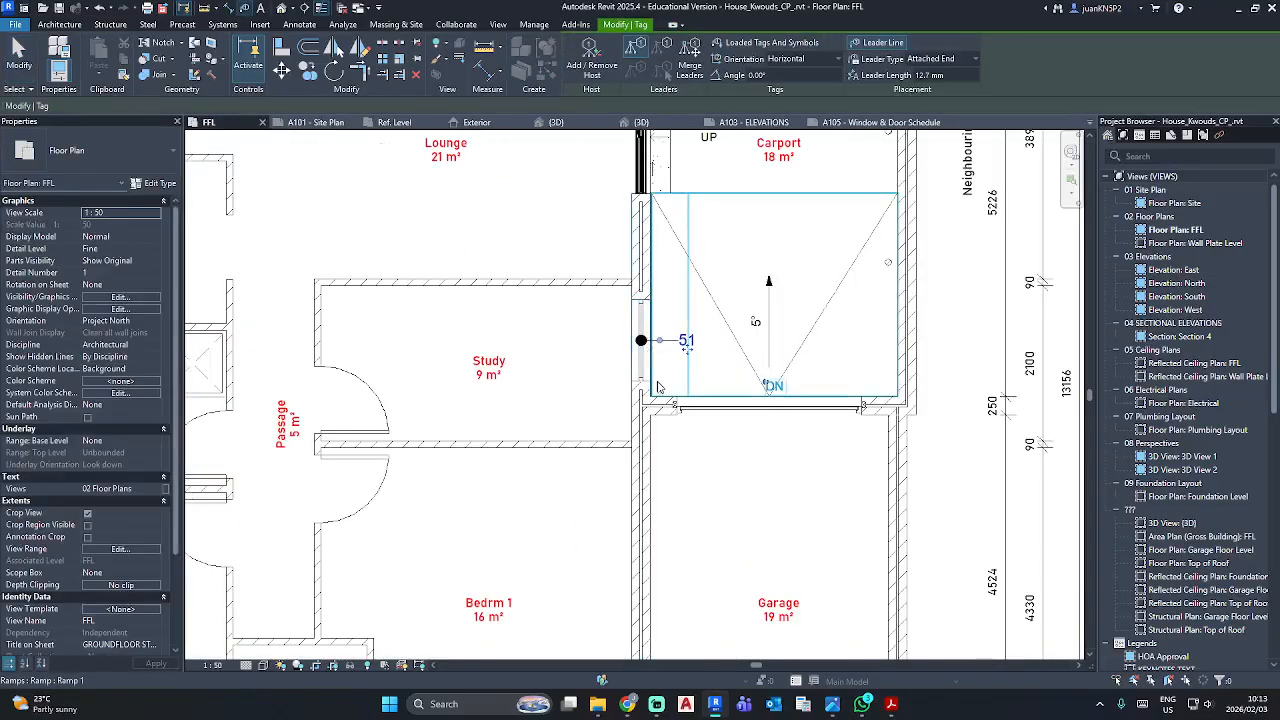
key("Escape")
Set the Type Mark of the bathroom window's type to EW02, matching its assembly code.
scroll(700, 320, "down", 3)
scroll(357, 338, "up", 3)
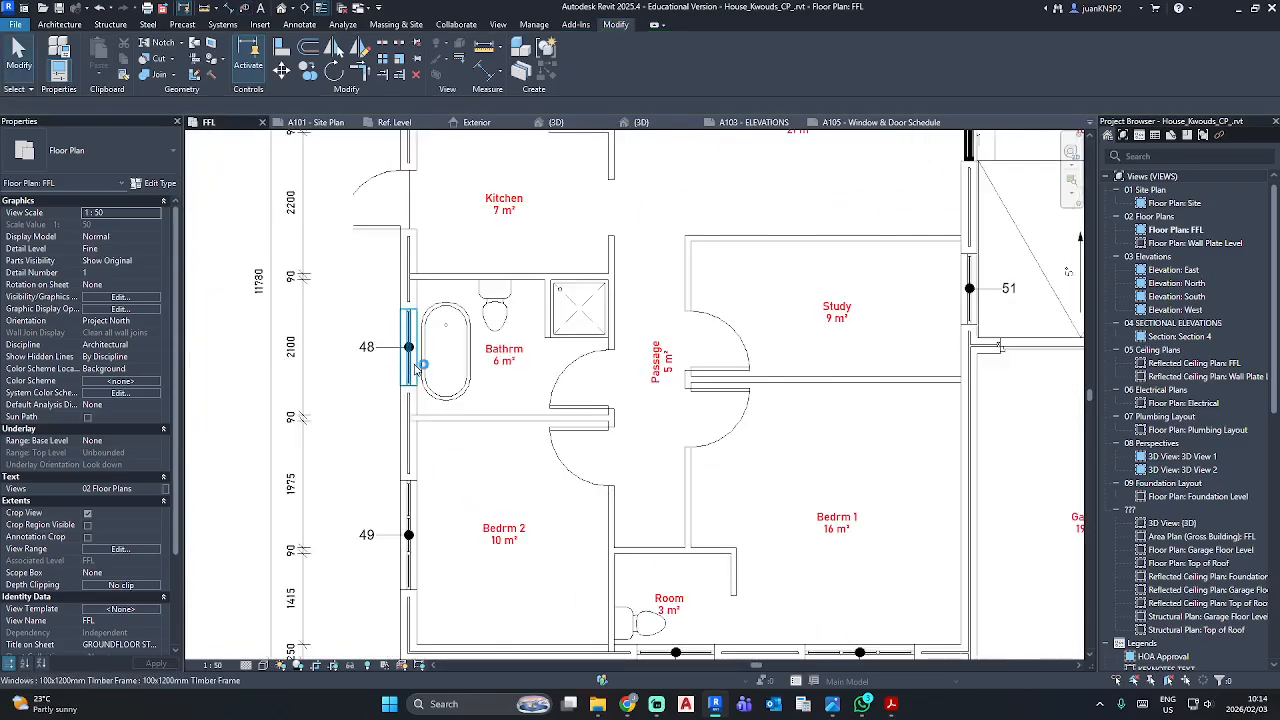
left_click(408, 345)
left_click(155, 183)
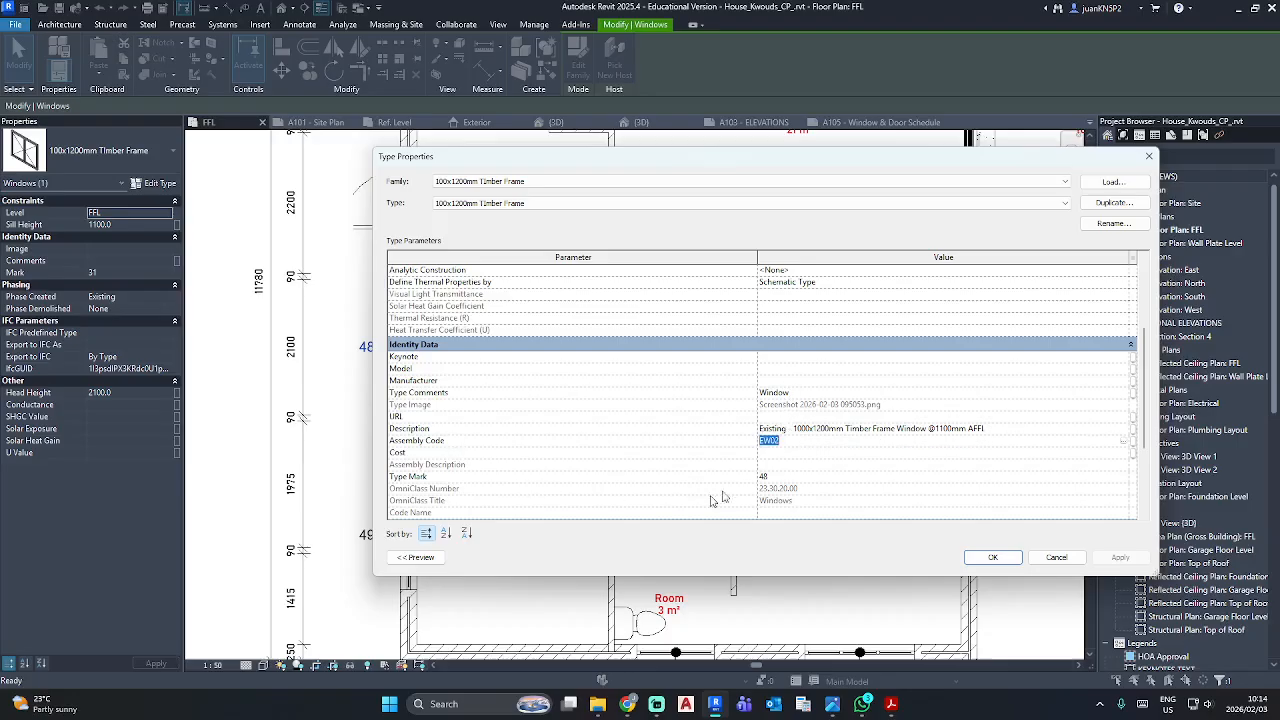
left_click(991, 559)
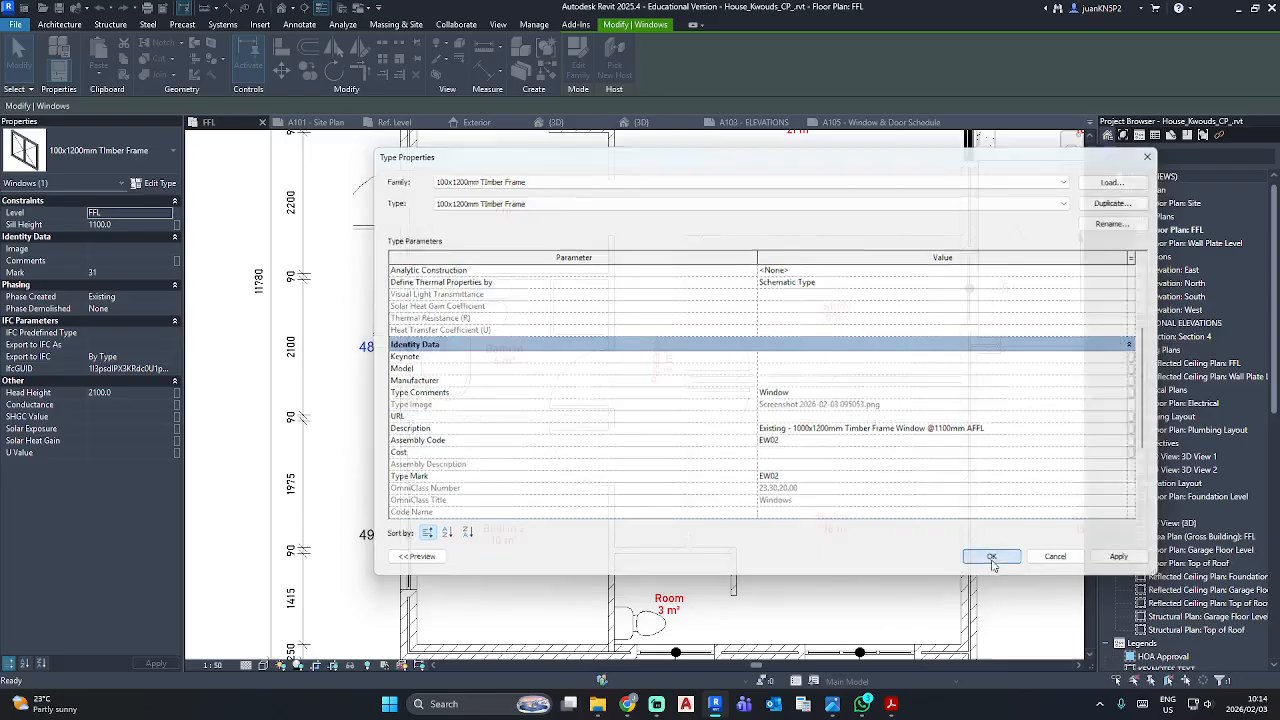
Set the Type Mark of the Bedroom 2 window's 1300x1700 Timber Frame type to EW05.
middle_click_drag(690, 527, 695, 392)
left_click(420, 376)
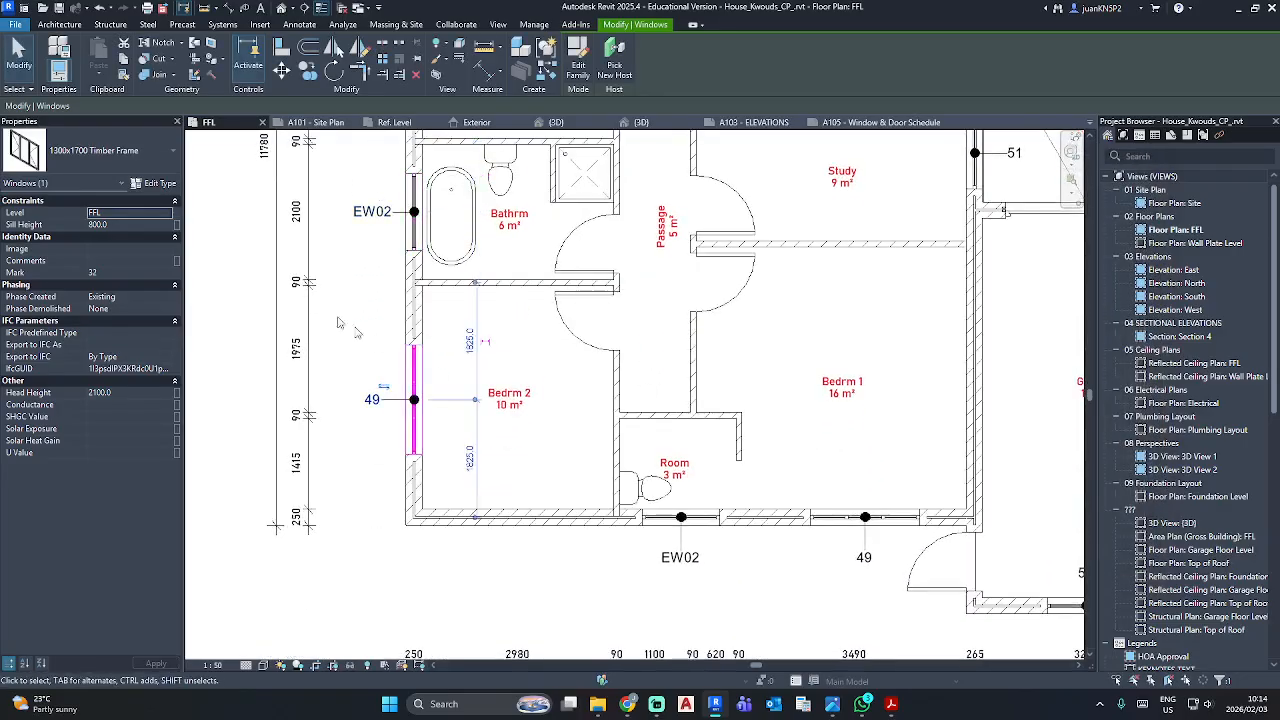
left_click(160, 183)
scroll(825, 487, "down", 5)
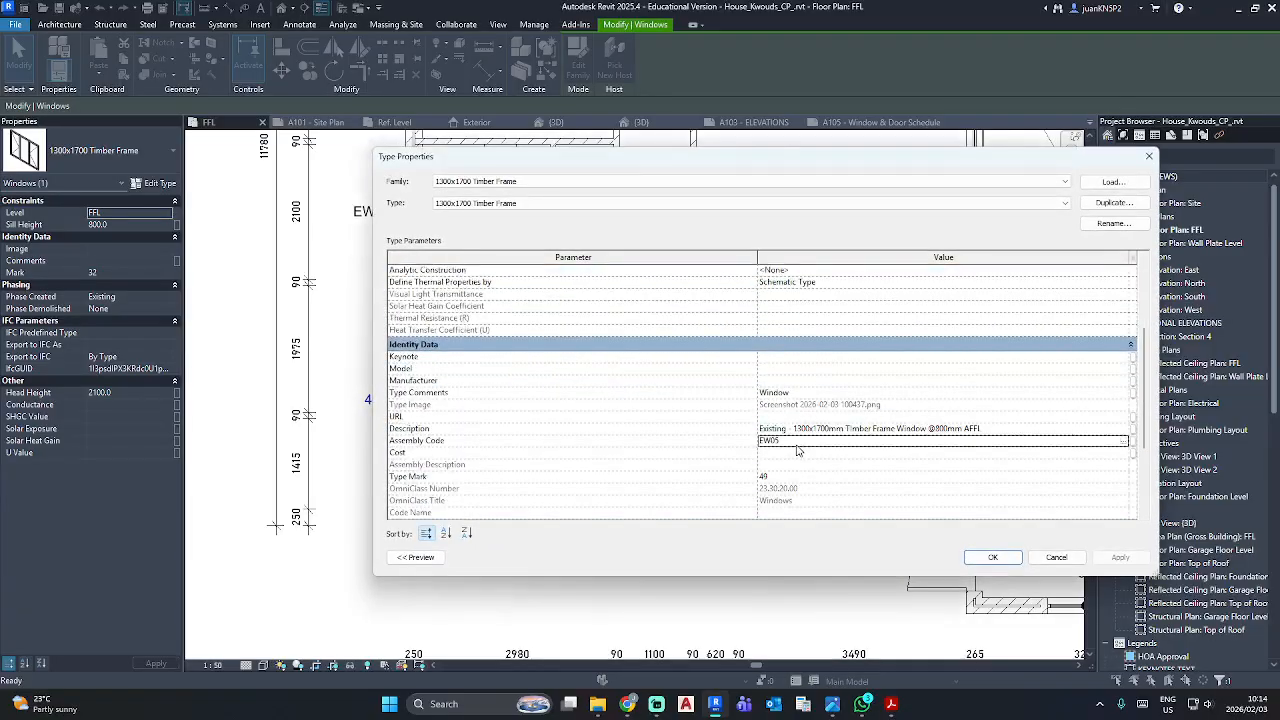
left_click(993, 557)
left_click(690, 517)
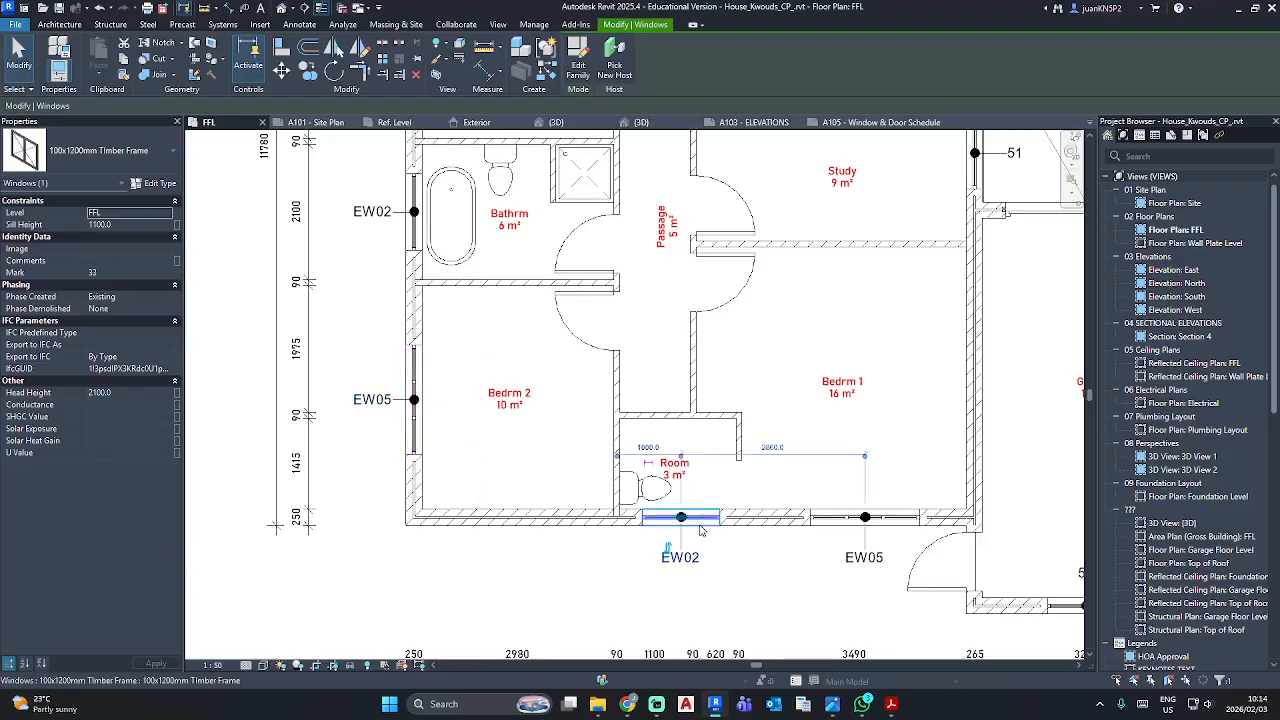
left_click(847, 576)
Set the Type Mark of the garage window's 600x1200mm Timber Frame type to EW04.
scroll(900, 568, "down", 1)
middle_click_drag(915, 567, 636, 486)
left_click(779, 522)
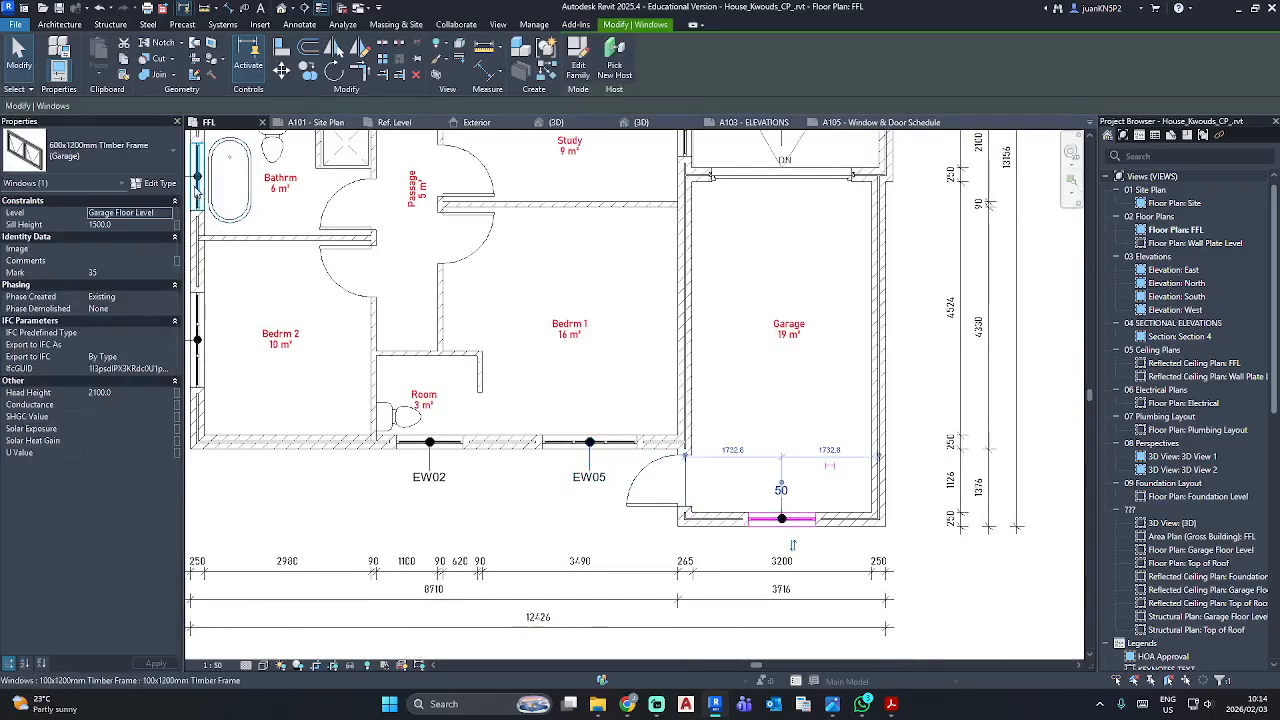
left_click(158, 183)
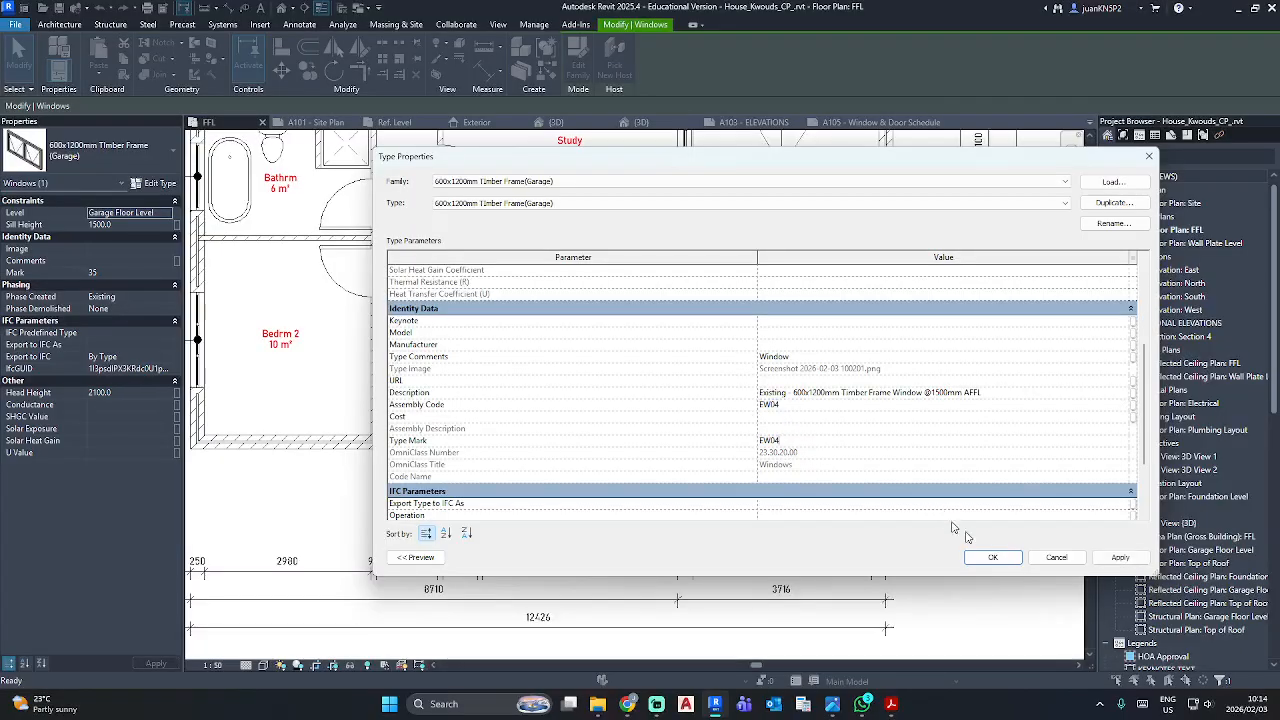
left_click(993, 557)
Set the Type Mark of the study window's 1200x1100mm Timber Frame type to EW03.
middle_click_drag(780, 330, 766, 555)
left_click(669, 350)
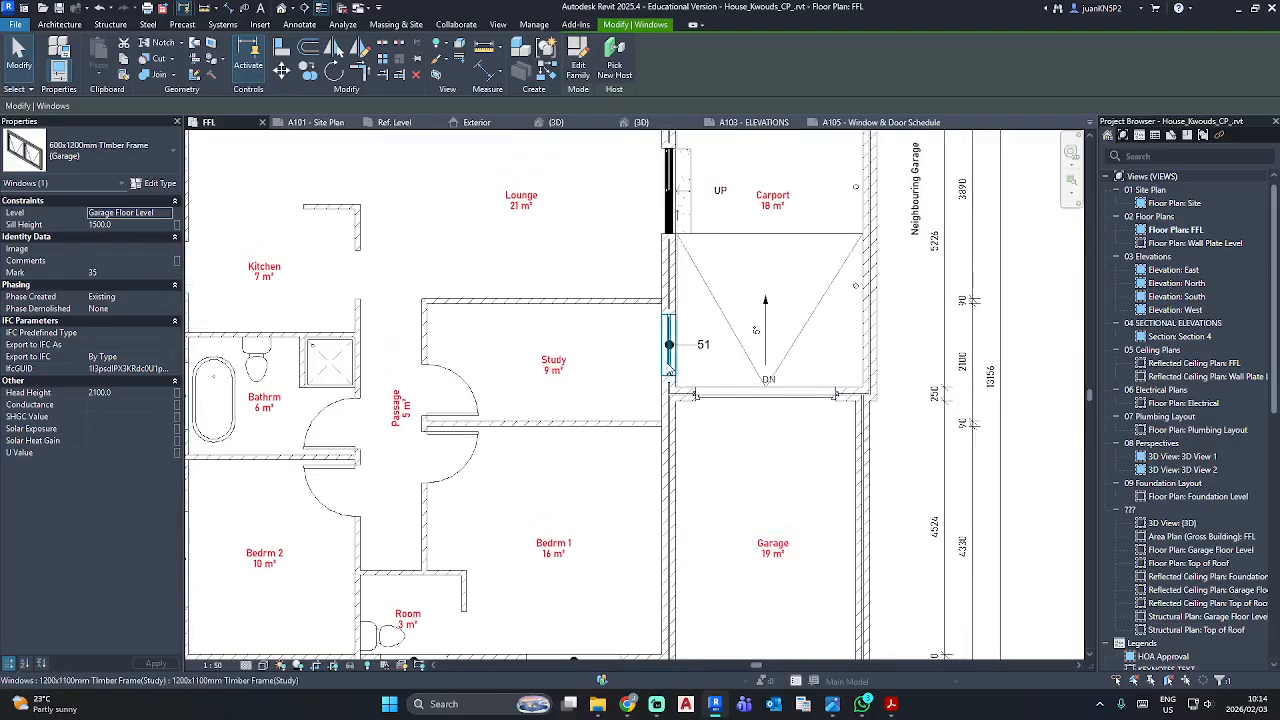
left_click(158, 183)
scroll(785, 481, "down", 5)
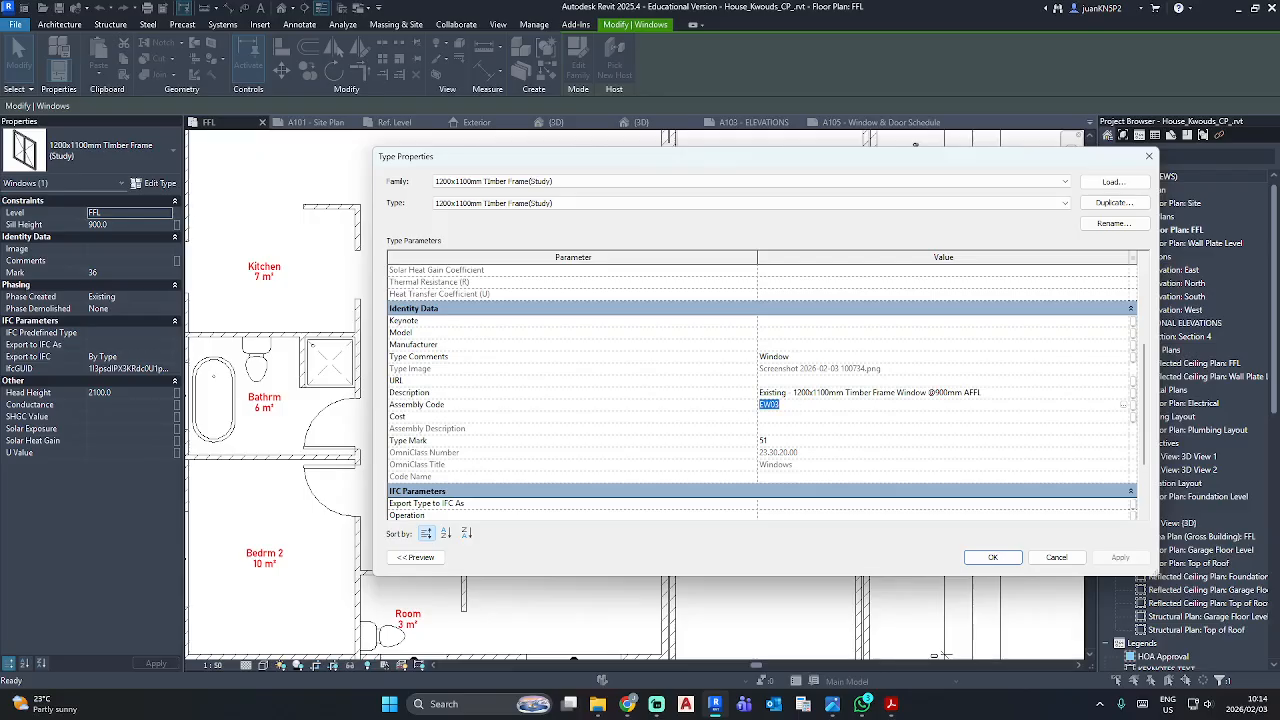
left_click(993, 557)
key("Escape")
scroll(630, 350, "down", 4)
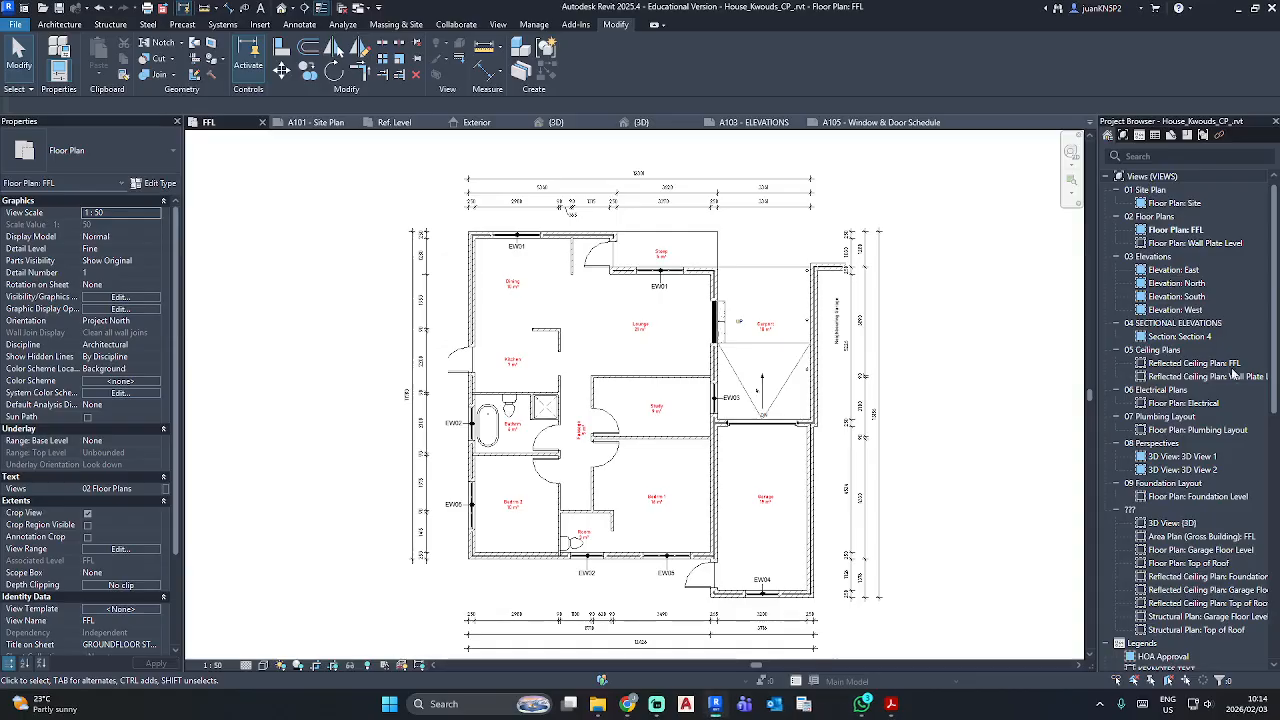
Open sheet A103 - ELEVATIONS and examine the four elevations and how their windows are shown.
scroll(1225, 563, "down", 15)
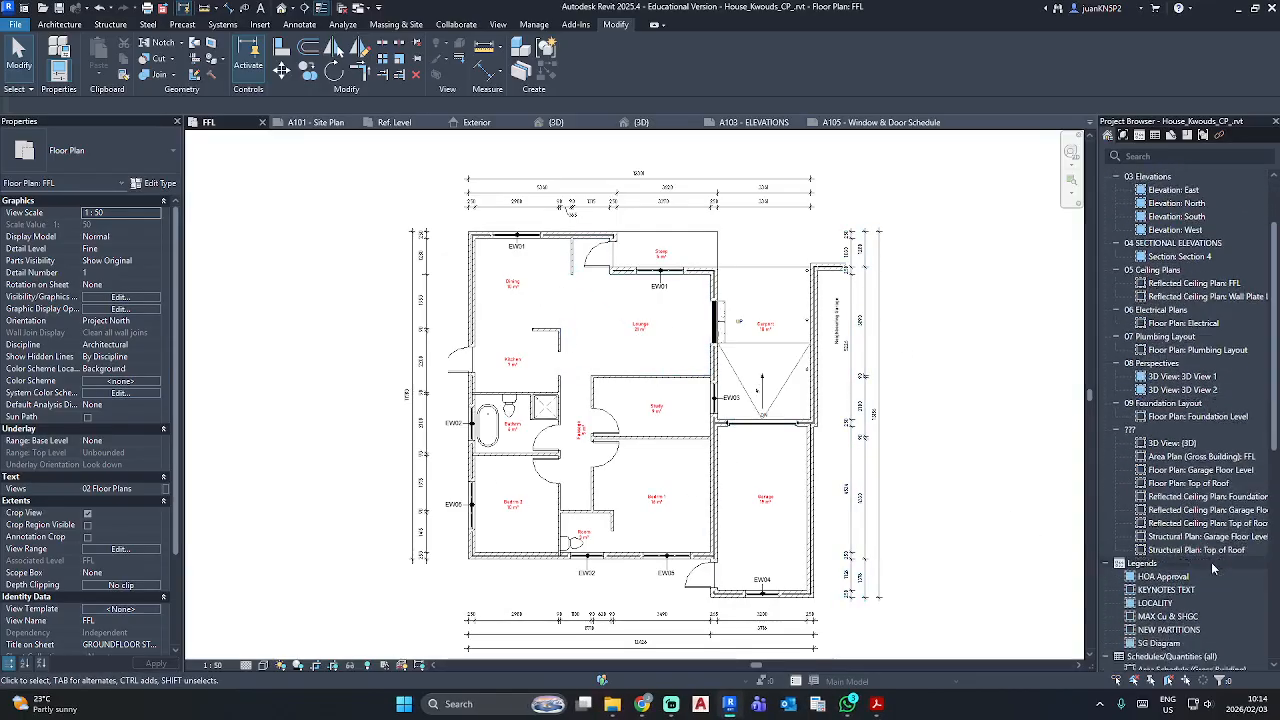
double_click(1178, 504)
scroll(700, 400, "down", 5)
scroll(654, 478, "down", 3)
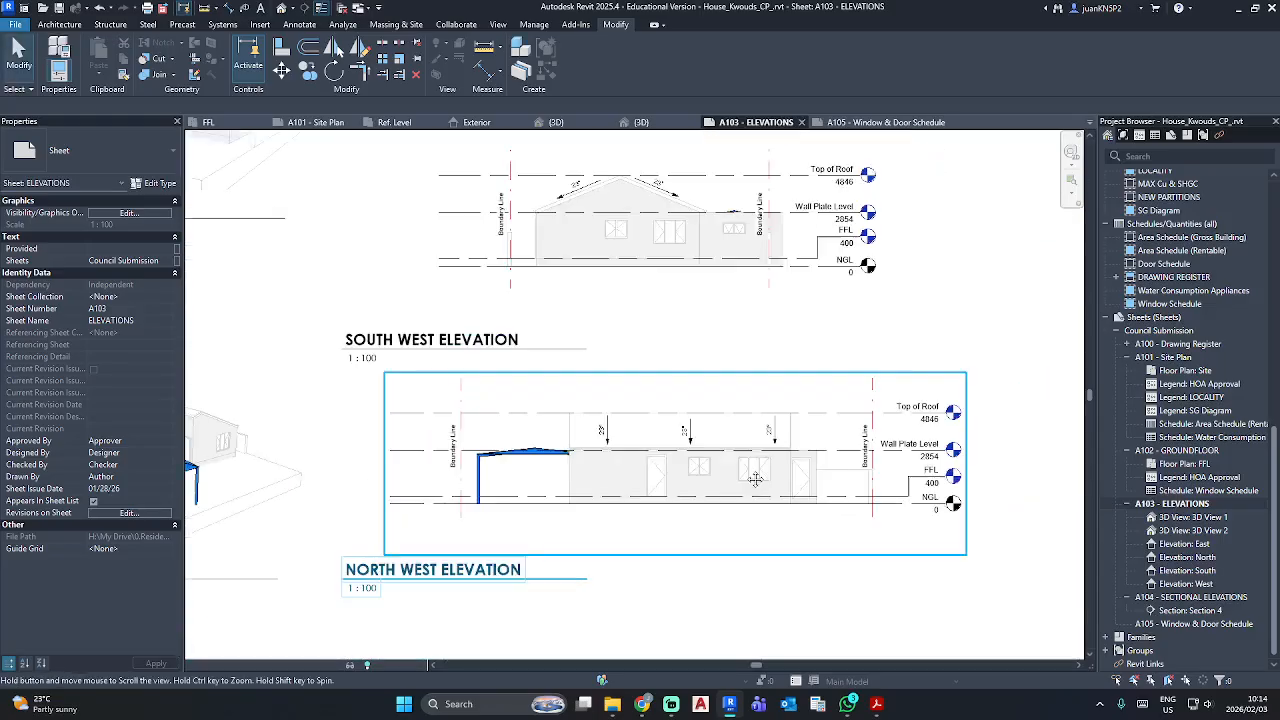
middle_click_drag(652, 178, 629, 452)
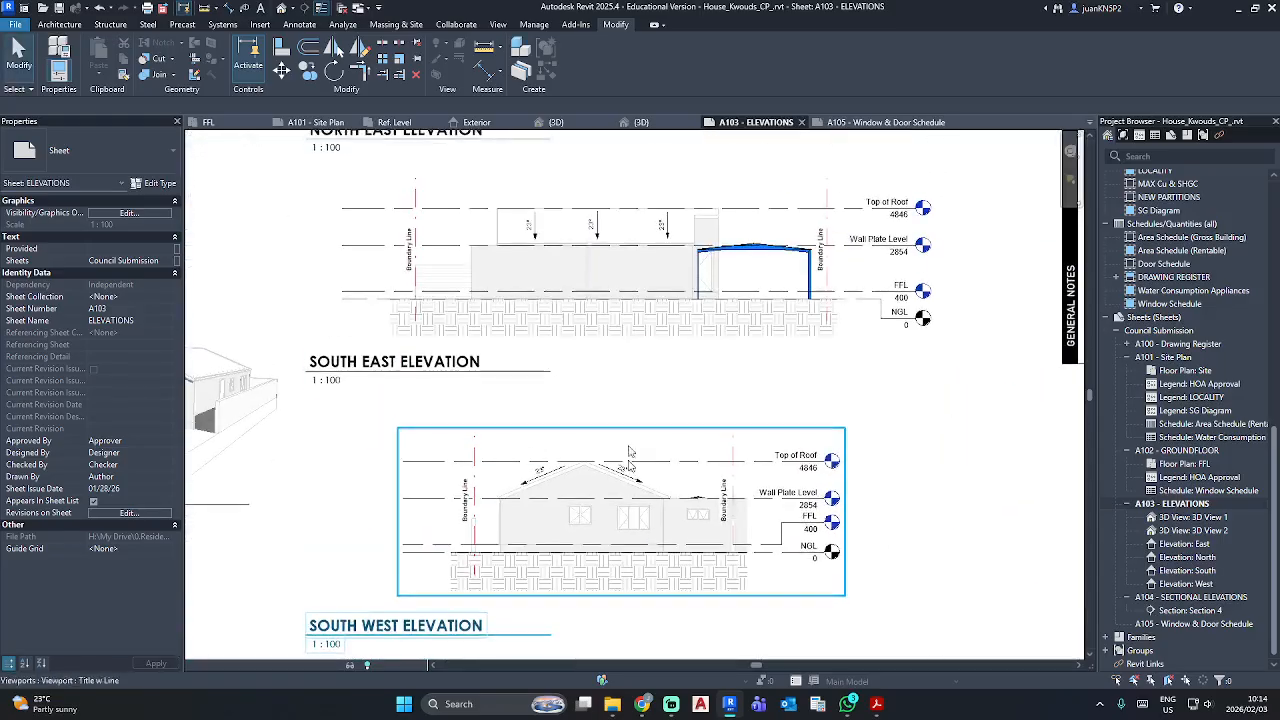
middle_click_drag(629, 283, 676, 534)
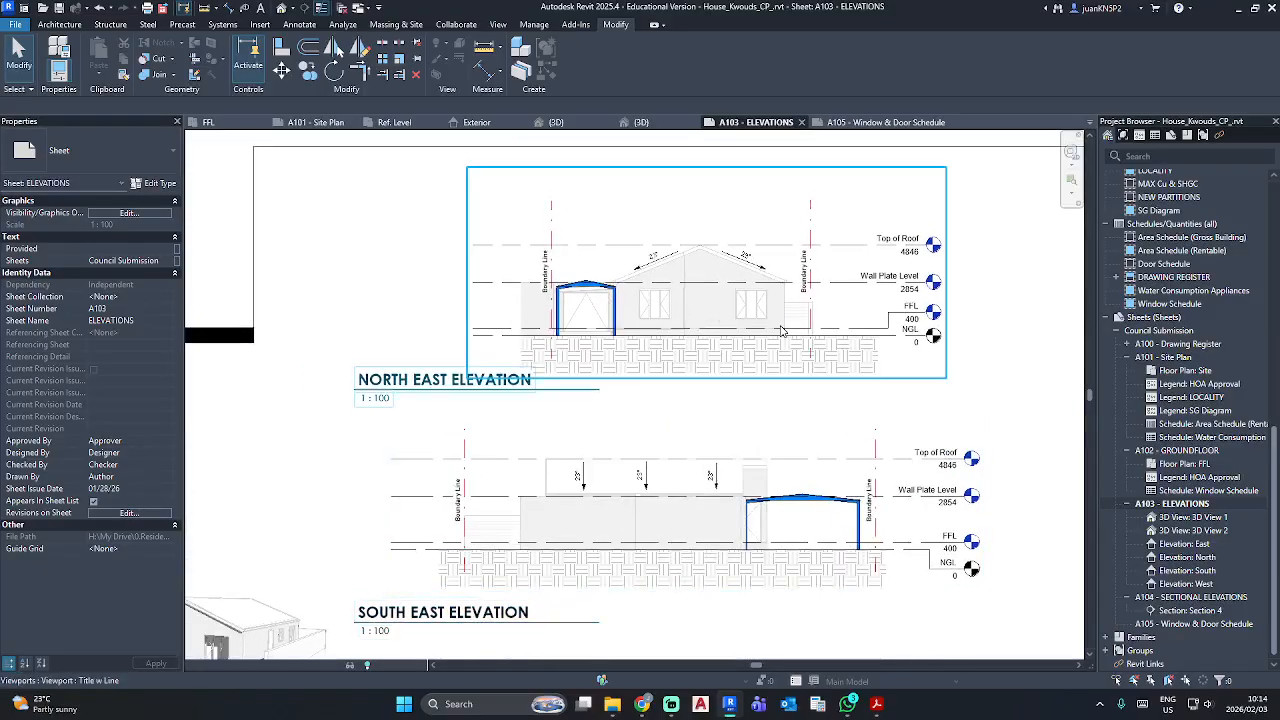
scroll(762, 476, "down", 3)
middle_click_drag(764, 478, 738, 266)
middle_click_drag(717, 546, 712, 485)
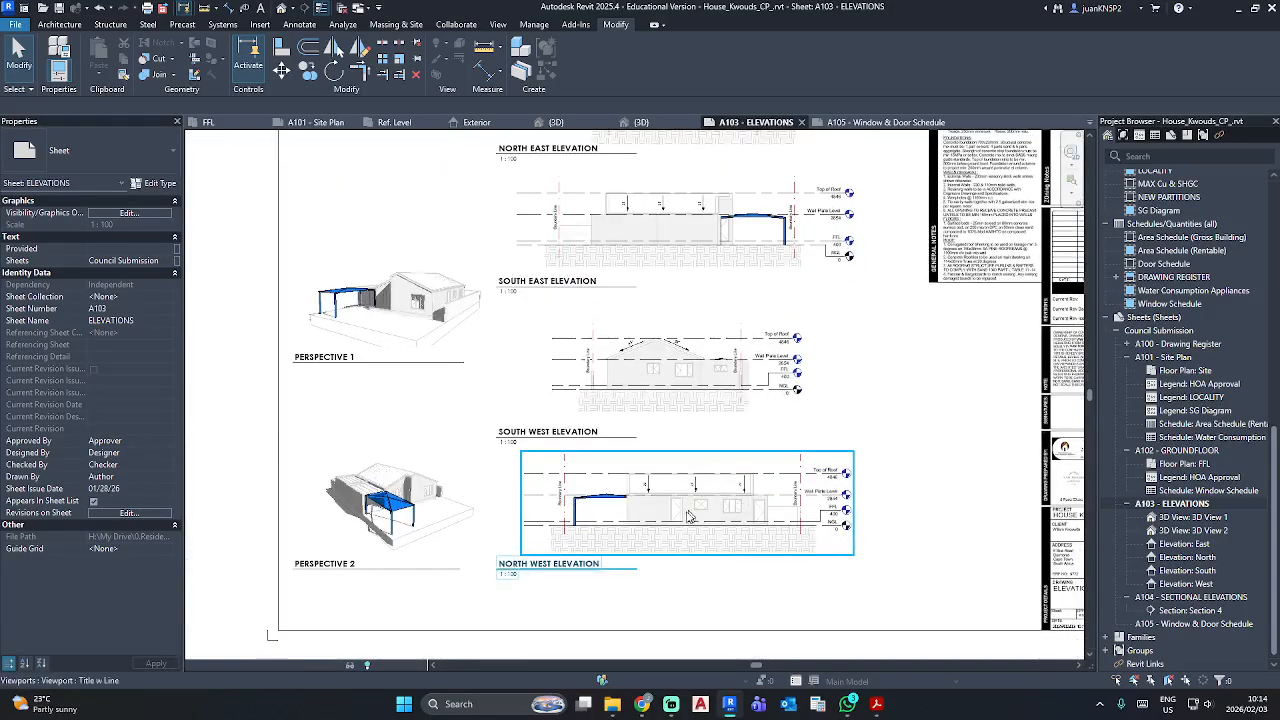
scroll(682, 527, "up", 1)
middle_click_drag(681, 438, 660, 520)
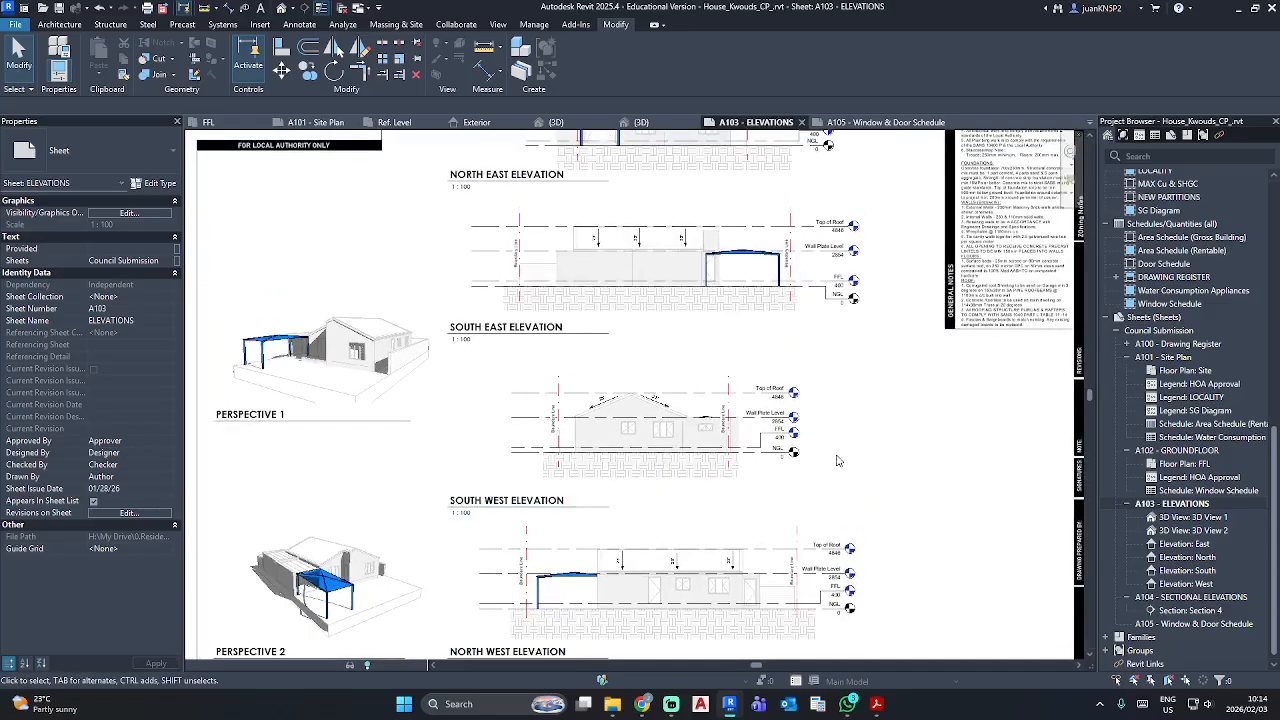
Inspect the Perspective 1 view on the elevations sheet up close.
scroll(838, 460, "down", 1)
scroll(445, 296, "up", 5)
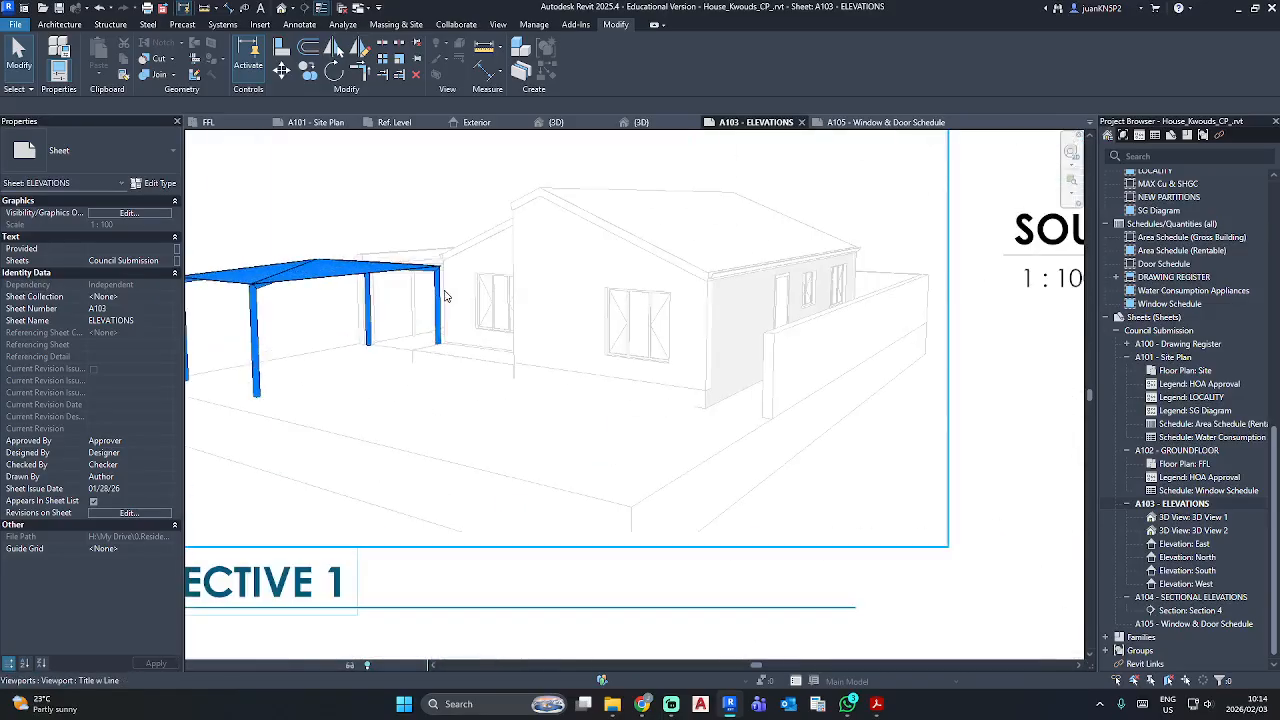
scroll(601, 302, "down", 2)
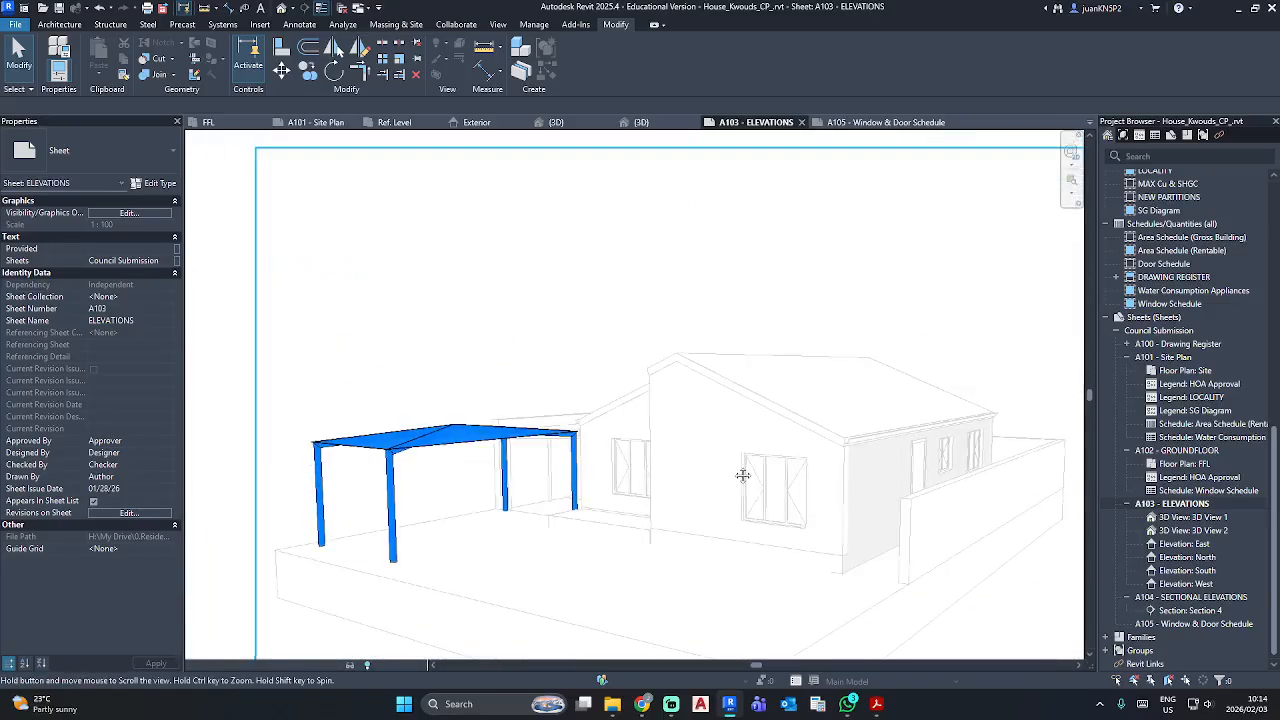
scroll(651, 403, "up", 2)
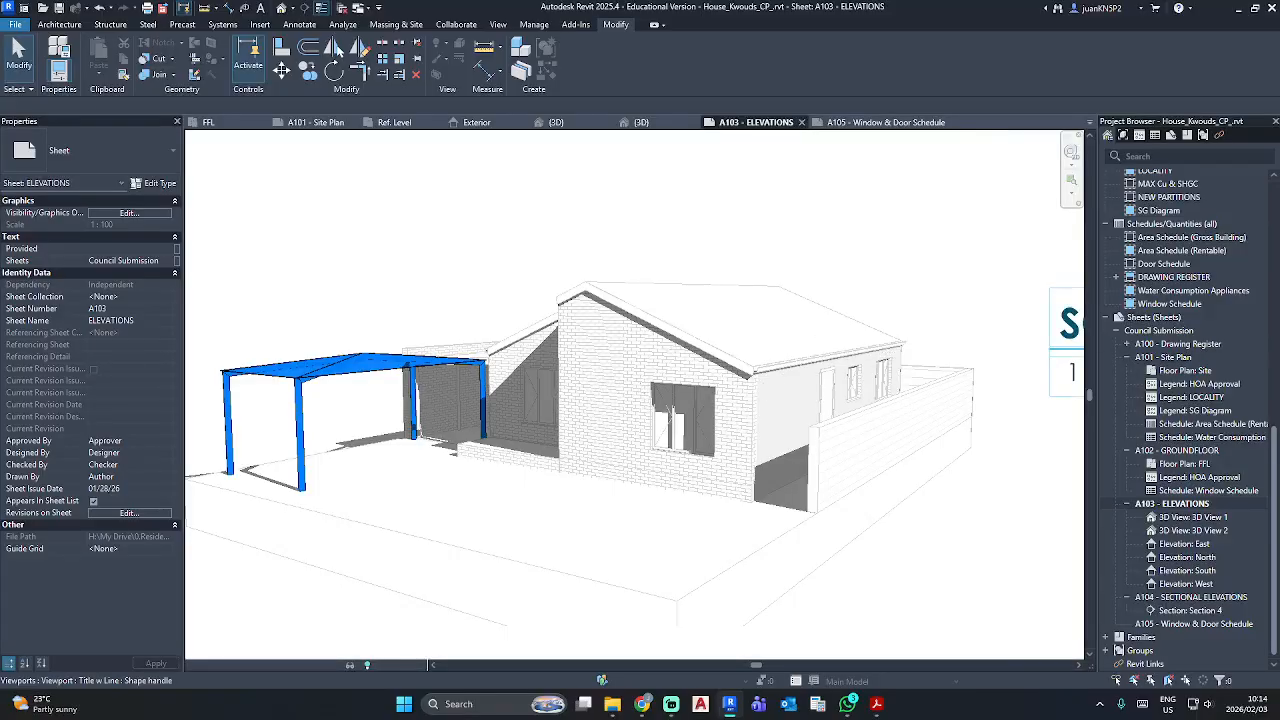
scroll(906, 437, "down", 3)
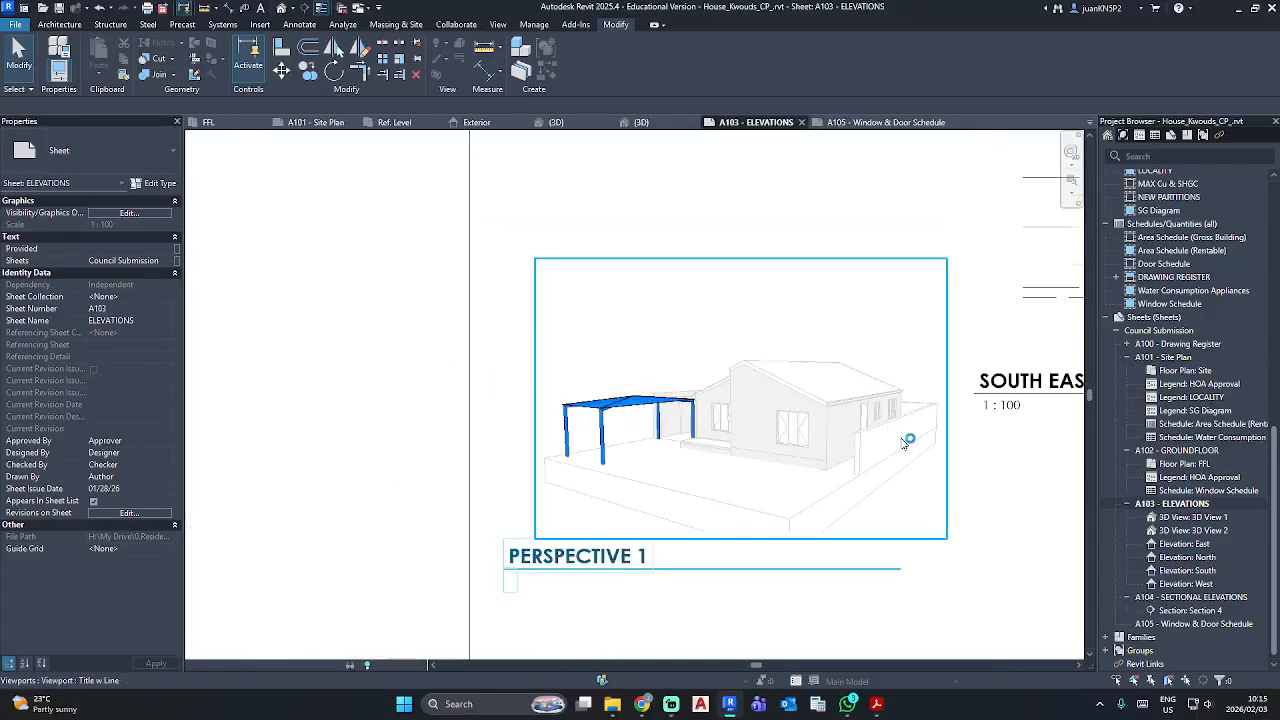
Examine the windows and walls in the North East Elevation on the elevations sheet.
middle_click_drag(906, 437, 498, 332)
scroll(827, 328, "down", 3)
middle_click_drag(829, 329, 854, 455)
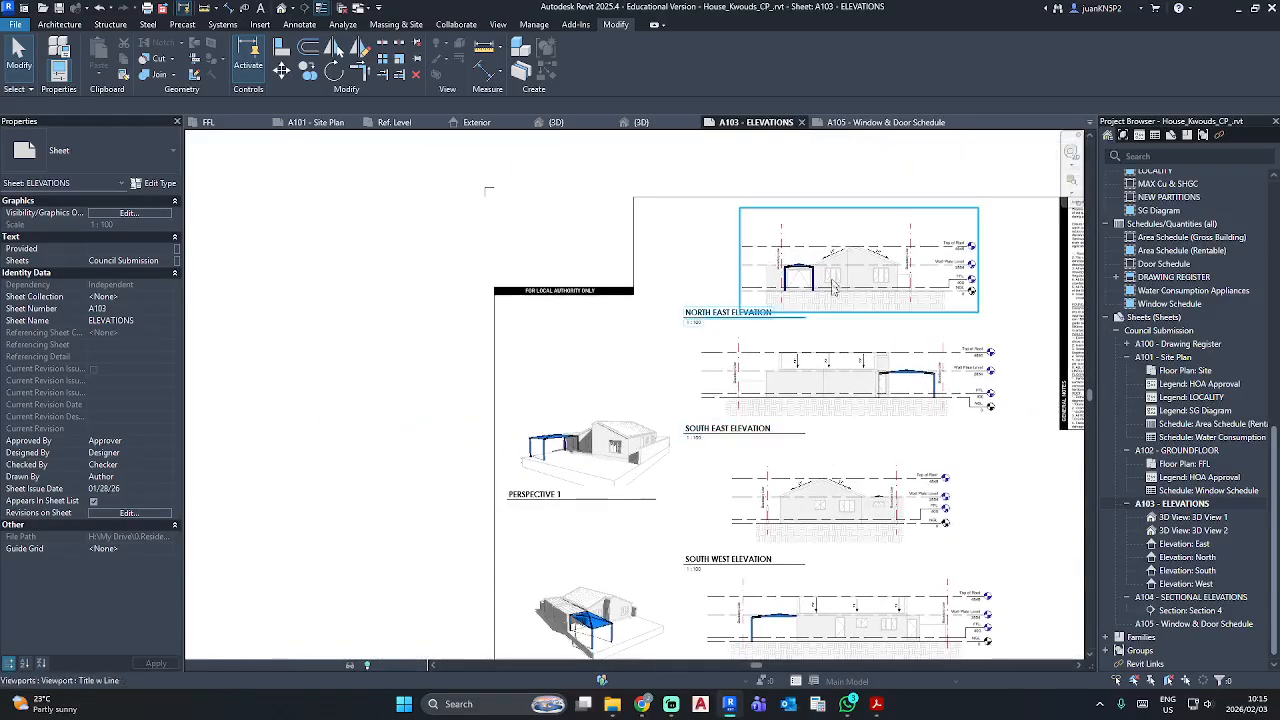
scroll(859, 404, "up", 5)
middle_click_drag(863, 406, 717, 535)
middle_click_drag(657, 188, 639, 557)
scroll(668, 472, "up", 3)
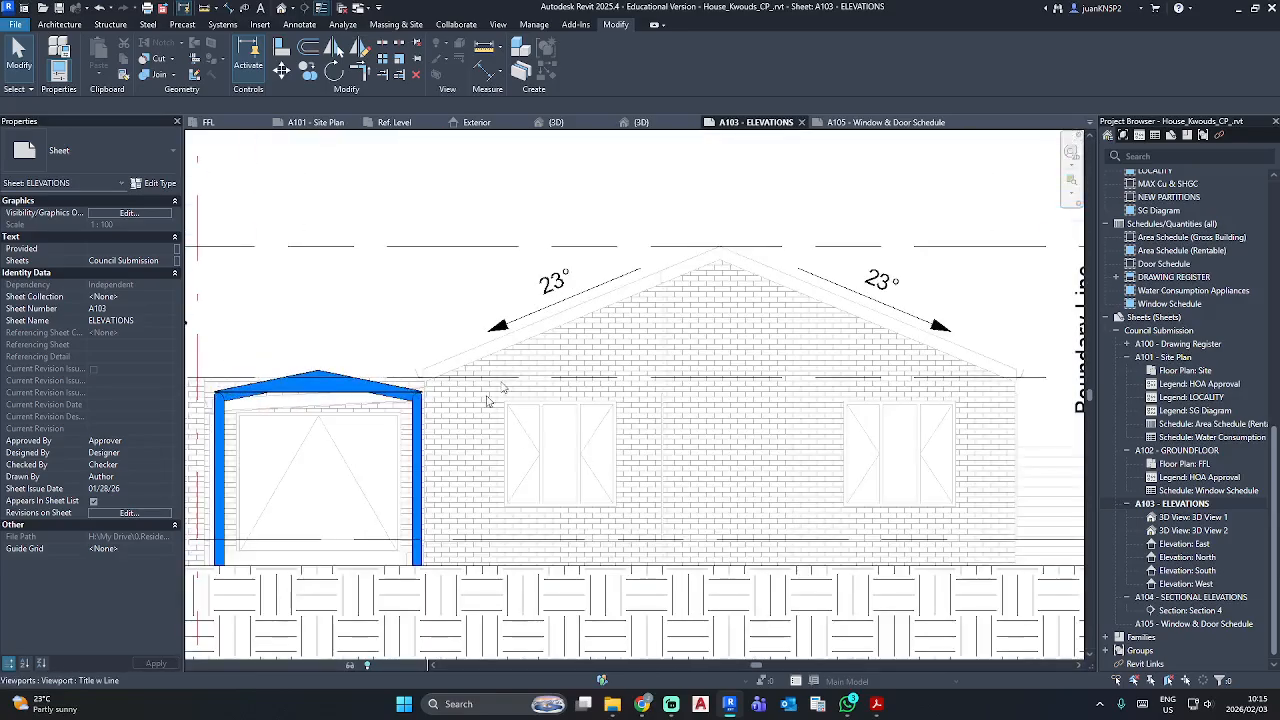